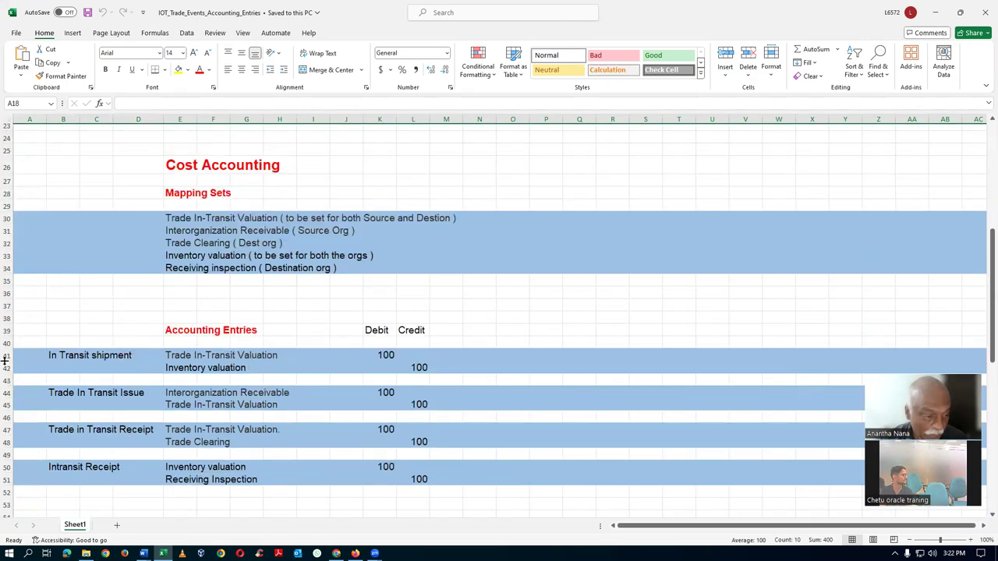
# Mark the In Transit and cost accounting entries (rows 41–51) and receipt accounting entries (rows 18–22)
pyautogui.click(3, 357)
pyautogui.moveTo(4, 357); pyautogui.dragTo(4, 476)
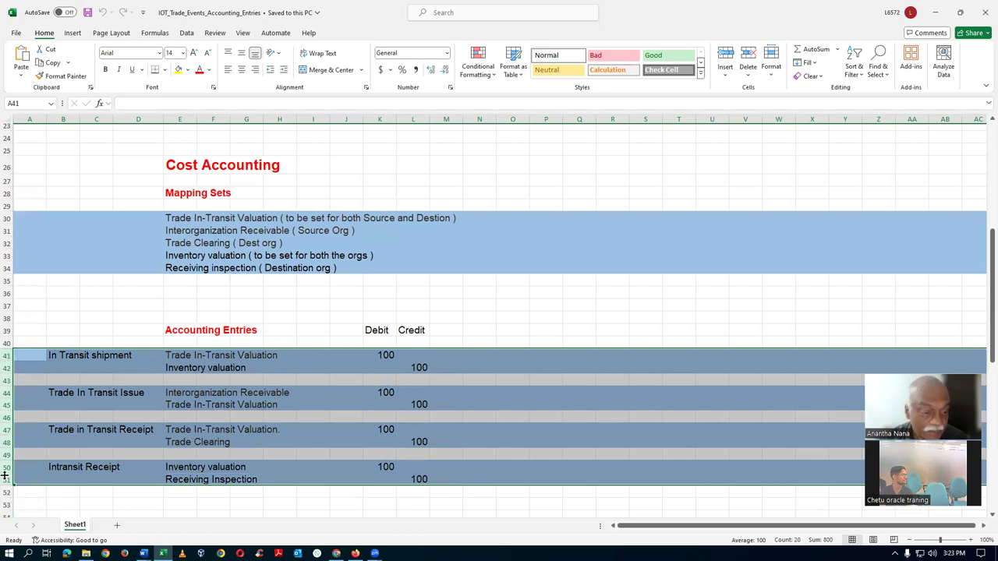
pyautogui.scroll(4, 178, 390)
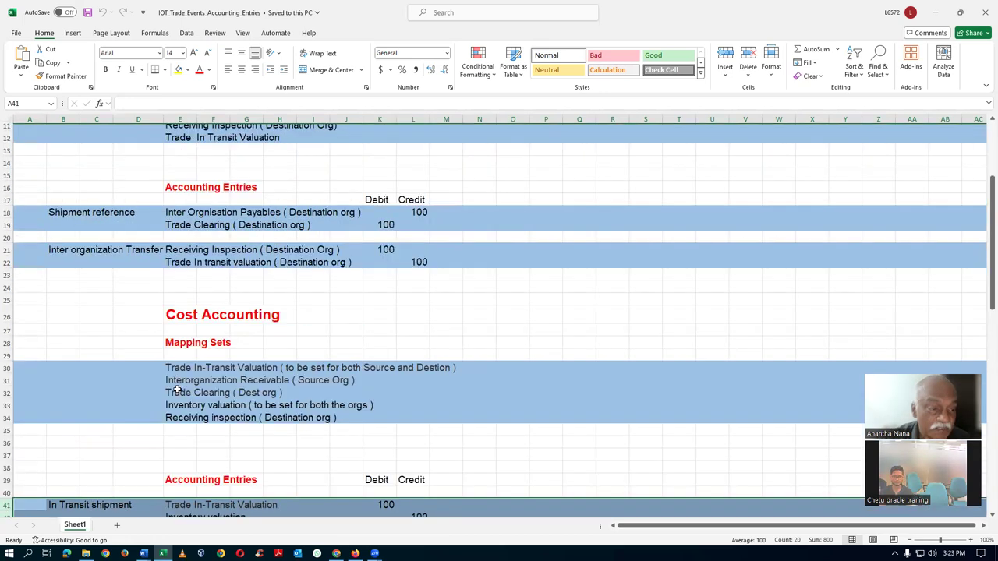
pyautogui.moveTo(3, 213); pyautogui.dragTo(4, 259)
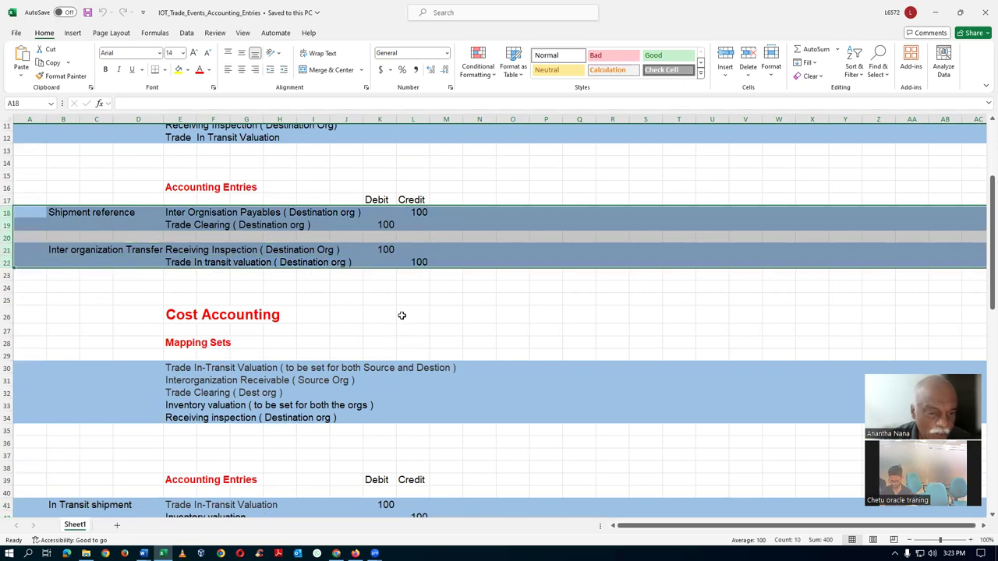
# Clear the row selection and step through the cells of one accounting entry row
pyautogui.click(410, 311)
pyautogui.click(410, 300)
pyautogui.click(448, 300)
pyautogui.click(480, 301)
pyautogui.click(515, 303)
pyautogui.click(551, 301)
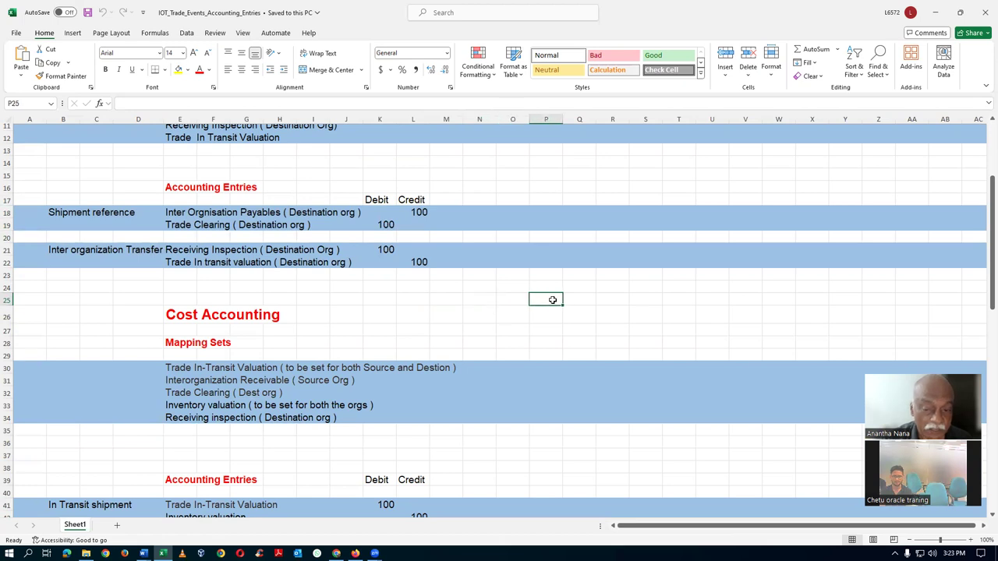
pyautogui.click(581, 302)
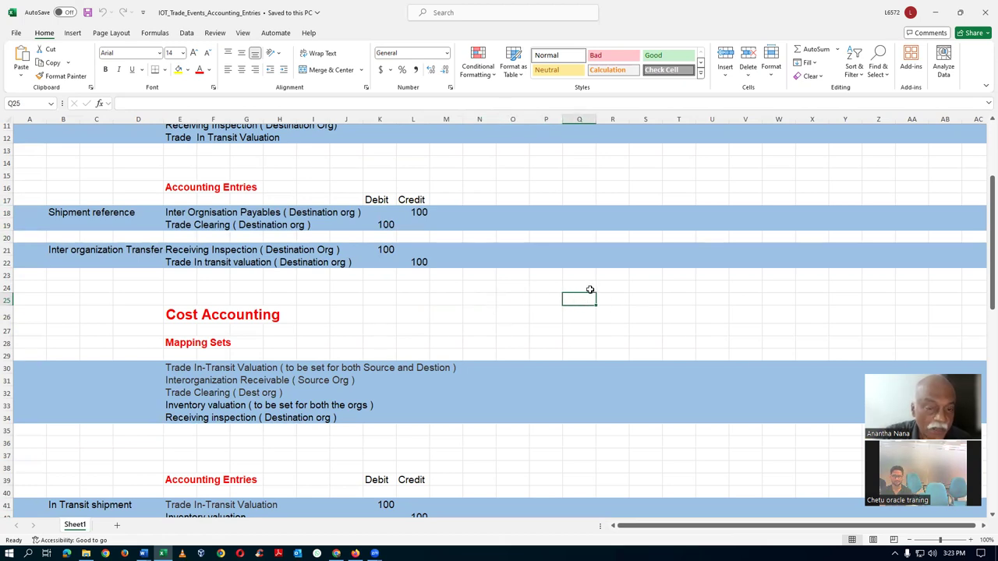
pyautogui.click(521, 301)
pyautogui.click(534, 305)
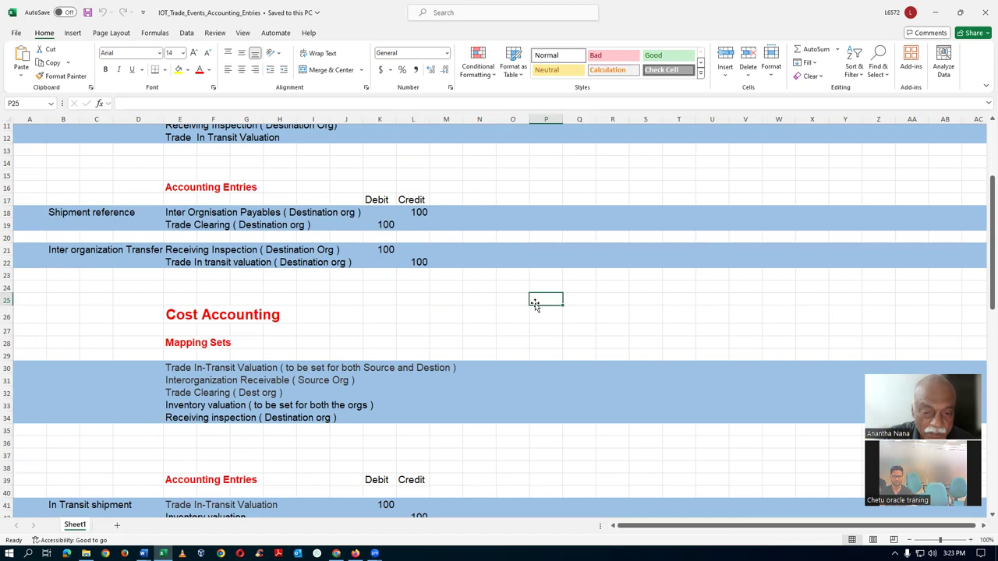
pyautogui.click(481, 301)
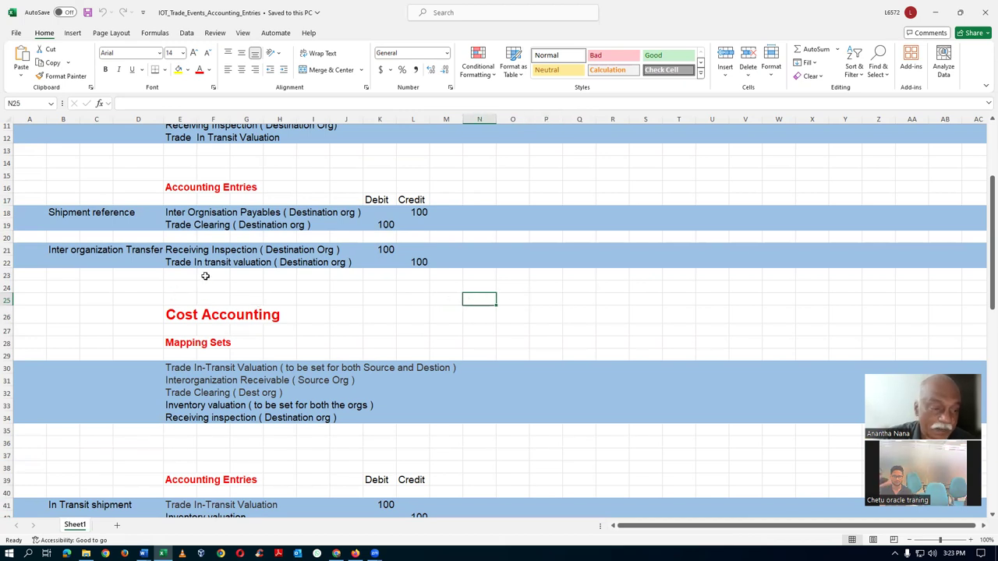
# Pick the Trade In-Transit Valuation line and mark receipt (rows 9–12) and cost (rows 30–34) mapping sets
pyautogui.click(179, 370)
pyautogui.scroll(3, 188, 389)
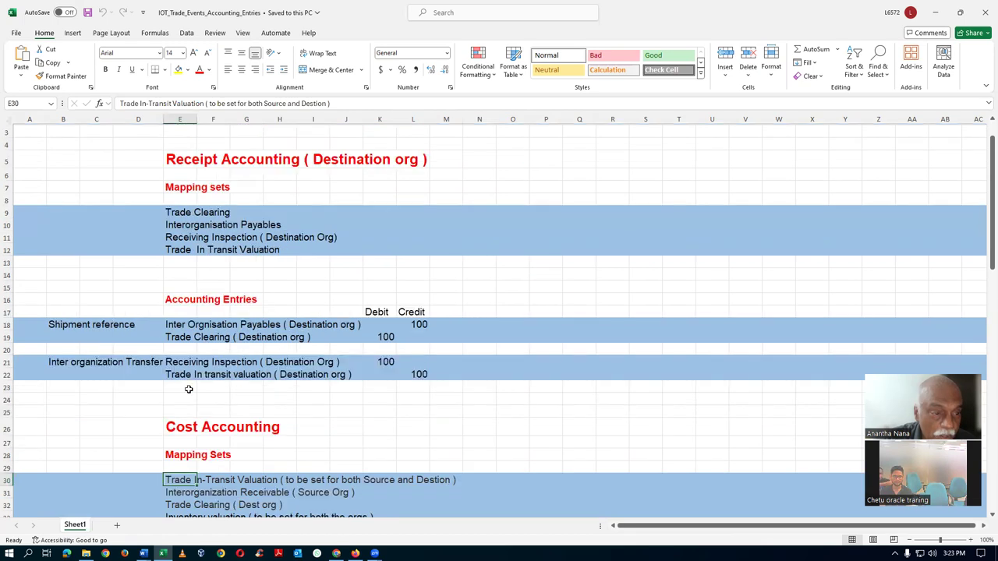
pyautogui.moveTo(6, 212); pyautogui.dragTo(3, 253)
pyautogui.scroll(-2, 109, 334)
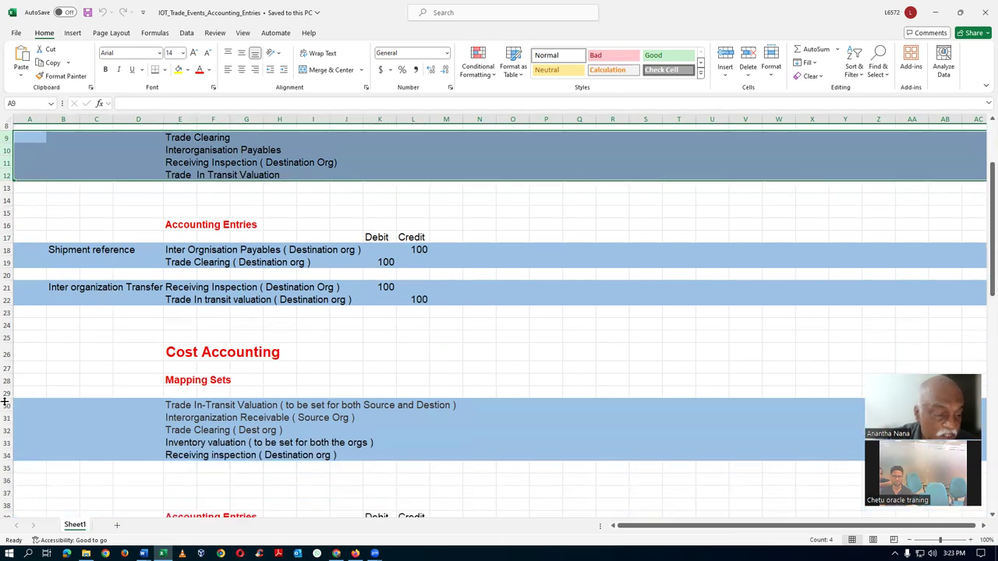
pyautogui.moveTo(4, 405); pyautogui.dragTo(6, 451)
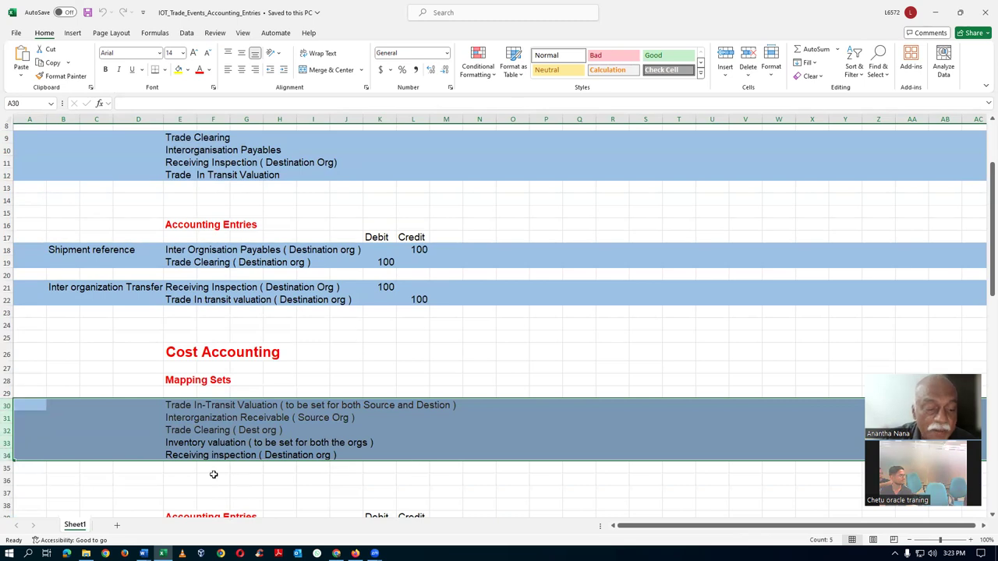
pyautogui.click(208, 471)
# Pick the Receiving inspection mapping set line and step across its cells
pyautogui.click(183, 459)
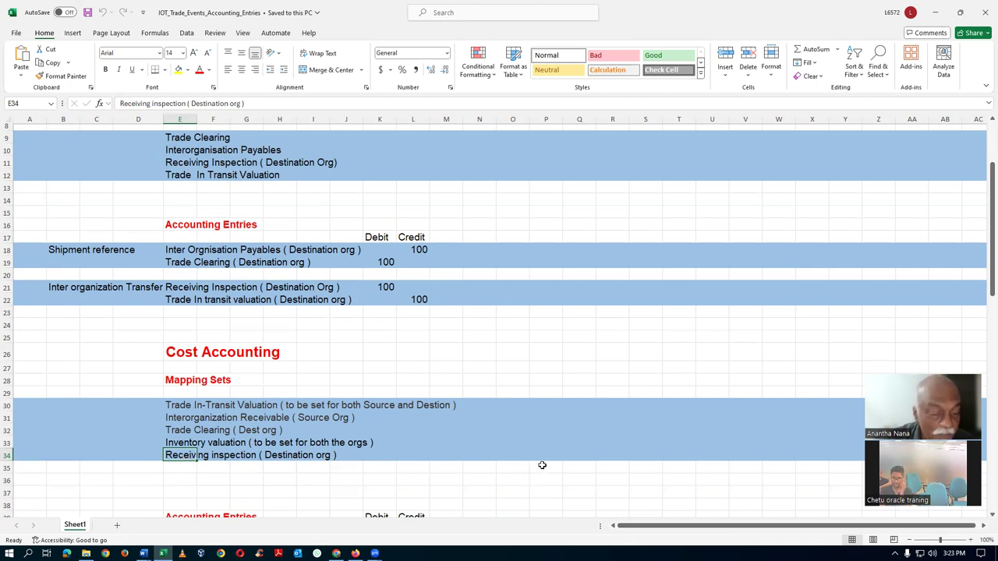
pyautogui.click(279, 467)
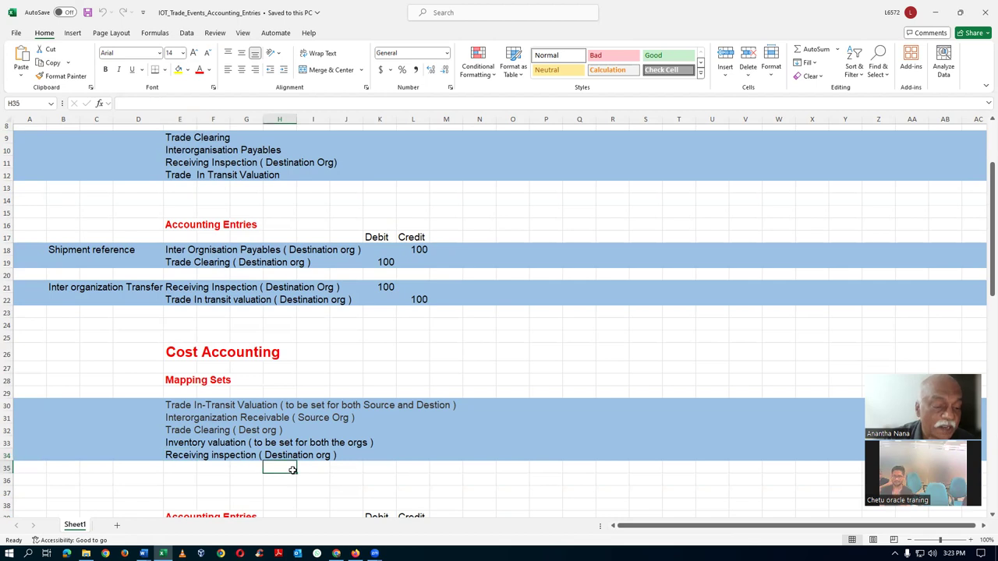
pyautogui.click(338, 467)
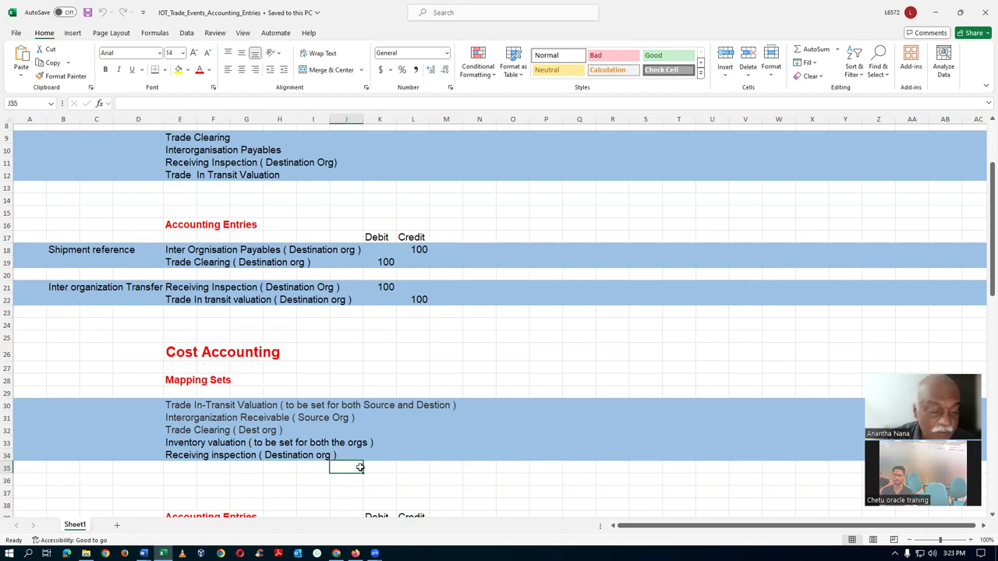
pyautogui.click(385, 468)
pyautogui.click(405, 467)
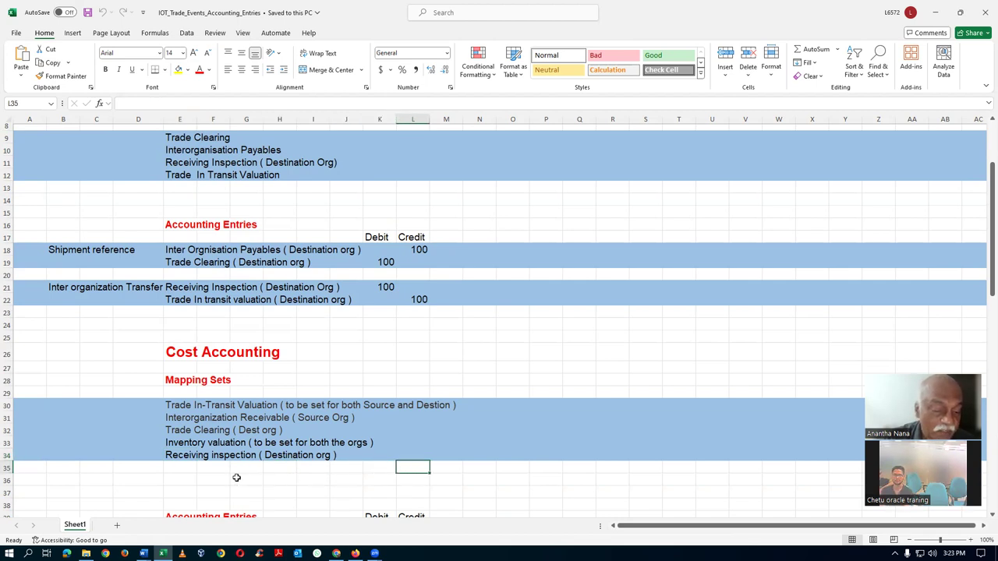
pyautogui.click(182, 468)
pyautogui.click(208, 467)
pyautogui.click(249, 468)
pyautogui.click(282, 467)
pyautogui.click(307, 469)
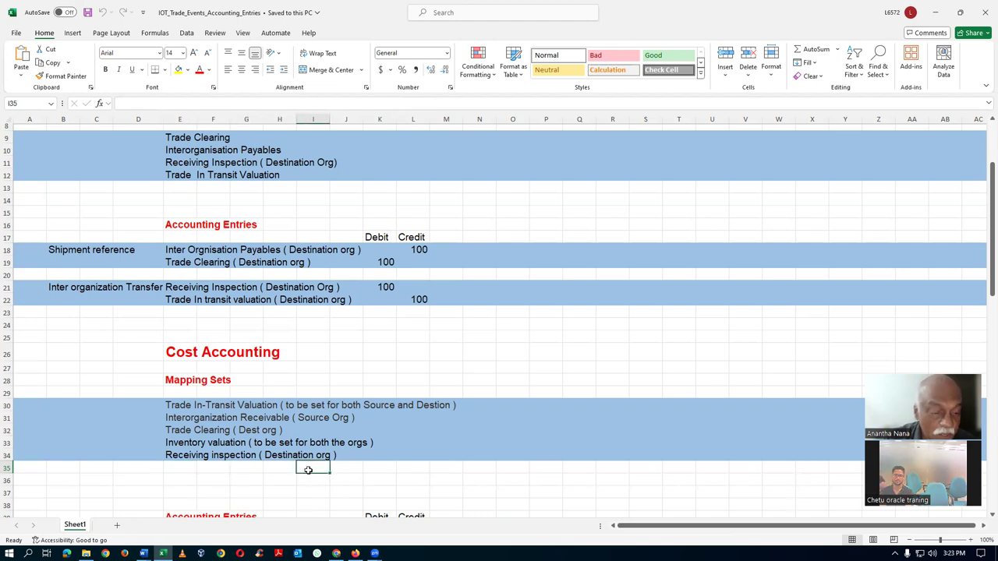
# Mark the receipt and cost accounting mapping sets (rows 30–34) again, then clear the selection
pyautogui.scroll(2, 74, 195)
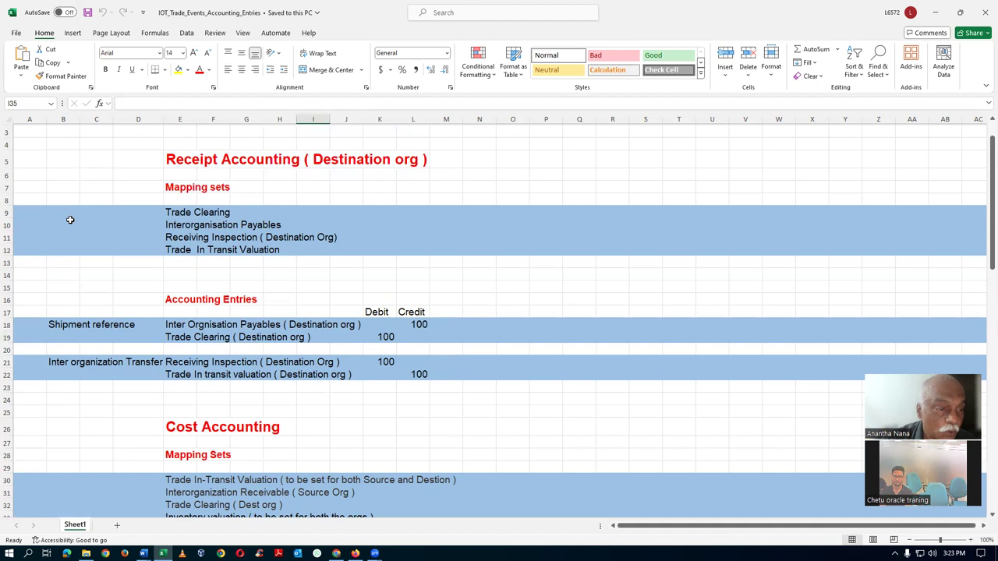
pyautogui.moveTo(7, 212); pyautogui.dragTo(6, 251)
pyautogui.scroll(-3, 74, 358)
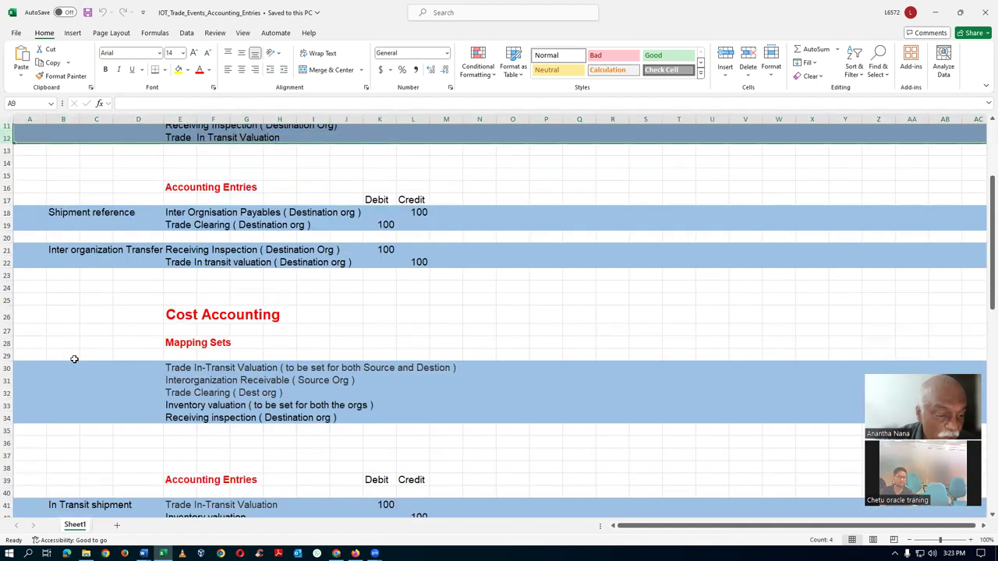
pyautogui.moveTo(6, 368); pyautogui.dragTo(10, 419)
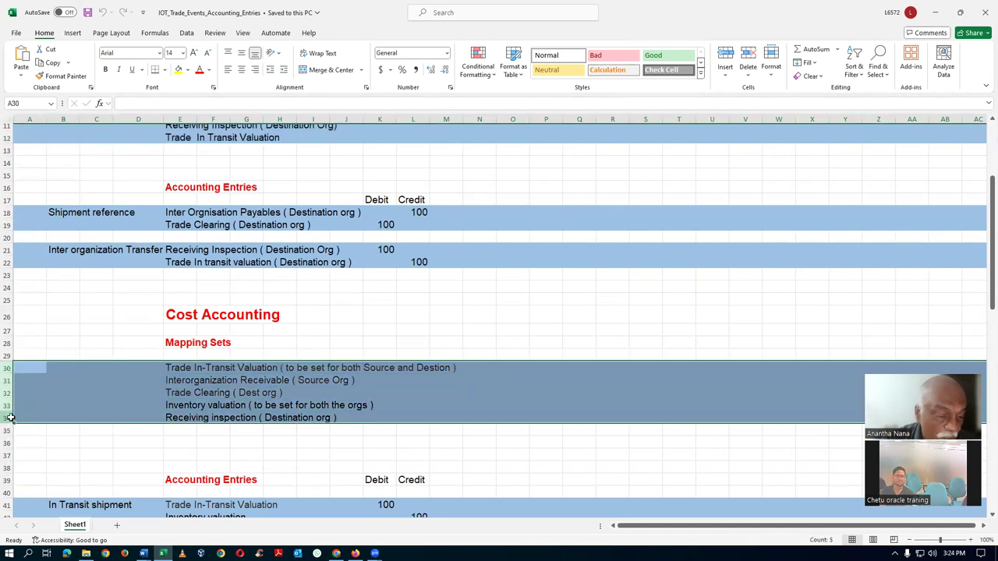
pyautogui.click(348, 445)
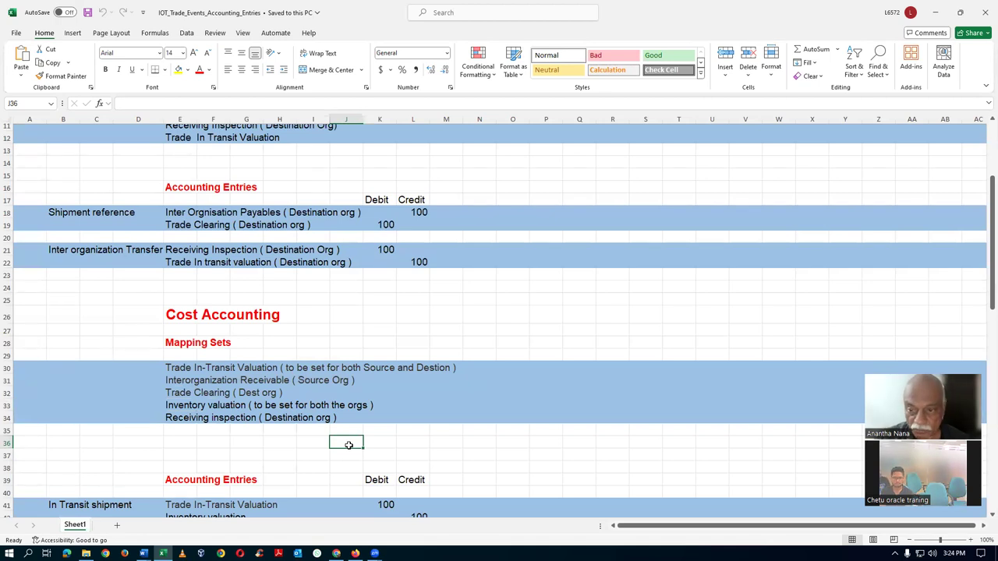
# Close the item quantities page and go to Monitor Processes from Favorites
pyautogui.hotkey('alt', 'Tab')
pyautogui.hotkey('alt', 'Tab')
pyautogui.hotkey('alt', 'Tab')
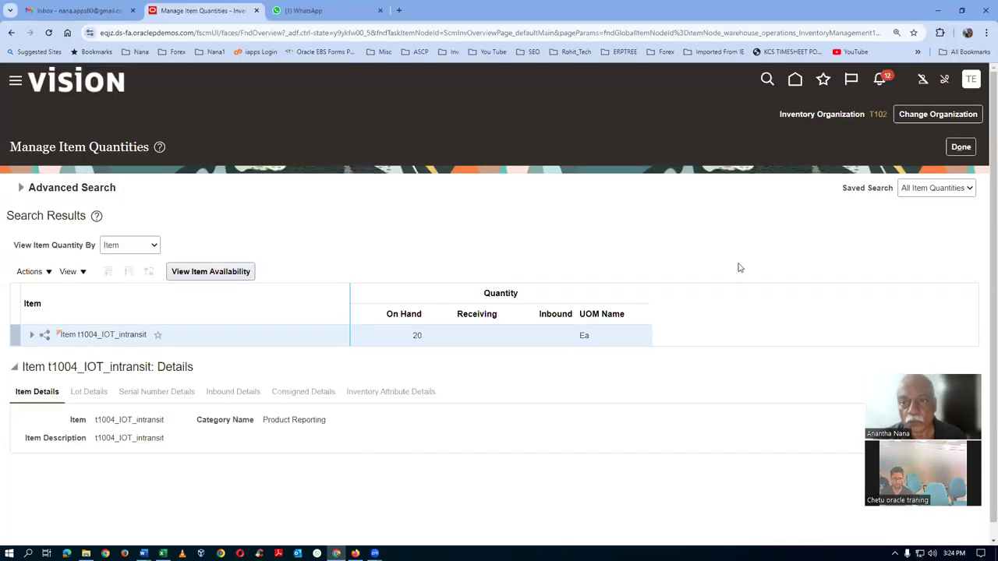
pyautogui.click(965, 146)
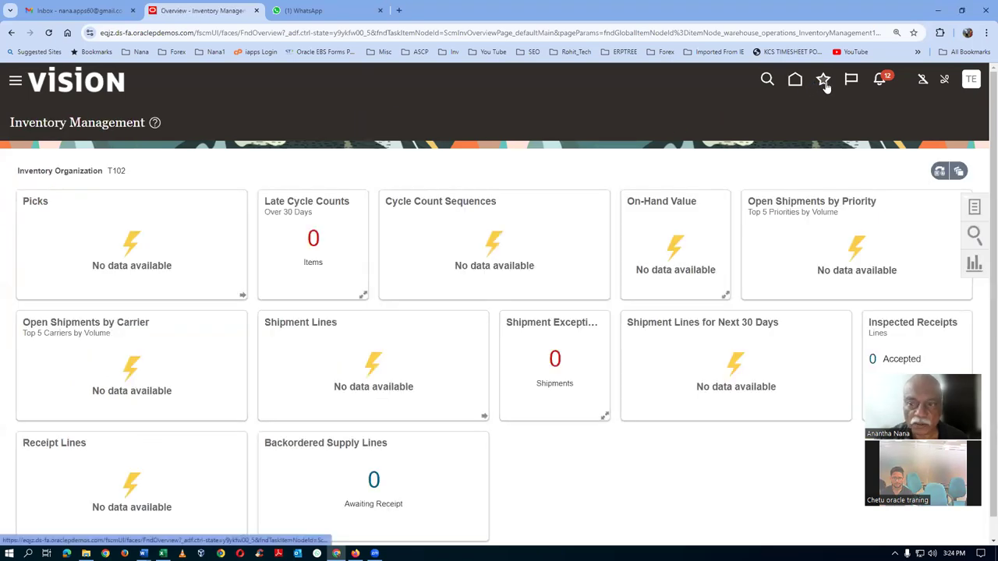
pyautogui.click(825, 83)
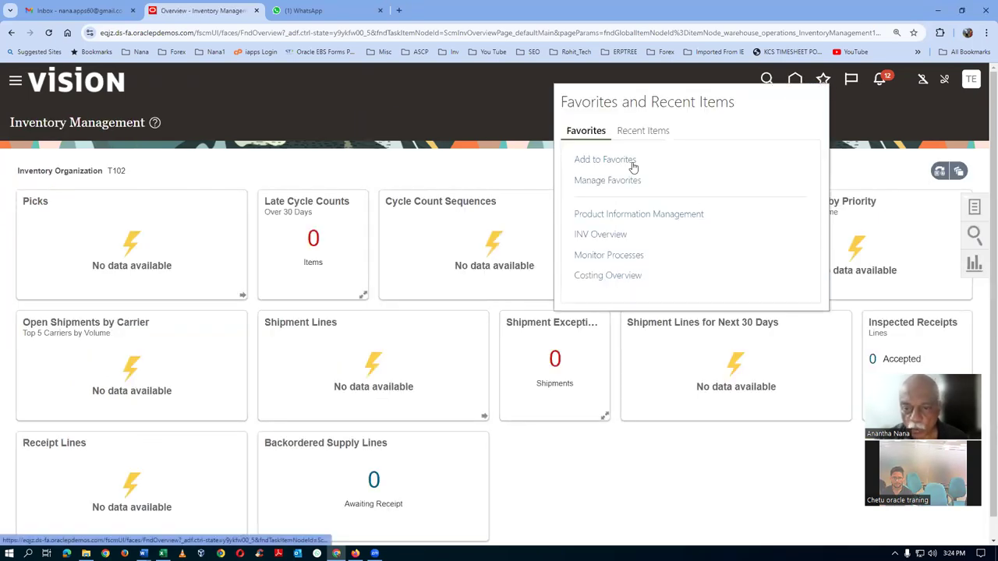
pyautogui.click(601, 255)
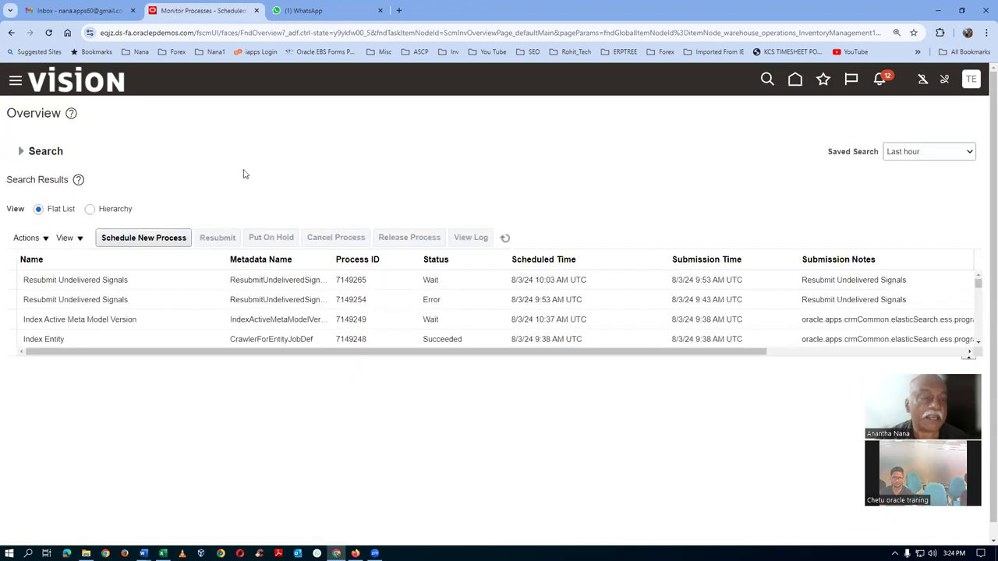
pyautogui.click(158, 244)
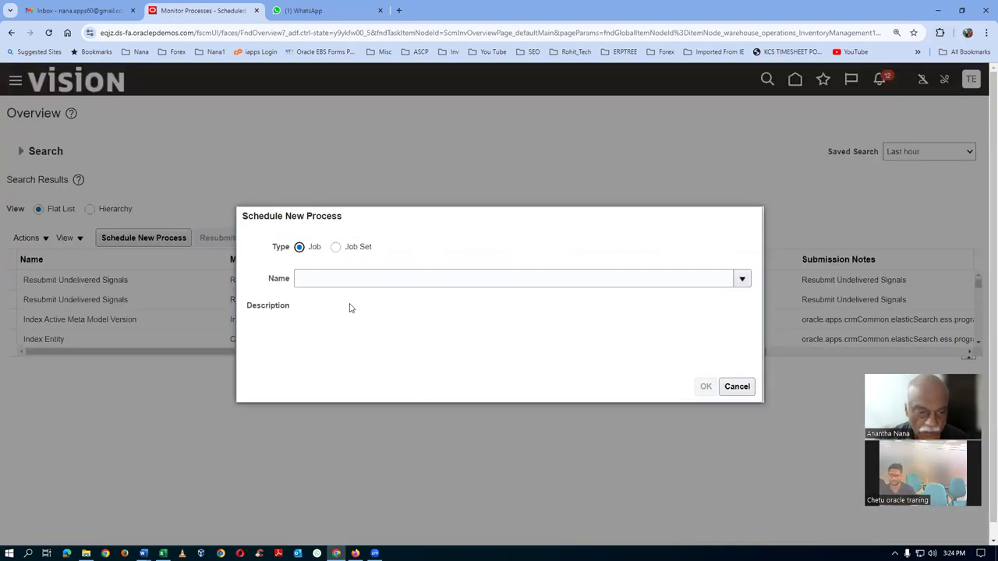
# Find Transfer Transactions from Receiving to Costing by name pattern and submit it as process 7149269
pyautogui.click(334, 278)
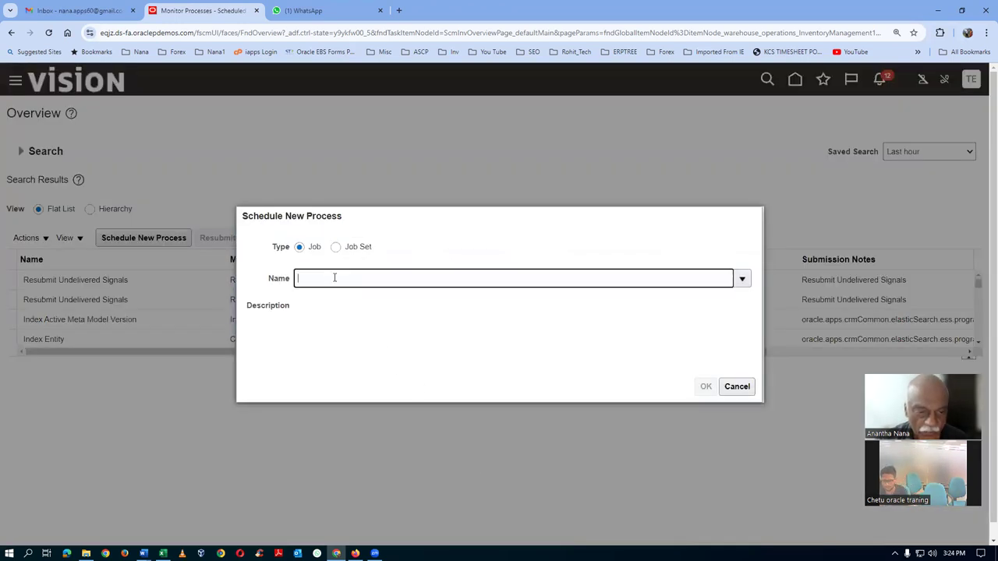
pyautogui.write('trans')
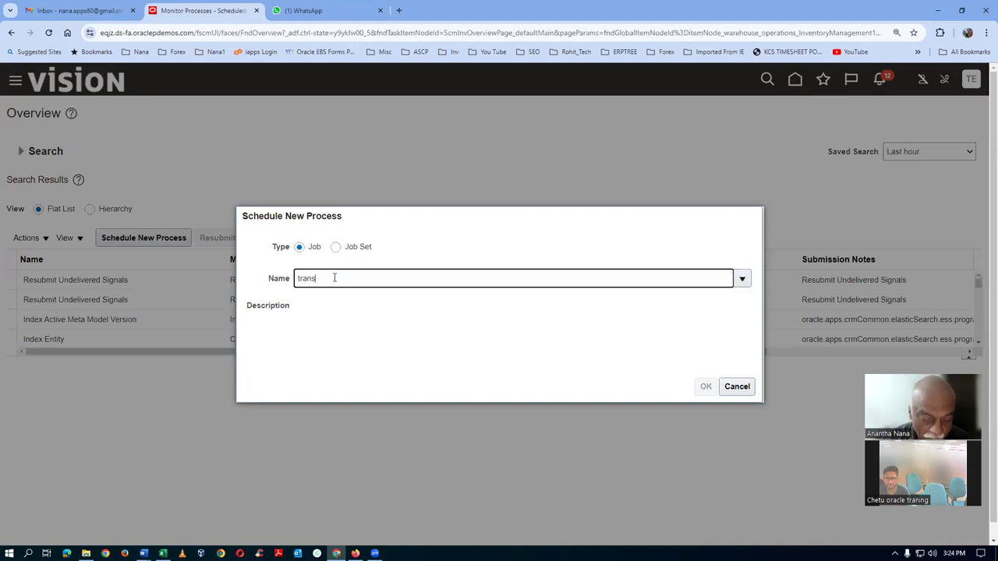
pyautogui.write('%trans5rec%cost%')
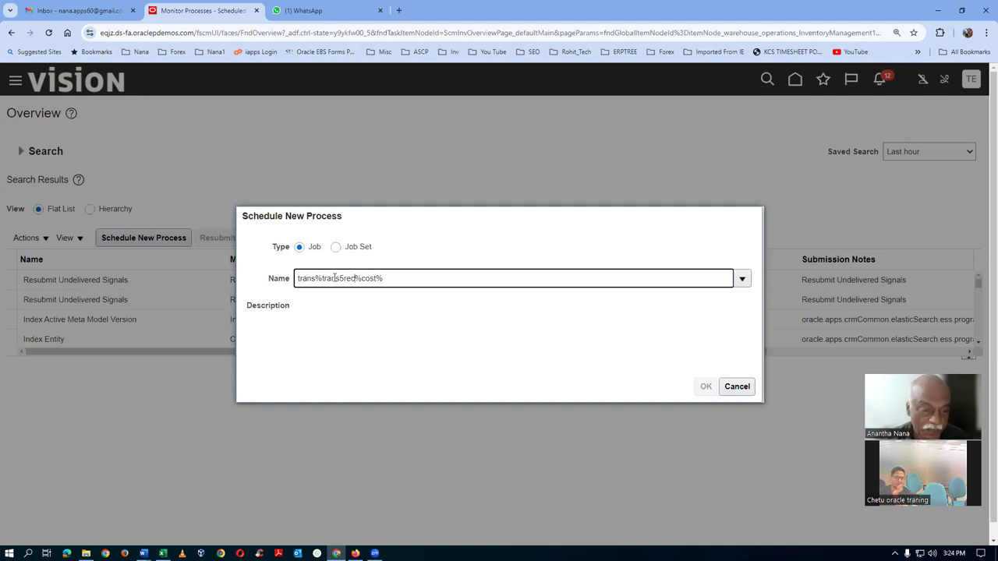
pyautogui.press('BackSpace')
pyautogui.write('%')
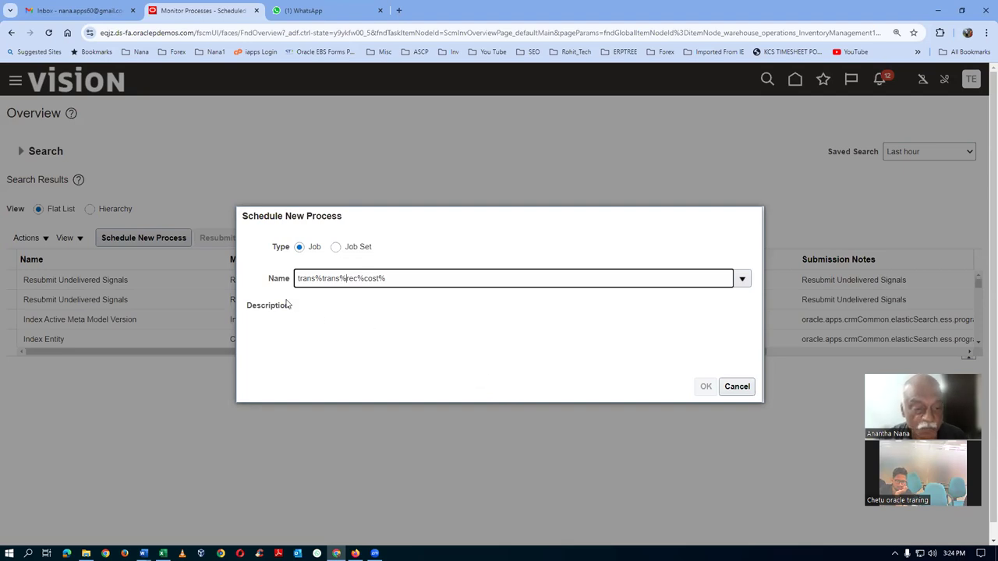
pyautogui.press('Tab')
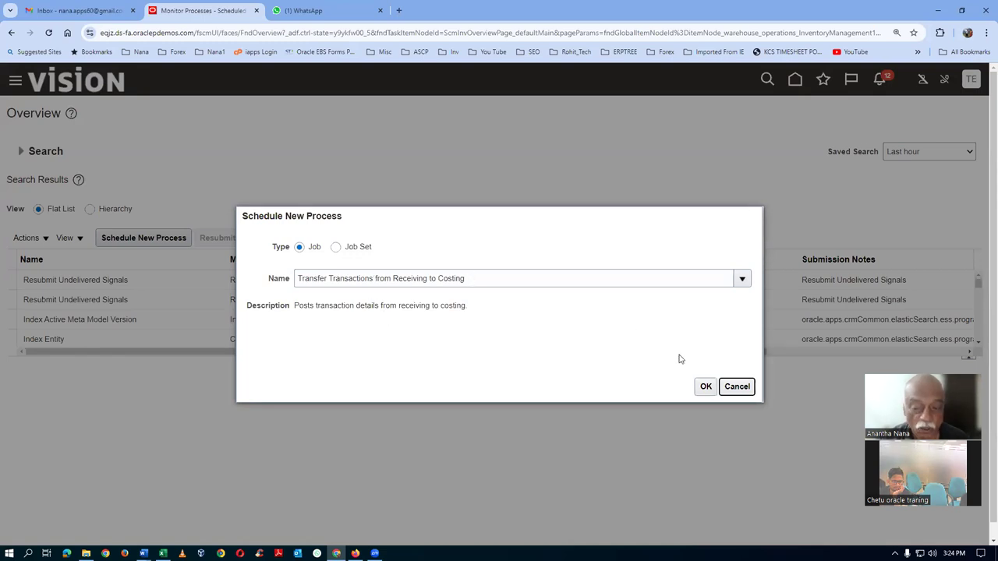
pyautogui.click(704, 386)
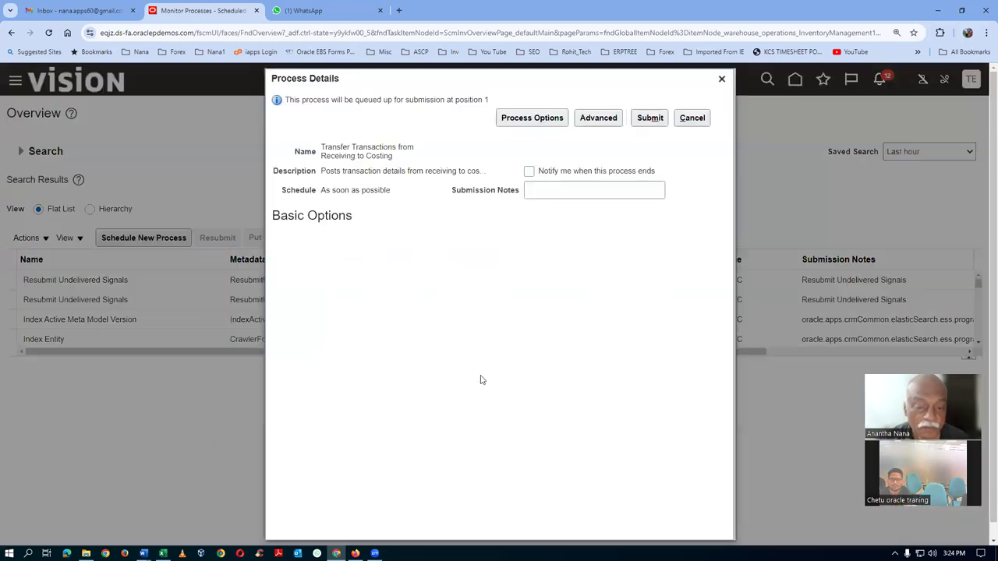
pyautogui.click(661, 117)
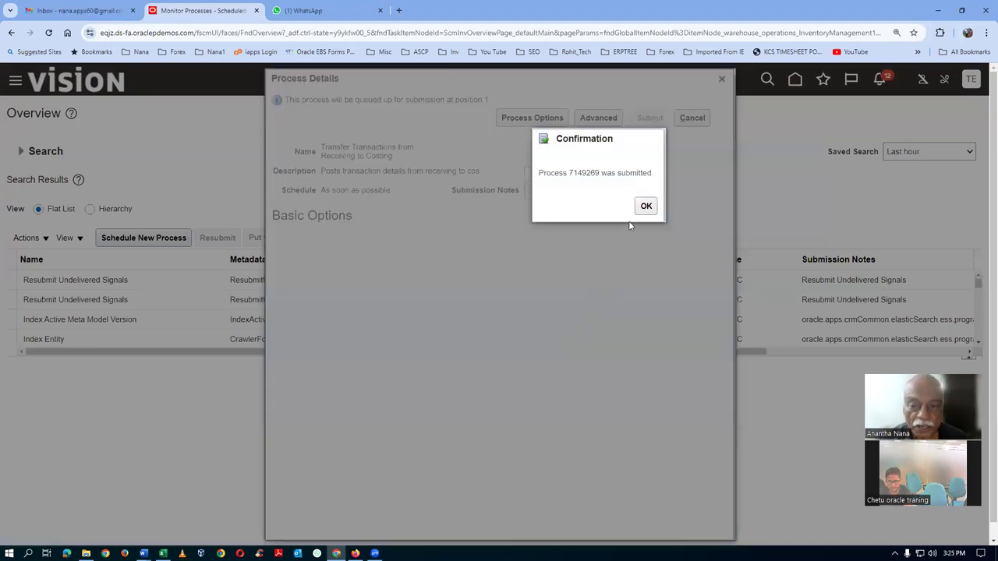
pyautogui.click(647, 205)
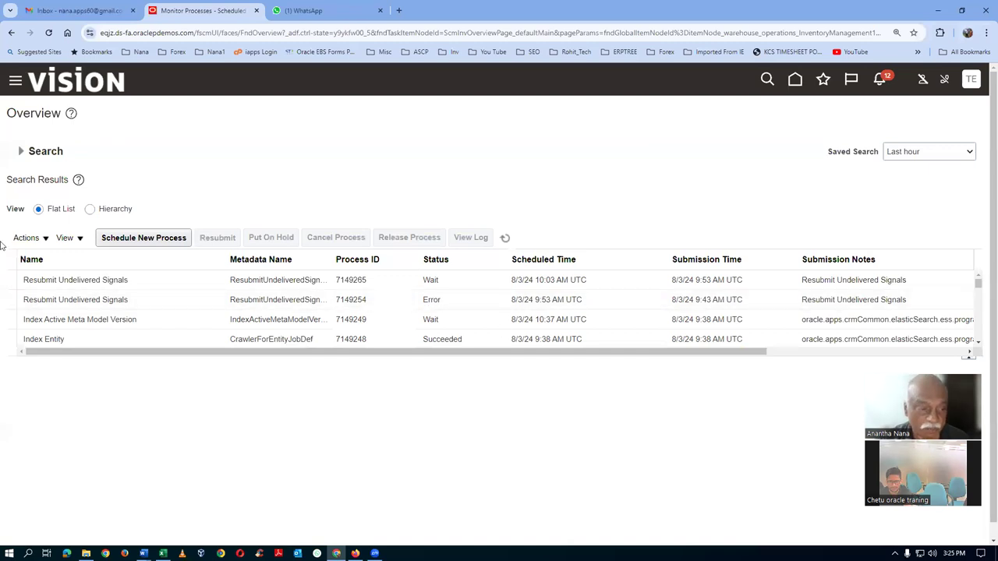
pyautogui.click(151, 244)
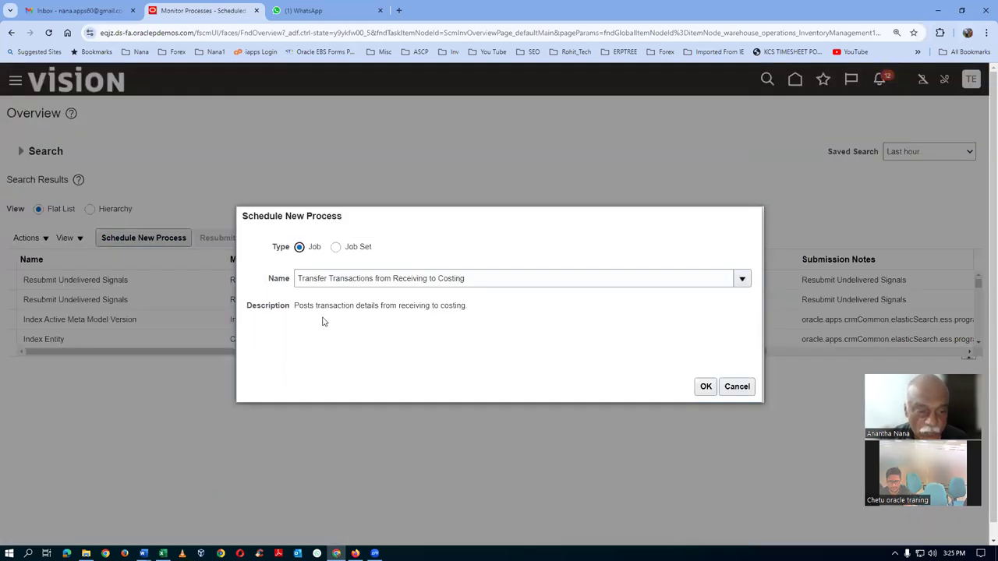
# Submit Transfer Transactions from Inventory to Costing (searched as Inv%c) for cost organization t10_cost_org, process 7149272
pyautogui.click(510, 282)
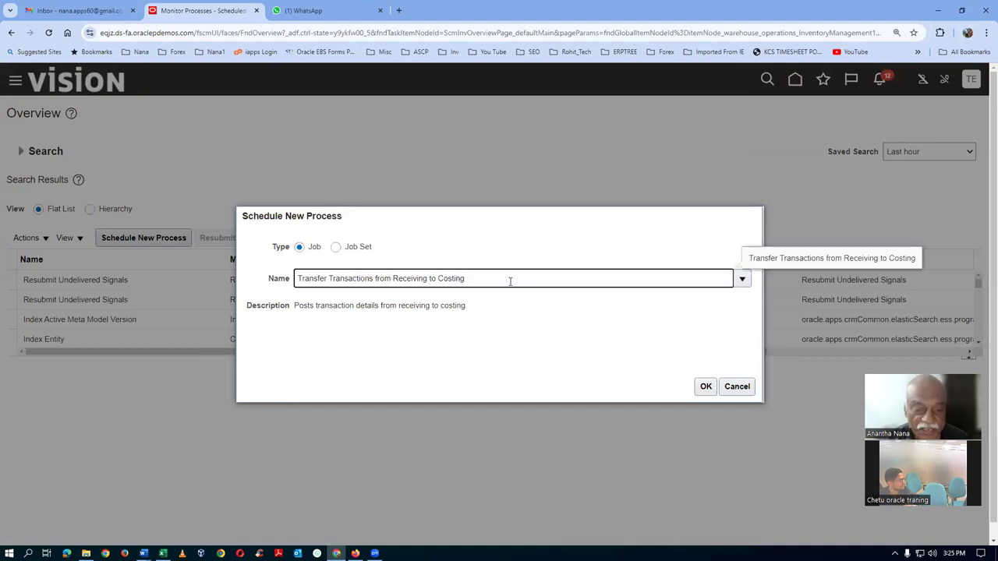
pyautogui.press('BackSpace')
pyautogui.press('BackSpace')
pyautogui.press('BackSpace')
pyautogui.press('BackSpace')
pyautogui.press('BackSpace')
pyautogui.press('BackSpace')
pyautogui.press('BackSpace')
pyautogui.press('BackSpace')
pyautogui.press('BackSpace')
pyautogui.press('BackSpace')
pyautogui.press('BackSpace')
pyautogui.press('BackSpace')
pyautogui.press('BackSpace')
pyautogui.press('BackSpace')
pyautogui.press('BackSpace')
pyautogui.press('BackSpace')
pyautogui.press('BackSpace')
pyautogui.press('BackSpace')
pyautogui.press('BackSpace')
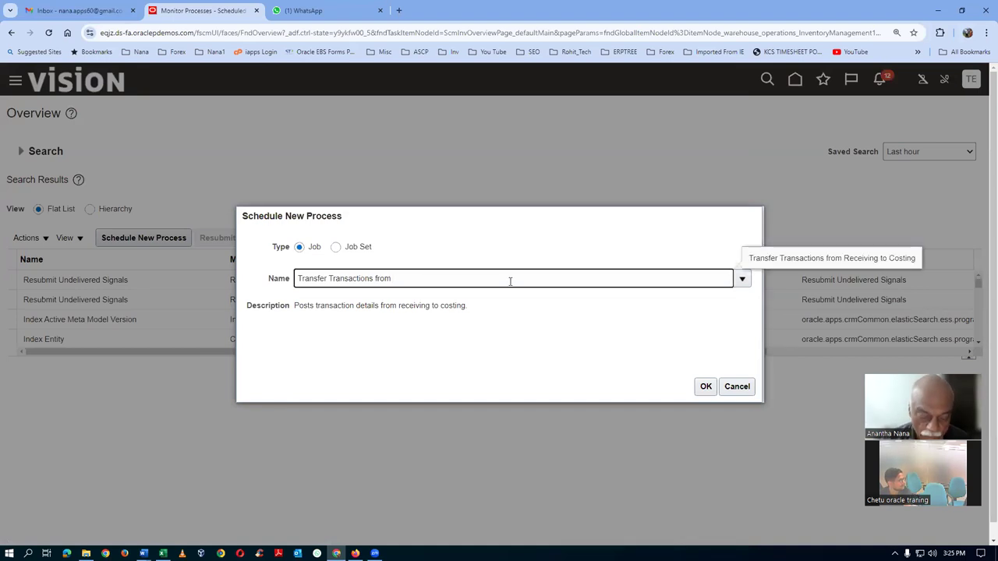
pyautogui.write('Inv%cost%')
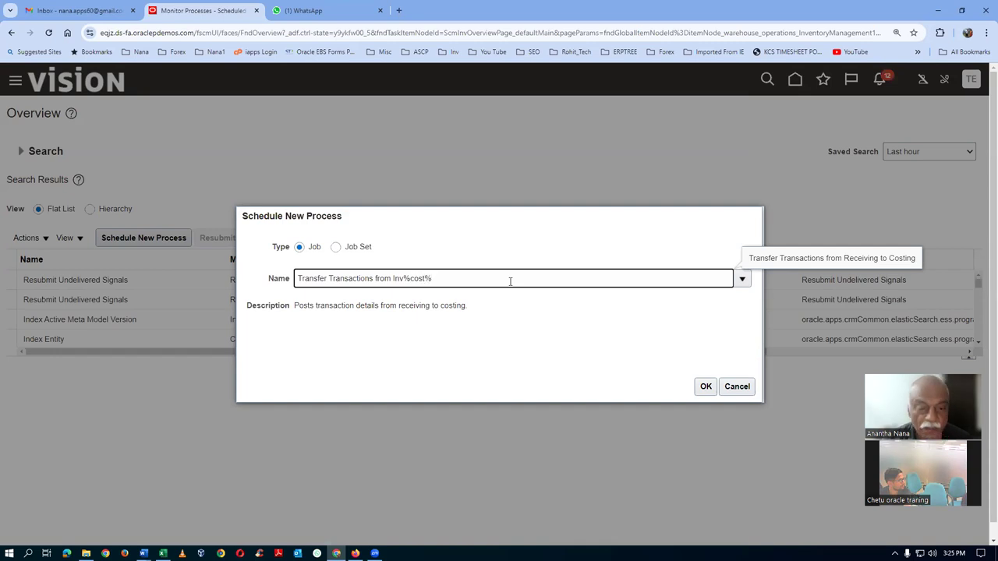
pyautogui.press('Tab')
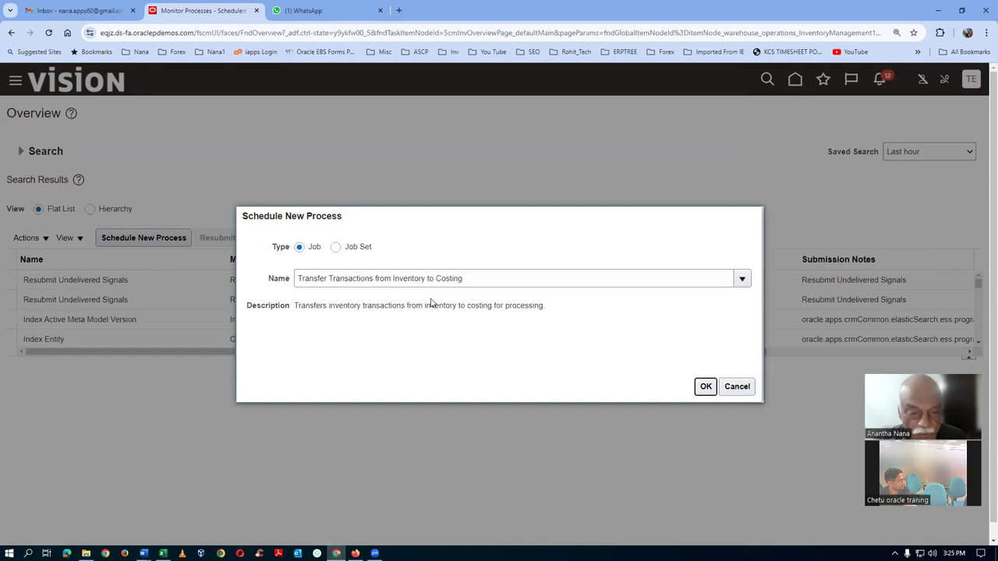
pyautogui.click(706, 386)
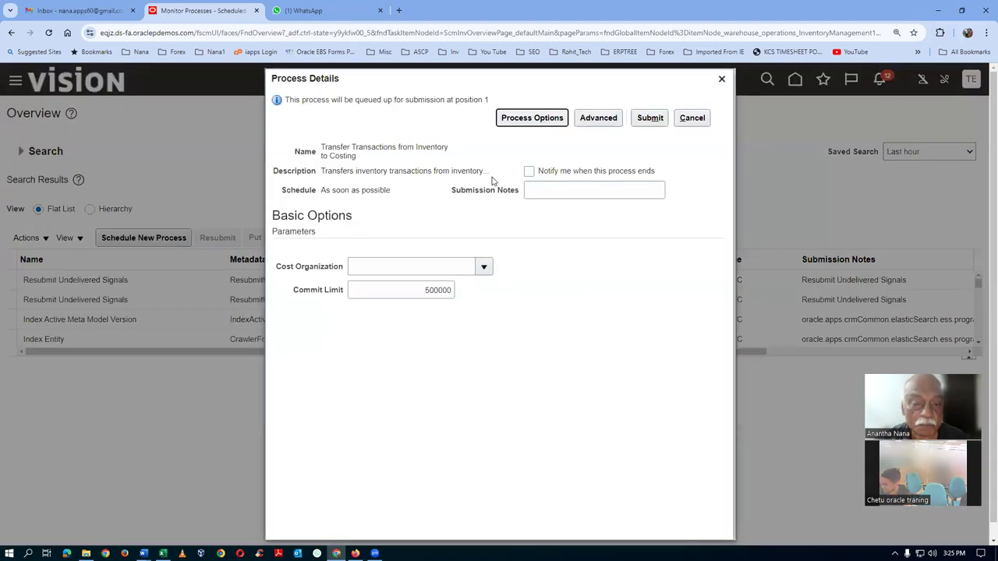
pyautogui.click(368, 269)
pyautogui.write('t10')
pyautogui.press('Tab')
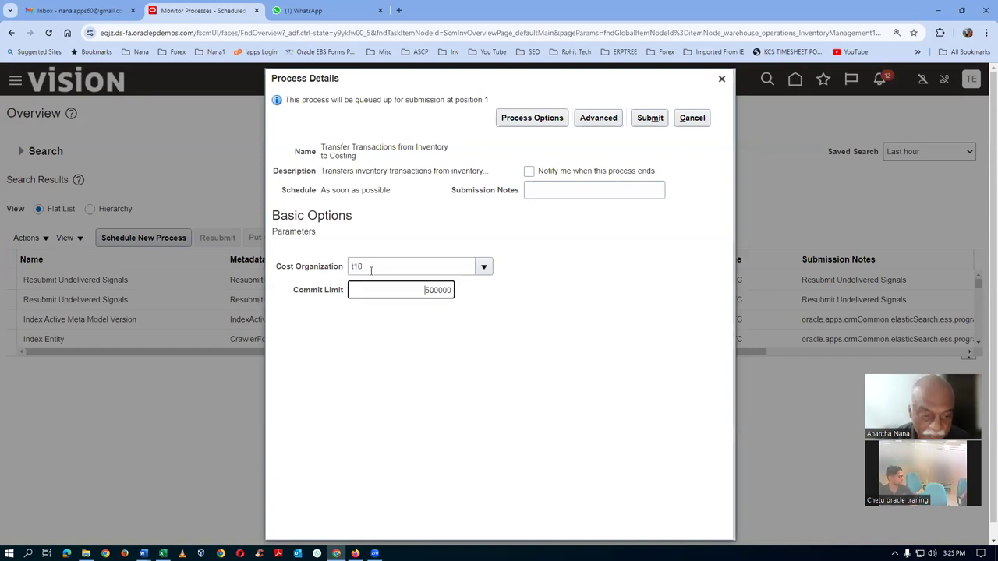
pyautogui.click(653, 119)
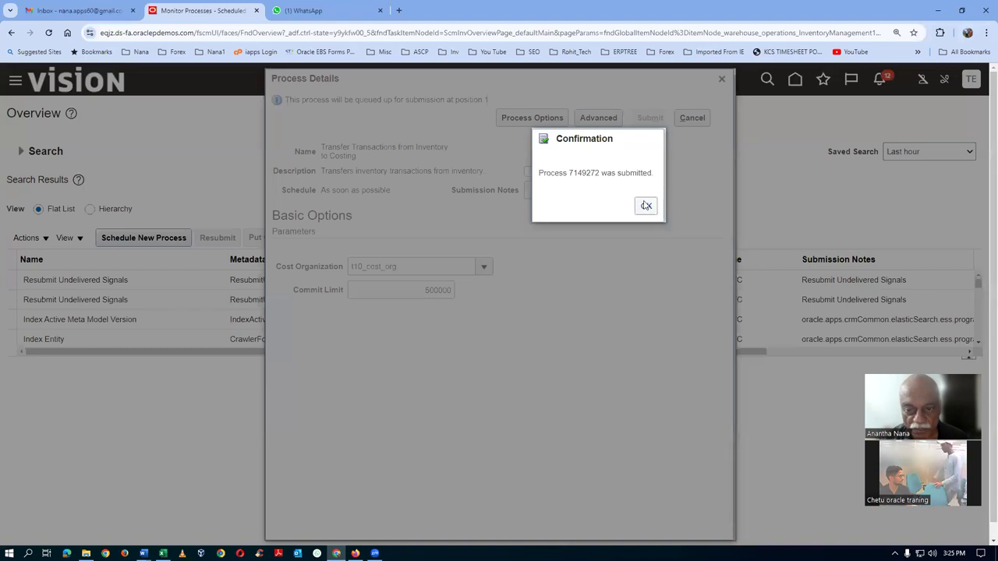
pyautogui.click(646, 205)
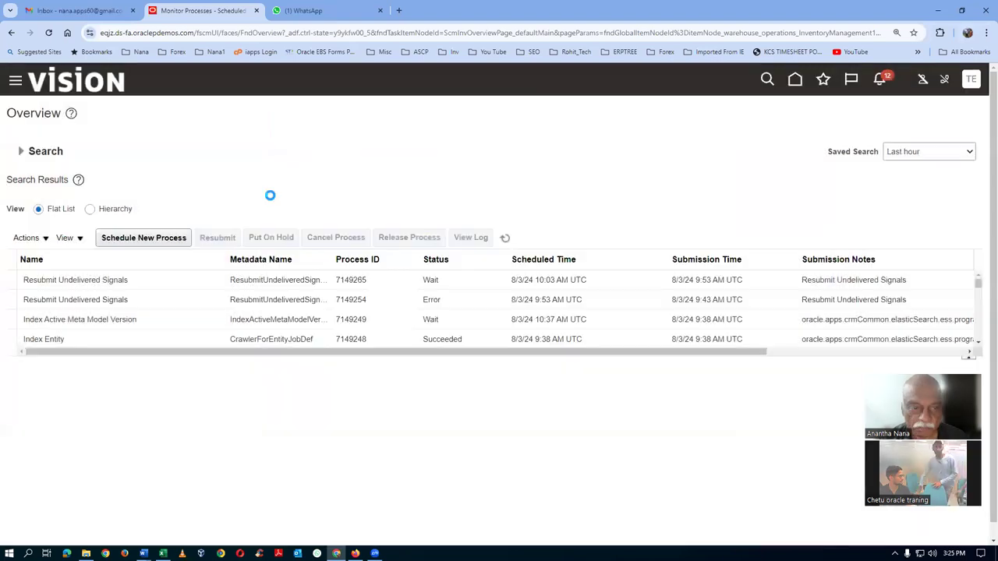
# Refresh the process list until processes 7149269 and 7149272 both show Succeeded
pyautogui.click(505, 240)
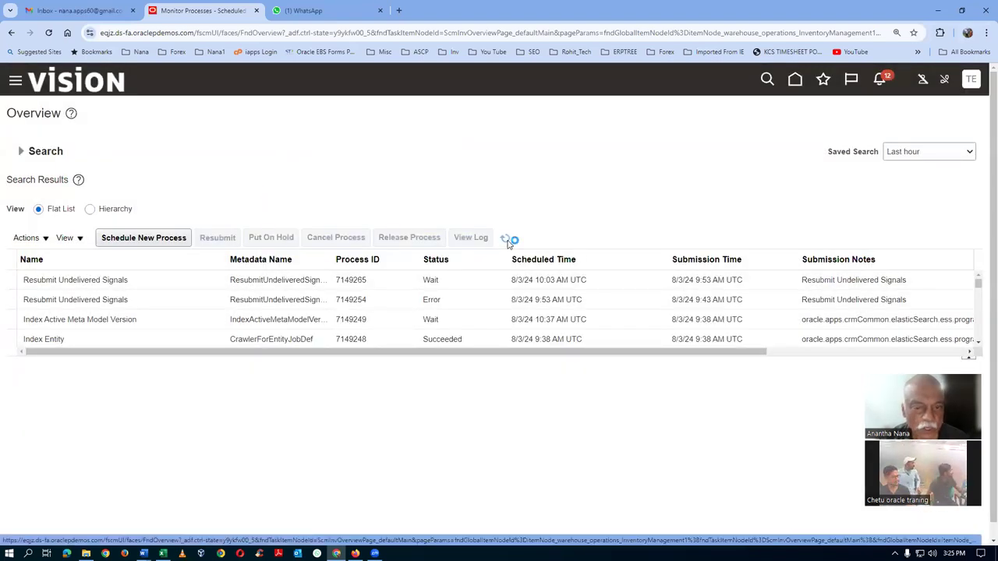
pyautogui.click(506, 240)
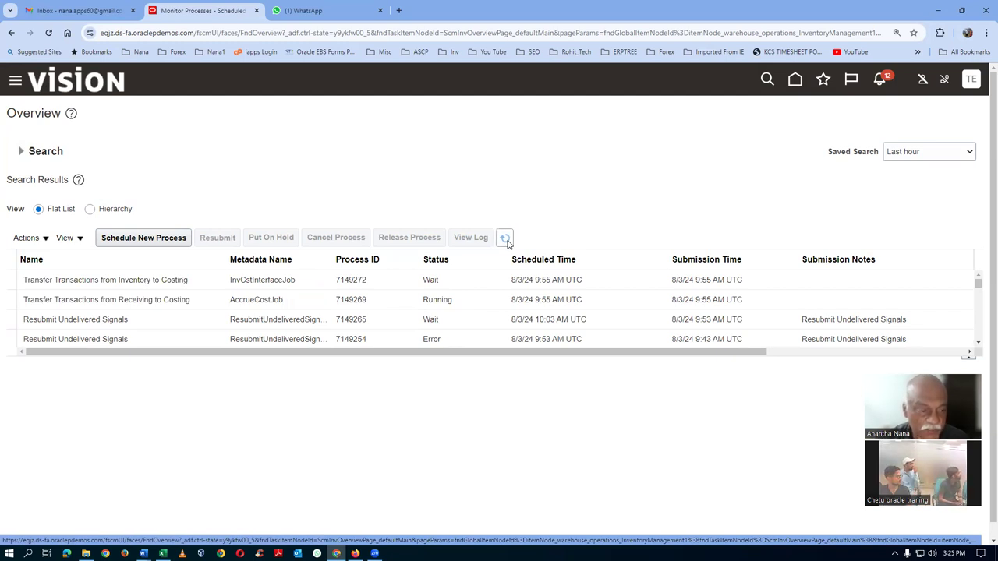
pyautogui.click(506, 241)
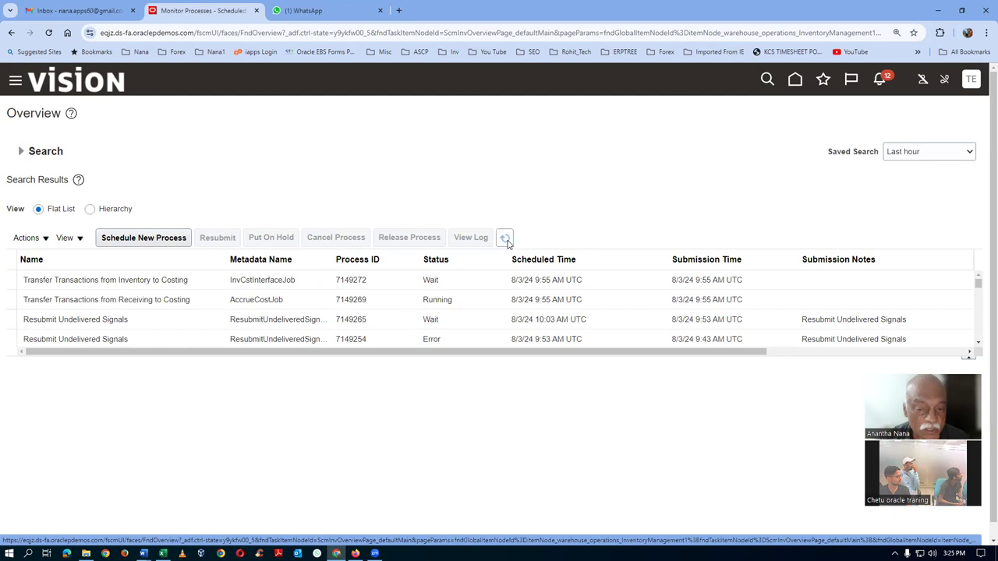
pyautogui.click(506, 241)
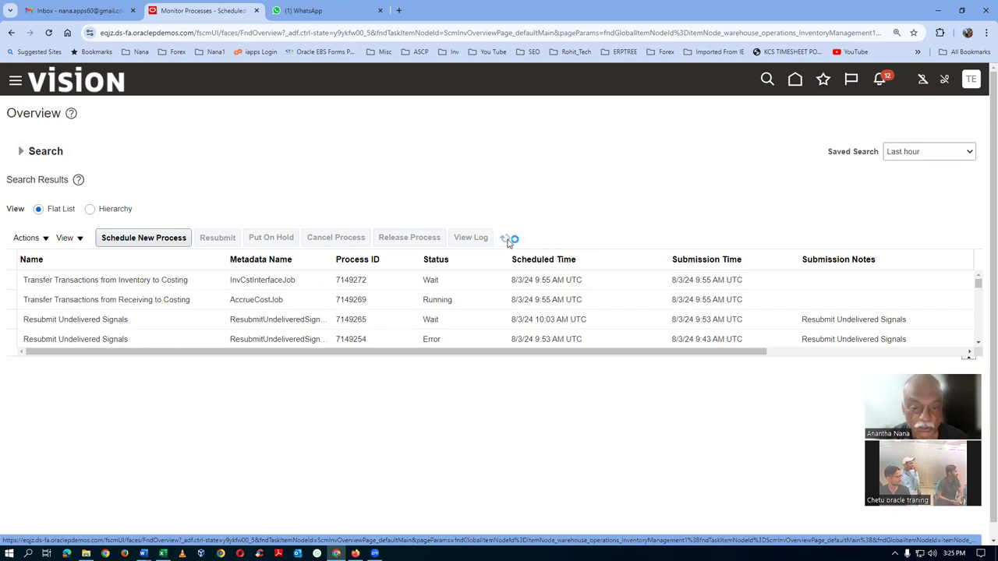
pyautogui.click(506, 241)
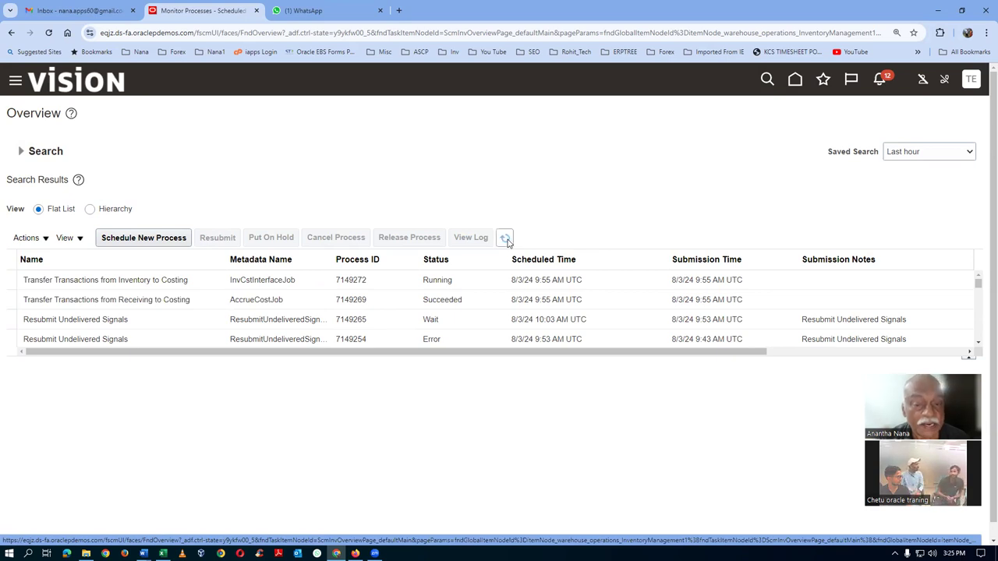
pyautogui.click(506, 241)
pyautogui.click(505, 240)
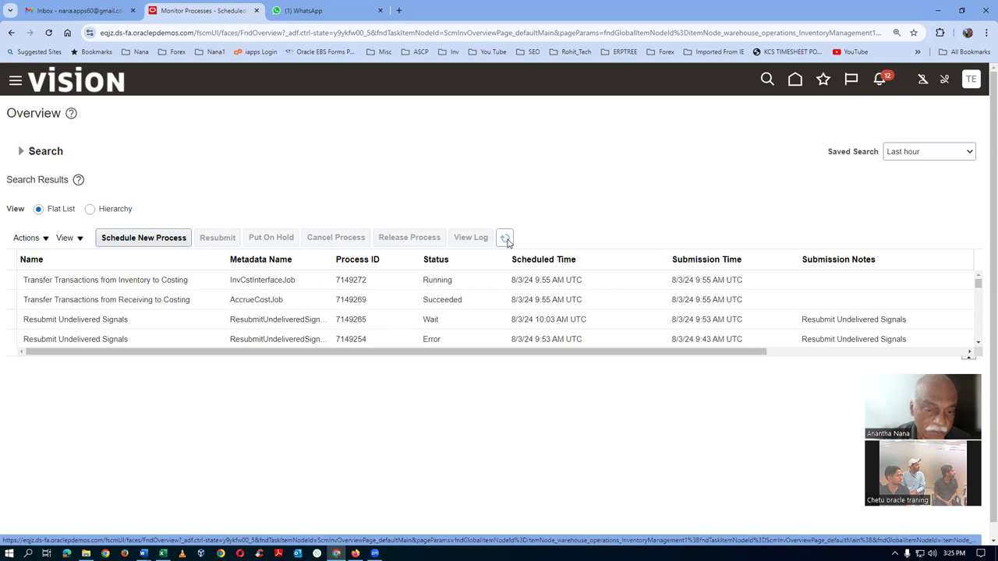
pyautogui.click(506, 240)
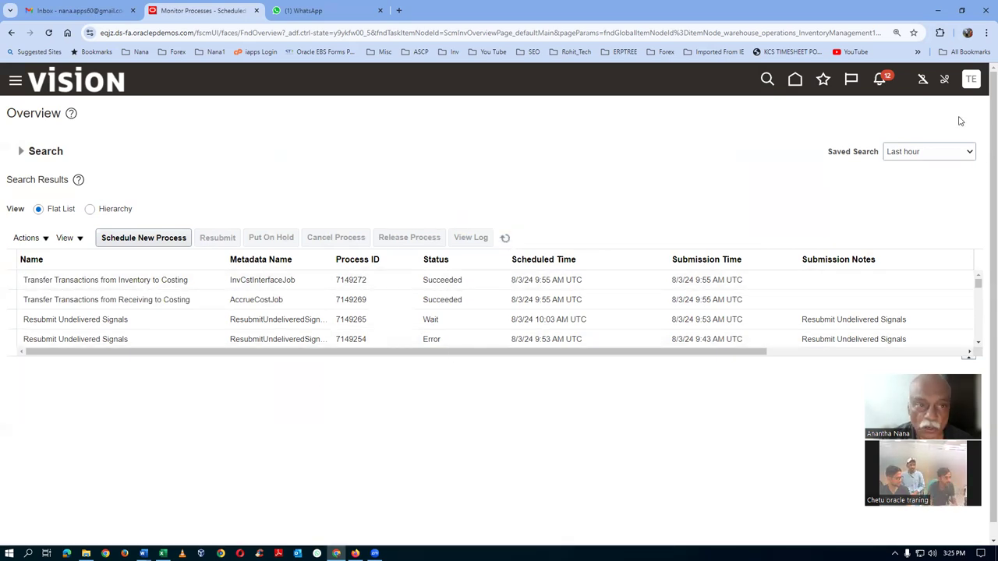
# Sign out from the user menu, confirm, and sign back in with the saved credentials
pyautogui.click(971, 81)
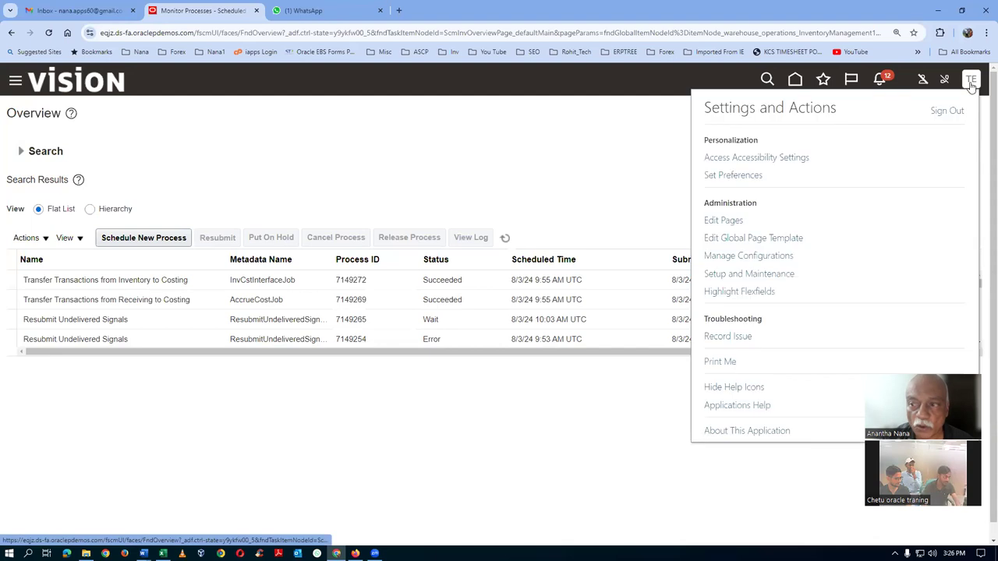
pyautogui.click(944, 113)
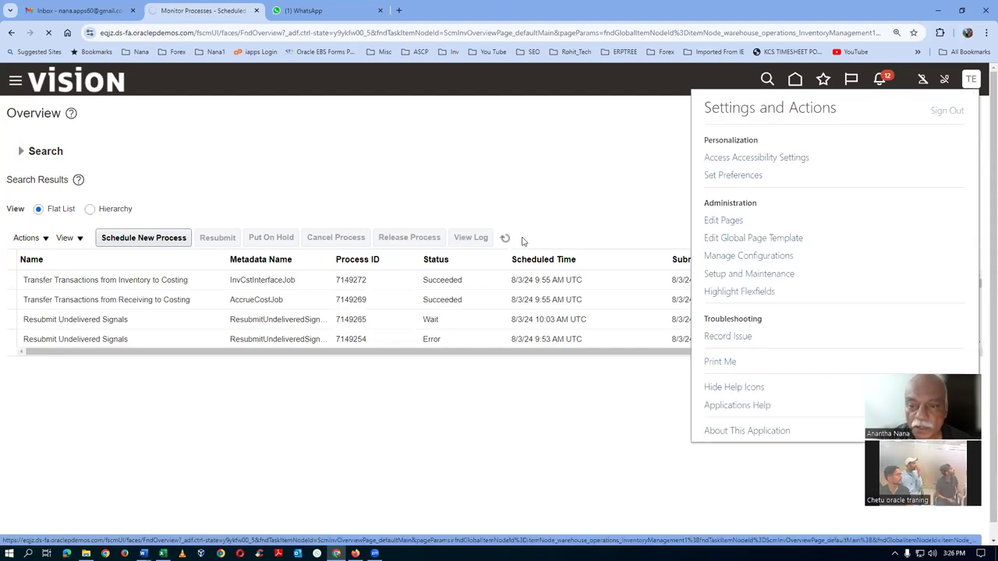
pyautogui.click(474, 285)
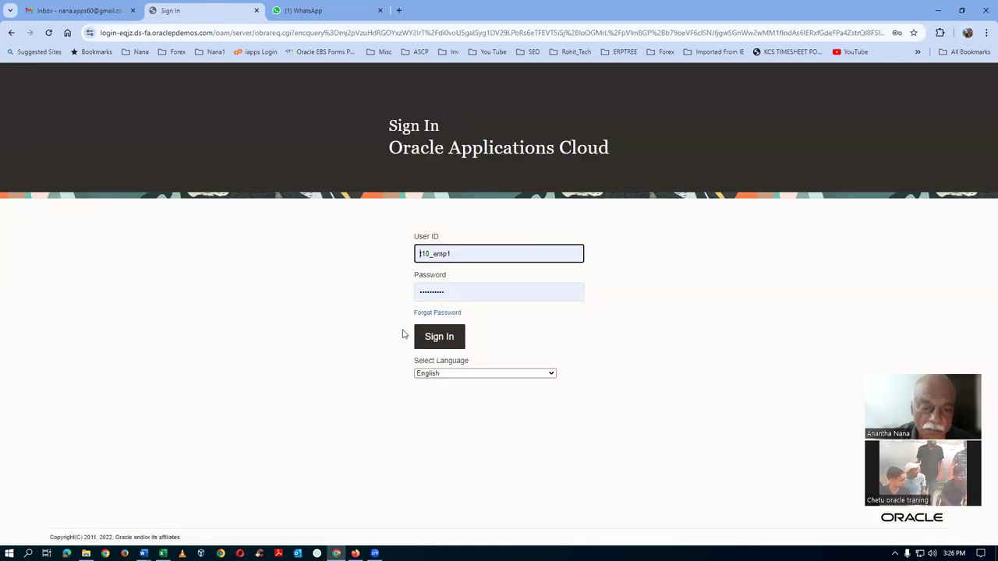
pyautogui.click(456, 339)
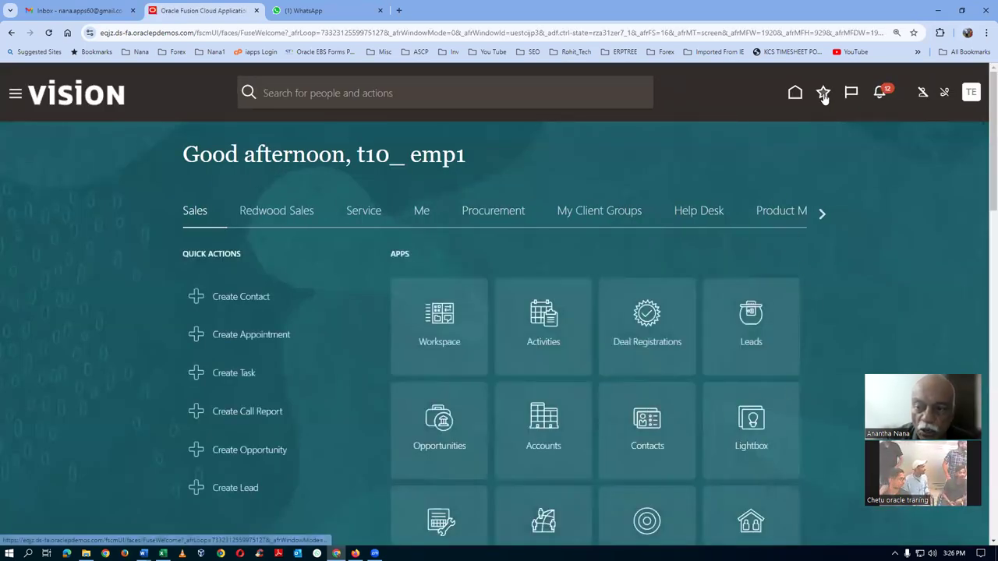
pyautogui.click(823, 94)
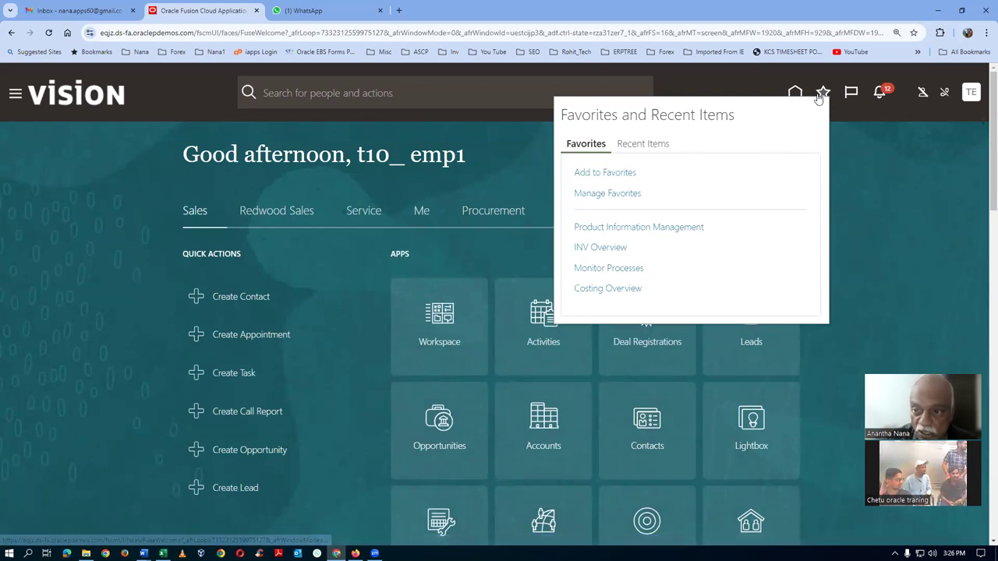
# From Costing Overview tasks, open Create Cost Accounting Distributions and search run control t10
pyautogui.click(606, 289)
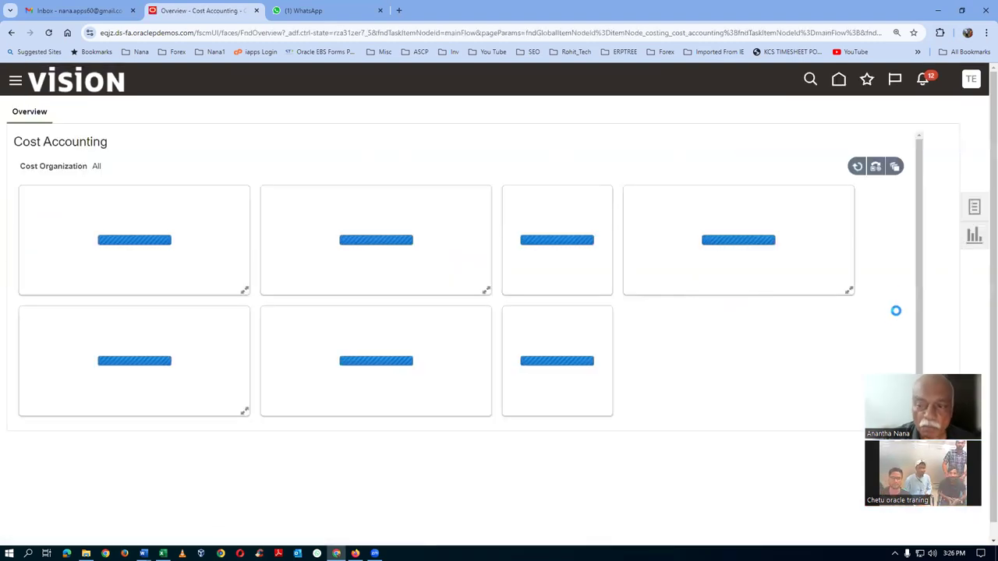
pyautogui.click(972, 212)
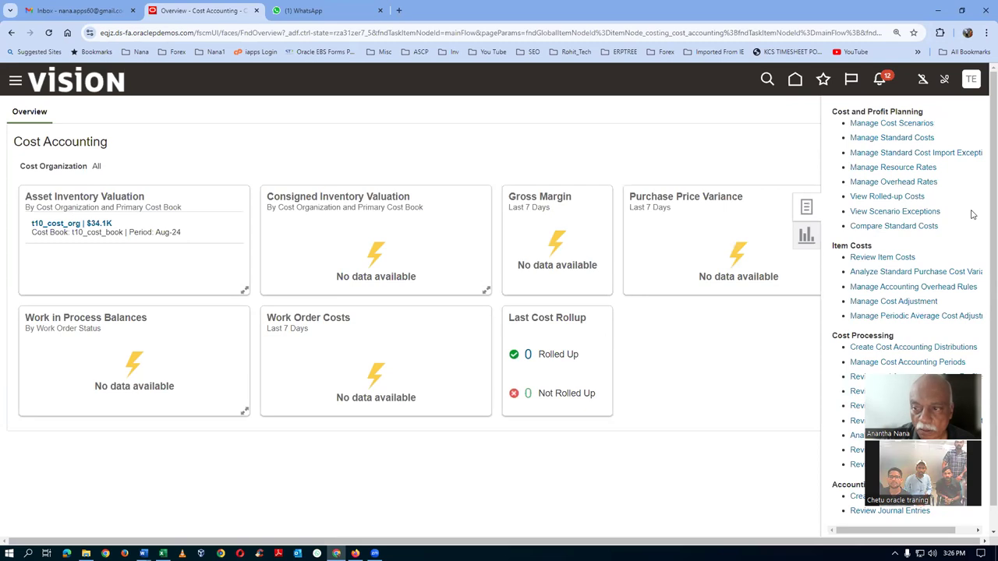
pyautogui.click(899, 348)
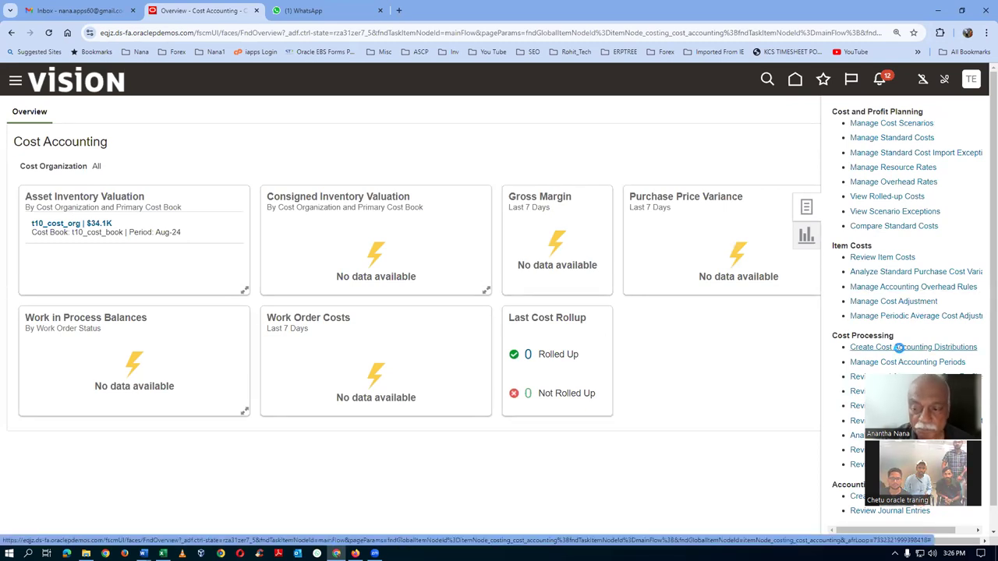
pyautogui.click(238, 214)
pyautogui.write('t10')
pyautogui.press('Tab')
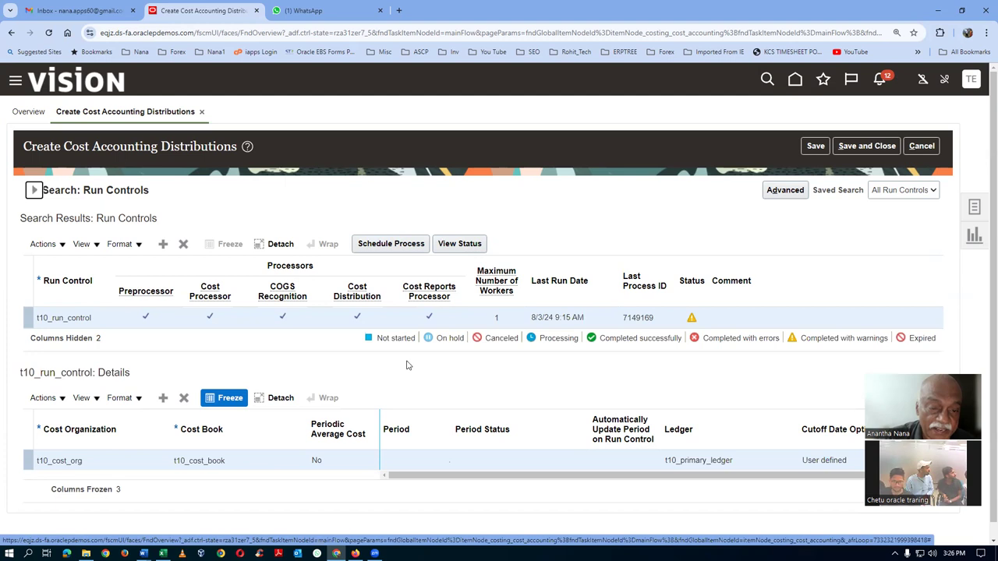
# Submit Create Cost Accounting Distributions for run control t10_run_control
pyautogui.click(391, 245)
pyautogui.click(647, 120)
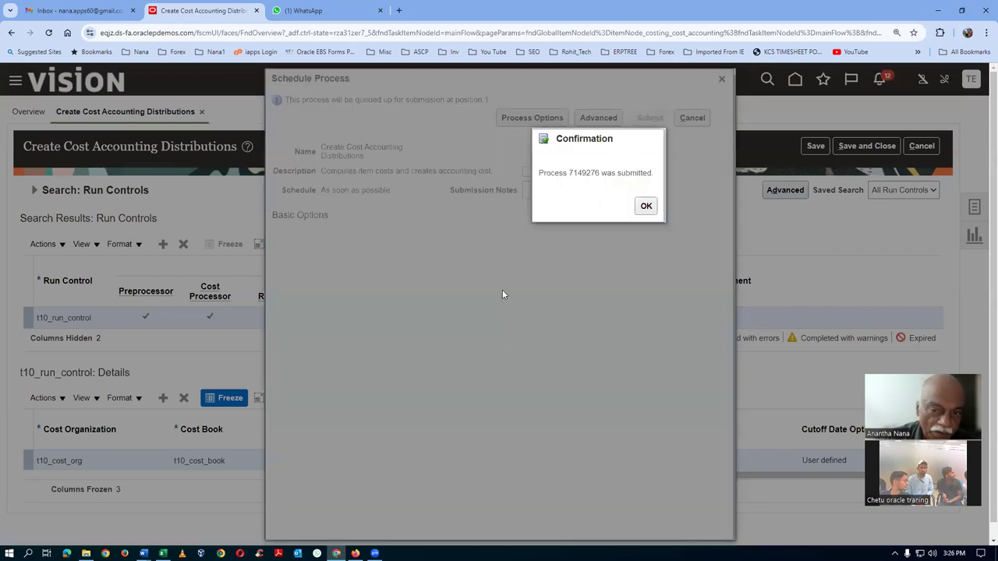
pyautogui.click(646, 206)
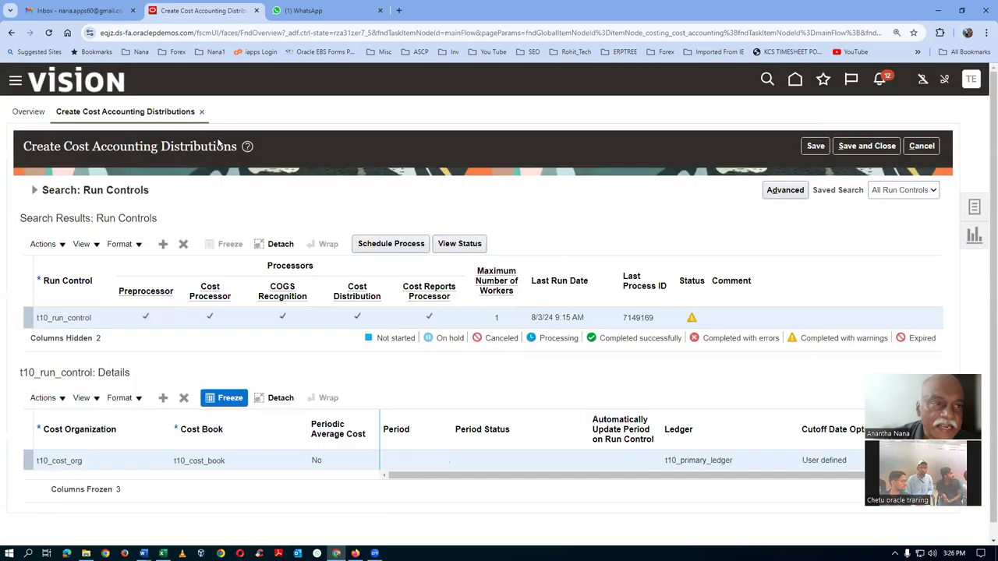
# Duplicate the browser tab and refresh Monitor Processes there to see process 7149276 Running
pyautogui.rightClick(202, 16)
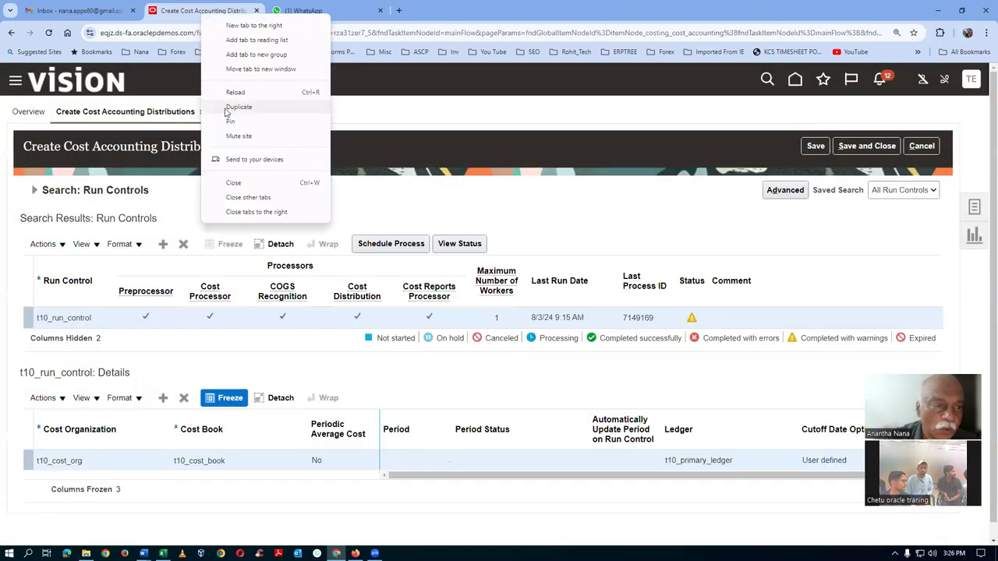
pyautogui.click(238, 107)
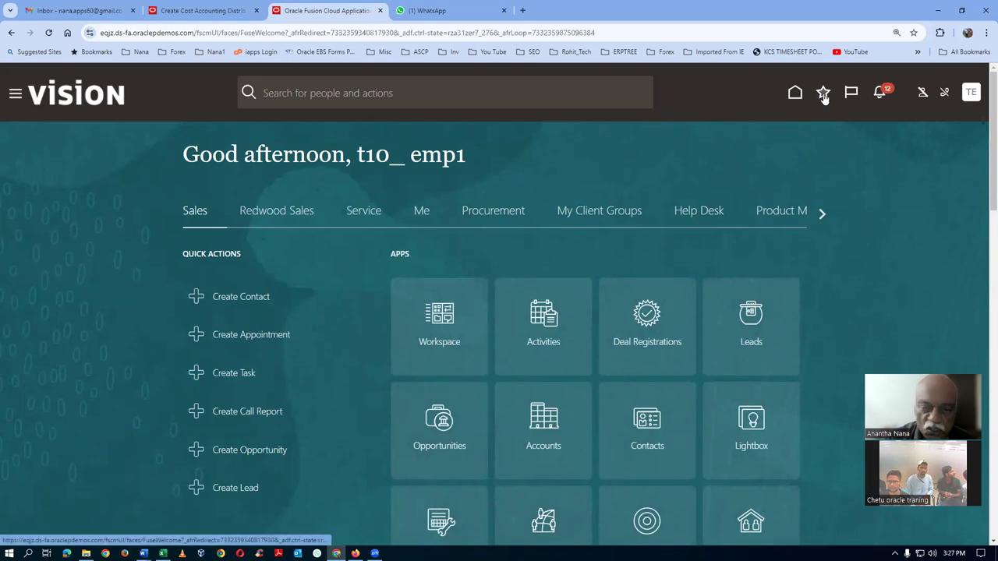
pyautogui.click(823, 94)
pyautogui.click(613, 272)
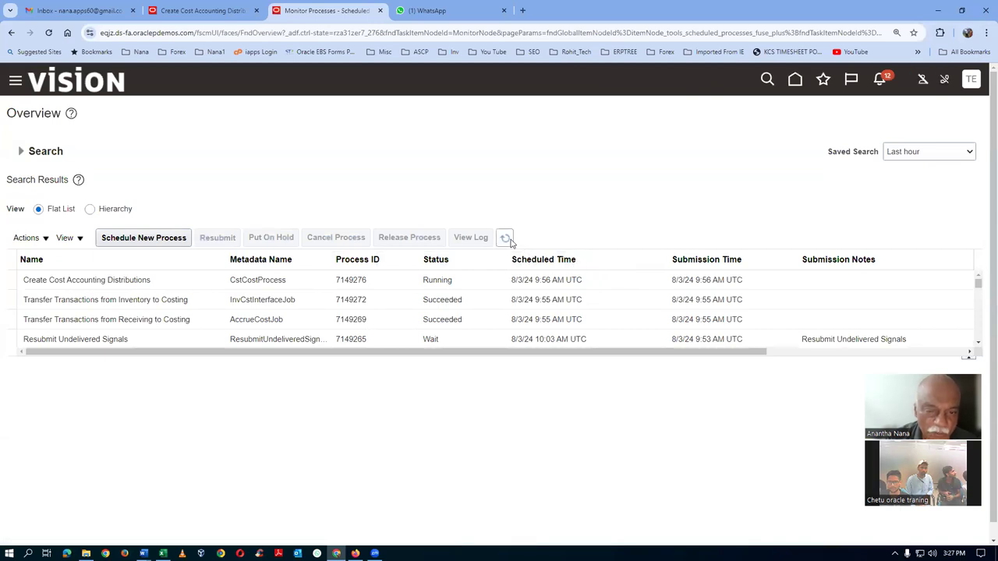
pyautogui.click(507, 239)
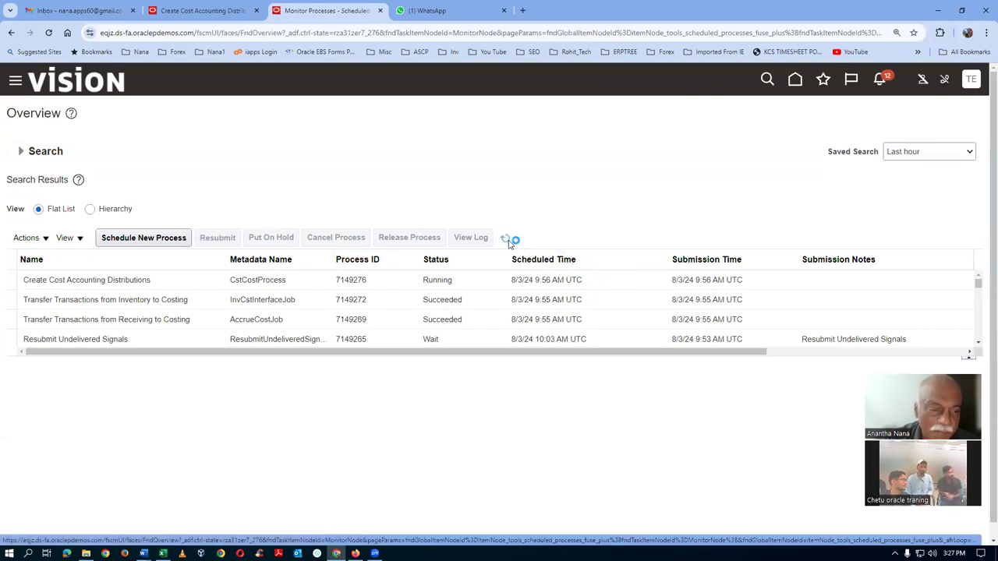
# Select cost distributions job 7149276 and refresh until Submit Financial Orchestration Events 7149361 appears in Wait
pyautogui.click(194, 287)
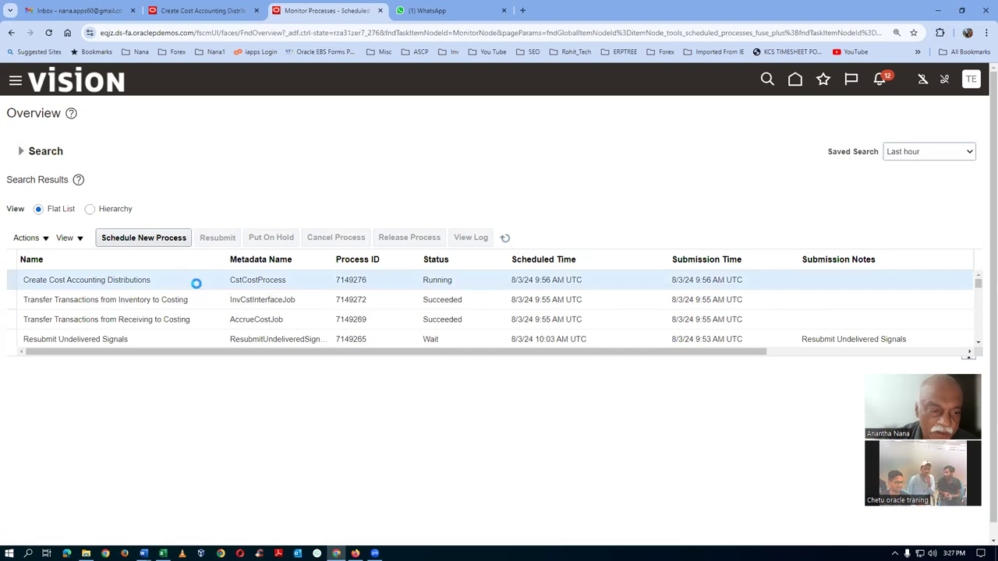
pyautogui.click(506, 240)
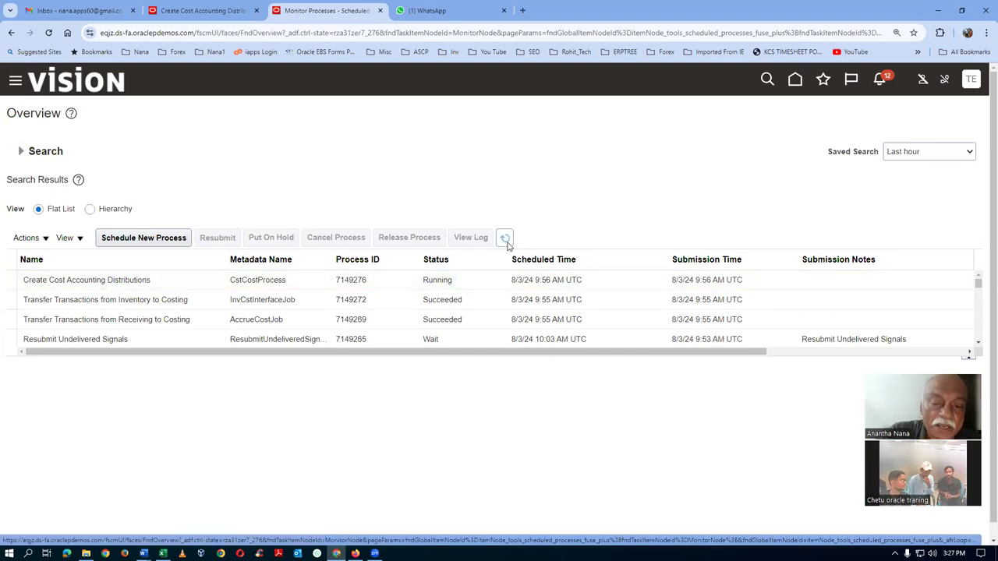
pyautogui.click(508, 242)
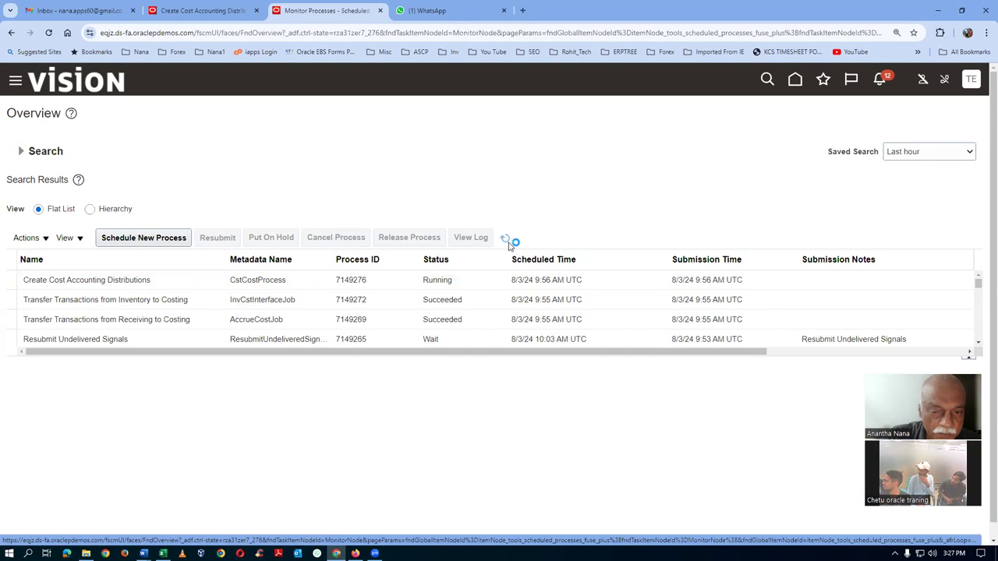
pyautogui.click(508, 242)
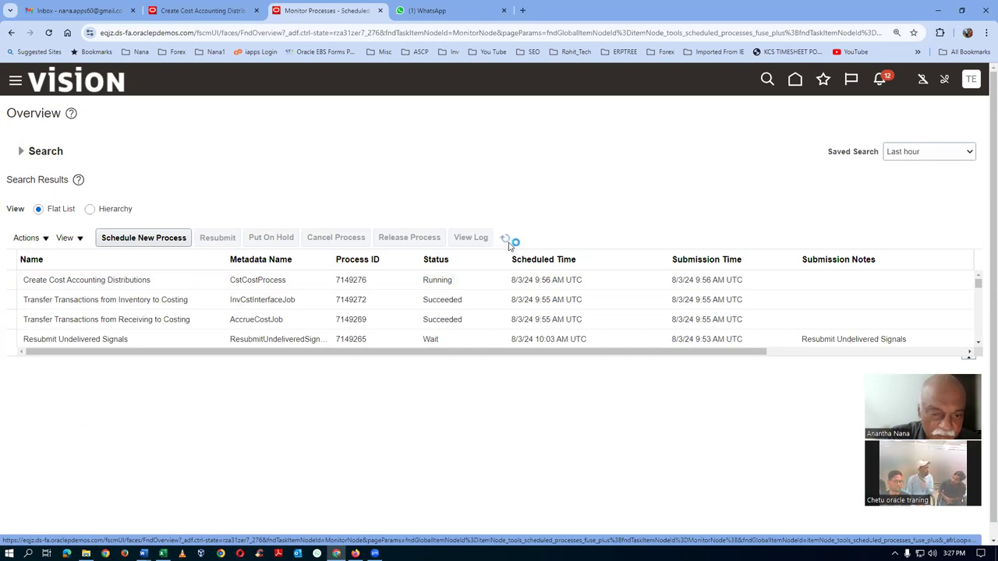
pyautogui.click(505, 238)
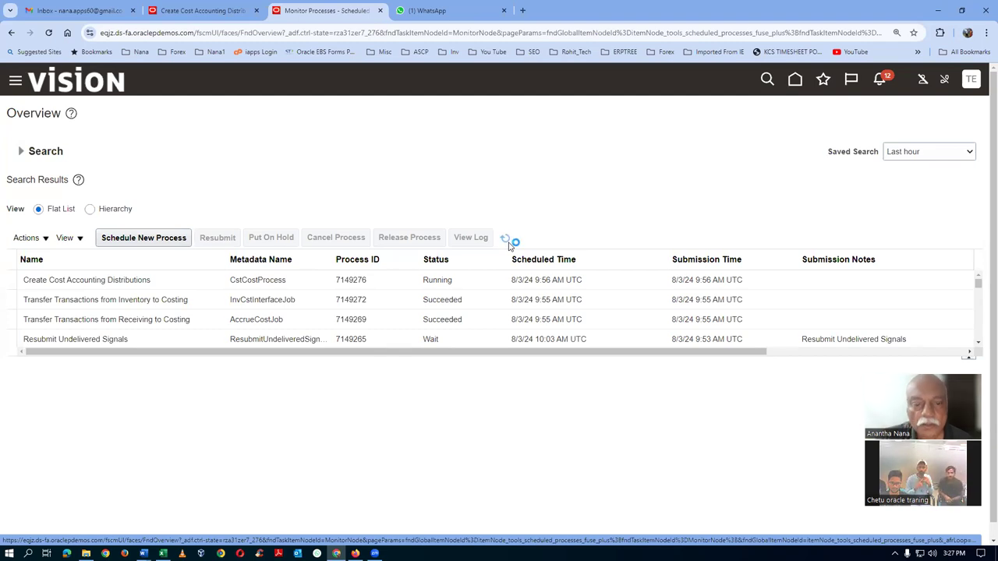
pyautogui.click(506, 239)
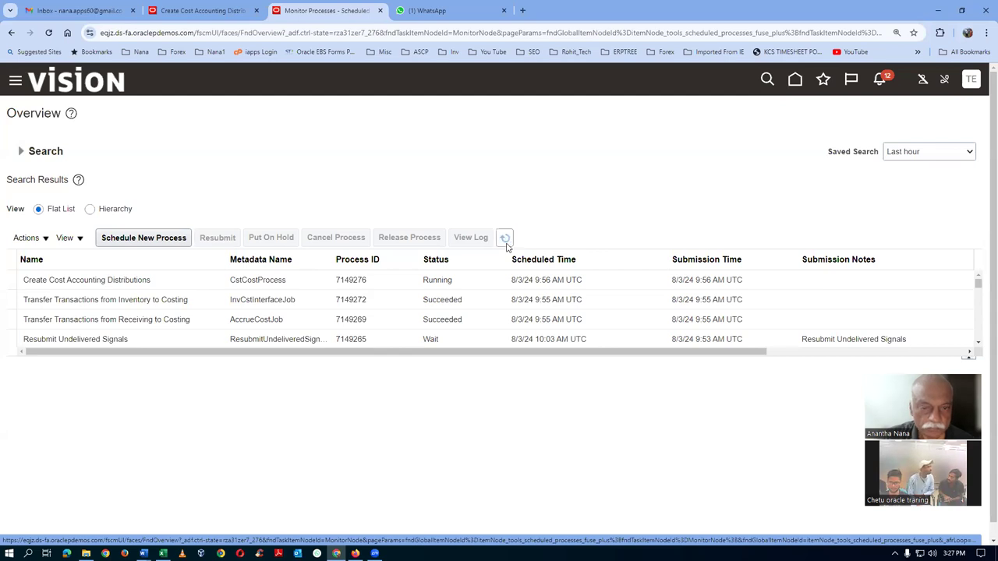
pyautogui.click(505, 239)
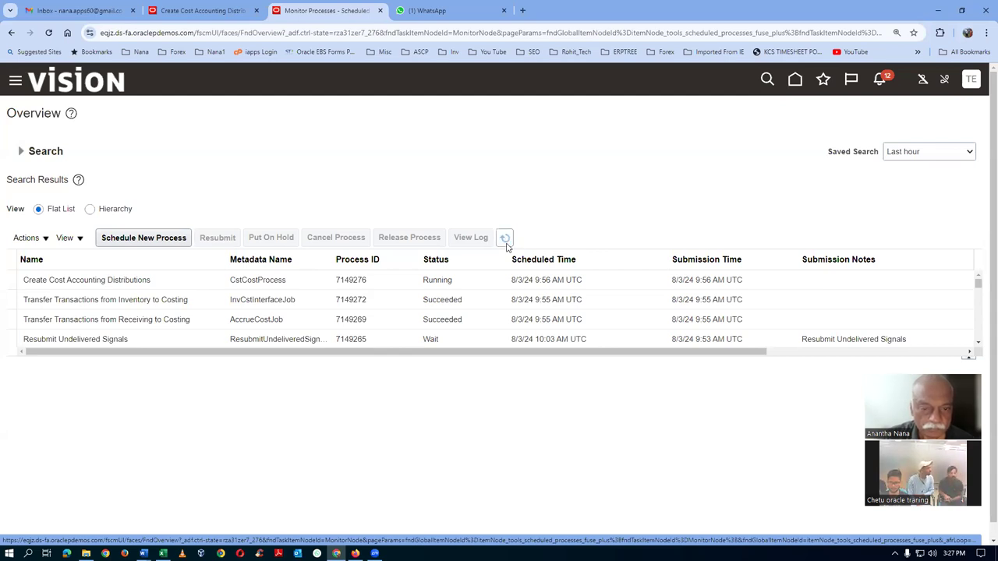
pyautogui.click(506, 240)
pyautogui.click(505, 239)
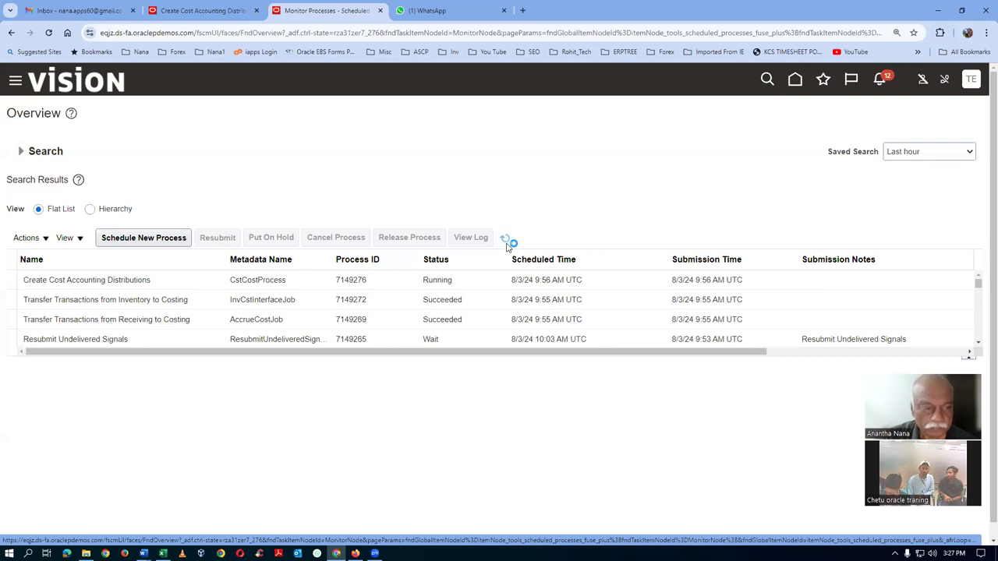
pyautogui.click(506, 245)
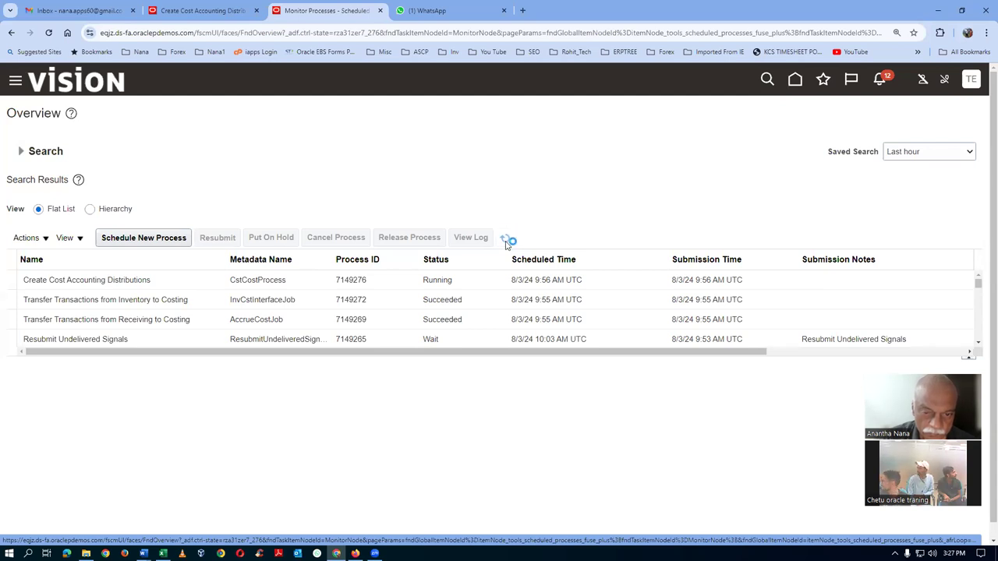
pyautogui.click(504, 239)
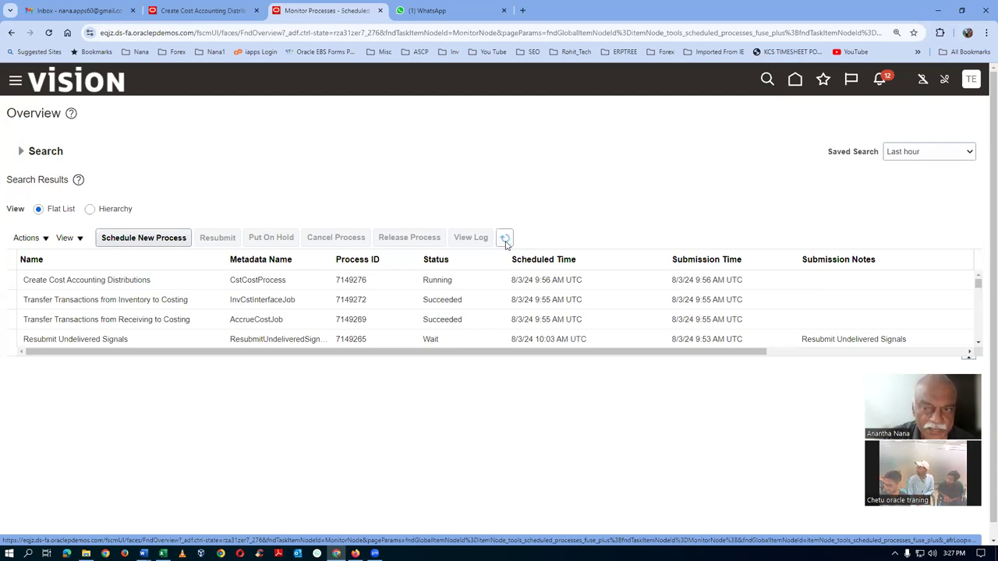
pyautogui.click(505, 242)
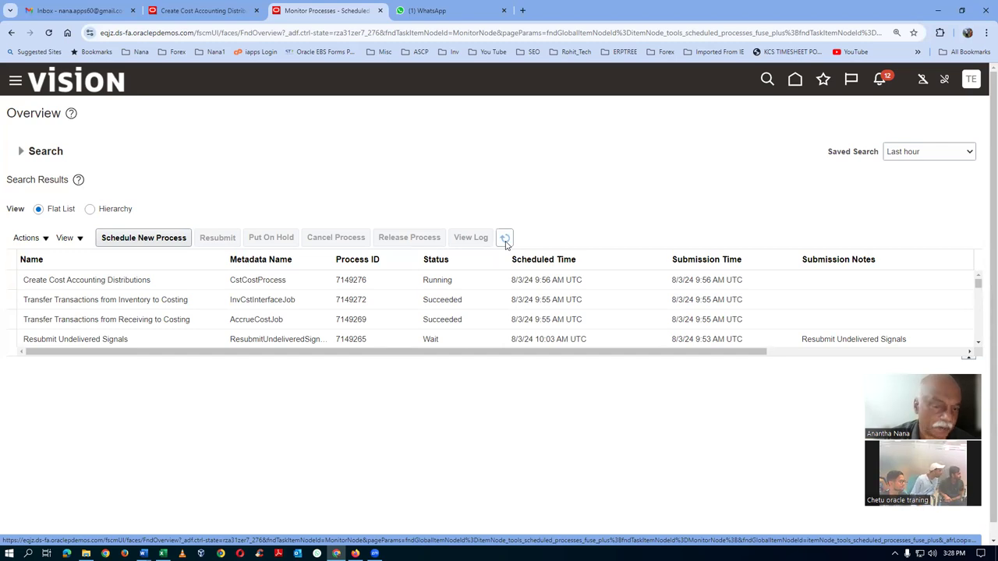
pyautogui.click(505, 239)
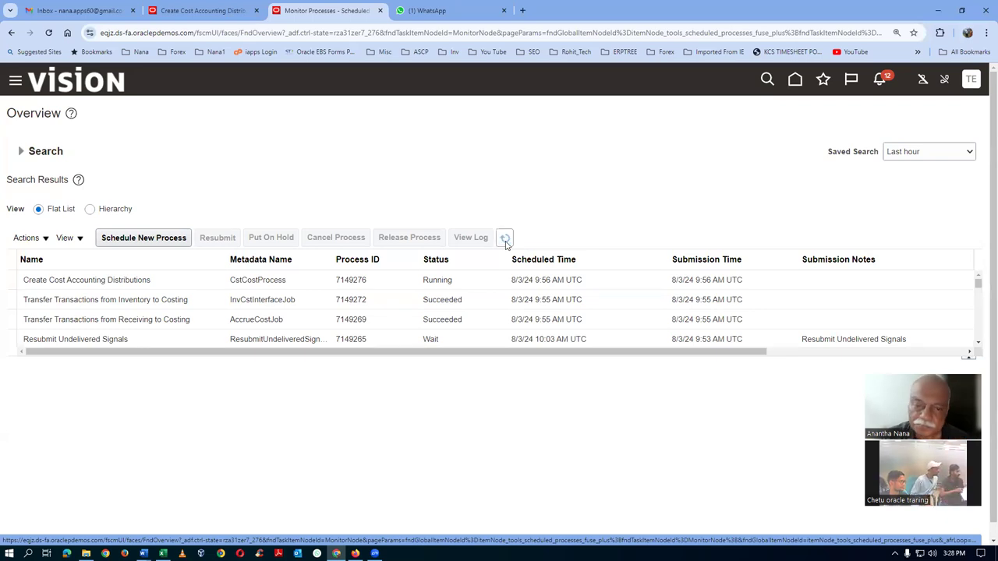
pyautogui.click(505, 242)
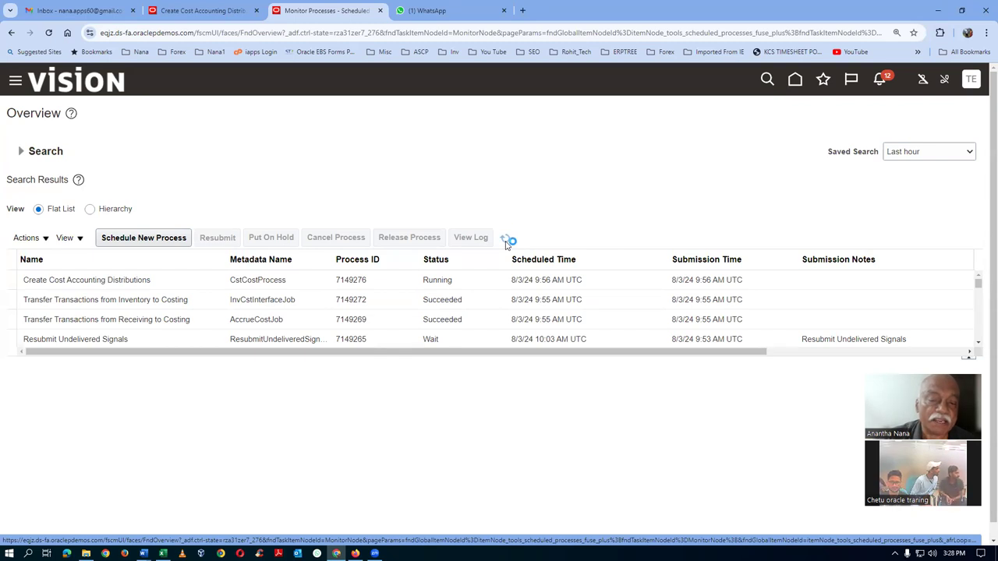
pyautogui.click(505, 242)
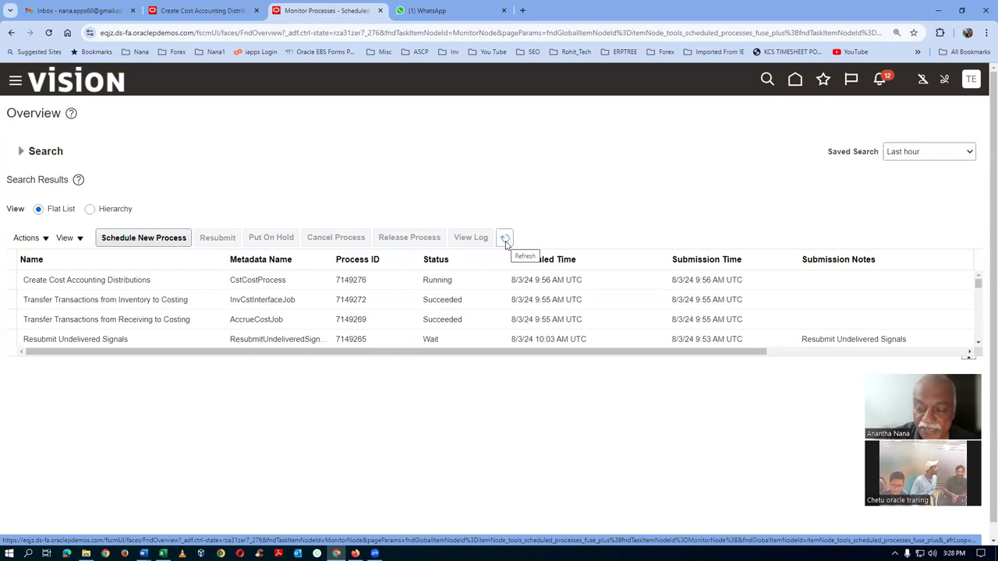
pyautogui.click(506, 243)
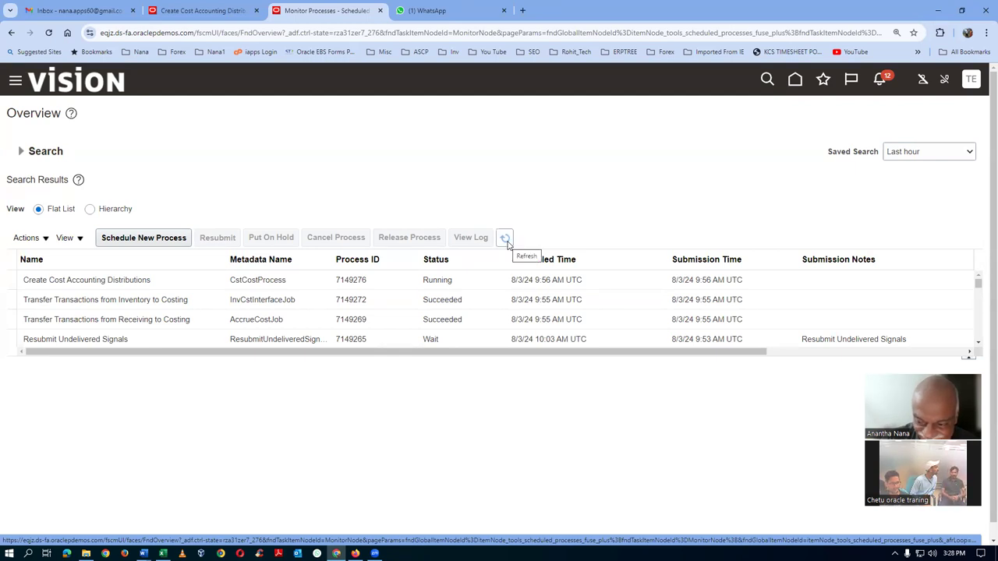
pyautogui.click(506, 243)
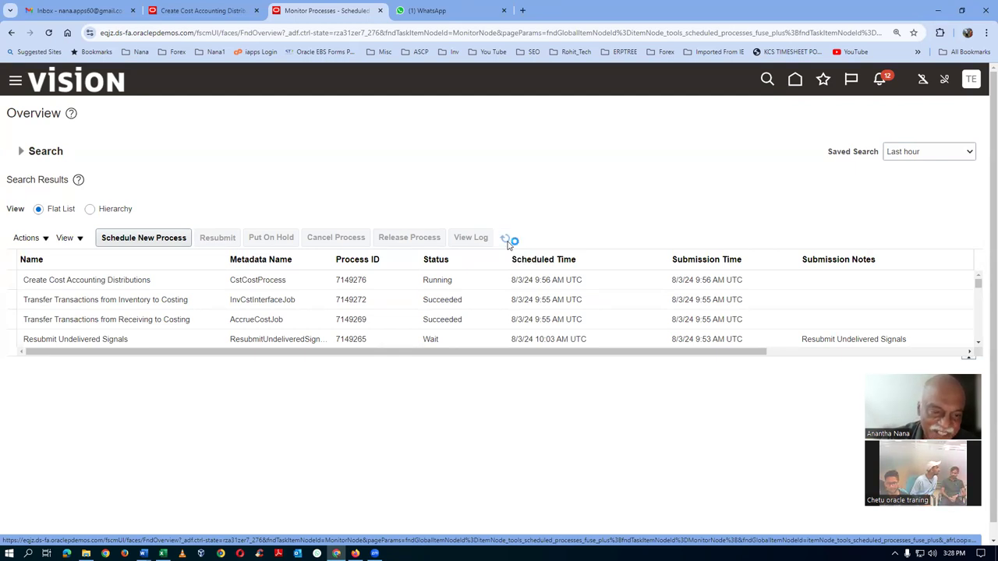
pyautogui.click(506, 244)
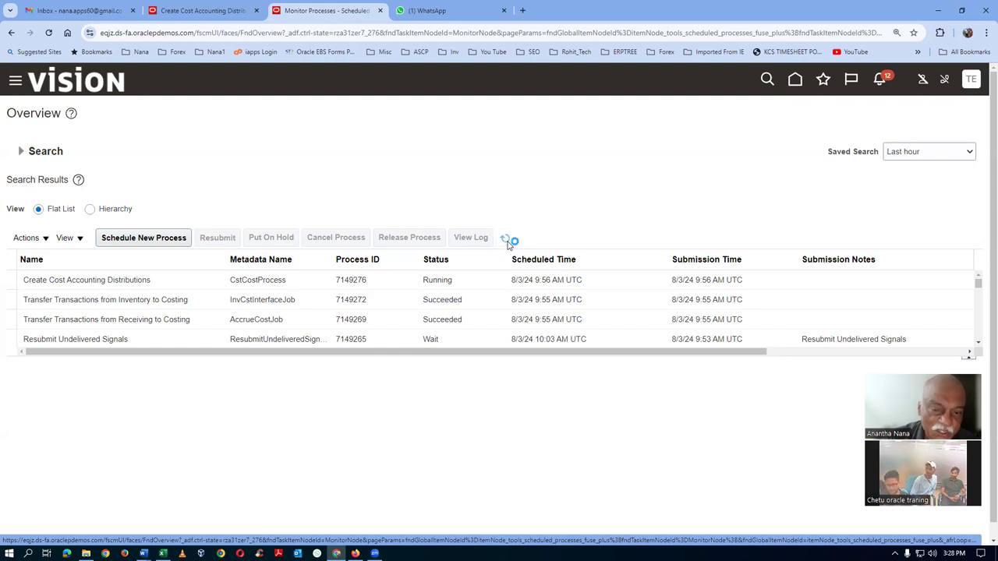
pyautogui.click(506, 243)
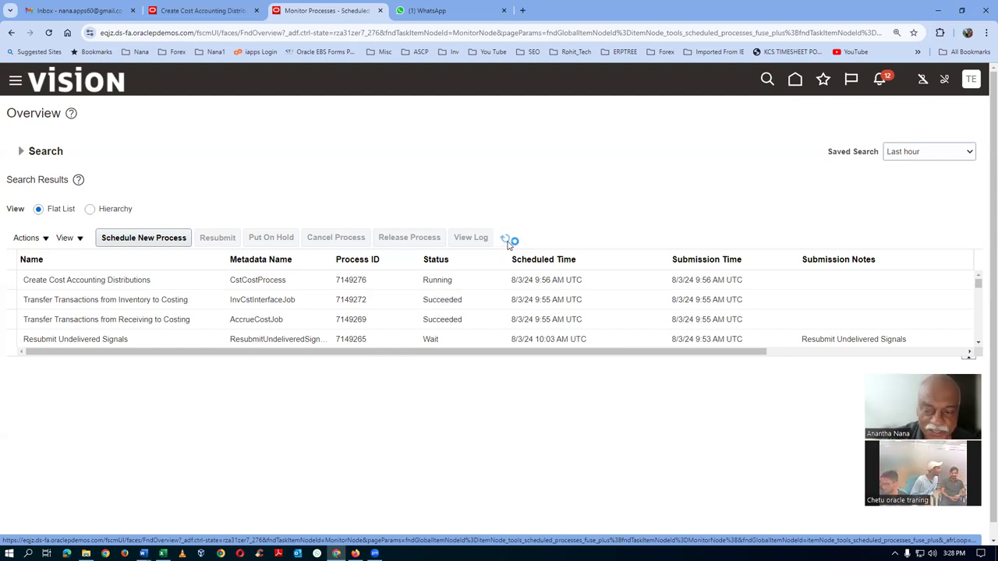
pyautogui.click(506, 243)
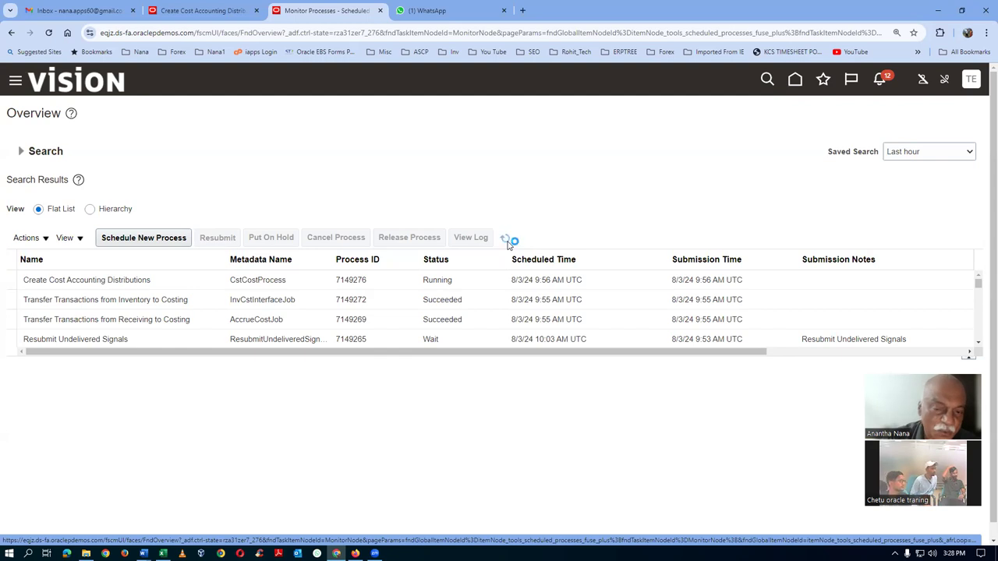
pyautogui.click(505, 242)
pyautogui.click(505, 242)
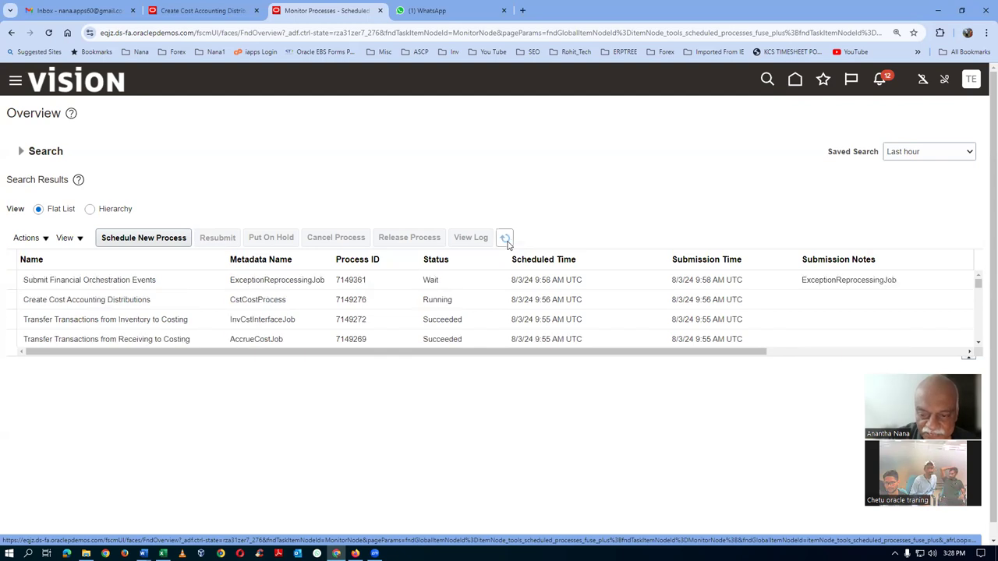
# Refresh until job 7149276 ends in Warning and 7149361 Succeeded, then return to the home page
pyautogui.click(505, 241)
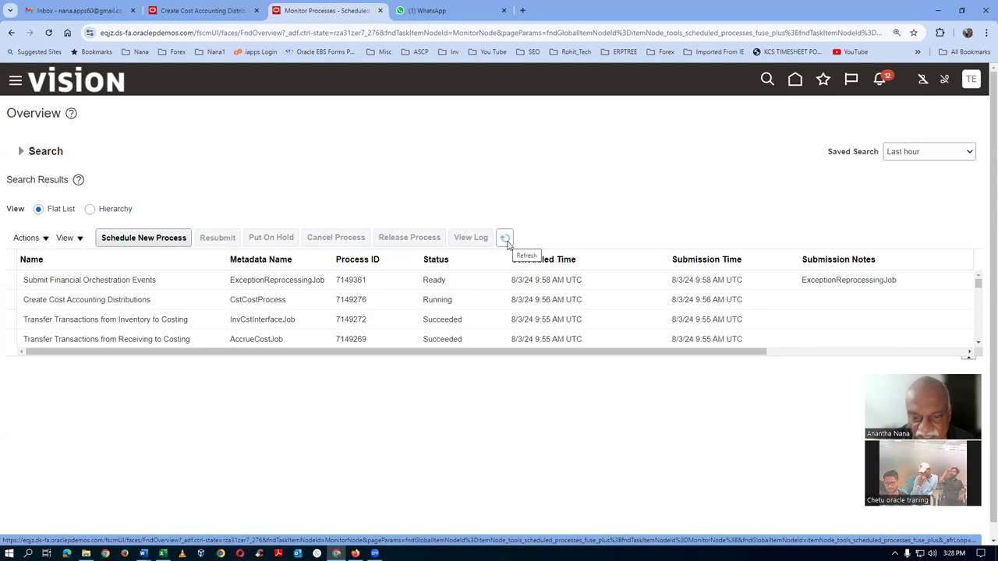
pyautogui.click(505, 241)
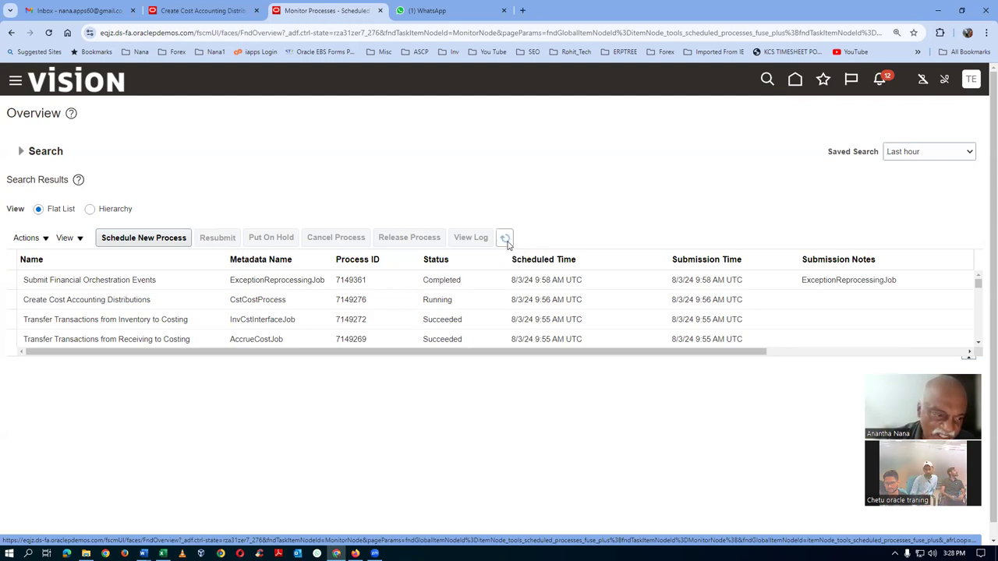
pyautogui.click(506, 241)
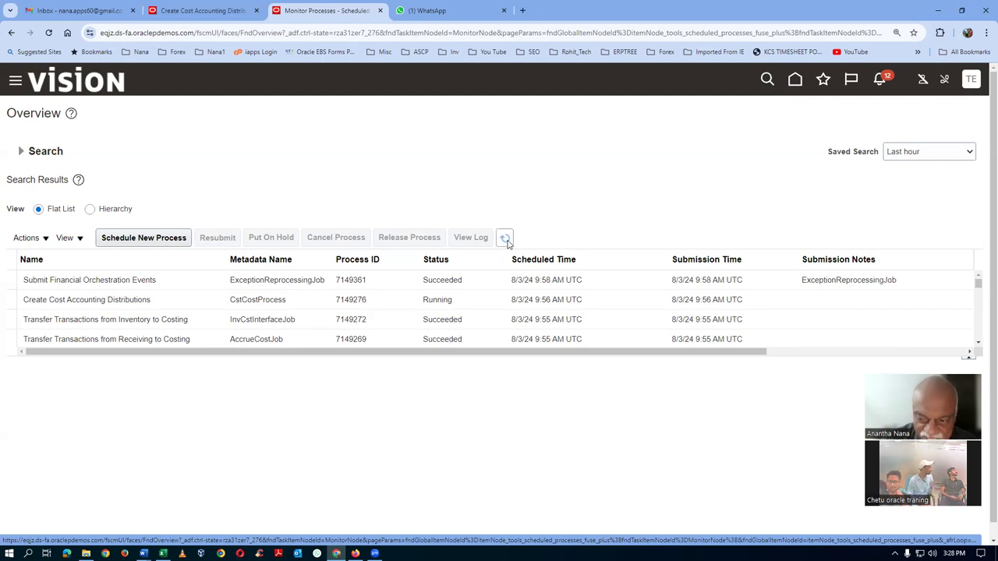
pyautogui.click(505, 241)
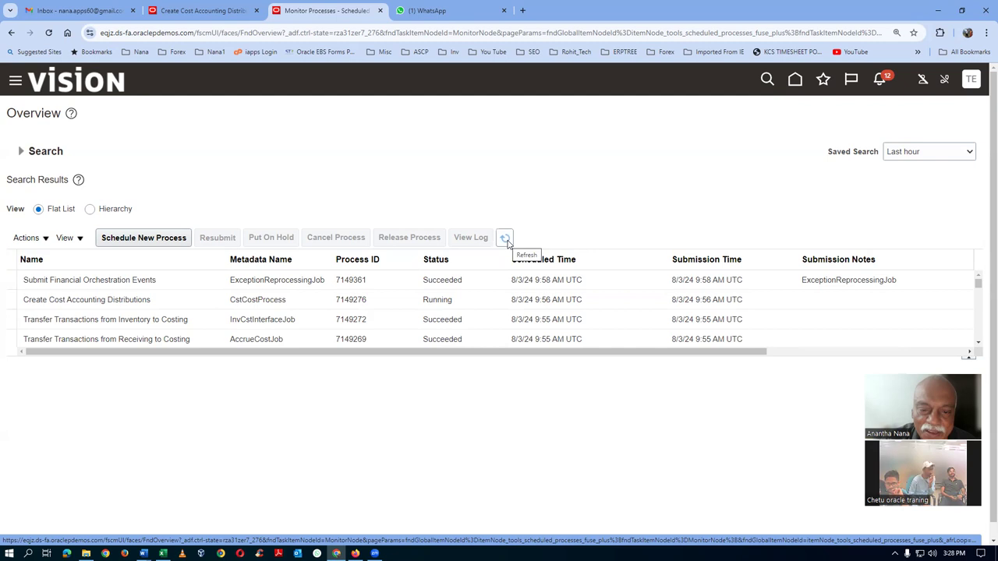
pyautogui.click(505, 240)
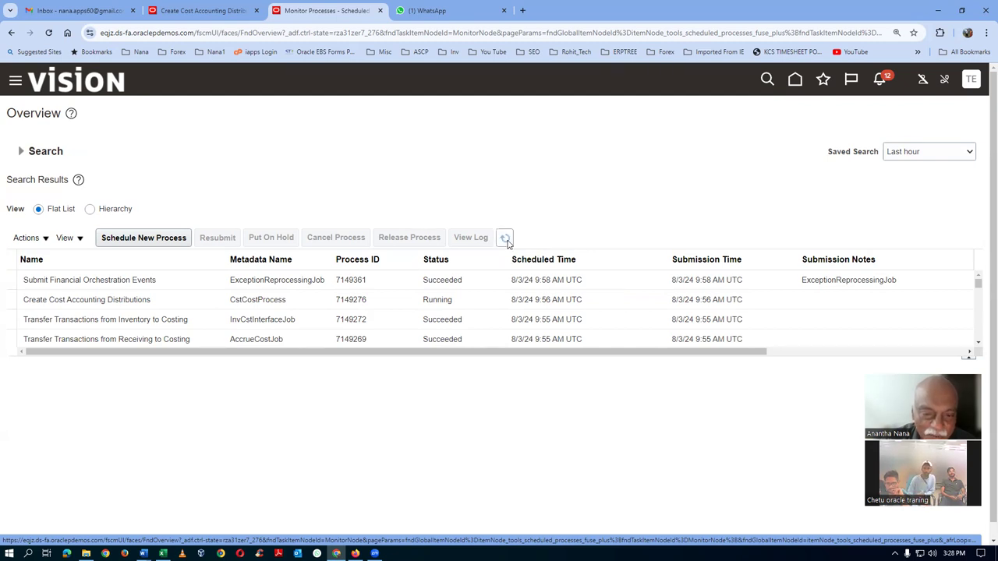
pyautogui.click(507, 243)
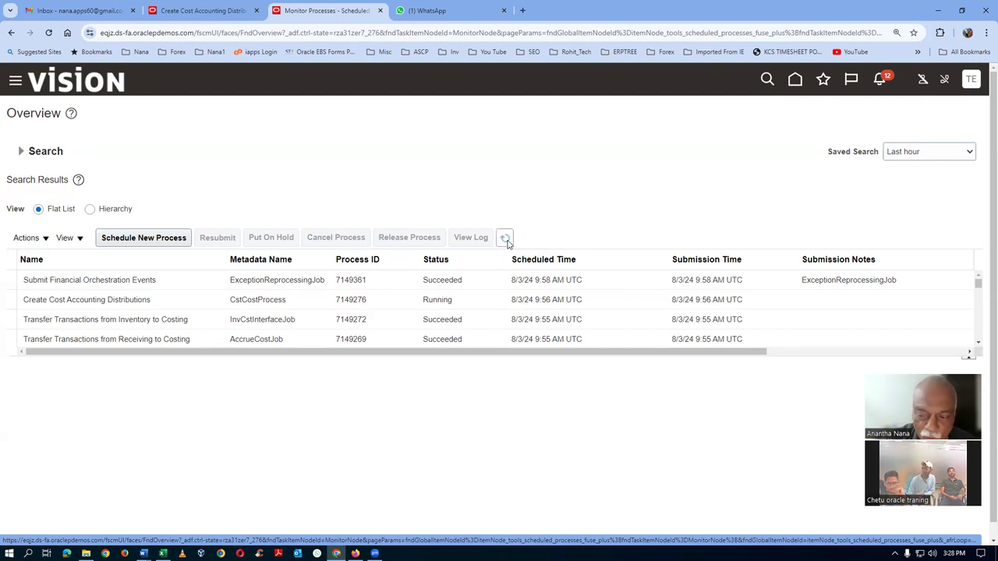
pyautogui.click(507, 242)
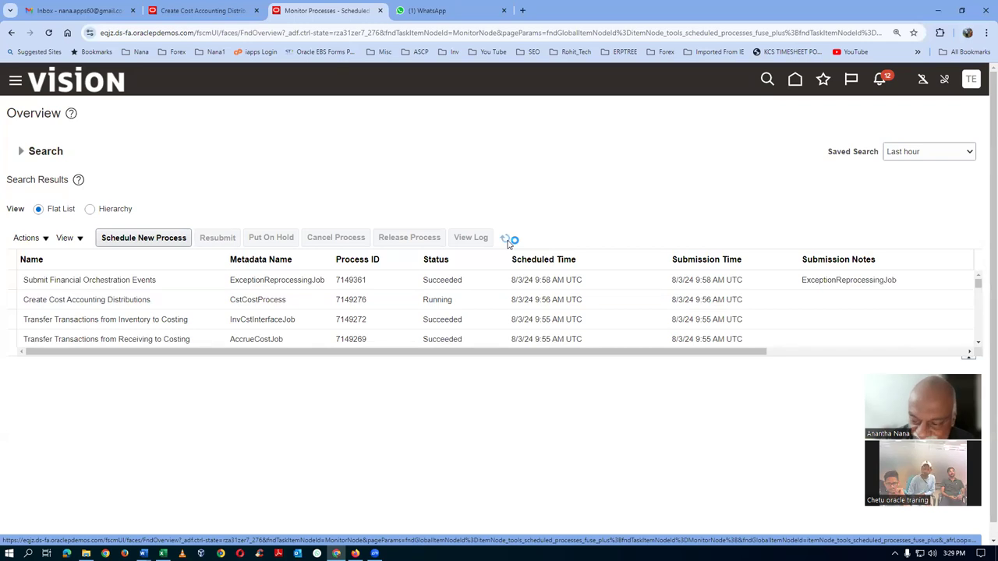
pyautogui.click(505, 239)
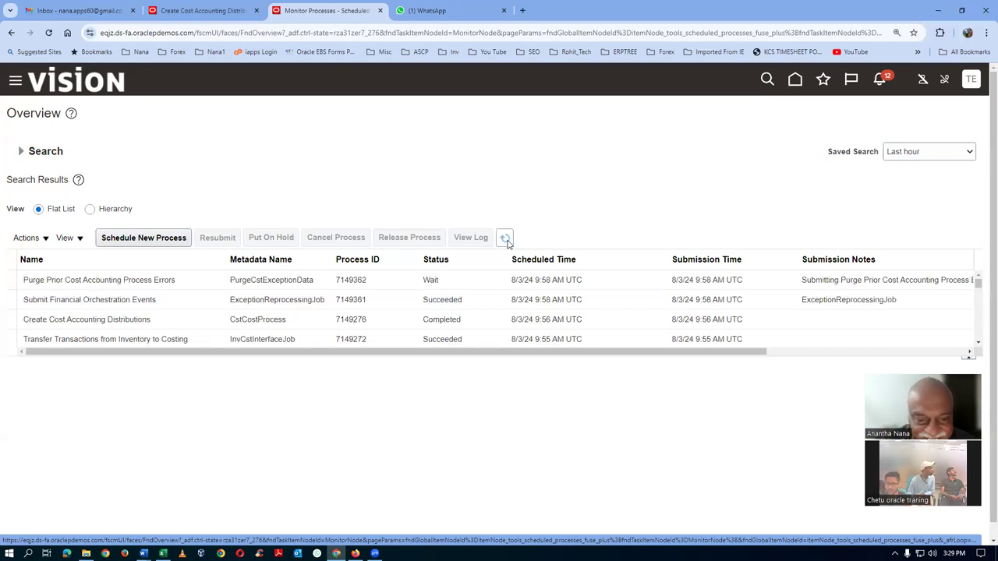
pyautogui.click(505, 239)
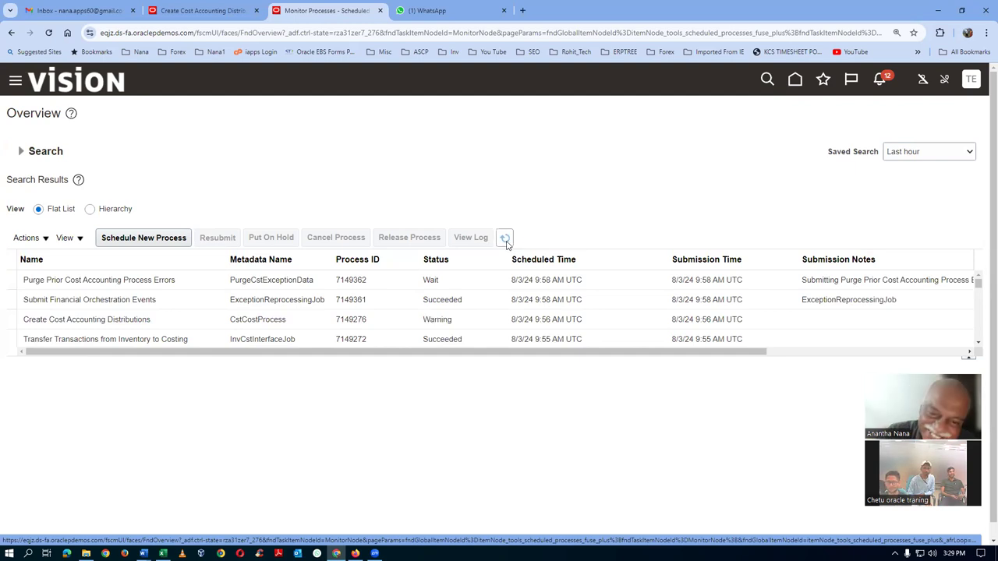
pyautogui.click(506, 244)
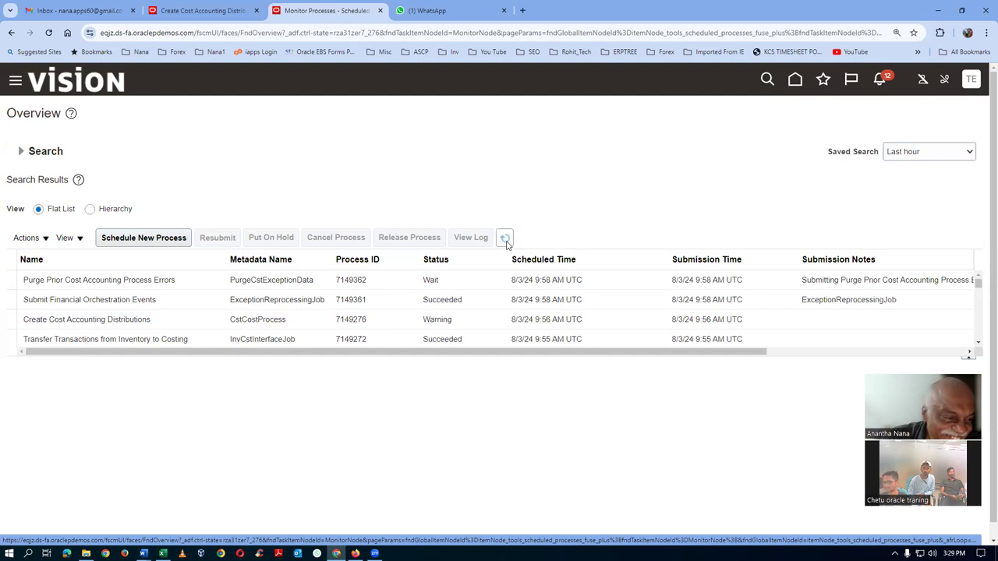
pyautogui.click(506, 244)
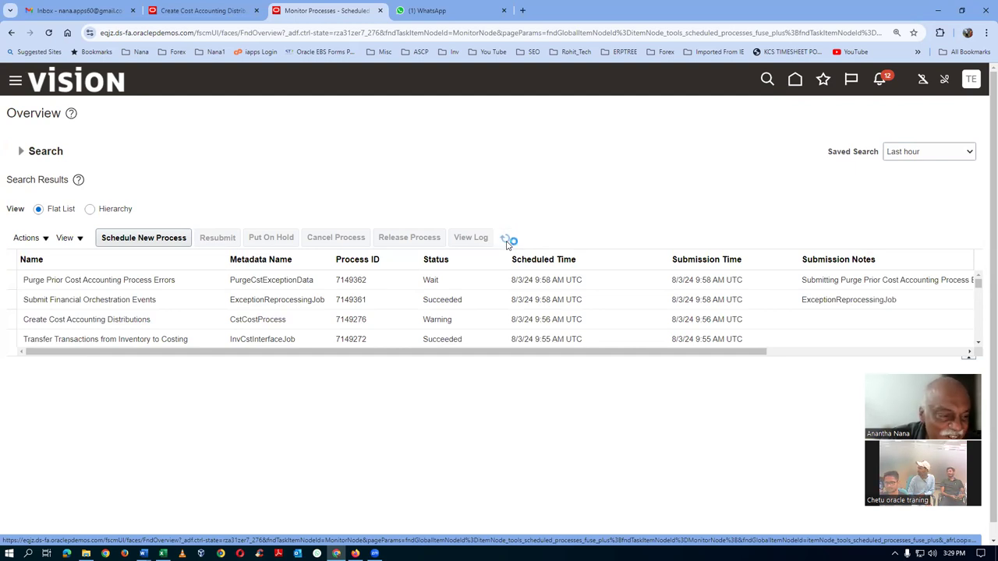
pyautogui.click(506, 244)
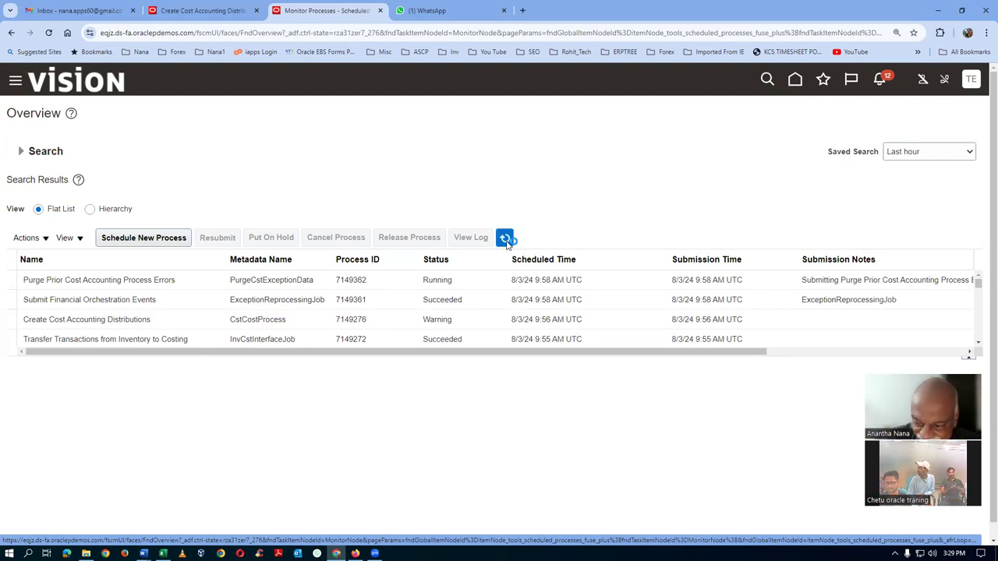
pyautogui.click(506, 244)
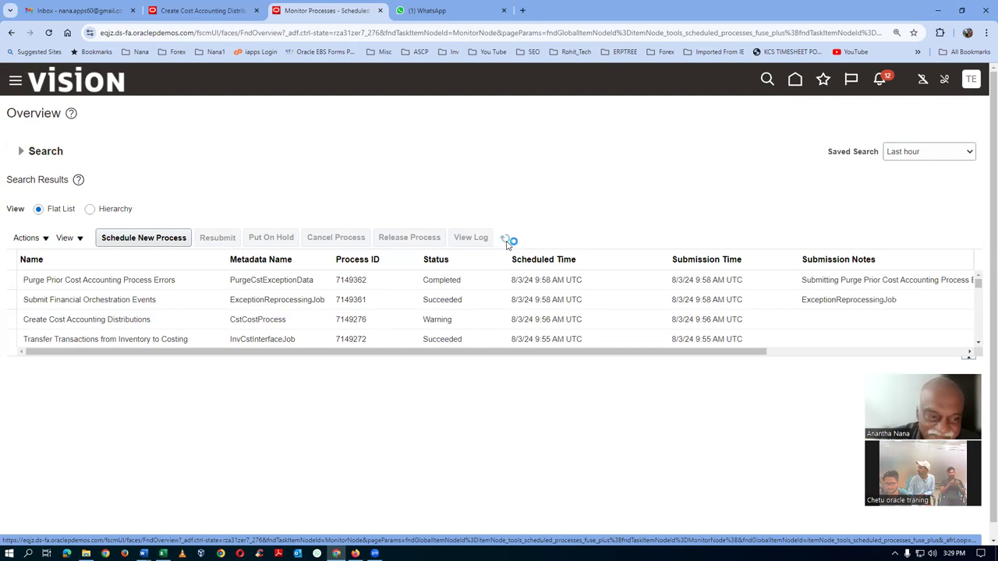
pyautogui.click(506, 244)
pyautogui.click(506, 244)
pyautogui.click(507, 244)
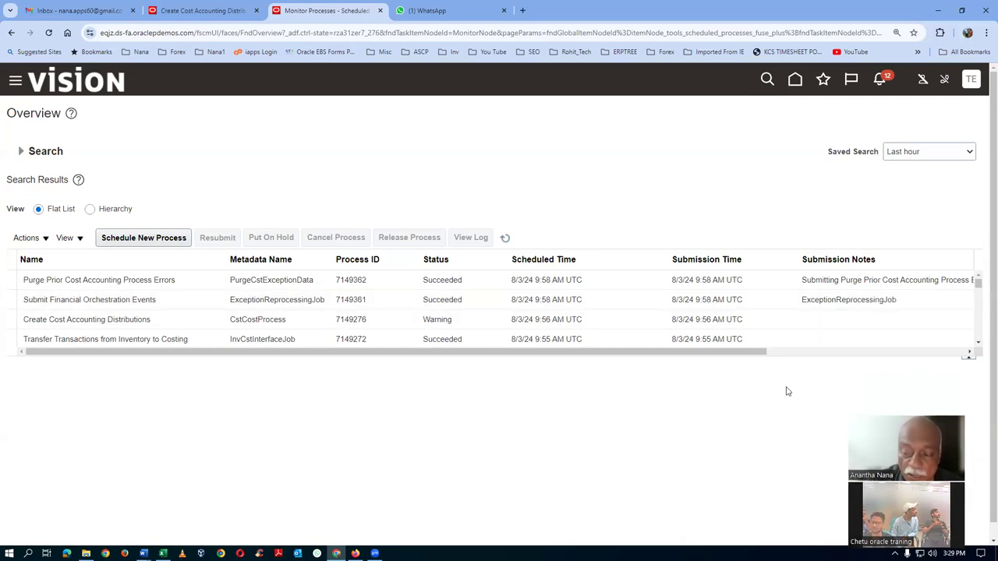
pyautogui.click(795, 80)
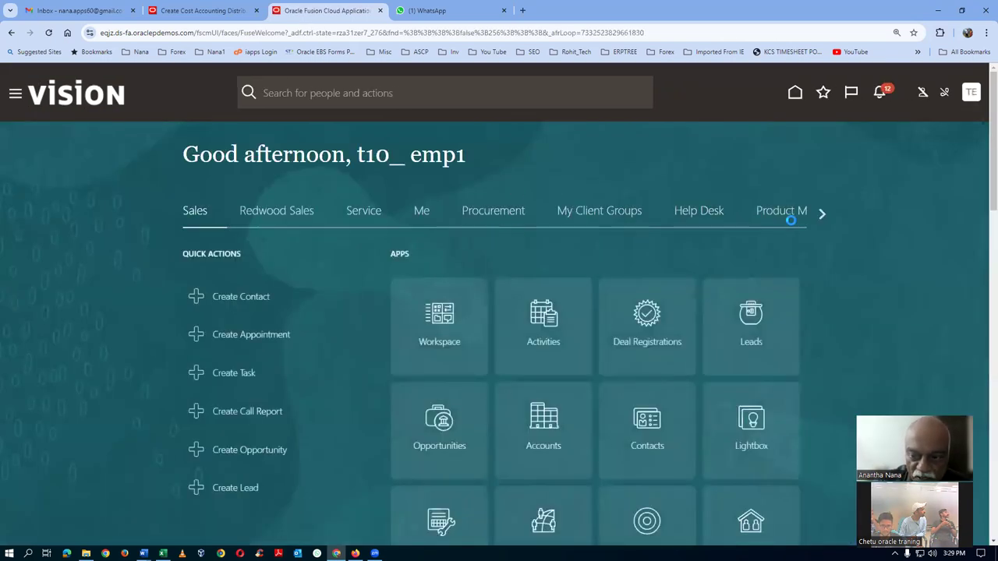
# Open the Receipt Accounting work area from the Supply Chain Execution apps
pyautogui.click(822, 213)
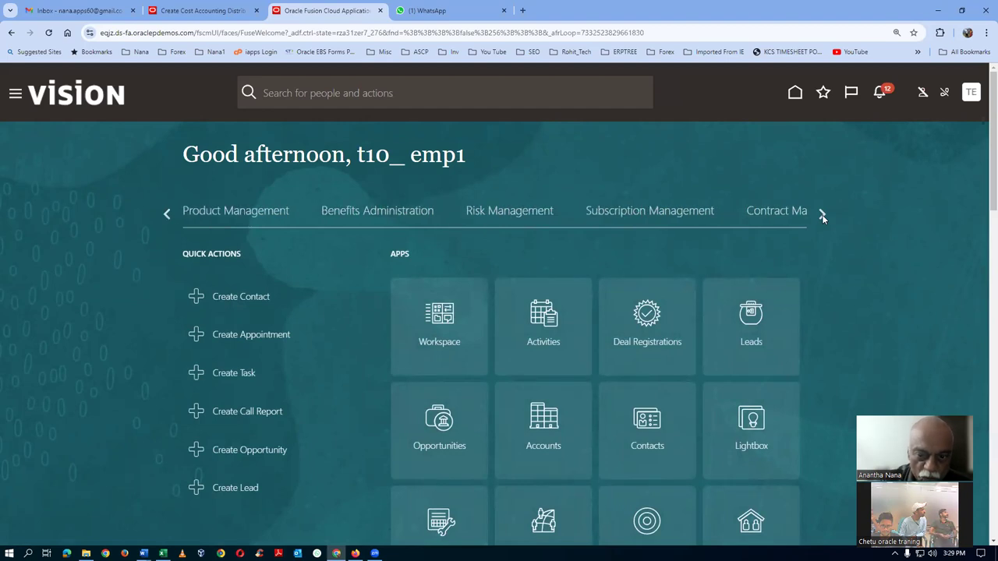
pyautogui.click(822, 214)
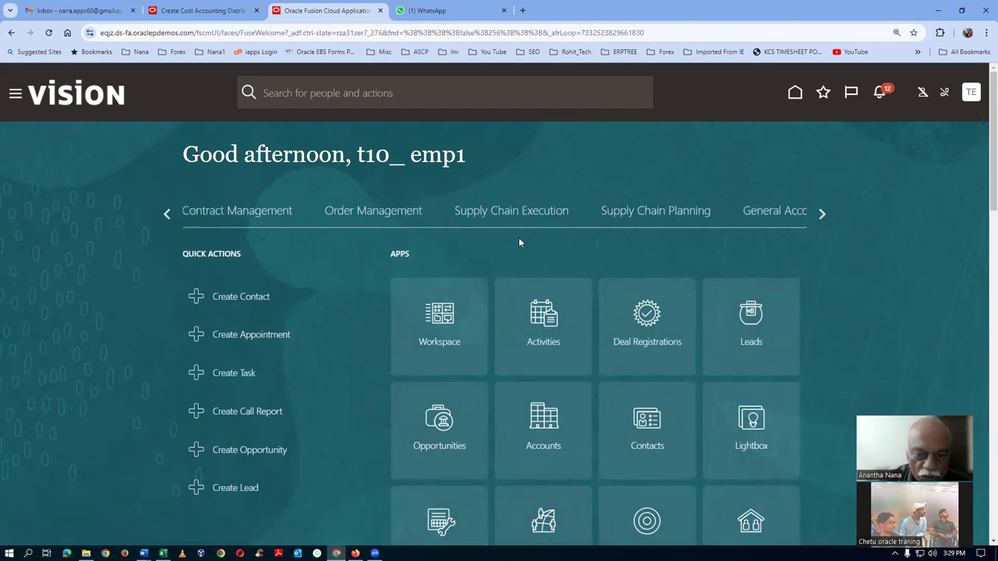
pyautogui.click(498, 216)
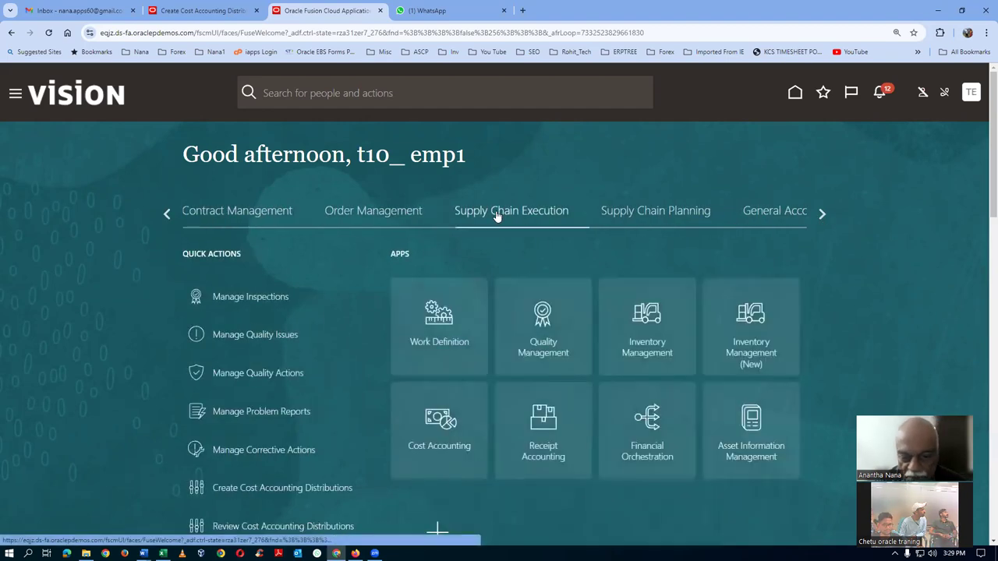
pyautogui.click(540, 424)
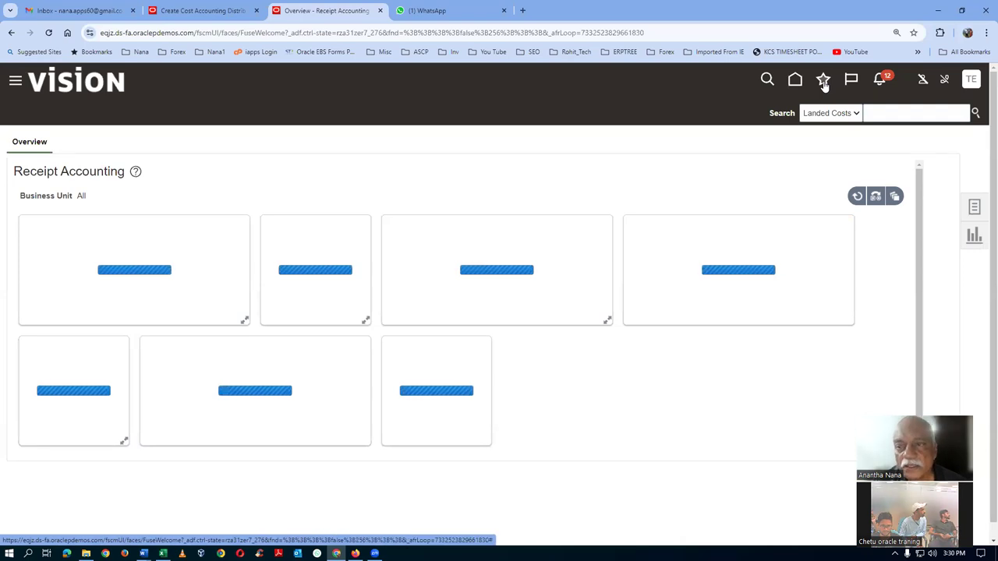
pyautogui.click(824, 82)
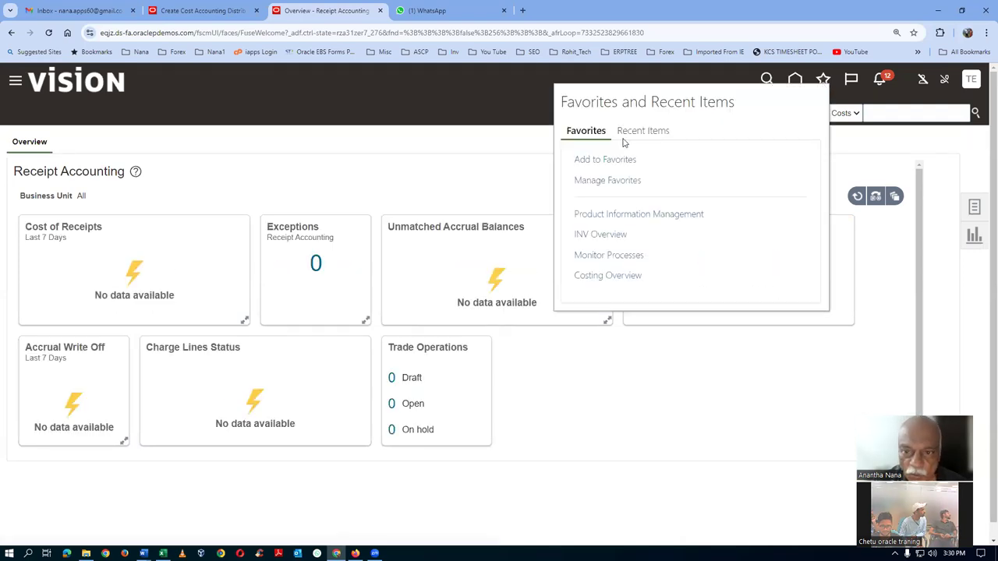
# Add the overview page to favorites, prefixing its name with 'Rec Acctg' to make 'Rec Acctg Overview'
pyautogui.click(581, 160)
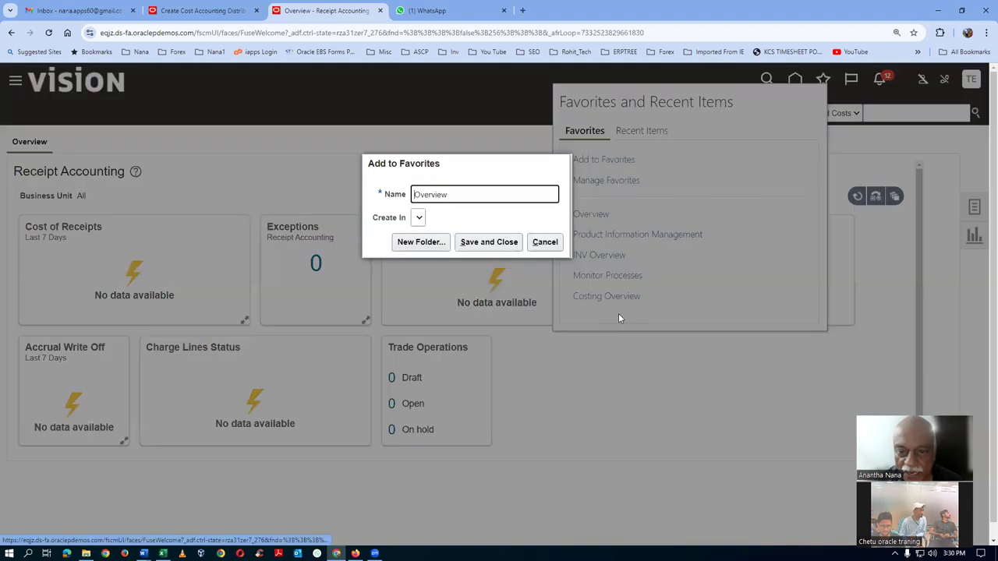
pyautogui.write('Rec Ac')
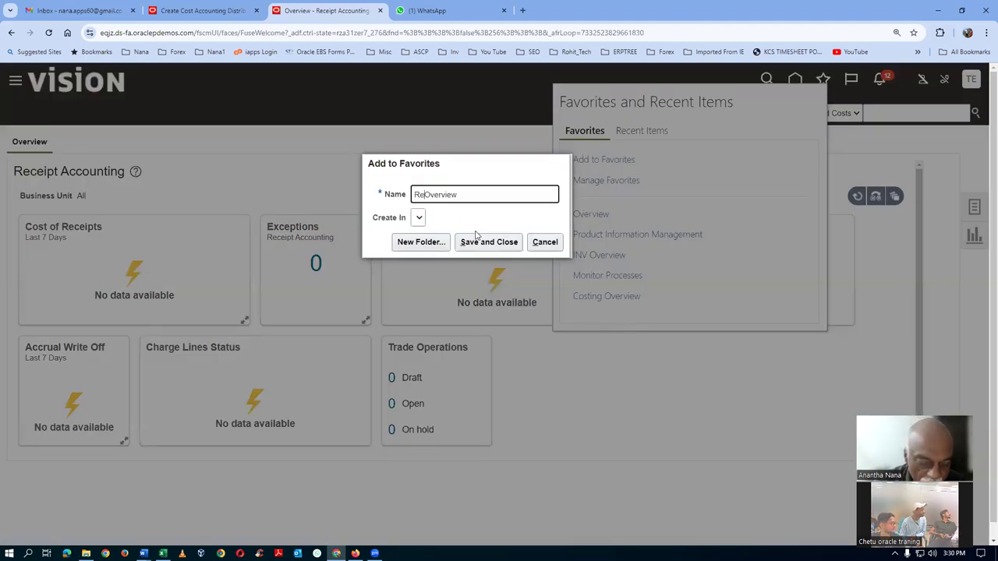
pyautogui.write('ctg')
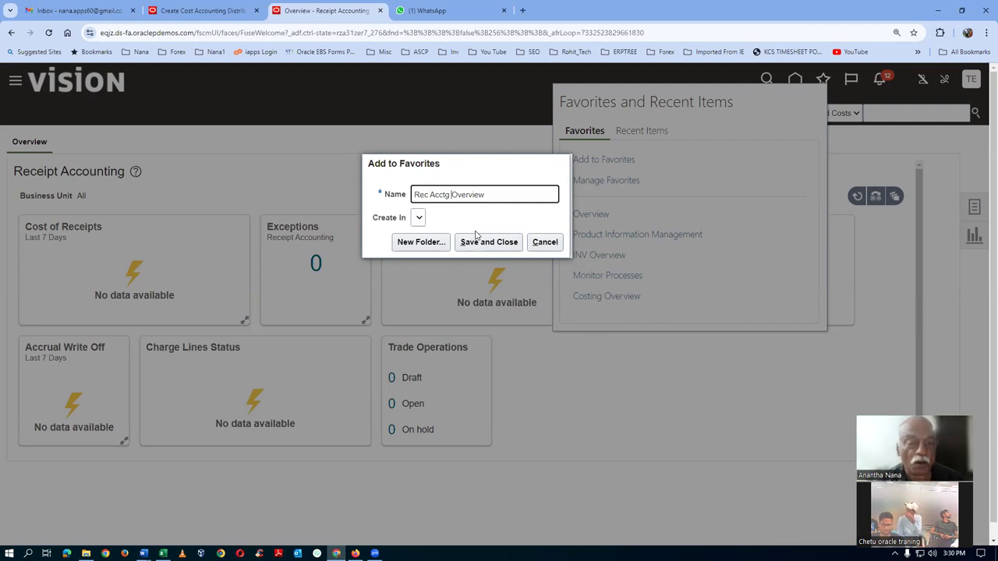
pyautogui.click(493, 243)
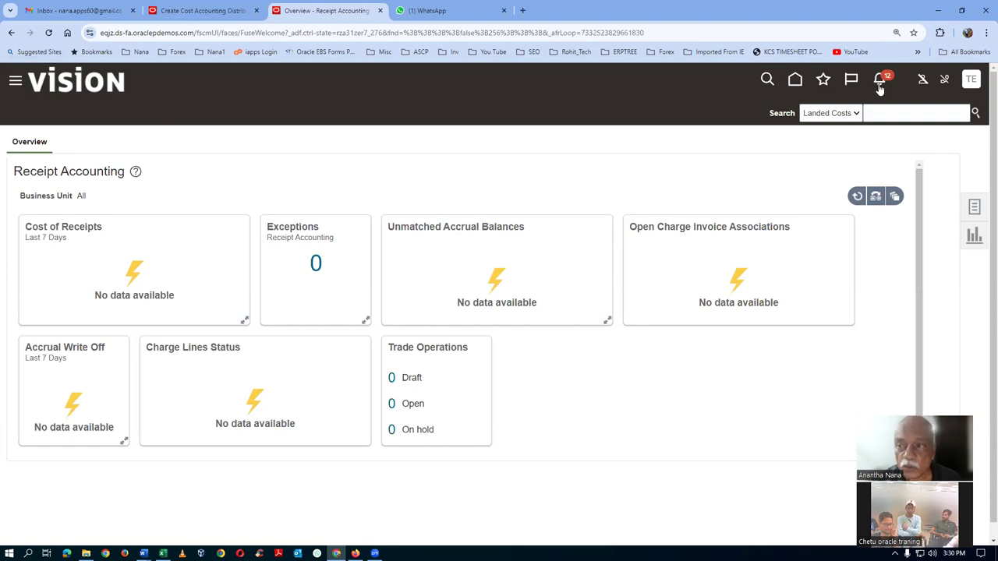
pyautogui.click(971, 80)
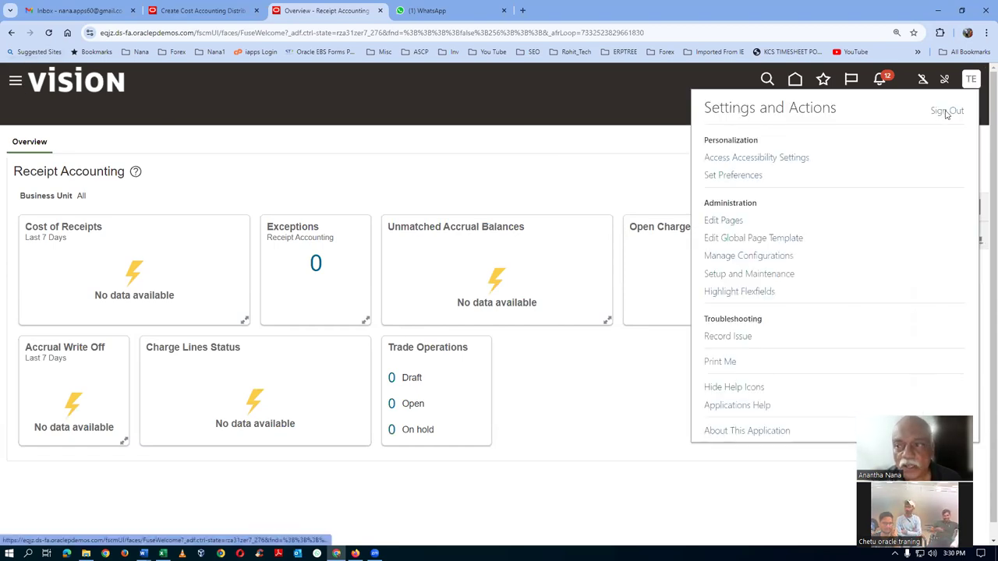
# Sign out of the application and close the Create Cost Accounting Distributions tab
pyautogui.click(941, 114)
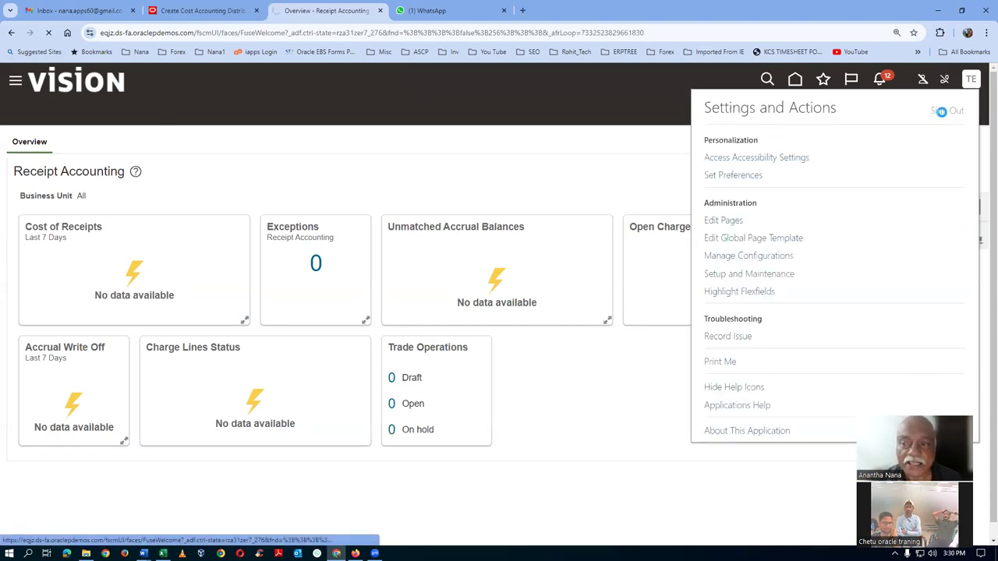
pyautogui.click(468, 286)
pyautogui.click(241, 11)
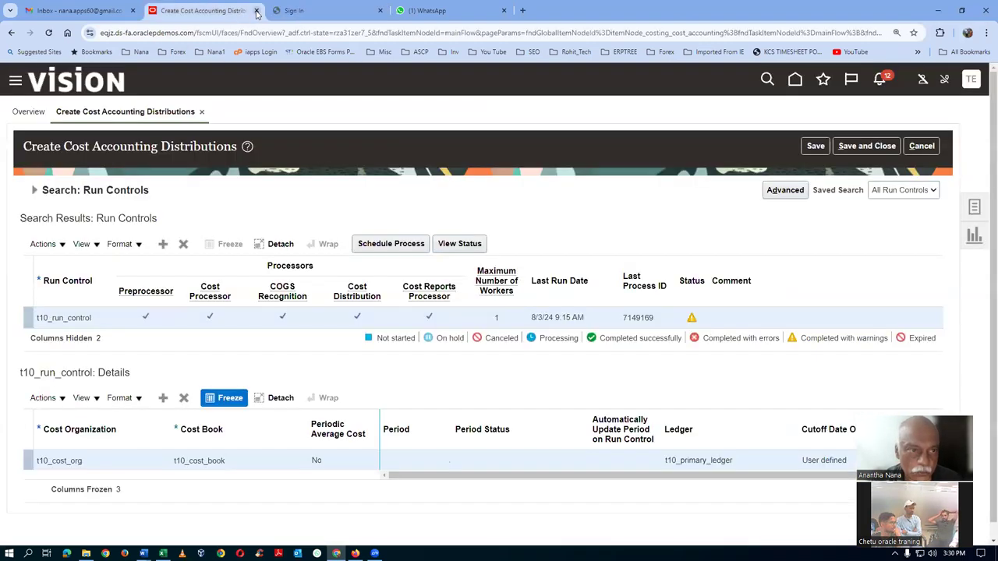
pyautogui.click(257, 11)
# Sign back in and open the Rec Acctg Overview favorite
pyautogui.click(457, 339)
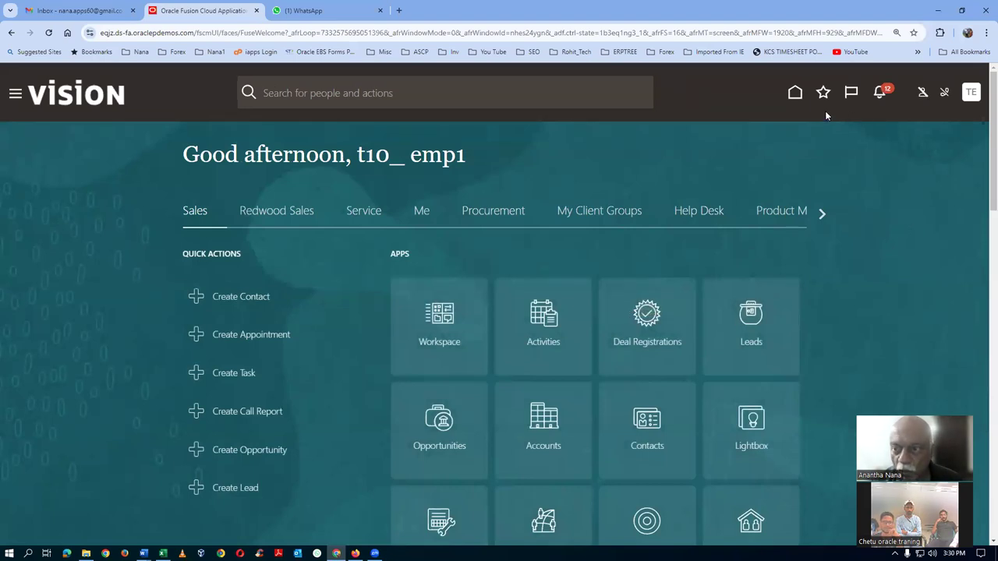
pyautogui.click(824, 93)
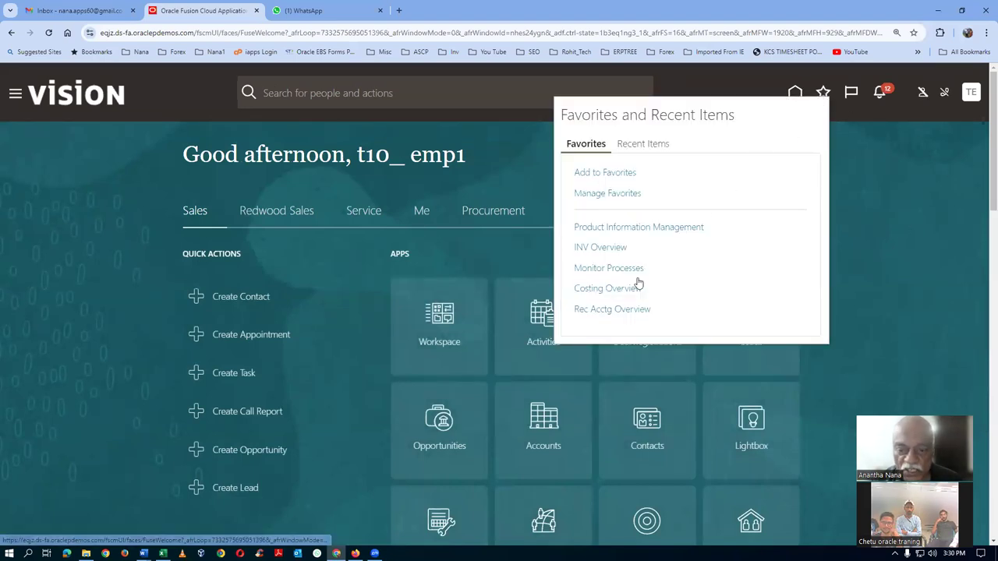
pyautogui.click(616, 311)
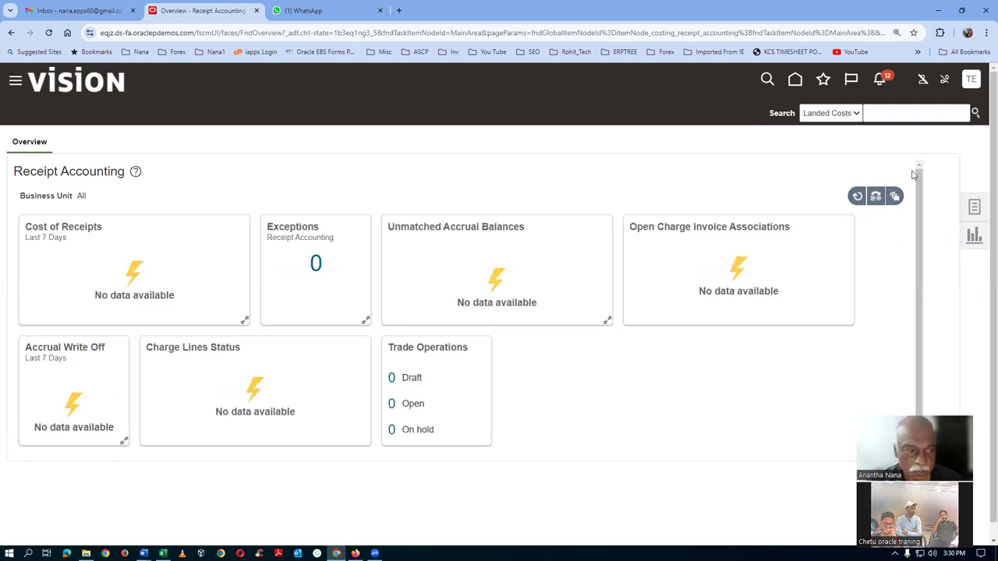
# Submit Create Receipt Accounting Distributions with Bill to Business Unit t10_business_unit, accepted as process 7149373
pyautogui.click(973, 209)
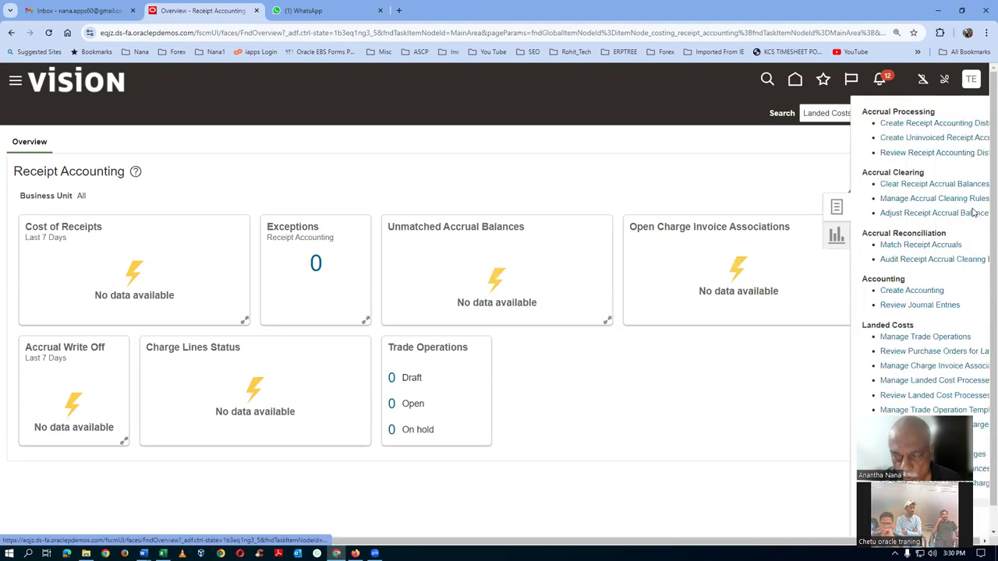
pyautogui.click(518, 190)
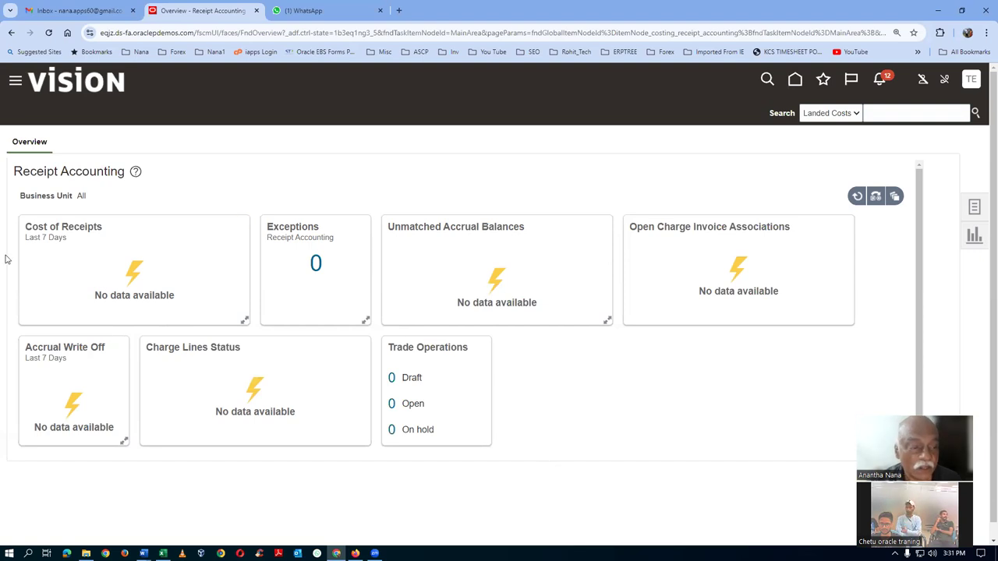
pyautogui.click(976, 208)
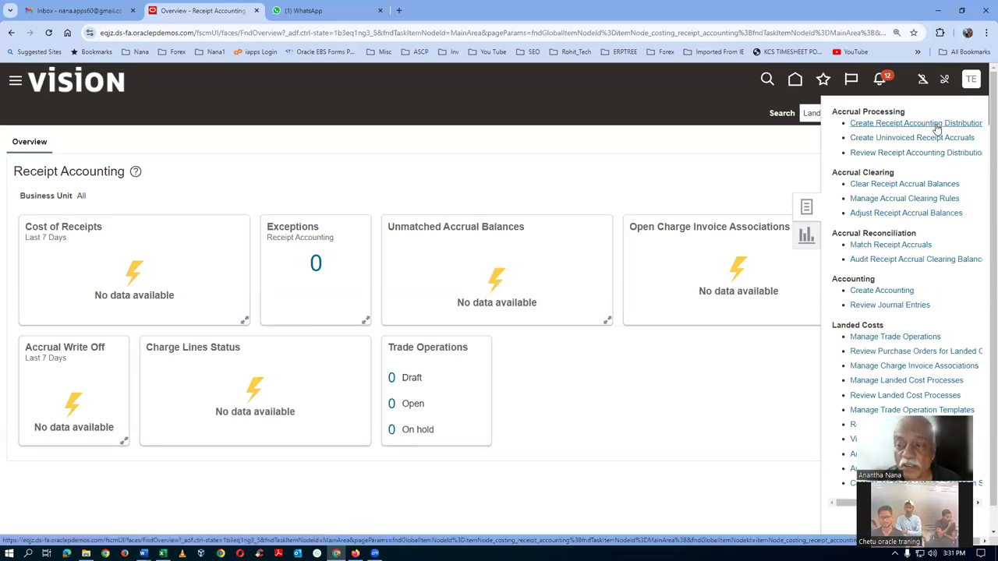
pyautogui.click(935, 124)
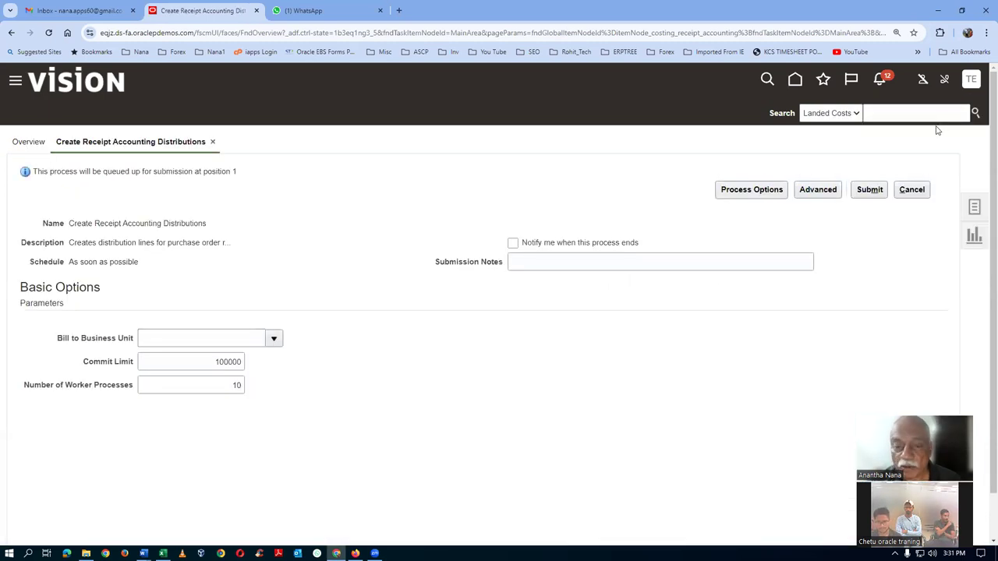
pyautogui.click(198, 339)
pyautogui.write('t10')
pyautogui.press('Tab')
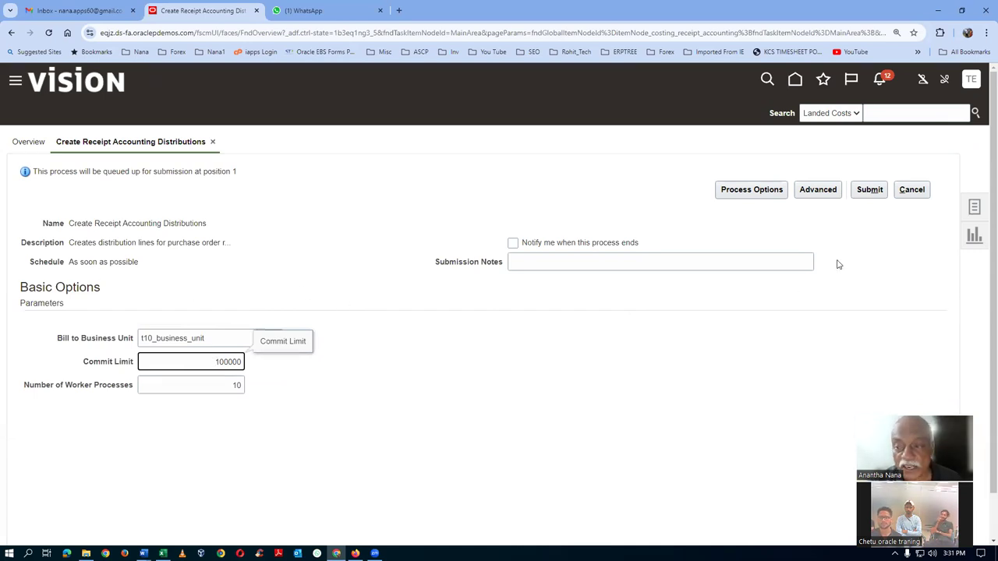
pyautogui.click(870, 190)
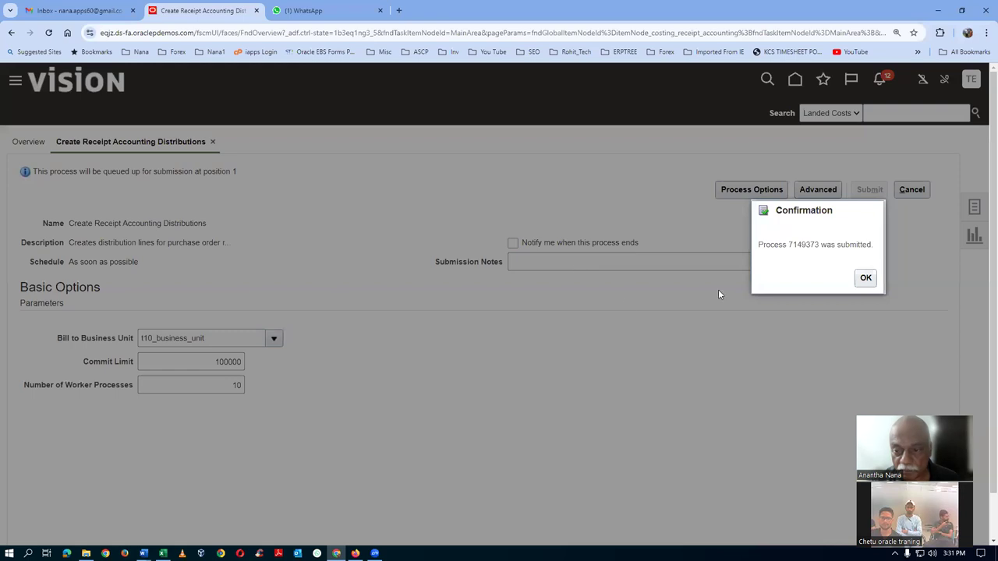
pyautogui.click(864, 279)
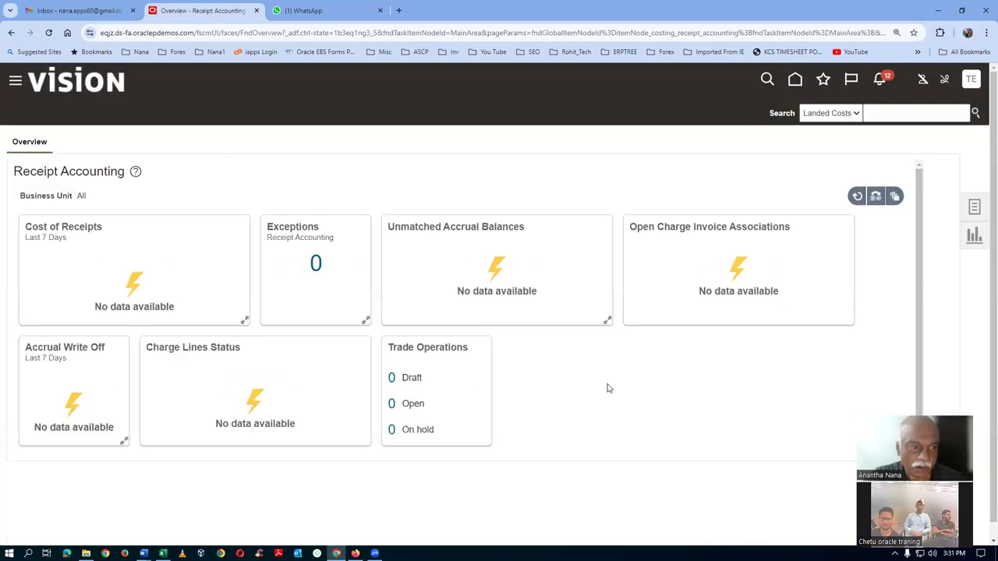
# Duplicate the Receipt Accounting tab and open the Monitor Processes favorite in it
pyautogui.rightClick(212, 19)
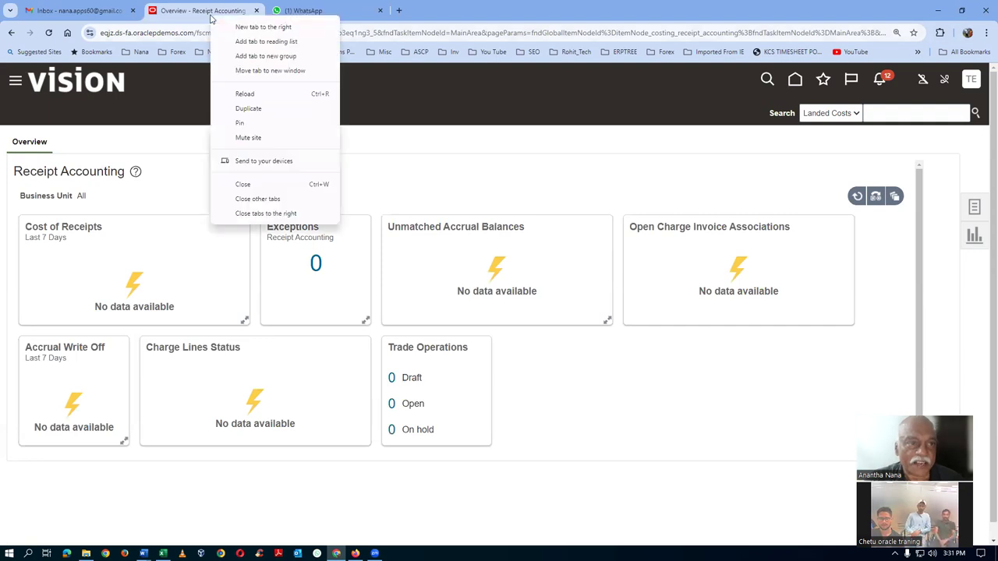
pyautogui.click(248, 109)
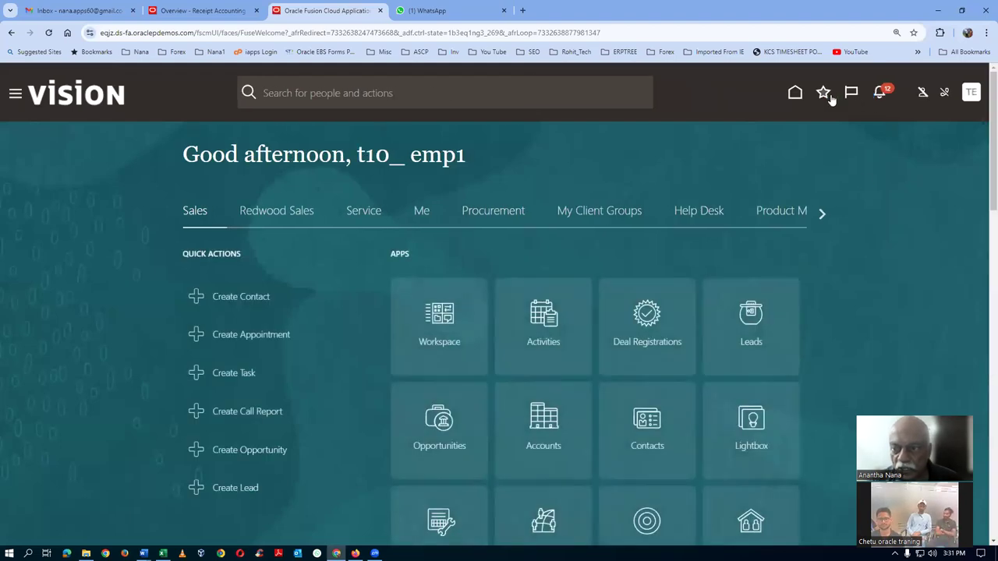
pyautogui.click(824, 94)
pyautogui.click(595, 270)
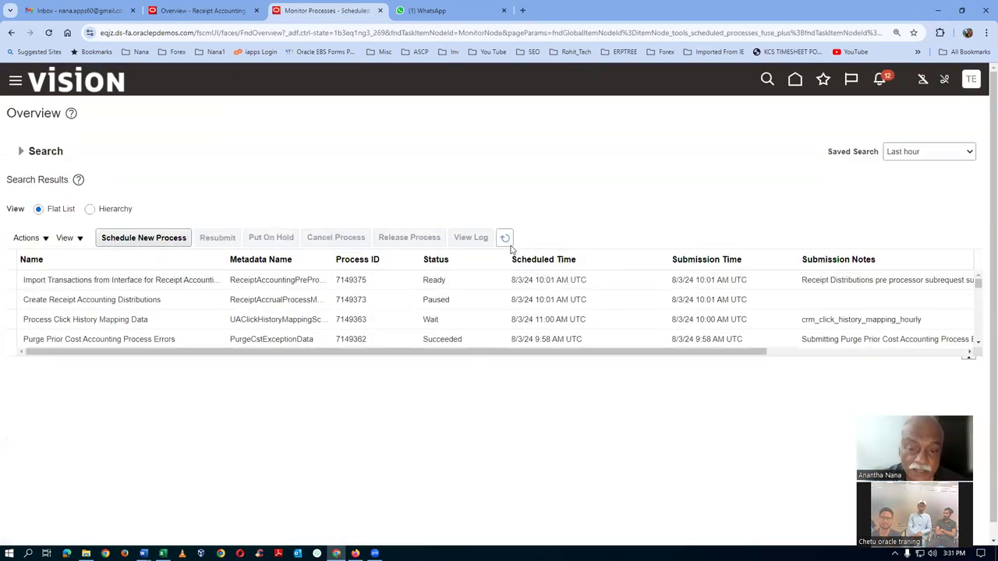
# Enlarge the results table and refresh until import job 7149375 shows Succeeded
pyautogui.click(507, 240)
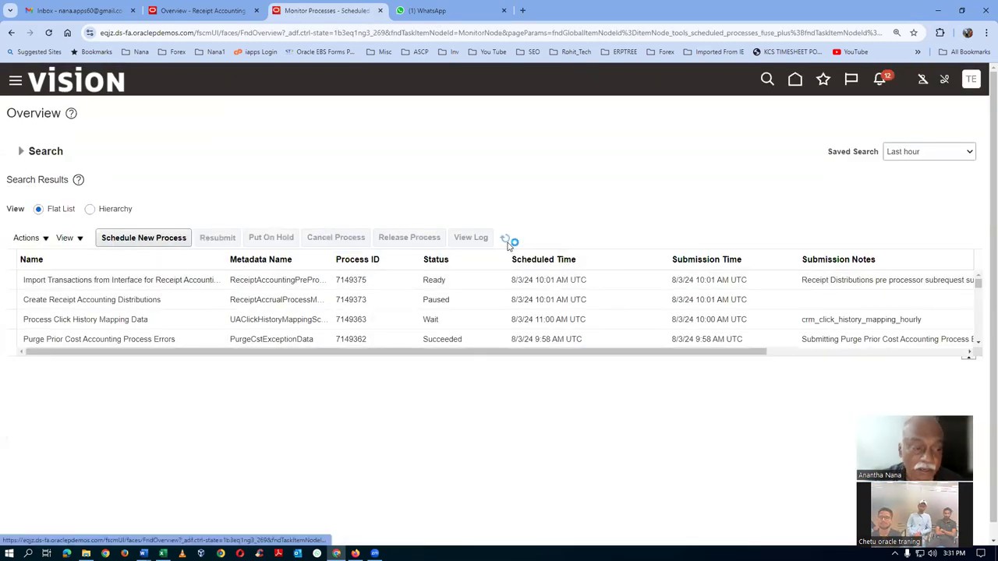
pyautogui.moveTo(300, 364); pyautogui.dragTo(304, 416)
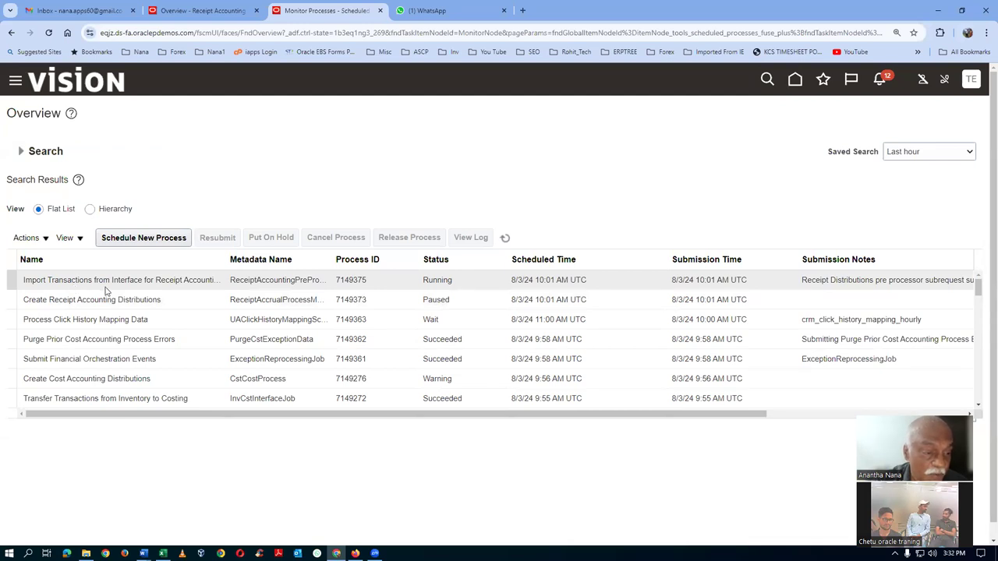
pyautogui.click(505, 239)
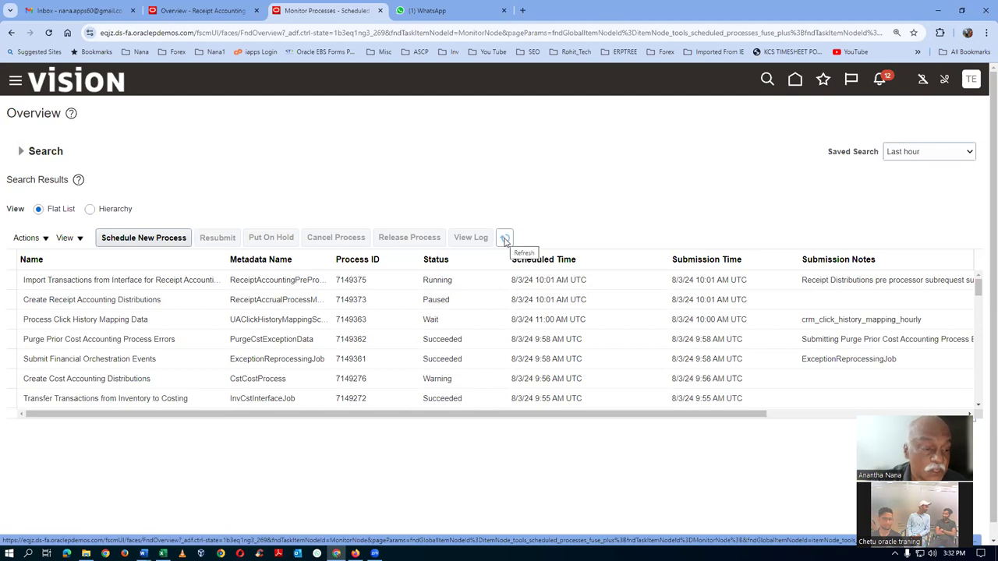
pyautogui.click(505, 241)
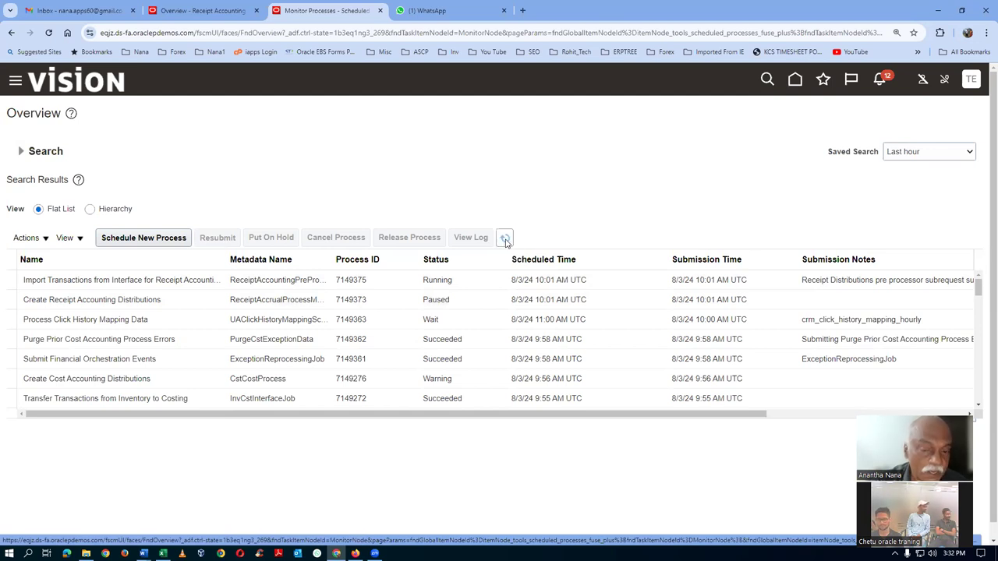
pyautogui.click(505, 240)
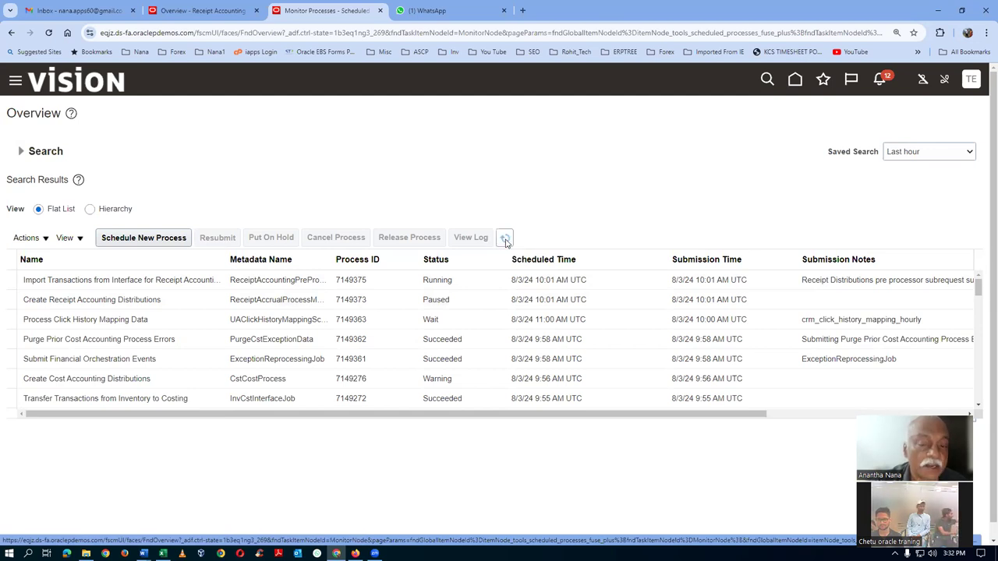
pyautogui.click(505, 241)
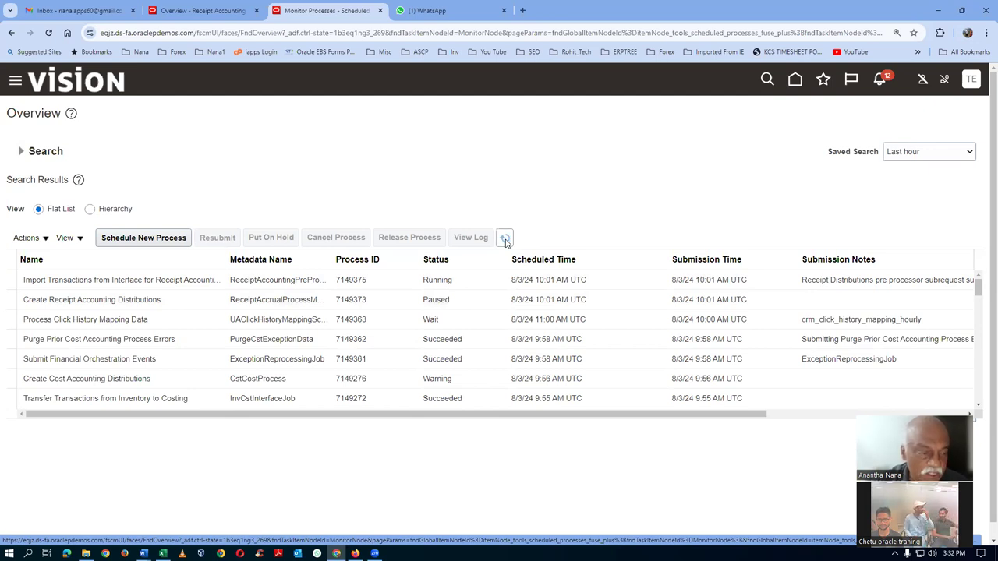
pyautogui.click(505, 240)
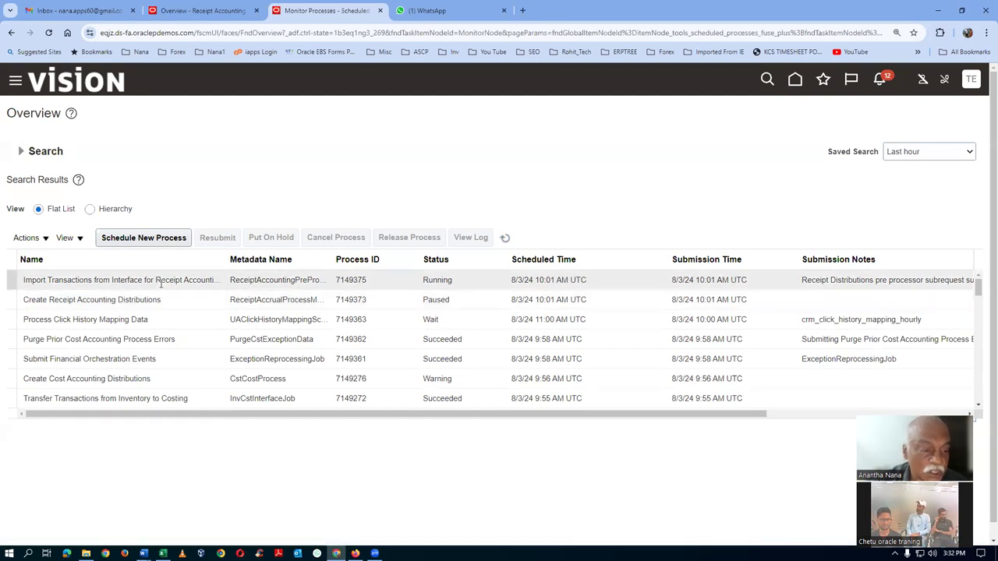
pyautogui.click(504, 240)
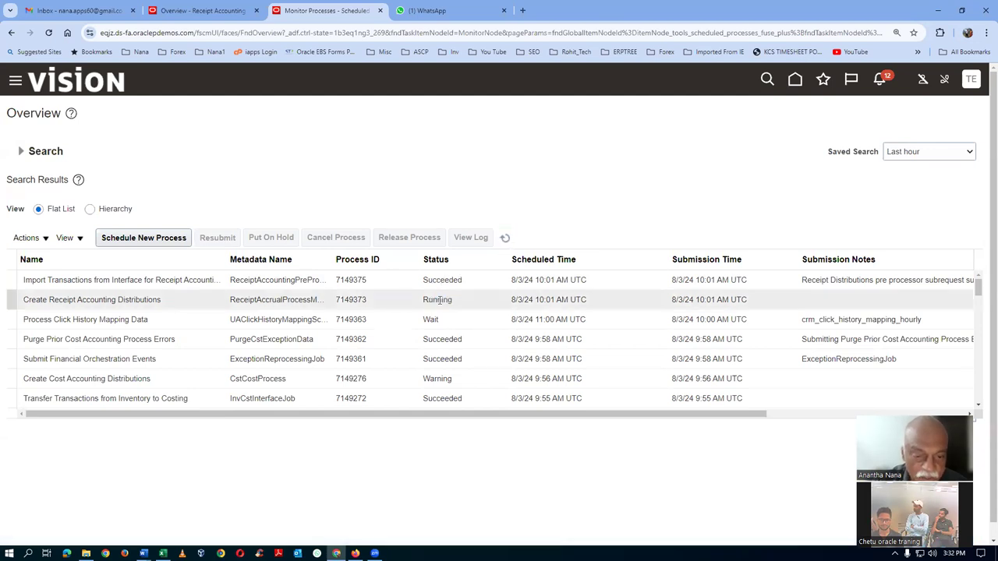
pyautogui.click(507, 240)
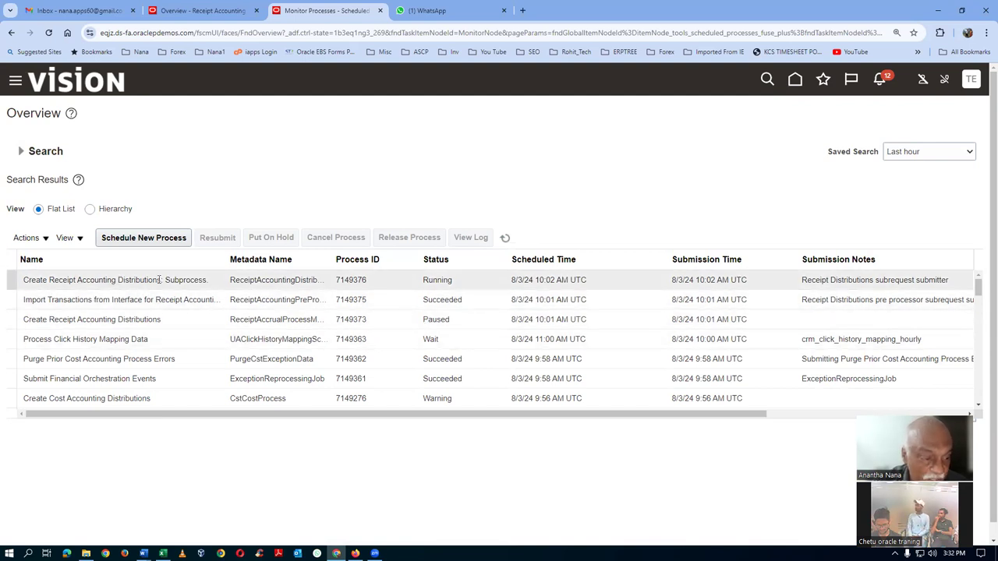
pyautogui.click(505, 239)
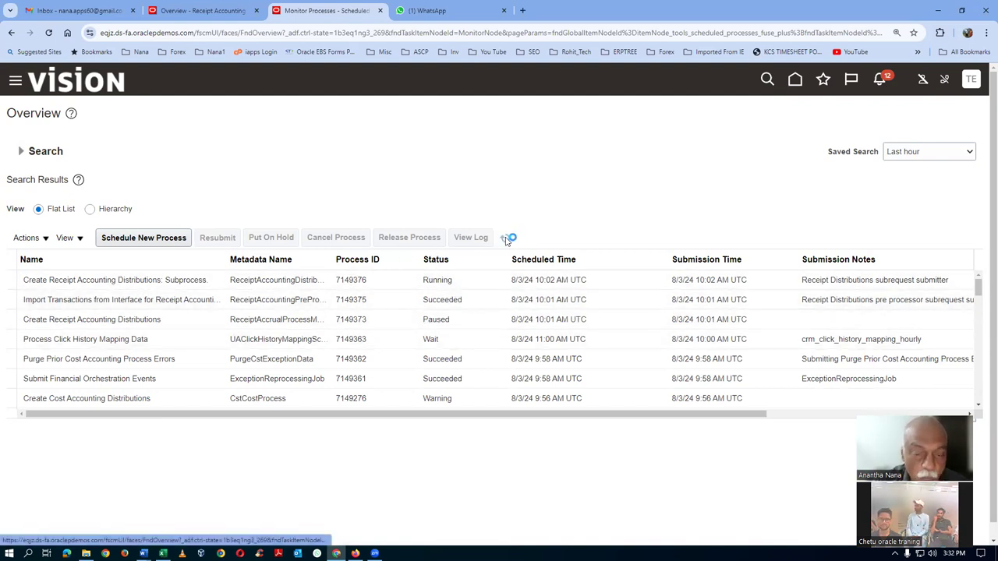
pyautogui.click(505, 240)
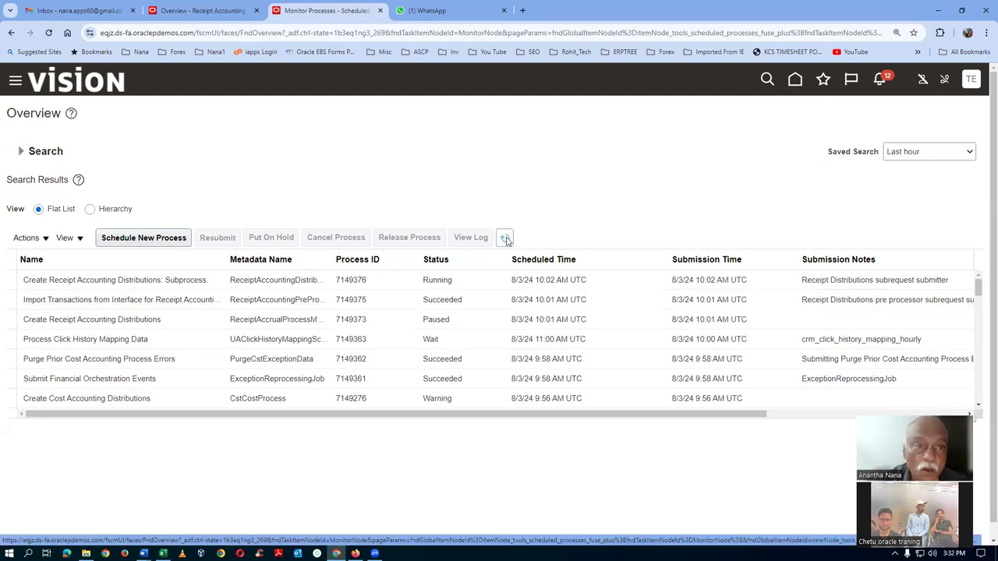
pyautogui.click(168, 10)
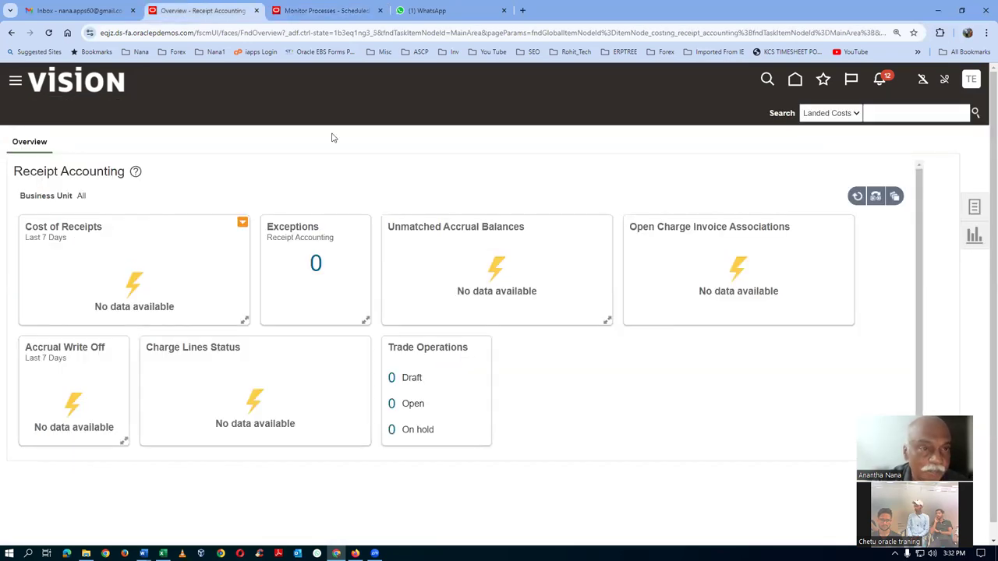
pyautogui.click(324, 10)
# Filter the Receipt Accounting dashboard's Business Unit to t10_business_unit so Cost of Receipts shows $20
pyautogui.click(505, 239)
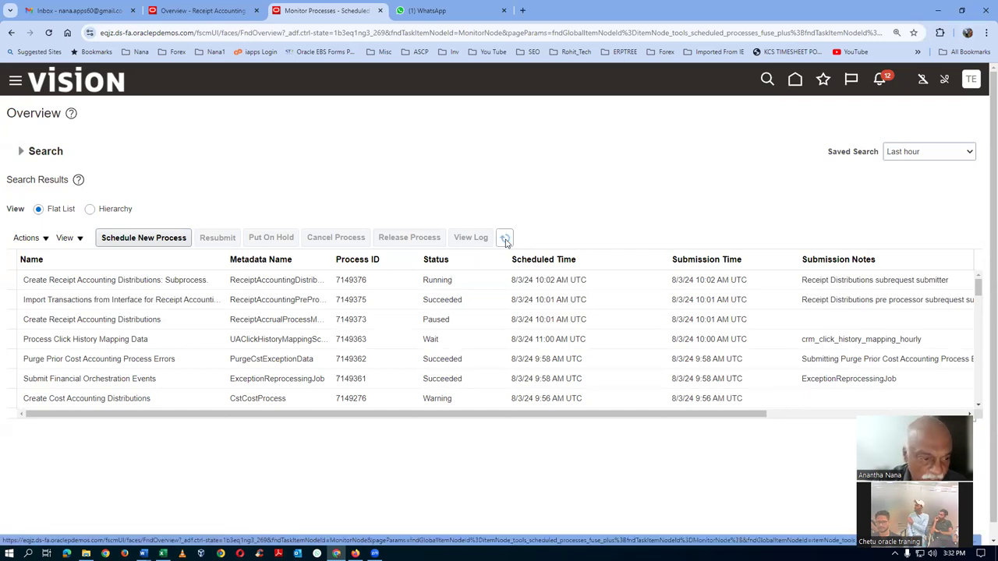
pyautogui.click(218, 12)
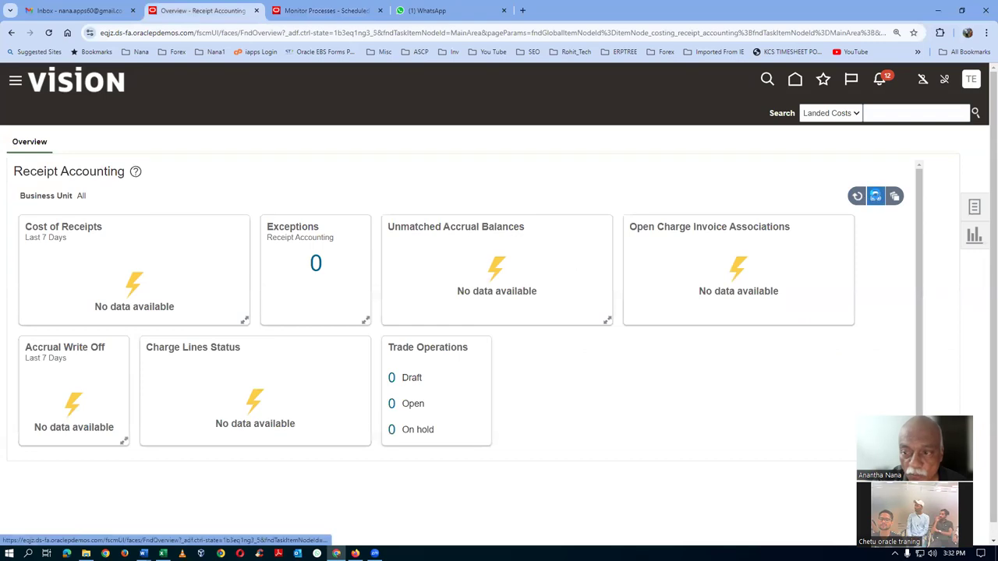
pyautogui.click(875, 198)
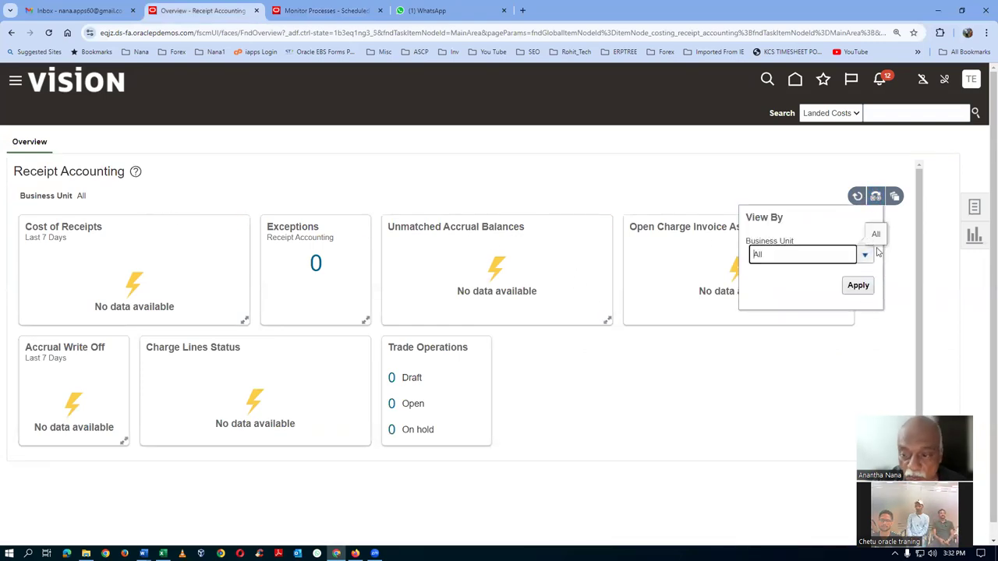
pyautogui.click(850, 279)
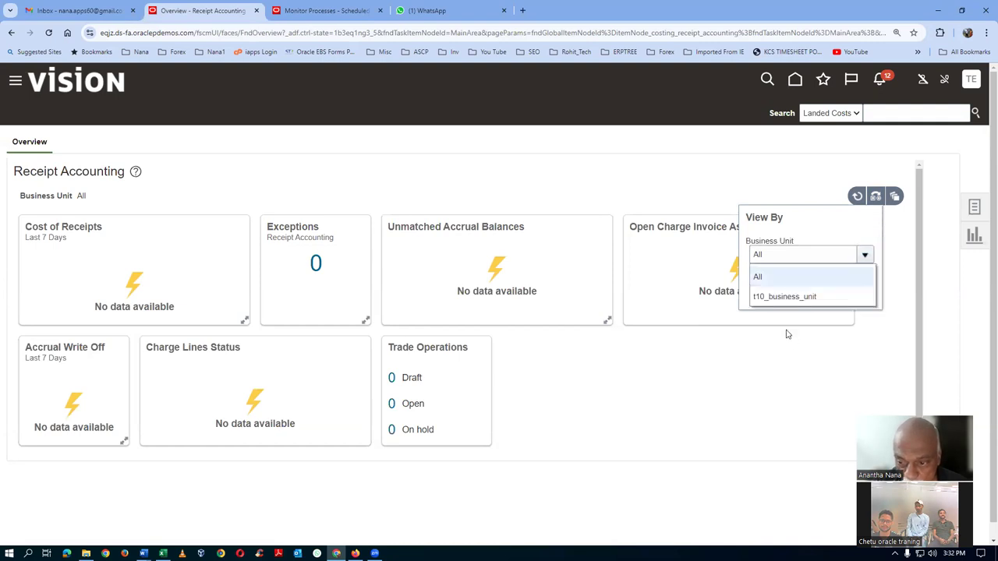
pyautogui.click(784, 296)
pyautogui.click(858, 286)
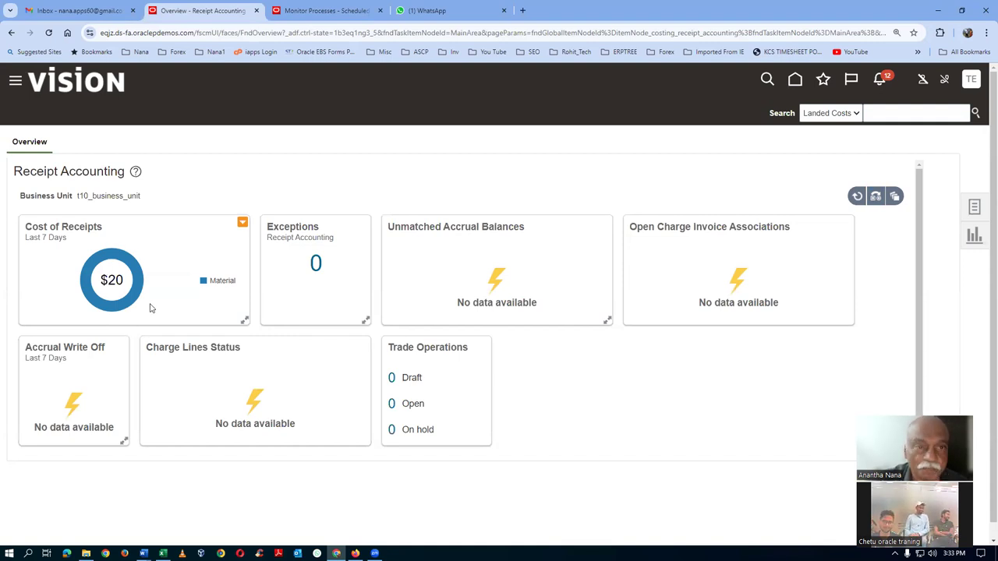
pyautogui.click(332, 11)
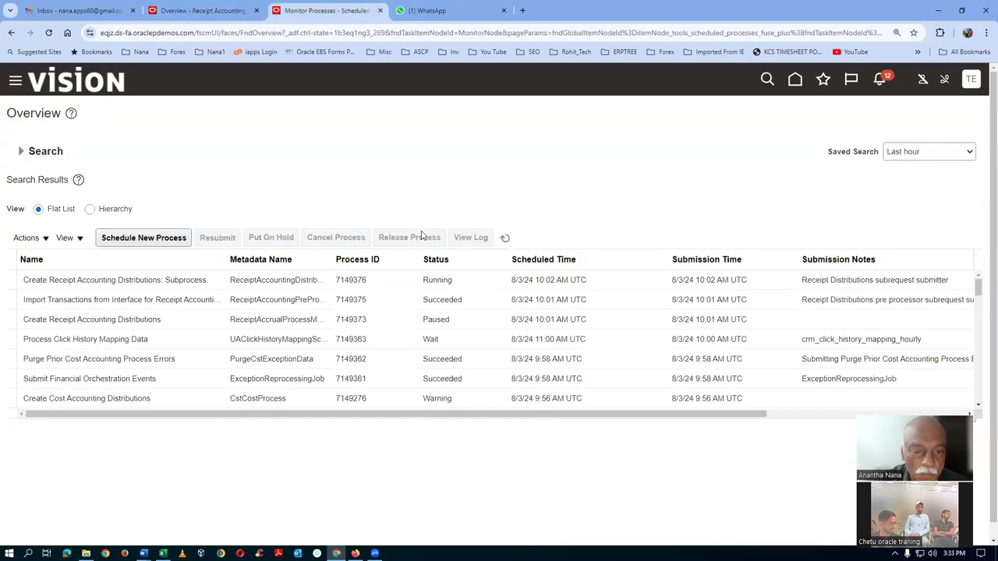
# Refresh the process statuses, then review the workbook's Shipment reference Inter Organisation Payables and Trade Clearing lines
pyautogui.click(505, 237)
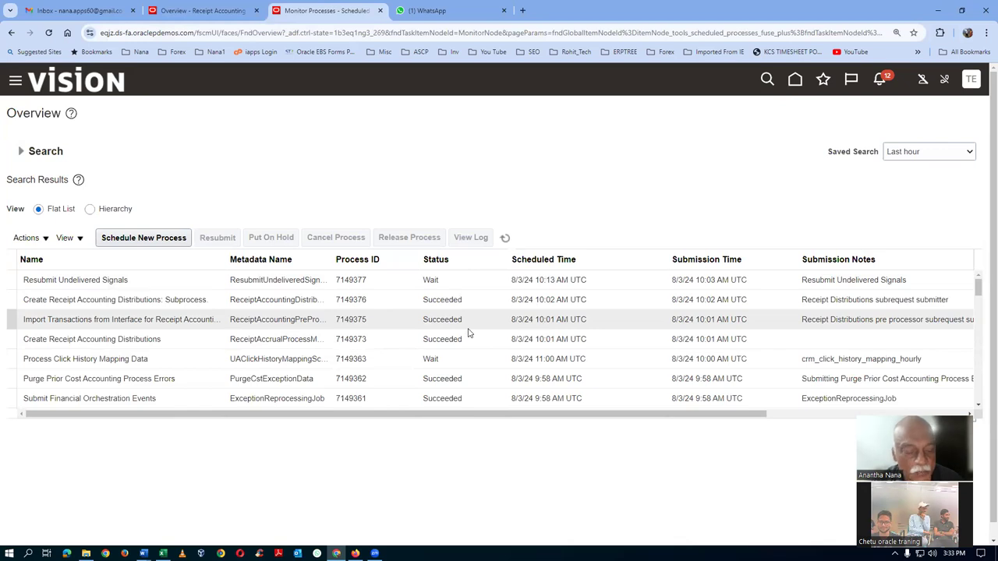
pyautogui.hotkey('alt', 'Tab')
pyautogui.click(387, 319)
pyautogui.click(85, 328)
pyautogui.click(67, 212)
pyautogui.click(195, 215)
pyautogui.click(189, 226)
# Review the Inter organization Transfer entry's Receiving Inspection debit and Trade In-transit Valuation credit lines
pyautogui.click(68, 253)
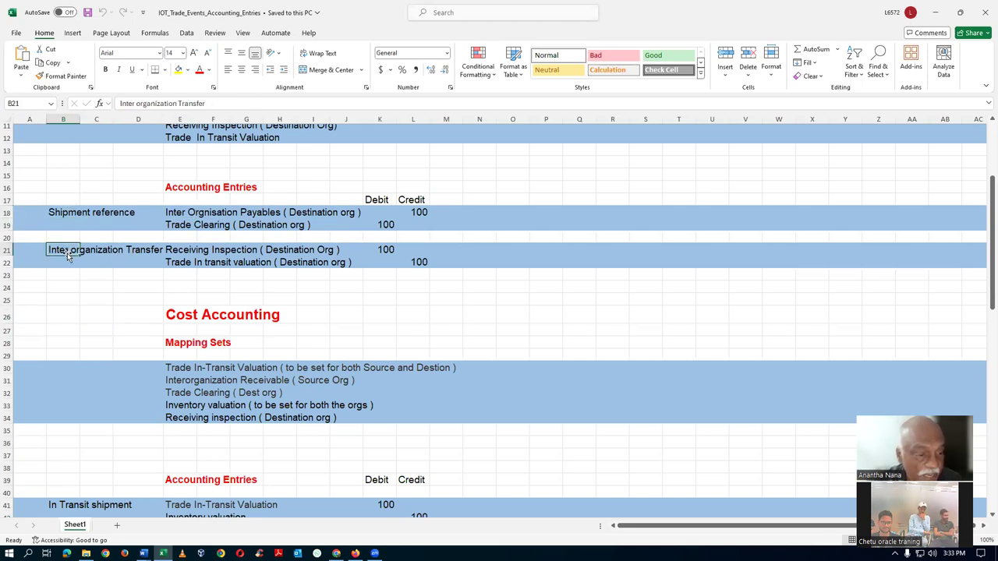
pyautogui.click(192, 251)
pyautogui.click(191, 263)
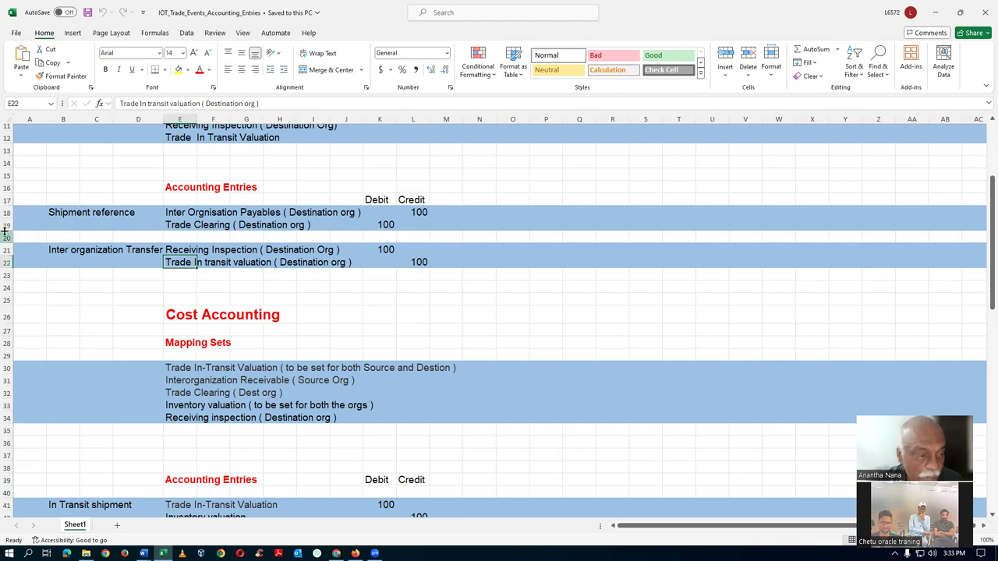
pyautogui.moveTo(7, 212); pyautogui.dragTo(13, 266)
pyautogui.scroll(3, 408, 337)
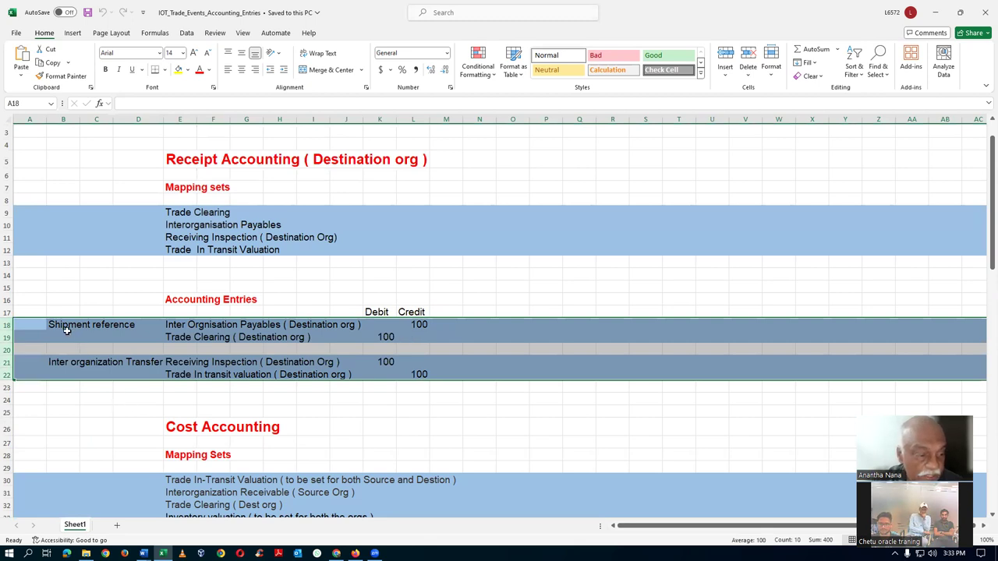
pyautogui.hotkey('alt', 'Tab')
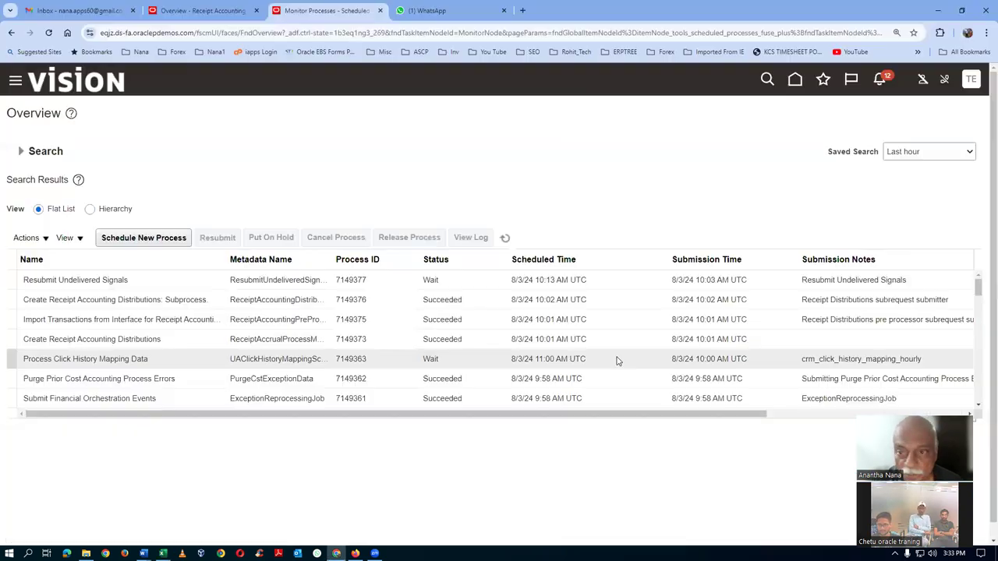
# Duplicate the process monitor tab and open the Rec Acctg Overview favorite in it
pyautogui.rightClick(334, 11)
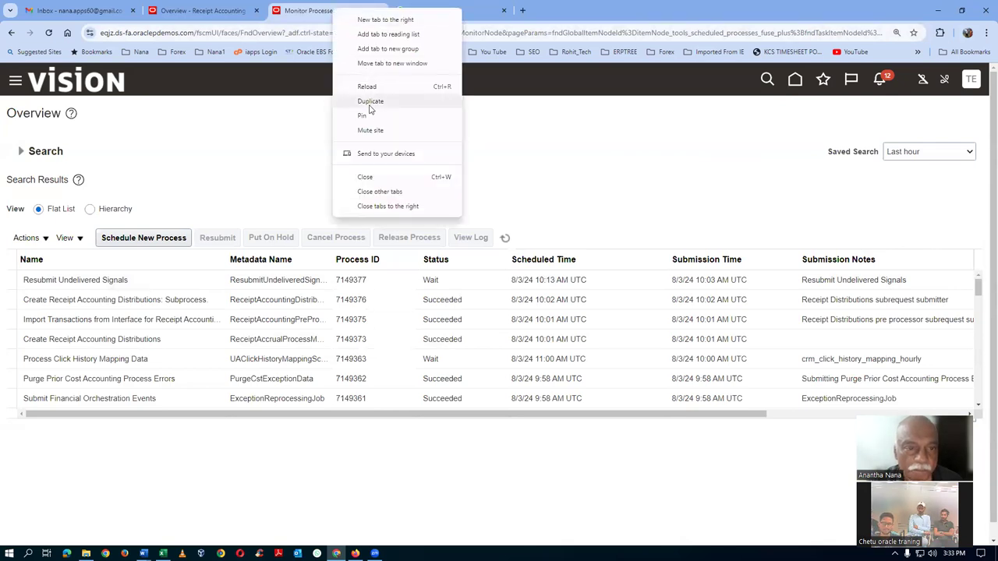
pyautogui.click(371, 102)
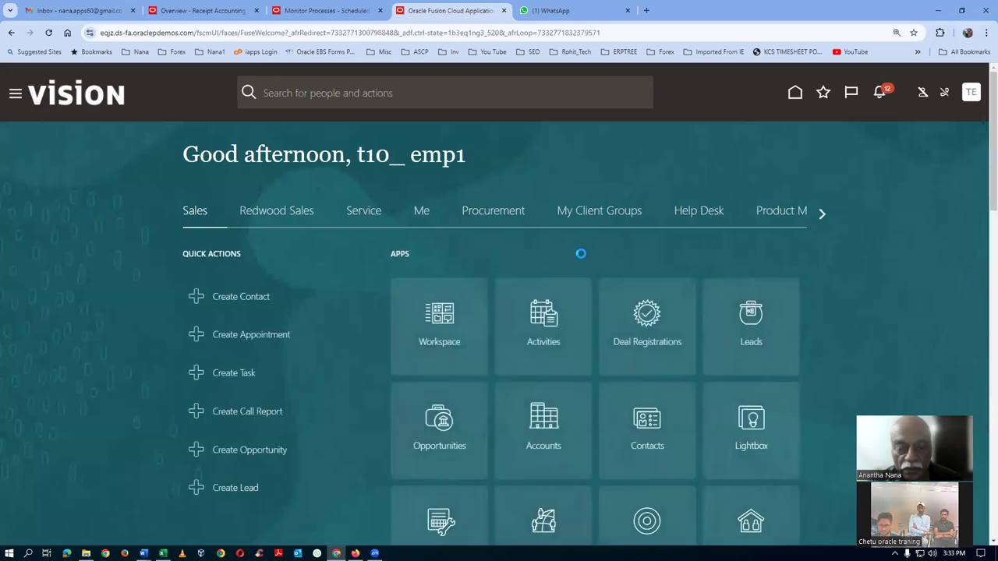
pyautogui.click(826, 96)
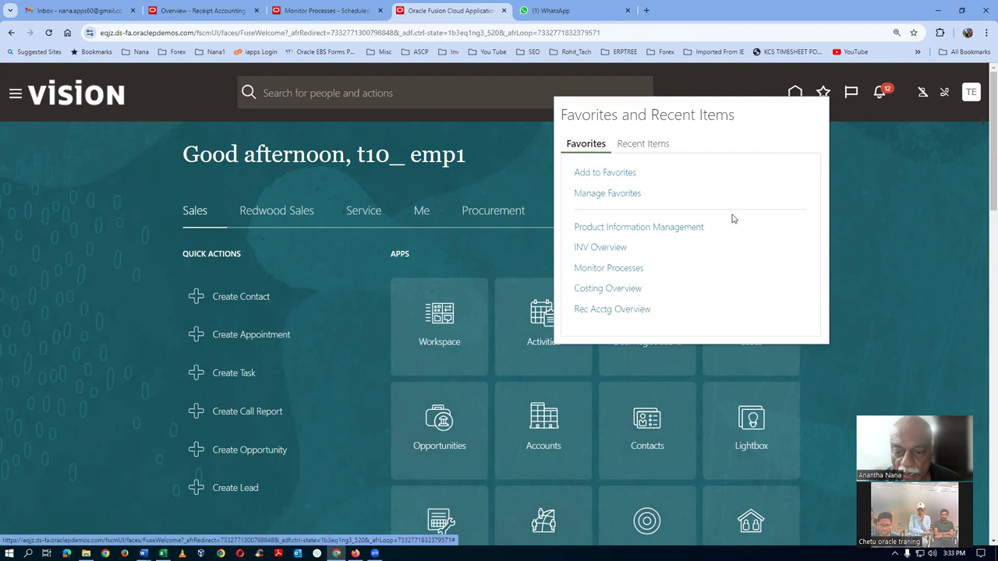
pyautogui.click(623, 312)
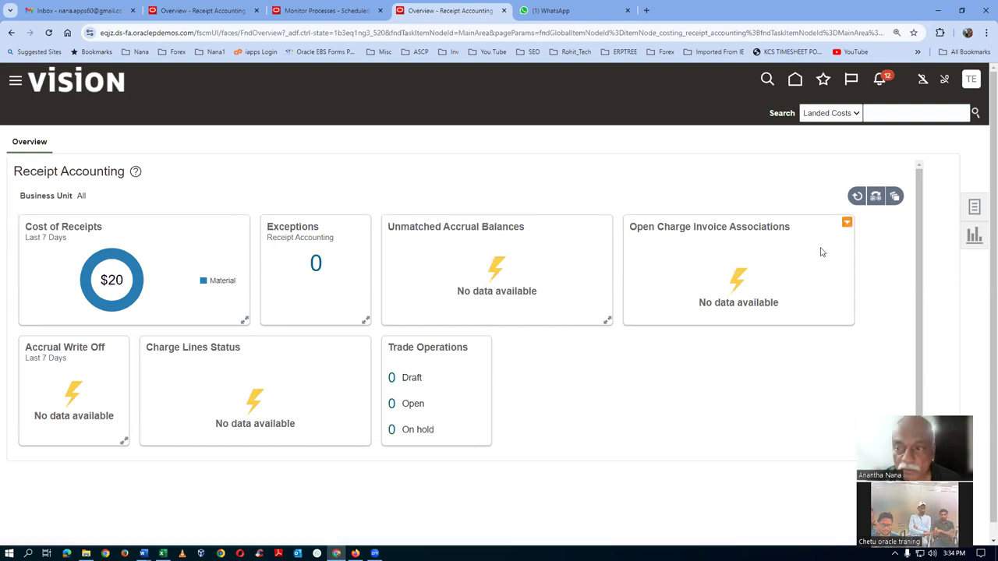
# Open Review Receipt Accounting Distributions from the Receipt Accounting tasks and start the Item criterion
pyautogui.click(972, 207)
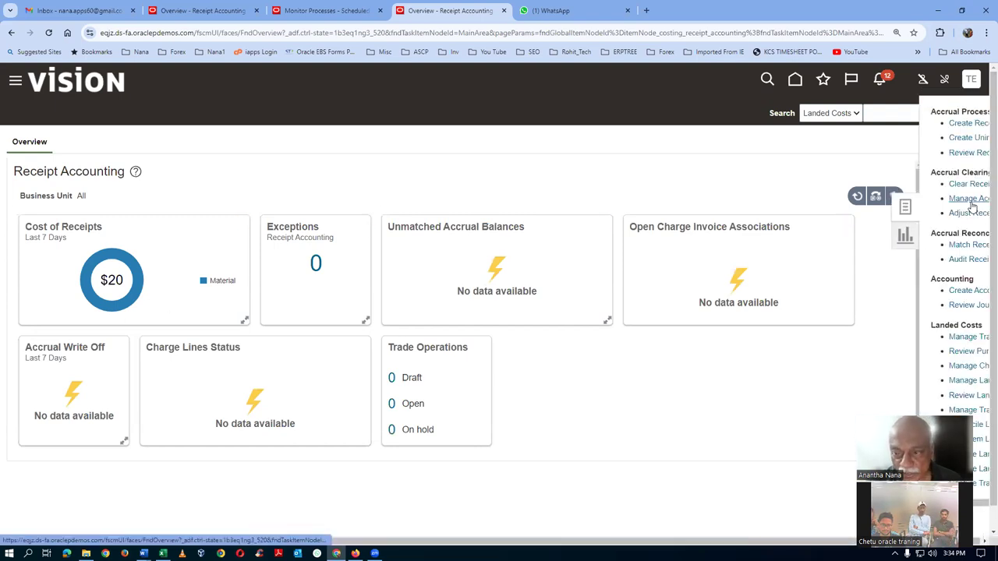
pyautogui.click(893, 154)
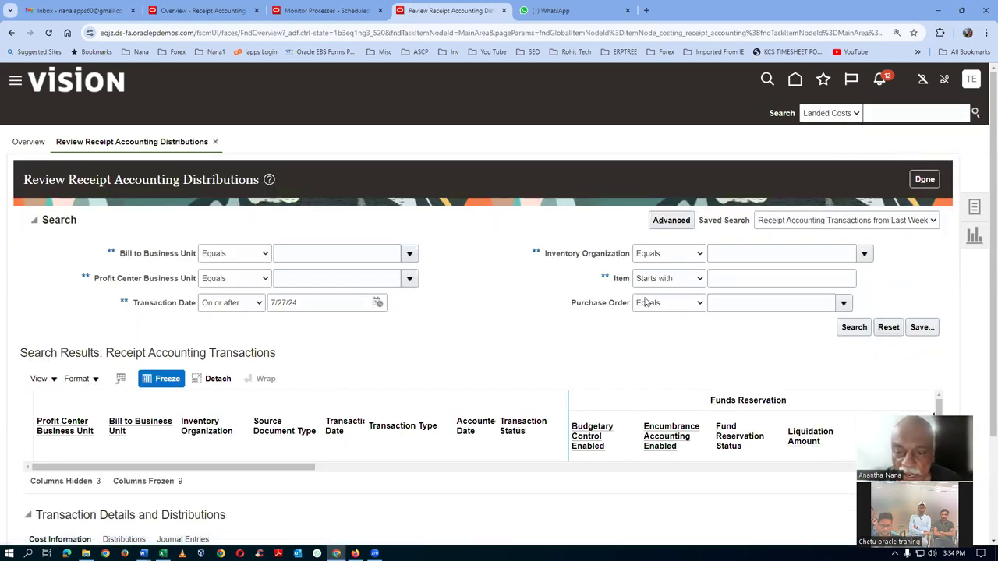
pyautogui.click(746, 286)
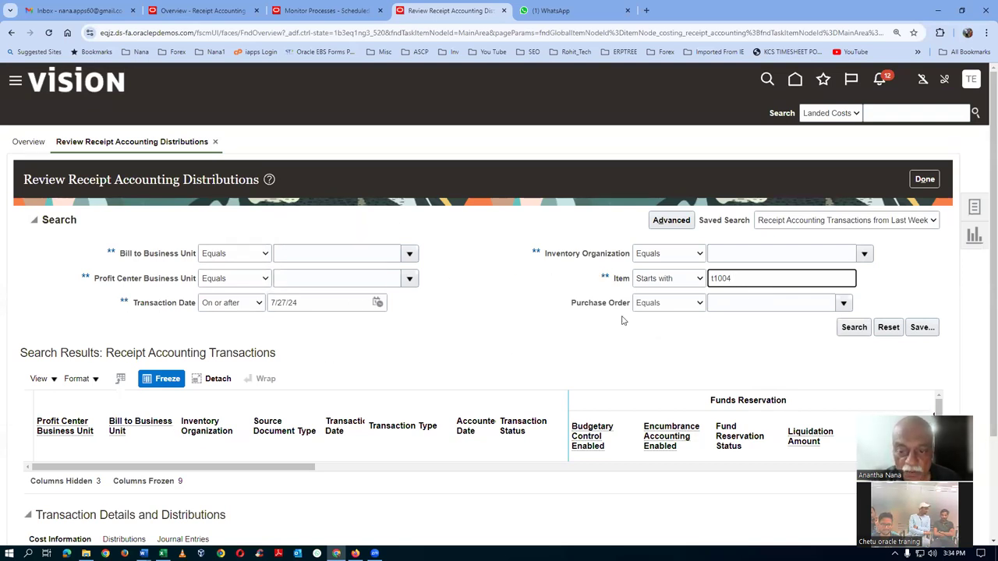
# Search receipt accounting transactions for item t1004 and widen the Source Document Type column
pyautogui.click(854, 331)
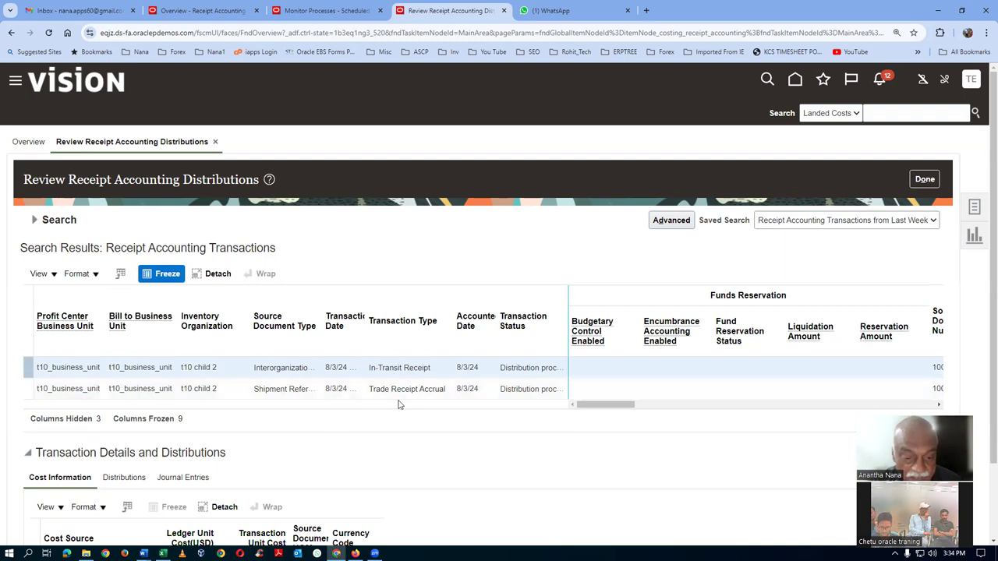
pyautogui.moveTo(323, 341); pyautogui.dragTo(376, 341)
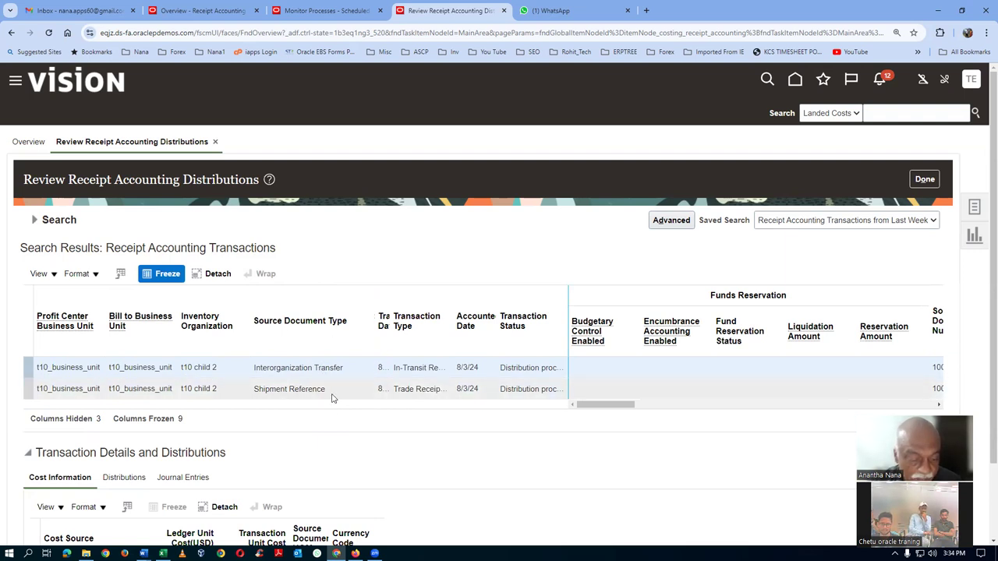
pyautogui.hotkey('alt', 'Tab')
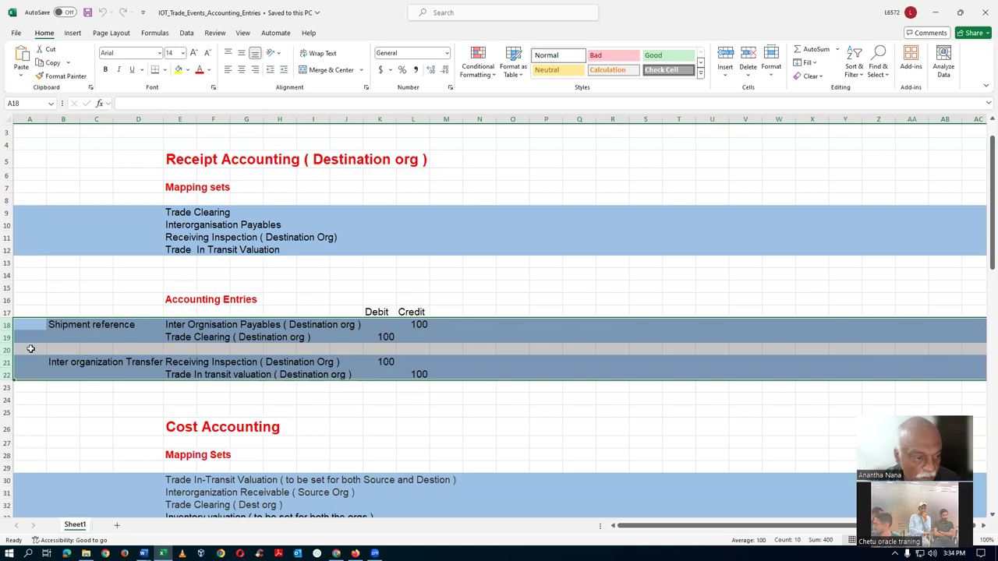
# Compare the workbook's Inter organization Transfer and Shipment reference entries against the distributions page
pyautogui.click(56, 331)
pyautogui.click(56, 367)
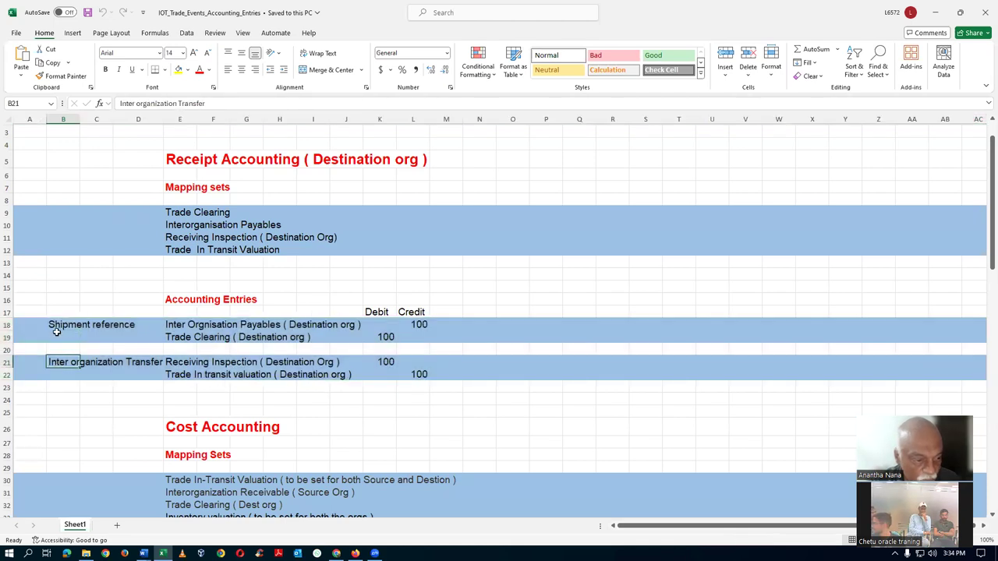
pyautogui.click(57, 327)
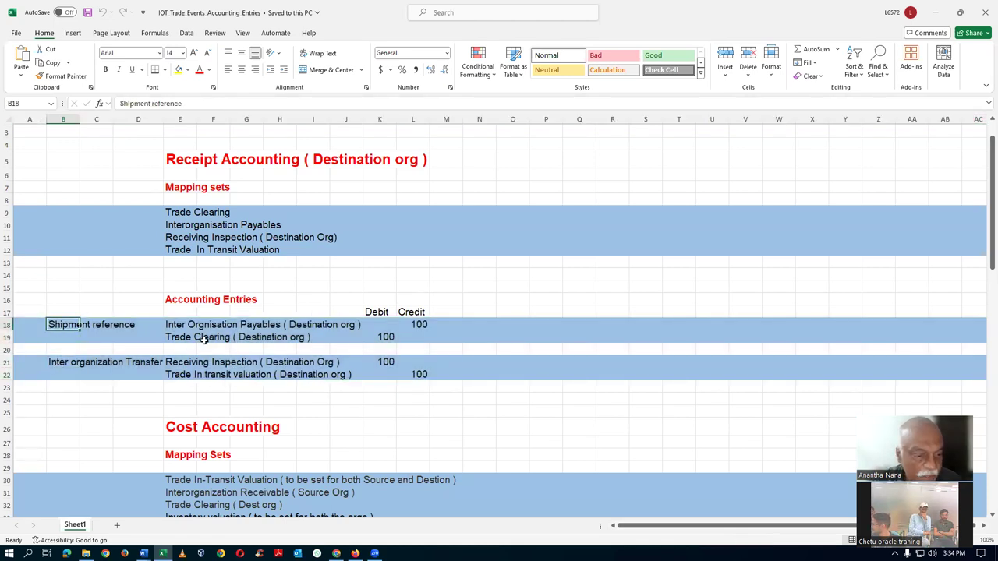
pyautogui.hotkey('alt', 'Tab')
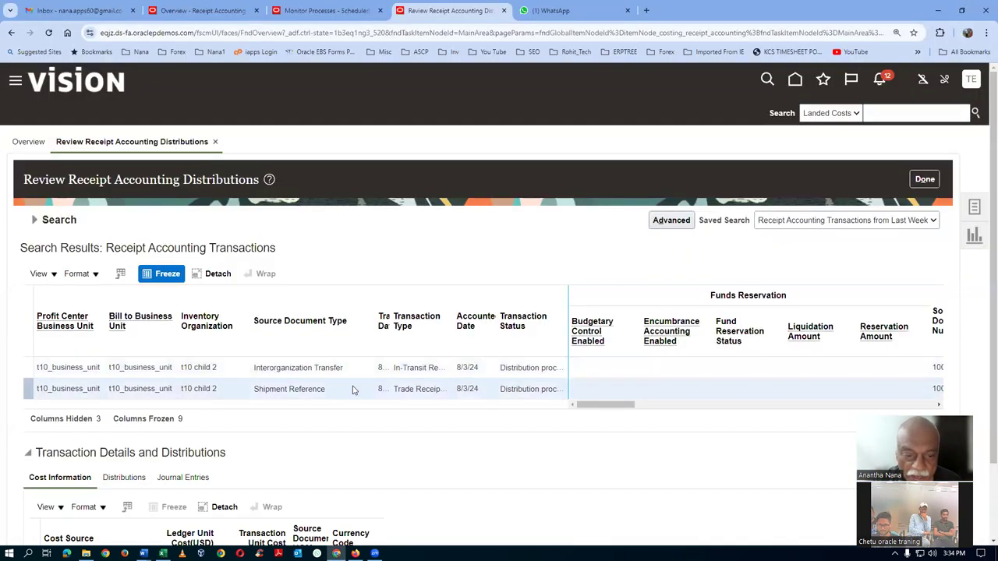
# Open Distributions and highlight the Interorganization Payables credit and Trade Clearing debit, 20.00 each
pyautogui.scroll(-1, 352, 391)
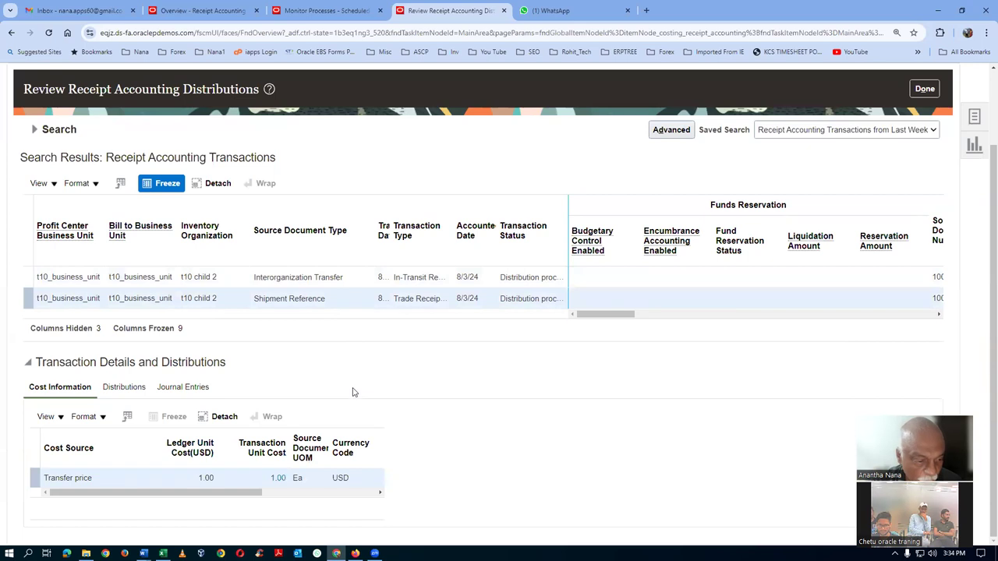
pyautogui.click(123, 389)
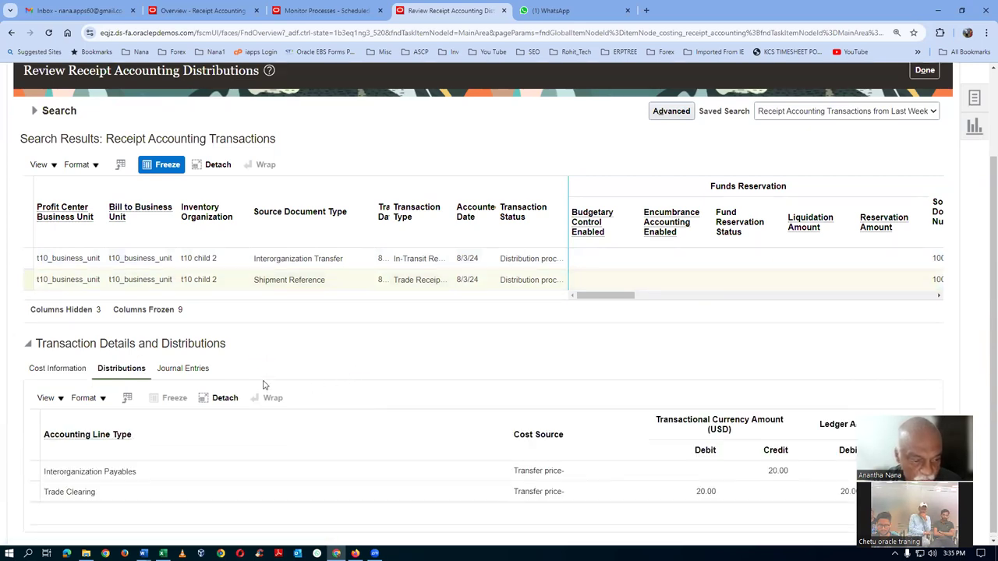
pyautogui.moveTo(67, 467); pyautogui.dragTo(135, 467)
pyautogui.moveTo(52, 485); pyautogui.dragTo(92, 497)
pyautogui.hotkey('alt', 'Tab')
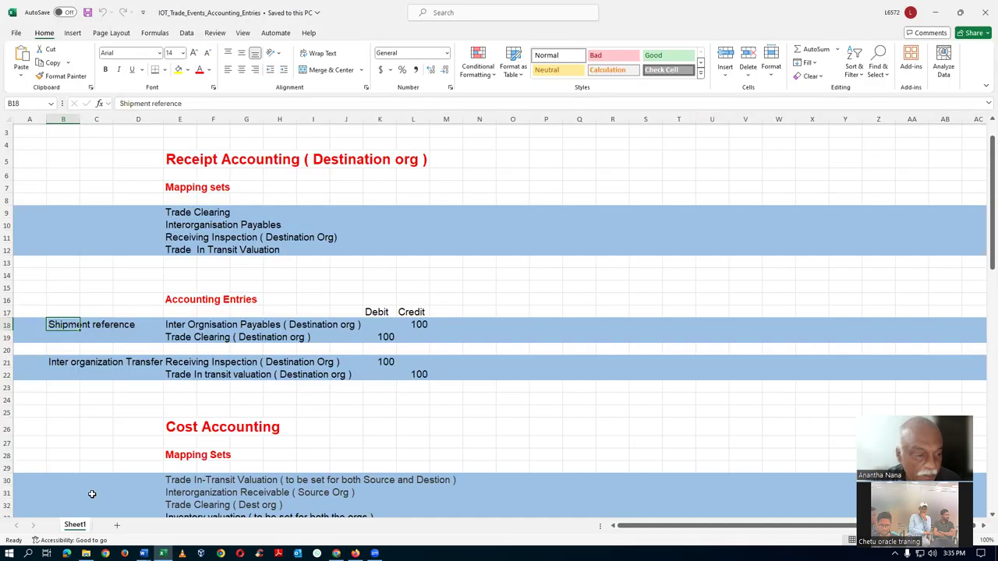
# Walk through the Shipment reference Payables credit and Trade Clearing debit, then the Inter organization Transfer entries
pyautogui.click(203, 329)
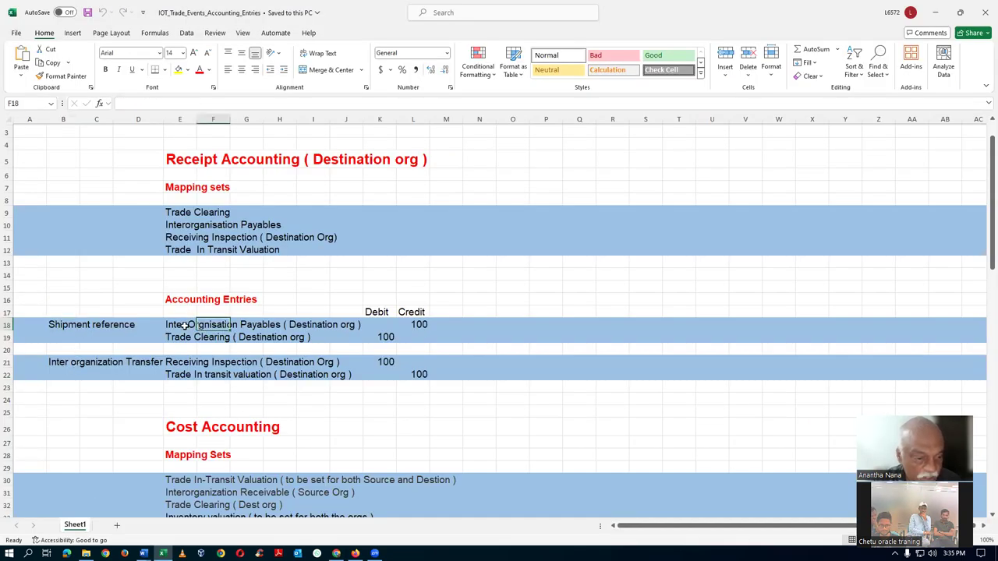
pyautogui.click(190, 327)
pyautogui.click(180, 341)
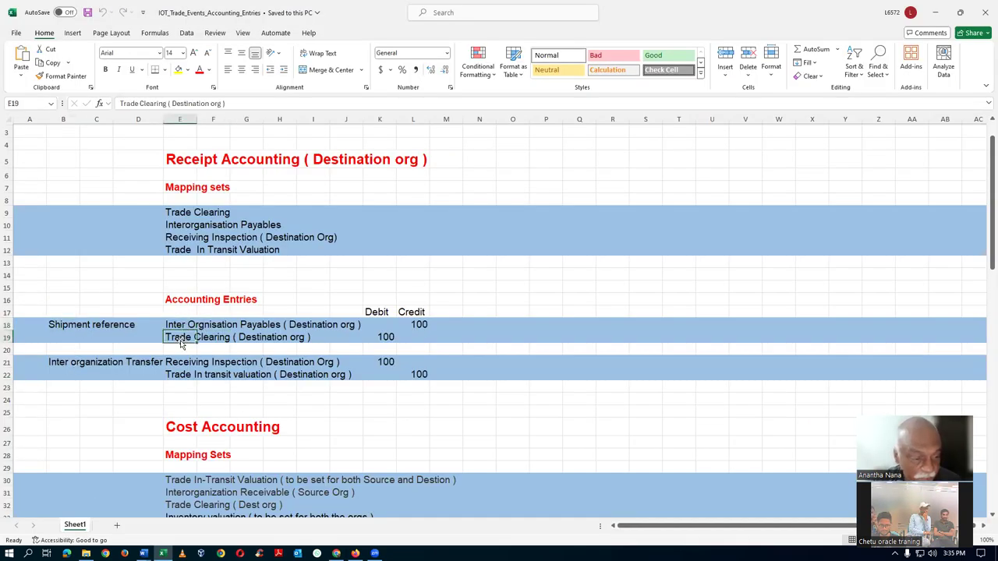
pyautogui.click(60, 362)
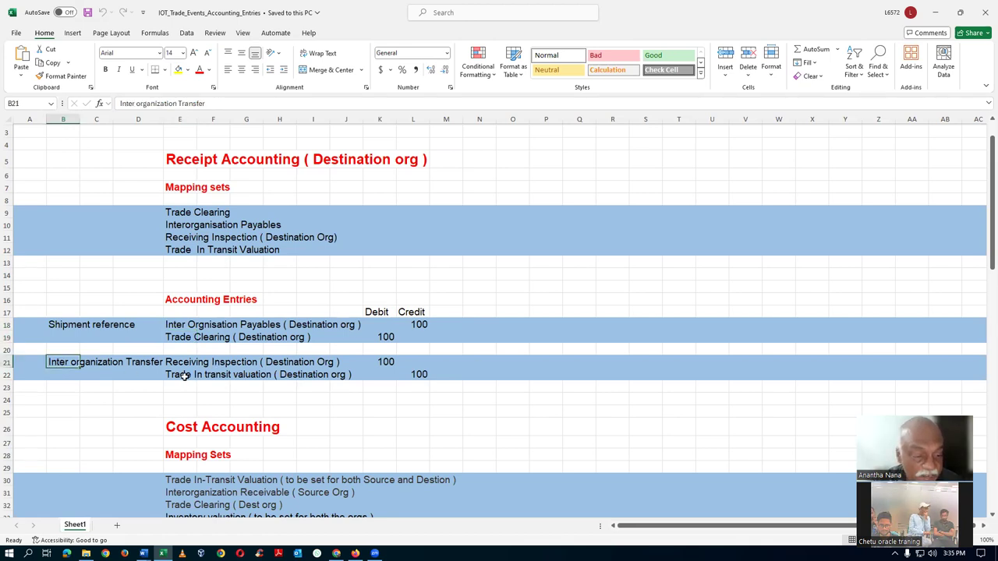
pyautogui.hotkey('alt', 'Tab')
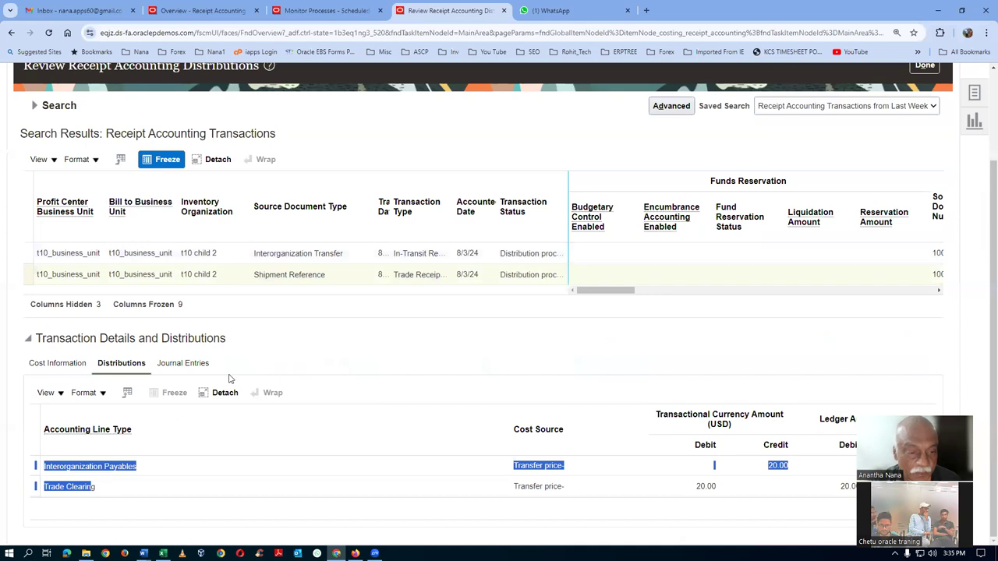
# Load the Interorganization Transfer receipt's 20.00 Trade In-Transit Valuation credit and Receiving Inspection debit
pyautogui.click(236, 252)
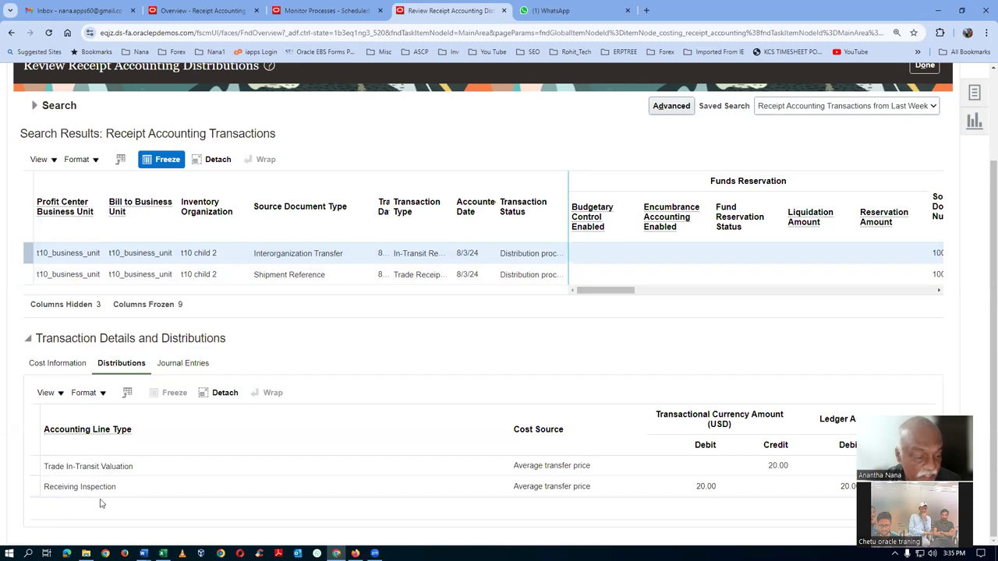
pyautogui.hotkey('alt', 'Tab')
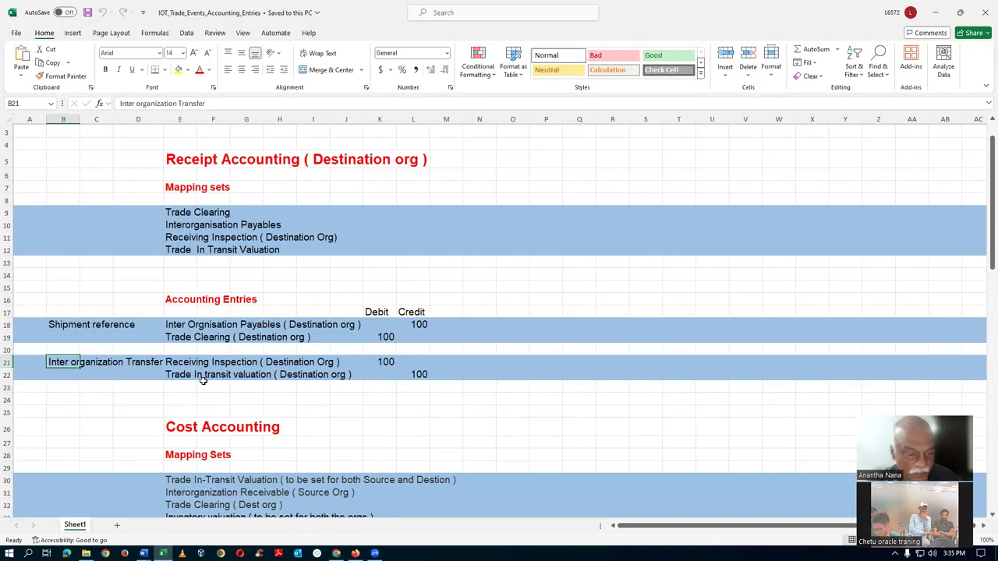
# Highlight accounting entry rows 18–22 and the four mapping sets in E9:E12
pyautogui.click(134, 411)
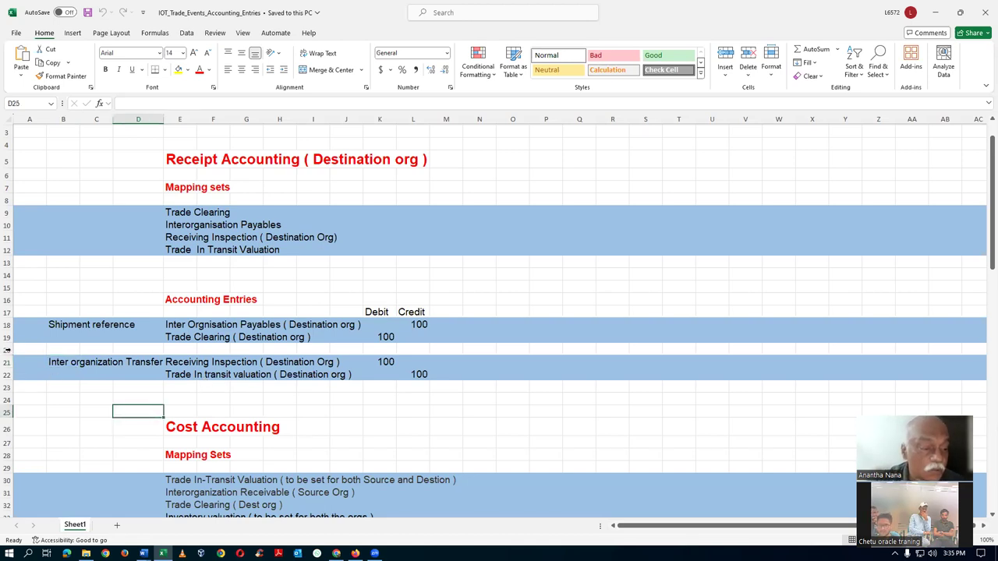
pyautogui.moveTo(6, 326); pyautogui.dragTo(14, 370)
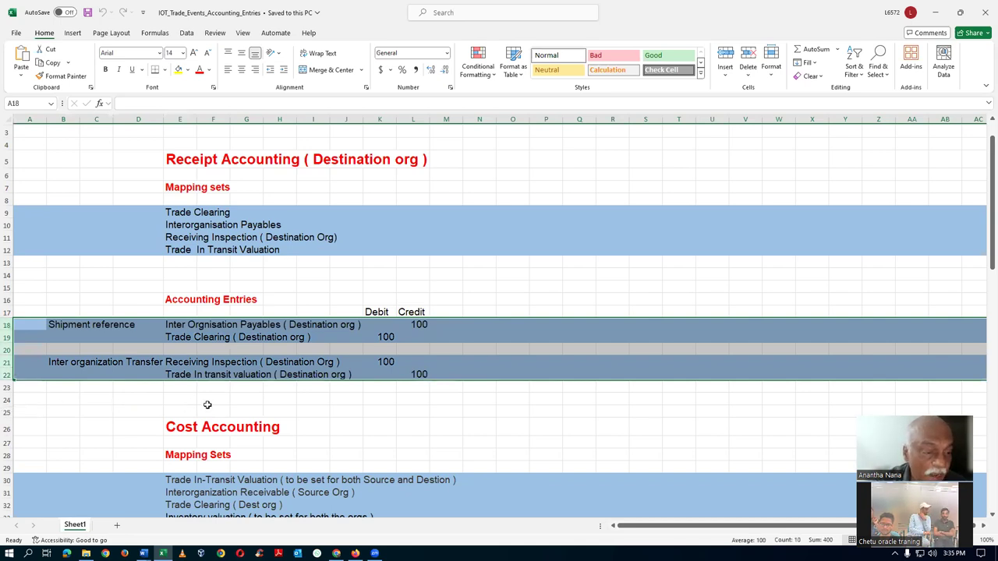
pyautogui.click(206, 408)
pyautogui.moveTo(173, 212); pyautogui.dragTo(177, 248)
pyautogui.click(235, 276)
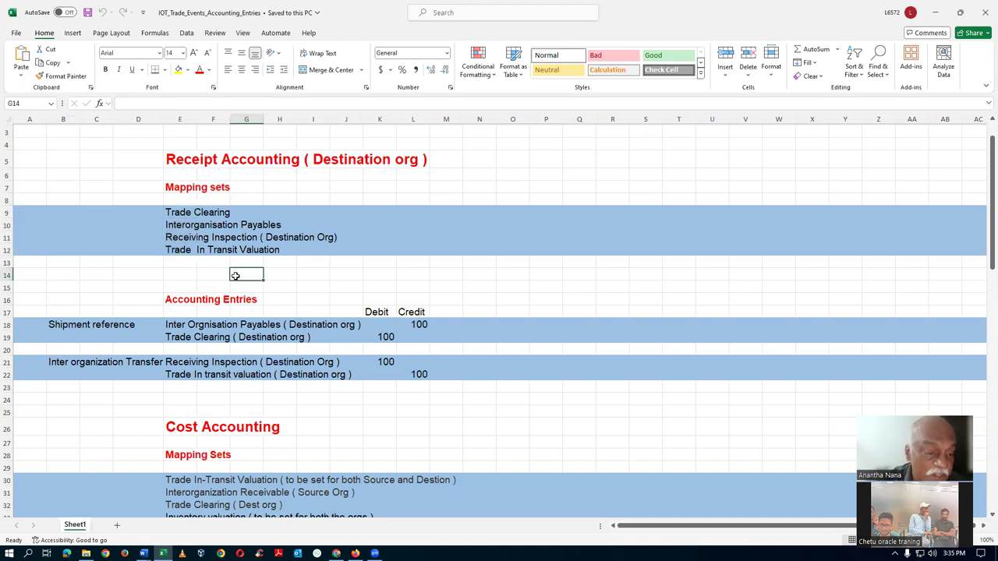
pyautogui.click(187, 277)
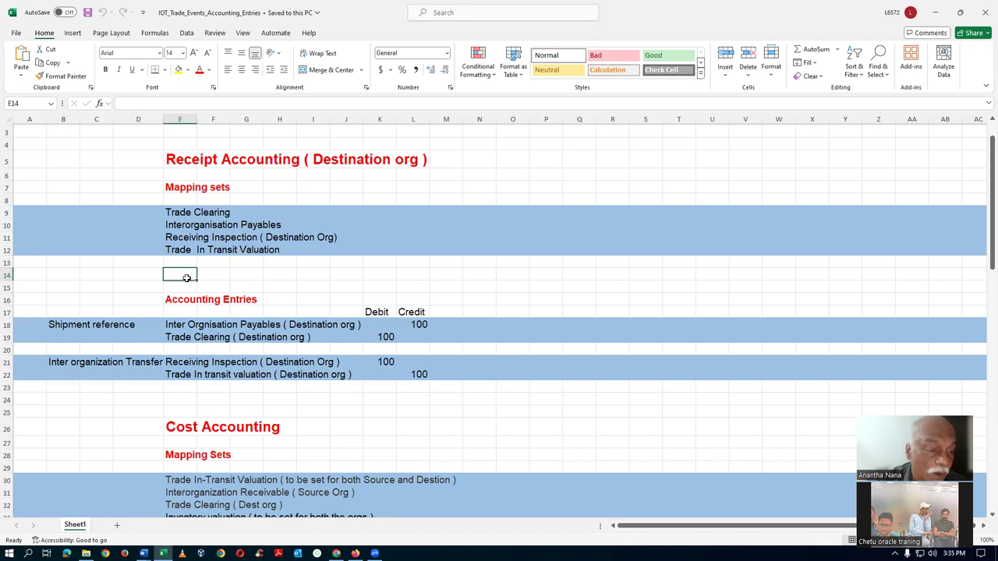
pyautogui.hotkey('alt', 'Tab')
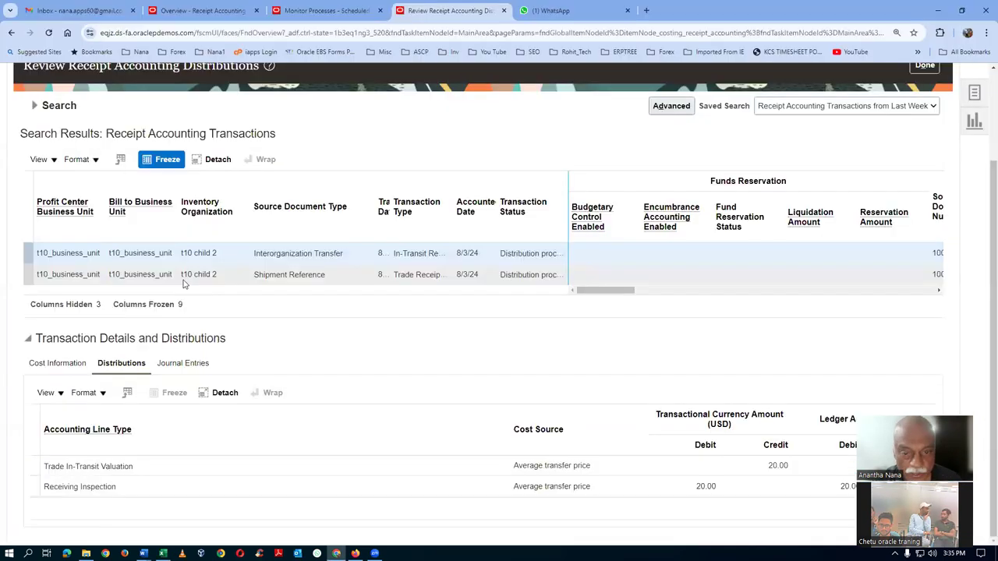
# Widen the Transaction Status and Transaction Date columns and show the receipt accounting task list
pyautogui.moveTo(568, 188); pyautogui.dragTo(604, 188)
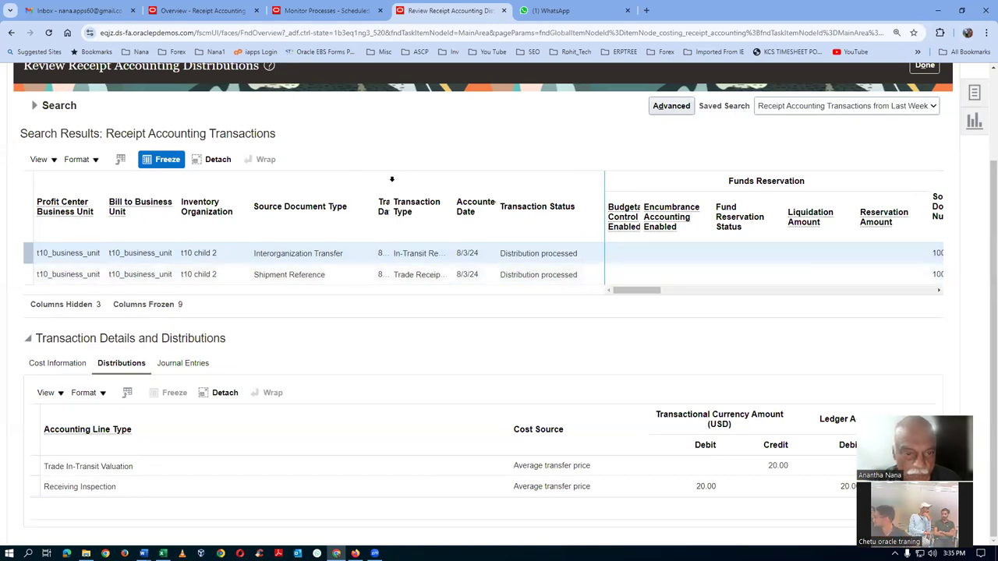
pyautogui.moveTo(391, 185); pyautogui.dragTo(412, 184)
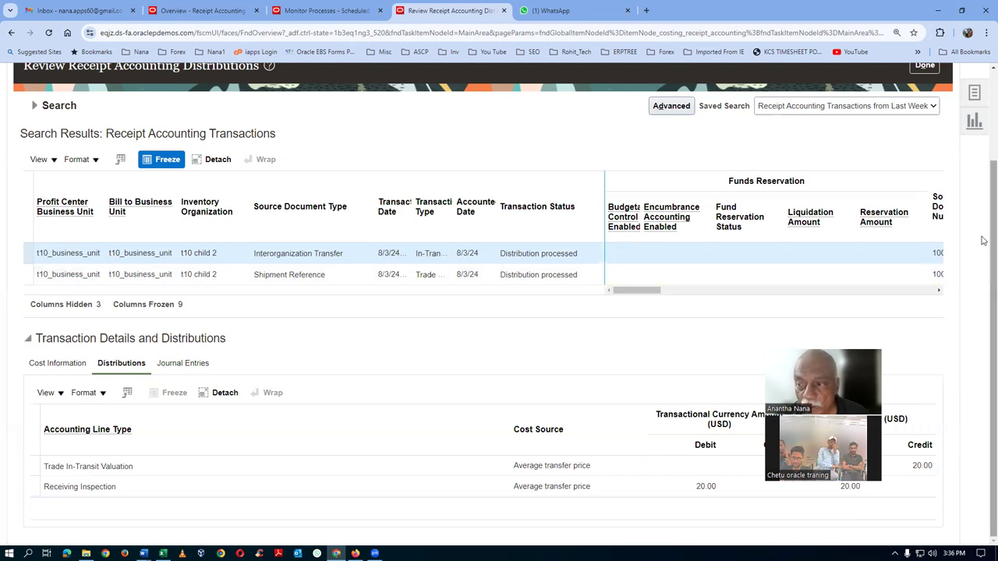
pyautogui.scroll(1, 984, 191)
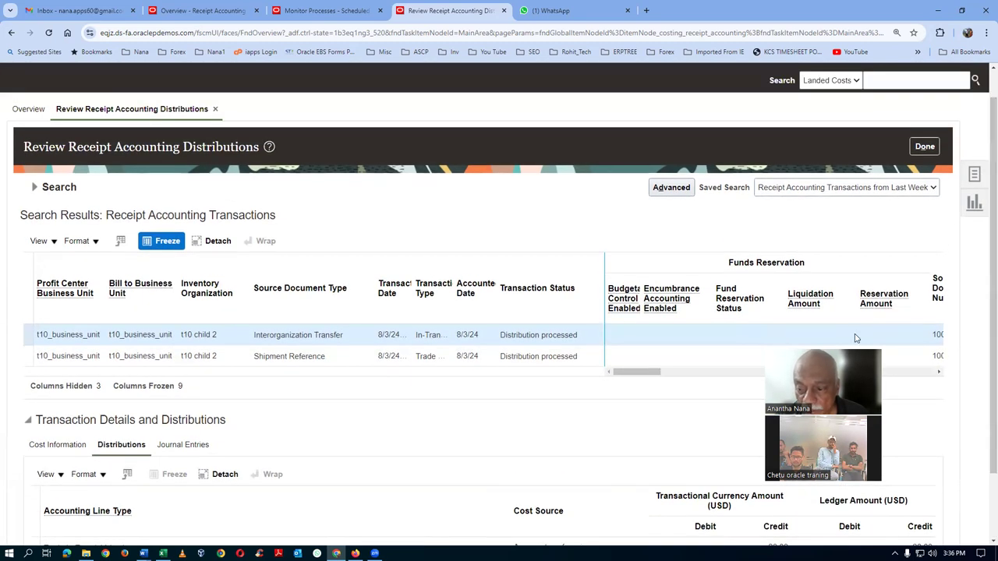
pyautogui.click(974, 174)
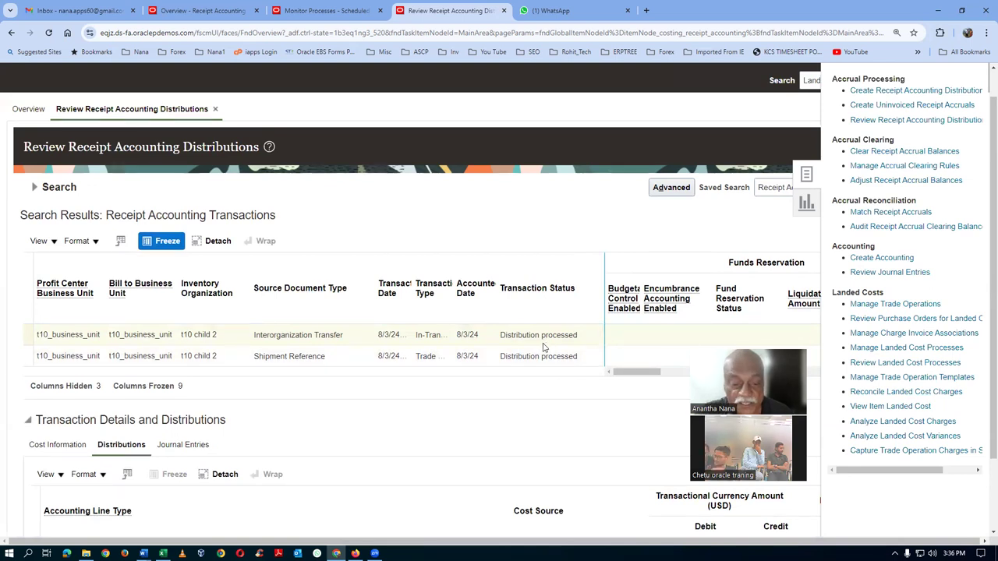
pyautogui.hotkey('alt', 'Tab')
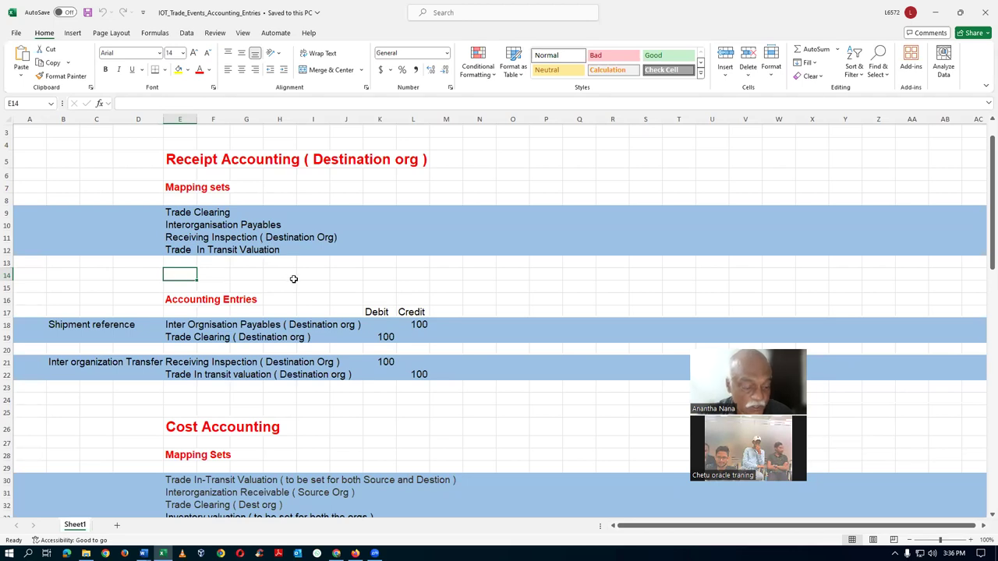
pyautogui.hotkey('alt', 'Tab')
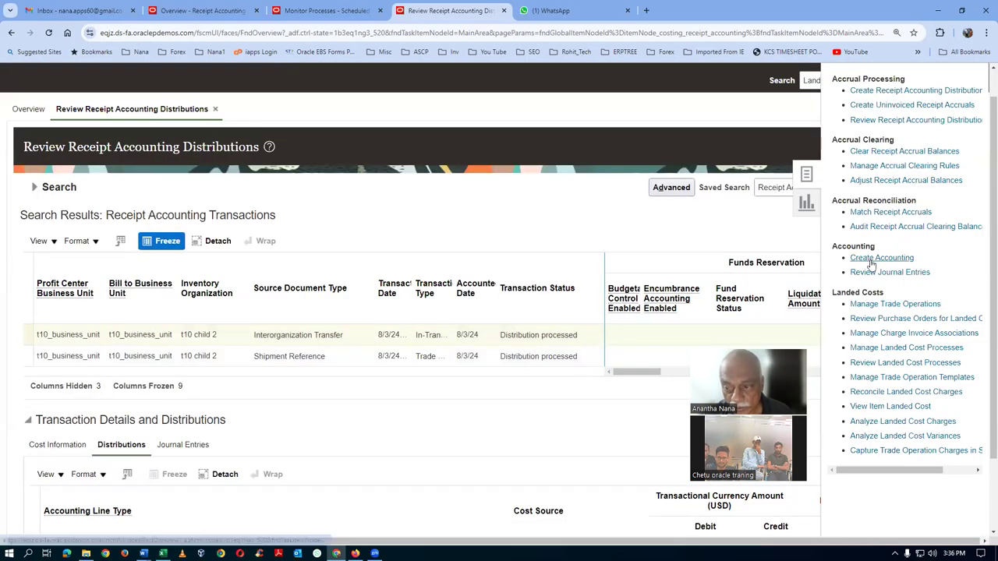
# Submit Create Accounting for Receipt Accounting, ledger t10_primary_ledger, with Detail report style
pyautogui.click(865, 258)
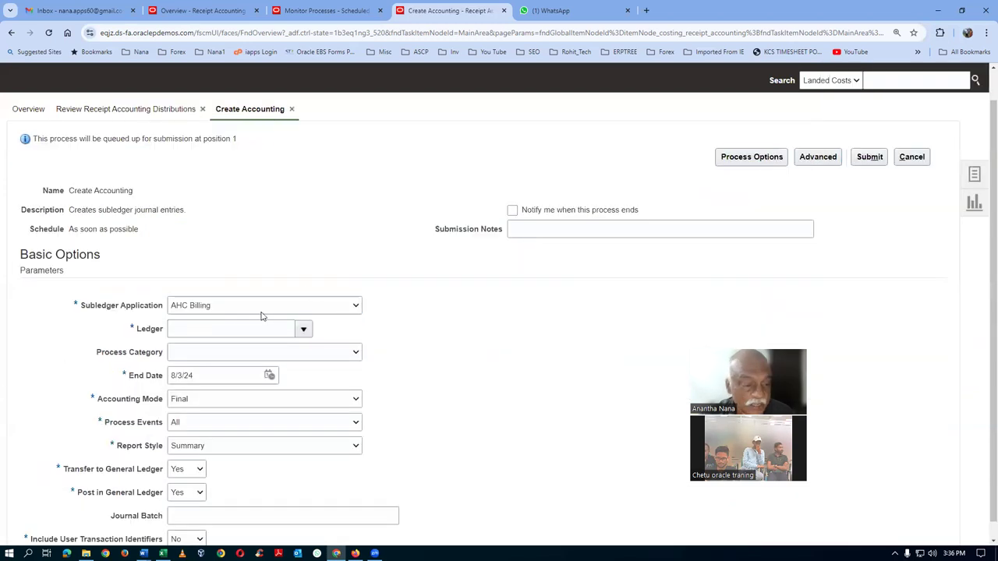
pyautogui.click(258, 309)
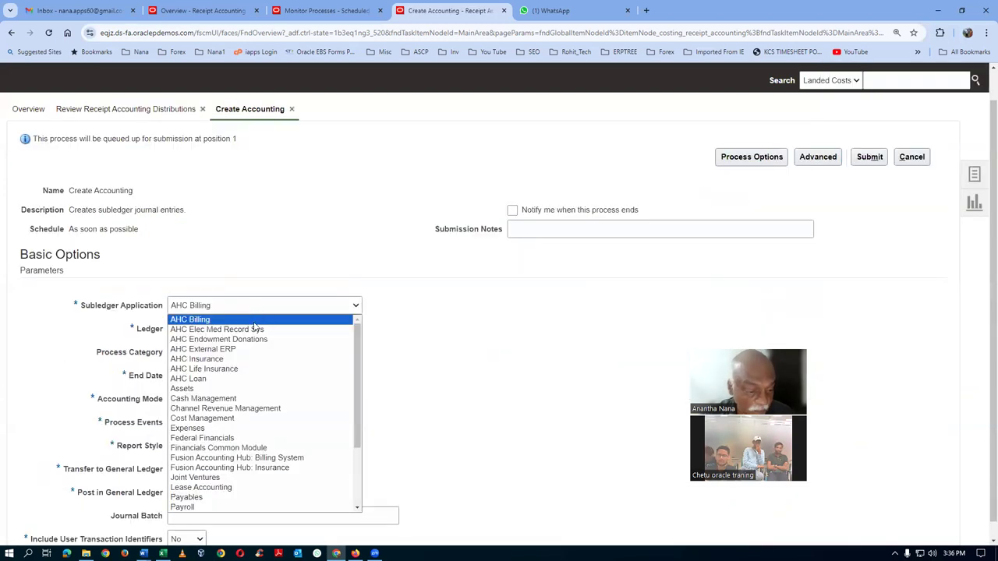
pyautogui.scroll(-3, 246, 446)
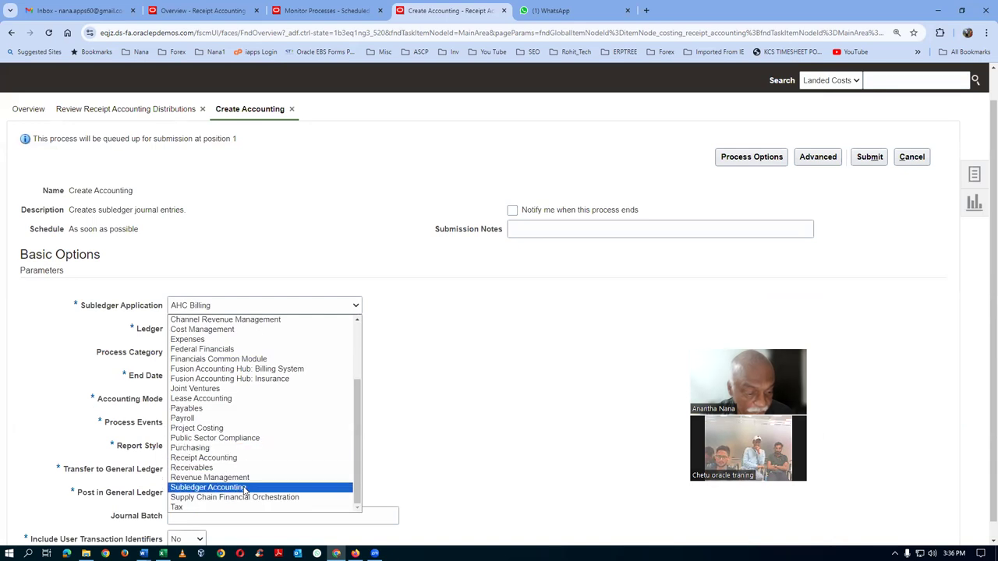
pyautogui.click(246, 458)
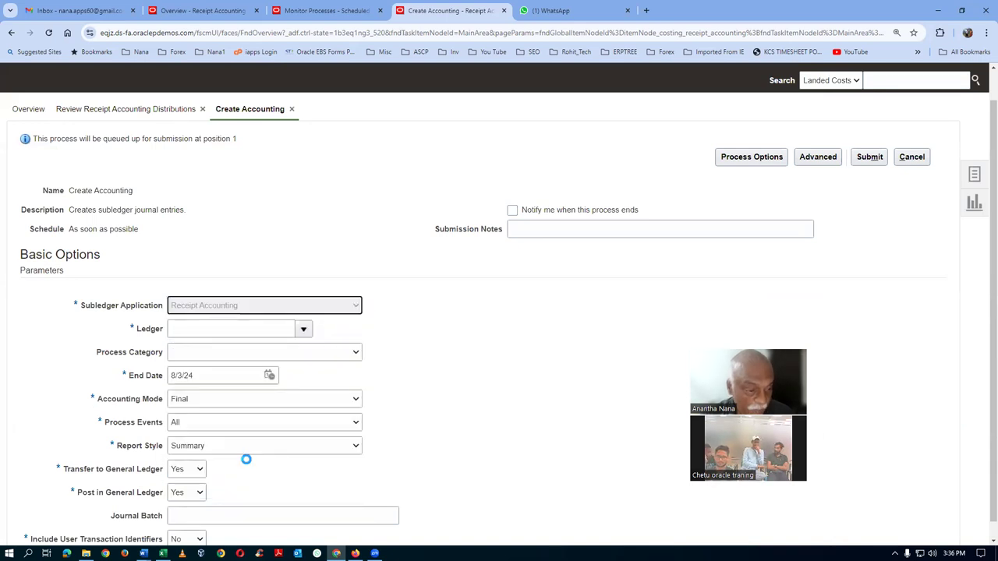
pyautogui.click(187, 335)
pyautogui.write('t1')
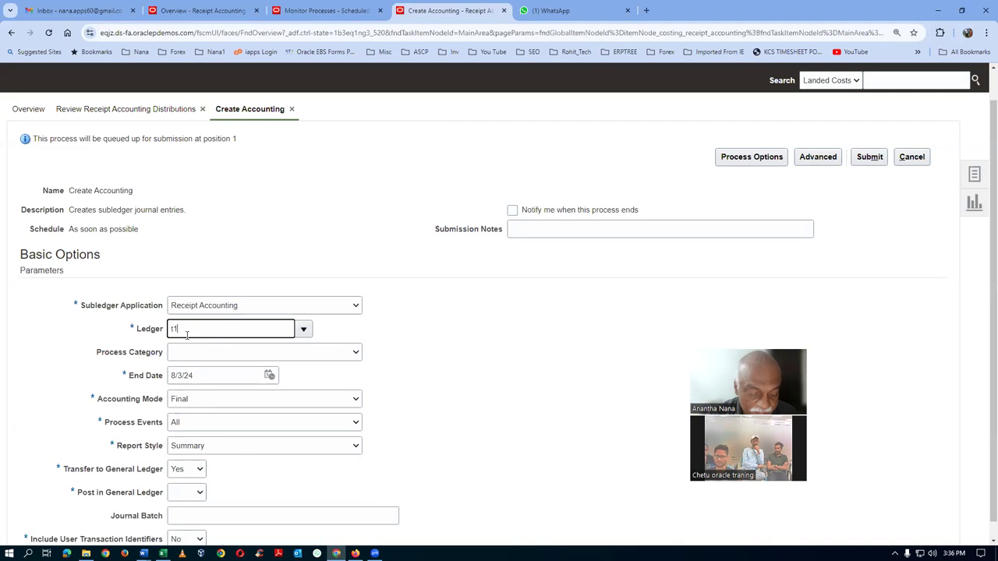
pyautogui.write('0')
pyautogui.press('Tab')
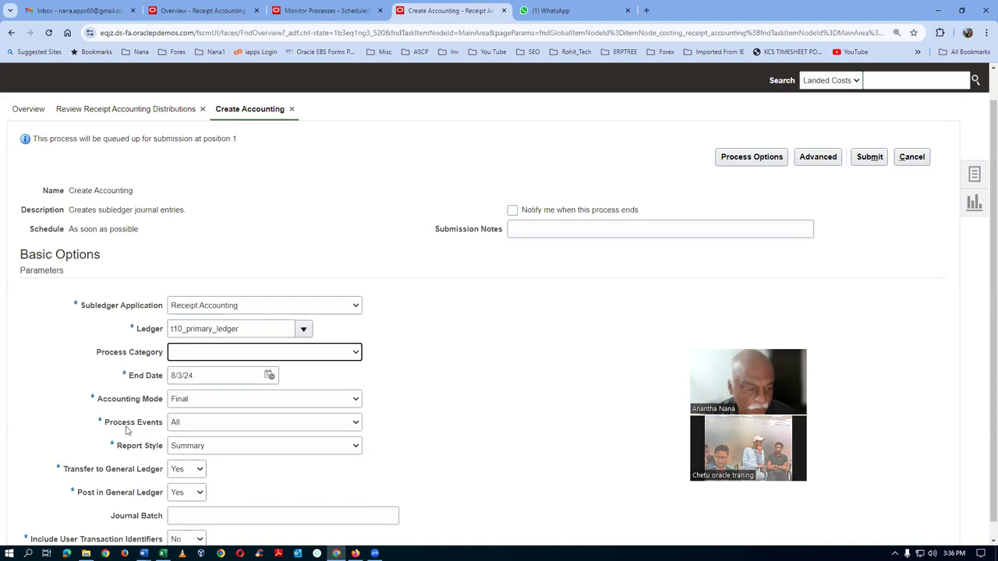
pyautogui.click(177, 448)
pyautogui.click(181, 461)
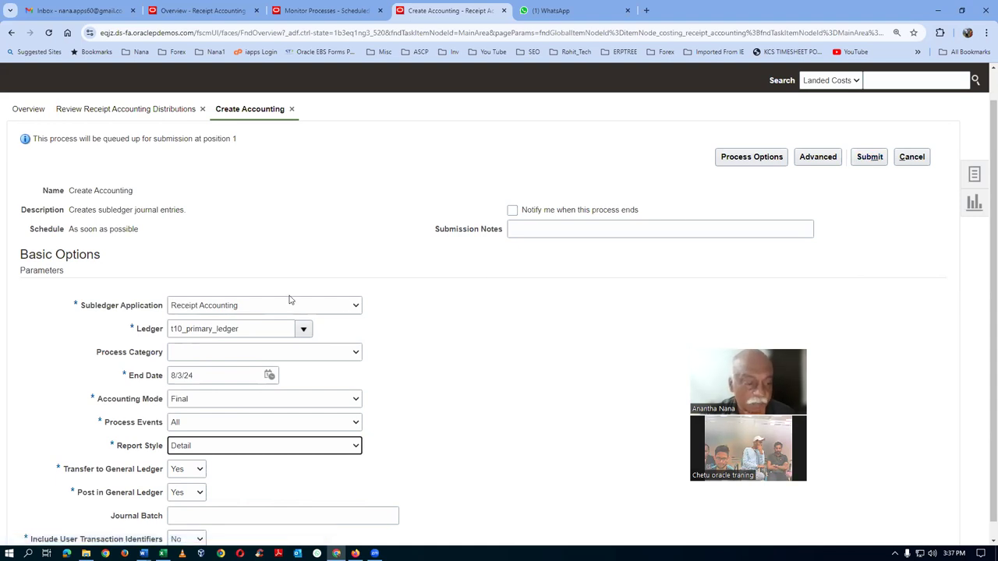
pyautogui.click(868, 159)
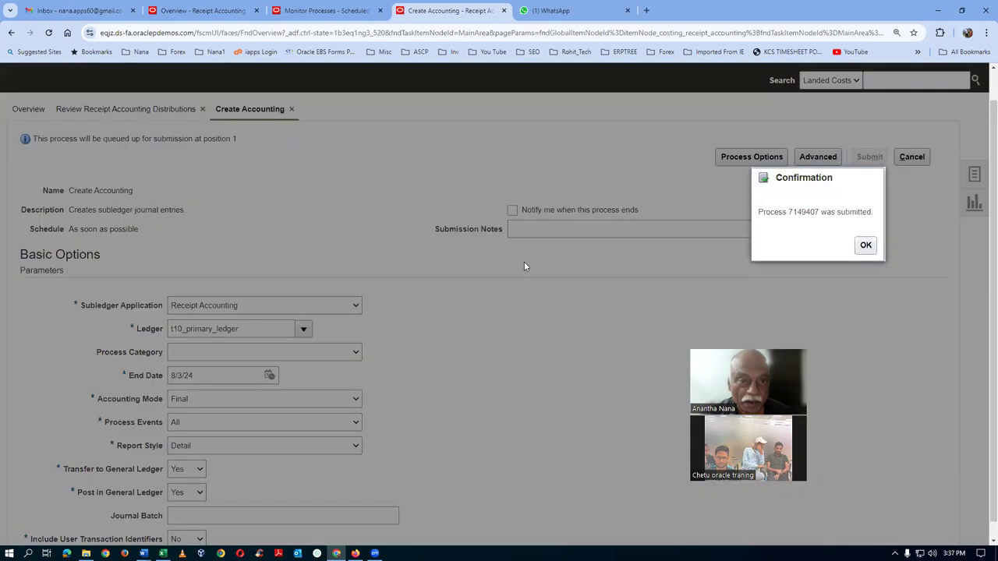
# Dismiss the confirmation and check the Create Accounting status in Scheduled Processes
pyautogui.click(865, 245)
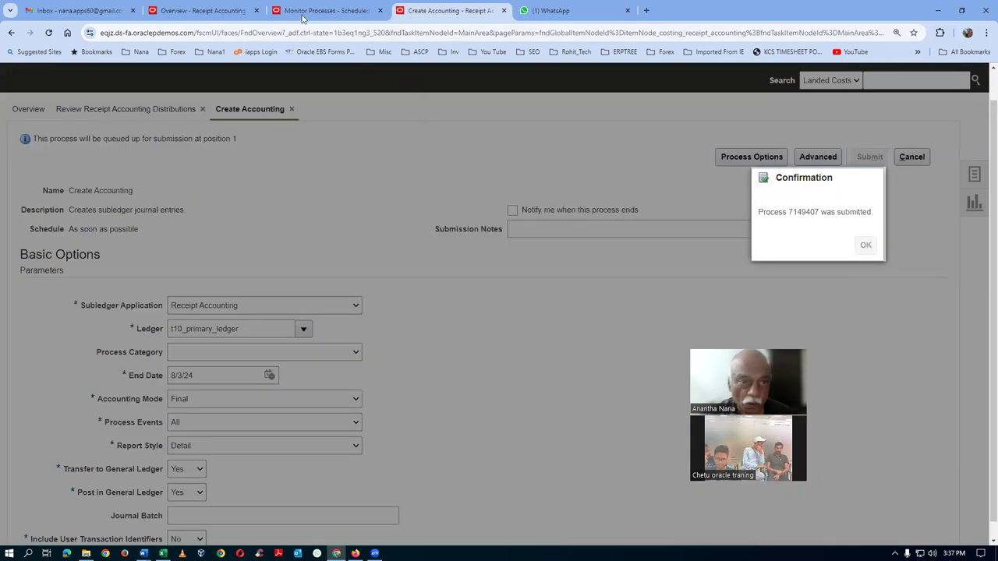
pyautogui.click(306, 15)
pyautogui.click(505, 237)
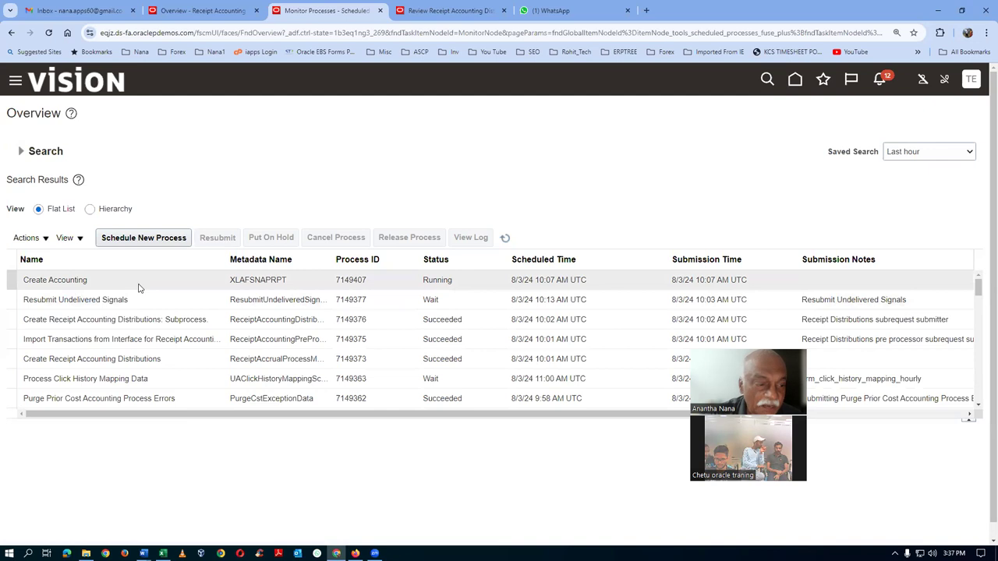
pyautogui.click(505, 239)
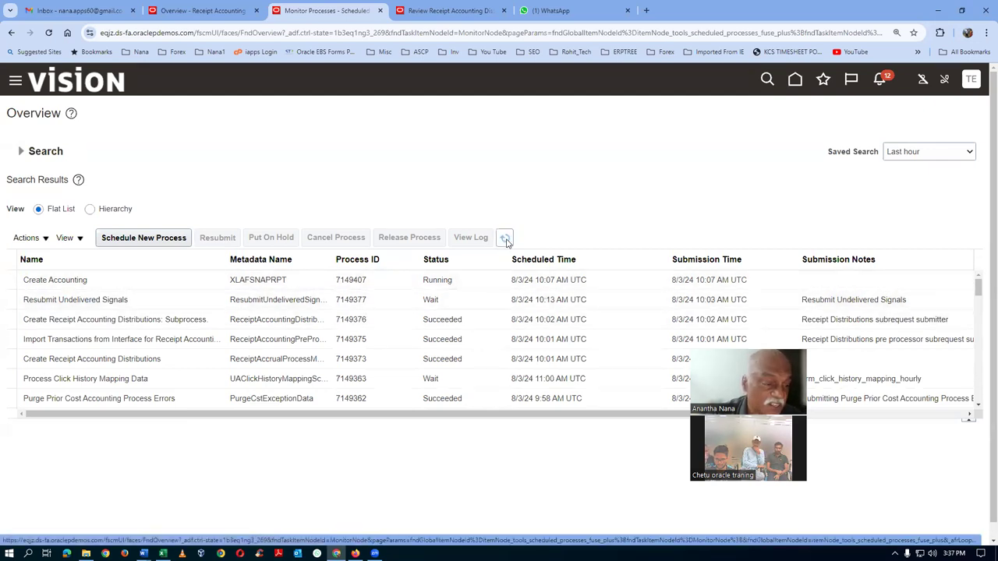
pyautogui.click(505, 239)
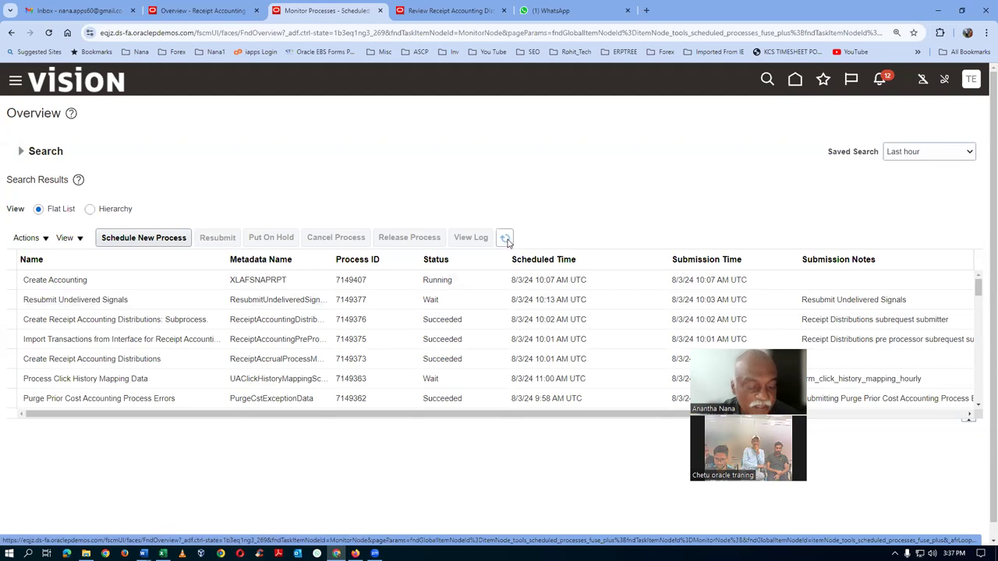
# Review the Trade Clearing, Interorganisation Payables, Receiving Inspection and Trade In Transit Valuation mapping sets, then refresh the process list
pyautogui.hotkey('alt', 'Tab')
pyautogui.click(191, 214)
pyautogui.click(180, 226)
pyautogui.click(178, 241)
pyautogui.click(180, 252)
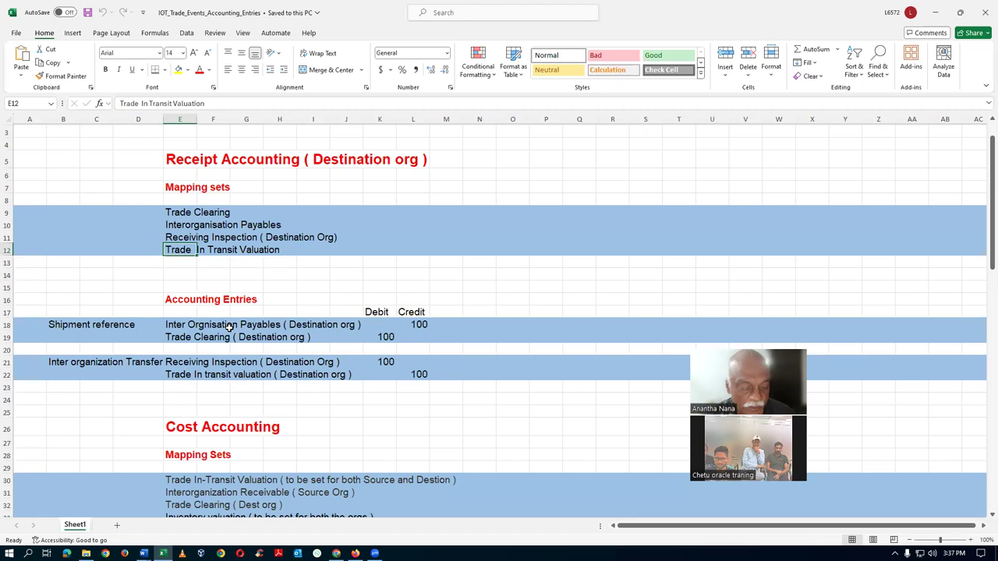
pyautogui.hotkey('alt', 'Tab')
pyautogui.click(505, 239)
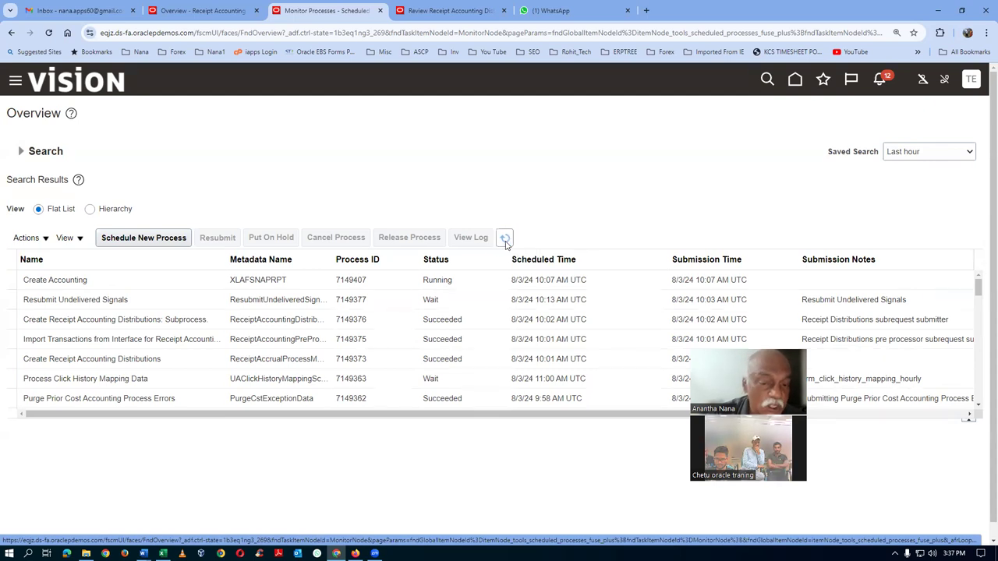
pyautogui.click(505, 242)
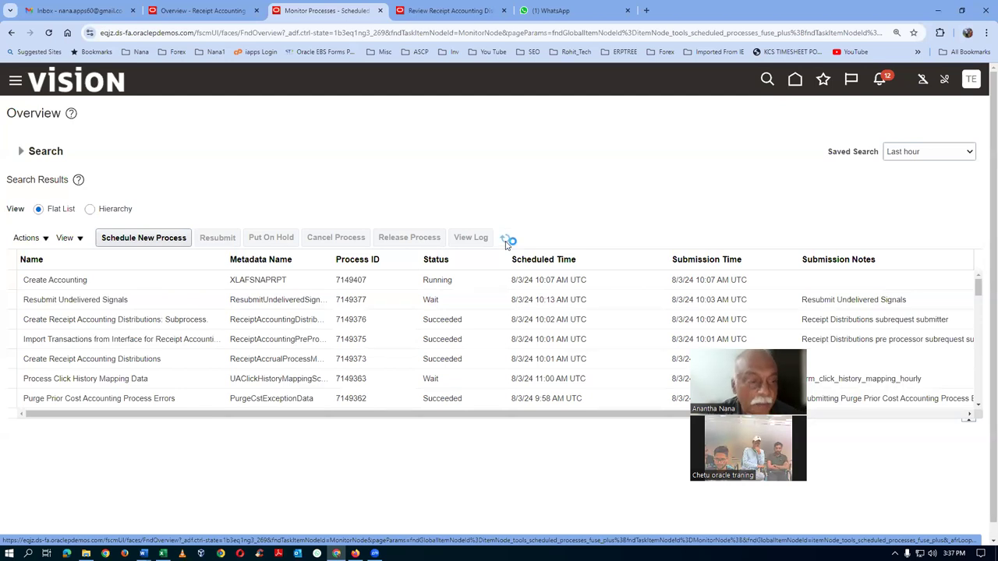
# Point out the four mapping sets again in the Excel workbook
pyautogui.hotkey('alt', 'Tab')
pyautogui.click(172, 213)
pyautogui.click(169, 227)
pyautogui.click(170, 237)
pyautogui.click(172, 250)
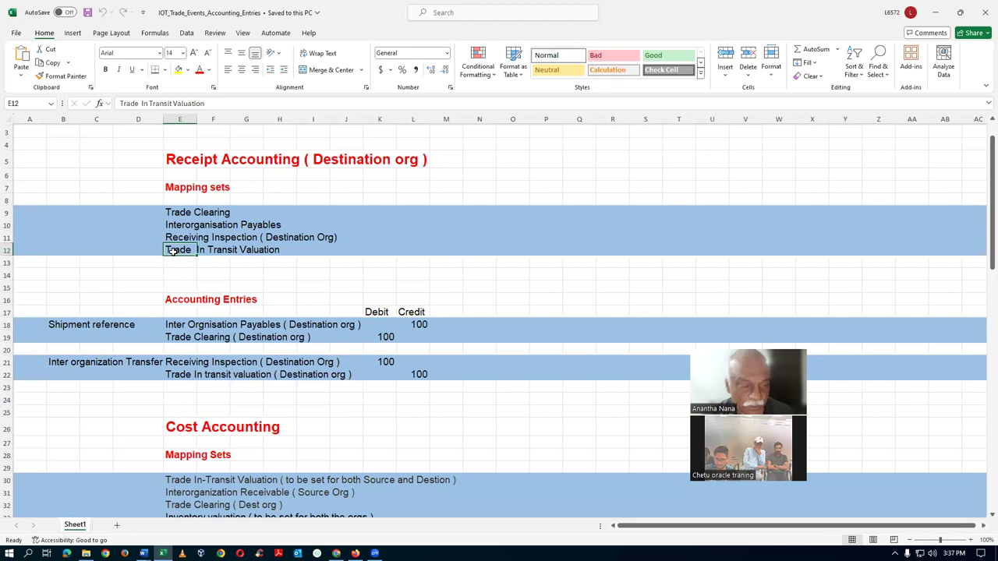
pyautogui.hotkey('alt', 'Tab')
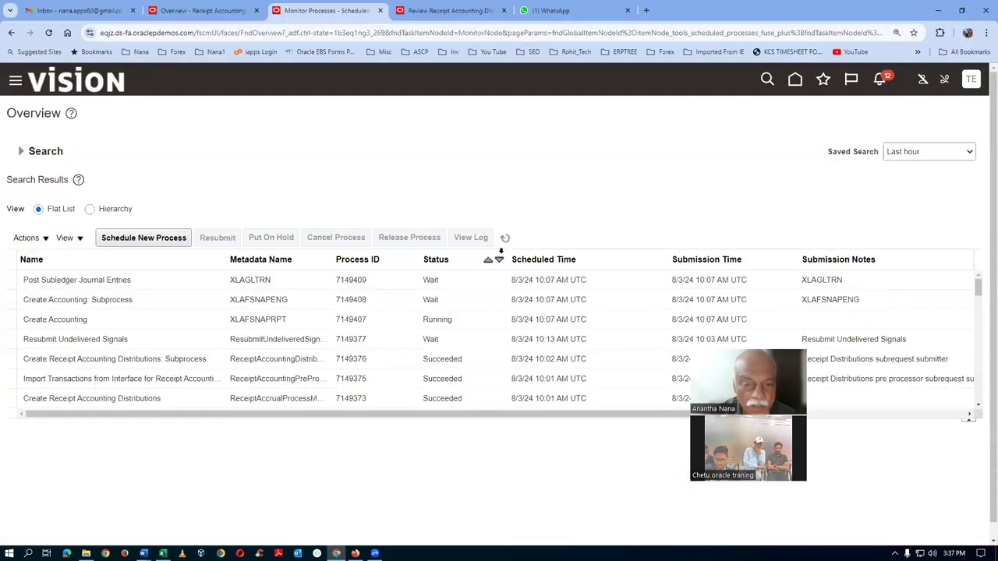
# Refresh until Create Accounting 7149407 and execution report 7149412 finish, then open the report's details
pyautogui.click(506, 241)
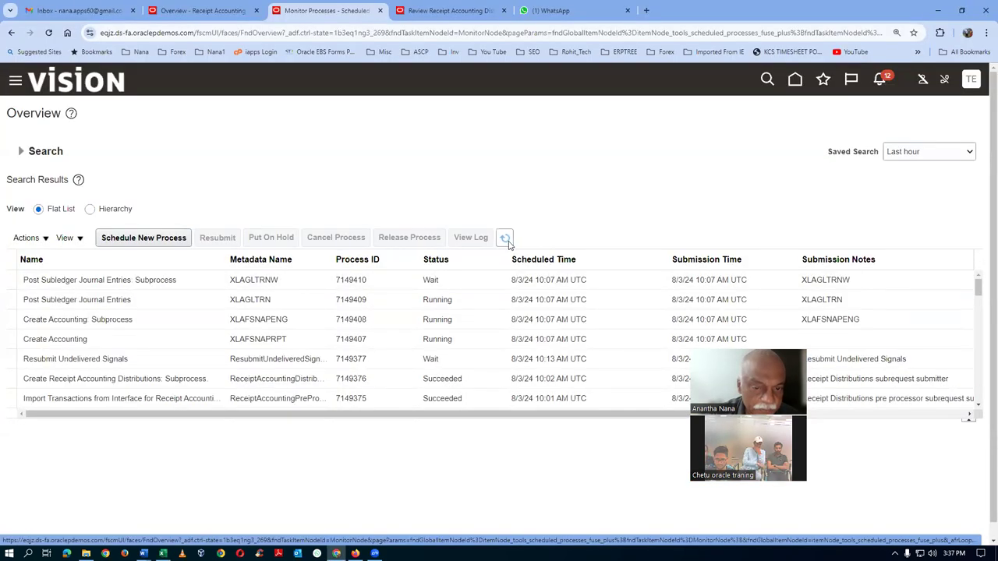
pyautogui.click(506, 240)
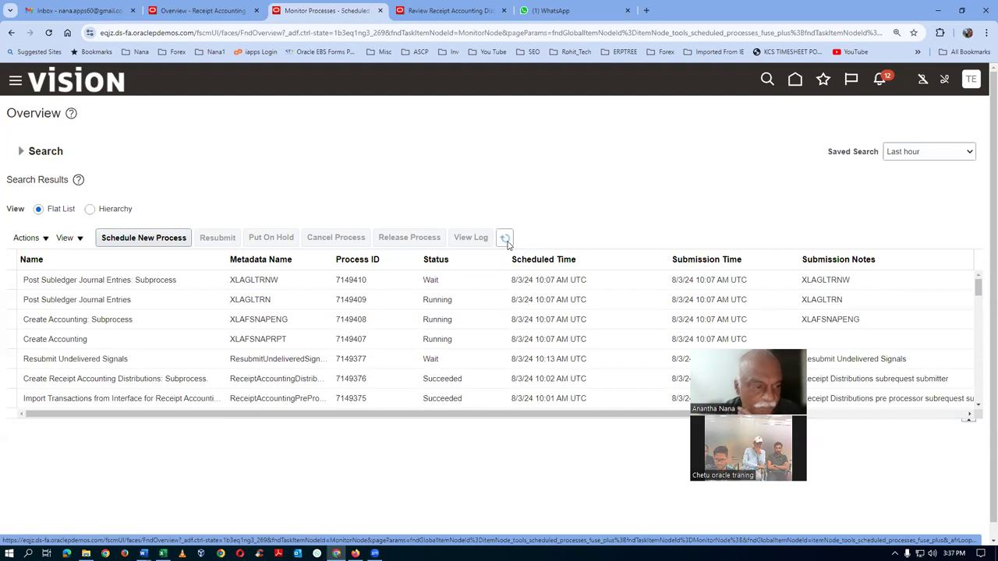
pyautogui.click(507, 242)
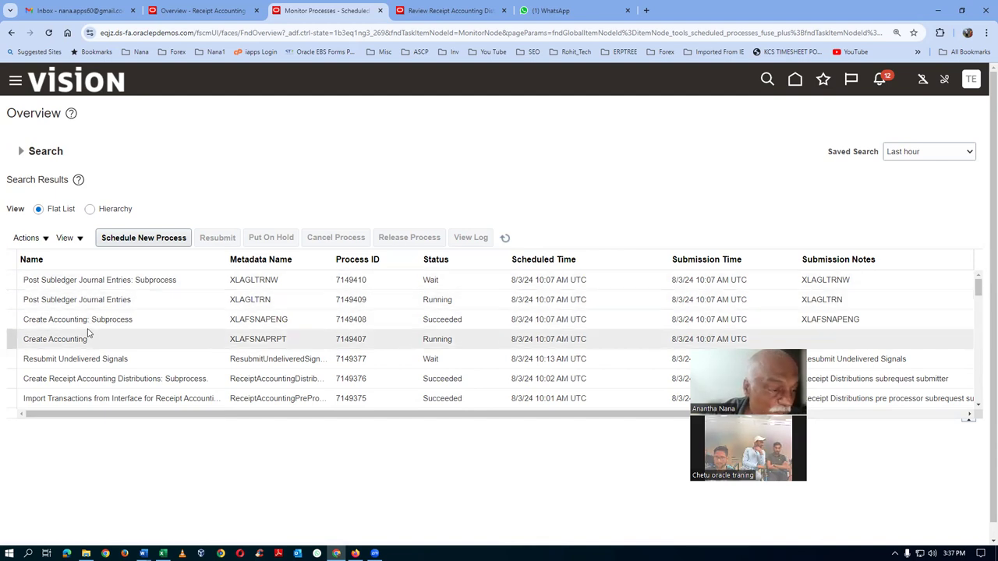
pyautogui.click(505, 239)
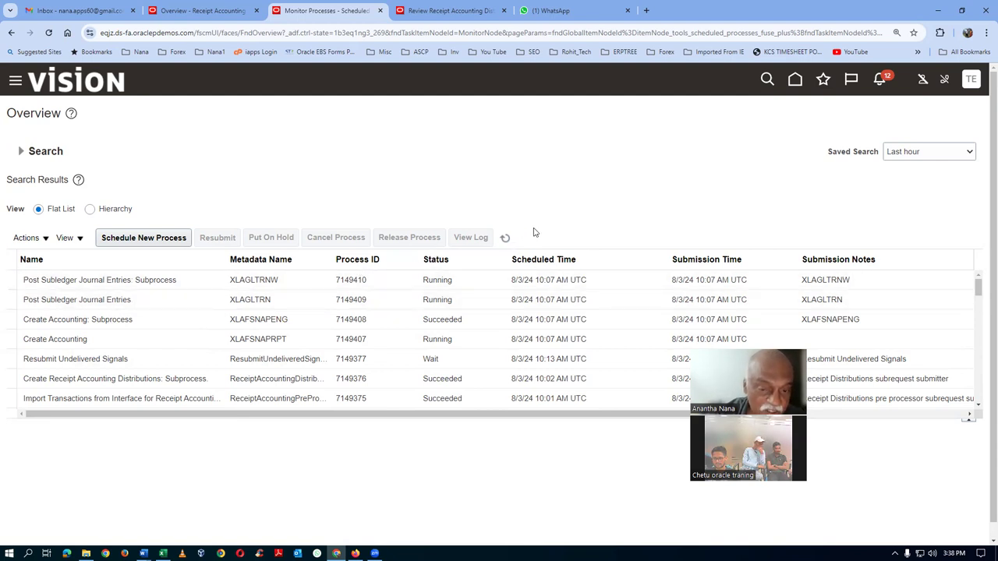
pyautogui.click(504, 240)
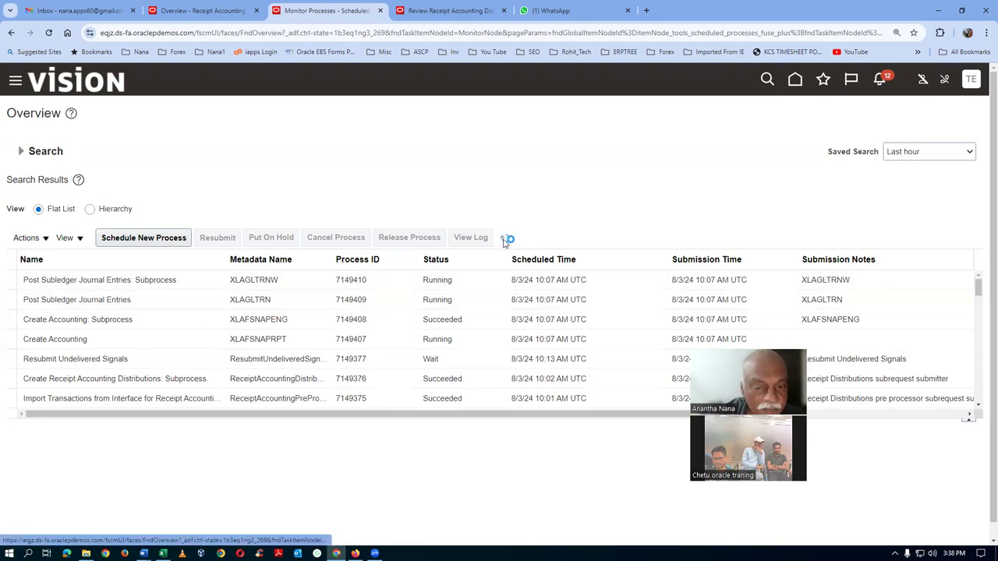
pyautogui.click(504, 241)
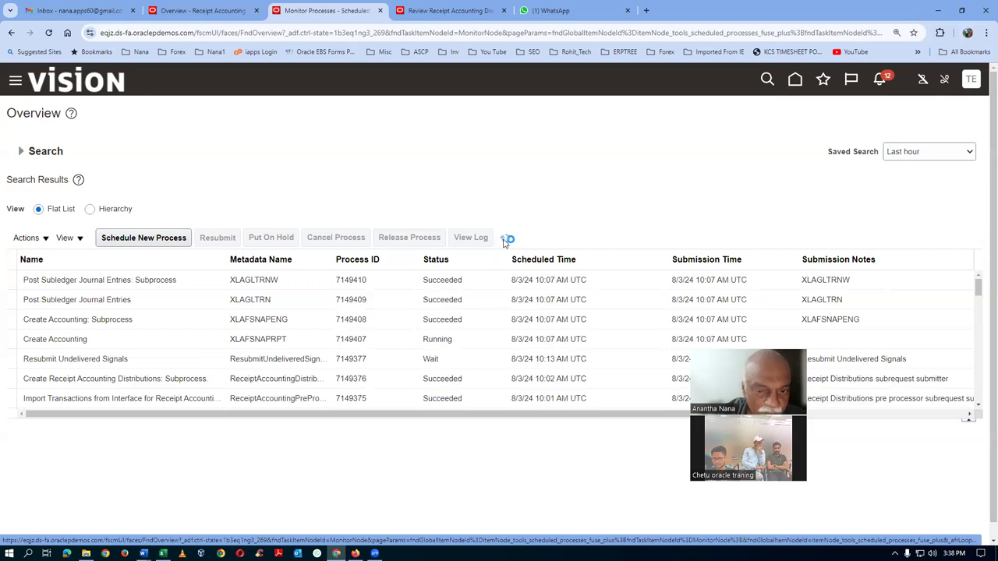
pyautogui.click(504, 240)
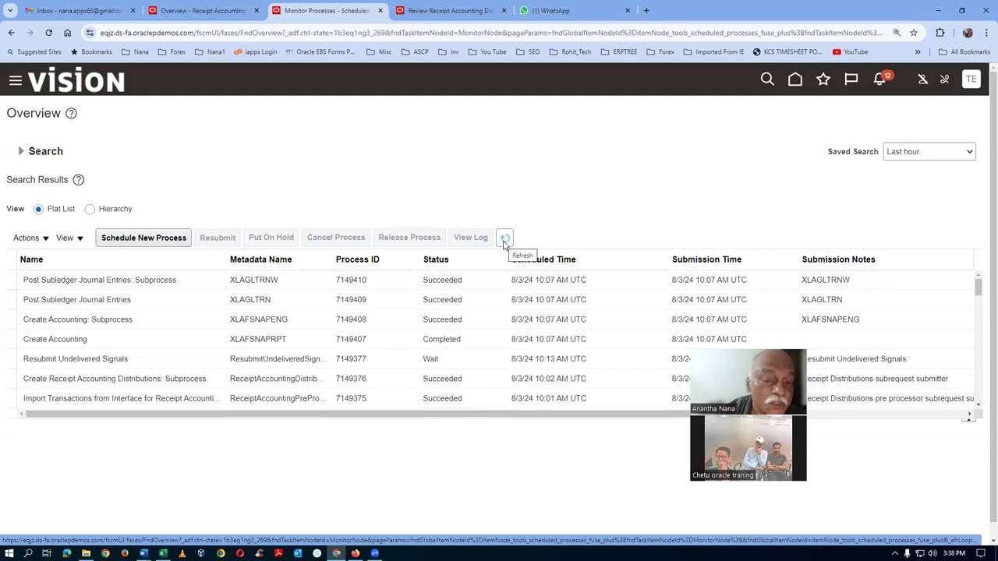
pyautogui.click(504, 240)
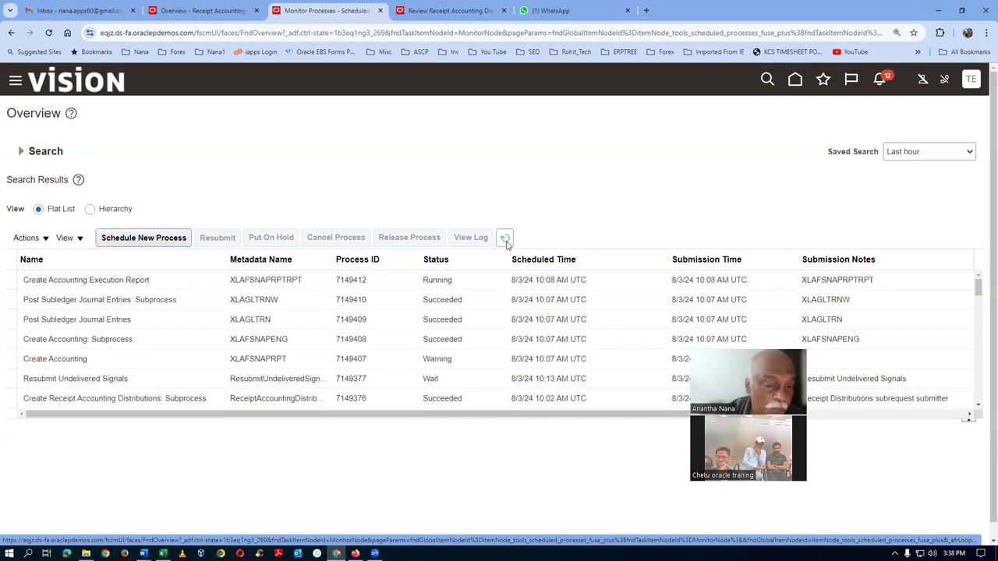
pyautogui.click(506, 240)
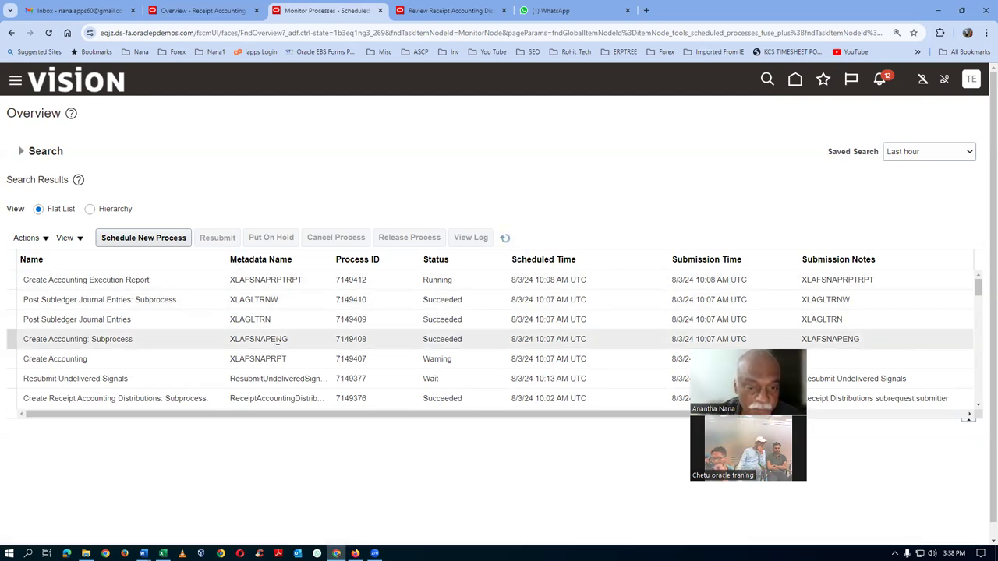
pyautogui.click(504, 240)
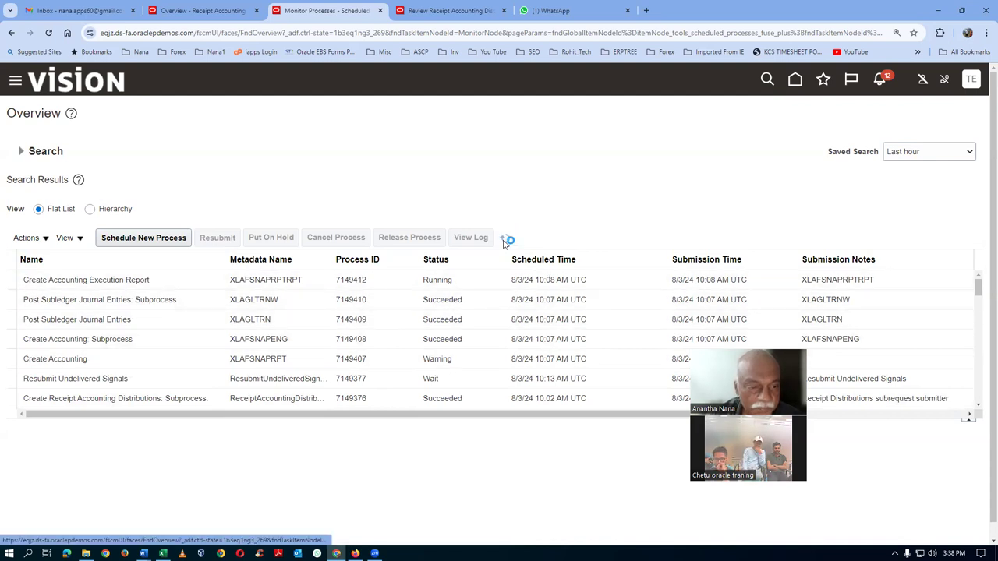
pyautogui.click(504, 240)
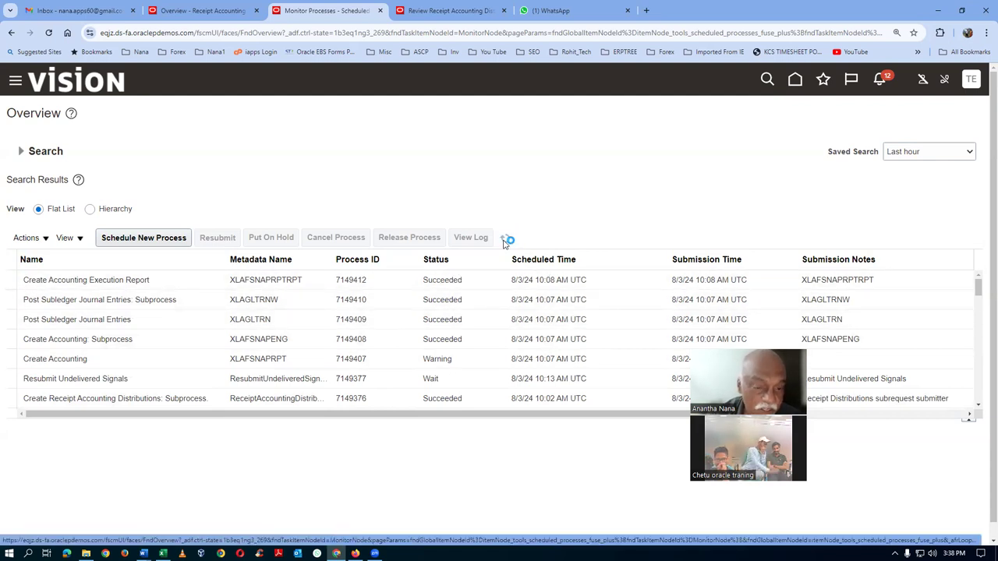
pyautogui.click(171, 289)
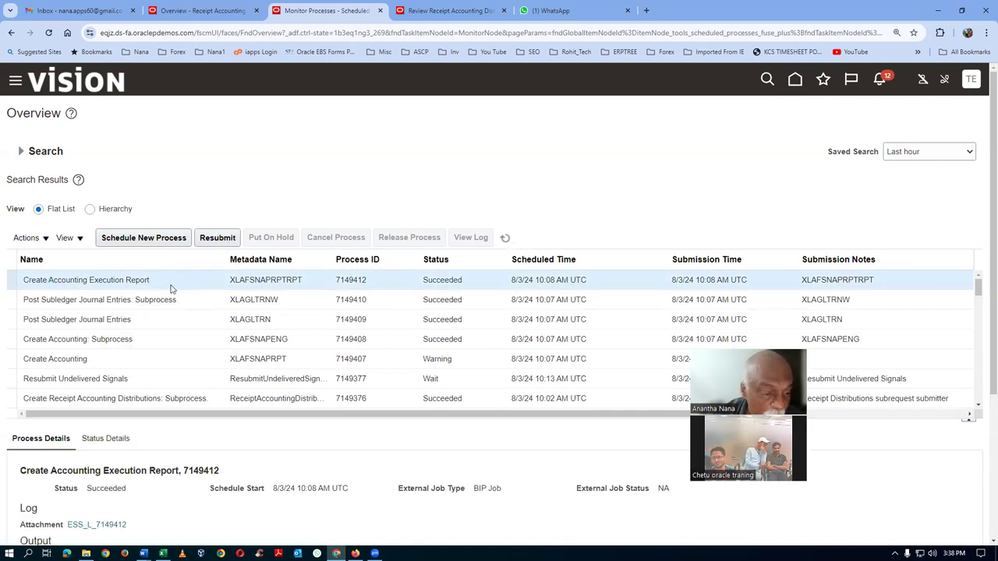
# Export execution report 7149412 output to PDF and open the downloaded file
pyautogui.scroll(-1, 219, 505)
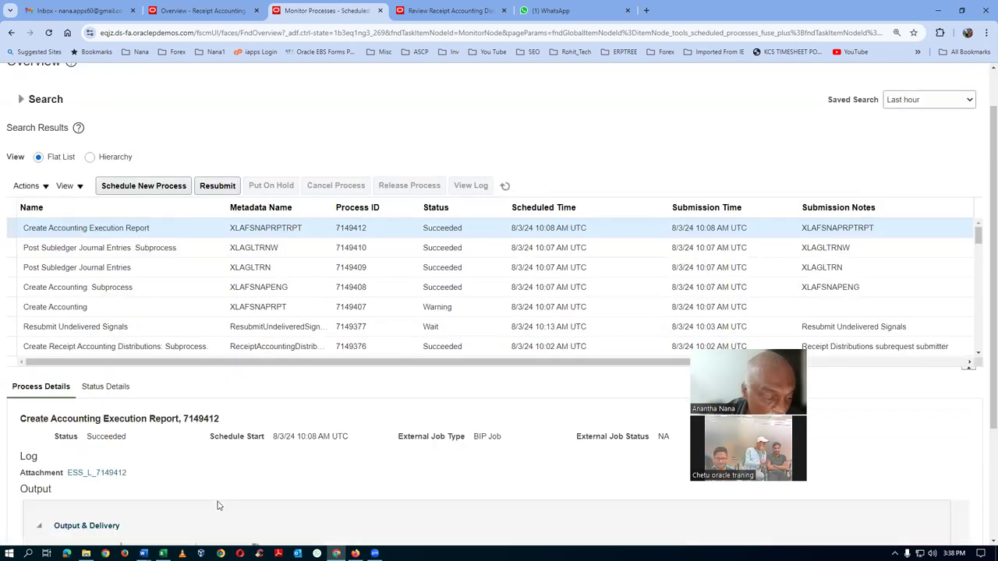
pyautogui.scroll(-1, 218, 505)
pyautogui.click(256, 498)
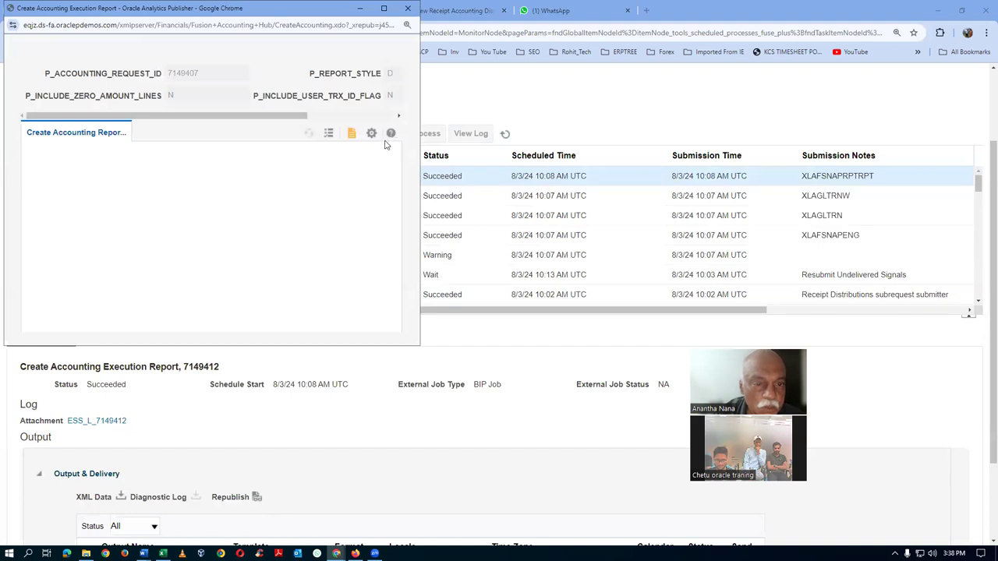
pyautogui.click(371, 133)
pyautogui.moveTo(367, 152)
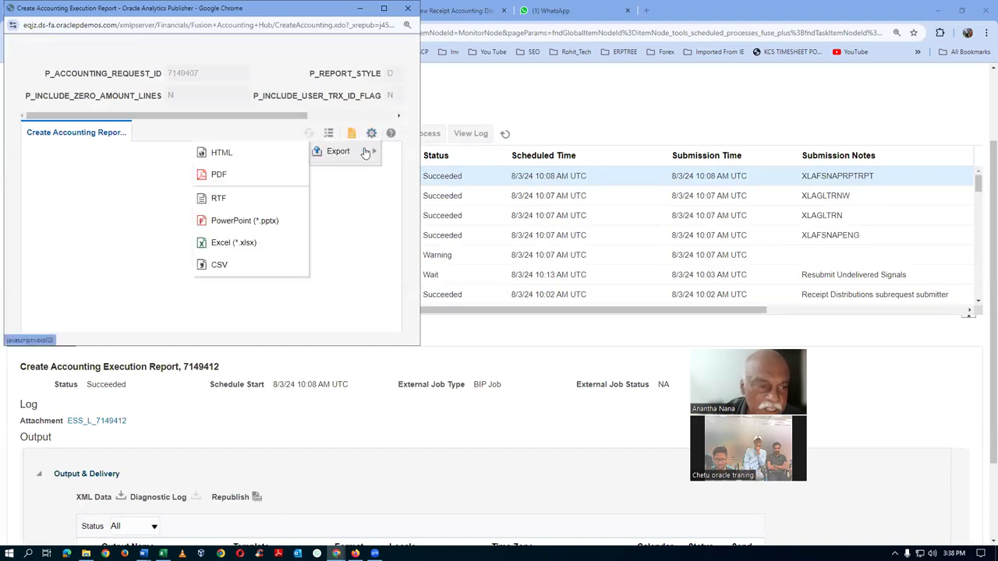
pyautogui.click(218, 175)
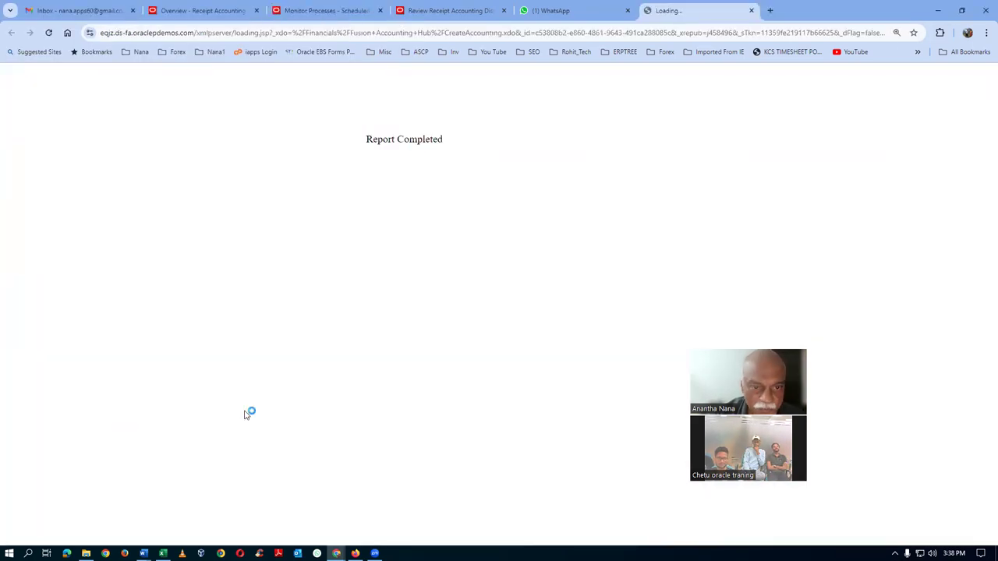
pyautogui.click(870, 62)
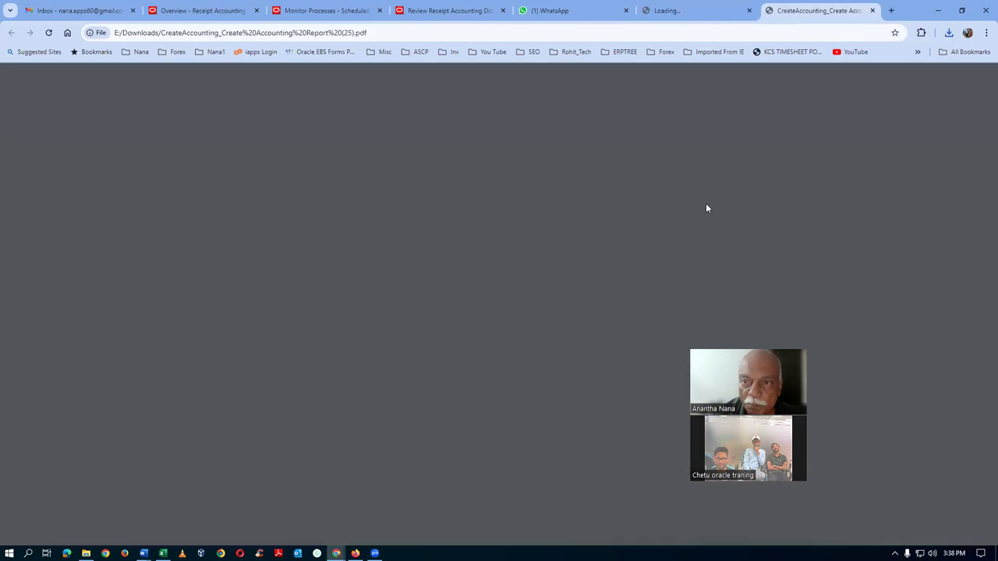
# Scroll the PDF to the Journal Entry Errors and close the report publisher window
pyautogui.scroll(-7, 563, 329)
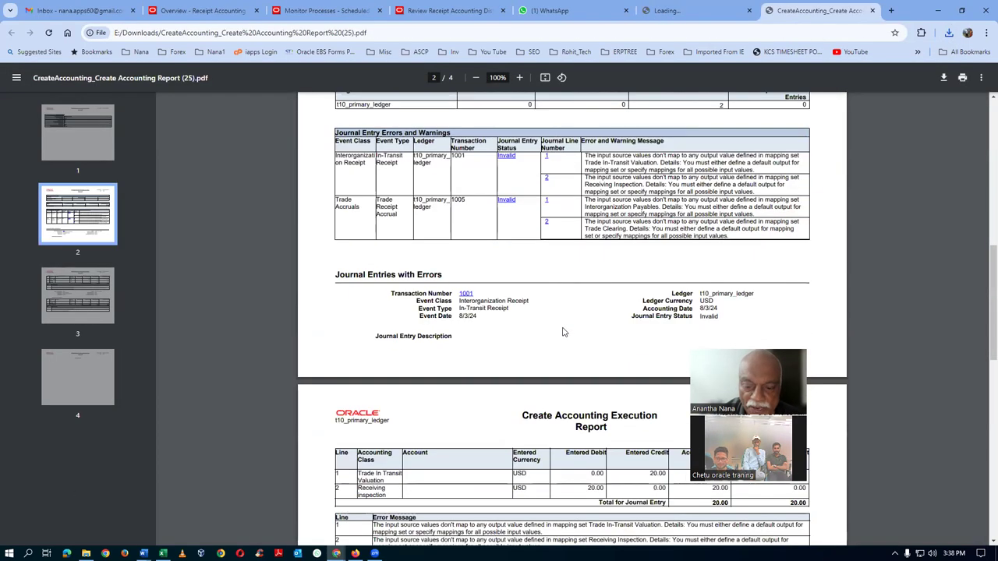
pyautogui.scroll(-4, 563, 332)
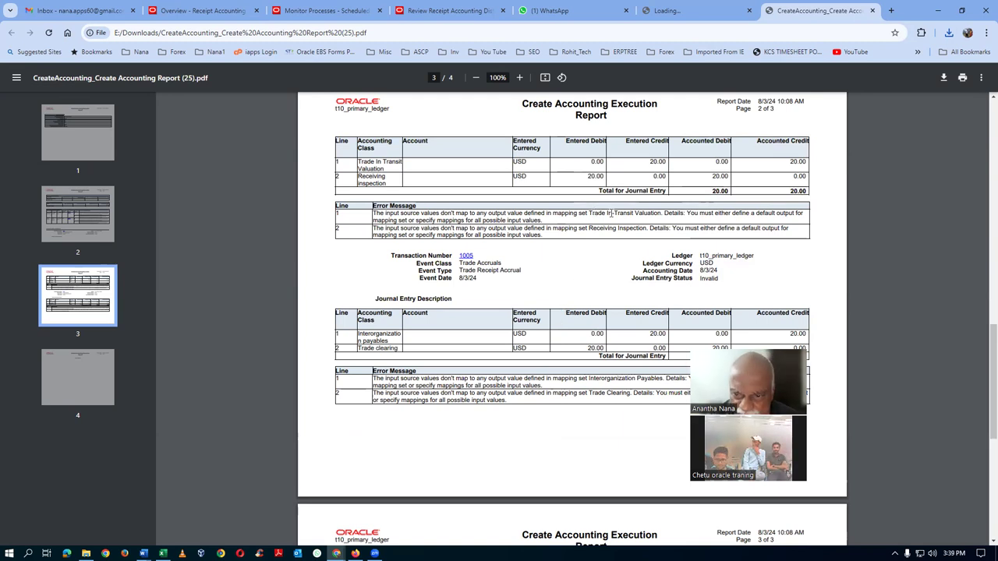
pyautogui.hotkey('alt', 'Tab')
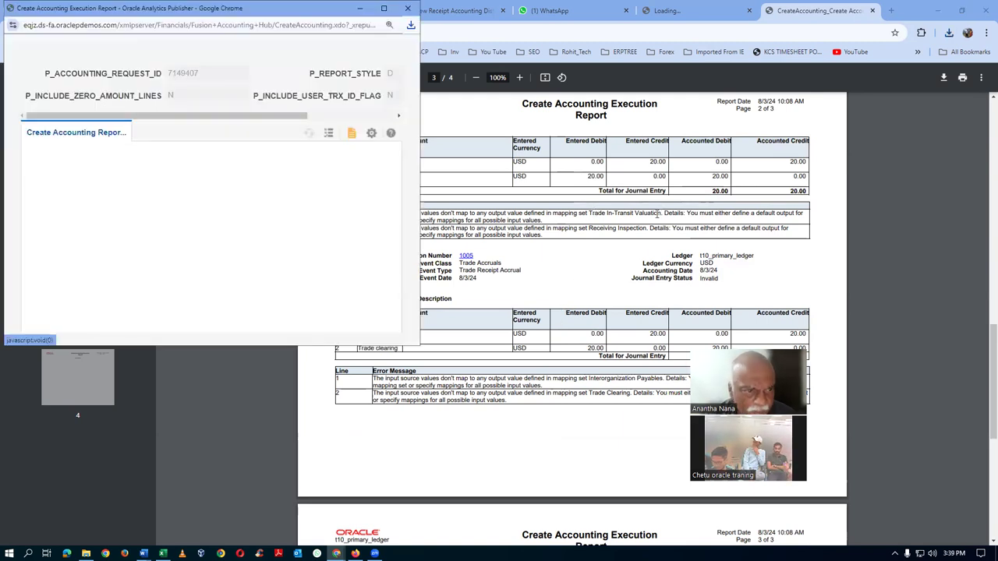
pyautogui.click(407, 8)
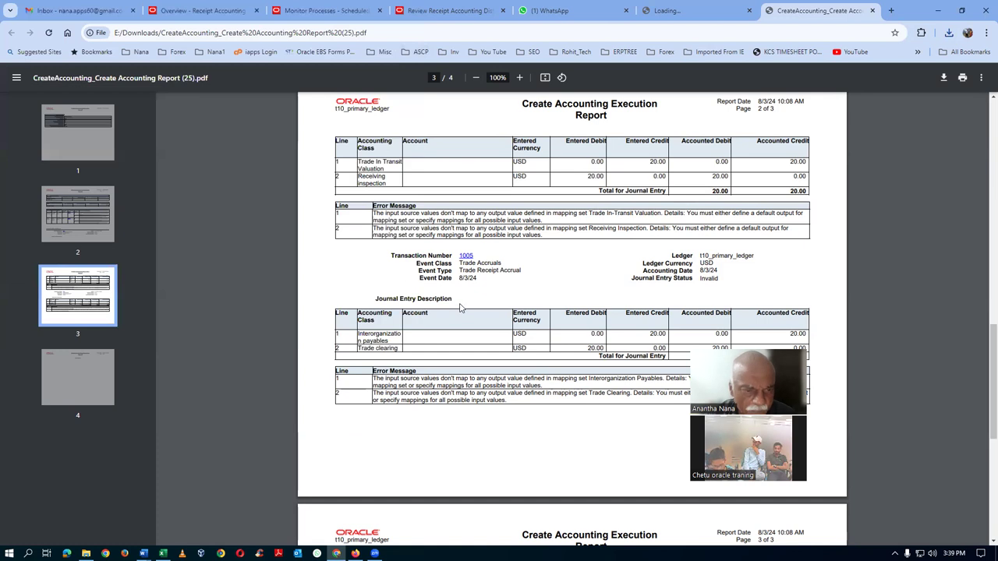
pyautogui.hotkey('alt', 'Tab')
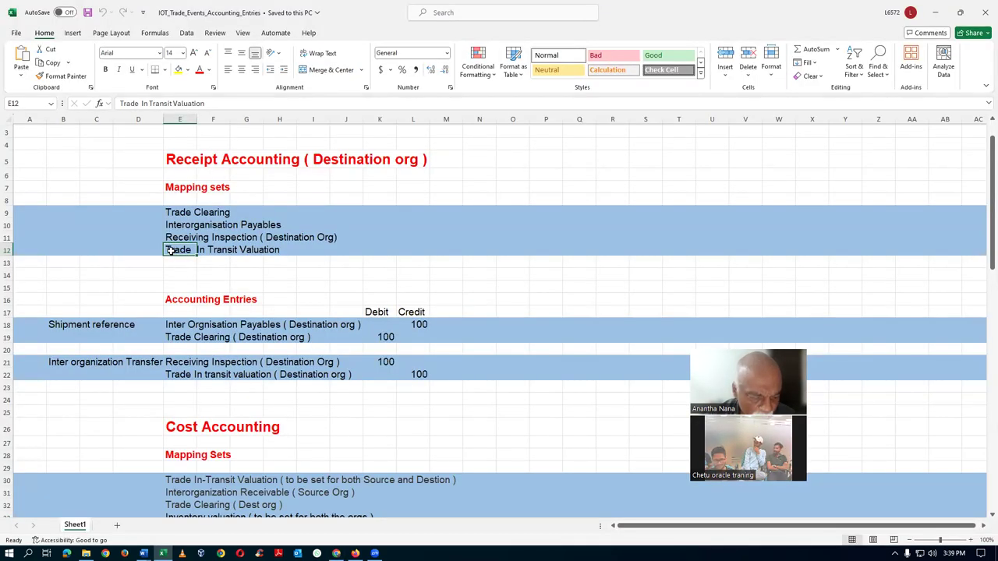
pyautogui.hotkey('alt', 'Tab')
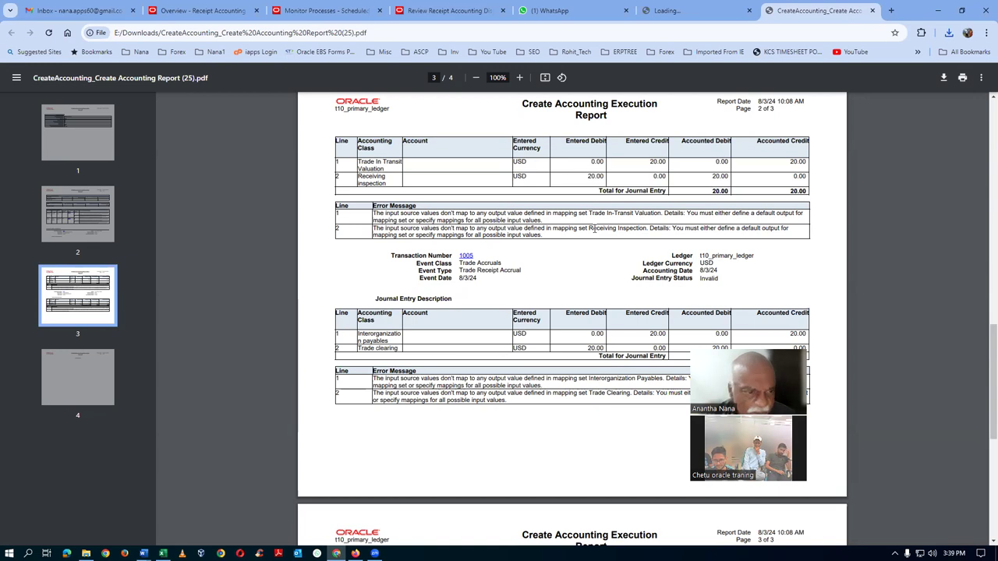
# Match the error-cited Receiving Inspection, Trade In Transit Valuation, Interorganisation Payables and Trade Clearing mapping sets in the workbook
pyautogui.hotkey('alt', 'Tab')
pyautogui.click(167, 237)
pyautogui.click(168, 251)
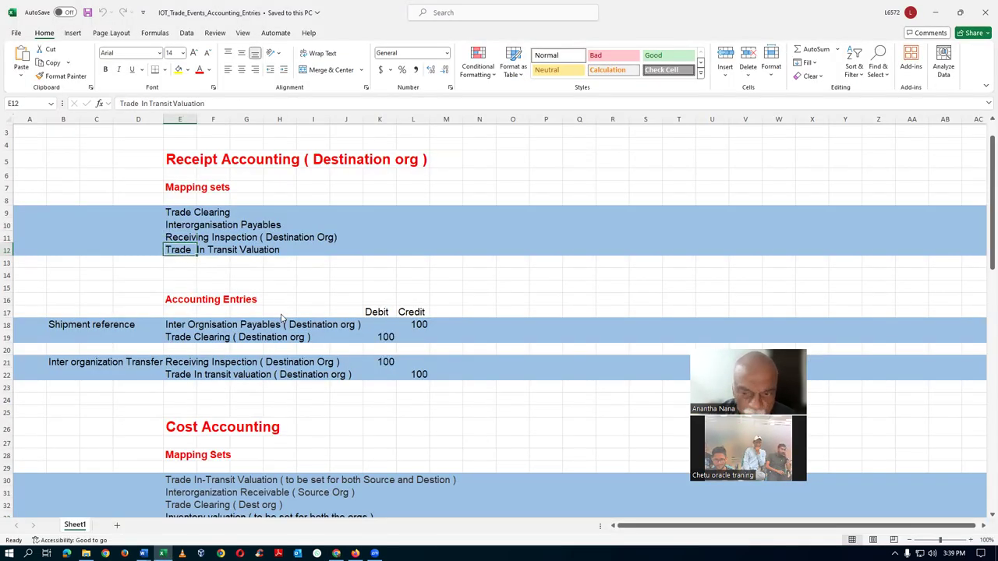
pyautogui.hotkey('alt', 'Tab')
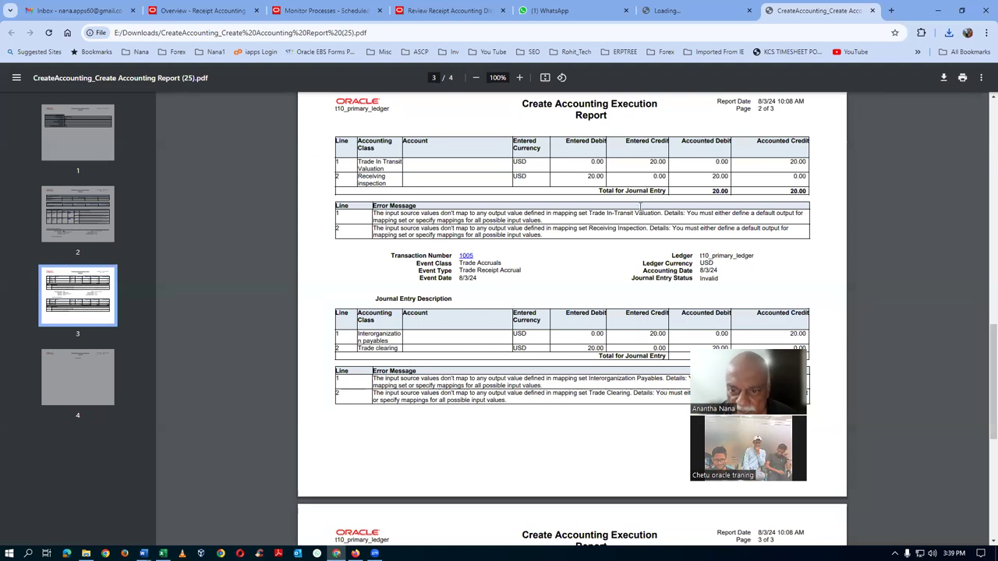
pyautogui.scroll(-4, 647, 232)
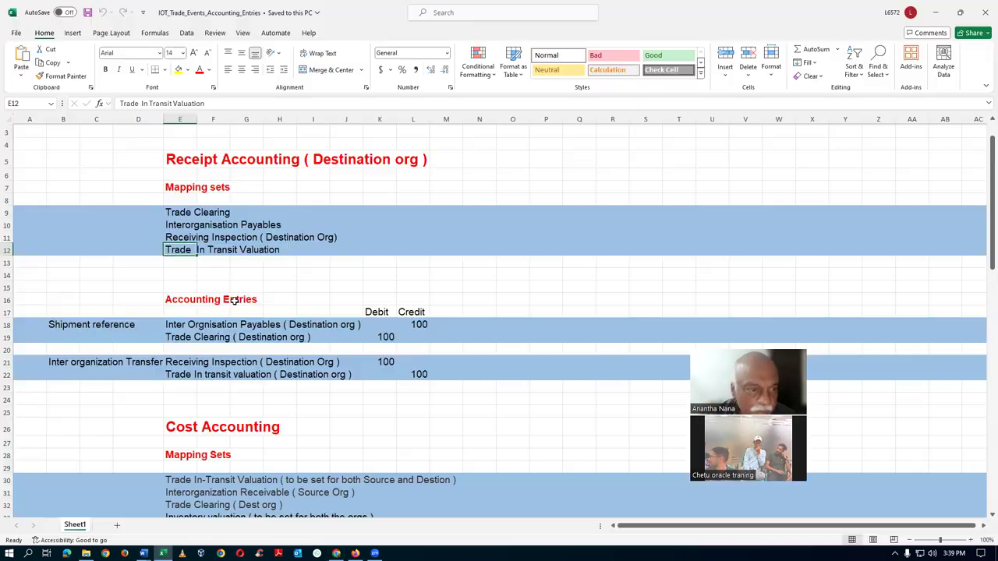
pyautogui.hotkey('alt', 'Tab')
pyautogui.click(168, 225)
pyautogui.click(169, 213)
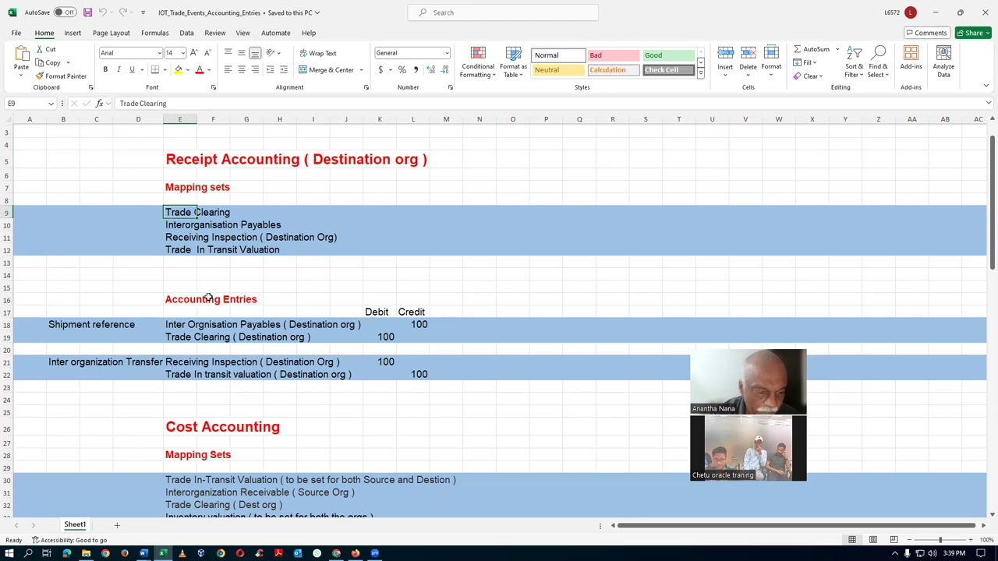
# Walk through the Payables, Trade Clearing and Receiving Inspection entries in cells E18–E23
pyautogui.scroll(-1, 209, 299)
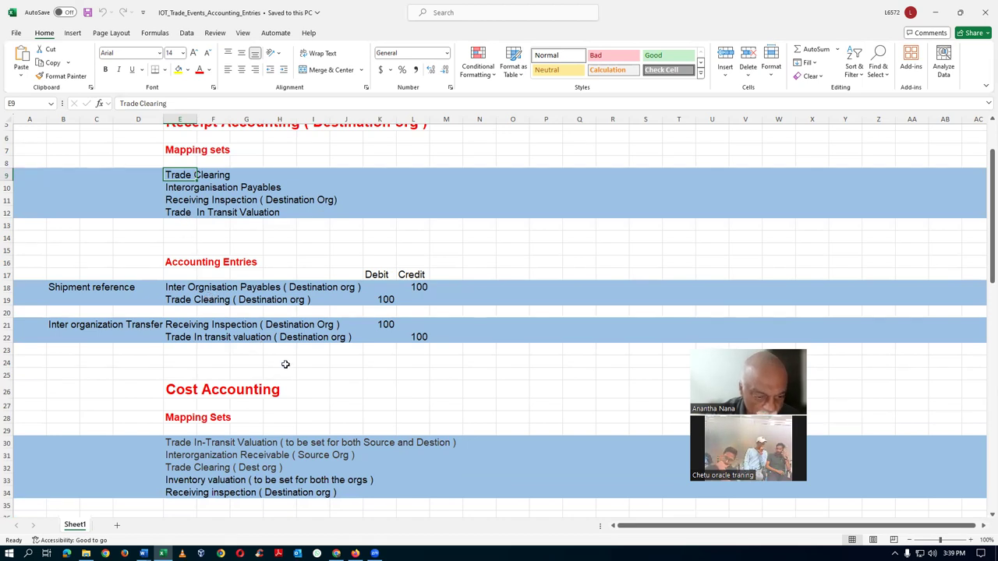
pyautogui.scroll(-1, 284, 366)
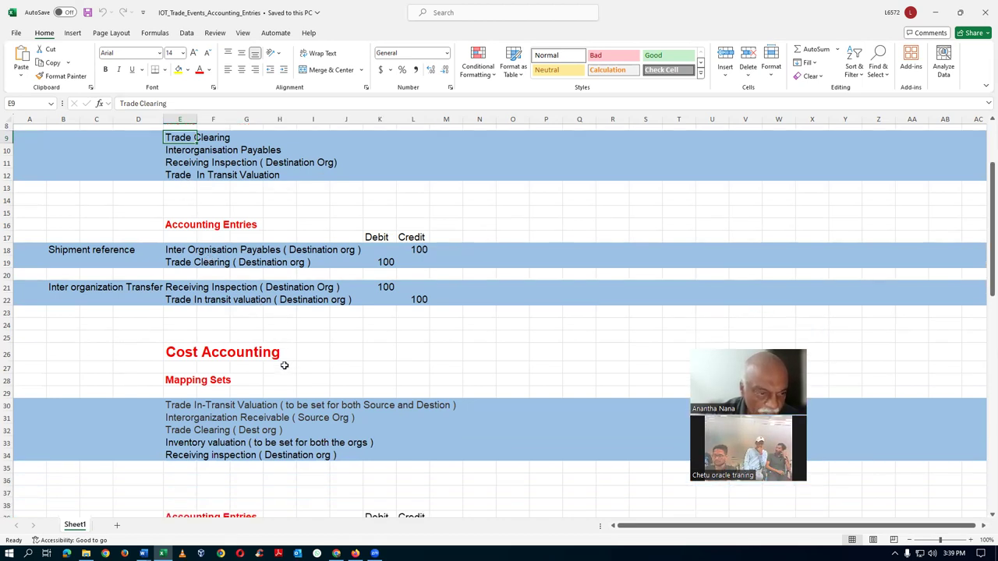
pyautogui.scroll(1, 284, 366)
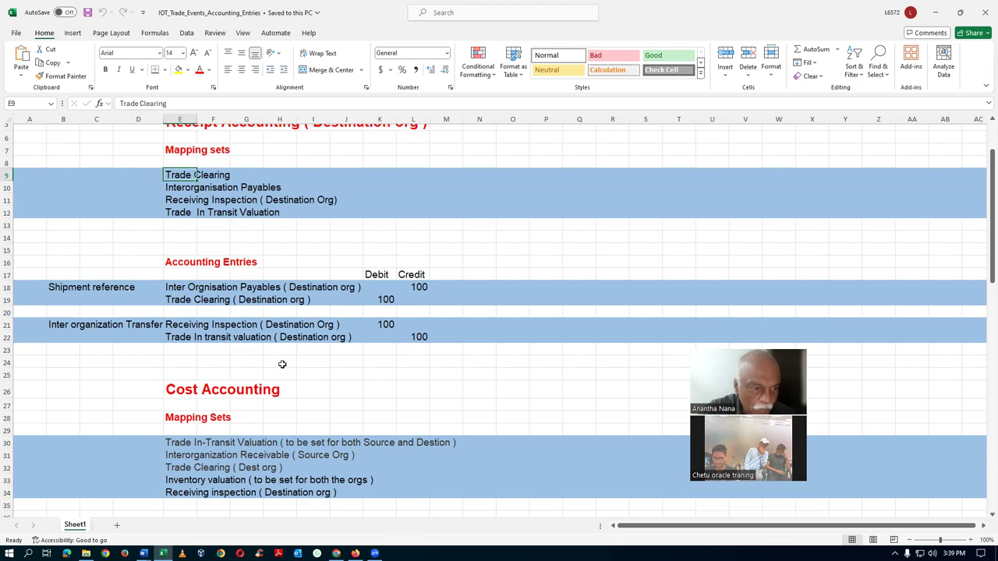
pyautogui.click(173, 288)
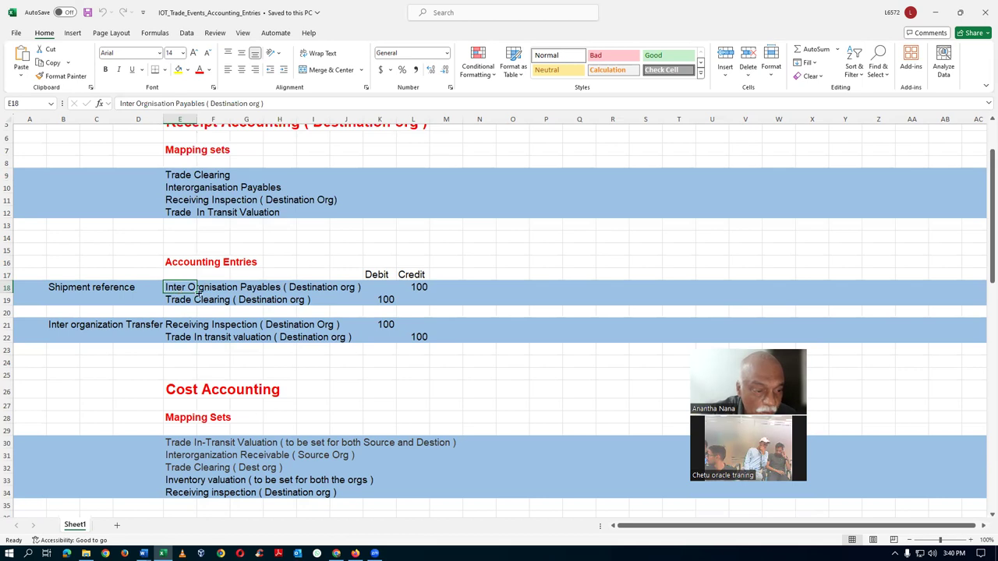
pyautogui.click(194, 299)
pyautogui.click(184, 287)
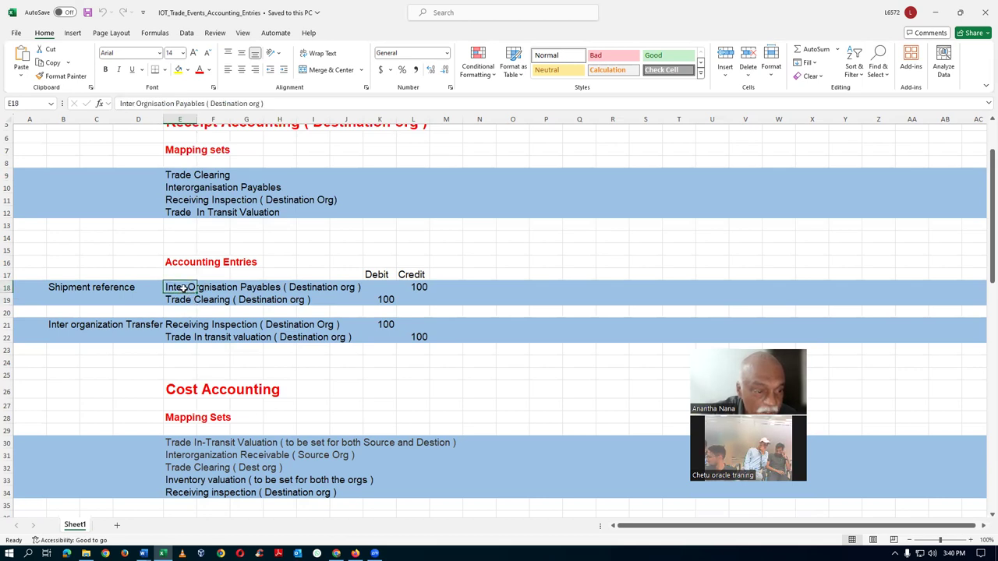
pyautogui.click(185, 325)
pyautogui.click(174, 349)
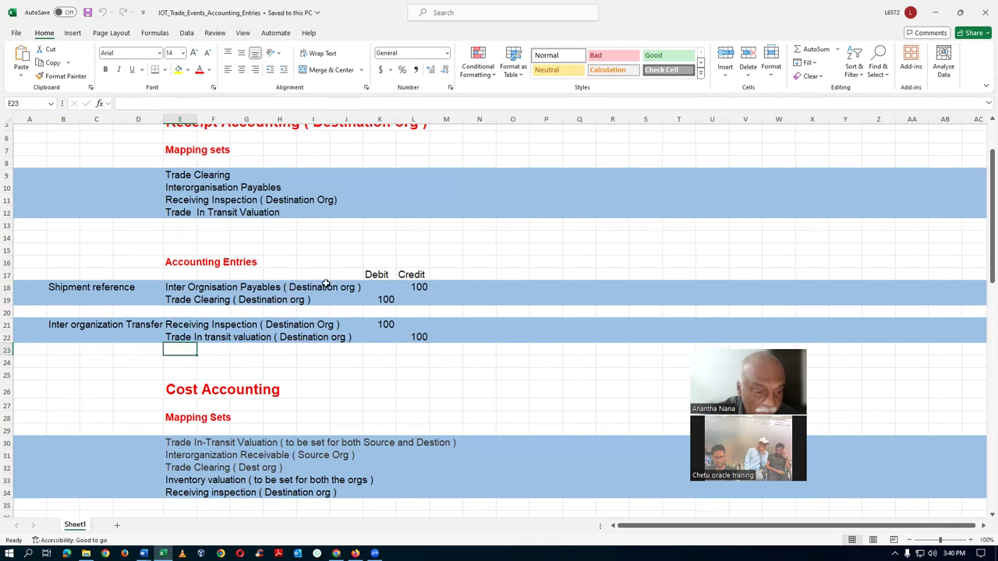
pyautogui.click(310, 358)
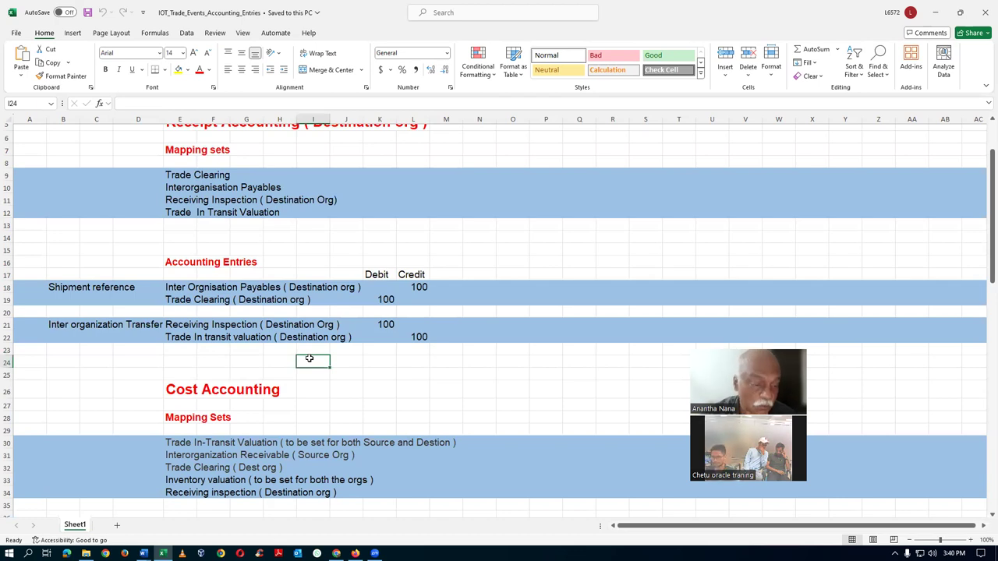
pyautogui.hotkey('alt', 'Tab')
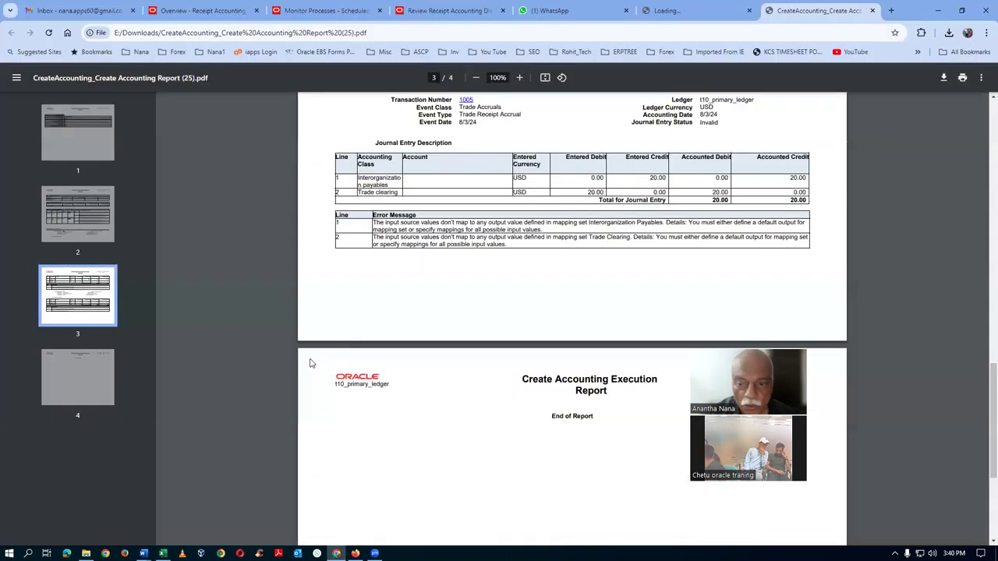
# Mark the Trade In-Transit Valuation, Receiving Inspection, Interorganization Payables and Trade Clearing mapping set names in the report
pyautogui.scroll(2, 670, 231)
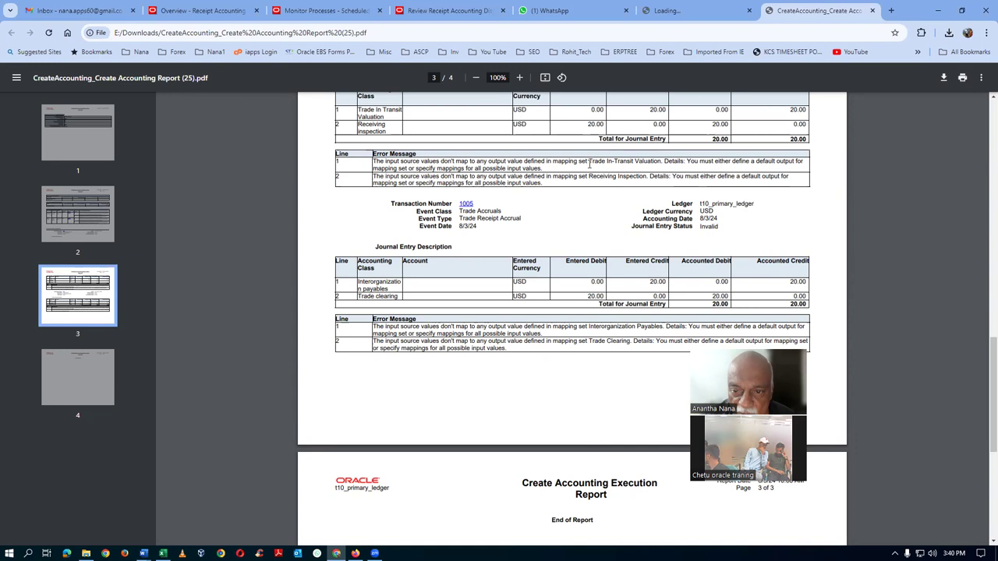
pyautogui.moveTo(589, 164); pyautogui.dragTo(661, 164)
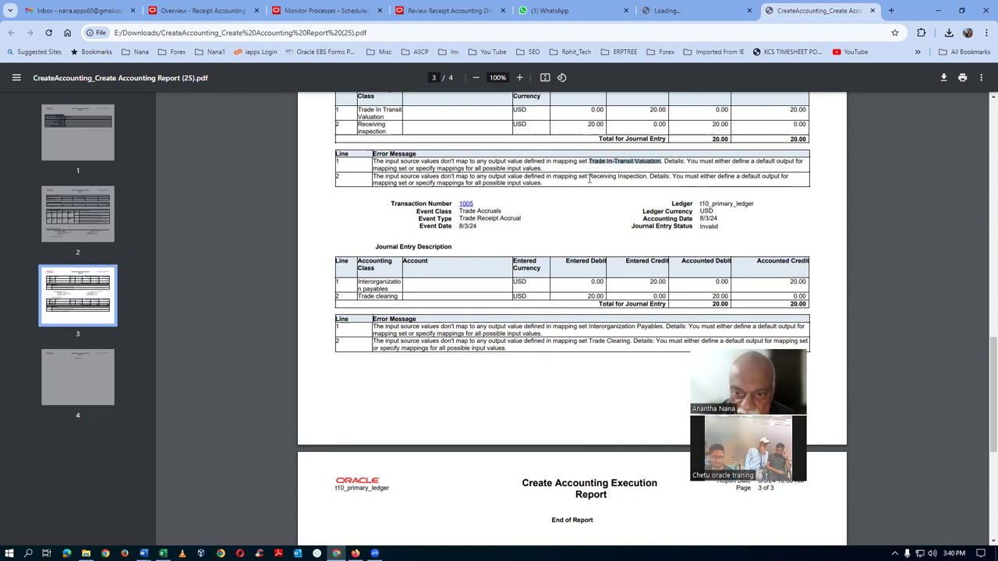
pyautogui.moveTo(587, 178); pyautogui.dragTo(646, 178)
pyautogui.moveTo(590, 328); pyautogui.dragTo(655, 328)
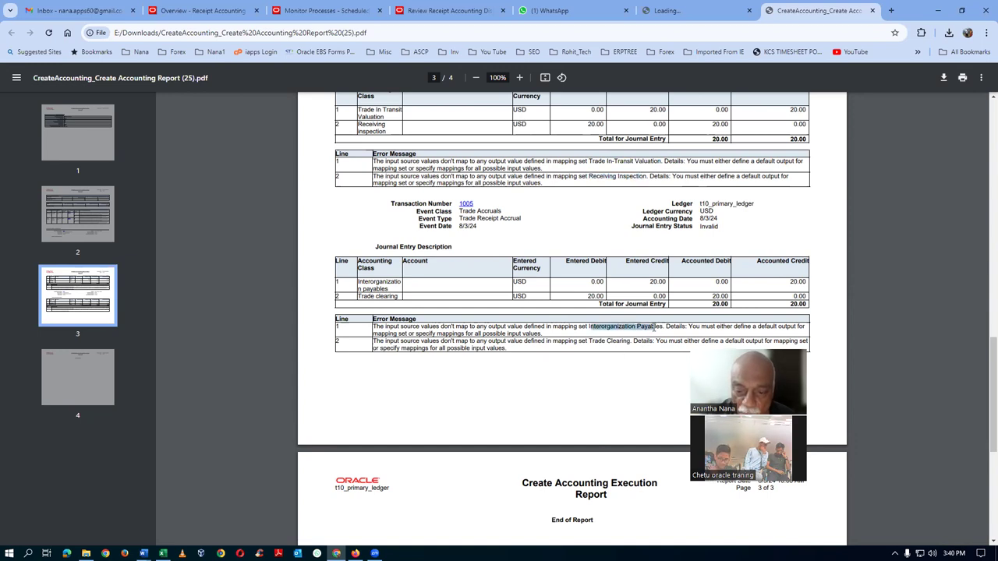
pyautogui.moveTo(590, 343); pyautogui.dragTo(623, 341)
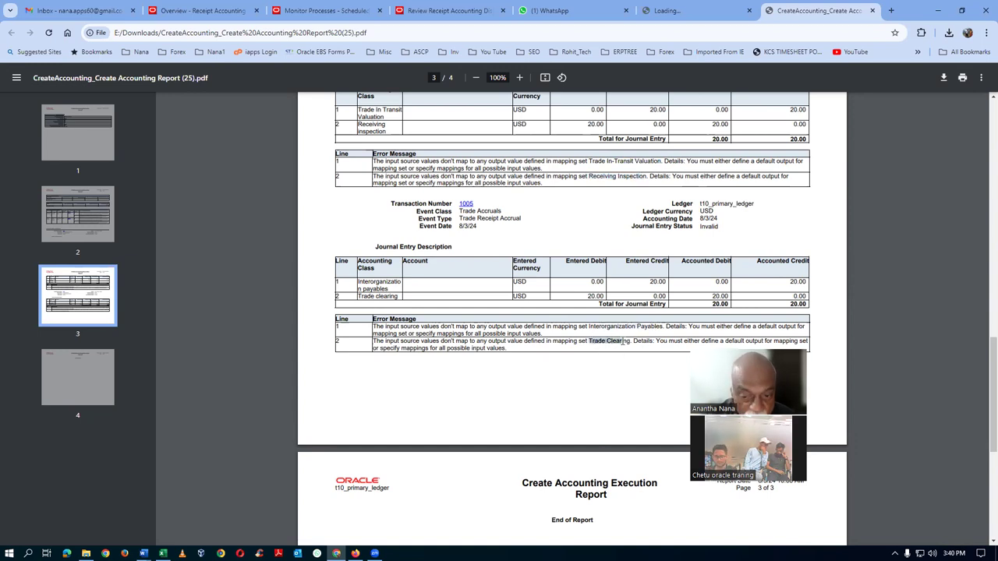
pyautogui.click(609, 405)
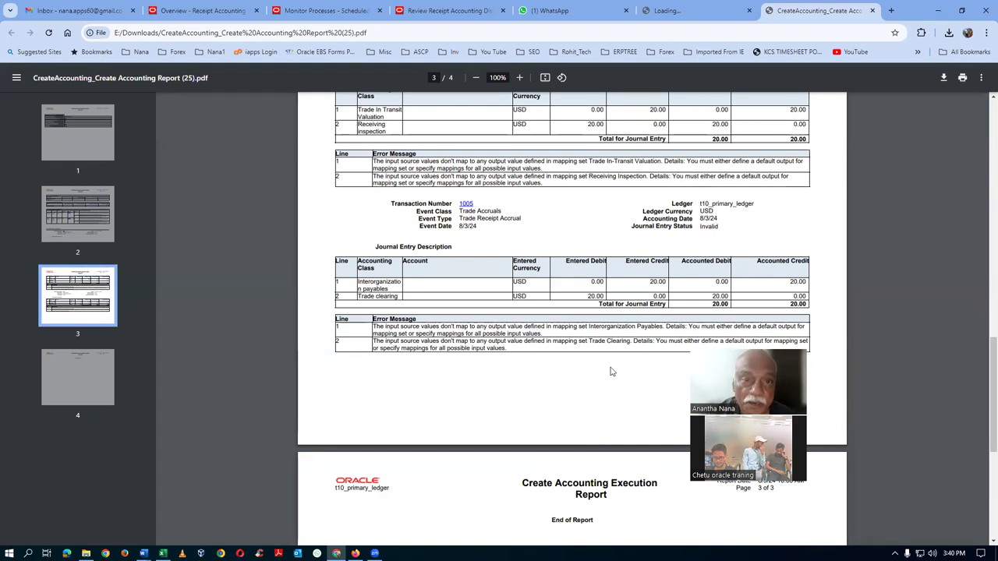
pyautogui.click(327, 11)
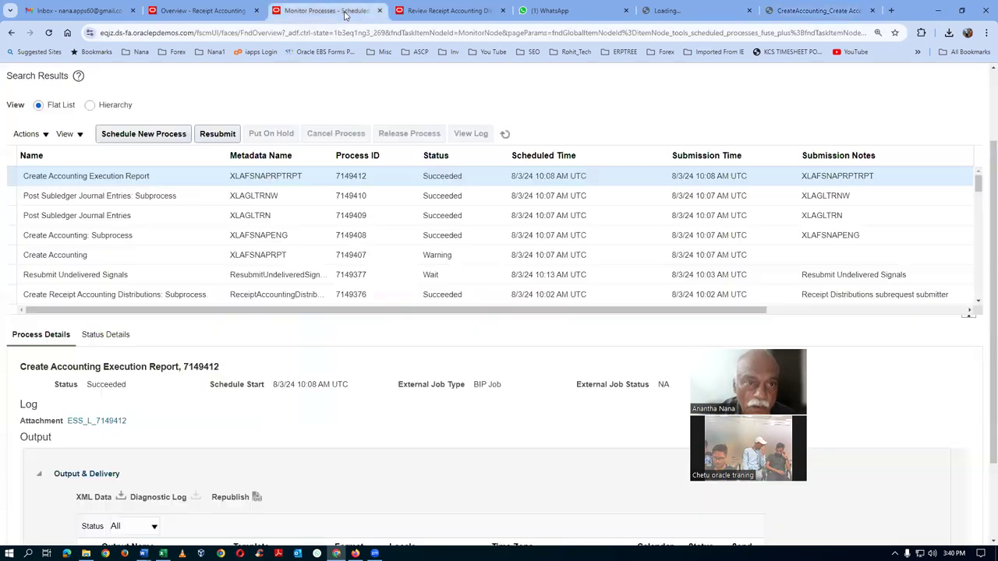
# Duplicate the Monitor Processes tab, then return to Review Receipt Accounting Distributions
pyautogui.rightClick(346, 14)
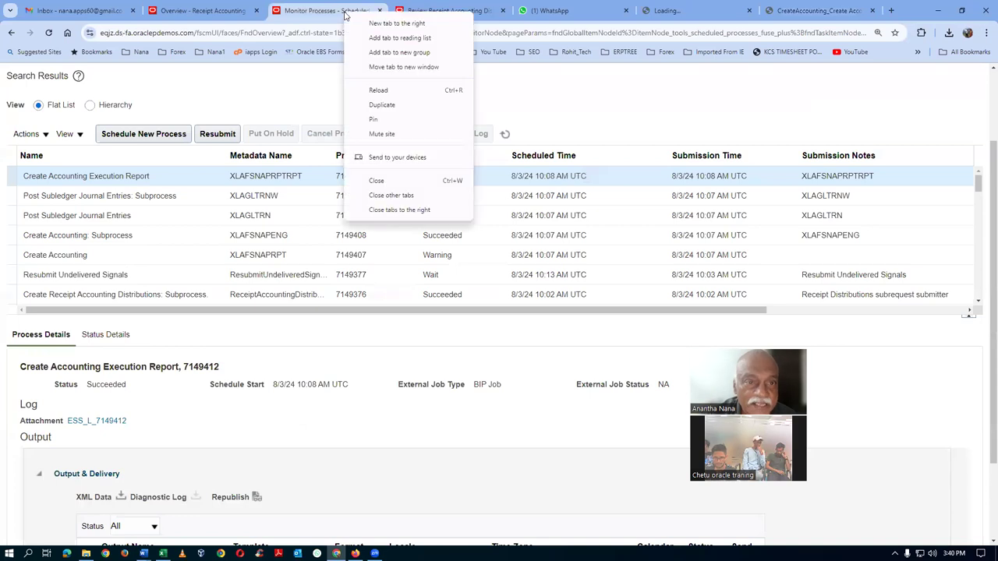
pyautogui.click(386, 102)
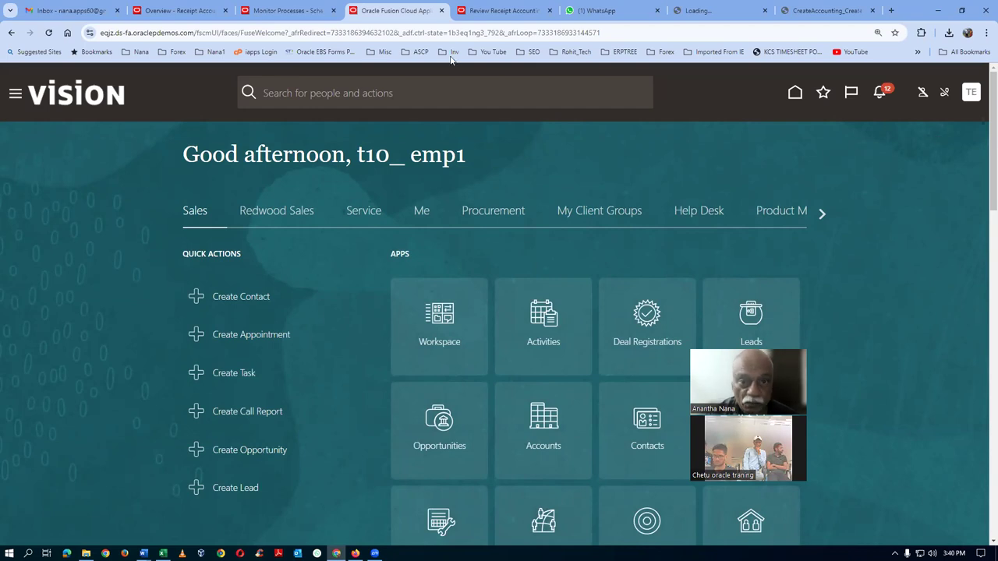
pyautogui.click(499, 11)
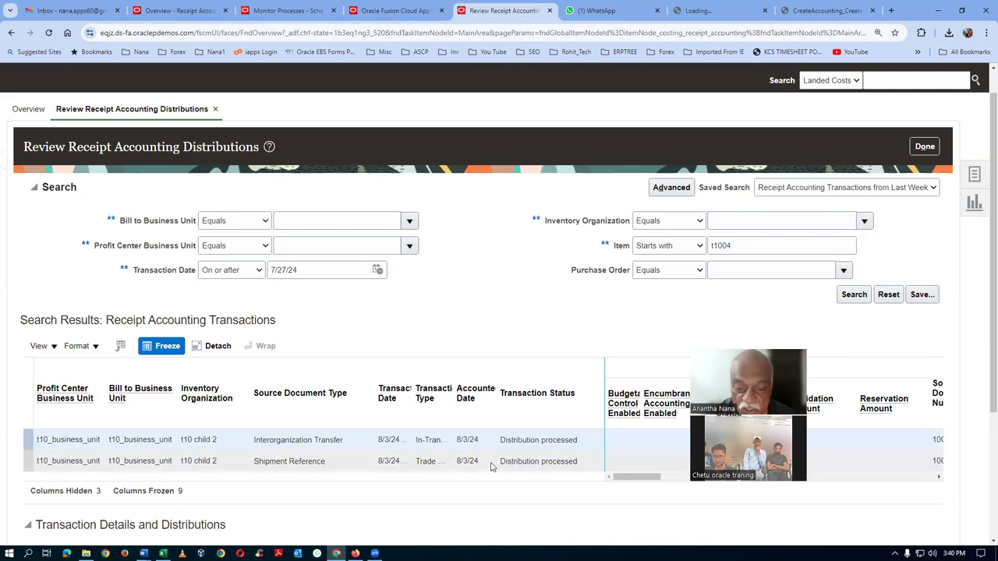
# Rerun the receipt accounting search and expand the error messages on journal lines 1 and 2
pyautogui.click(853, 294)
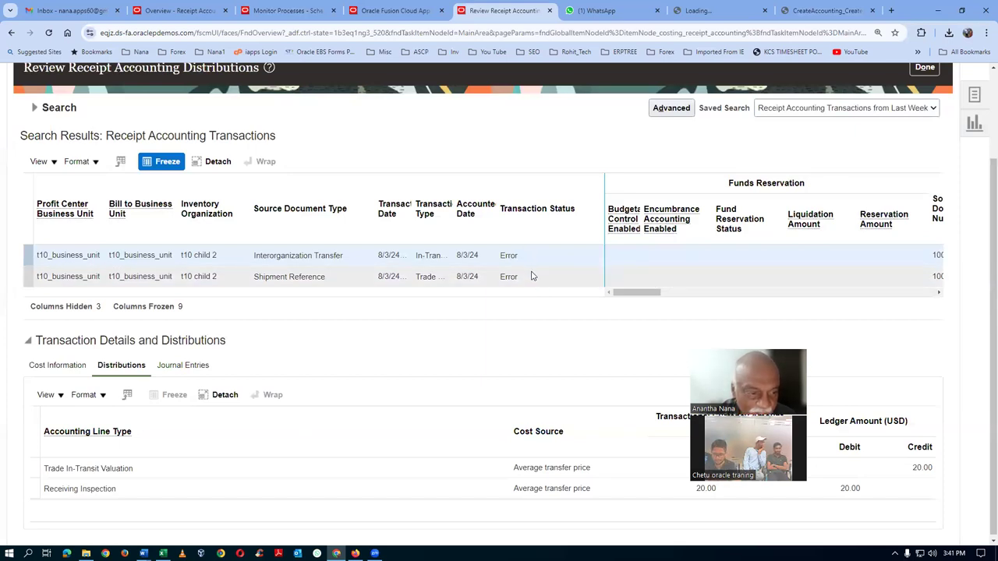
pyautogui.click(188, 368)
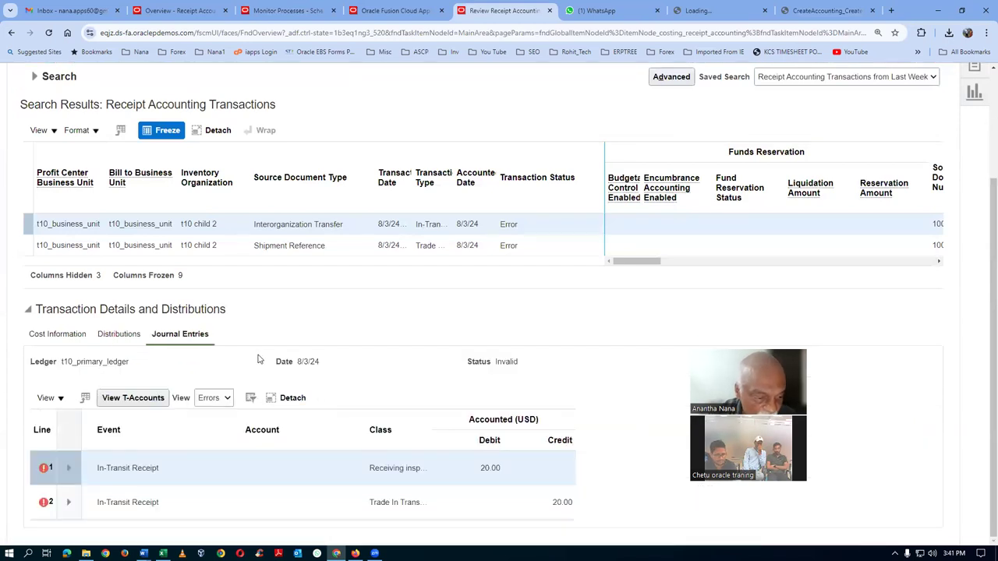
pyautogui.click(98, 466)
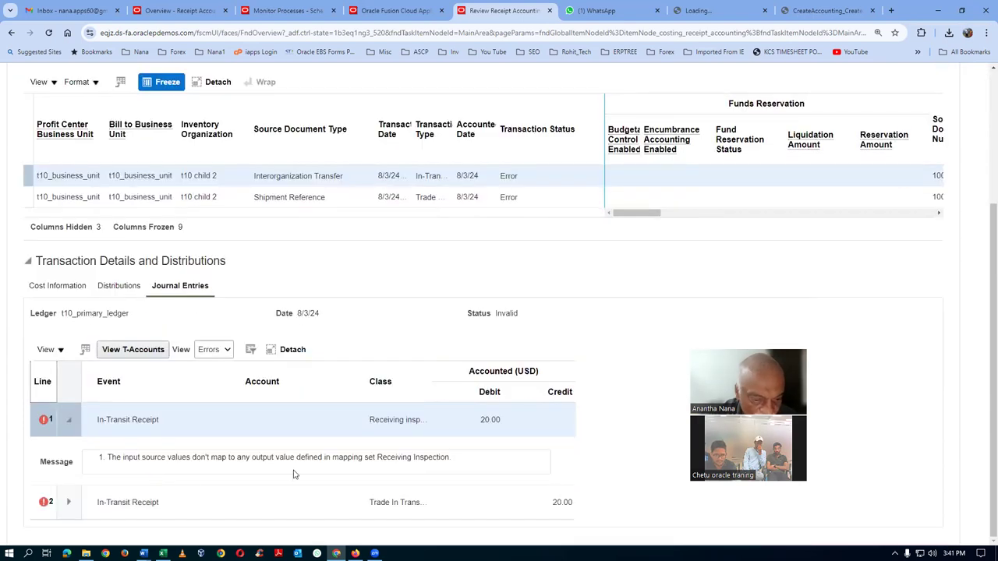
pyautogui.click(68, 502)
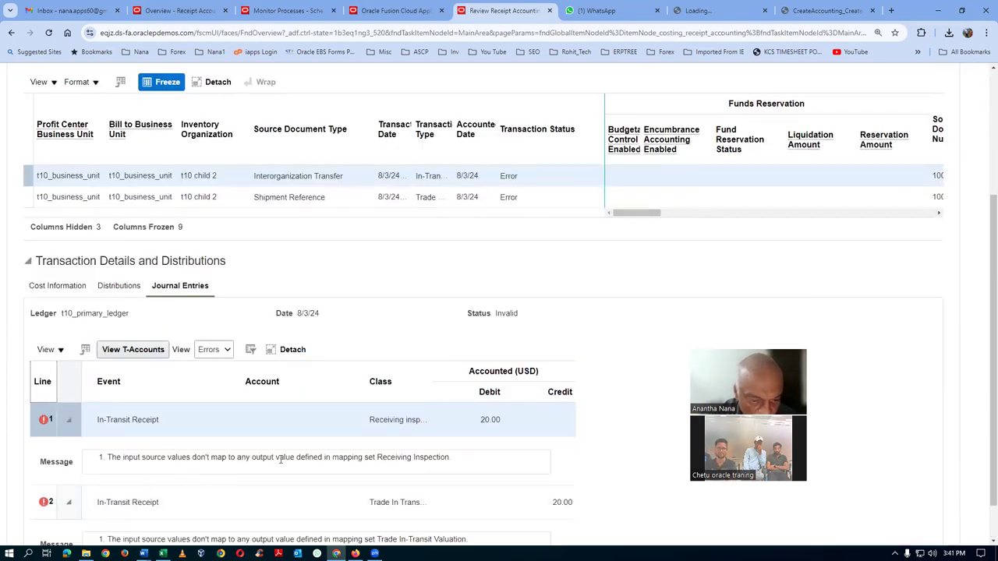
pyautogui.scroll(-1, 281, 460)
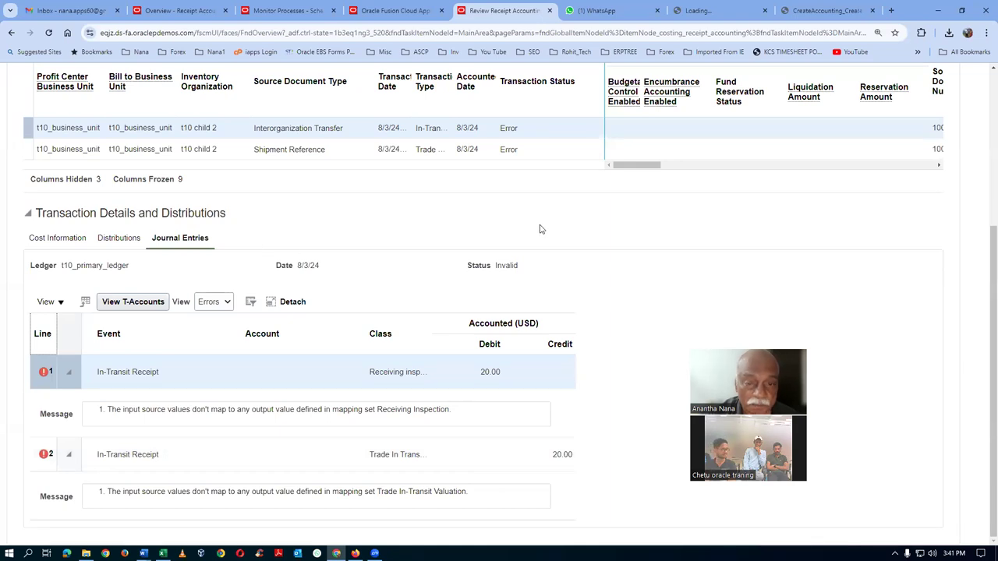
pyautogui.scroll(2, 540, 228)
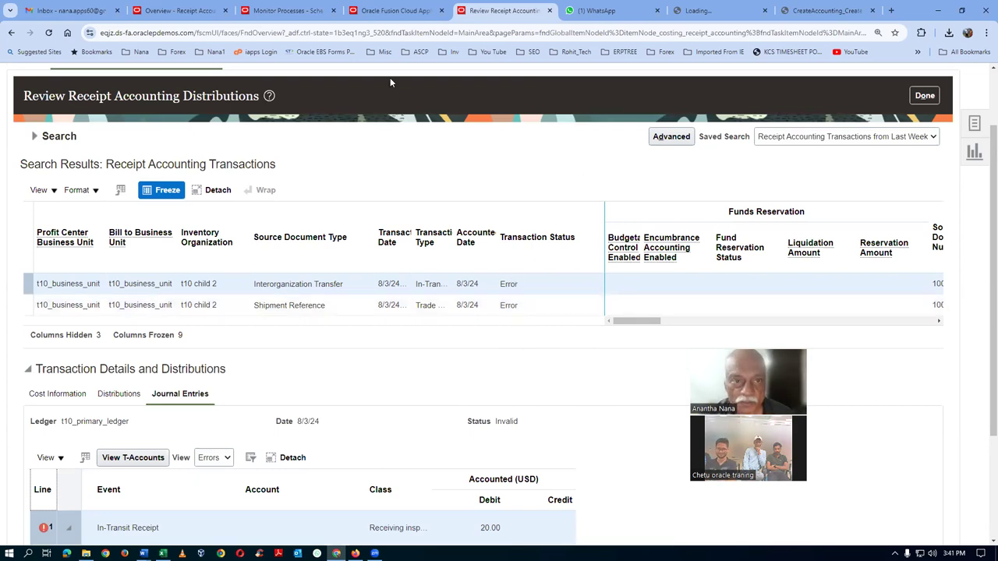
pyautogui.rightClick(508, 14)
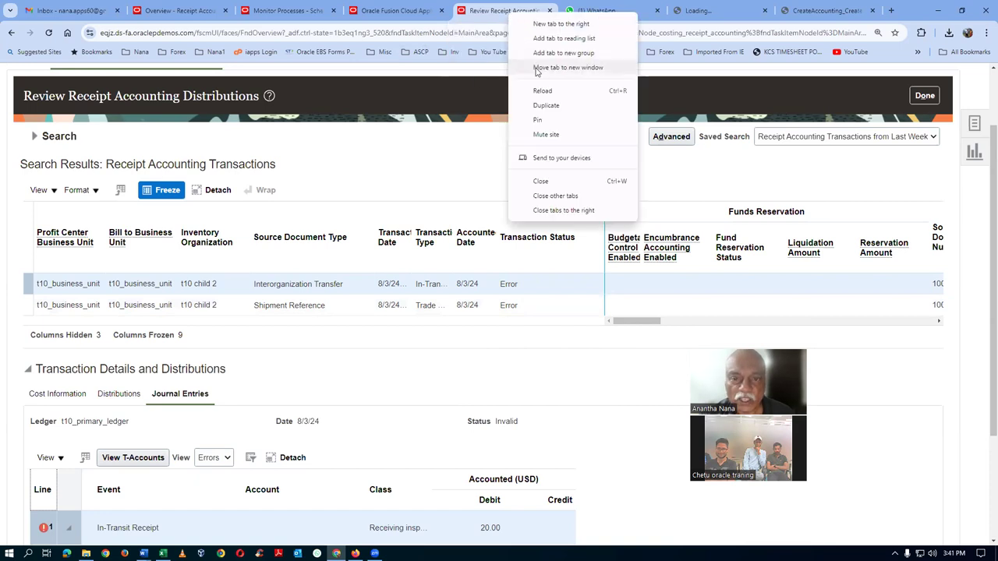
# Duplicate the Review tab and open Setup and Maintenance for Manufacturing and Supply Chain Materials Management
pyautogui.click(543, 107)
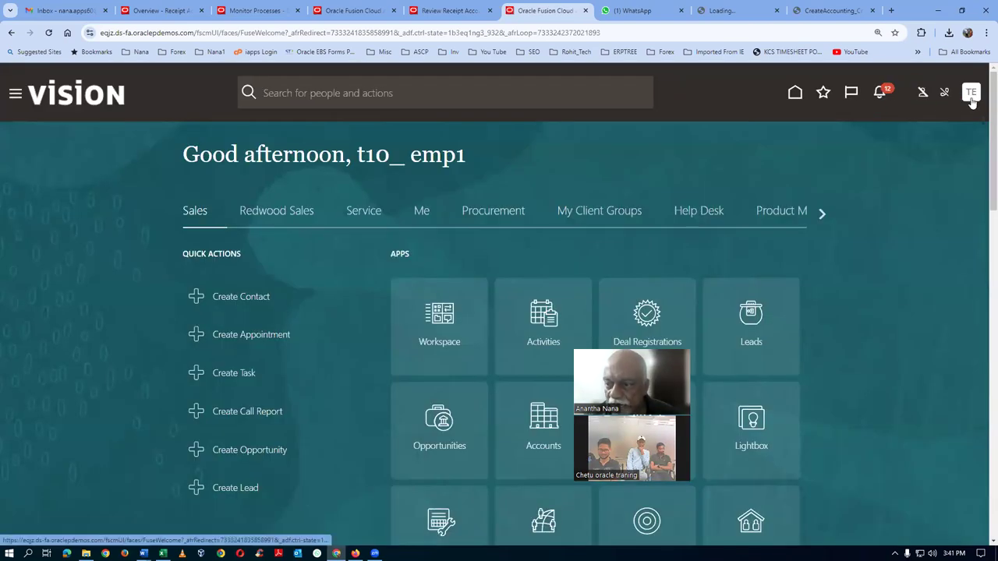
pyautogui.click(971, 94)
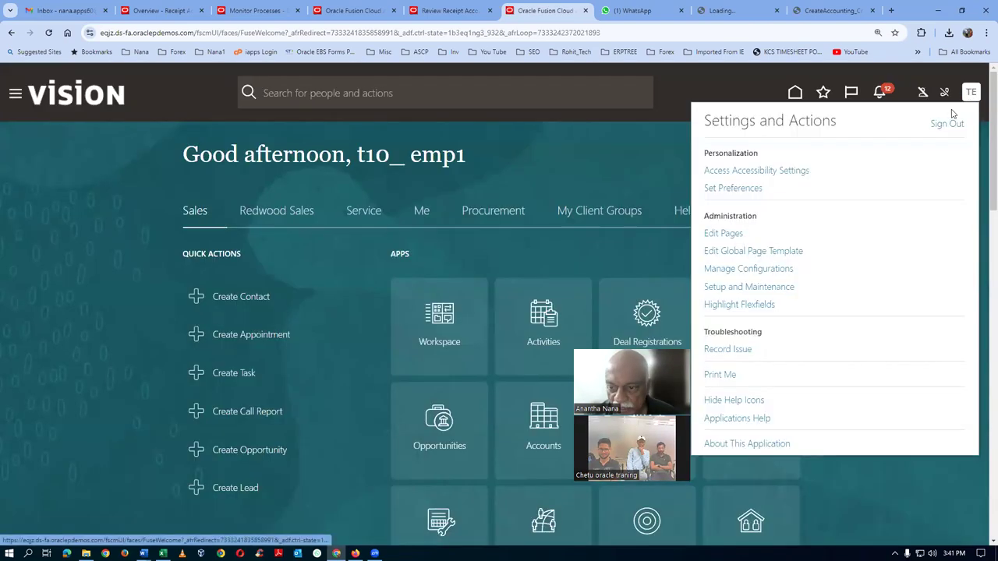
pyautogui.click(770, 288)
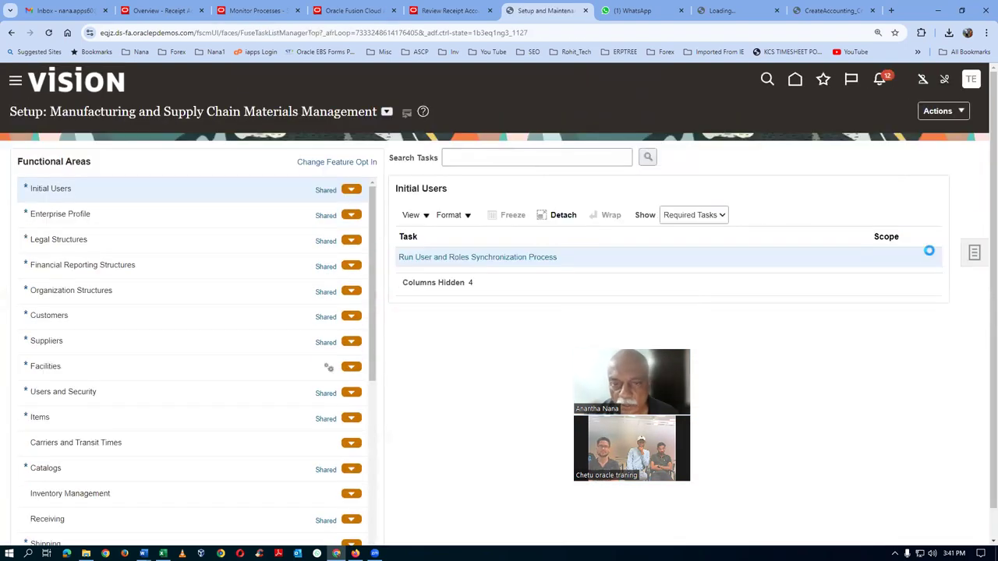
pyautogui.moveTo(94, 113); pyautogui.dragTo(297, 113)
# Try a 'man%map' setup task search, clear it, and return to the Excel workbook
pyautogui.click(476, 158)
pyautogui.write('man%ma')
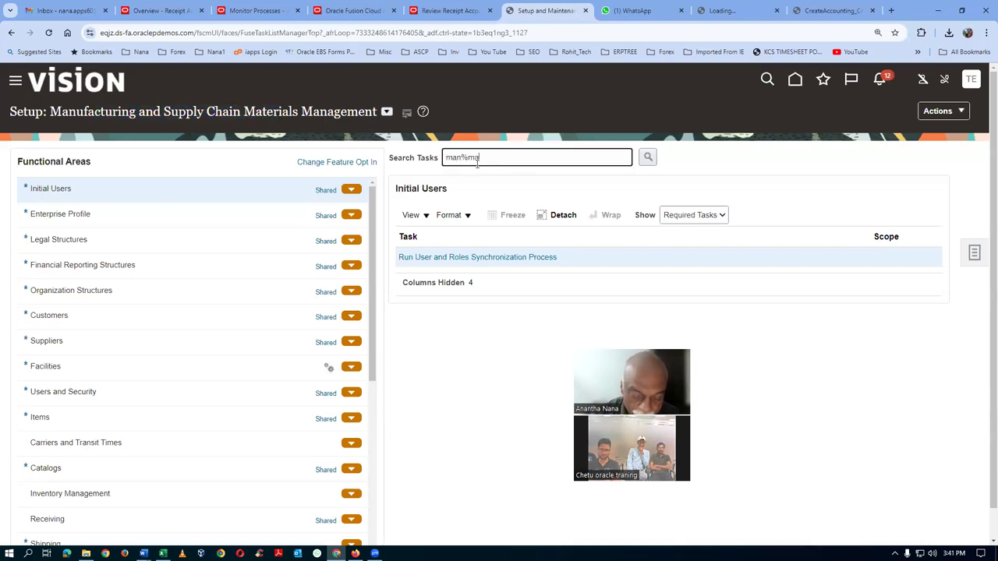
pyautogui.write('p')
pyautogui.press('BackSpace')
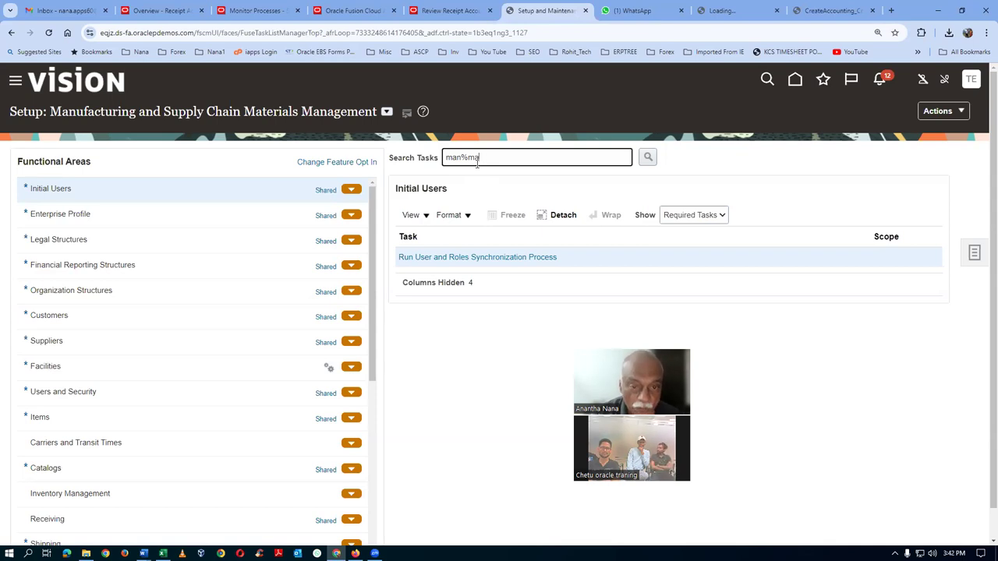
pyautogui.press('BackSpace')
pyautogui.press('BackSpace')
pyautogui.press('BackSpace')
pyautogui.press('BackSpace')
pyautogui.hotkey('alt', 'Tab')
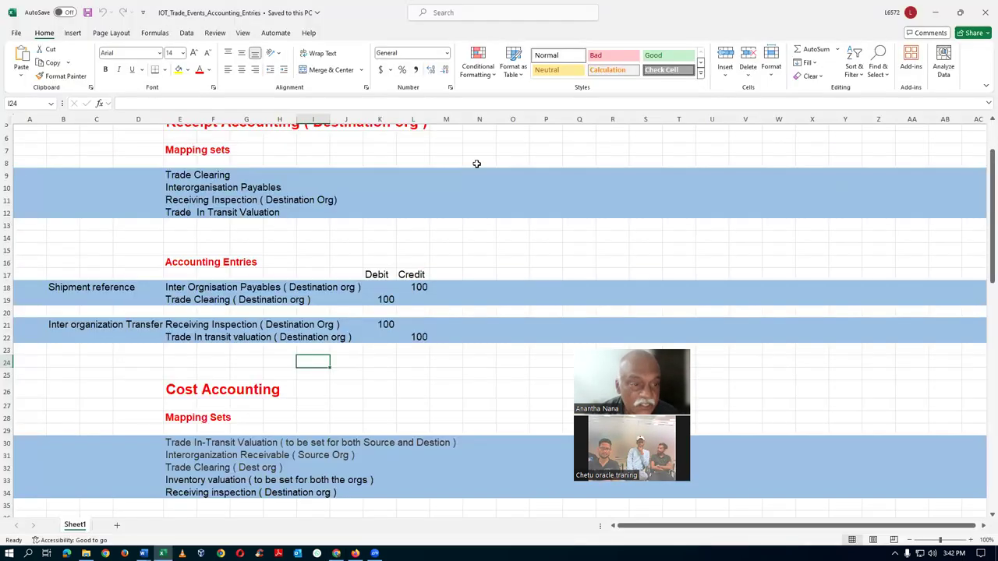
pyautogui.click(178, 390)
pyautogui.scroll(2, 205, 234)
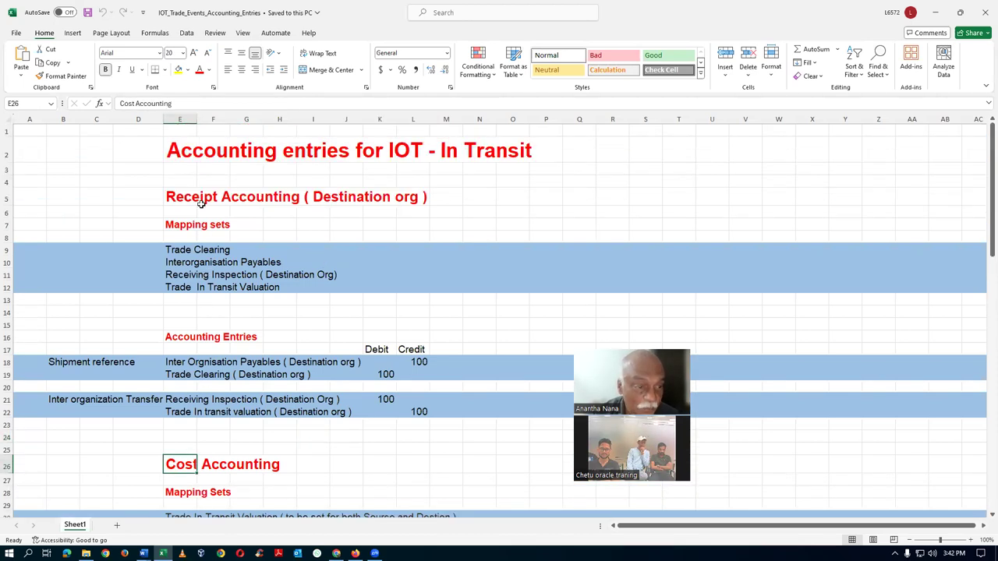
pyautogui.click(185, 198)
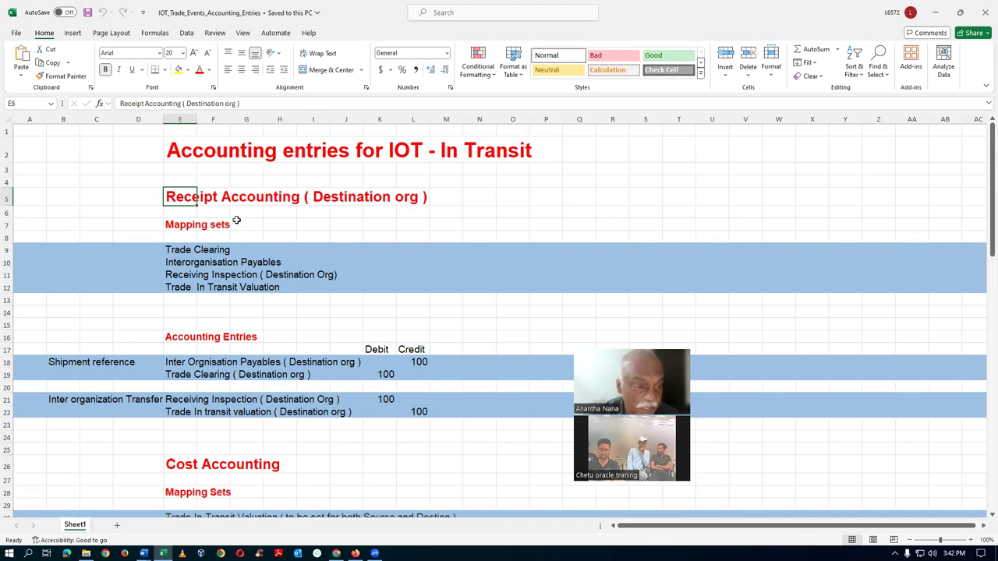
pyautogui.hotkey('alt', 'Tab')
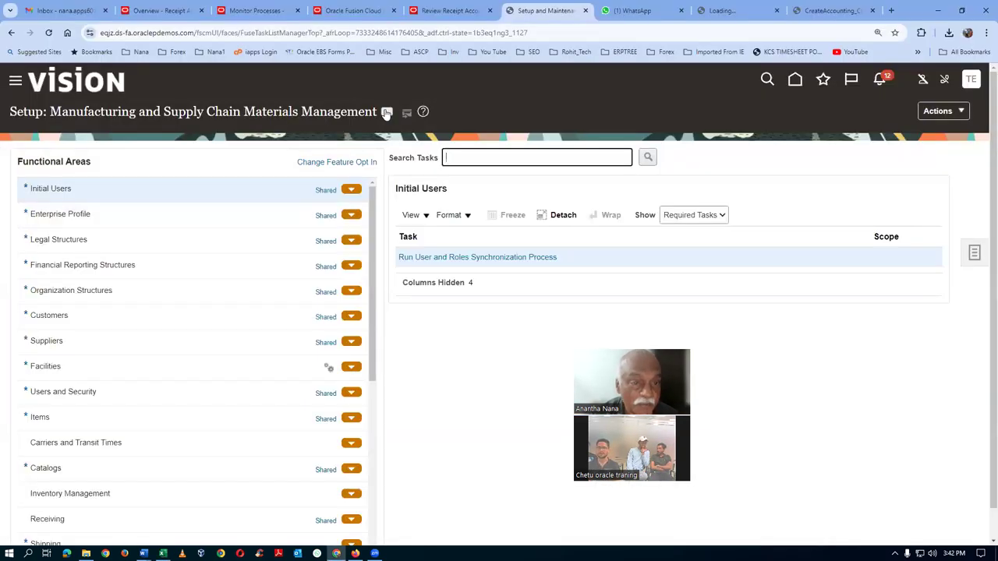
# Switch the setup offering to Procurement
pyautogui.click(386, 113)
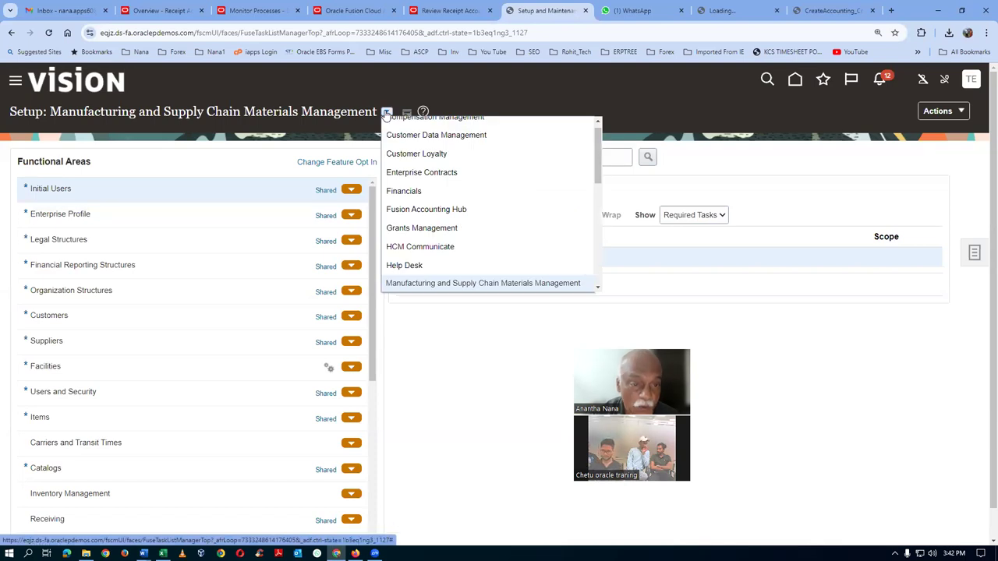
pyautogui.scroll(1, 402, 250)
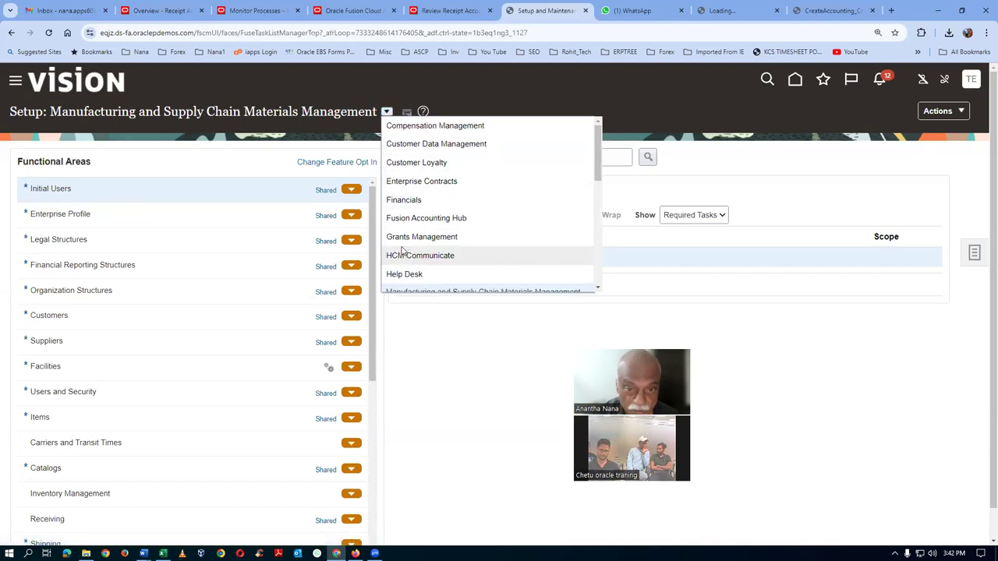
pyautogui.scroll(-3, 425, 187)
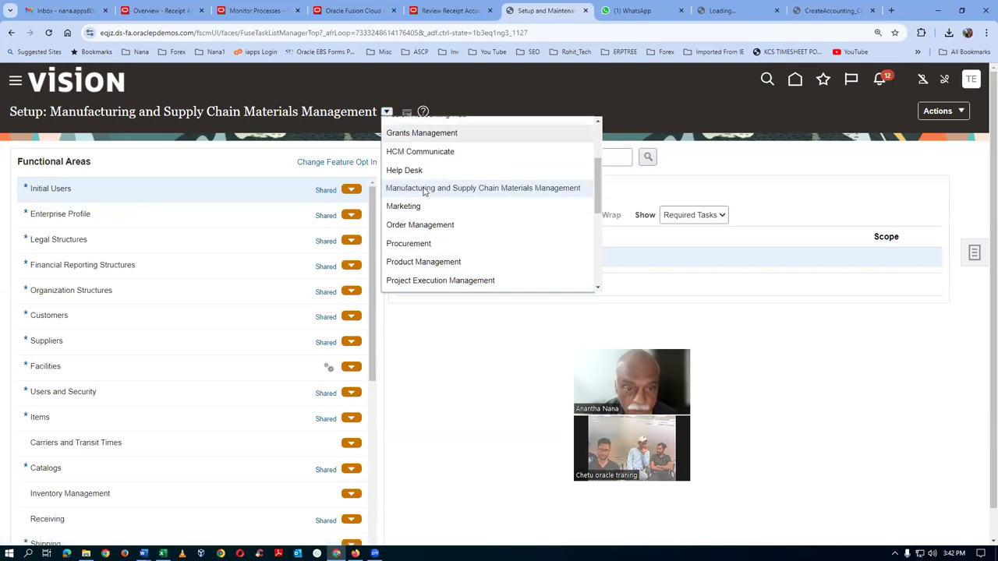
pyautogui.click(416, 244)
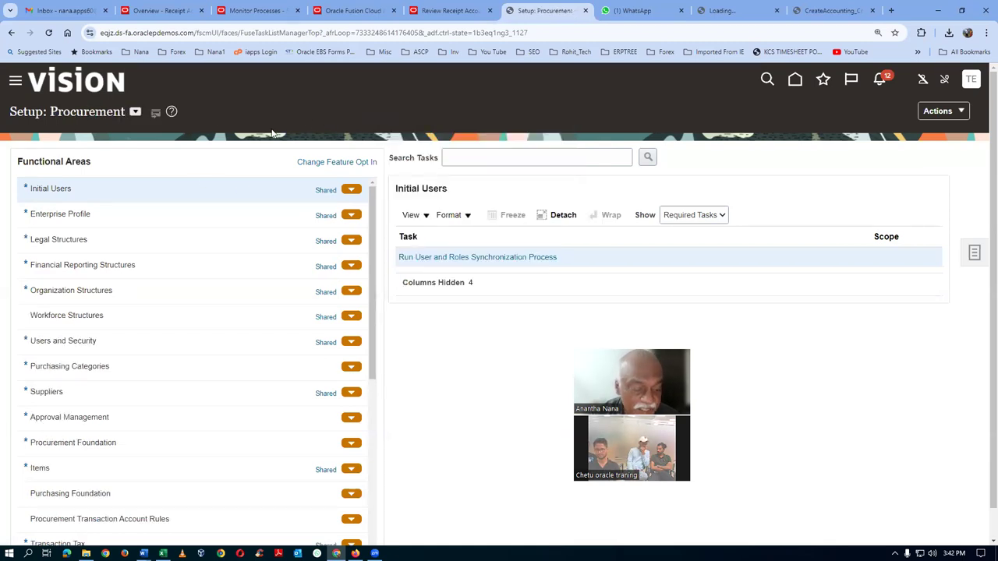
# Check the Cost Accounting (E26) and Receipt Accounting (E5) headings in the Excel workbook
pyautogui.hotkey('alt', 'Tab')
pyautogui.click(172, 466)
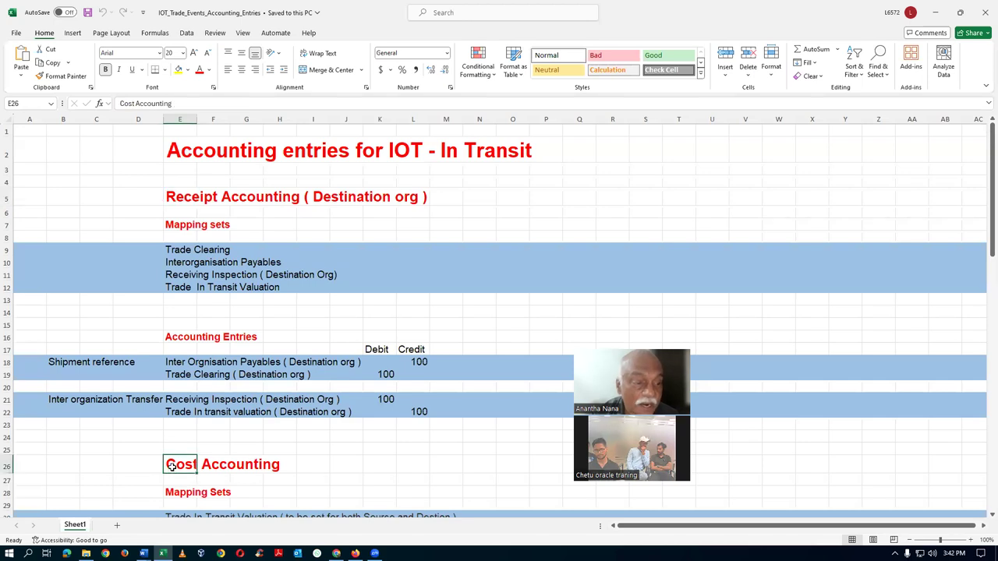
pyautogui.click(178, 196)
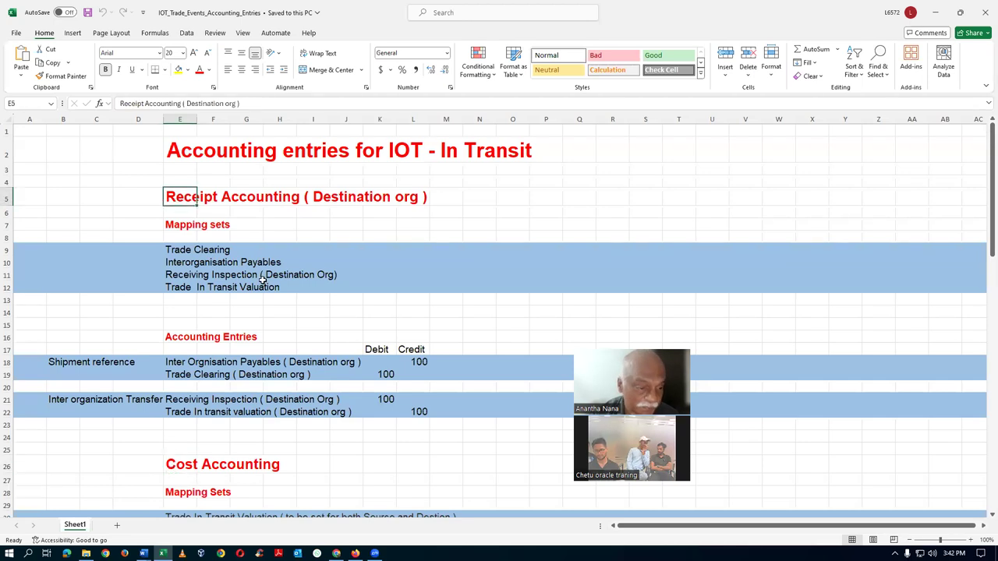
# Search setup tasks for man%map%set% and open Receipt Accounting's Manage Mapping Sets
pyautogui.hotkey('alt', 'Tab')
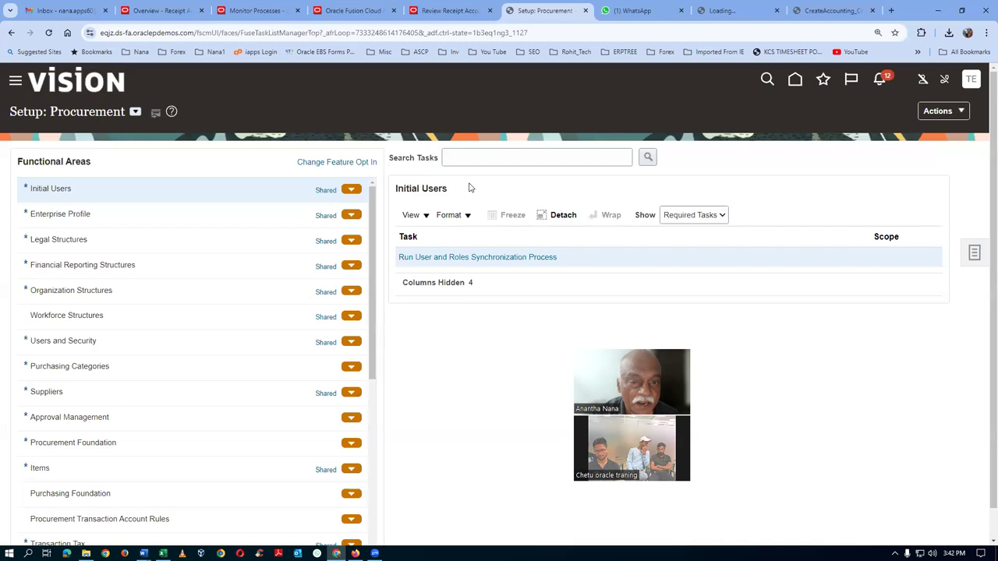
pyautogui.write('man%map%set%')
pyautogui.press('Return')
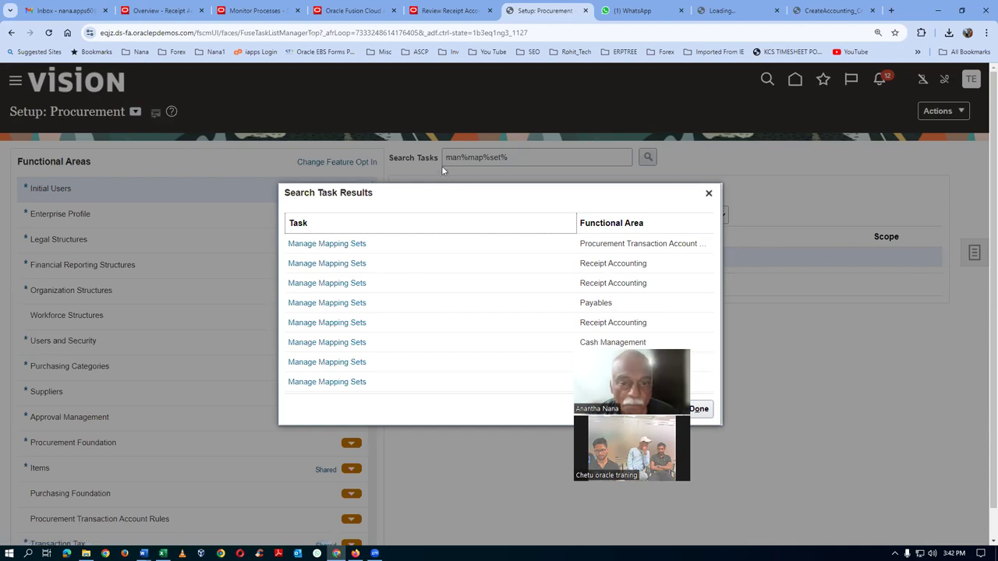
pyautogui.click(317, 268)
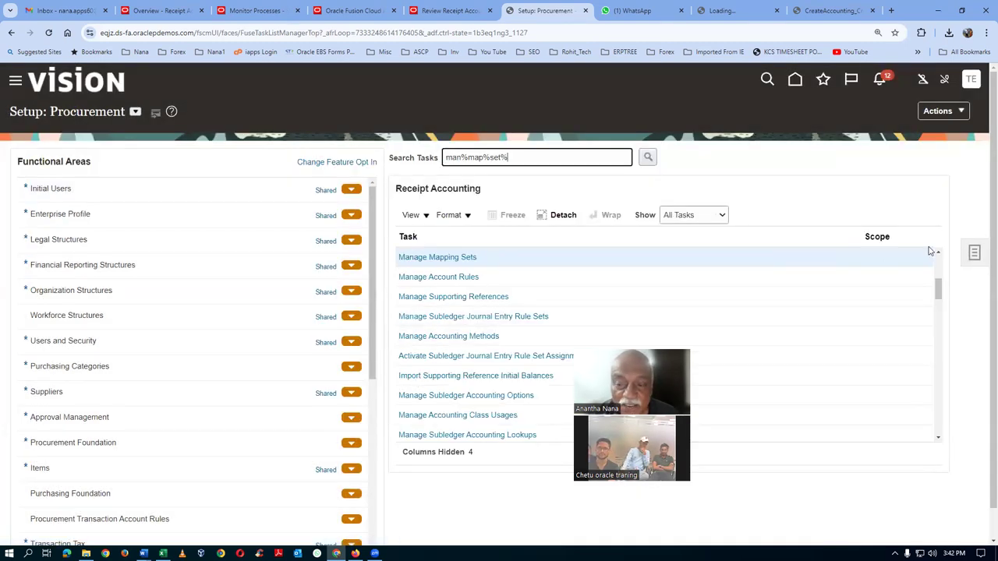
pyautogui.hotkey('alt', 'Tab')
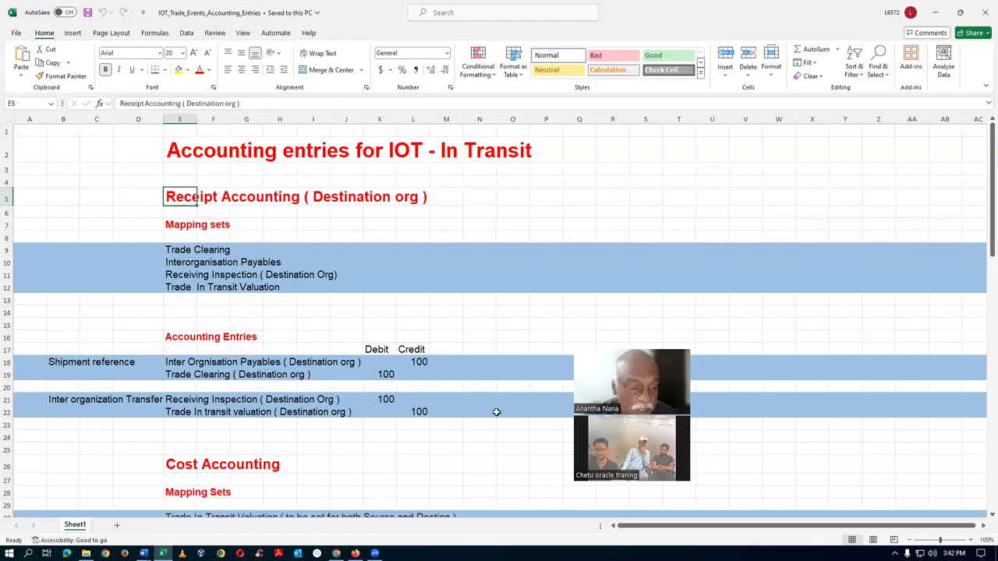
# Review the Mapping Sets, Cost Accounting and Receipt Accounting entries in the Excel workbook
pyautogui.click(180, 413)
pyautogui.click(177, 393)
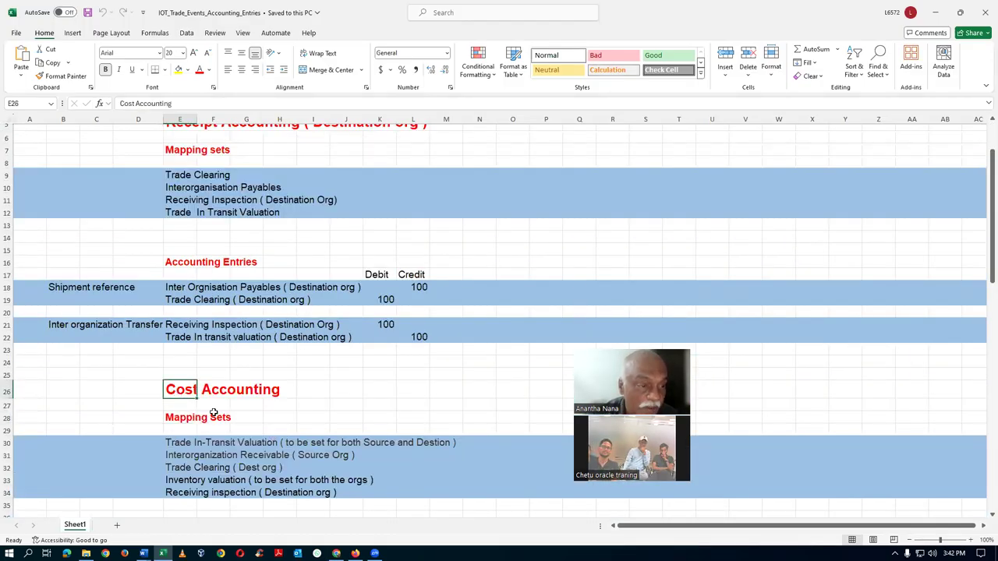
pyautogui.scroll(2, 214, 413)
pyautogui.click(179, 199)
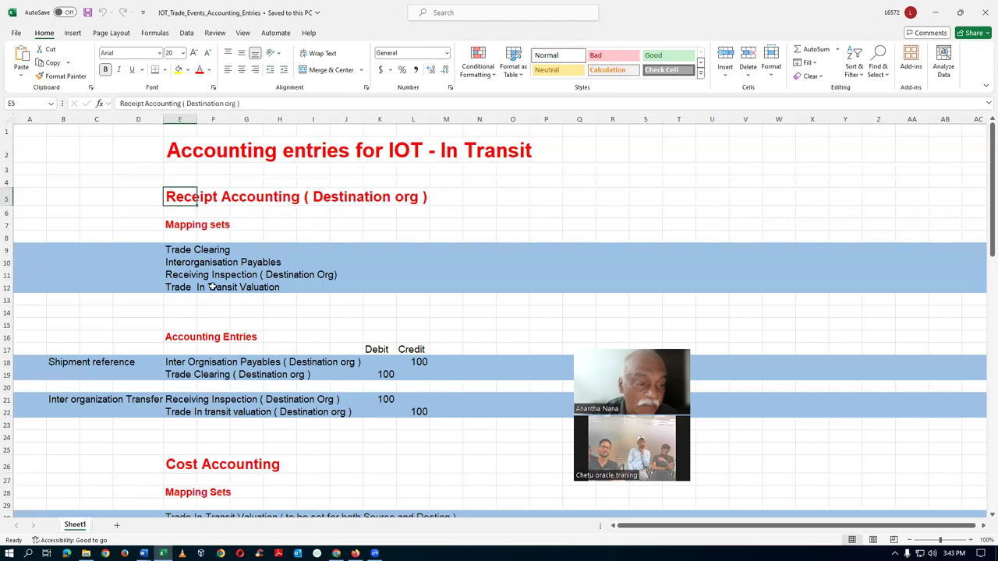
pyautogui.hotkey('alt', 'Tab')
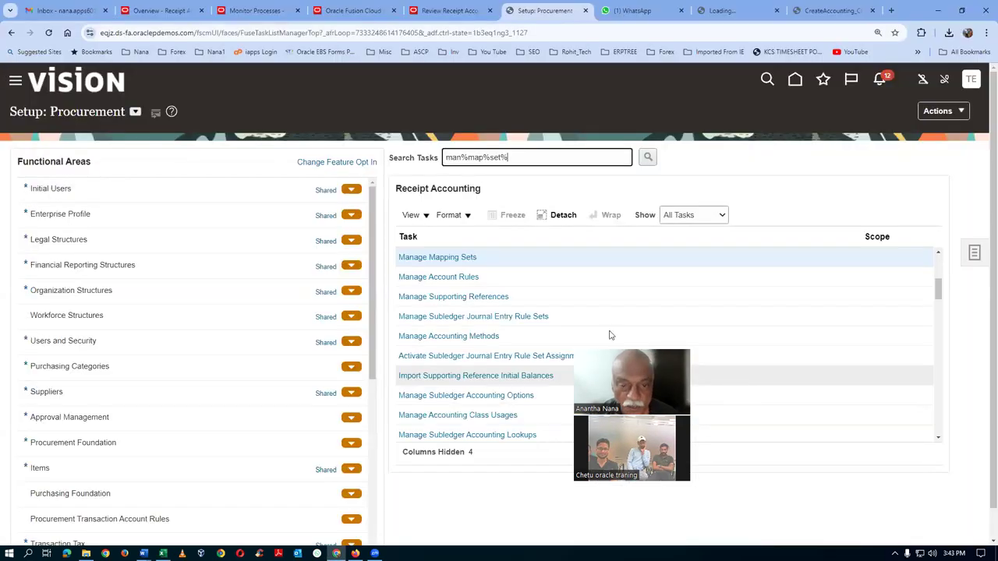
# Open Manage Mapping Sets: Receipt Accounting and expand its search criteria
pyautogui.click(438, 260)
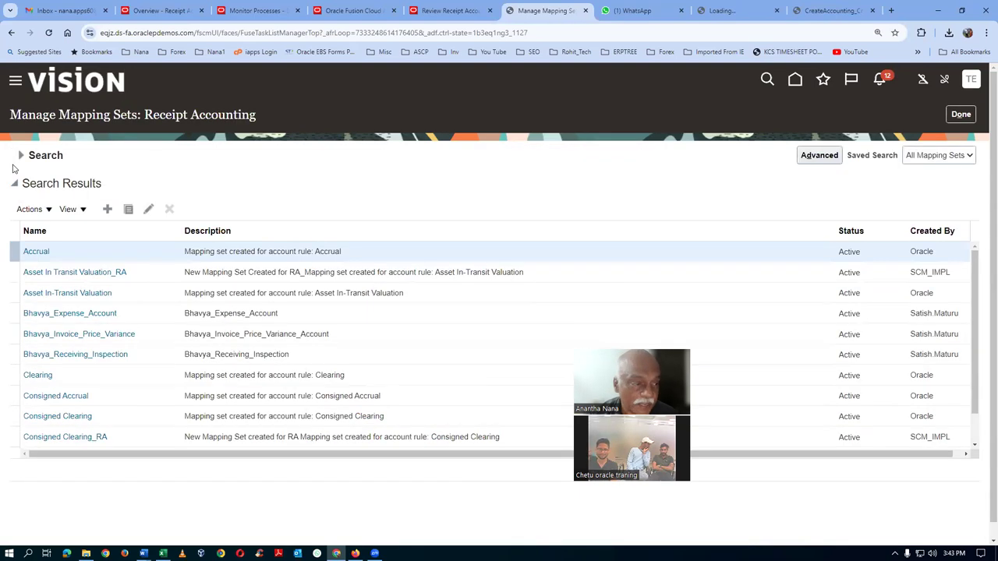
pyautogui.click(20, 155)
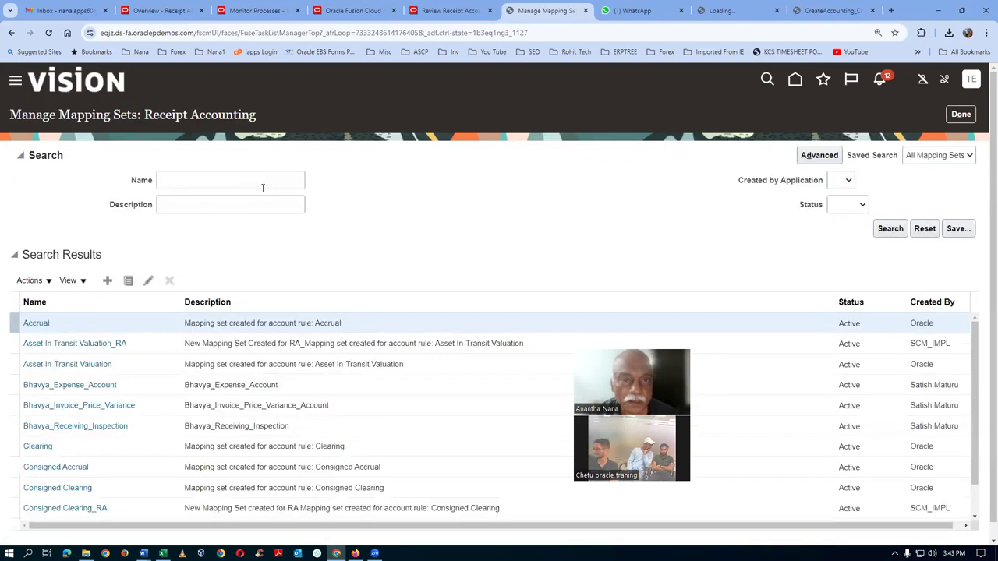
pyautogui.click(817, 17)
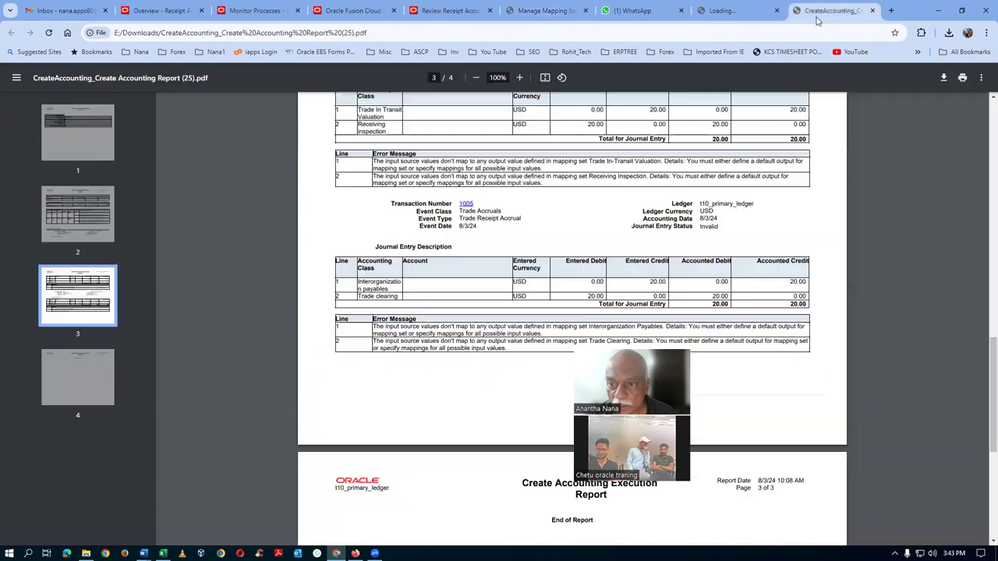
# Copy 'Trade In-Transit Valuation' from the report's first error and focus the mapping set Name field
pyautogui.scroll(1, 726, 251)
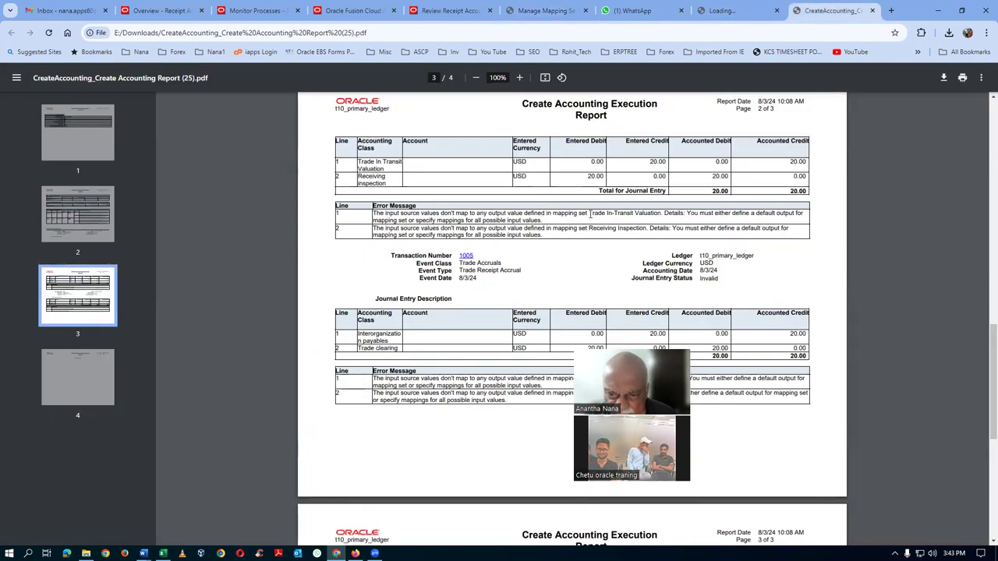
pyautogui.moveTo(590, 213); pyautogui.dragTo(652, 213)
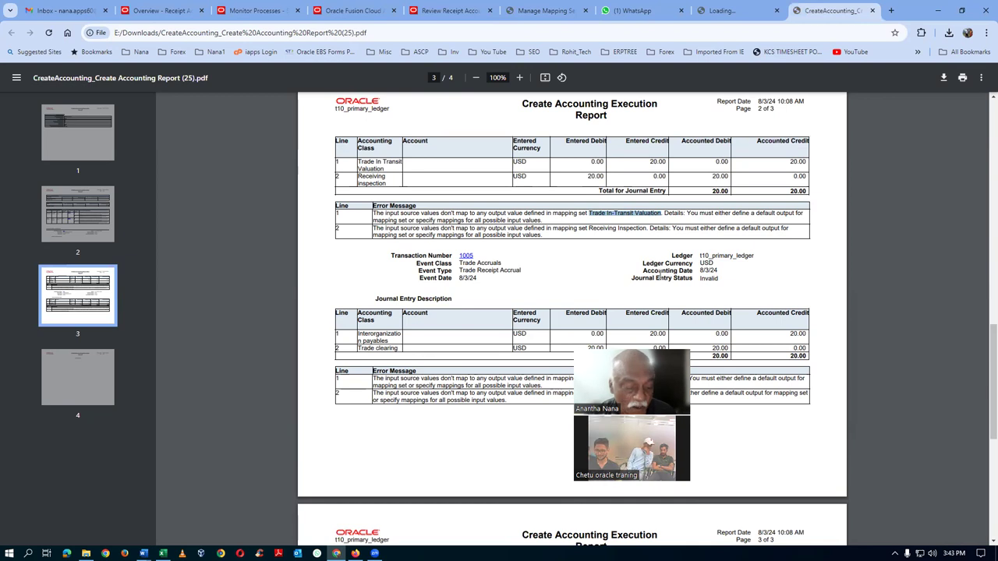
pyautogui.hotkey('alt', 'Tab')
pyautogui.hotkey('alt', 'Tab')
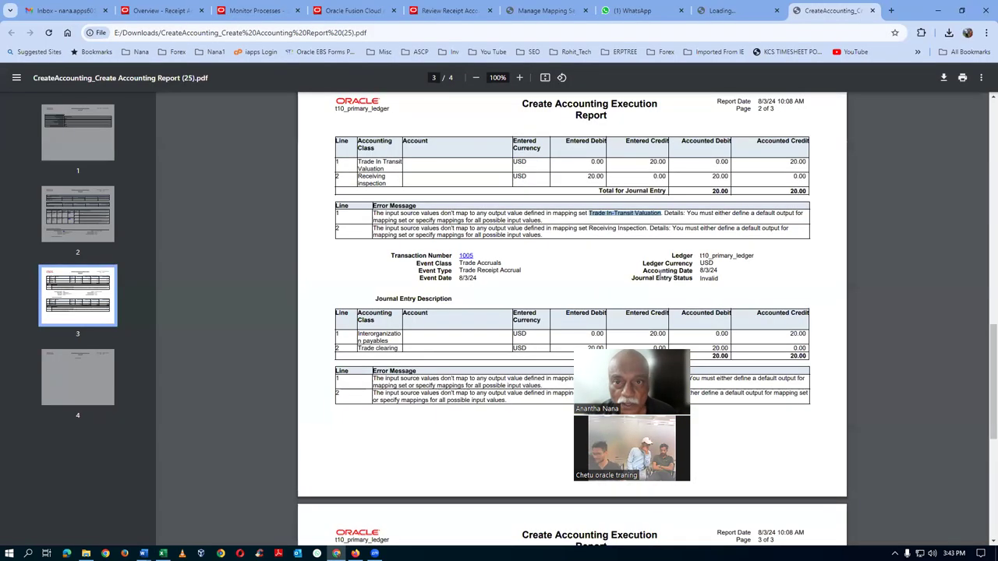
pyautogui.click(537, 11)
pyautogui.click(163, 182)
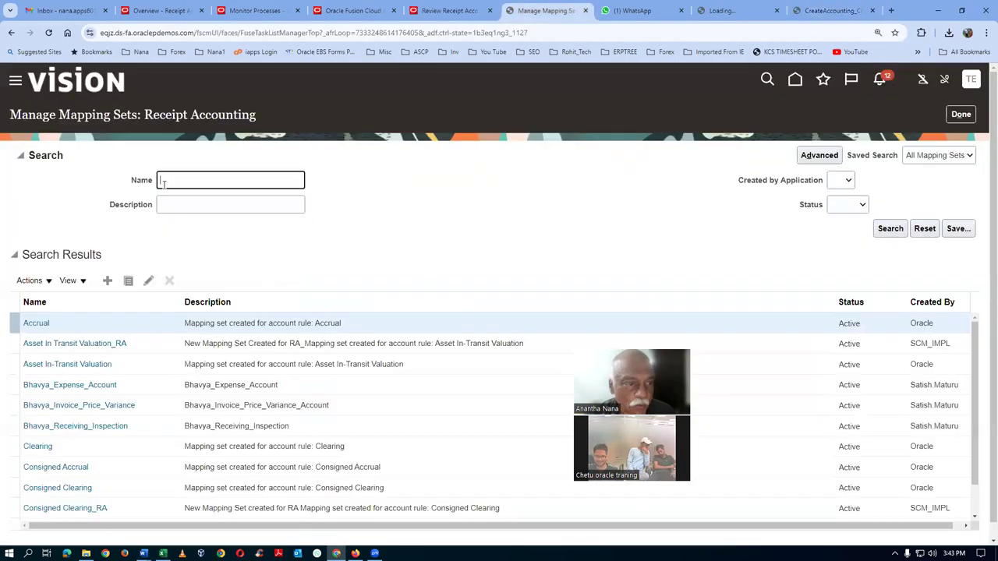
# Find and open the Trade In-Transit Valuation mapping set, adding a blank chart of accounts row
pyautogui.write('Trade In-Transit Valuation')
pyautogui.click(890, 229)
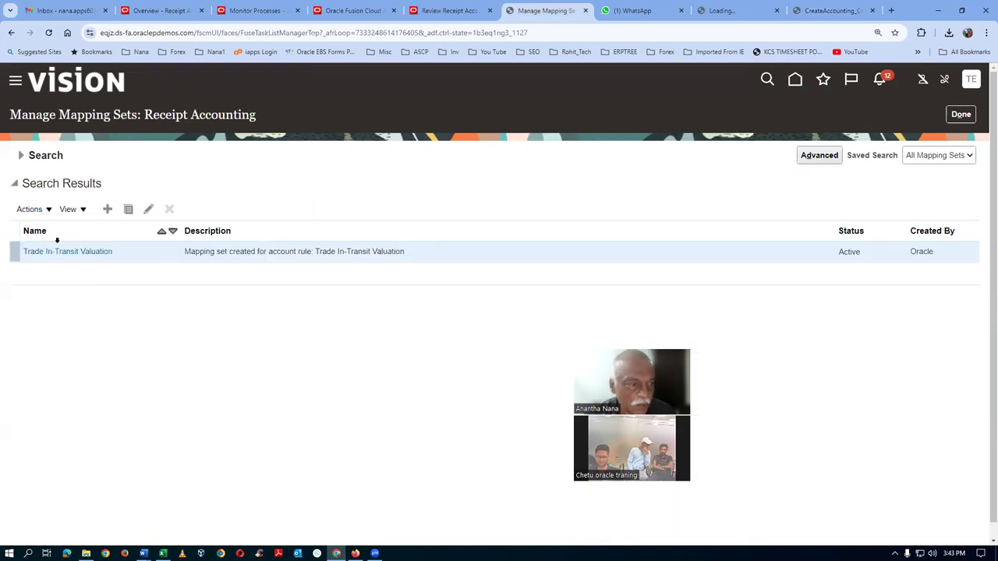
pyautogui.click(64, 254)
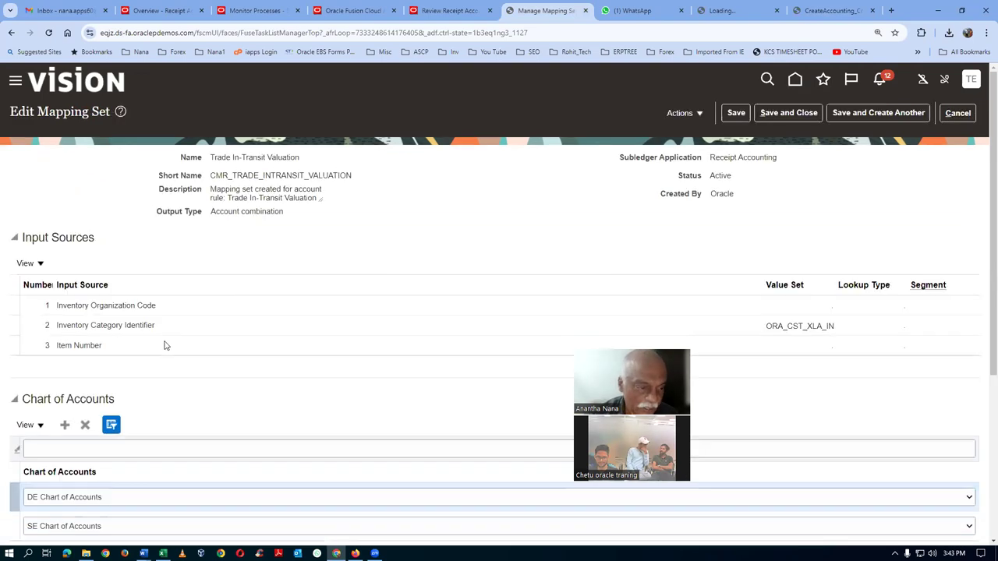
pyautogui.scroll(-2, 165, 345)
pyautogui.click(65, 269)
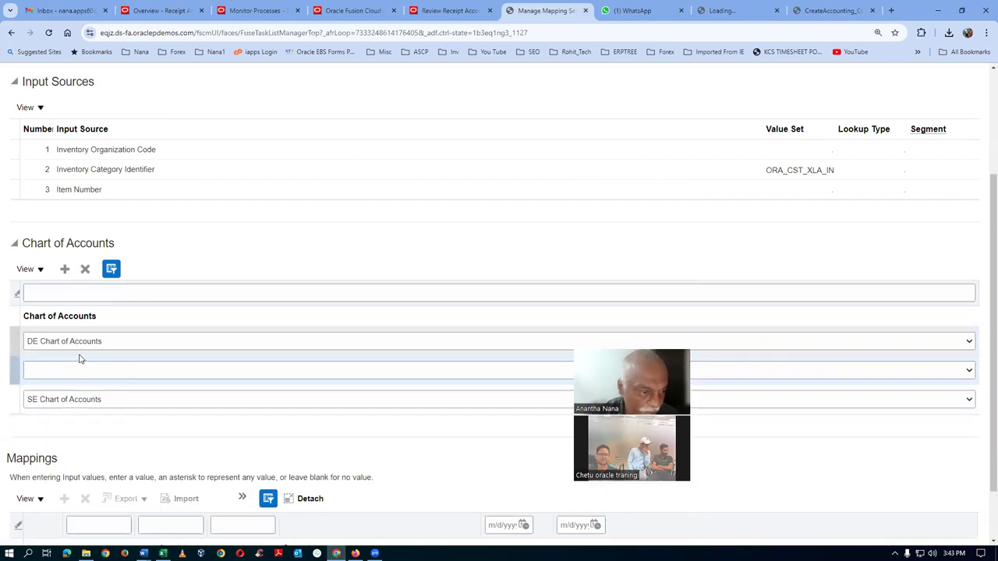
# Set the new chart of accounts row to t10_COA
pyautogui.click(75, 371)
pyautogui.write('t10_COA')
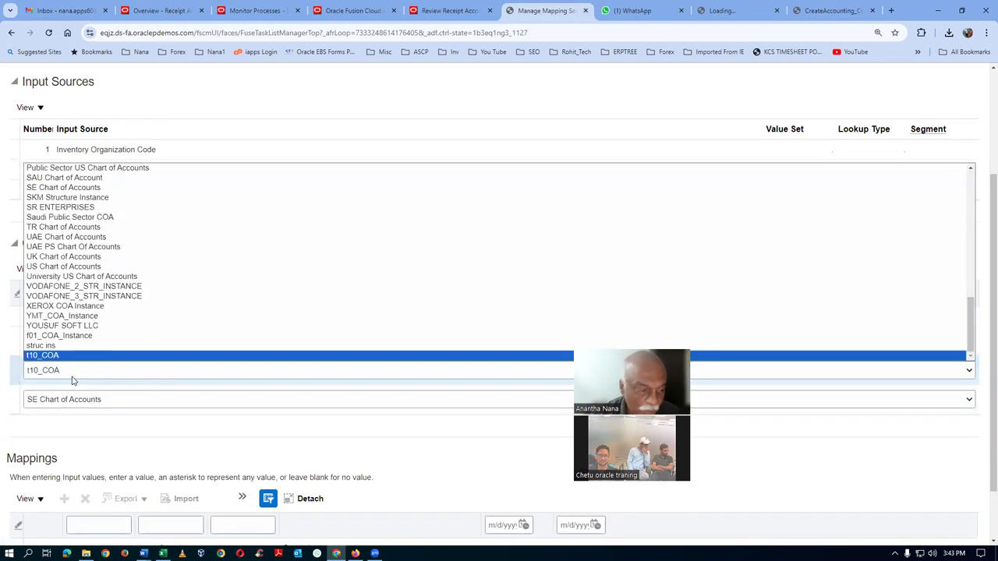
pyautogui.press('Return')
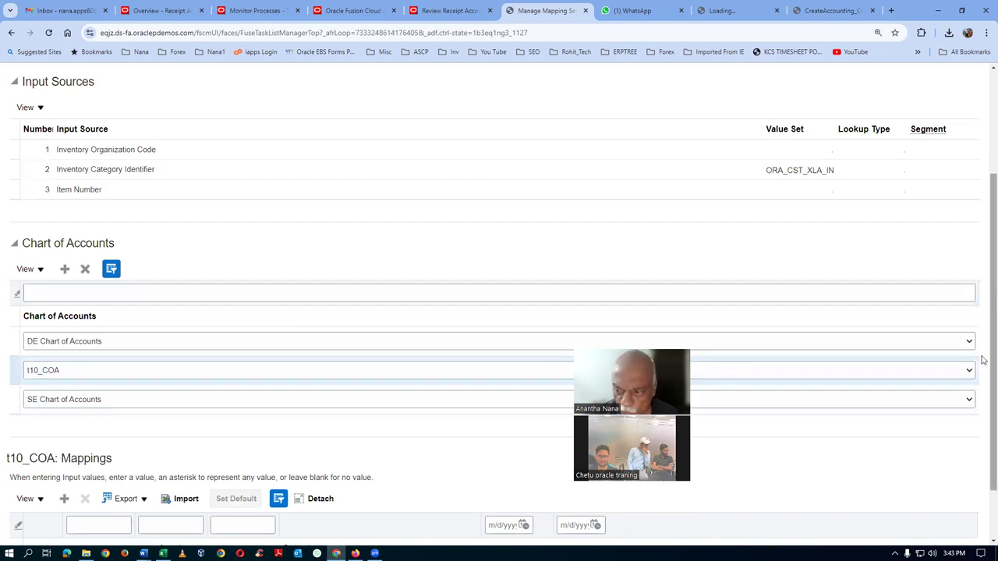
pyautogui.scroll(-2, 982, 372)
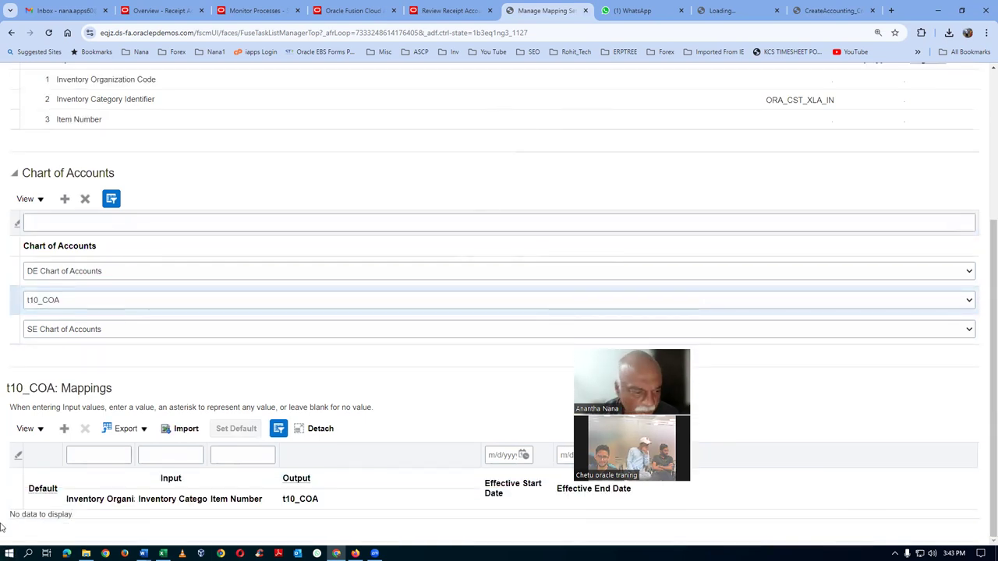
# Add a t10_COA mapping row with output account 10-100-1004
pyautogui.click(64, 428)
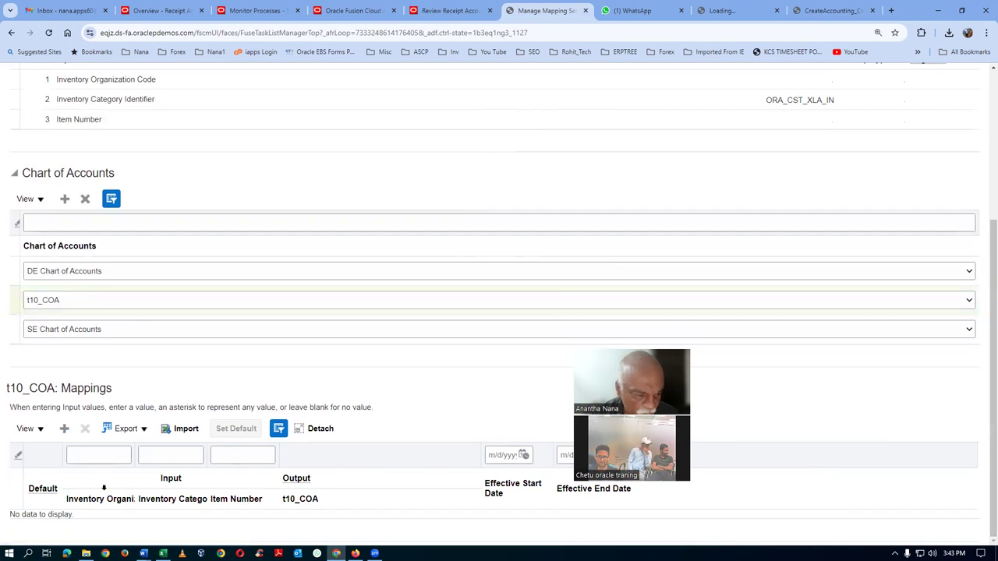
pyautogui.click(315, 527)
pyautogui.click(445, 524)
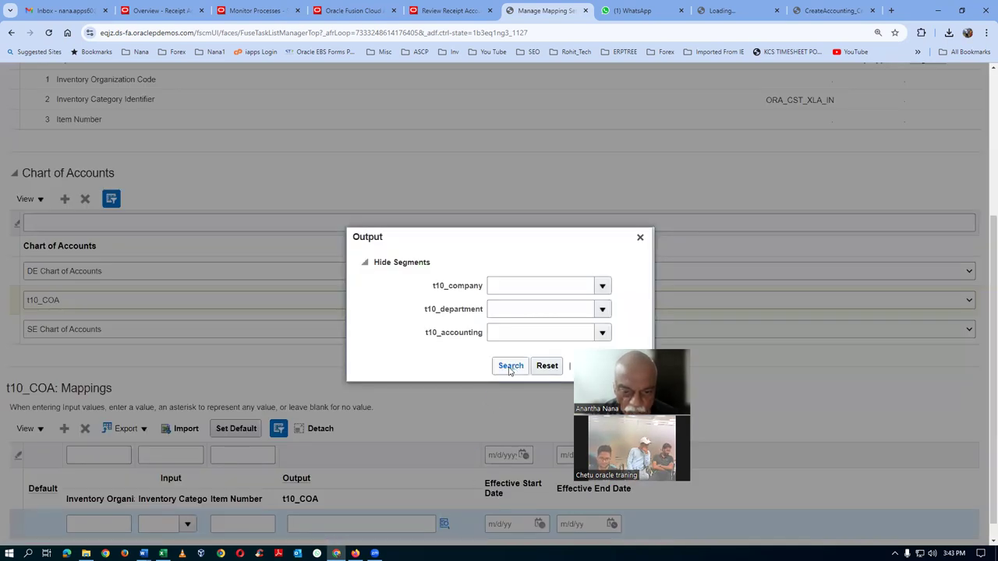
pyautogui.click(510, 366)
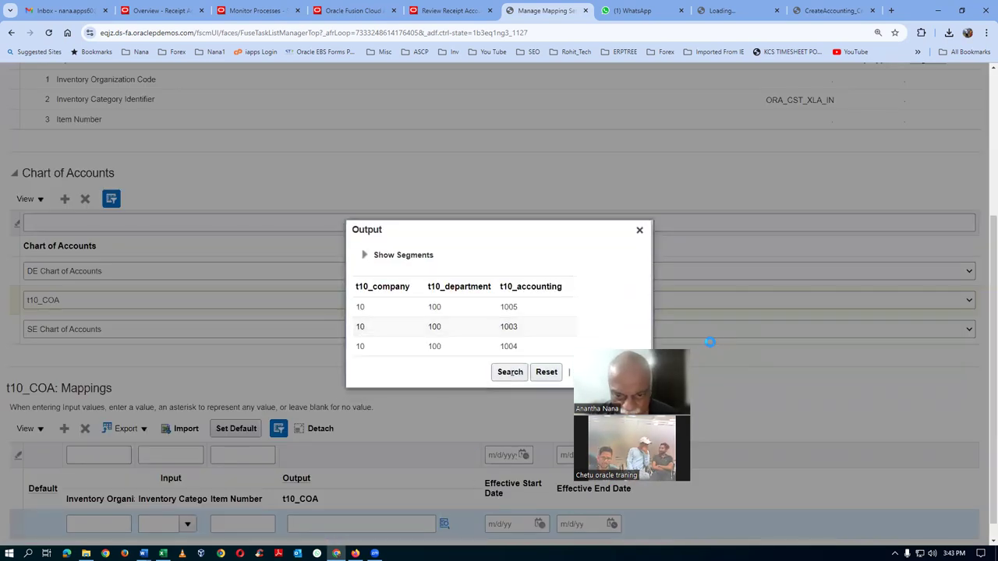
pyautogui.click(447, 347)
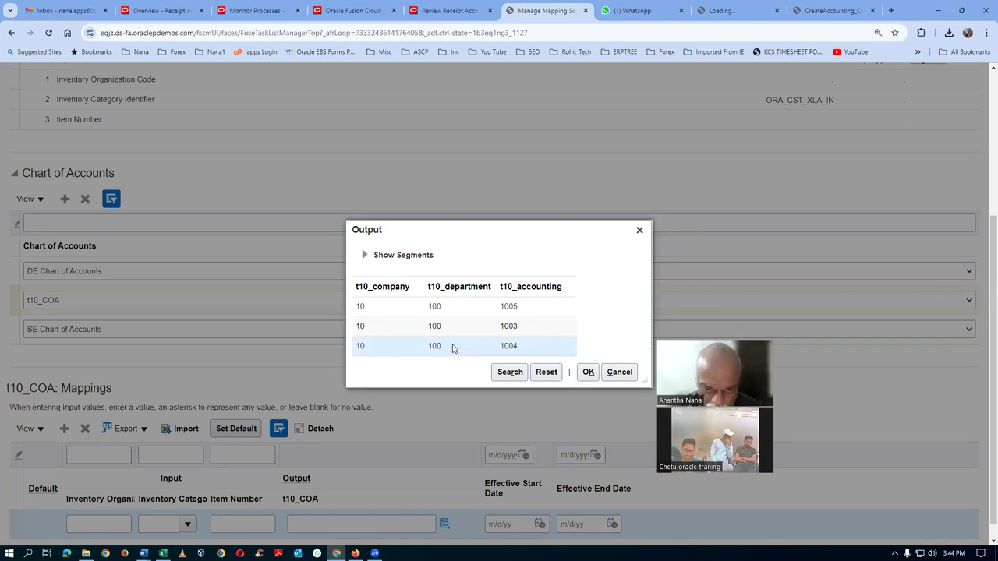
pyautogui.click(587, 372)
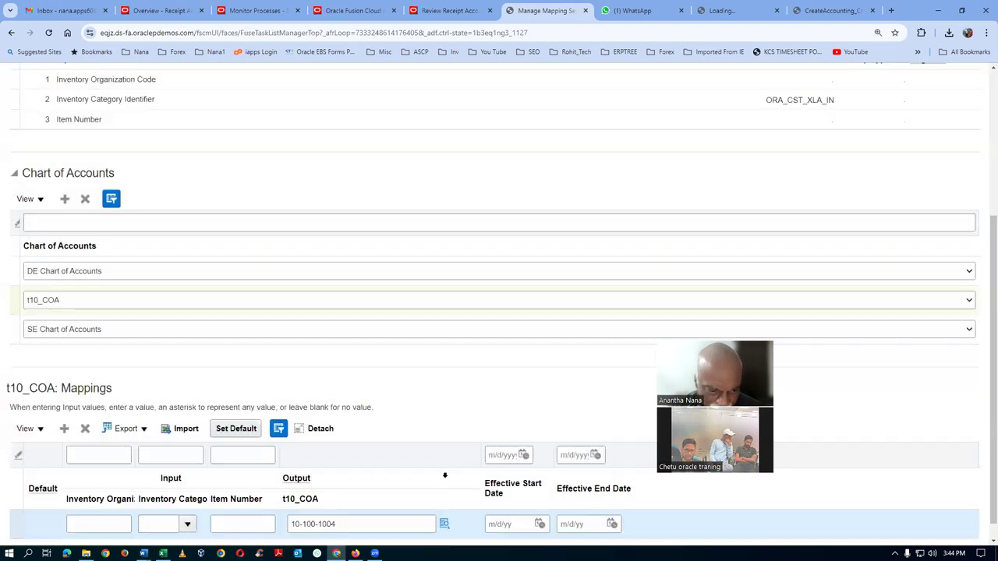
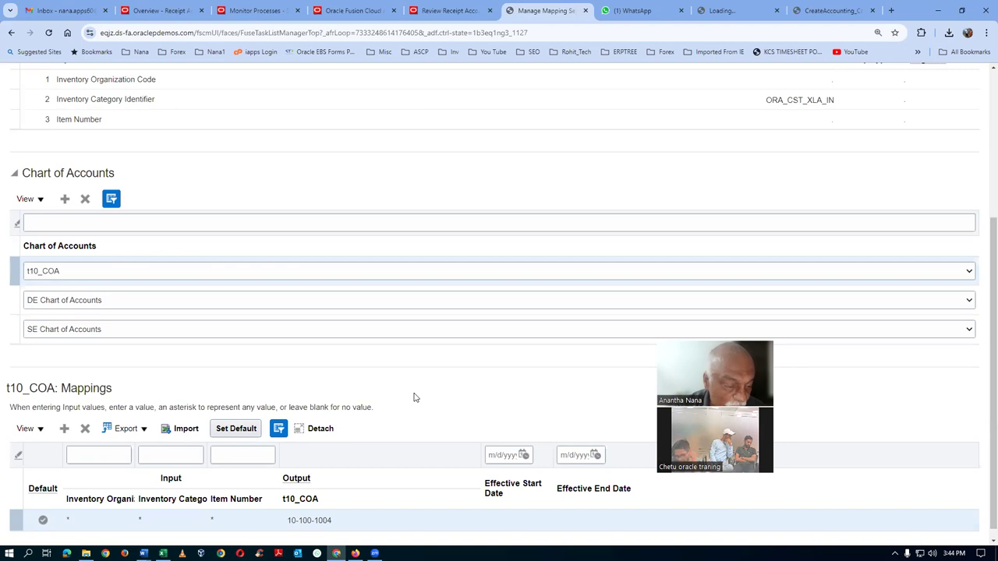
# Save and close the Trade In-Transit Valuation mapping set
pyautogui.scroll(3, 414, 398)
pyautogui.scroll(1, 415, 397)
pyautogui.click(791, 117)
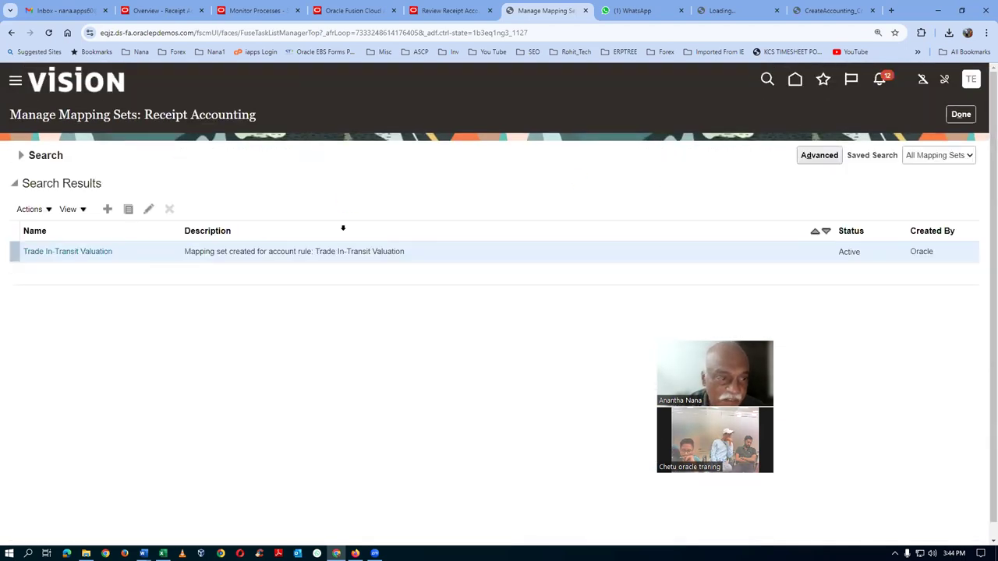
# Find the Receiving Inspection mapping set error in the Create Accounting report, then return to Manage Mapping Sets
pyautogui.hotkey('alt', 'Tab')
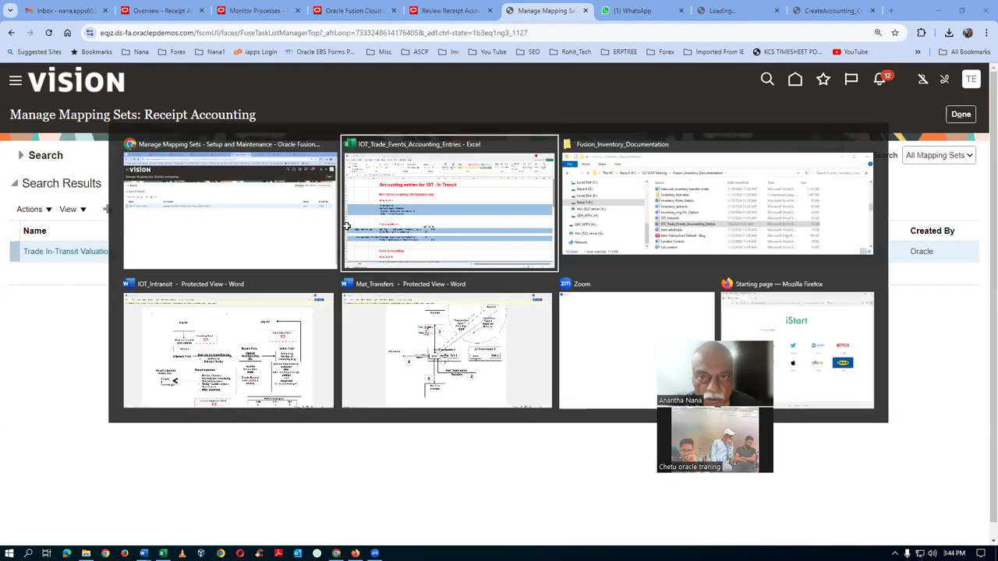
pyautogui.hotkey('alt', 'Tab')
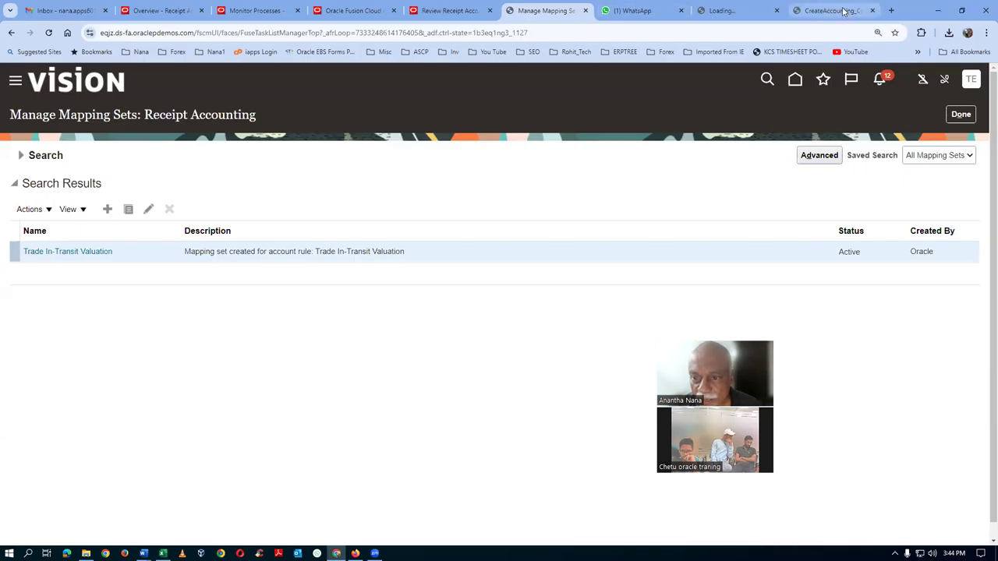
pyautogui.click(831, 10)
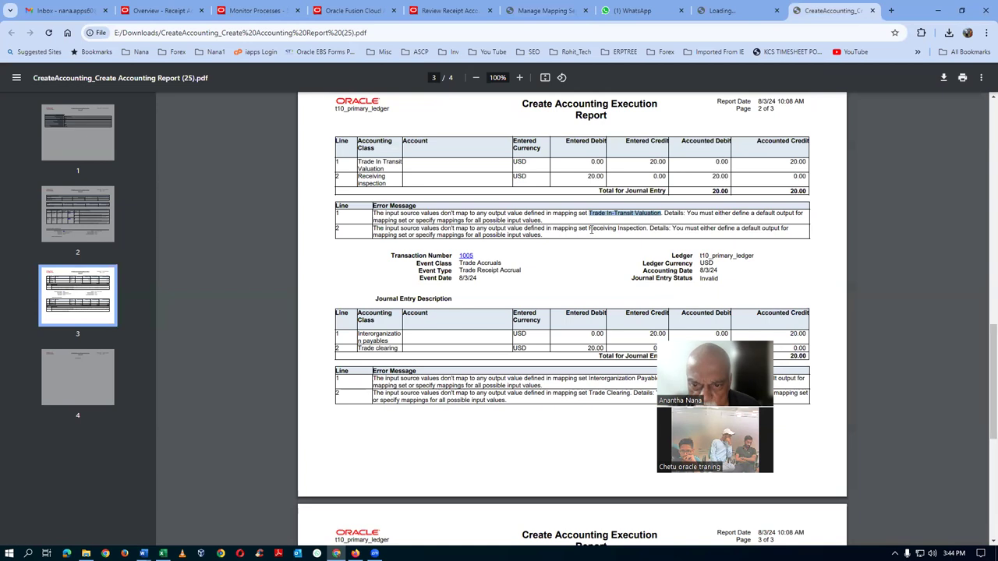
pyautogui.moveTo(589, 230); pyautogui.dragTo(642, 233)
pyautogui.hotkey('ctrl', 'c')
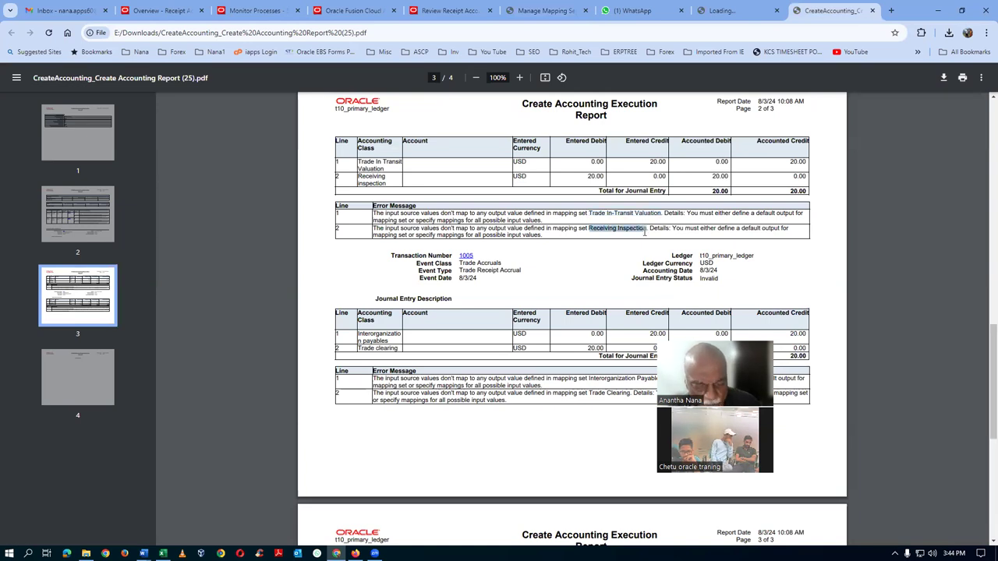
pyautogui.click(511, 11)
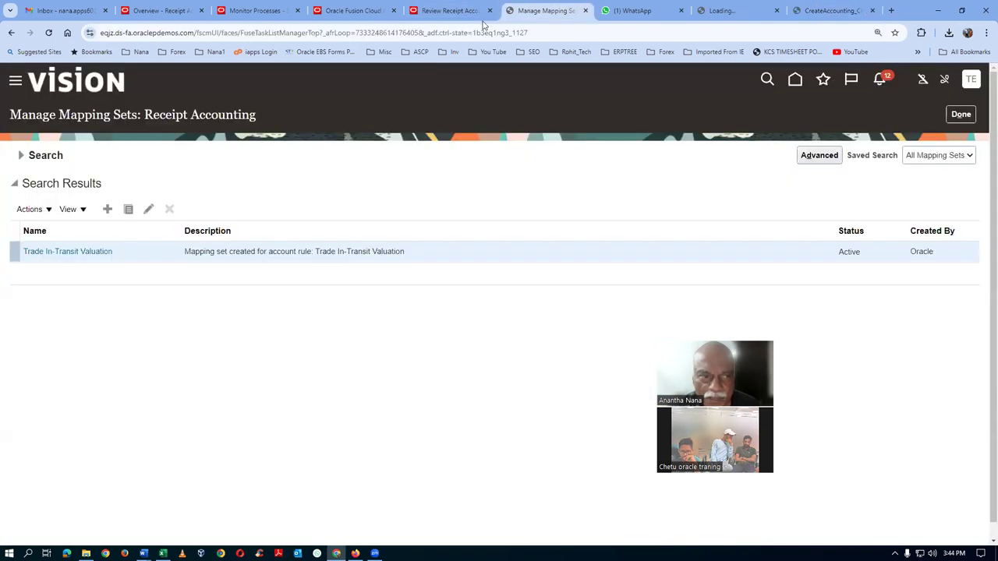
# Search mapping sets by name 'Receiving Inspection' and open it for editing
pyautogui.click(21, 156)
pyautogui.click(279, 181)
pyautogui.hotkey('ctrl', 'a')
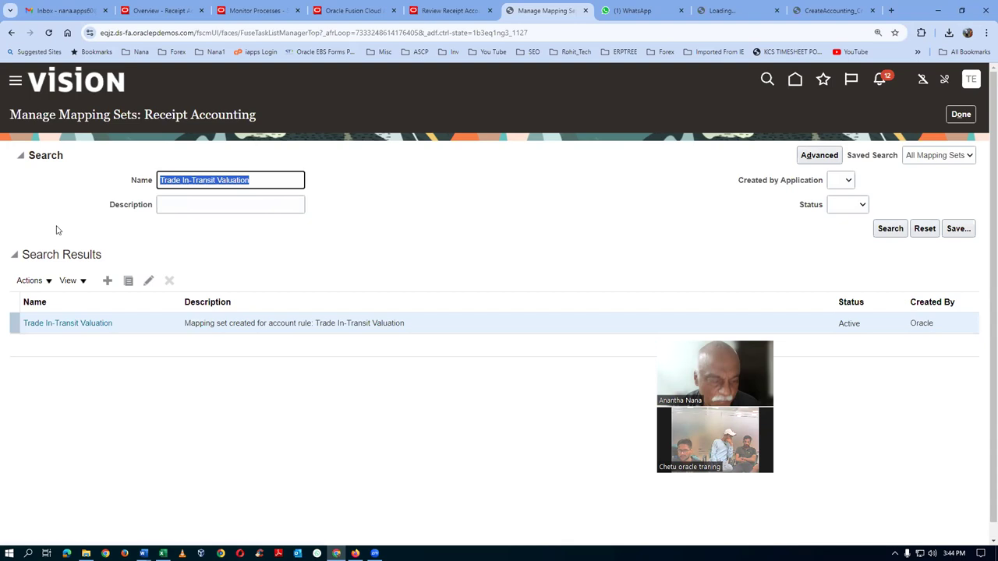
pyautogui.hotkey('ctrl', 'v')
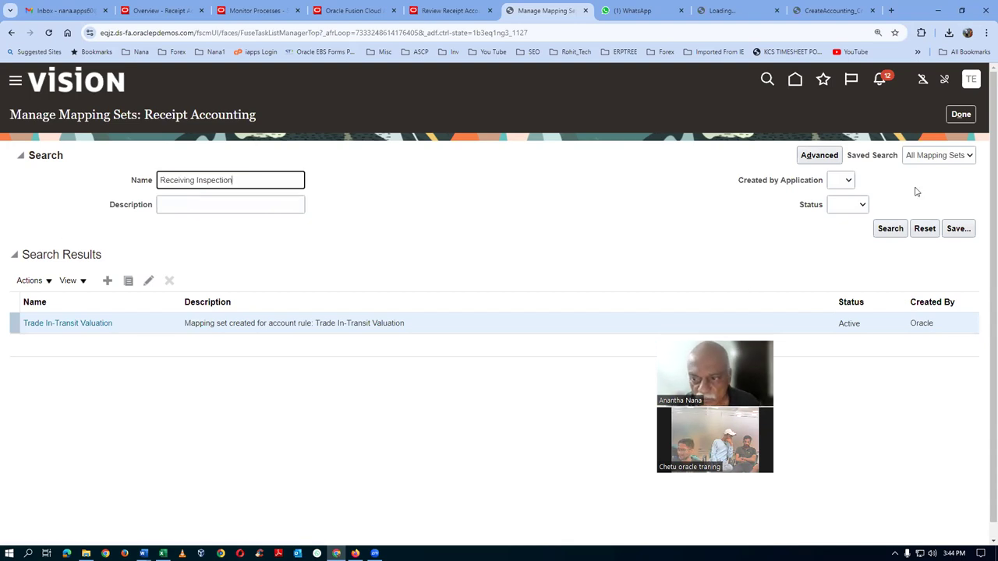
pyautogui.click(889, 229)
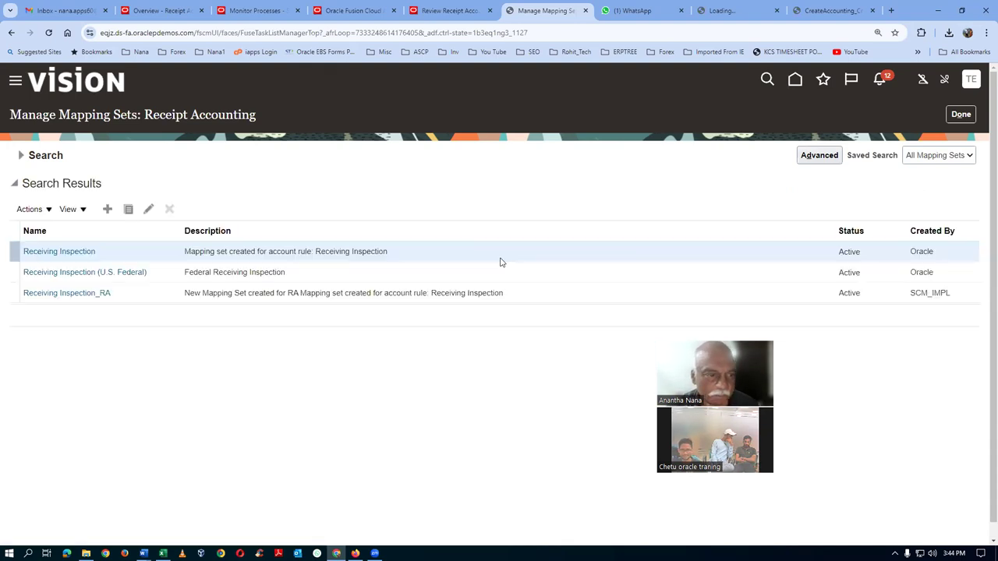
pyautogui.click(80, 252)
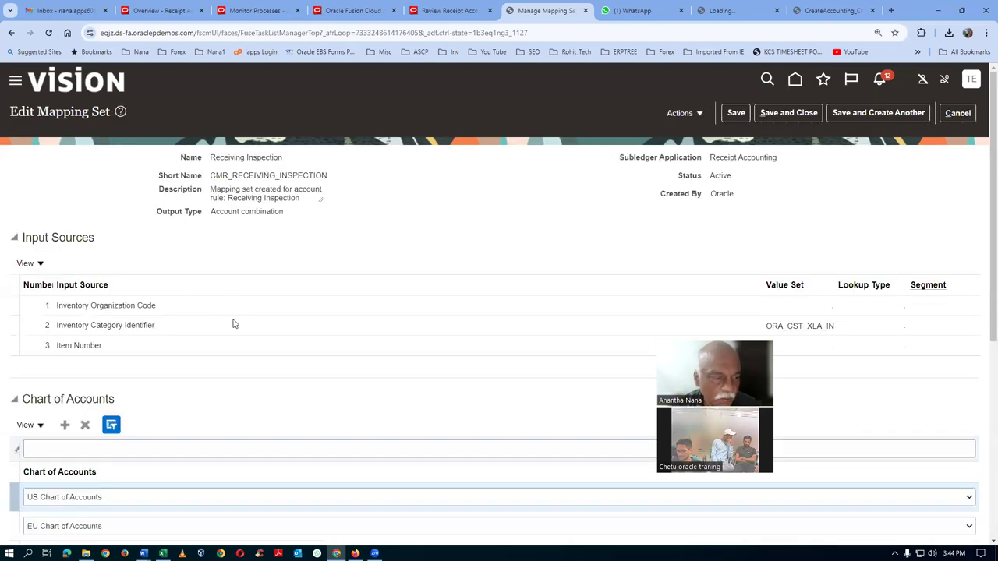
# Add t10_COA as a new chart of accounts row
pyautogui.scroll(-2, 232, 324)
pyautogui.click(64, 269)
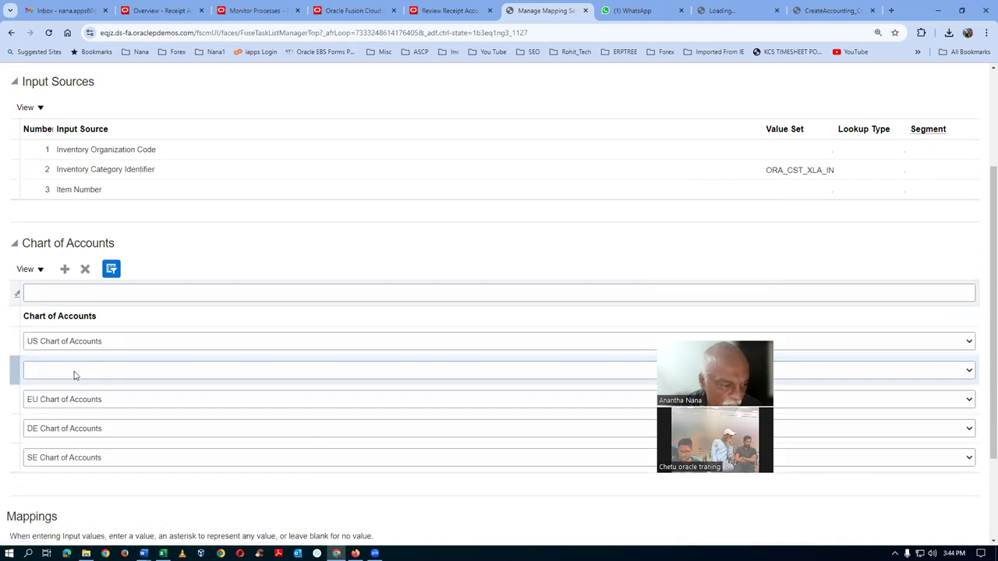
pyautogui.click(74, 372)
pyautogui.press('End')
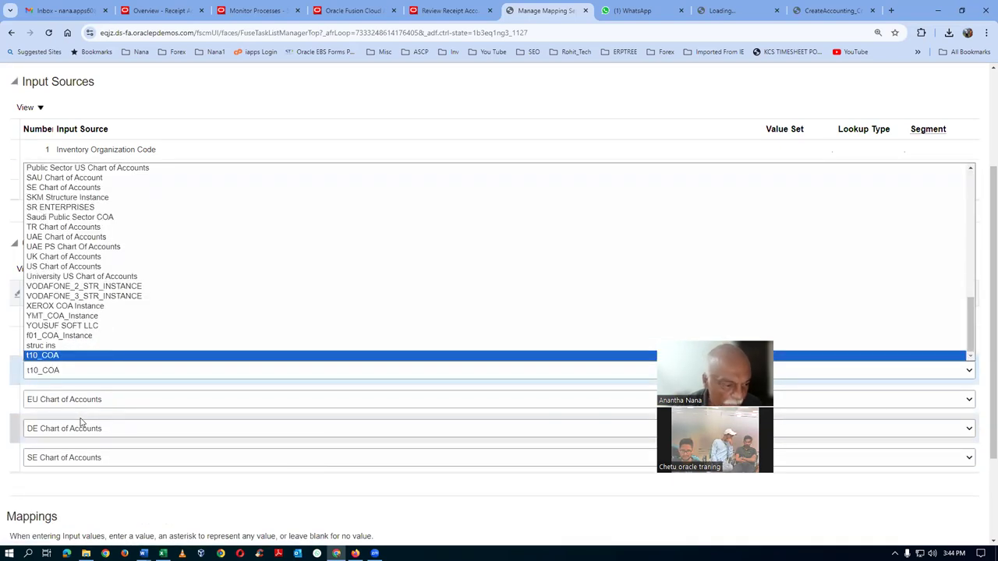
pyautogui.press('Return')
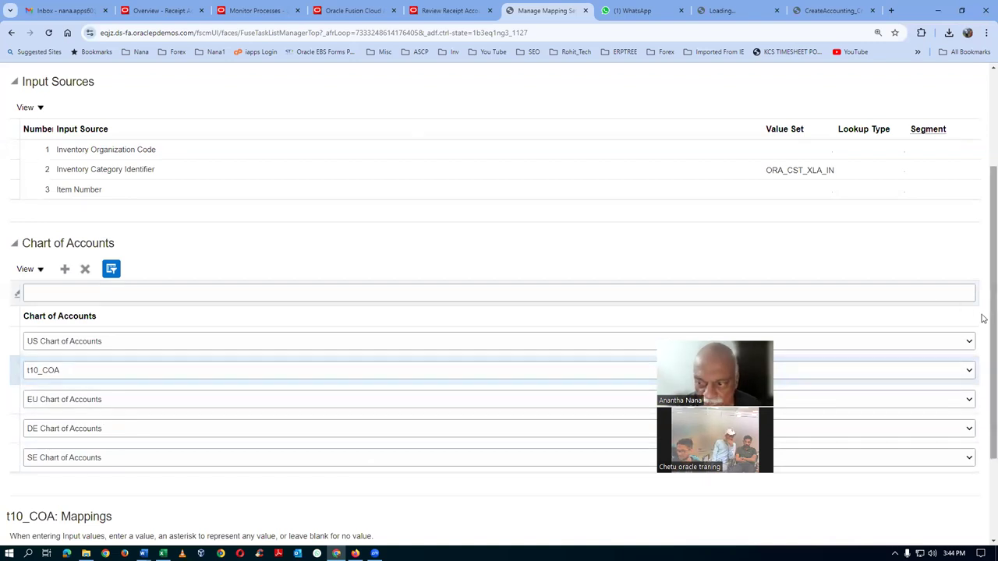
# Add a t10_COA mapping row with output account 10-100-1005 and make it the default
pyautogui.scroll(-3, 984, 315)
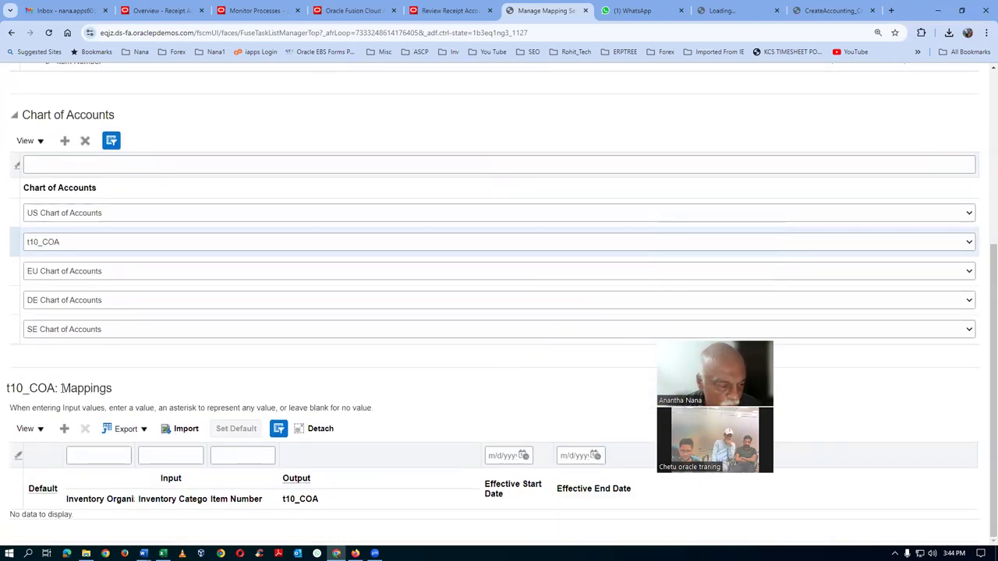
pyautogui.click(64, 429)
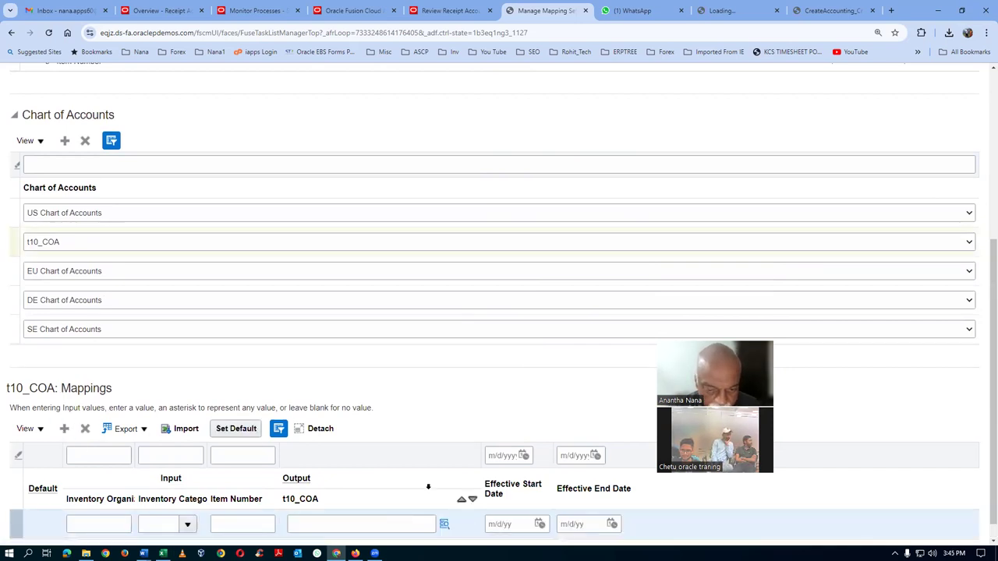
pyautogui.click(445, 525)
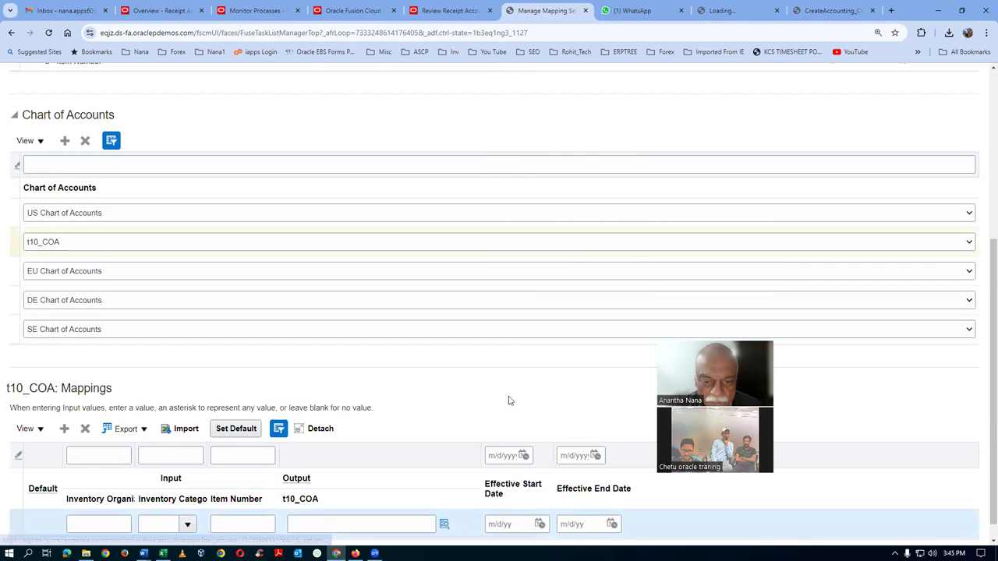
pyautogui.click(511, 365)
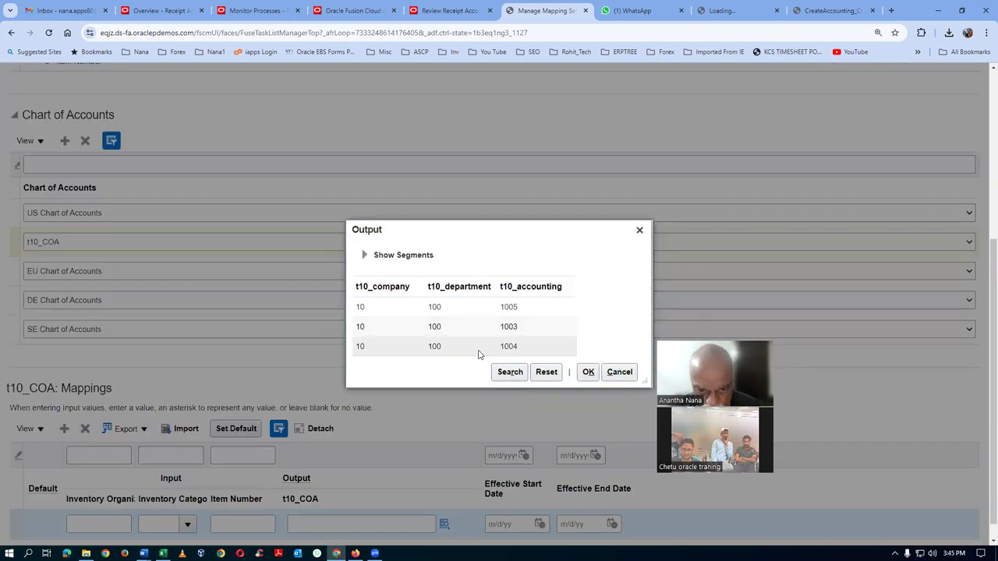
pyautogui.click(473, 306)
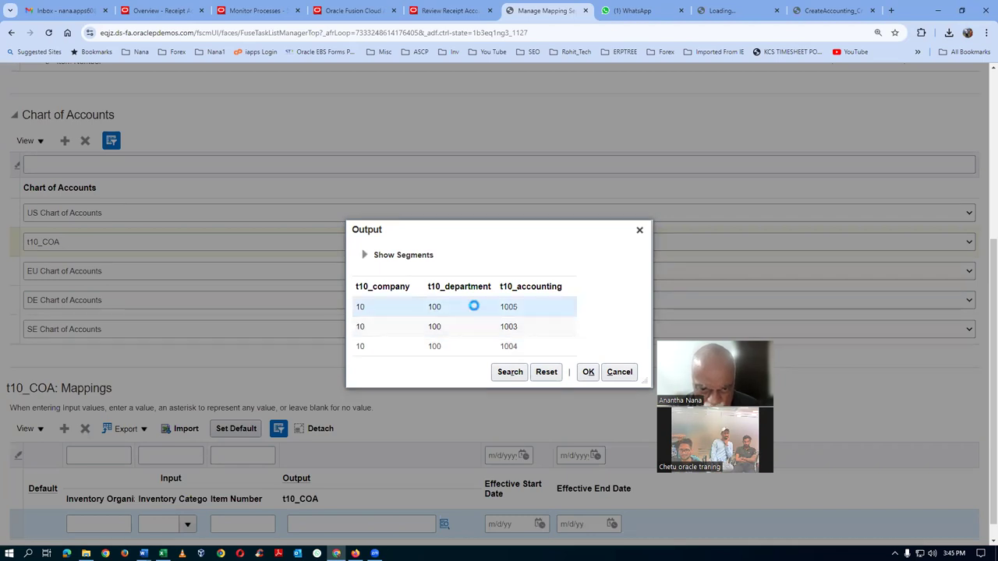
pyautogui.click(588, 372)
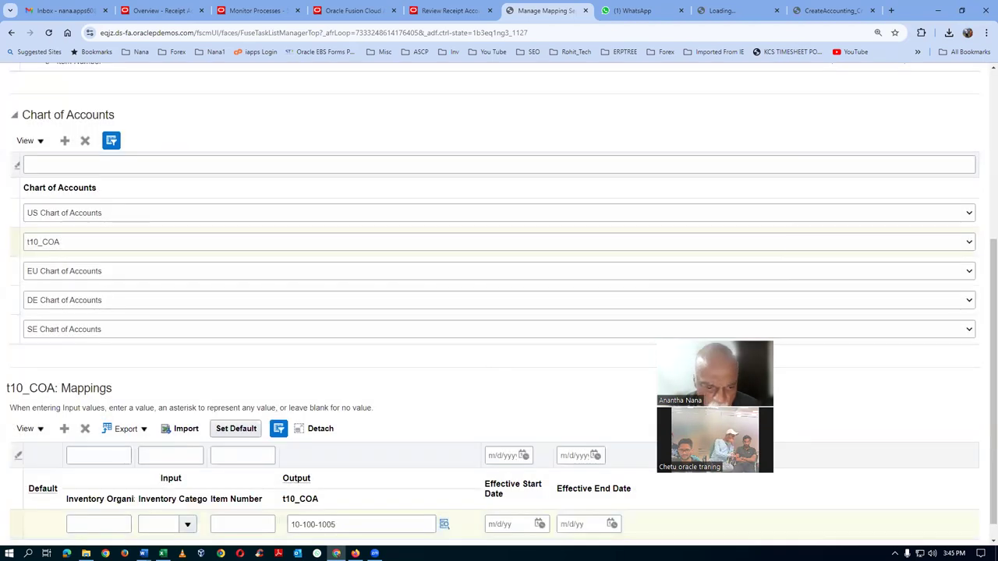
pyautogui.click(236, 428)
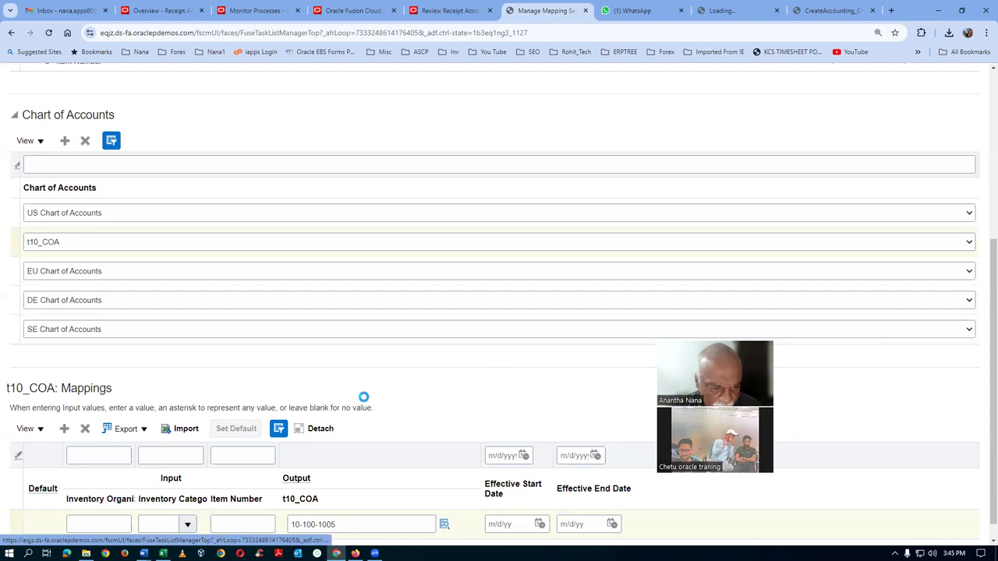
# Save the Receiving Inspection mapping set and reopen it
pyautogui.scroll(3, 452, 403)
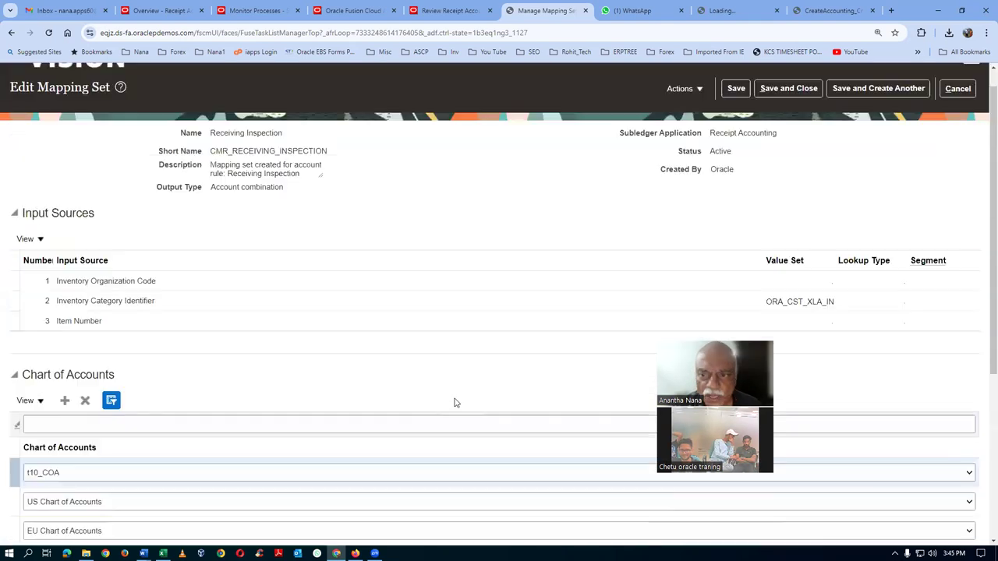
pyautogui.click(788, 88)
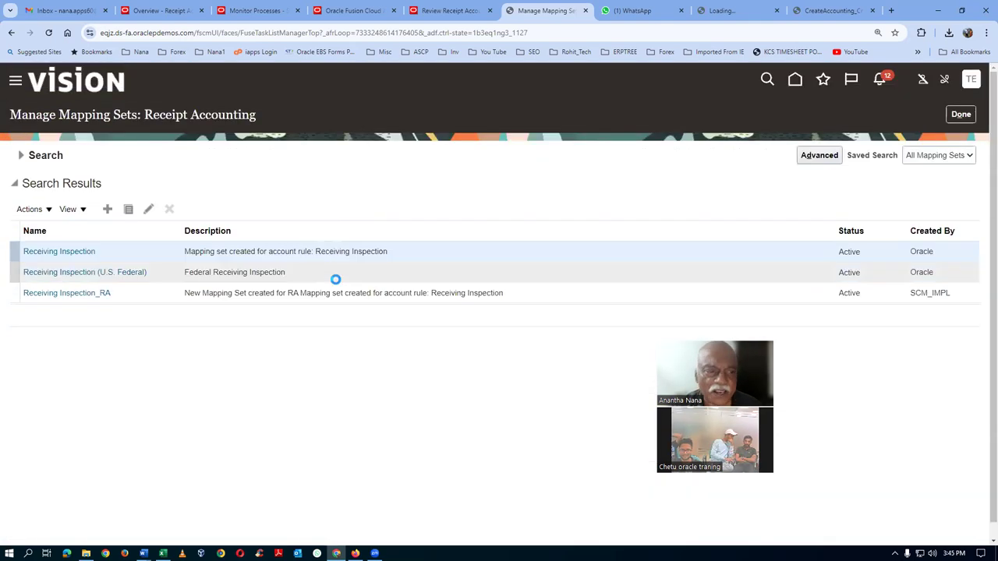
pyautogui.click(59, 252)
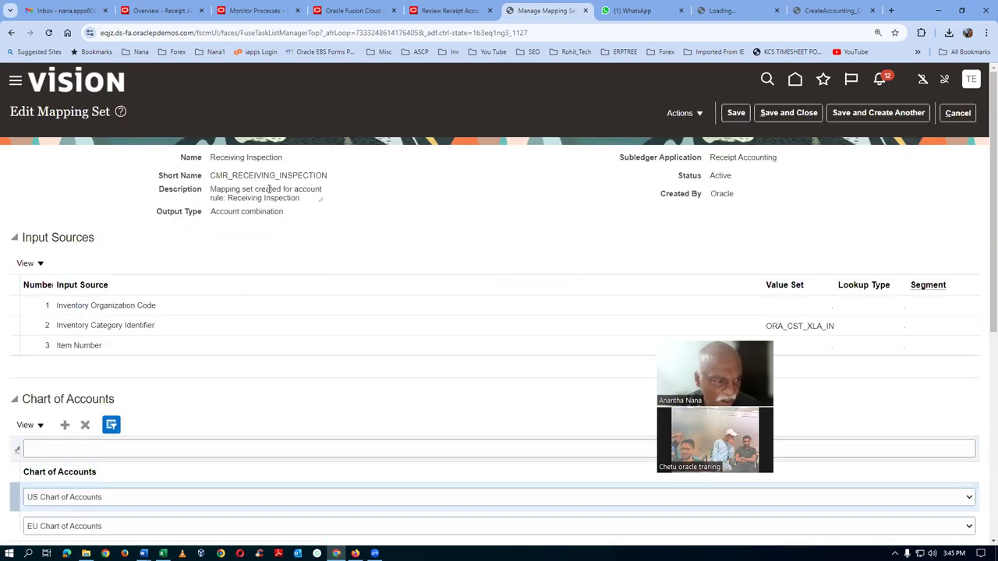
# Review Receiving Inspection's t10_COA mappings, then cancel out without saving
pyautogui.scroll(-2, 251, 303)
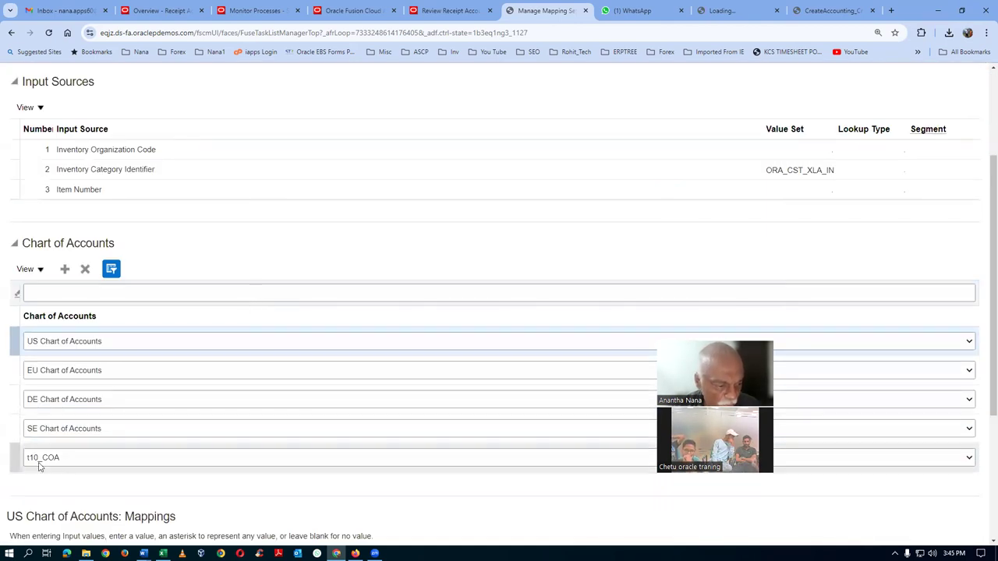
pyautogui.click(14, 460)
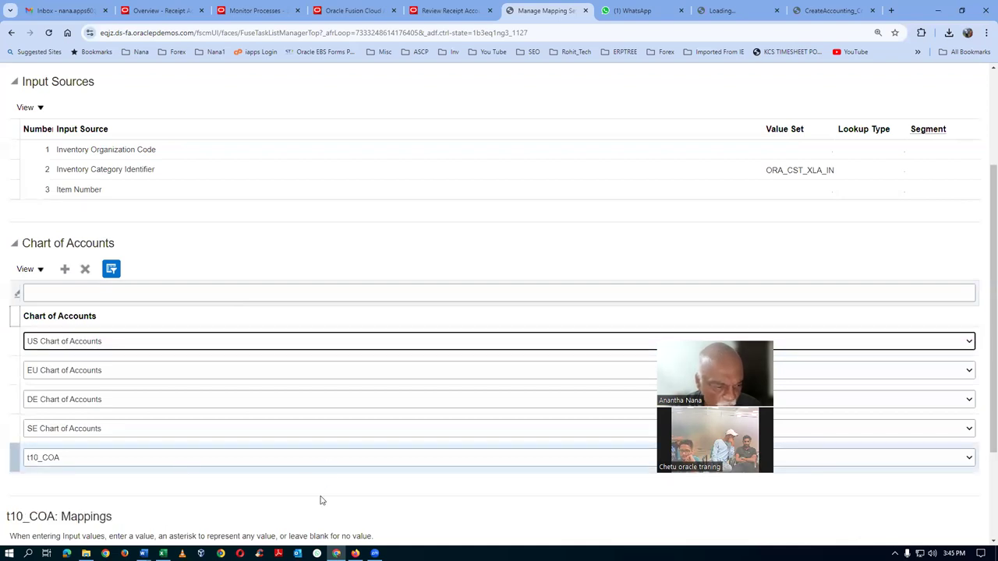
pyautogui.scroll(-2, 319, 501)
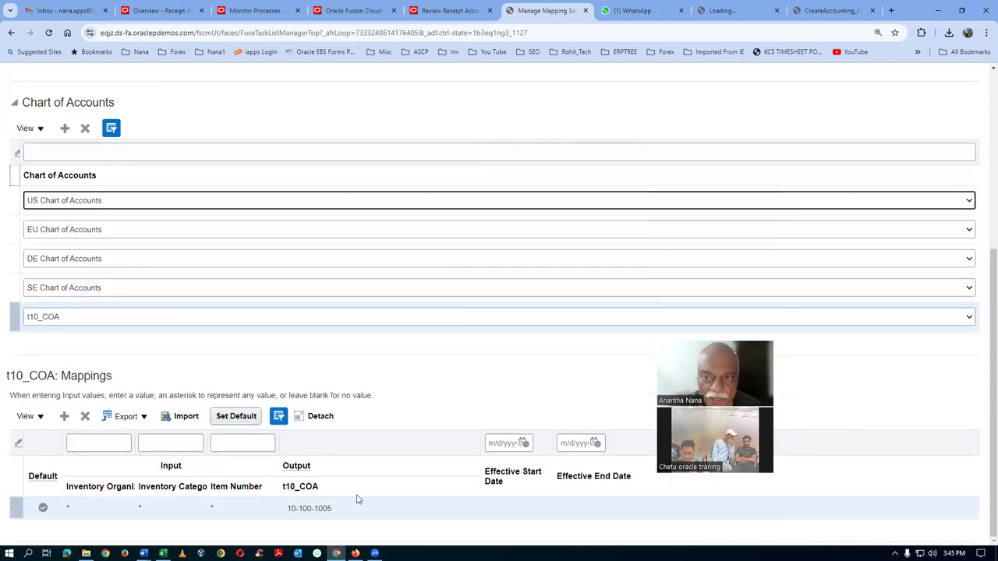
pyautogui.scroll(4, 772, 238)
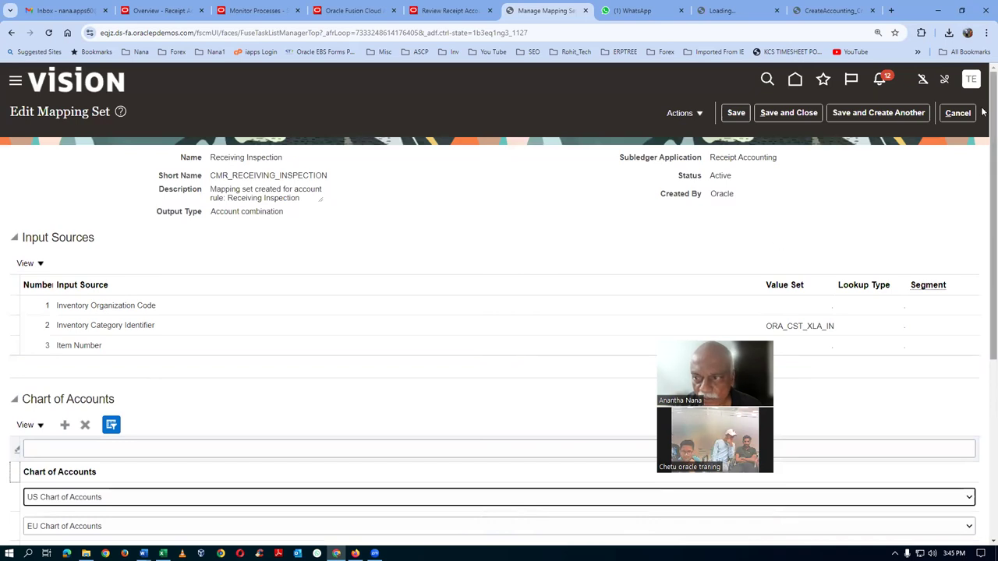
pyautogui.click(957, 113)
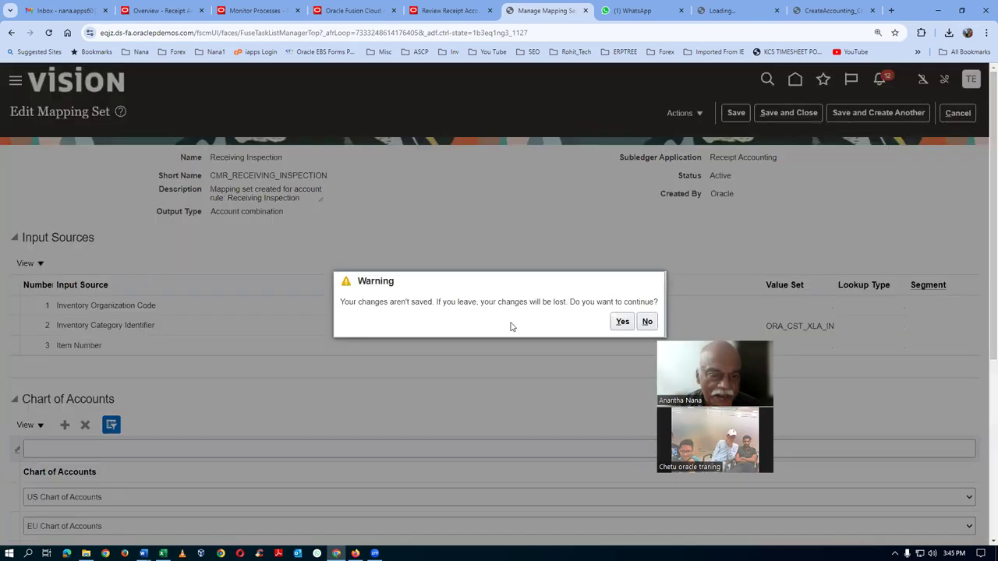
pyautogui.click(622, 322)
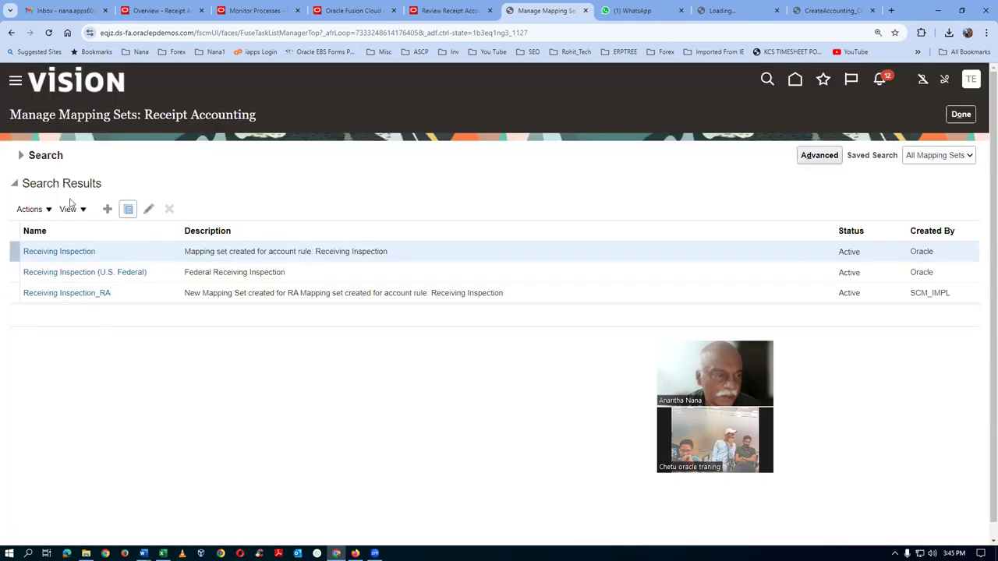
# Search mapping sets for 'Tra' and open Trade In-Transit Valuation
pyautogui.click(19, 155)
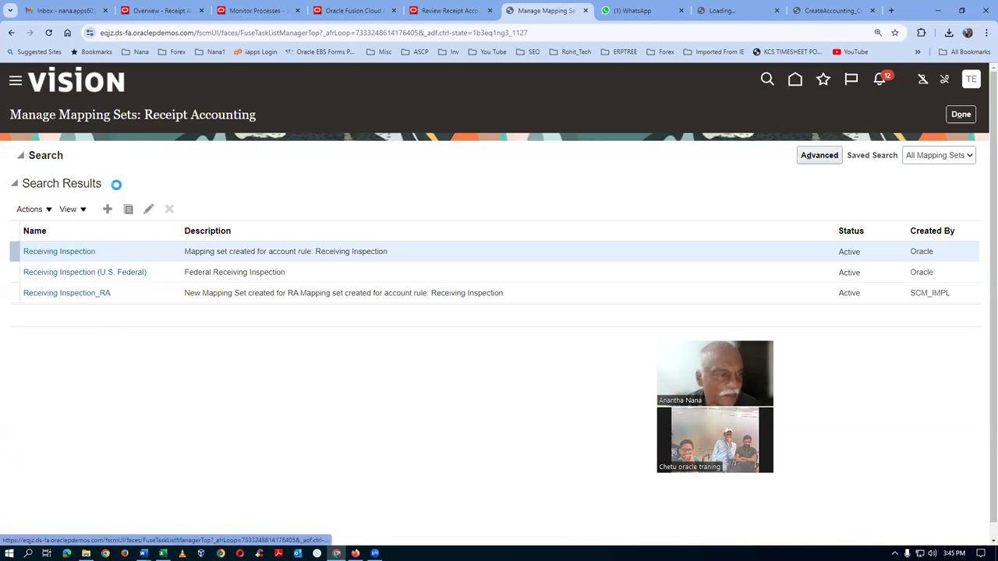
pyautogui.moveTo(236, 180); pyautogui.dragTo(39, 197)
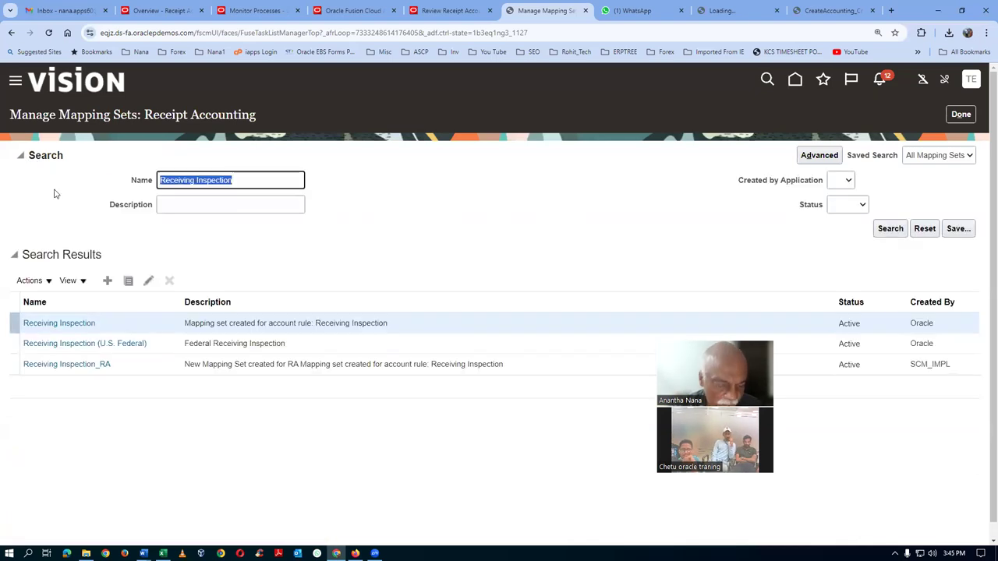
pyautogui.write('Trade')
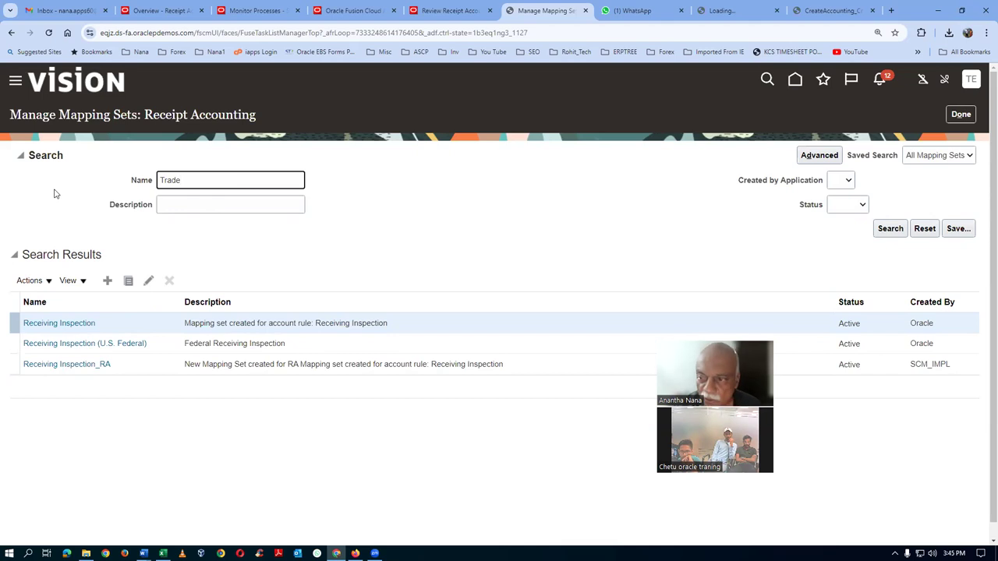
pyautogui.click(887, 228)
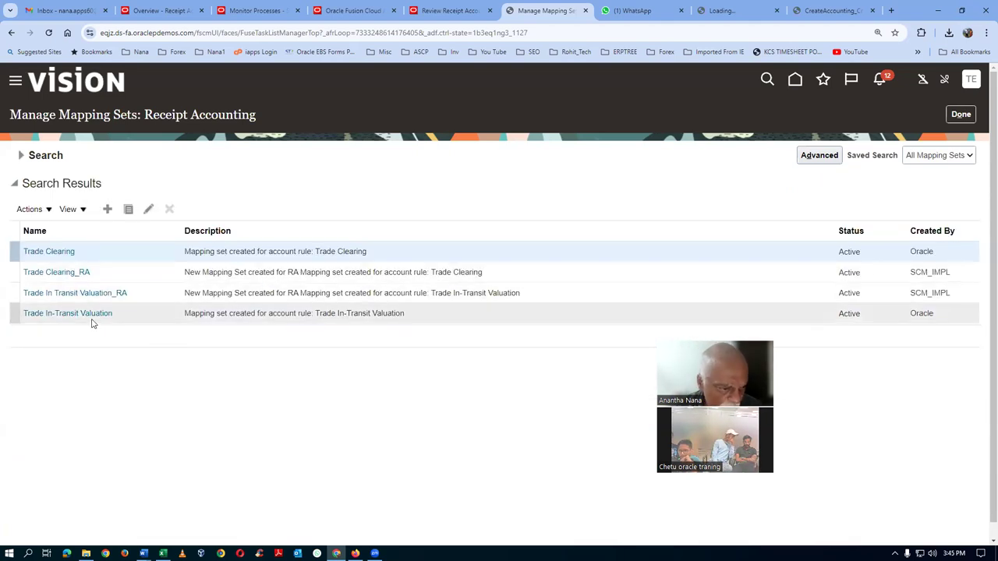
pyautogui.click(91, 322)
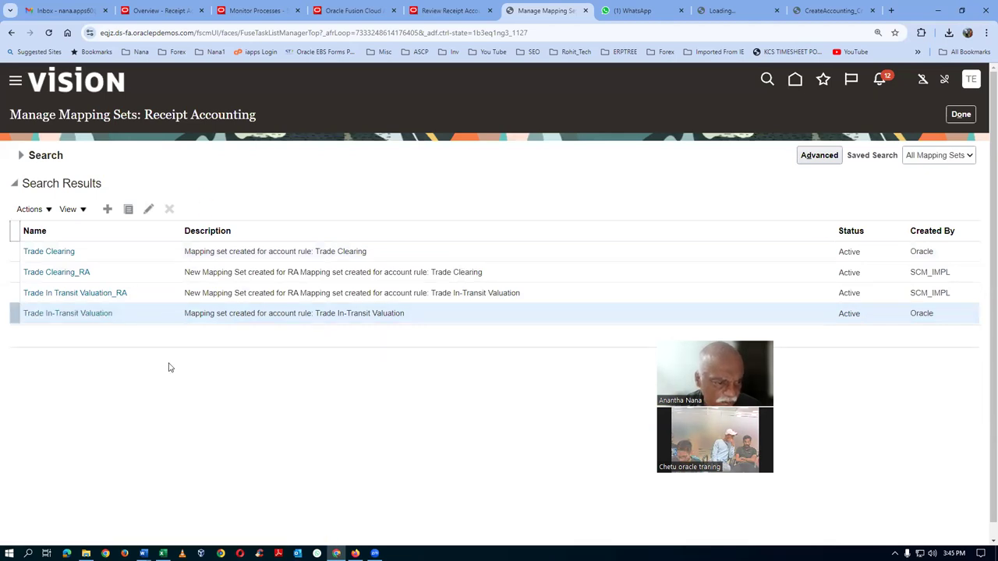
# Review its 10-100-1004 mapping, cancel without saving, and bring up the Fusion_Inventory_Documentation folder
pyautogui.scroll(-3, 167, 366)
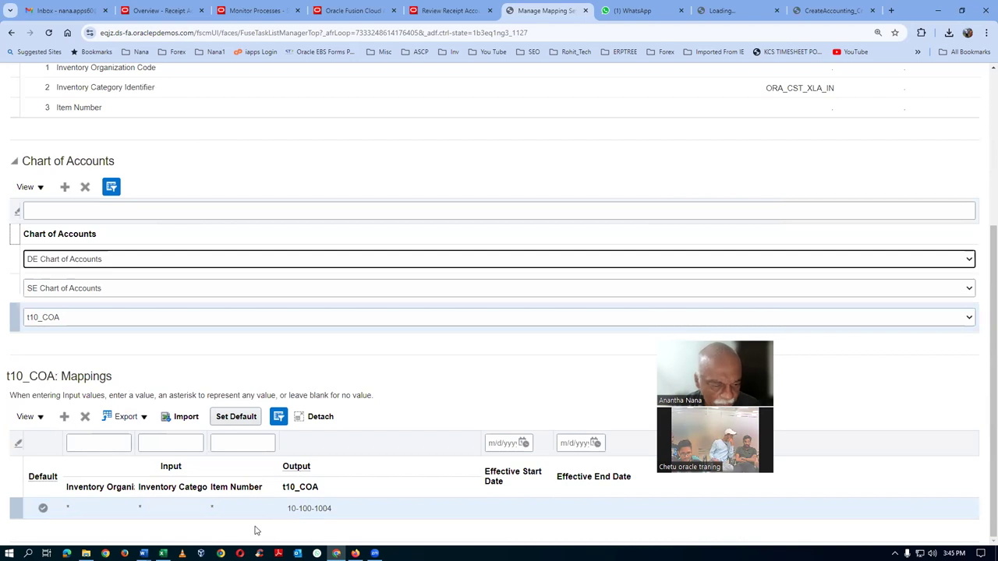
pyautogui.scroll(3, 691, 285)
pyautogui.click(957, 83)
pyautogui.click(622, 321)
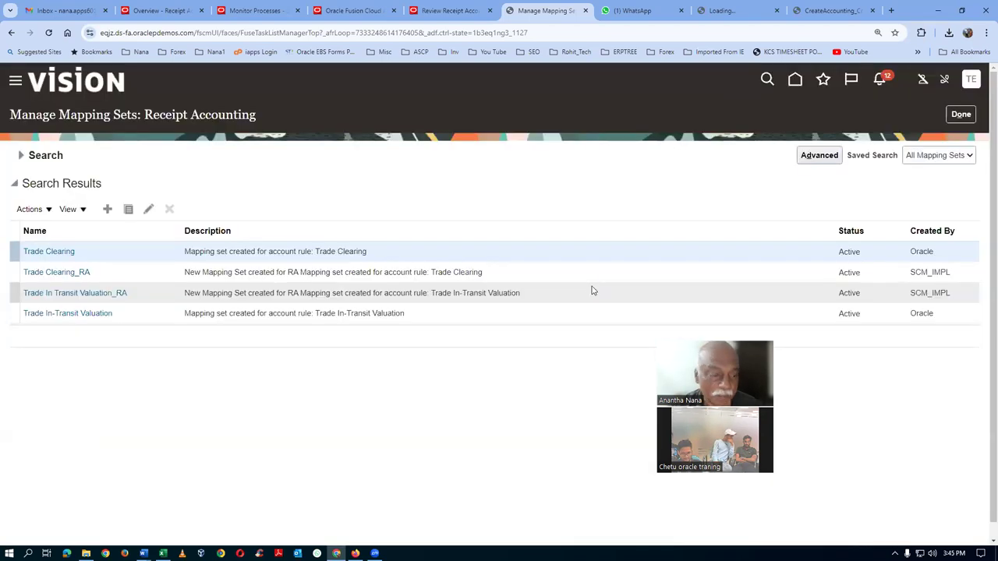
pyautogui.hotkey('alt', 'Tab')
pyautogui.hotkey('alt', 'Tab')
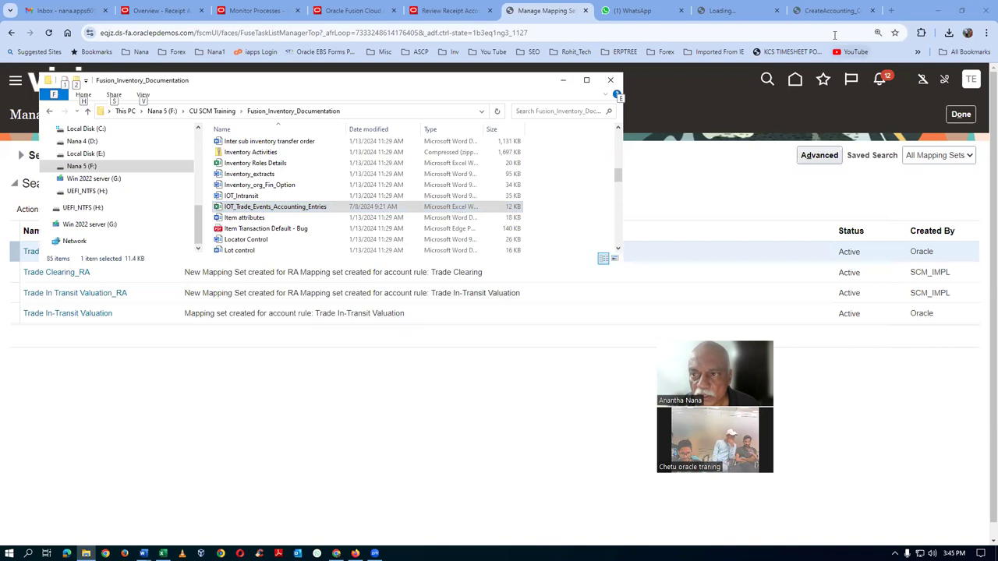
# Copy the Interorganization Payables mapping set name from the Create Accounting report error
pyautogui.click(830, 11)
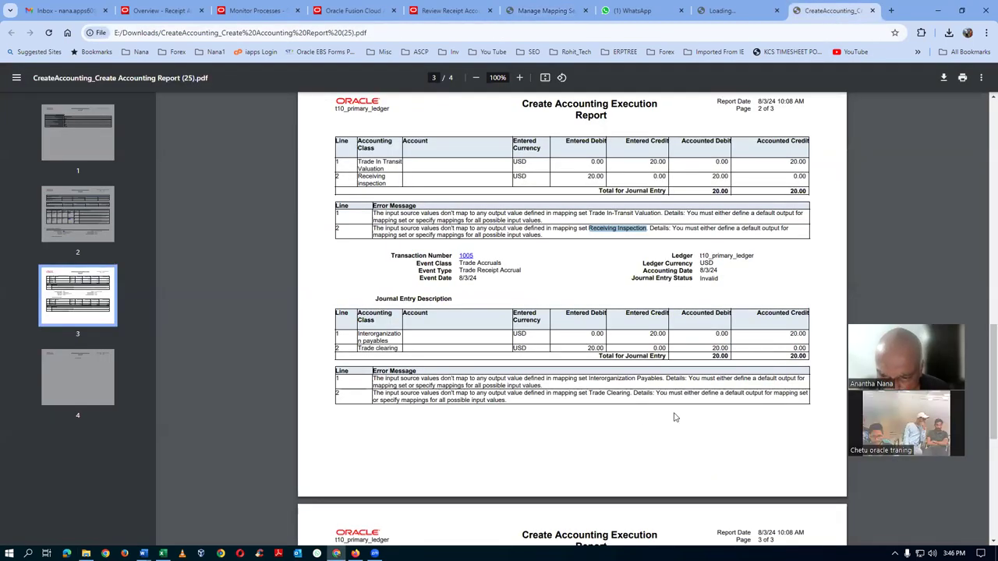
pyautogui.moveTo(589, 380); pyautogui.dragTo(663, 379)
pyautogui.hotkey('ctrl', 'c')
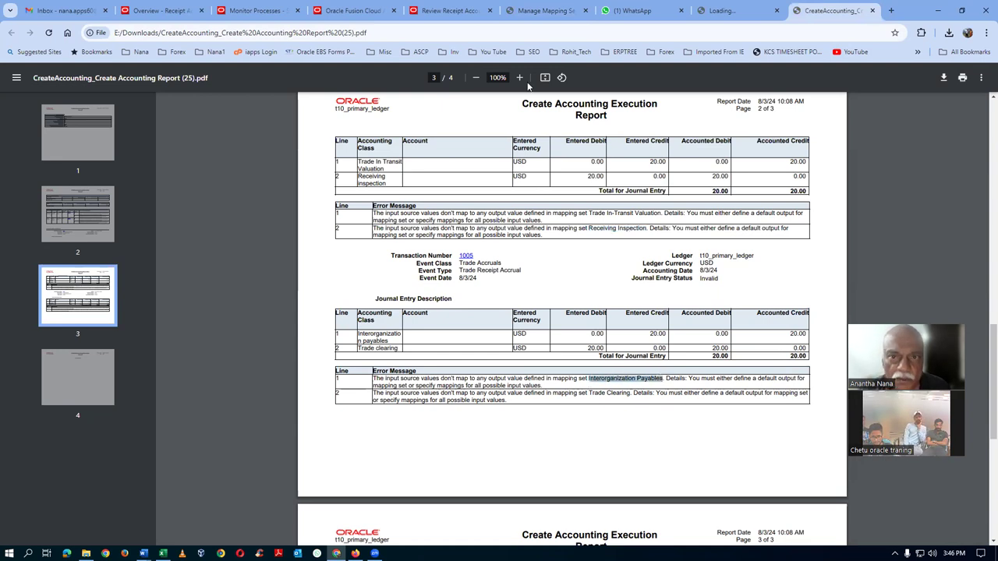
pyautogui.click(546, 11)
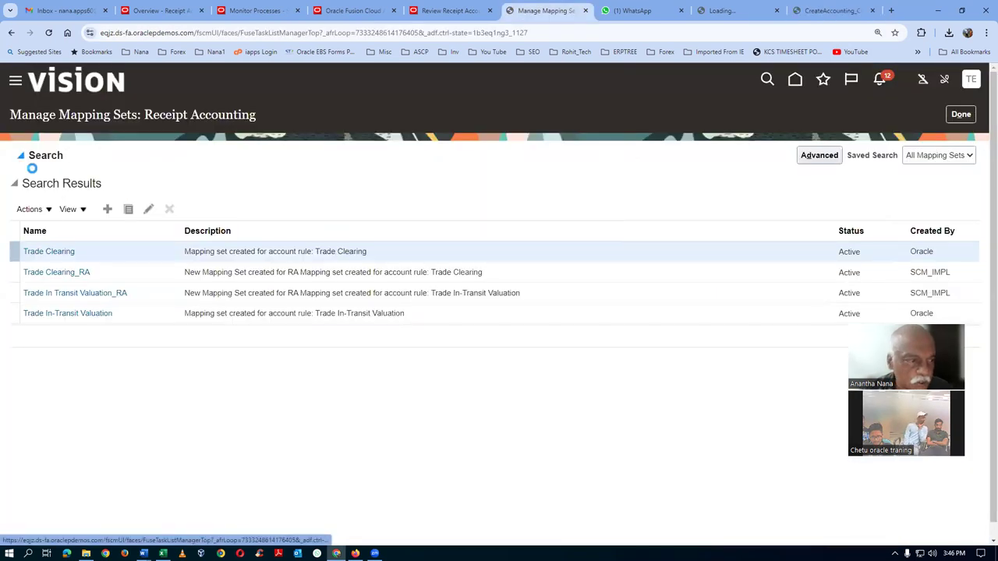
# Search mapping sets for Interorganization Payables and open it for editing
pyautogui.doubleClick(207, 180)
pyautogui.hotkey('ctrl', 'v')
pyautogui.click(889, 230)
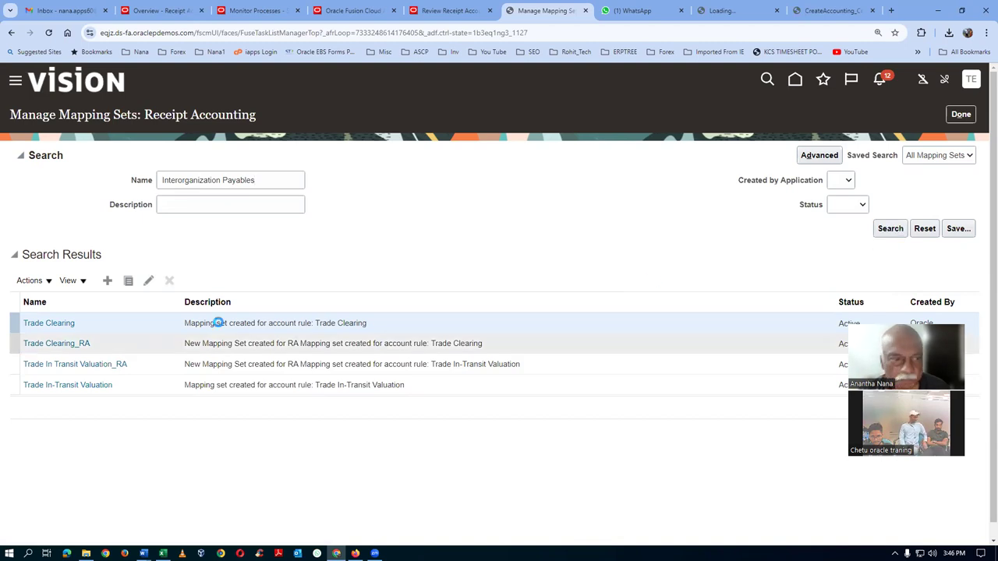
pyautogui.click(278, 185)
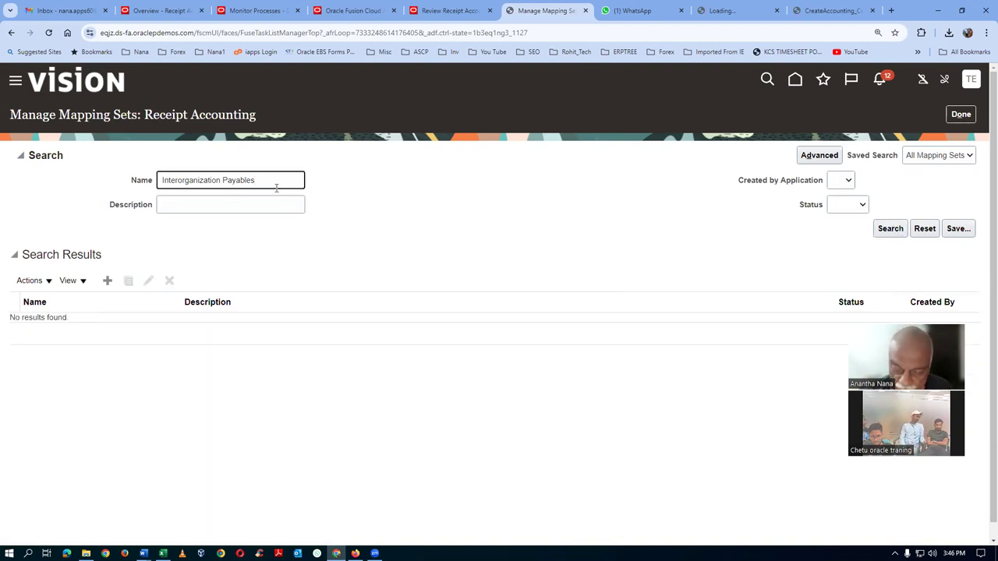
pyautogui.press('Home')
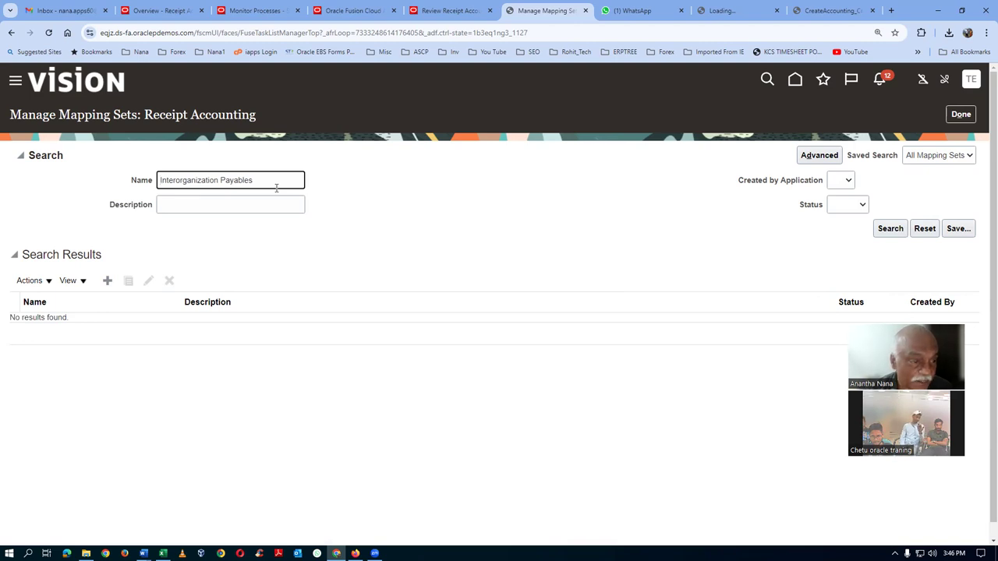
pyautogui.click(893, 231)
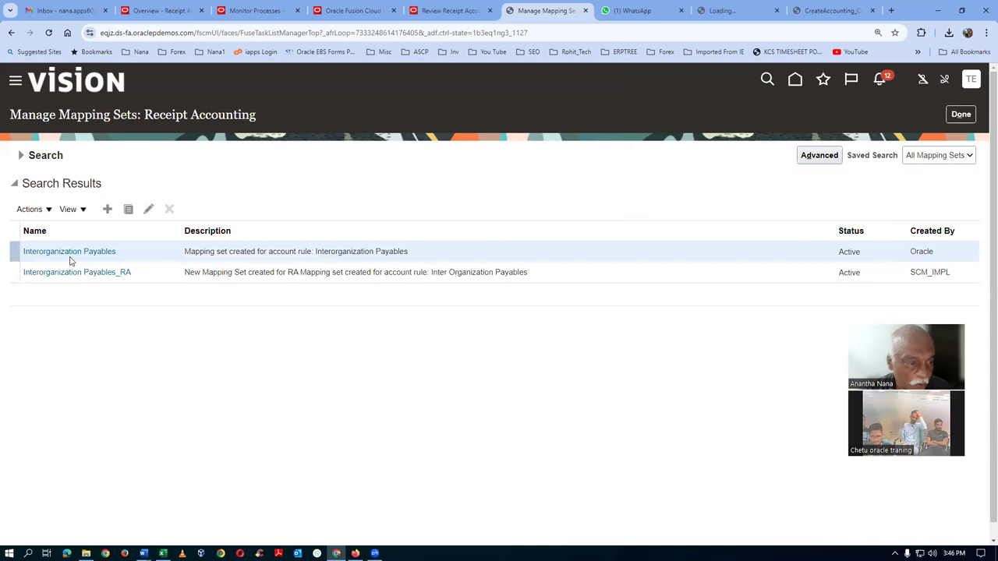
pyautogui.click(70, 252)
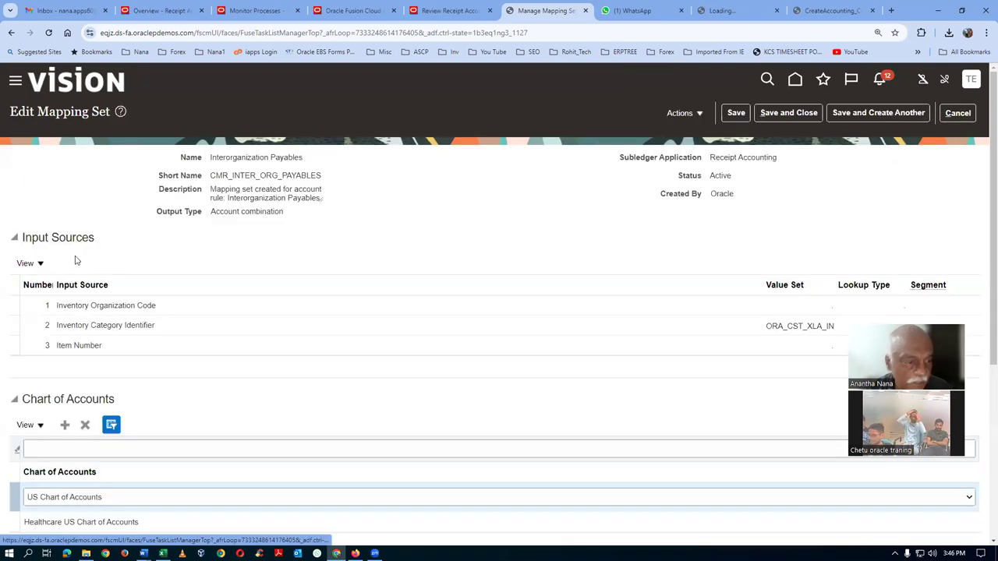
# Add t10_COA as a new chart of accounts row
pyautogui.scroll(-2, 91, 505)
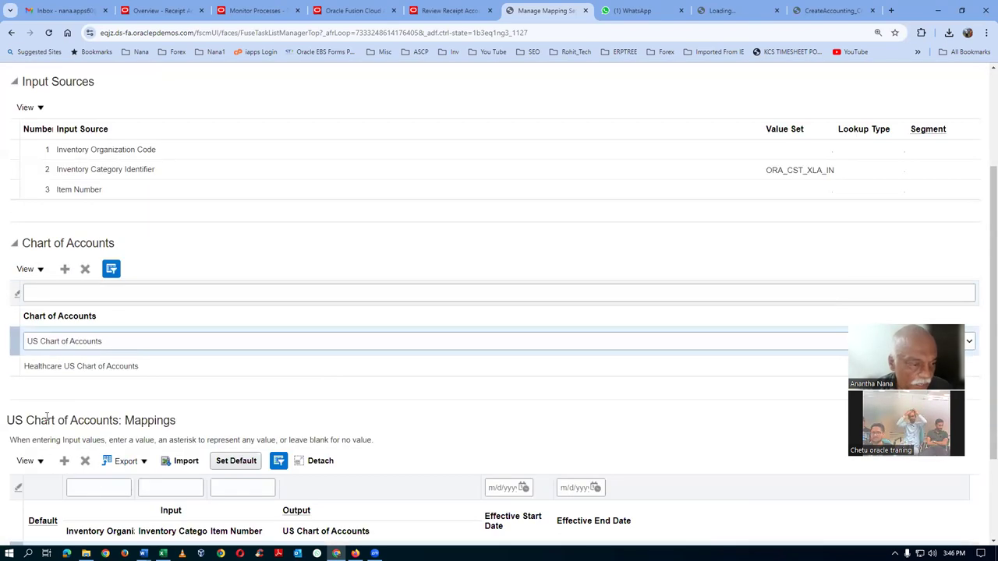
pyautogui.click(65, 269)
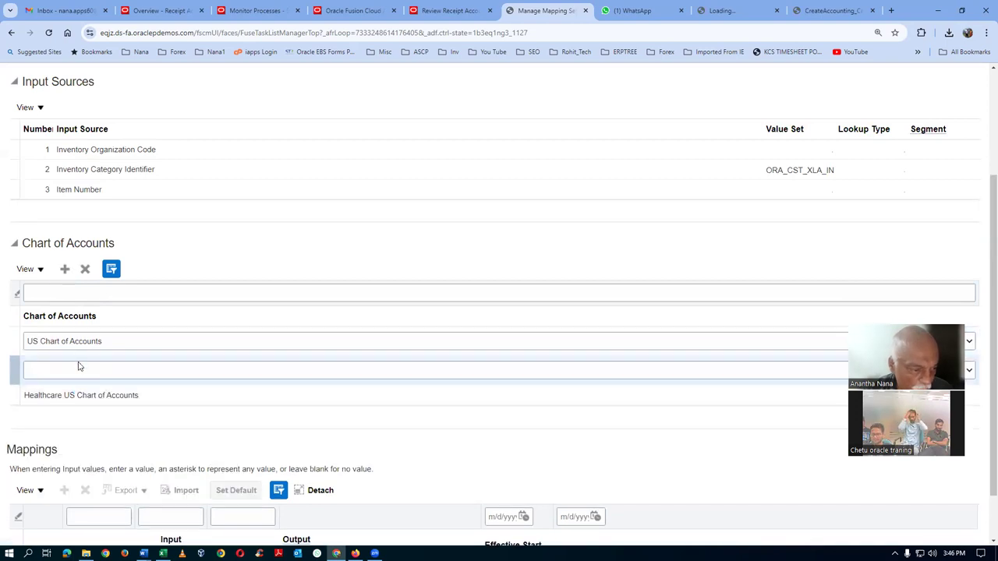
pyautogui.click(80, 378)
pyautogui.write('t10_COA')
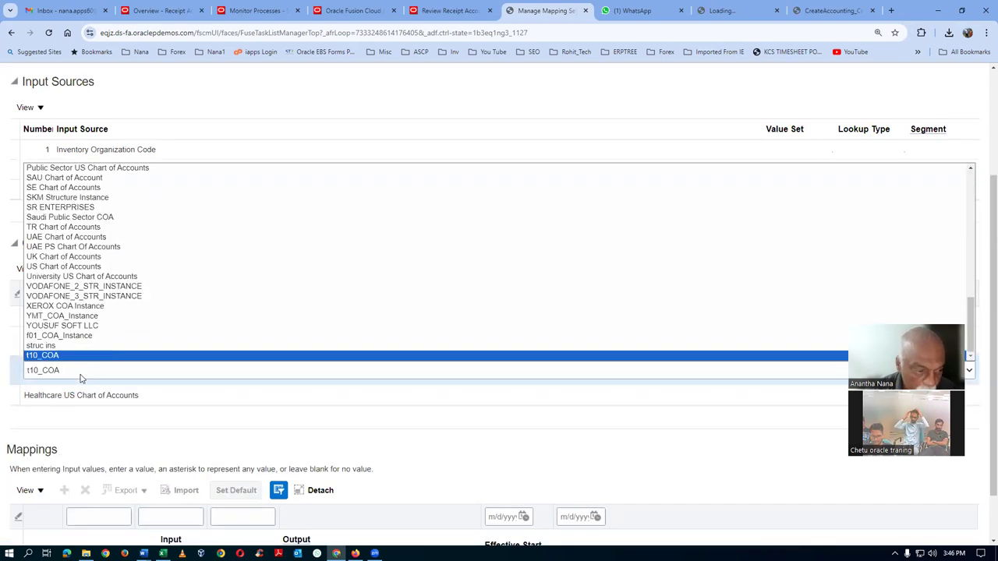
pyautogui.press('Return')
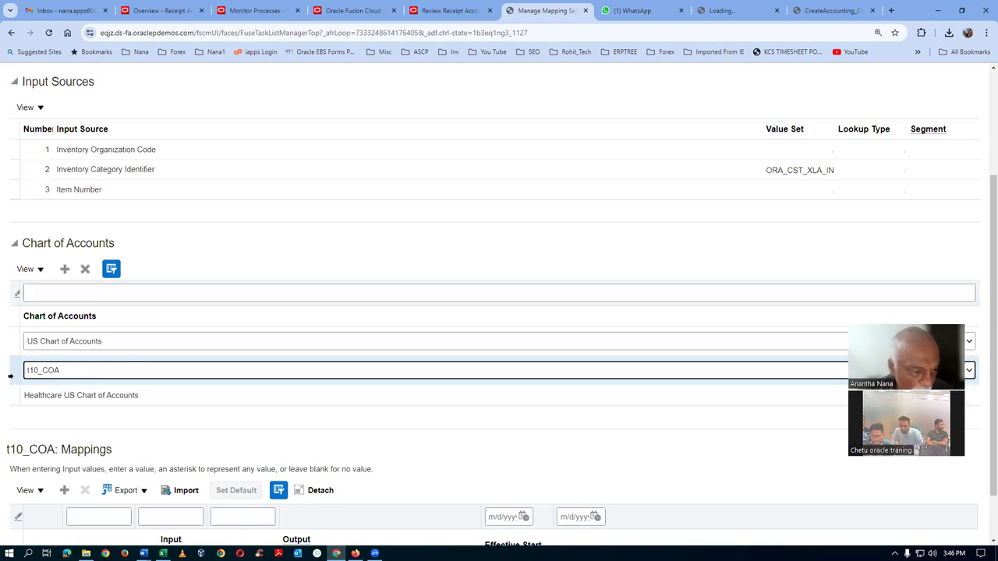
pyautogui.click(10, 375)
# Add a default t10_COA mapping with output account 10-100-1004 and save the mapping set
pyautogui.scroll(-1, 984, 421)
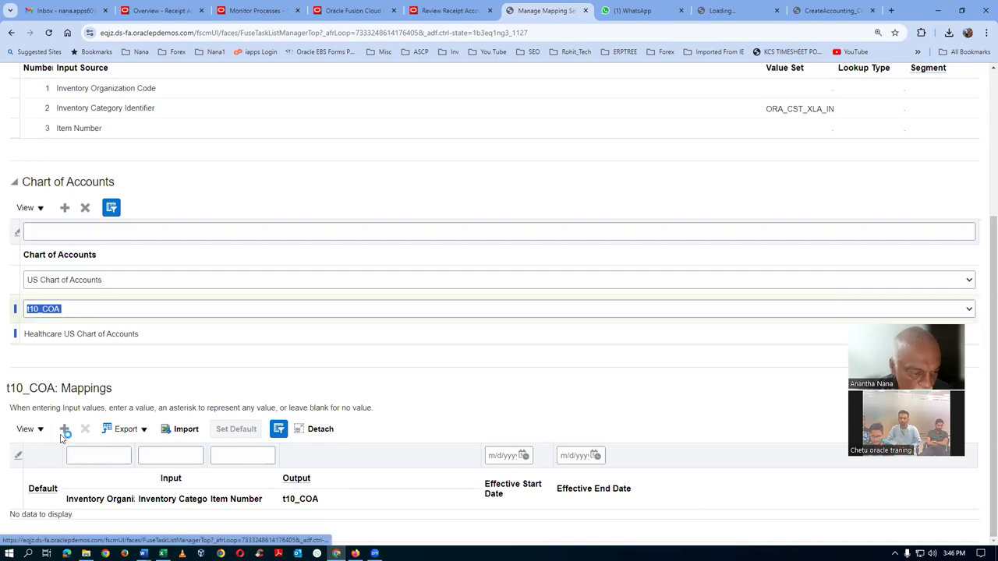
pyautogui.click(444, 524)
pyautogui.click(510, 368)
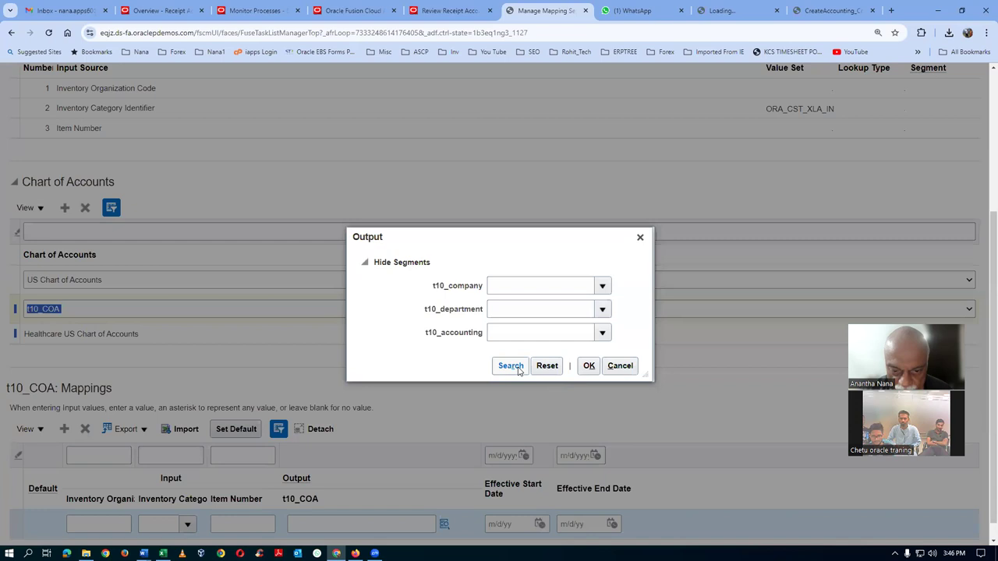
pyautogui.click(477, 349)
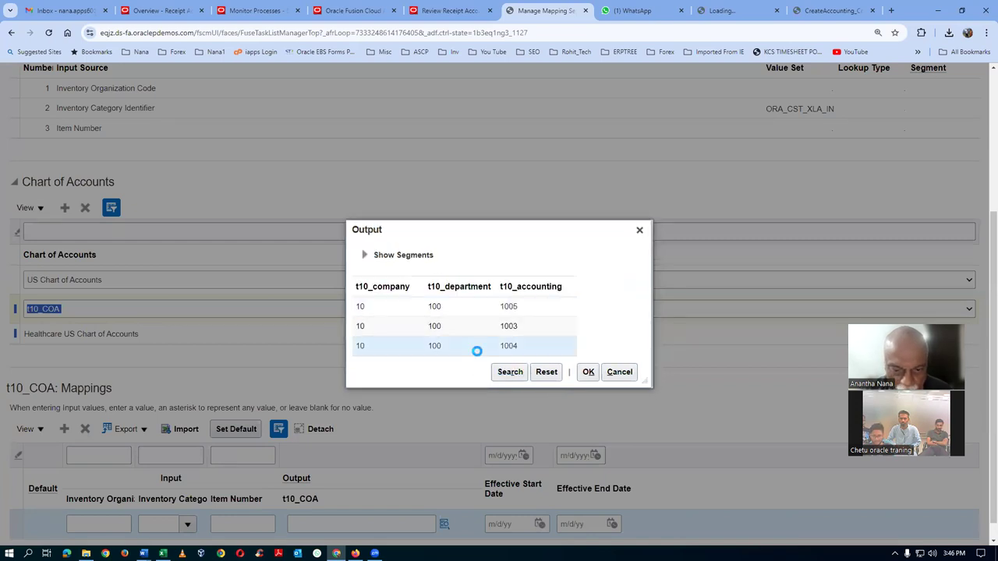
pyautogui.click(587, 372)
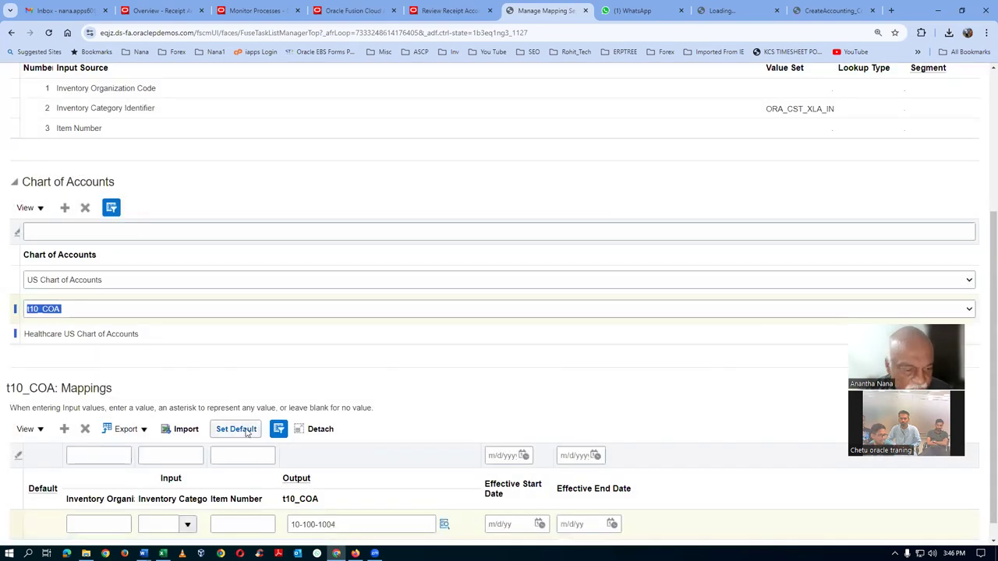
pyautogui.click(245, 430)
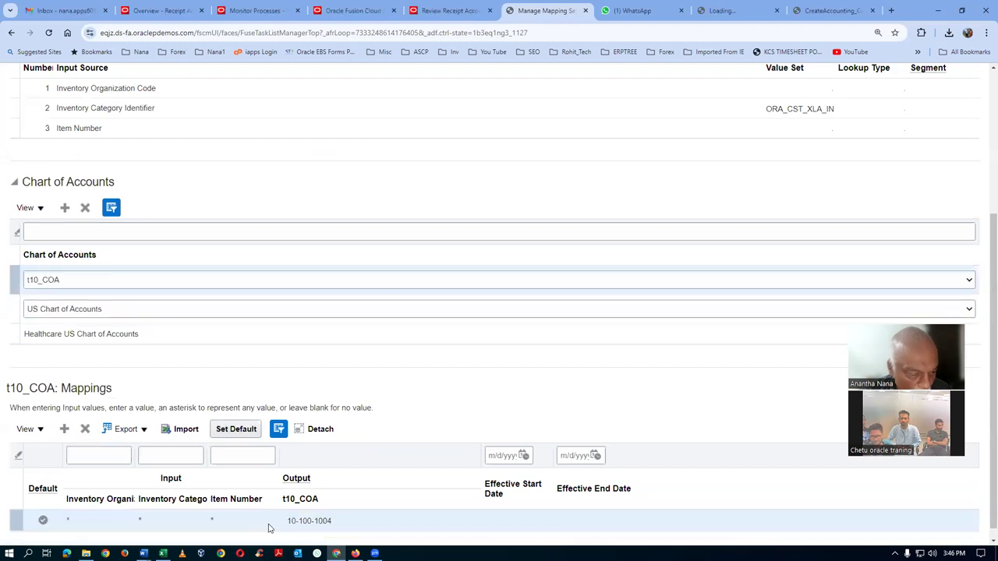
pyautogui.scroll(5, 622, 389)
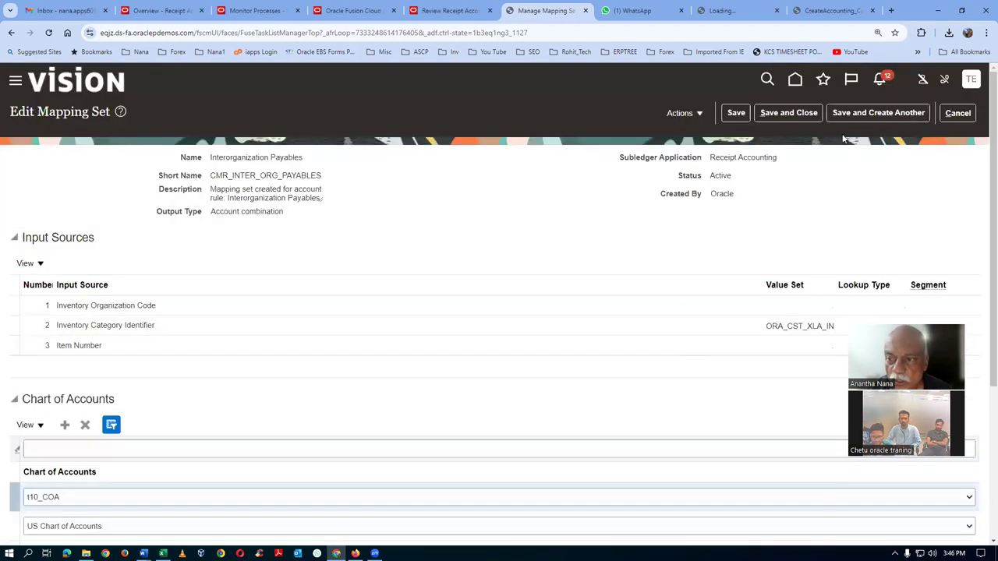
pyautogui.click(774, 115)
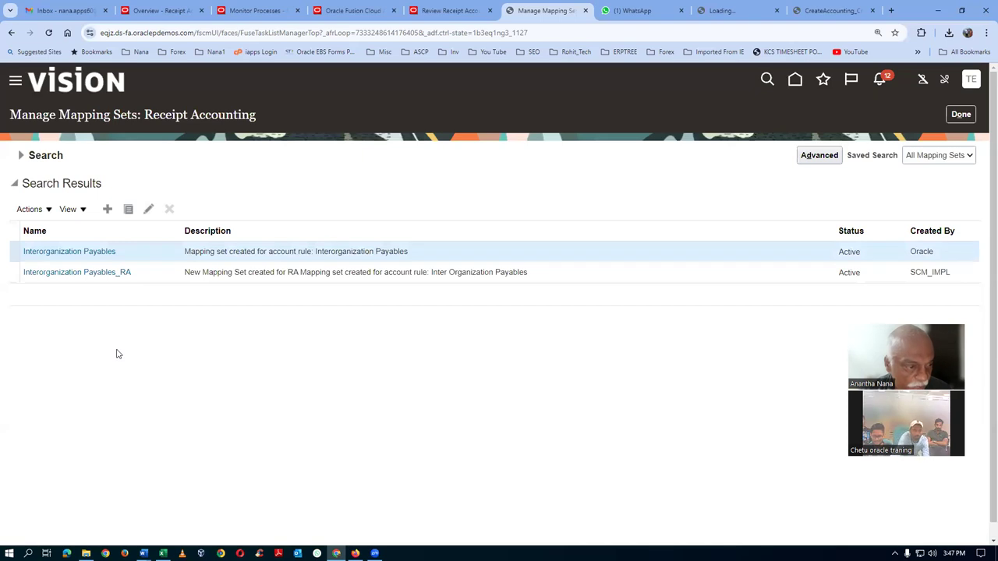
# Reopen Interorganization Payables and check its t10_COA mappings
pyautogui.click(65, 252)
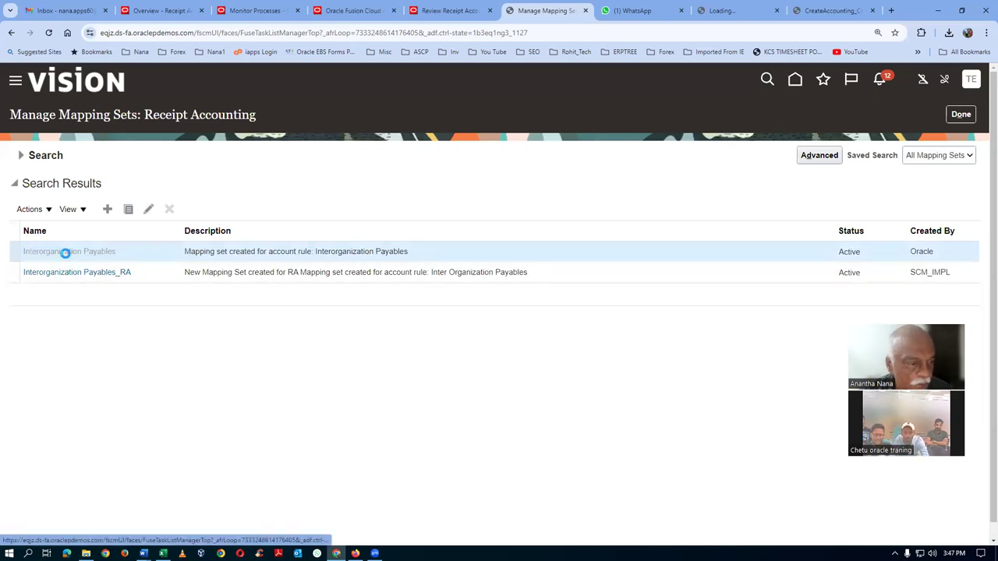
pyautogui.scroll(-2, 132, 358)
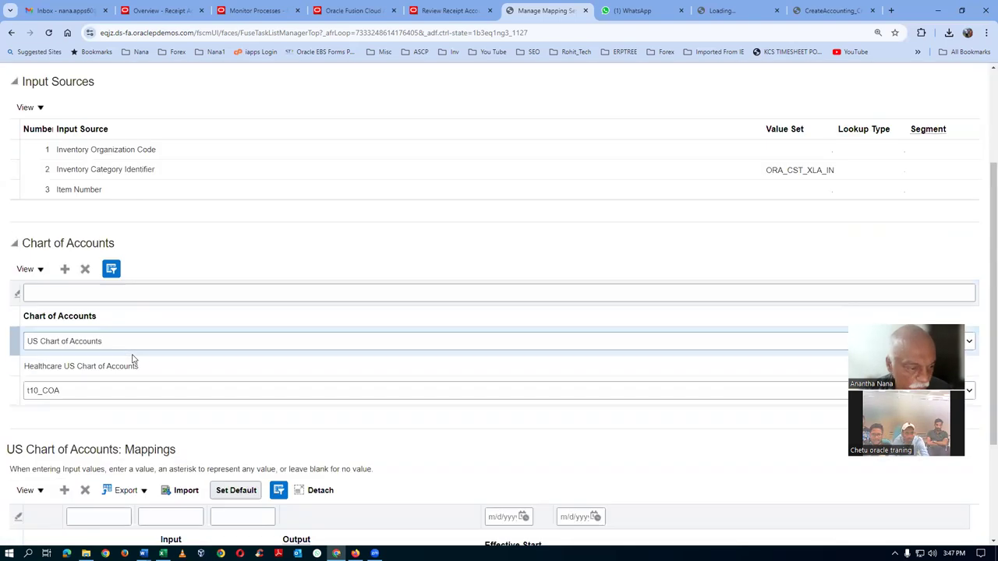
pyautogui.click(140, 392)
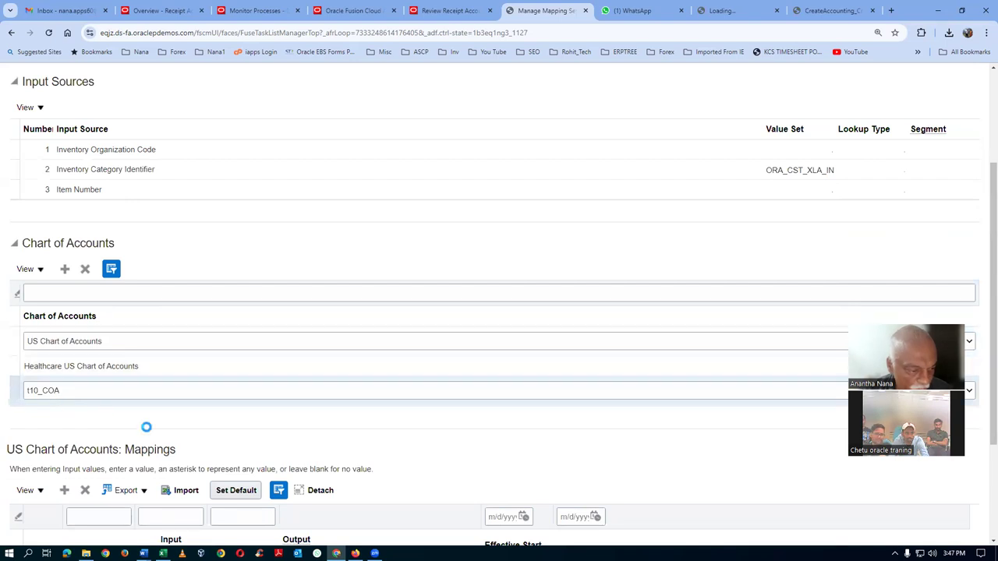
pyautogui.scroll(-2, 146, 427)
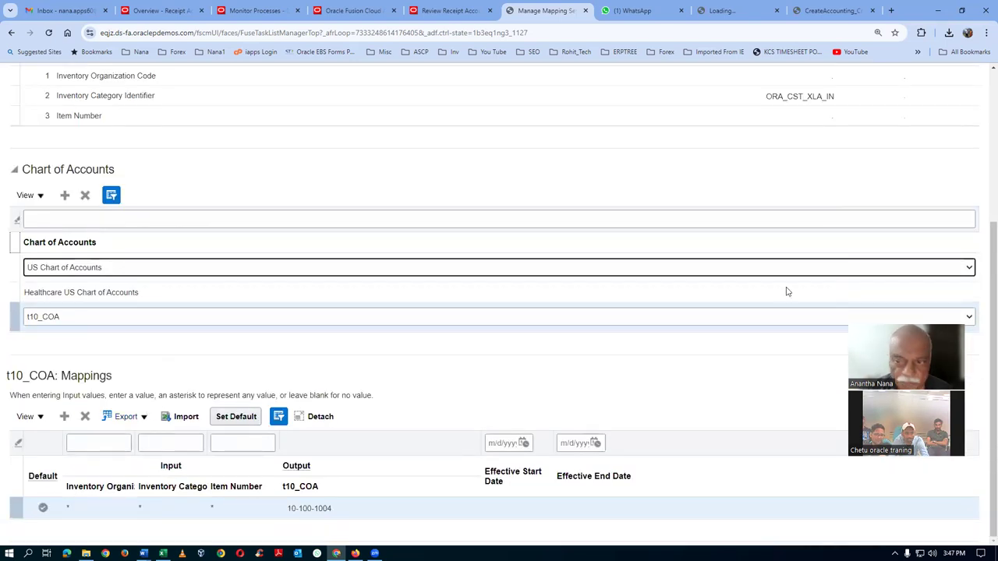
pyautogui.scroll(3, 785, 291)
# Leave the mapping set without saving and go to the Create Accounting report PDF
pyautogui.click(958, 113)
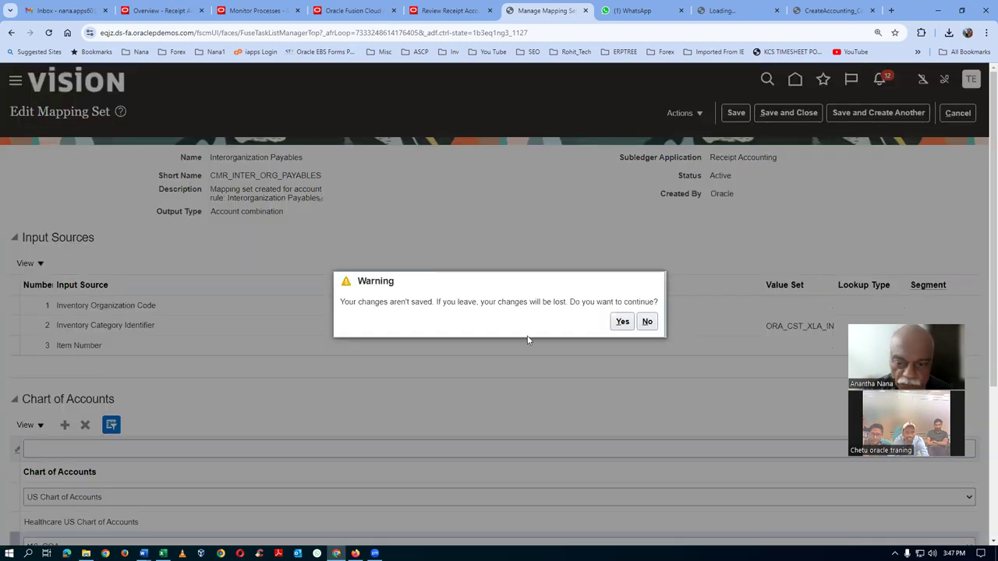
pyautogui.click(622, 322)
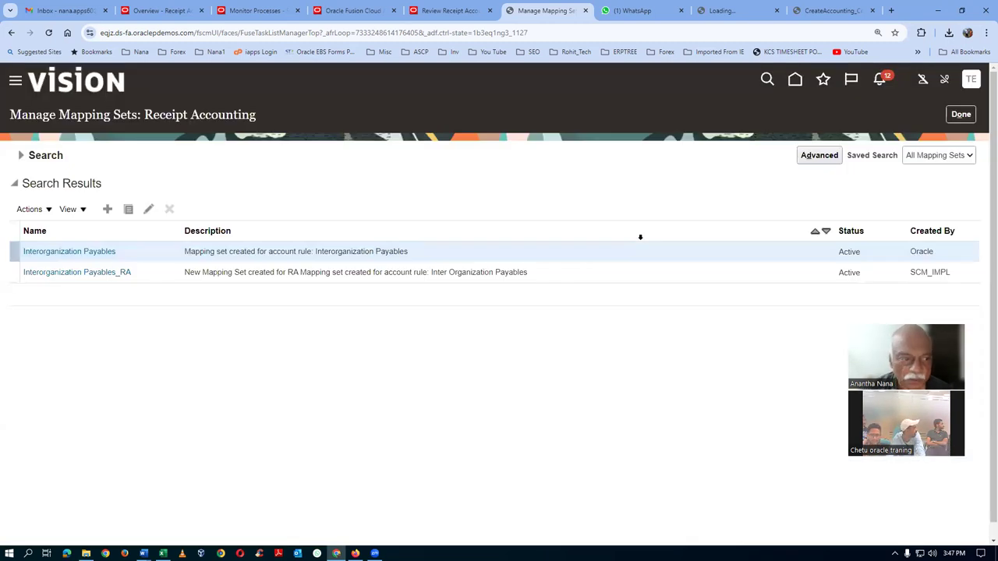
pyautogui.click(833, 10)
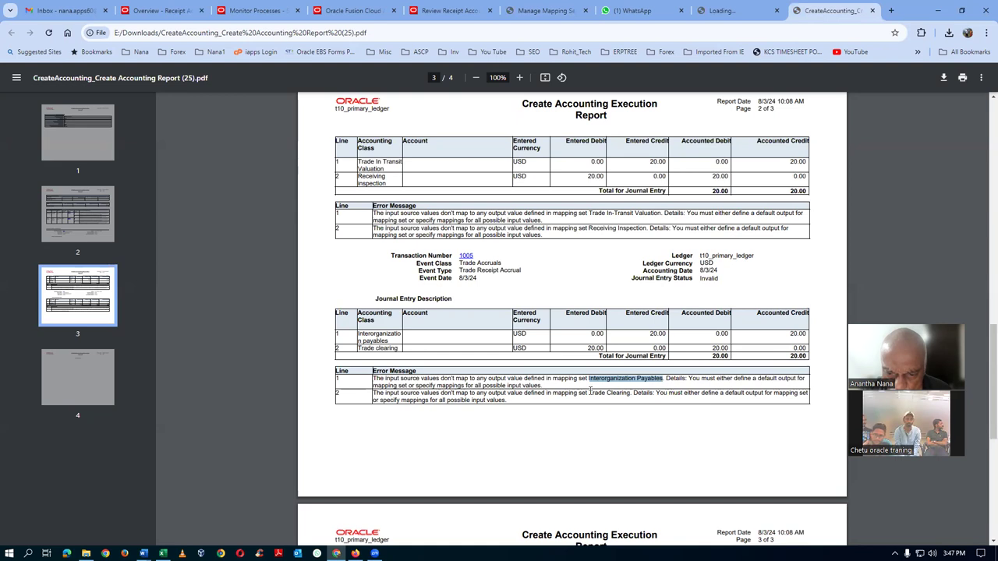
# Select and copy 'Trade Clearing' from the report's second error message
pyautogui.click(590, 393)
pyautogui.moveTo(628, 393); pyautogui.dragTo(630, 395)
pyautogui.hotkey('ctrl', 'c')
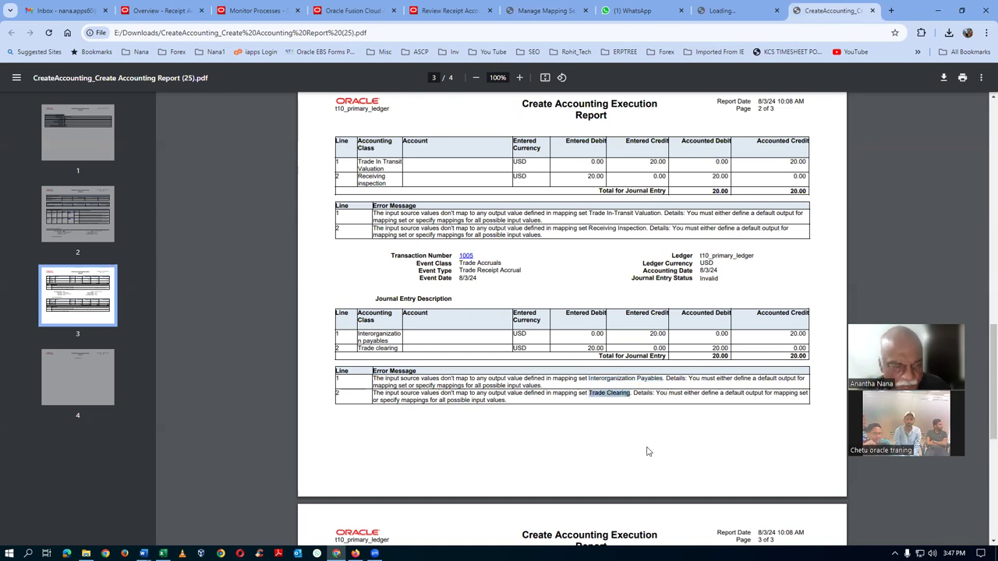
pyautogui.hotkey('alt', 'Tab')
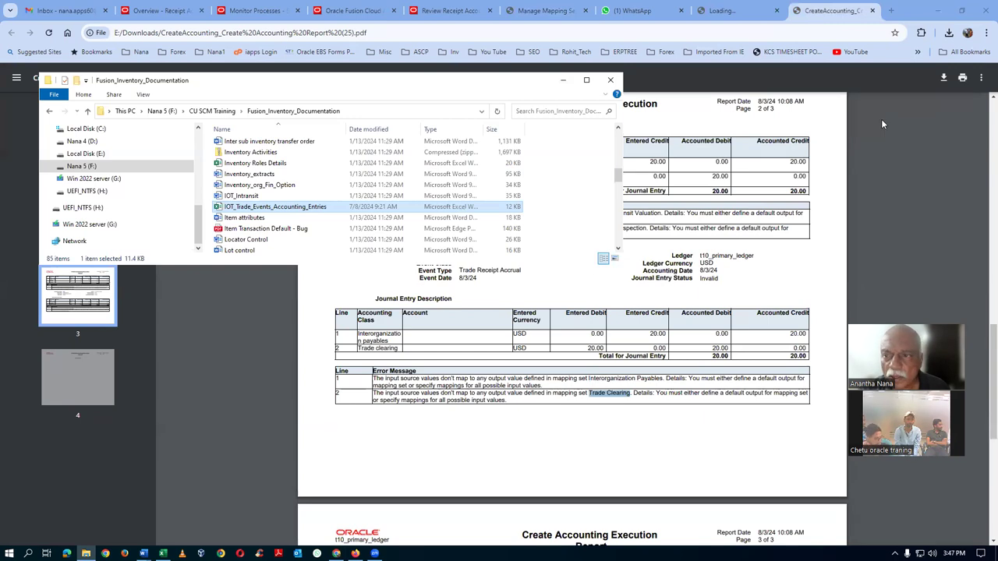
pyautogui.click(883, 125)
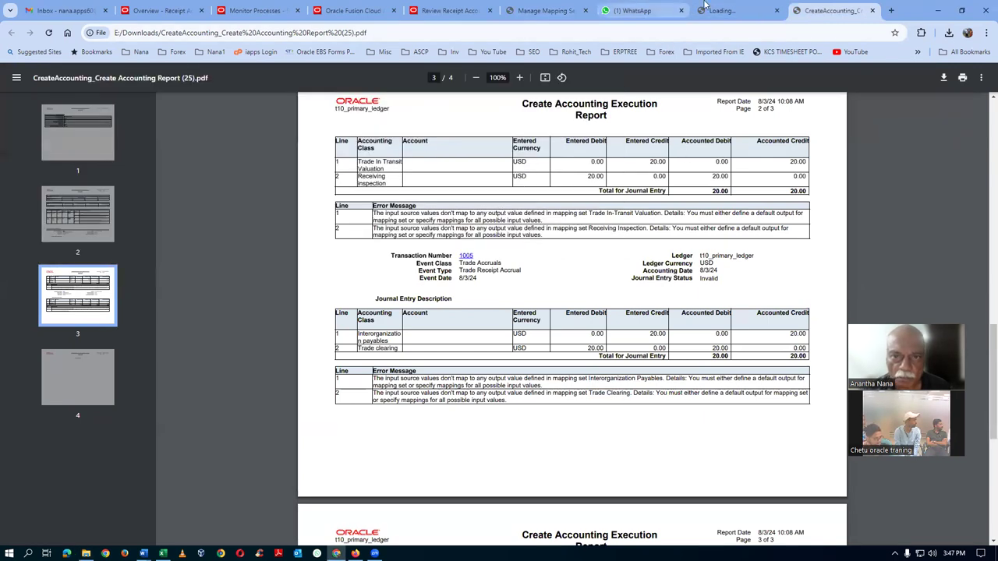
# Search Manage Mapping Sets for 'Trade Clearing' and open it for editing
pyautogui.click(546, 11)
pyautogui.click(21, 156)
pyautogui.tripleClick(275, 177)
pyautogui.hotkey('ctrl', 'v')
pyautogui.click(883, 229)
pyautogui.click(53, 252)
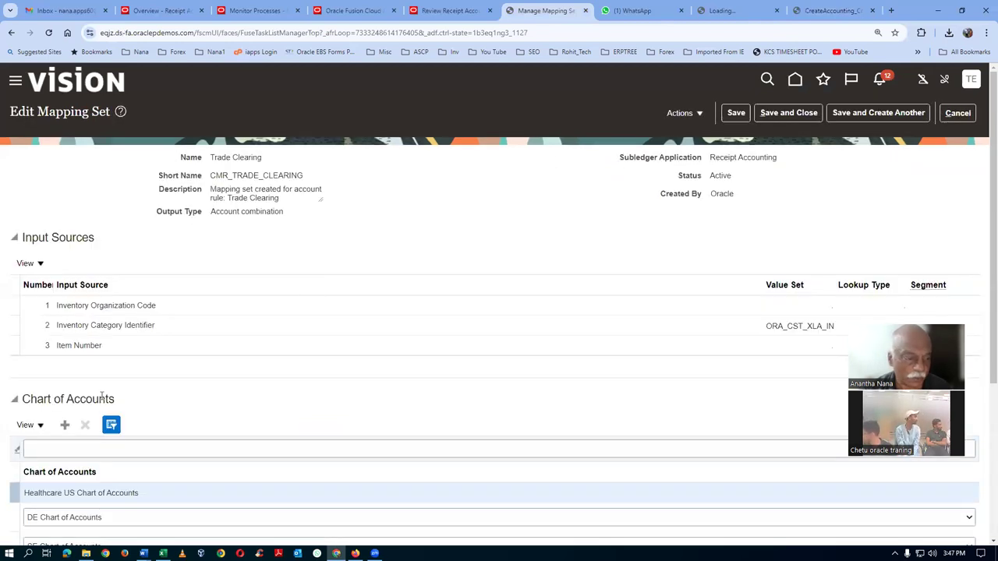
# Add t10_COA as a new chart of accounts row
pyautogui.scroll(-2, 101, 396)
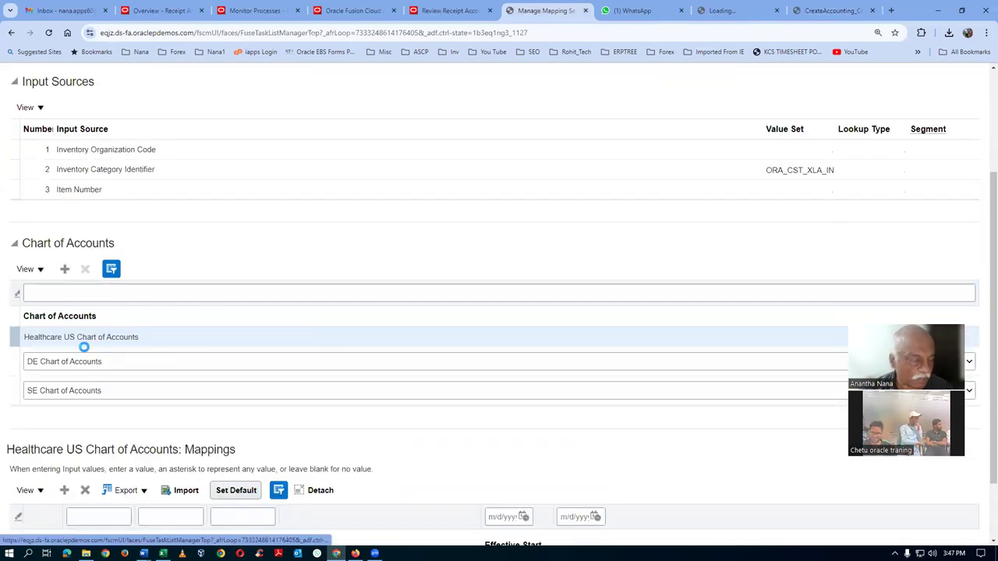
pyautogui.click(86, 361)
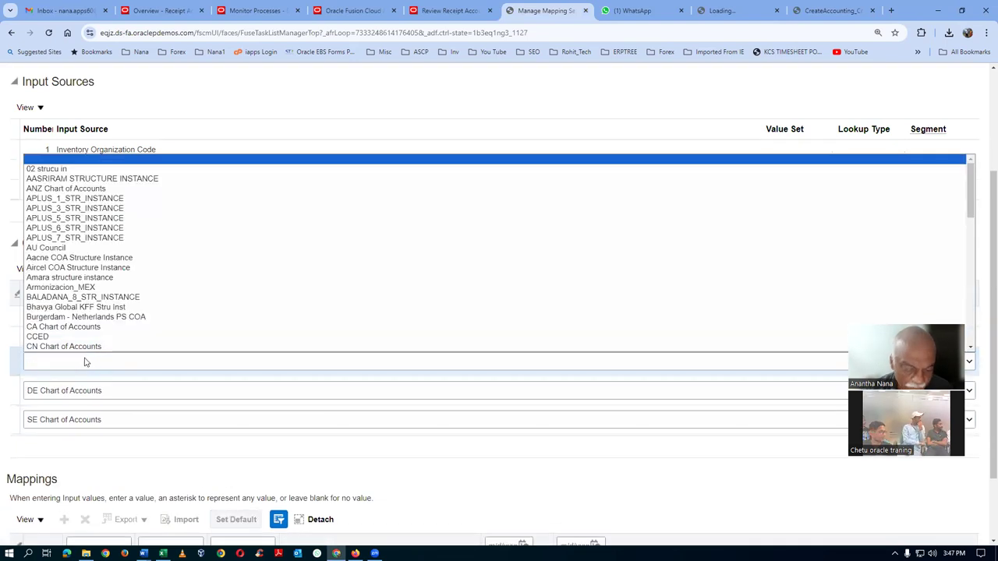
pyautogui.write('t10_COA')
pyautogui.press('Return')
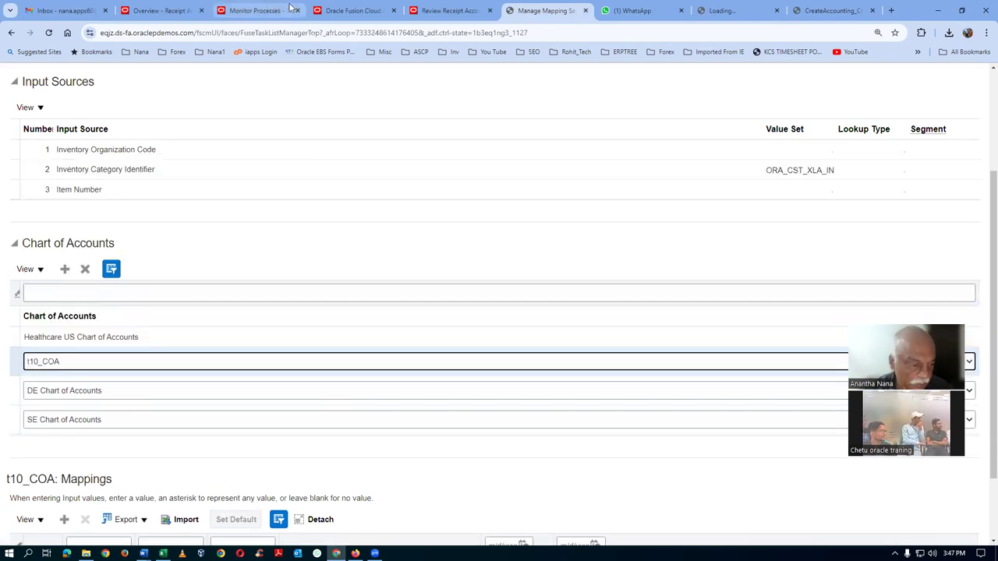
pyautogui.click(23, 365)
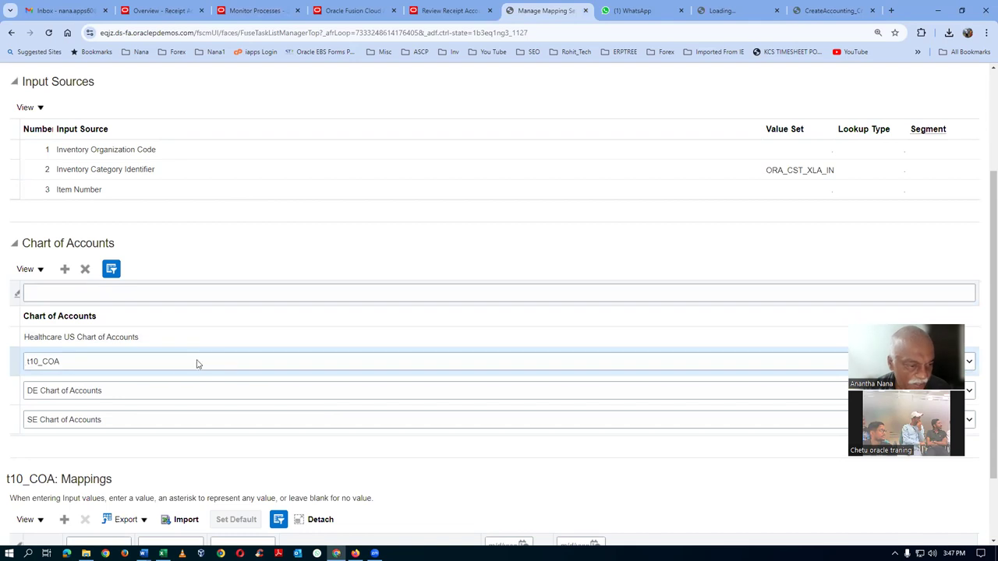
# Add a t10_COA mapping with output account 10-100-1005 and set it as default
pyautogui.scroll(-2, 143, 392)
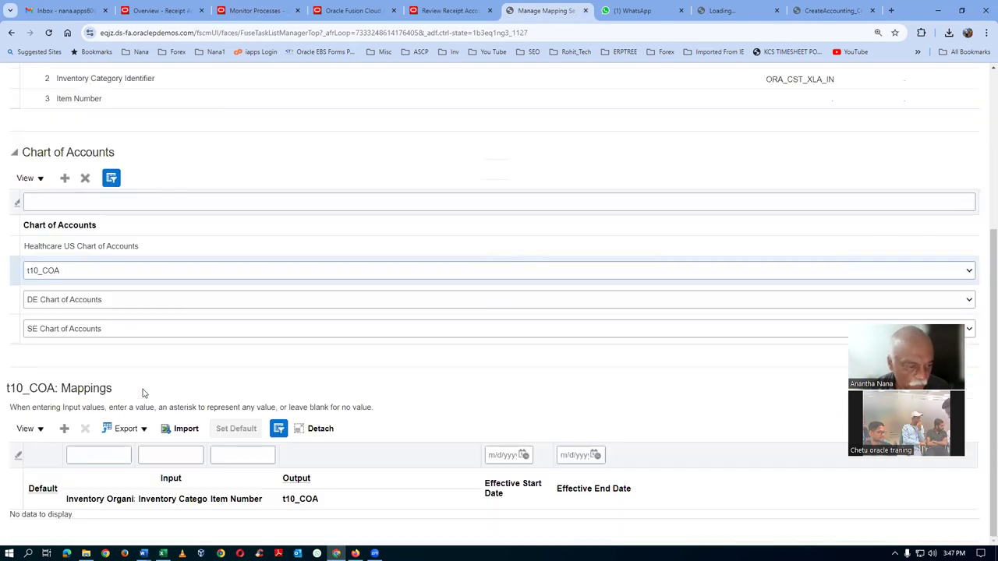
pyautogui.click(64, 429)
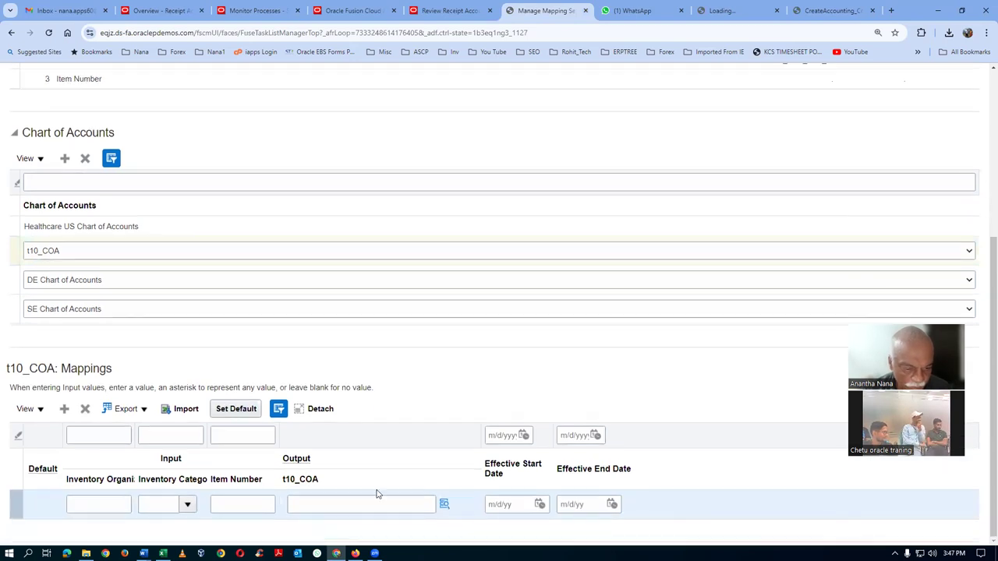
pyautogui.click(444, 505)
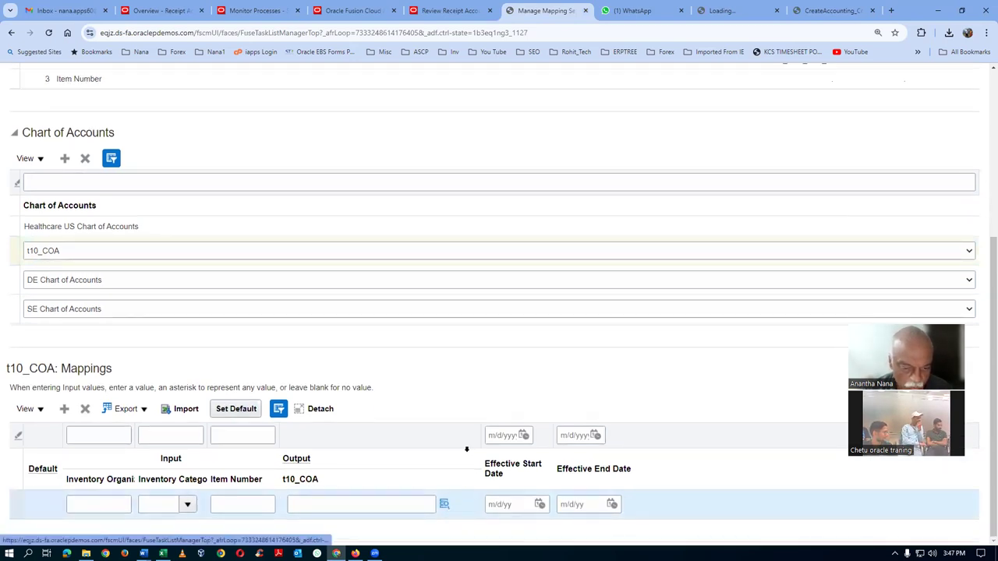
pyautogui.click(511, 365)
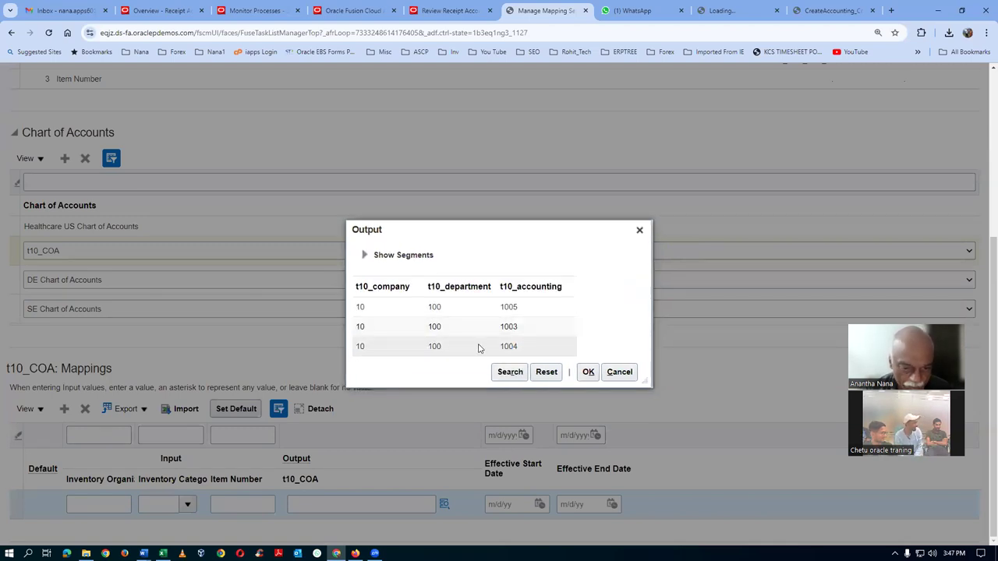
pyautogui.click(475, 302)
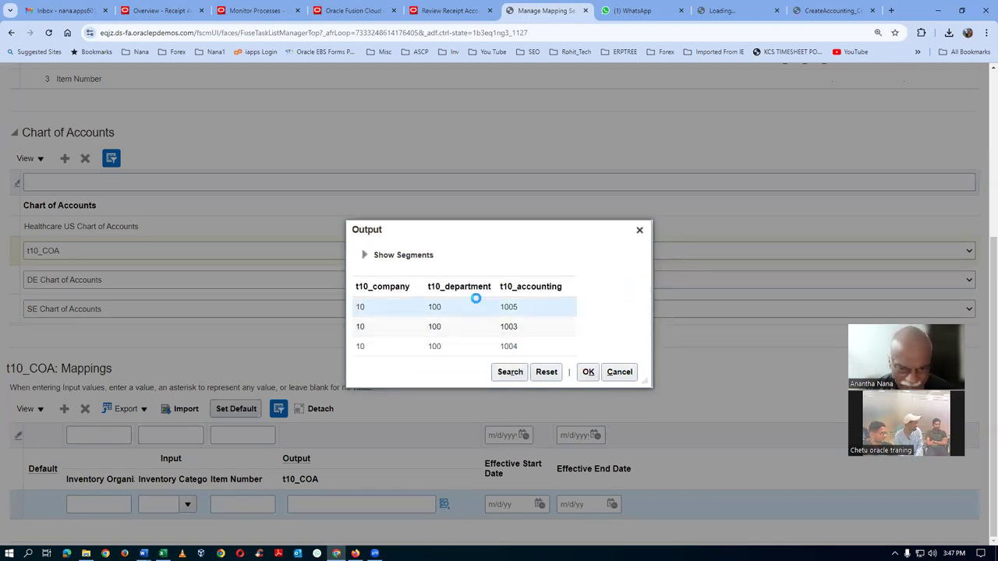
pyautogui.click(587, 372)
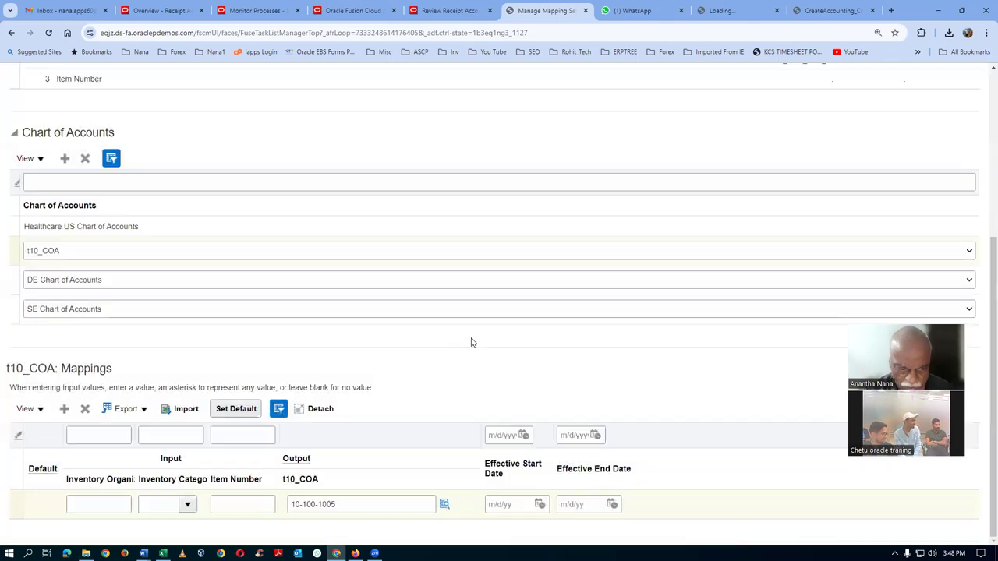
pyautogui.click(235, 409)
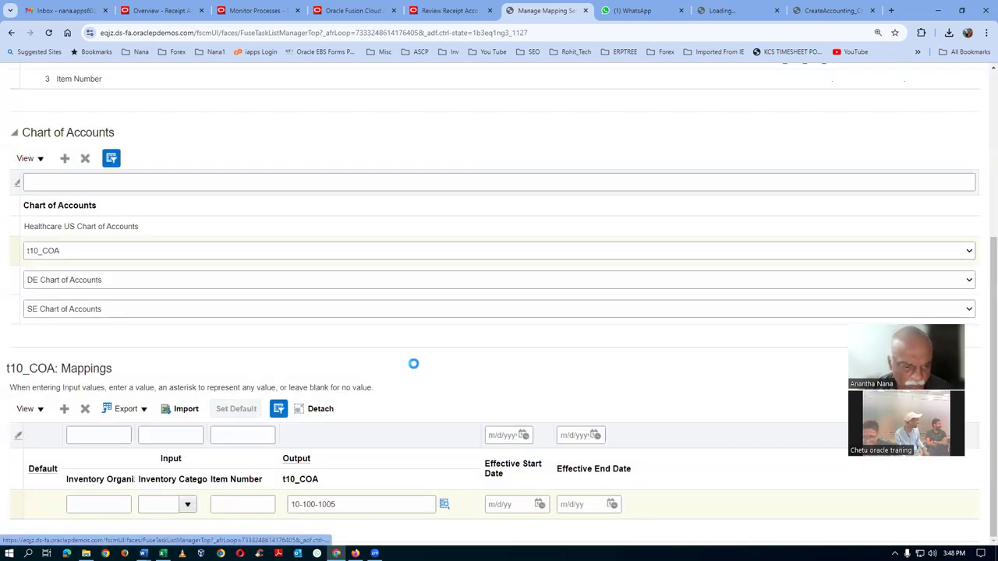
# Save Trade Clearing, reopen it to verify the t10_COA mapping, then close it
pyautogui.scroll(3, 412, 370)
pyautogui.click(777, 114)
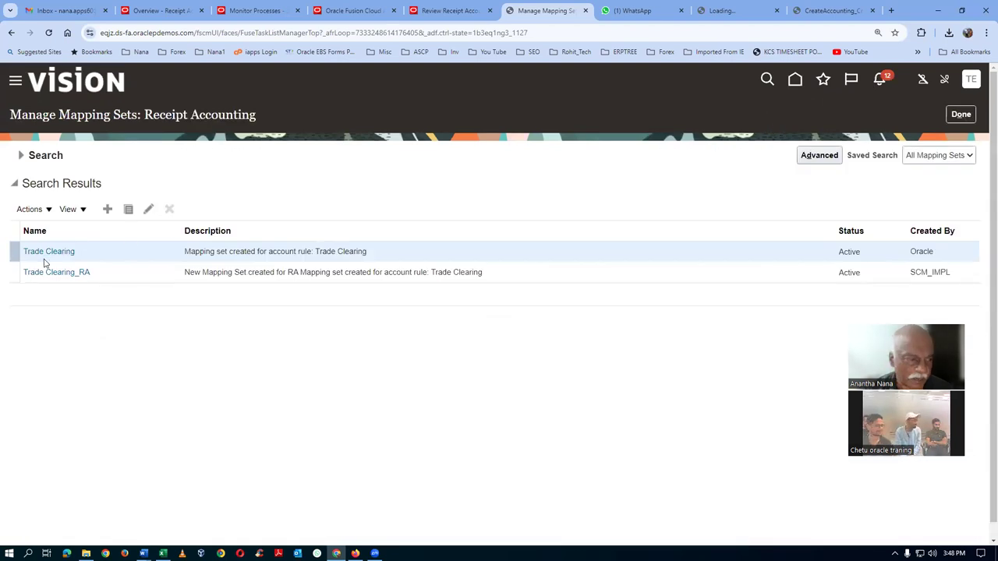
pyautogui.click(47, 251)
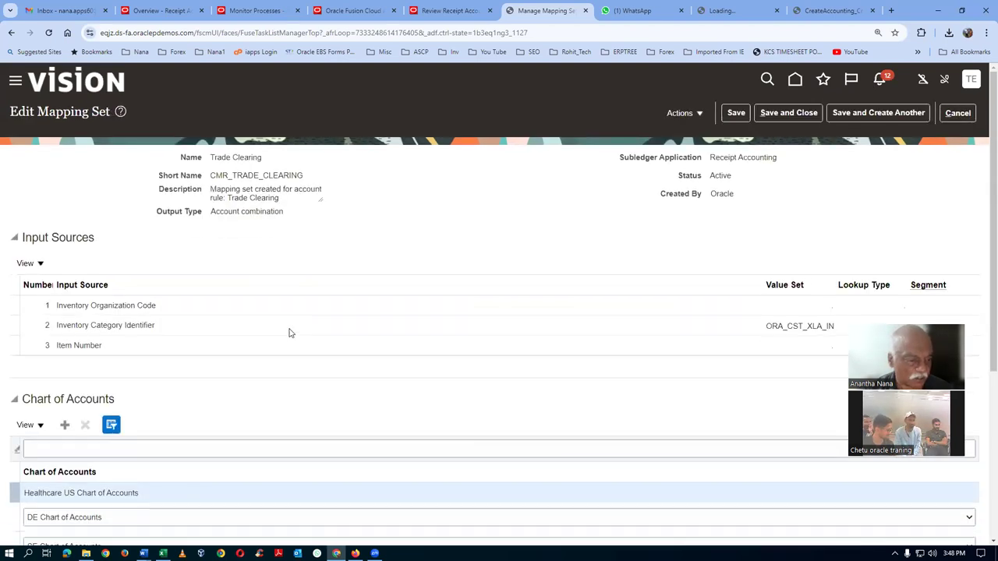
pyautogui.scroll(-3, 288, 332)
pyautogui.click(11, 425)
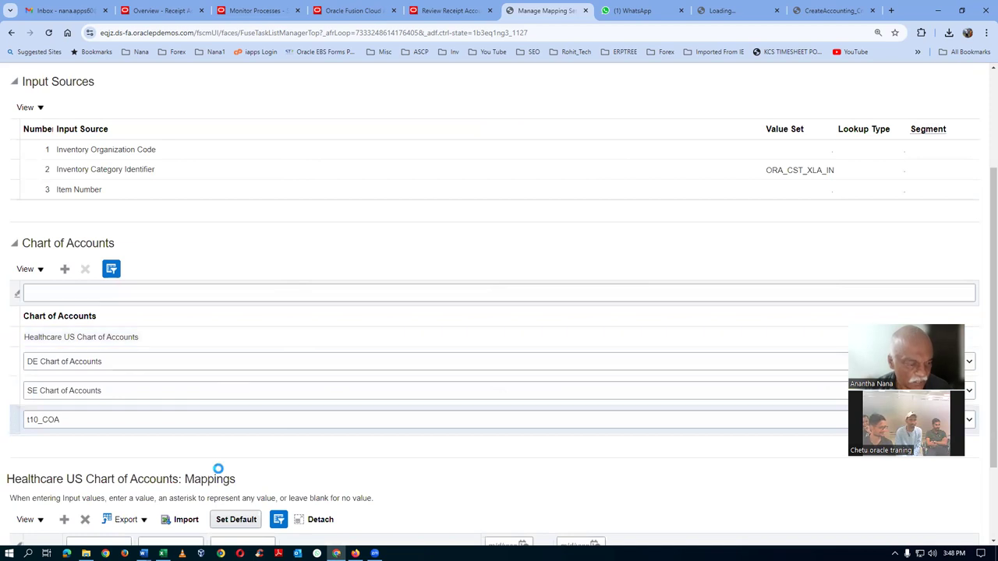
pyautogui.scroll(-2, 219, 474)
pyautogui.scroll(4, 218, 469)
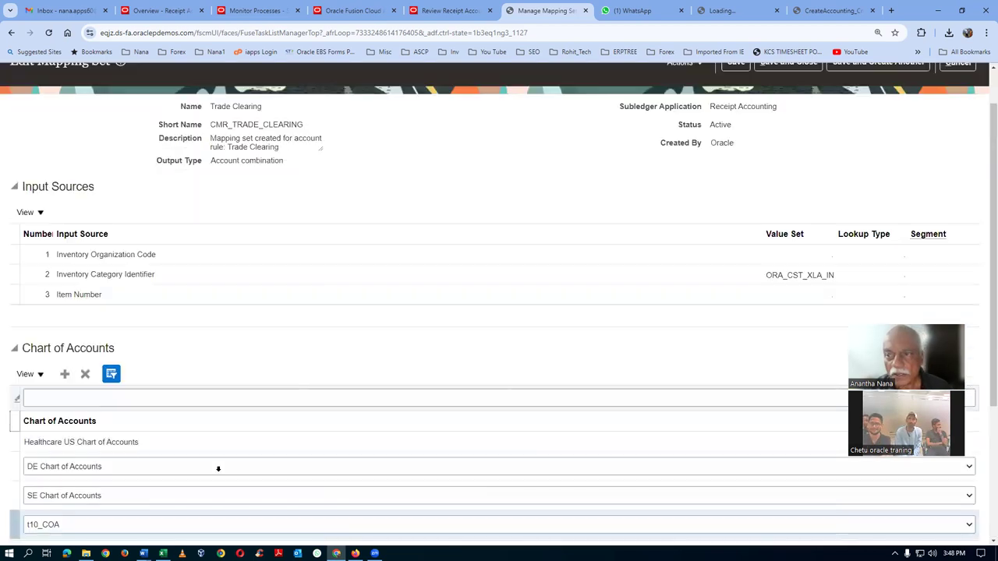
pyautogui.scroll(1, 601, 323)
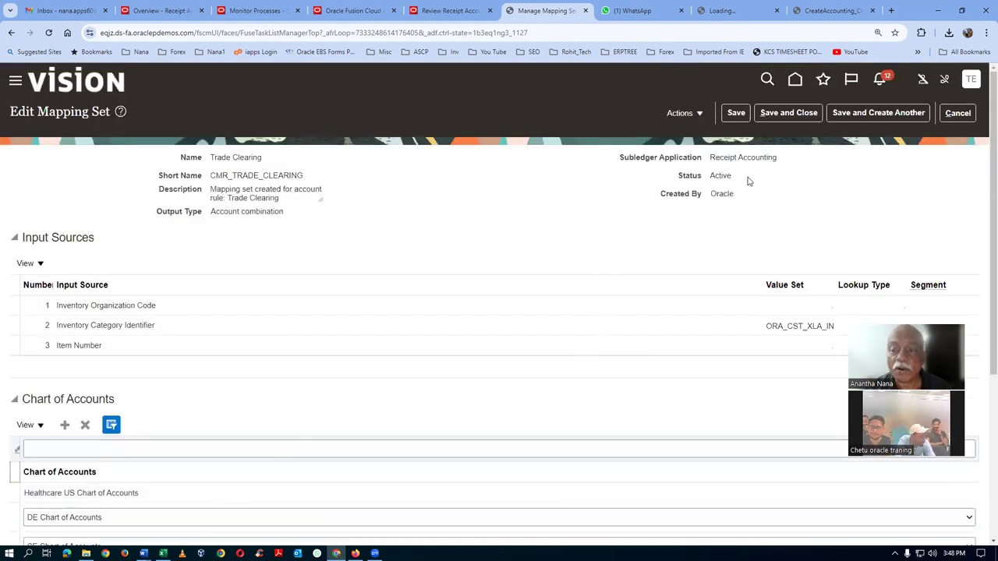
pyautogui.click(786, 114)
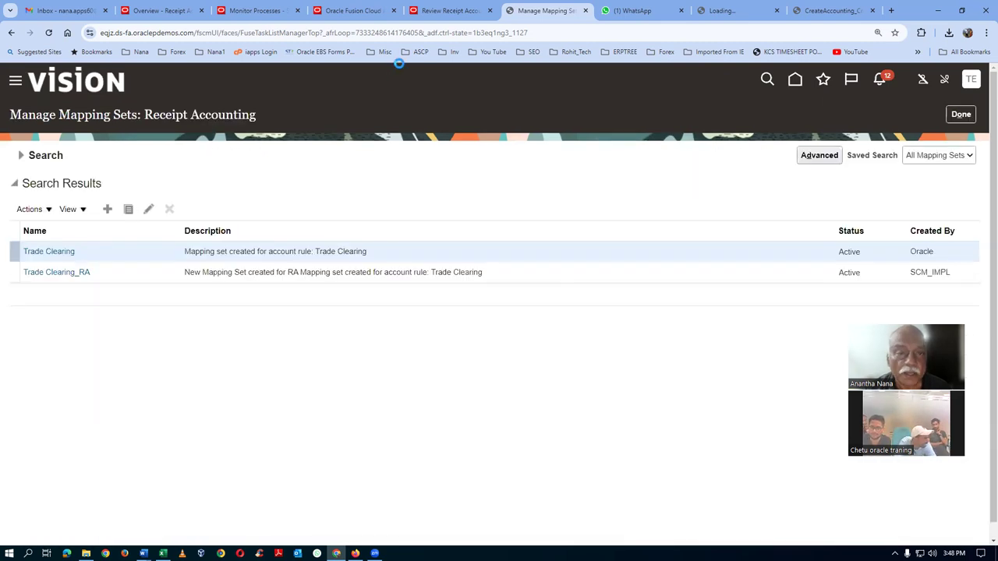
# Return to Review Receipt Accounting Distributions and start a new Create Accounting process
pyautogui.click(462, 11)
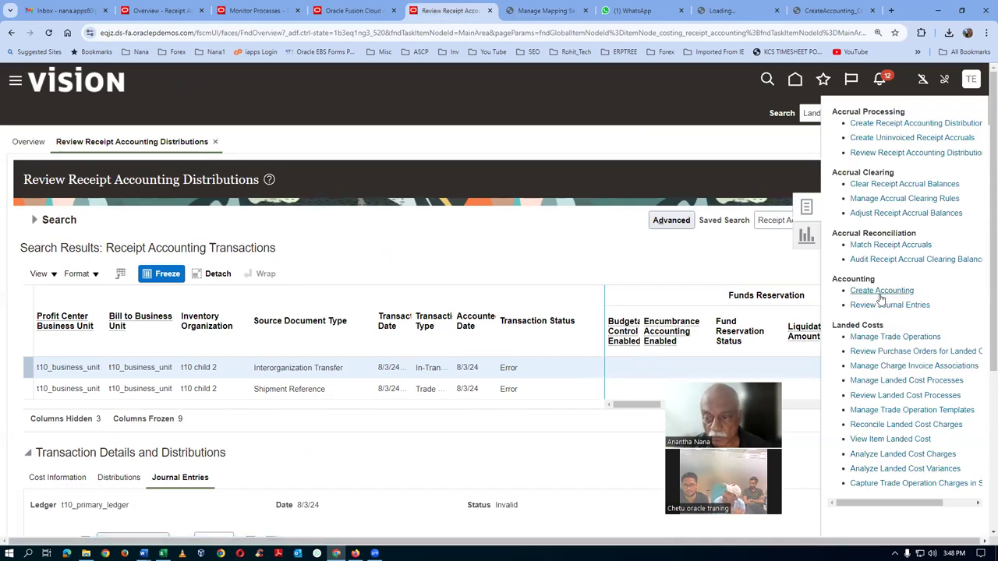
pyautogui.click(880, 291)
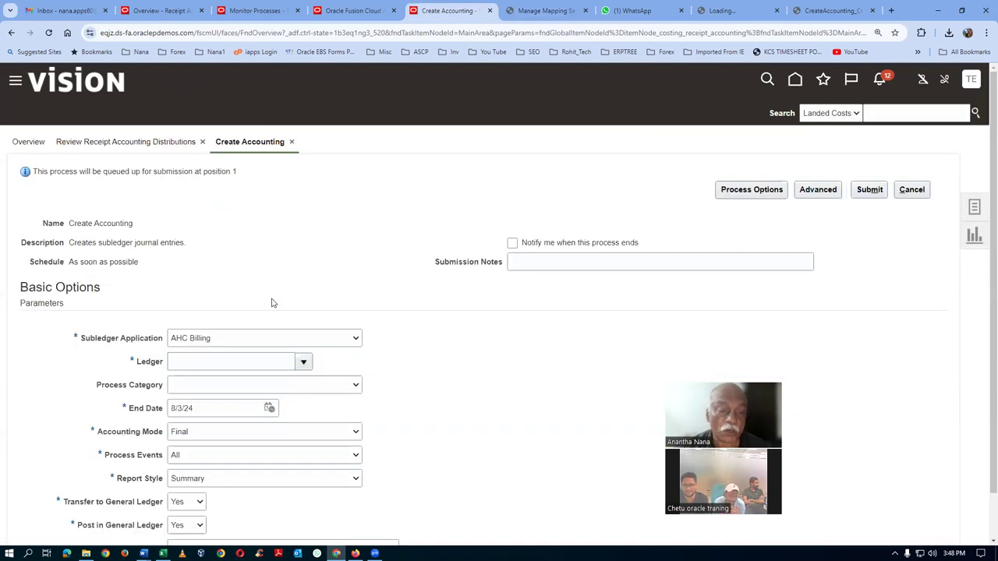
# Set Create Accounting to Receipt Accounting, t10_primary_ledger, Final mode, and Detail report style
pyautogui.click(274, 338)
pyautogui.scroll(-3, 251, 439)
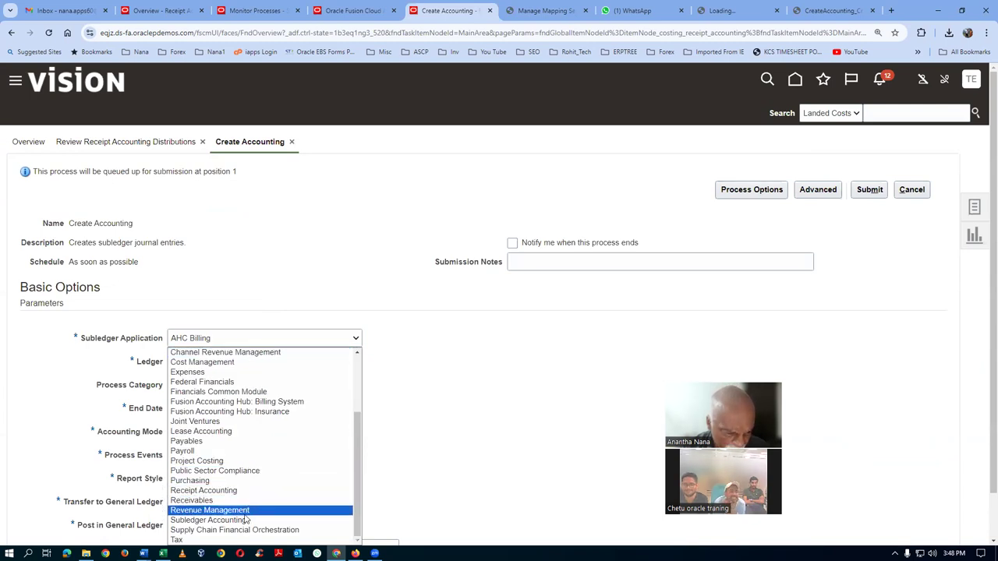
pyautogui.click(246, 491)
pyautogui.click(200, 363)
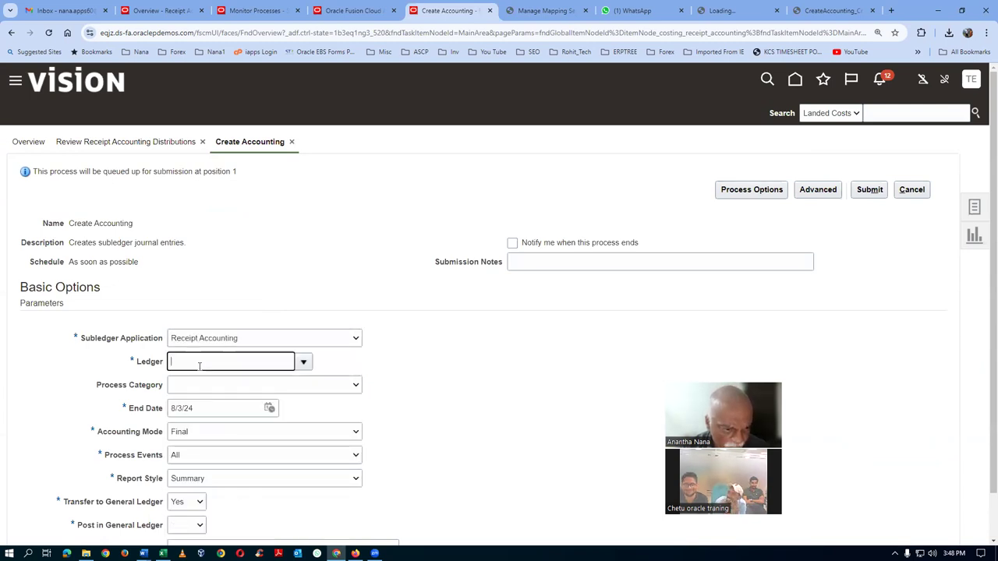
pyautogui.write('u')
pyautogui.press('Tab')
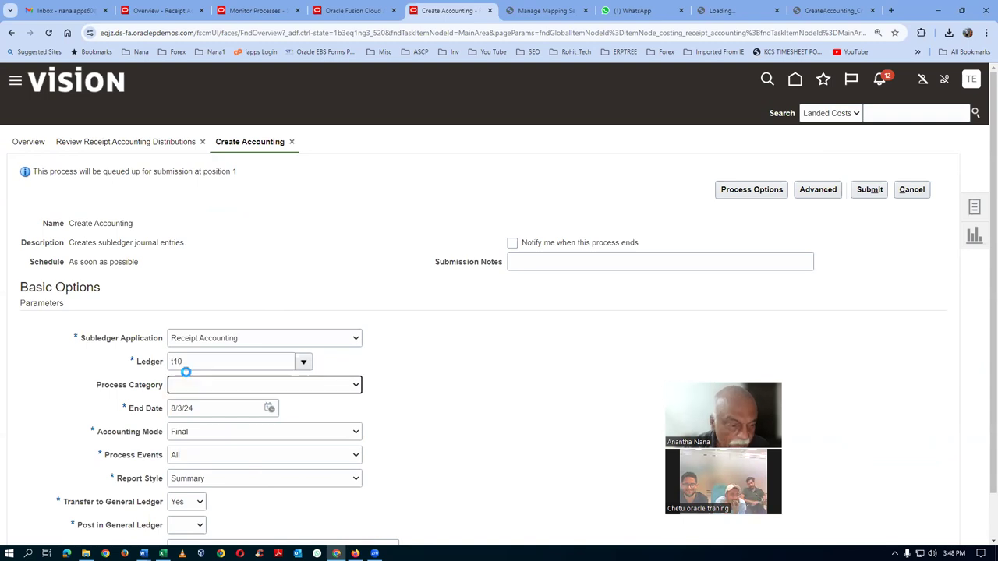
pyautogui.click(196, 434)
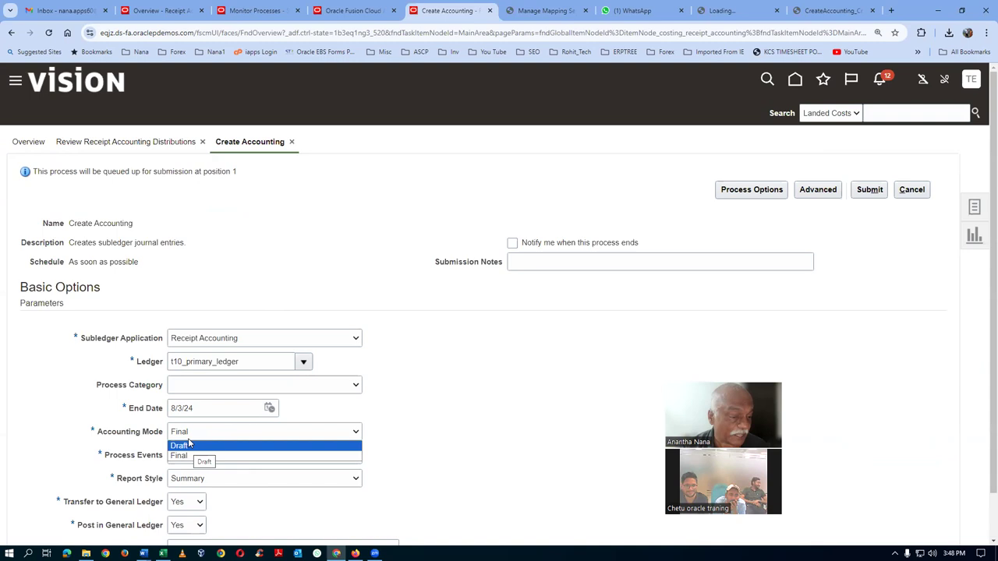
pyautogui.click(187, 434)
pyautogui.click(187, 487)
pyautogui.click(187, 488)
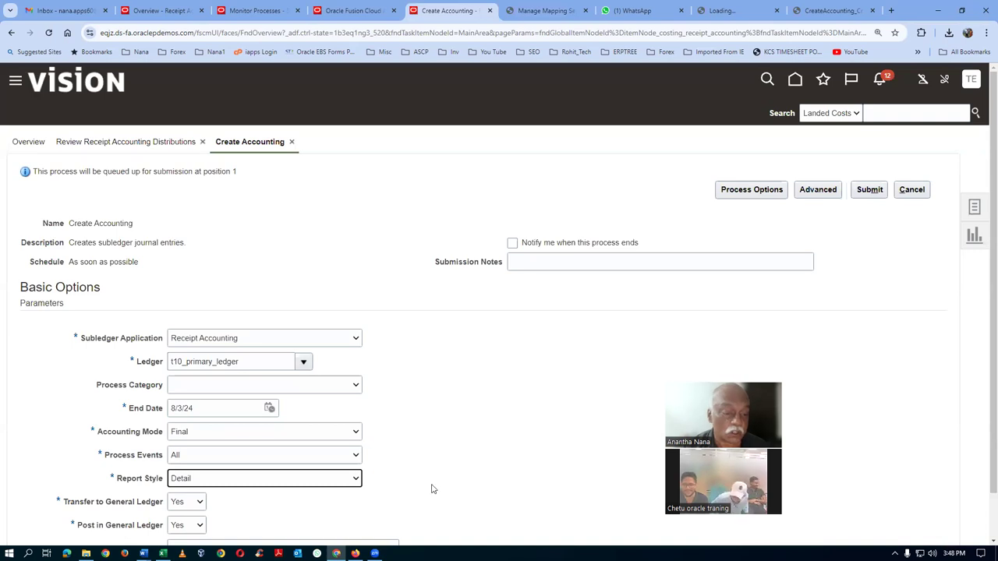
# Submit the Create Accounting process, acknowledge the confirmation, and go to Monitor Processes
pyautogui.click(869, 189)
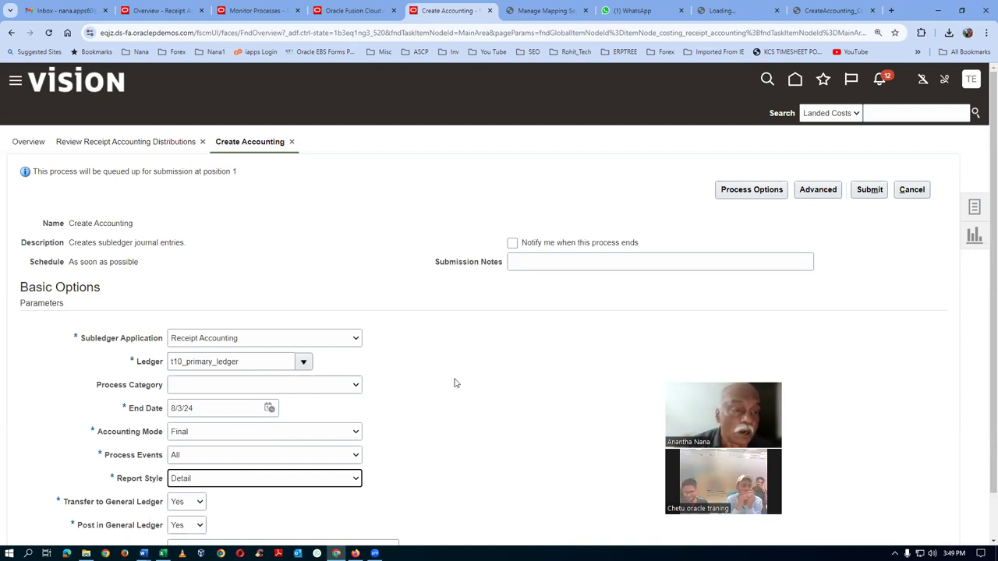
pyautogui.click(867, 192)
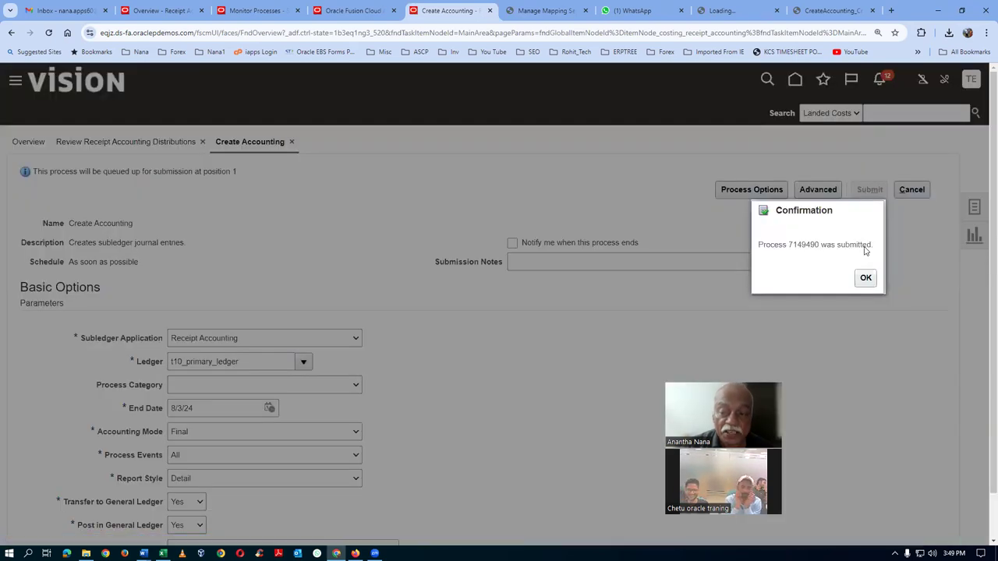
pyautogui.click(865, 278)
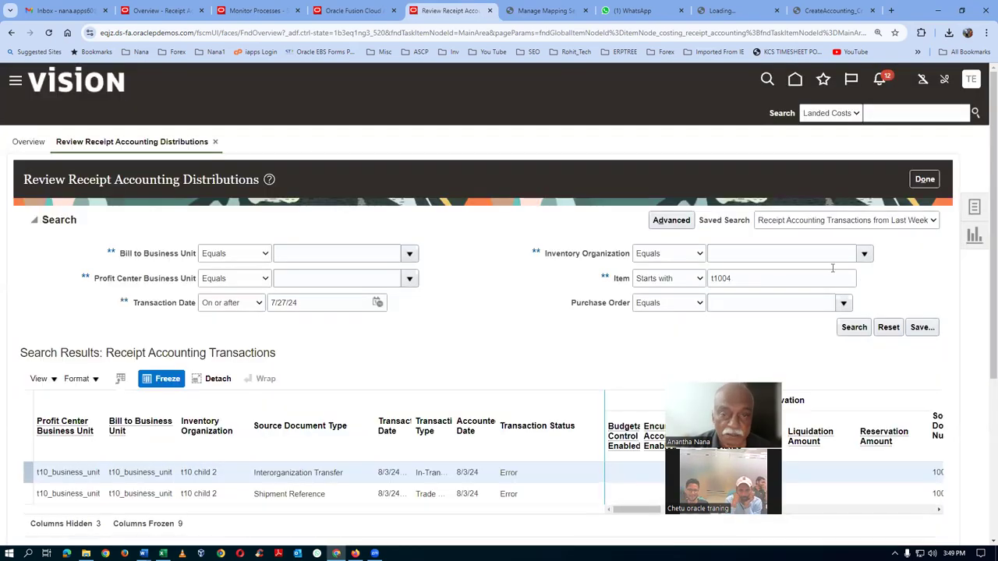
pyautogui.click(247, 12)
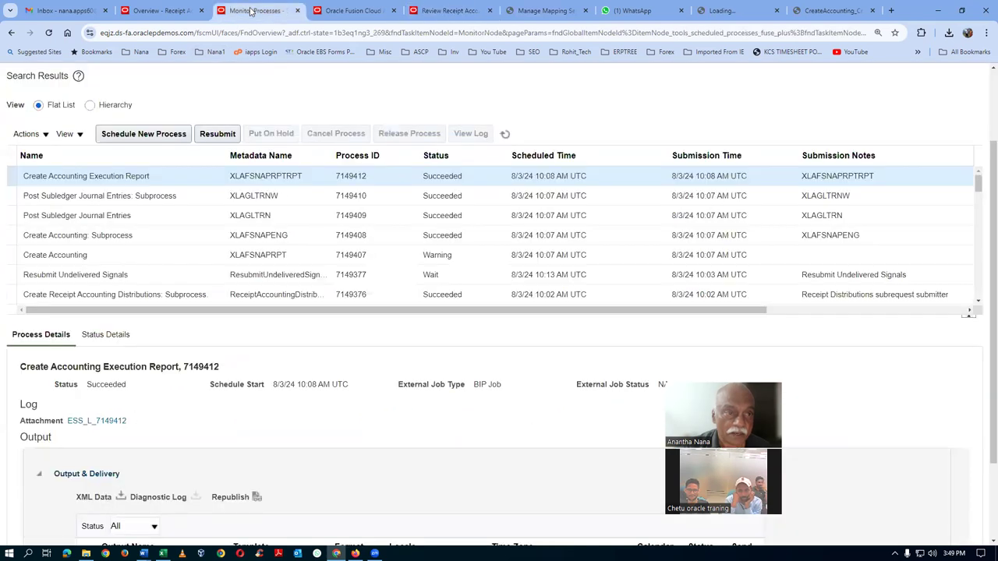
# Refresh Monitor Processes until subprocess 7149491 succeeds and the posting and import child processes start
pyautogui.click(505, 133)
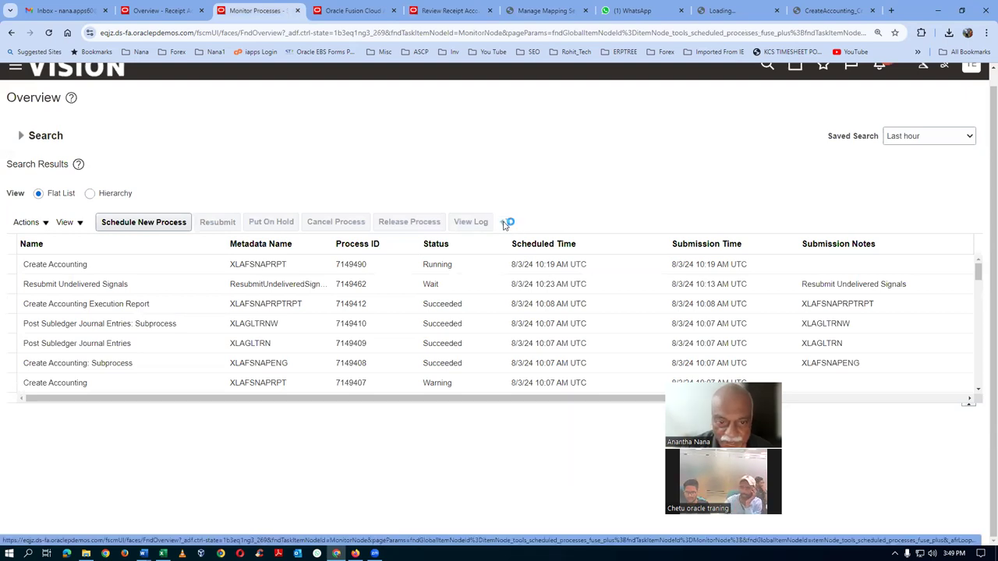
pyautogui.click(504, 224)
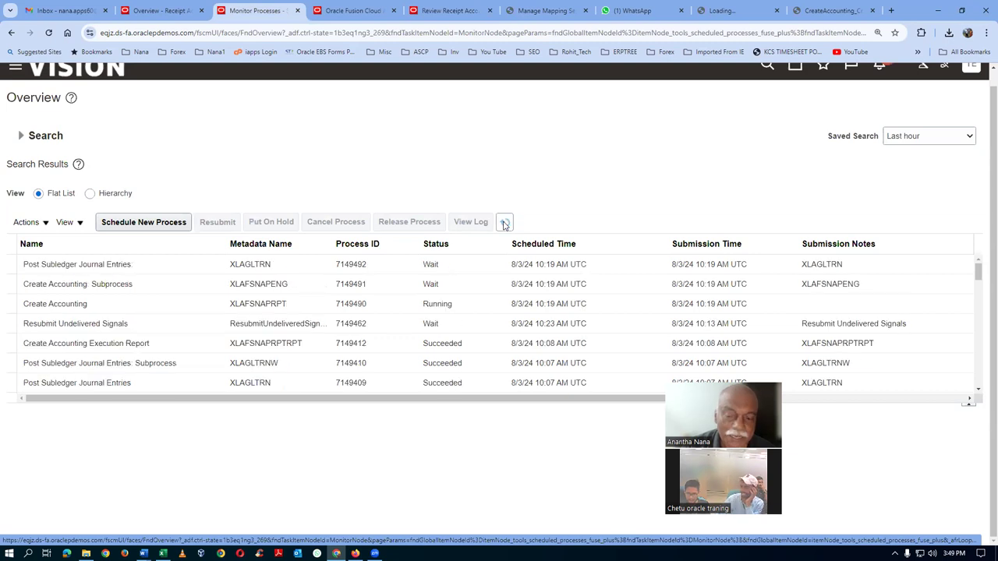
pyautogui.click(505, 223)
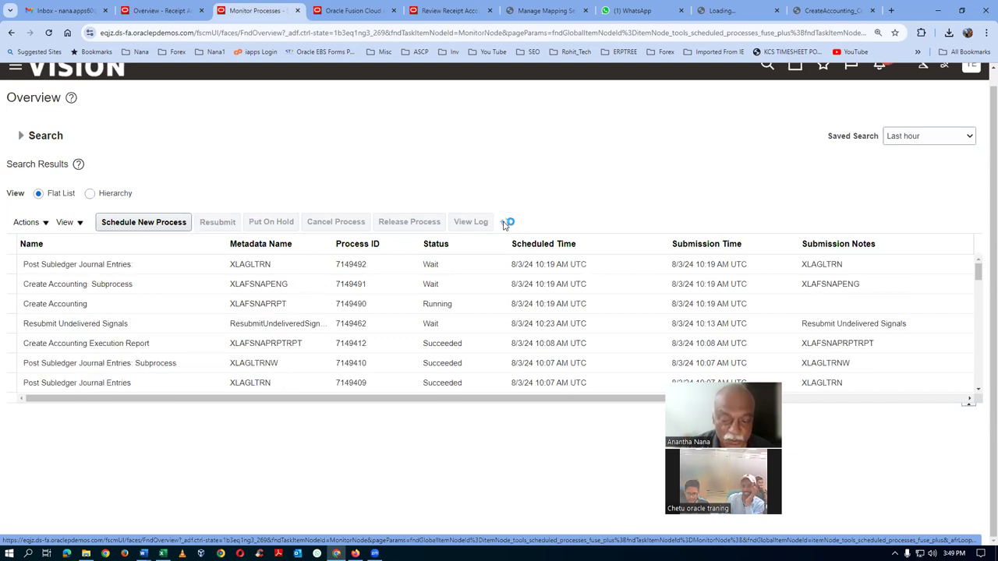
pyautogui.click(504, 224)
pyautogui.click(504, 224)
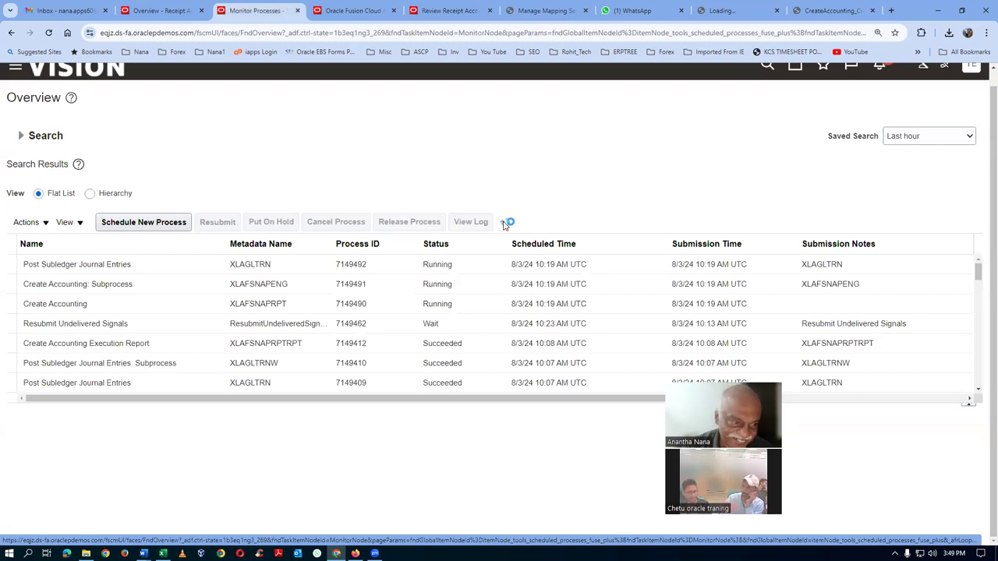
pyautogui.click(504, 224)
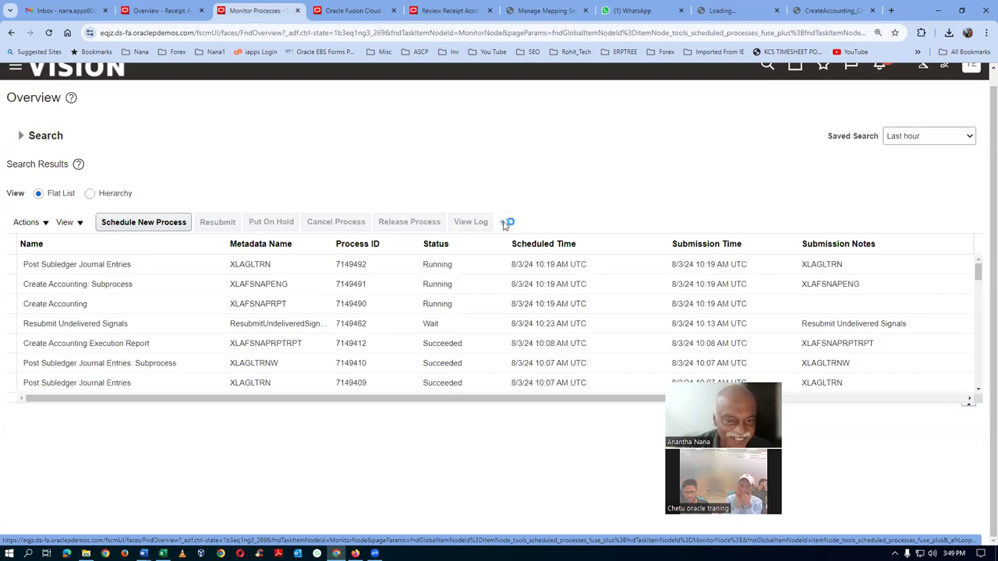
pyautogui.click(505, 223)
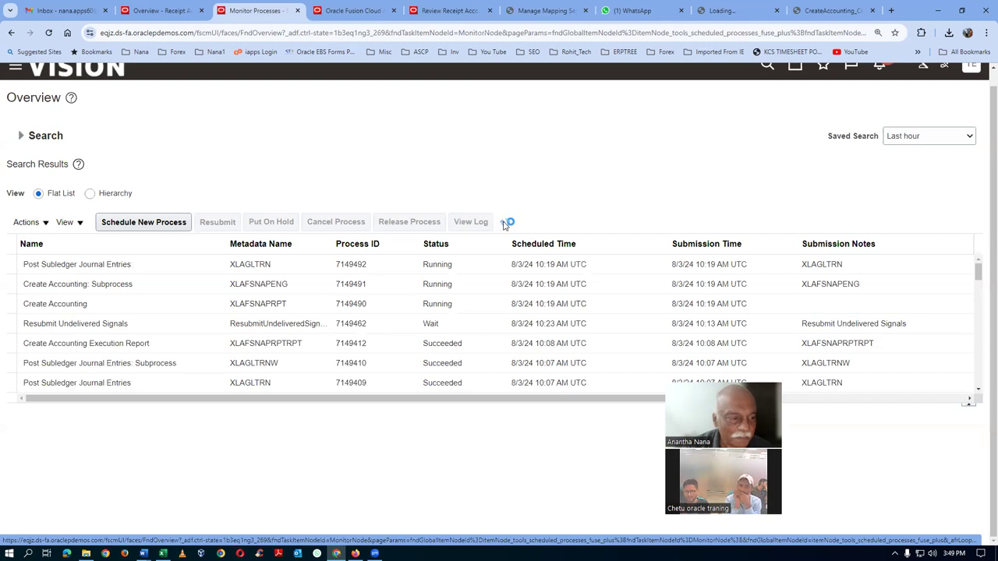
pyautogui.click(504, 223)
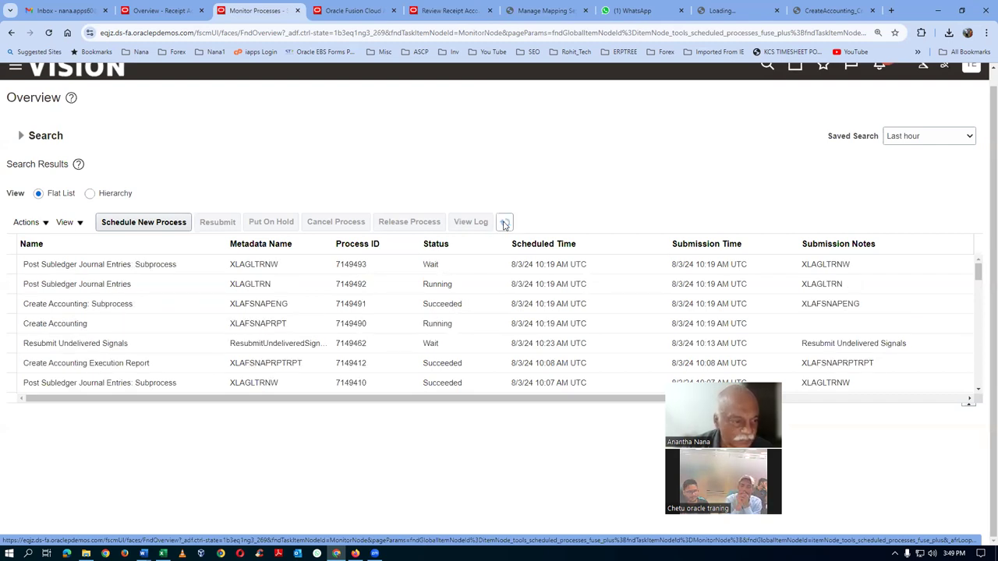
pyautogui.click(505, 223)
pyautogui.click(505, 223)
pyautogui.click(505, 223)
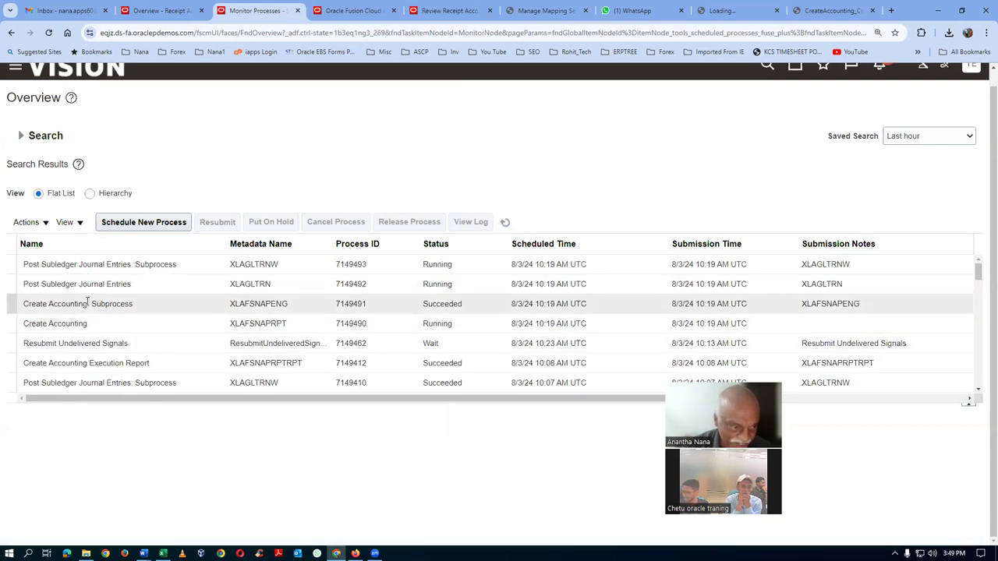
pyautogui.click(505, 223)
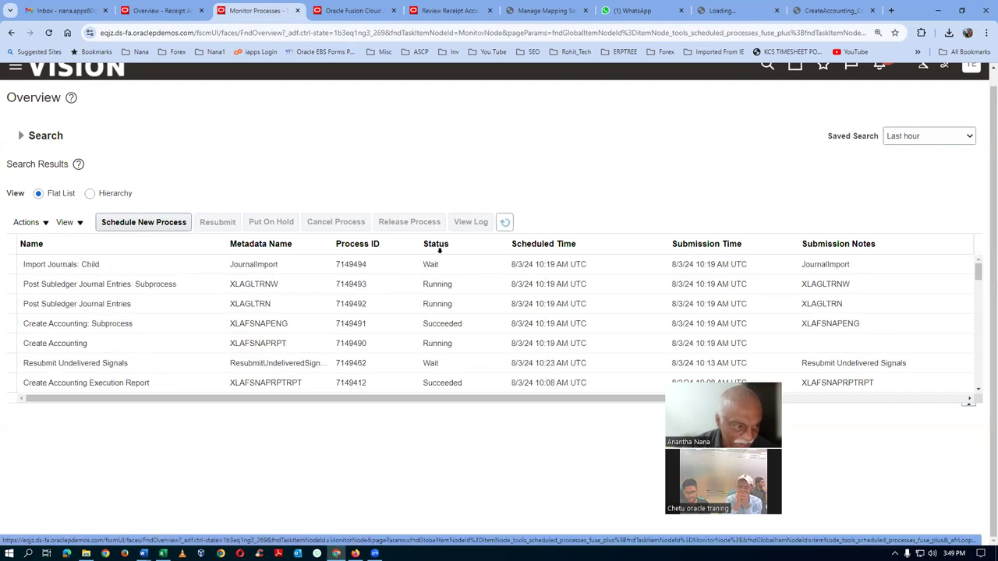
pyautogui.click(505, 223)
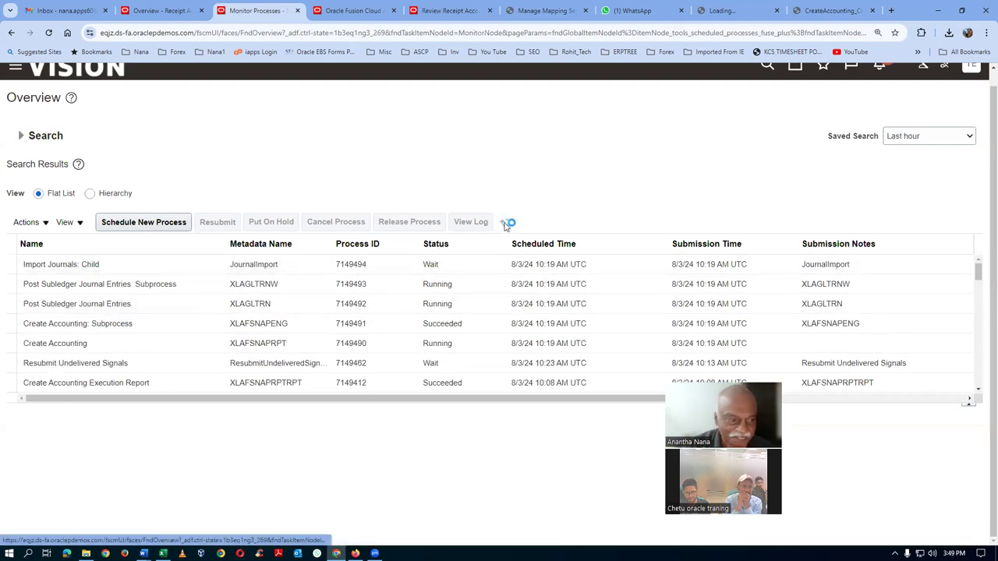
pyautogui.click(505, 223)
pyautogui.click(504, 224)
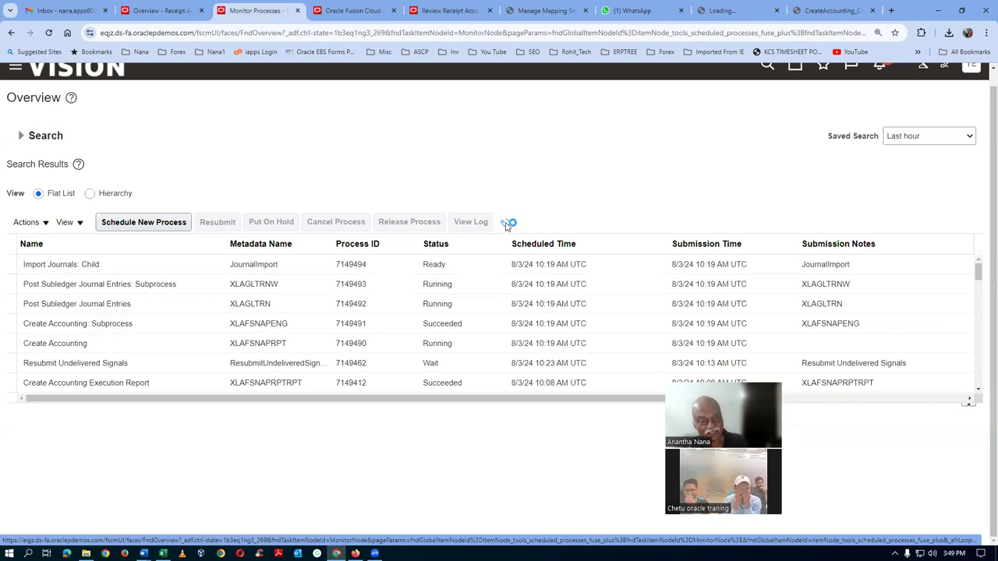
pyautogui.click(504, 224)
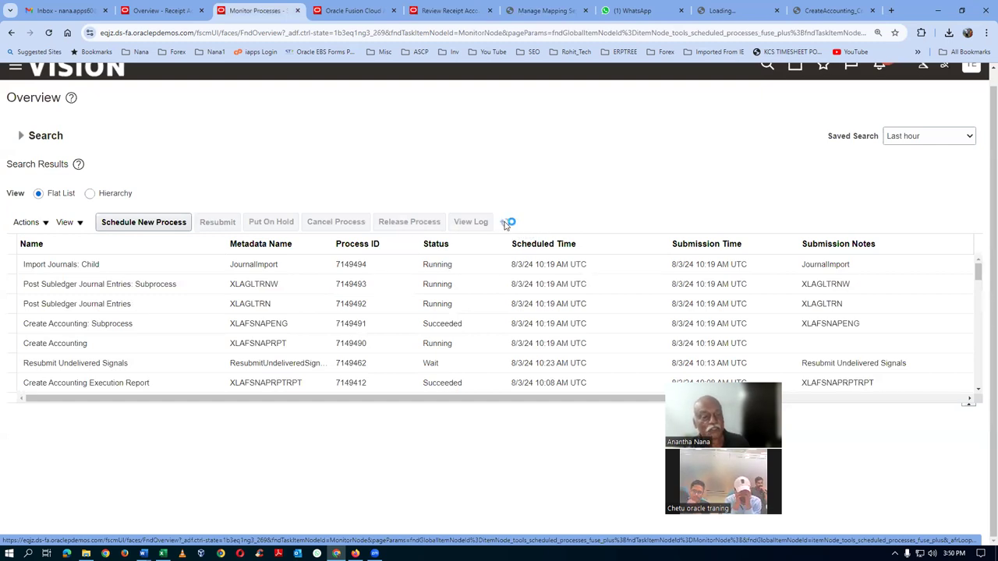
pyautogui.click(505, 224)
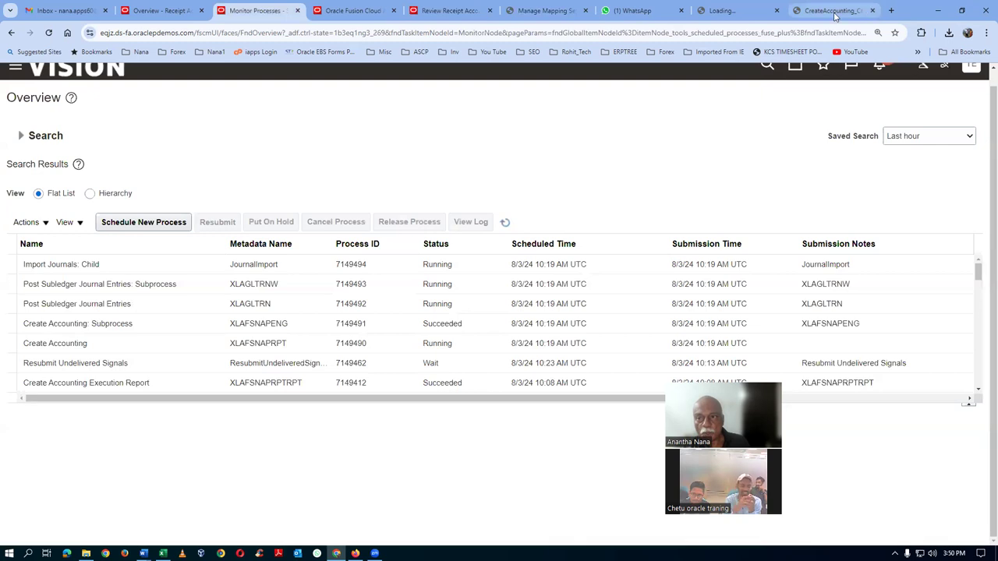
# Review the Create Accounting report PDF, where transaction 1001 is Invalid, then close it
pyautogui.click(835, 13)
pyautogui.scroll(4, 687, 249)
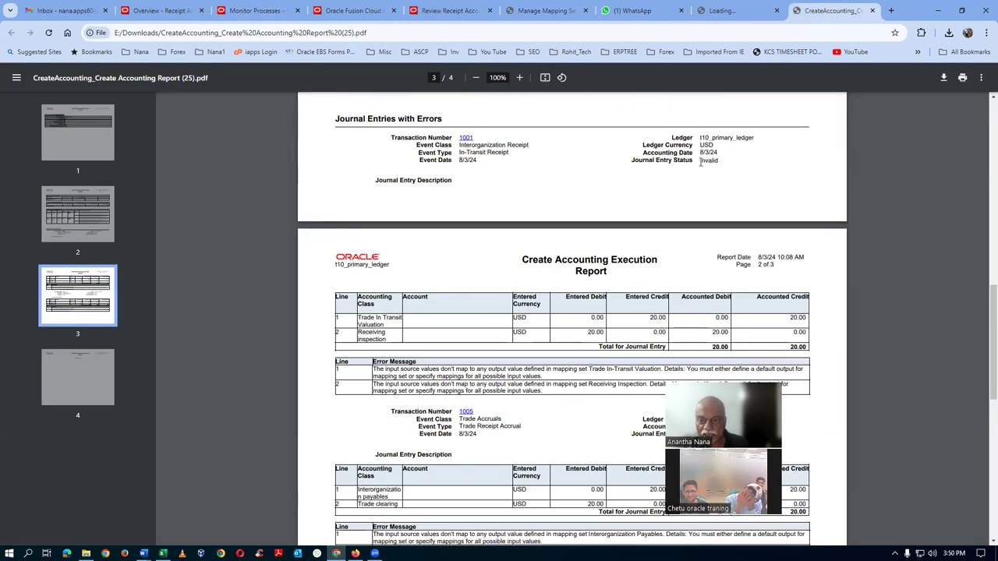
pyautogui.moveTo(700, 162); pyautogui.dragTo(722, 163)
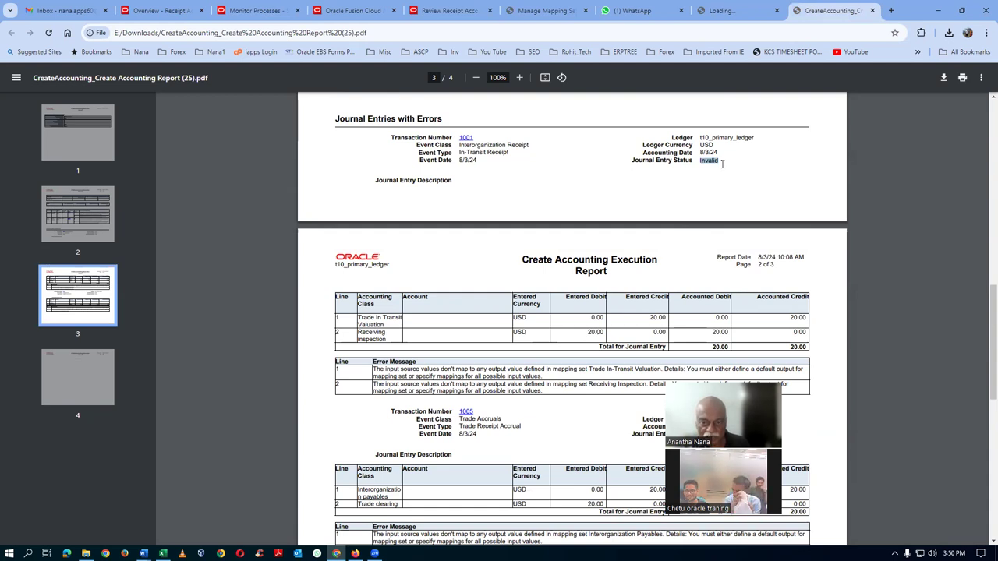
pyautogui.scroll(5, 709, 186)
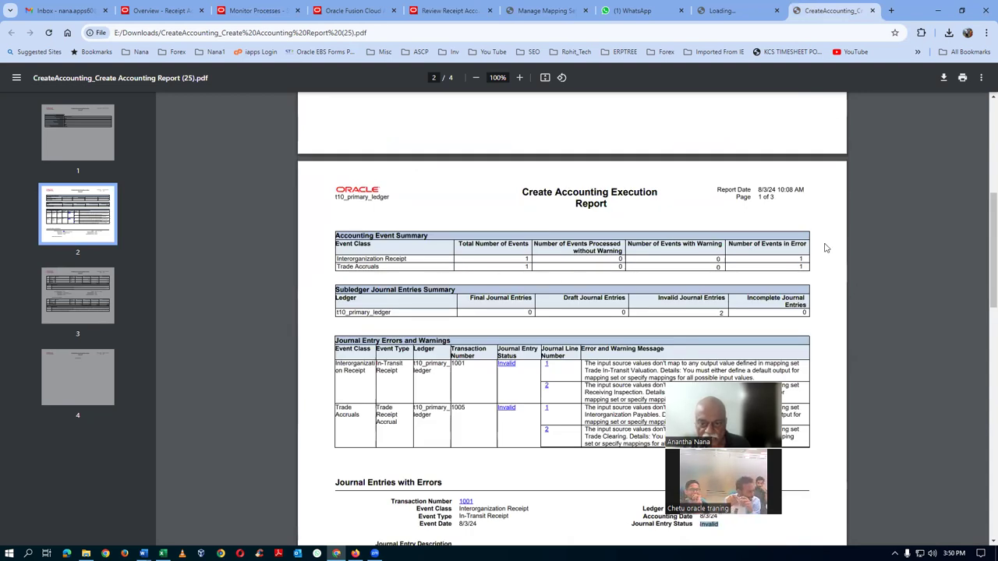
pyautogui.click(800, 259)
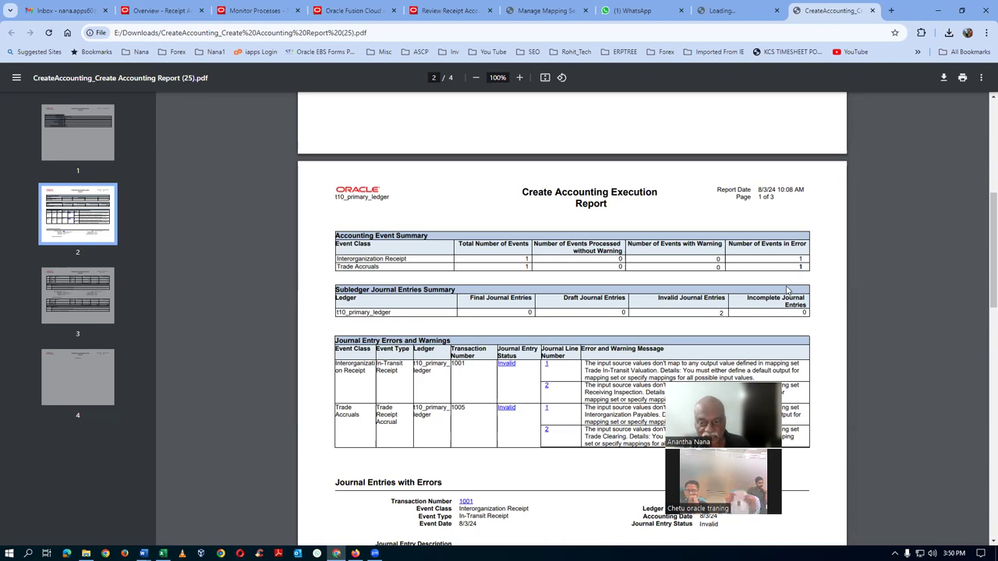
pyautogui.scroll(-2, 772, 308)
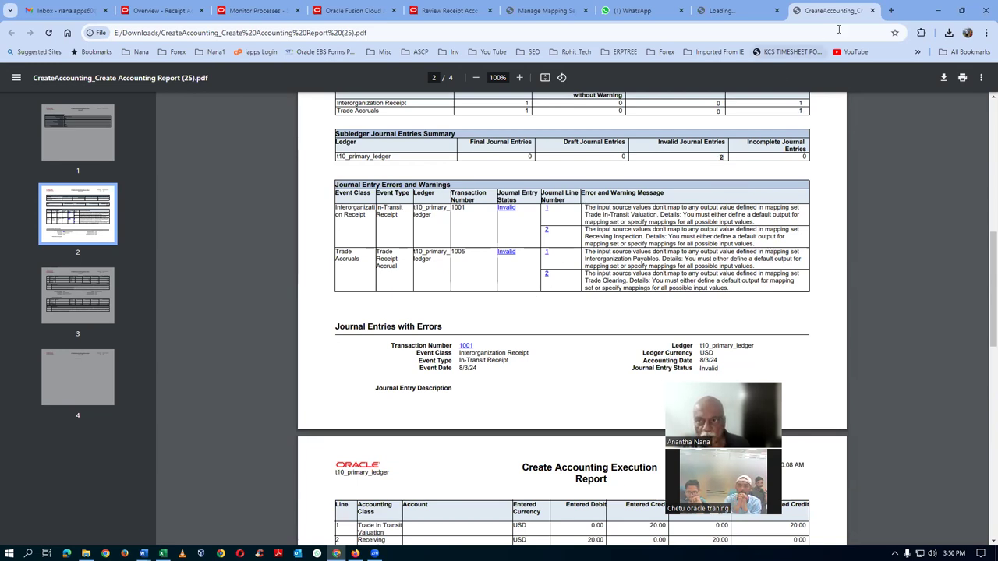
pyautogui.click(872, 11)
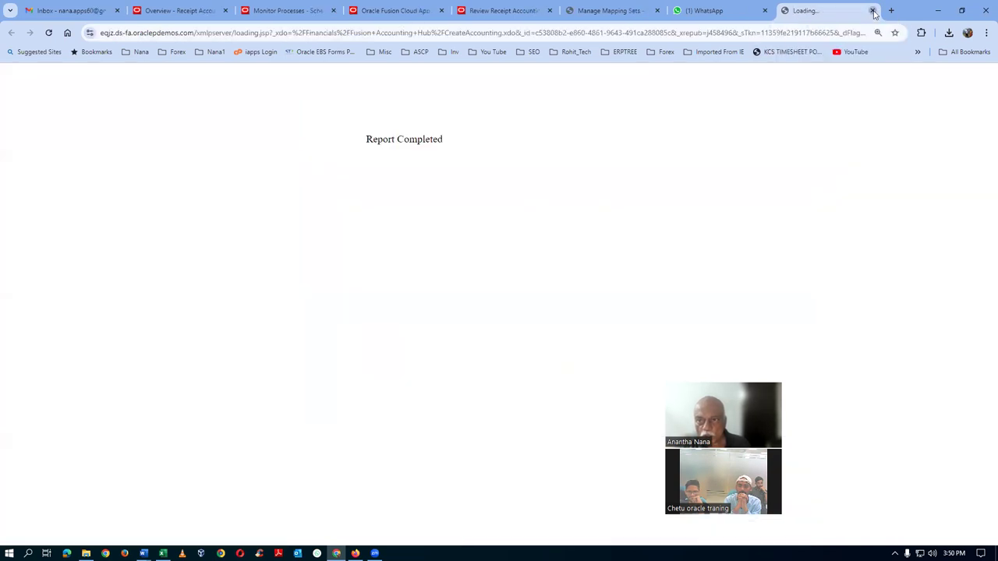
# Close the report tabs and refresh Monitor Processes until the accounting jobs show Succeeded
pyautogui.click(872, 11)
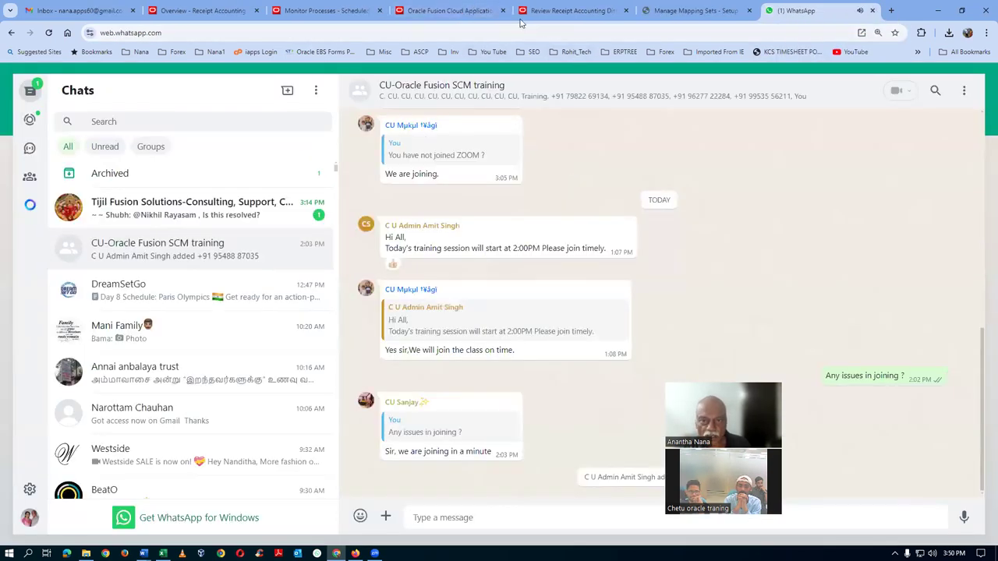
pyautogui.click(348, 16)
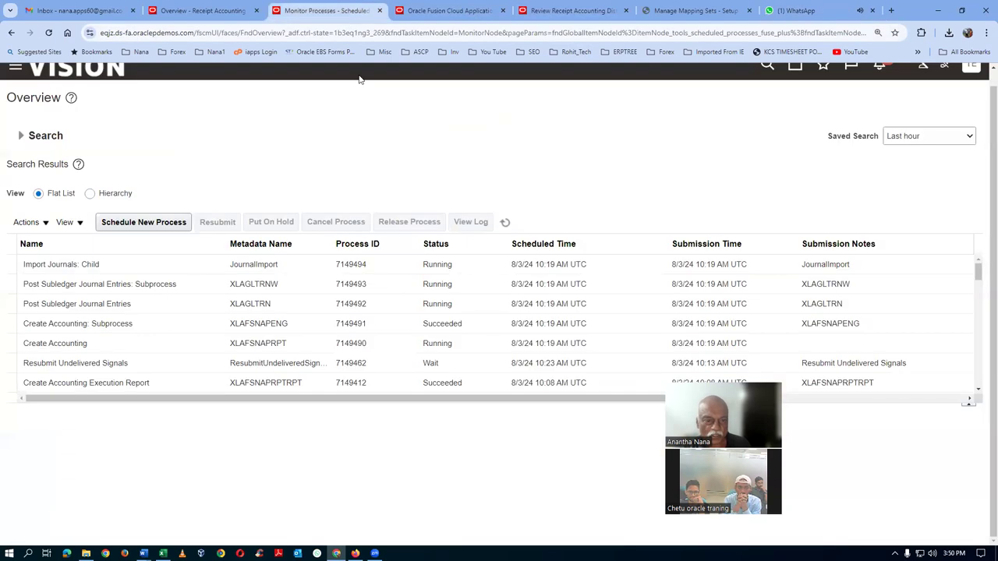
pyautogui.click(505, 222)
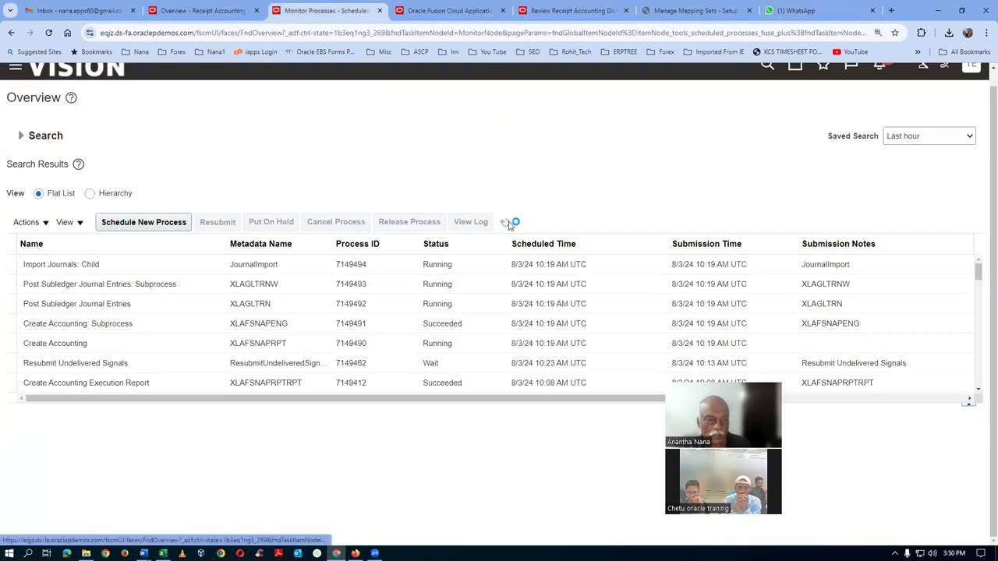
pyautogui.click(505, 223)
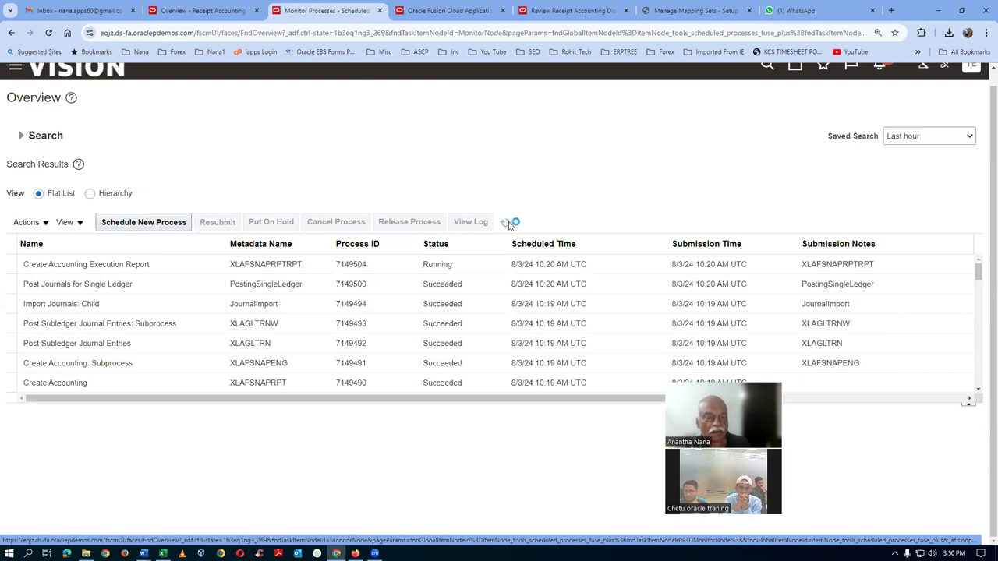
pyautogui.click(506, 224)
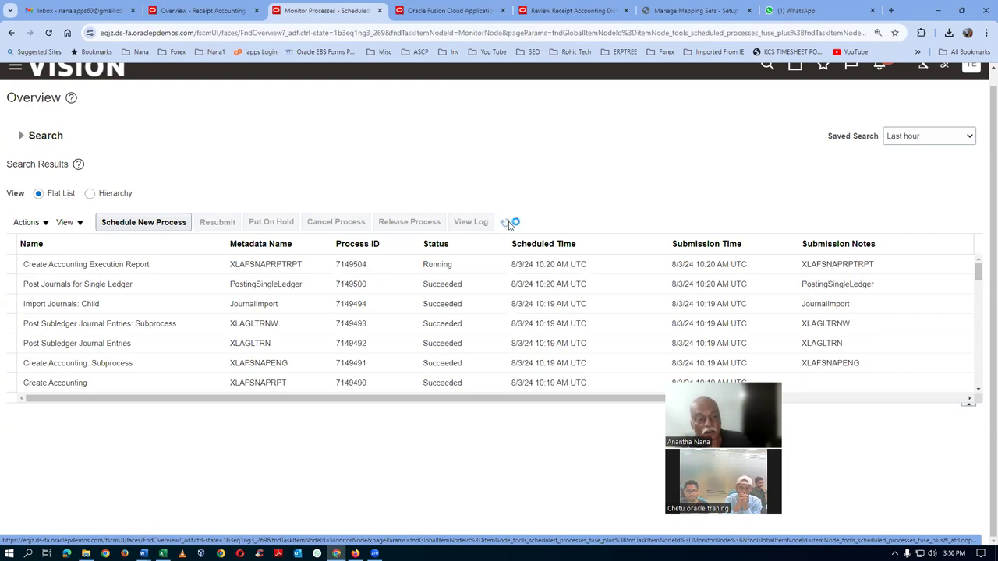
pyautogui.click(506, 223)
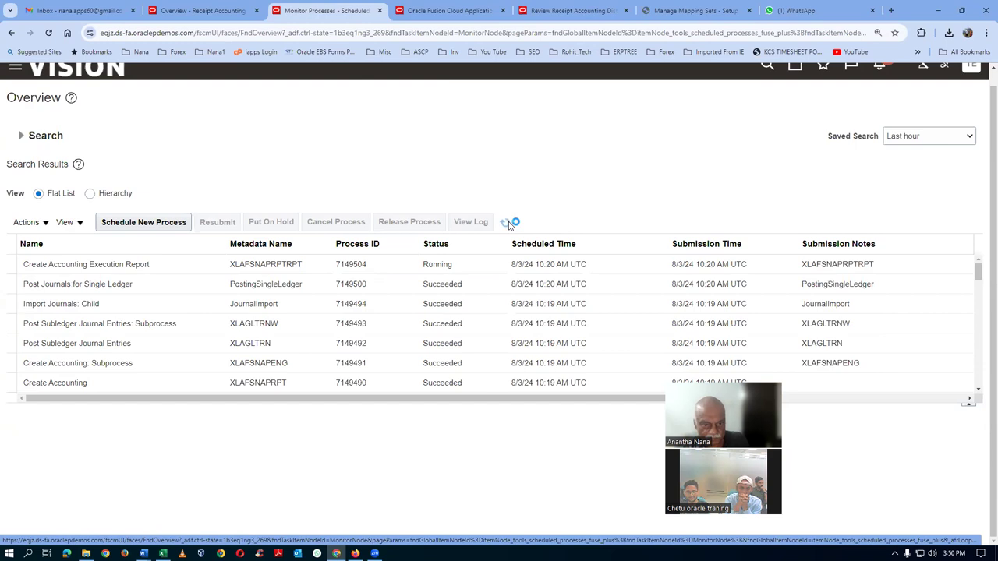
# Show the details of Create Accounting Execution Report 7149504
pyautogui.click(185, 263)
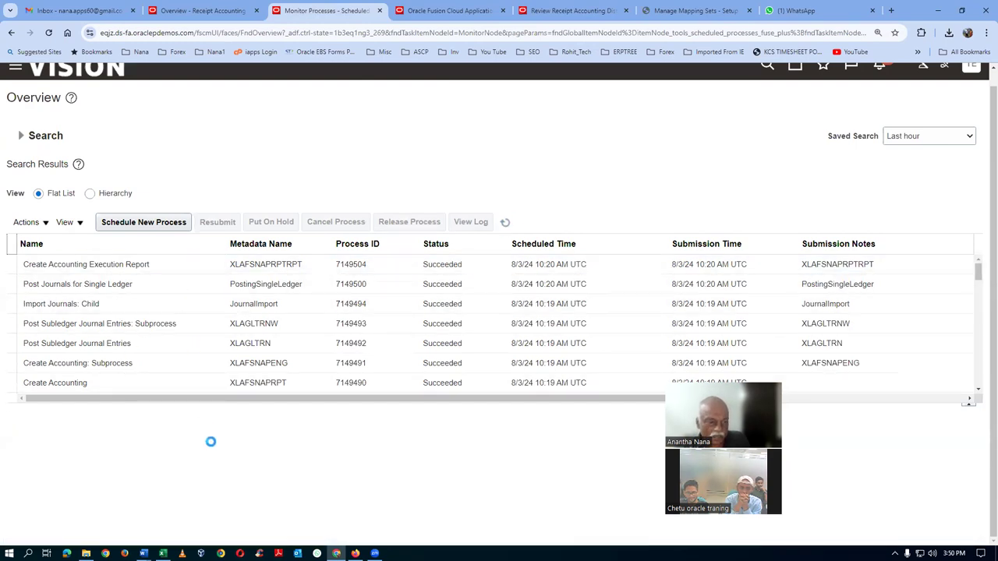
pyautogui.click(193, 257)
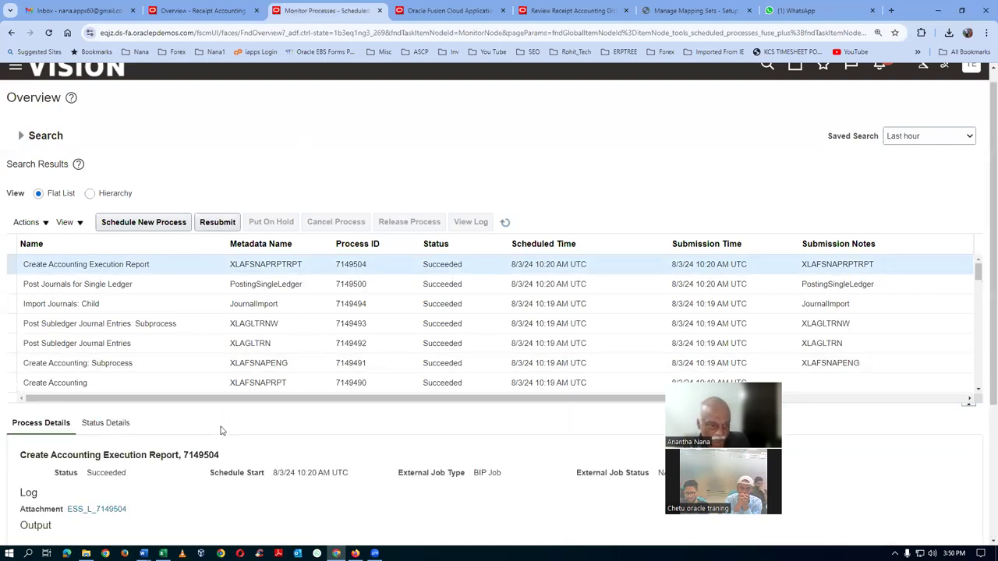
pyautogui.scroll(-1, 221, 430)
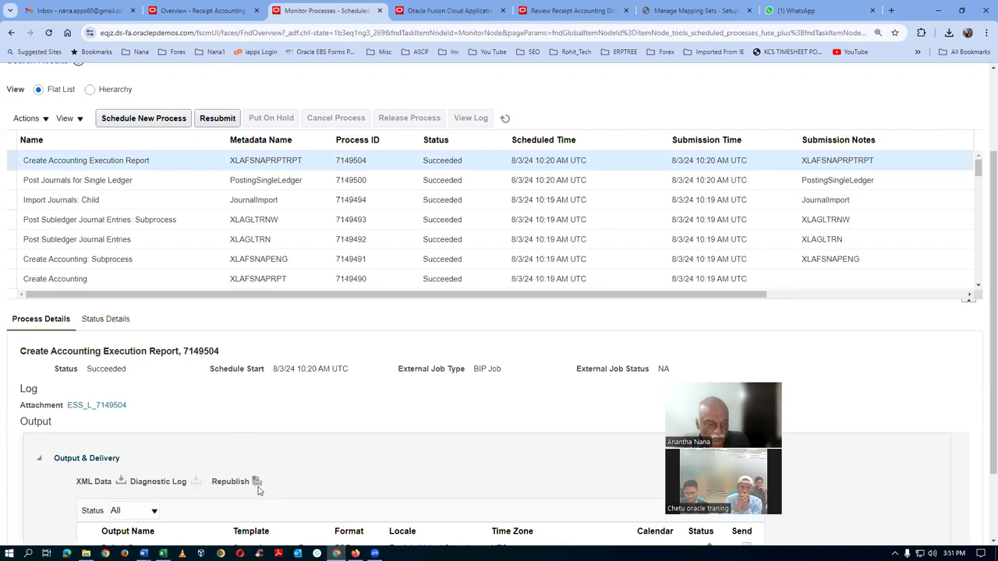
# Republish the Execution Report output and export it as PDF, opening Create Accounting Report (26).pdf
pyautogui.click(256, 482)
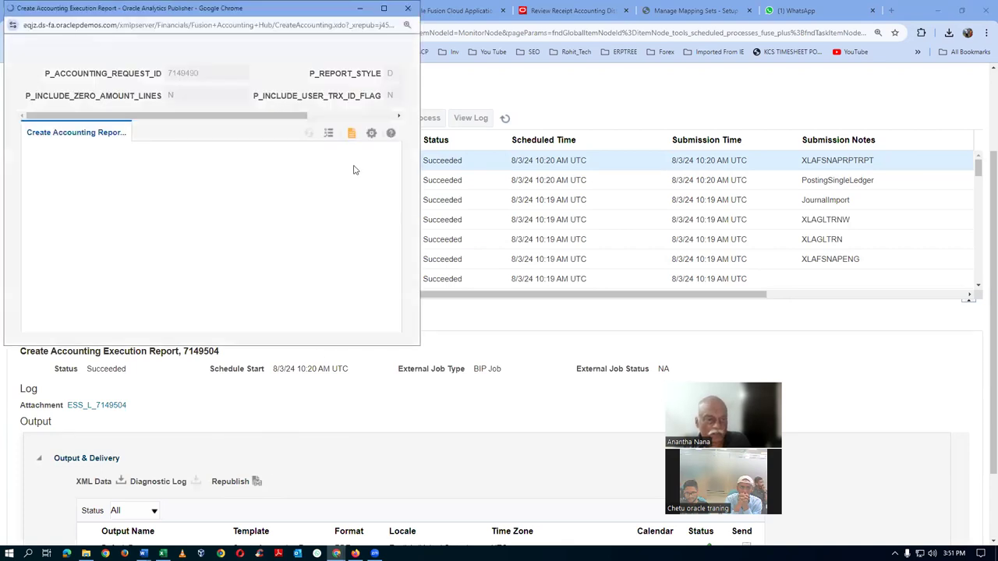
pyautogui.click(371, 133)
pyautogui.moveTo(341, 152)
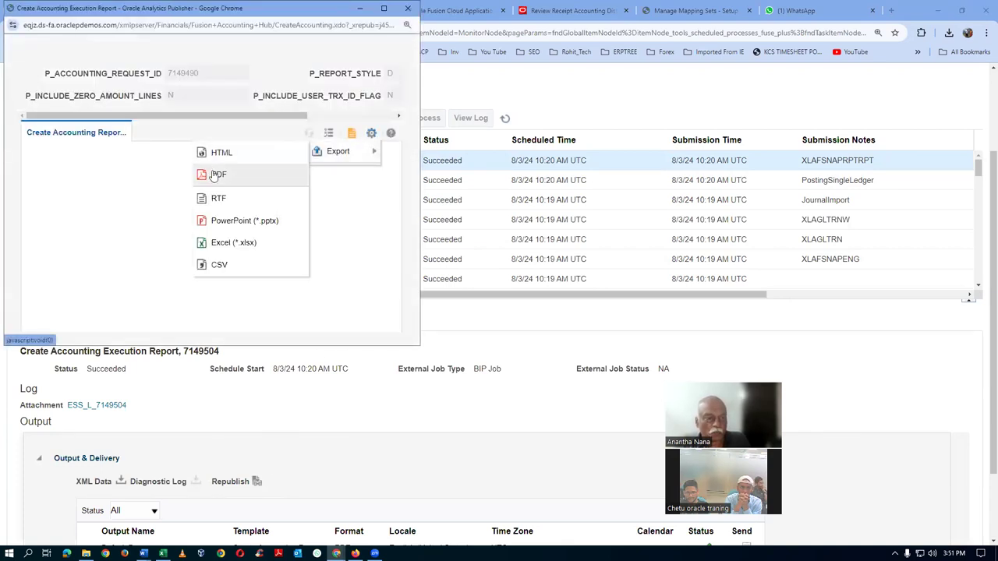
pyautogui.click(215, 174)
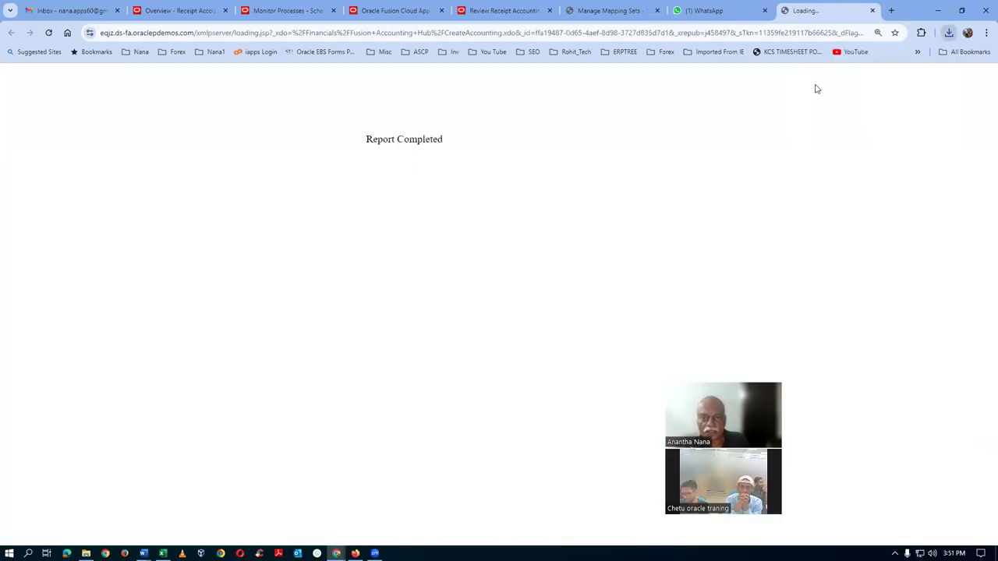
pyautogui.scroll(2, 597, 269)
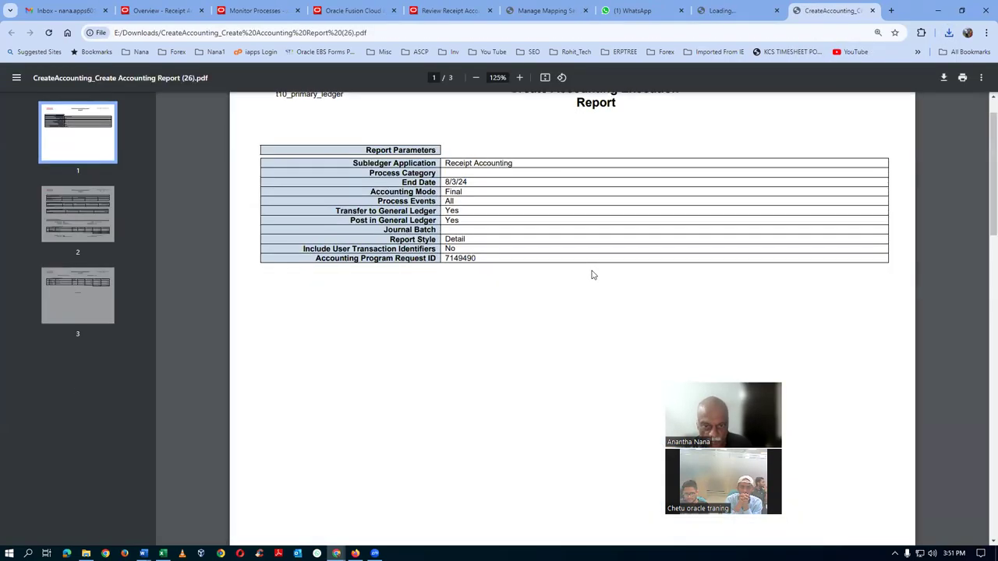
pyautogui.scroll(-10, 592, 275)
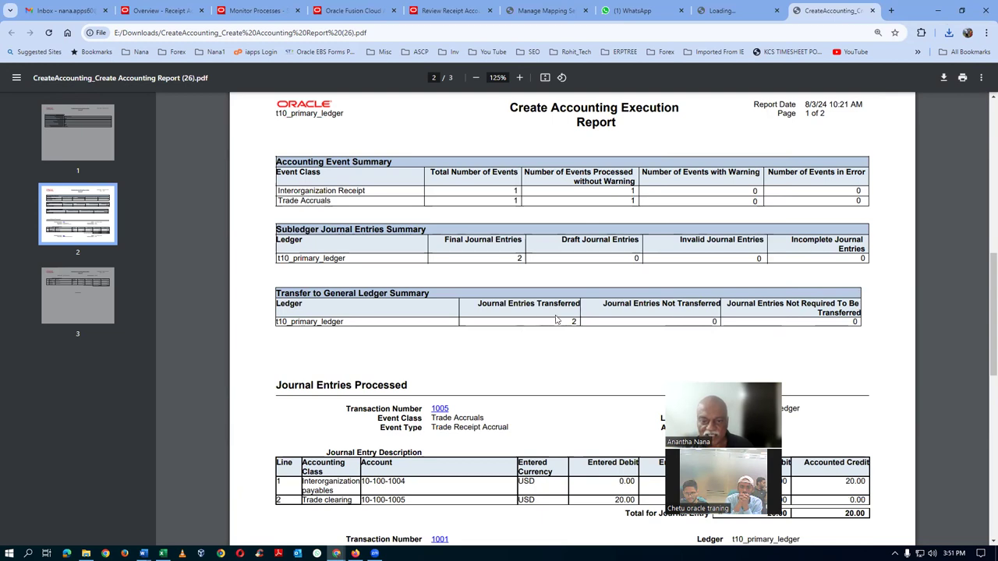
pyautogui.scroll(-5, 597, 326)
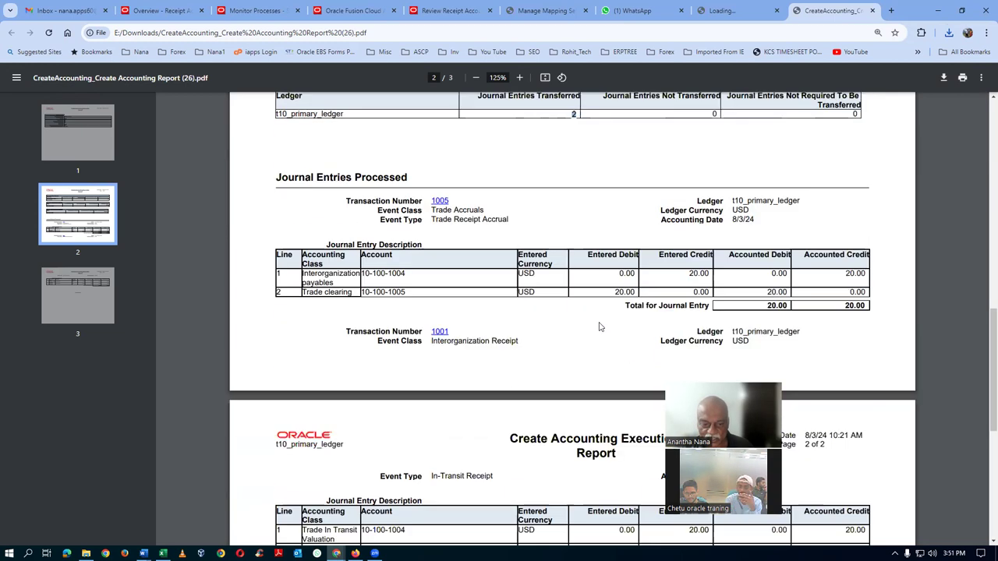
pyautogui.scroll(2, 428, 161)
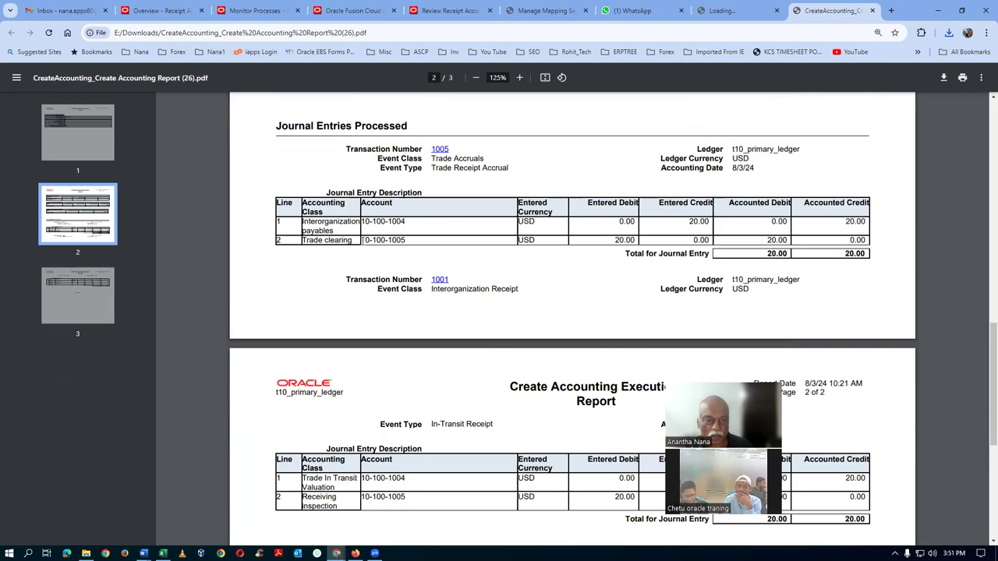
pyautogui.moveTo(364, 225); pyautogui.dragTo(406, 240)
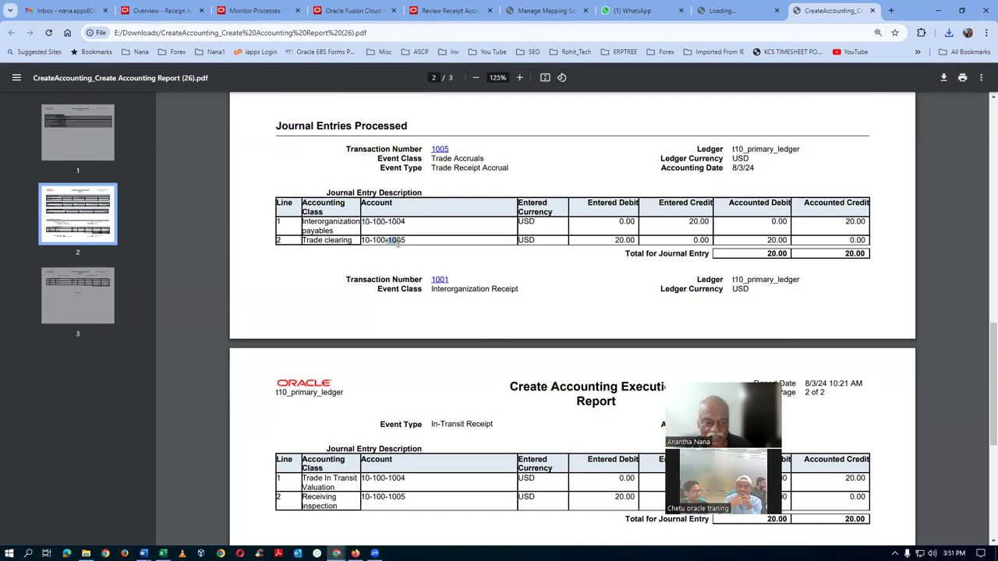
pyautogui.moveTo(363, 477); pyautogui.dragTo(403, 501)
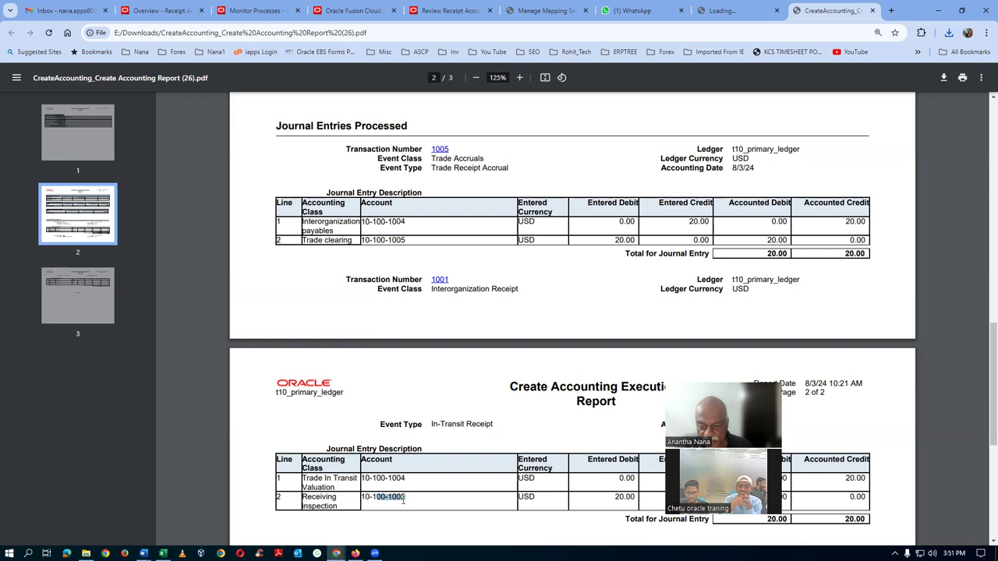
pyautogui.scroll(-5, 439, 392)
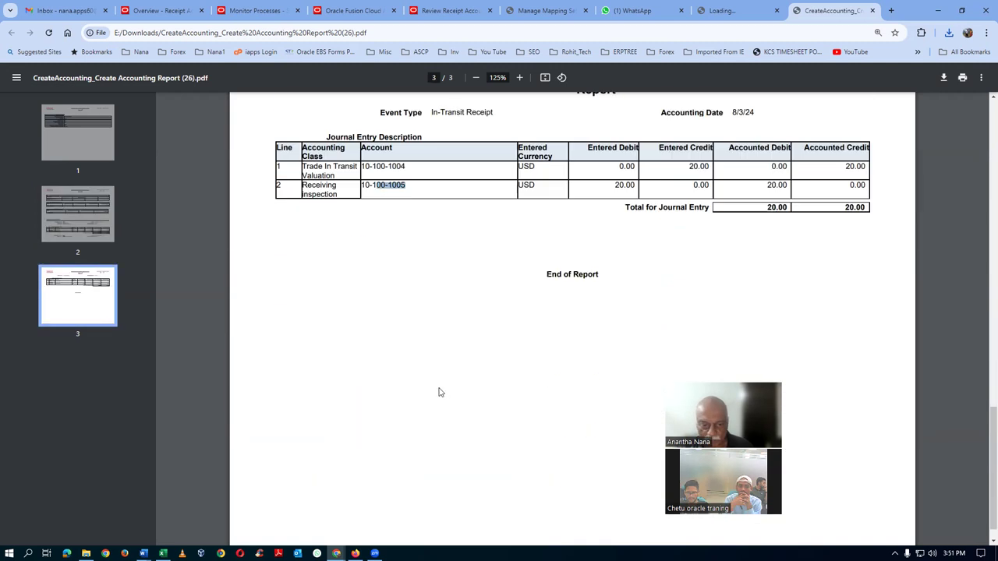
pyautogui.scroll(5, 677, 351)
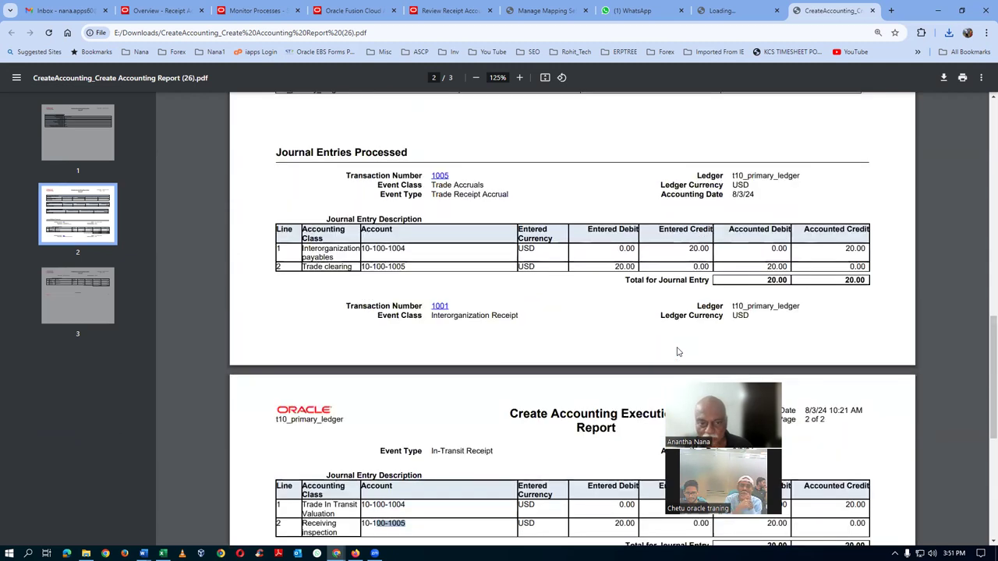
pyautogui.tripleClick(326, 248)
pyautogui.click(381, 248)
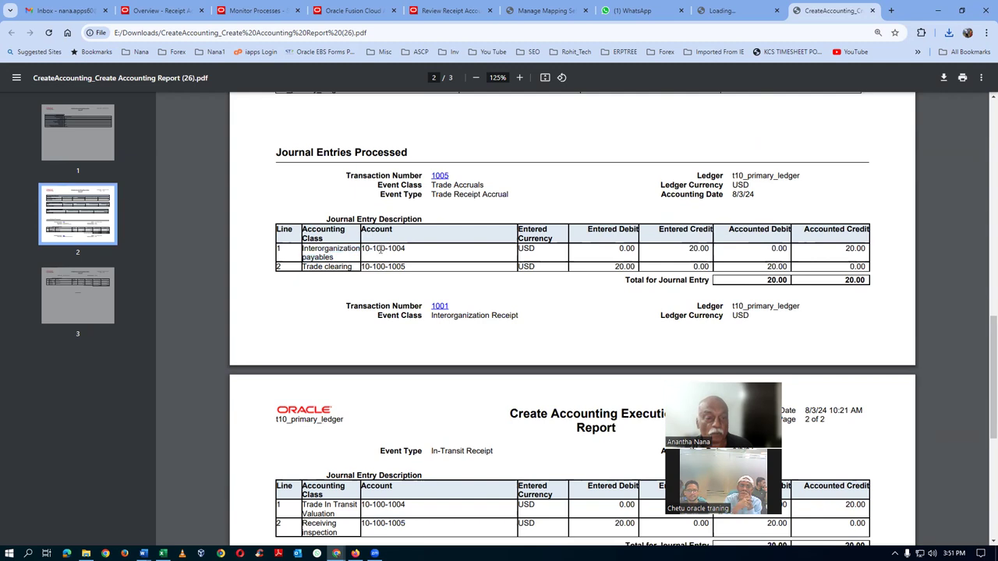
pyautogui.moveTo(361, 248); pyautogui.dragTo(408, 247)
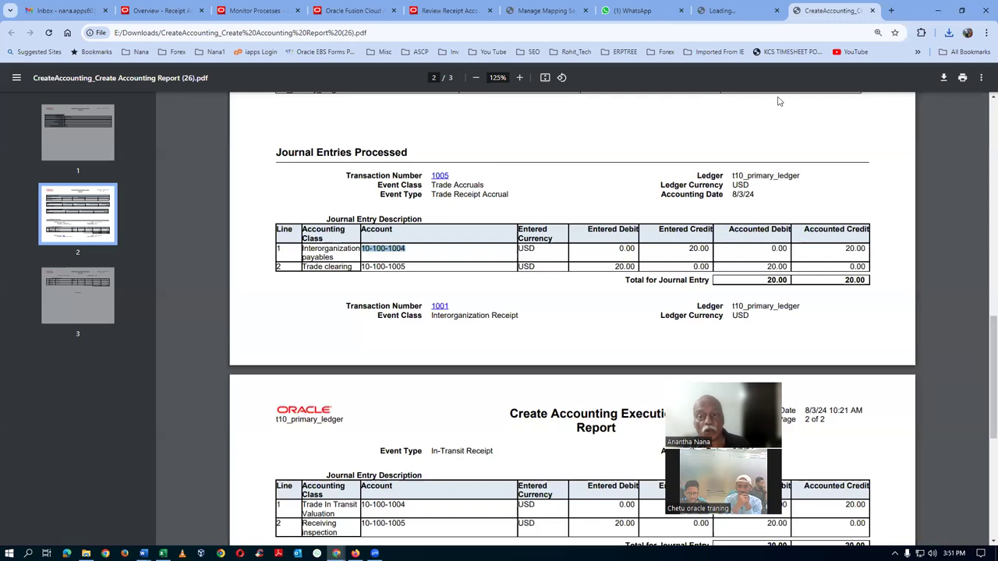
pyautogui.click(352, 254)
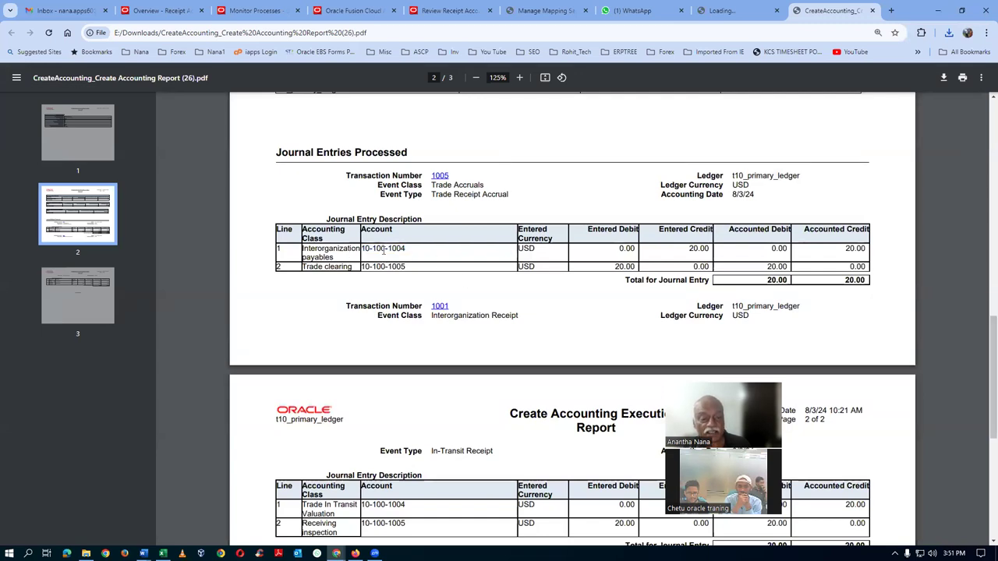
pyautogui.click(874, 11)
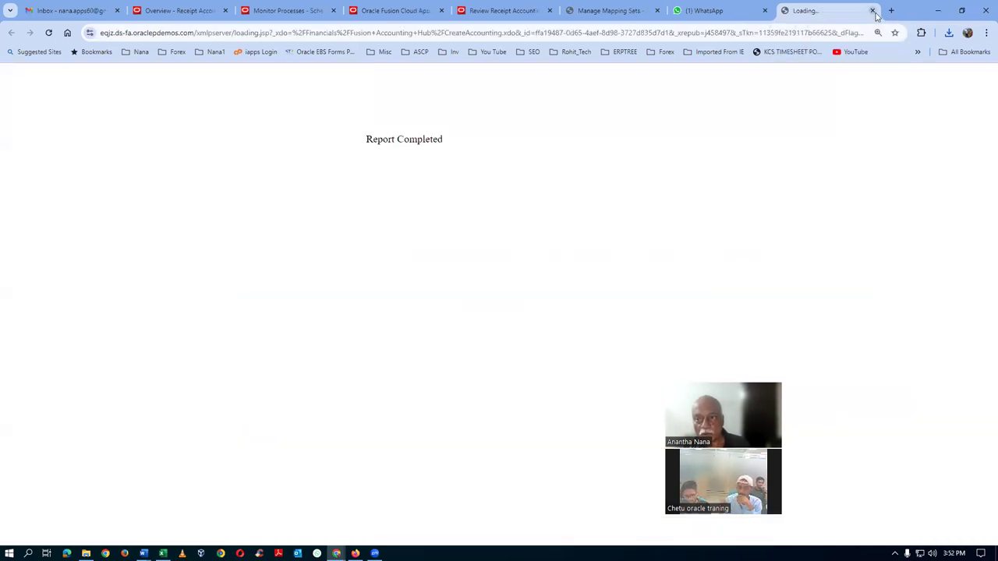
# Re-search the receipt distributions and confirm both transfer transactions show Final accounted
pyautogui.click(872, 11)
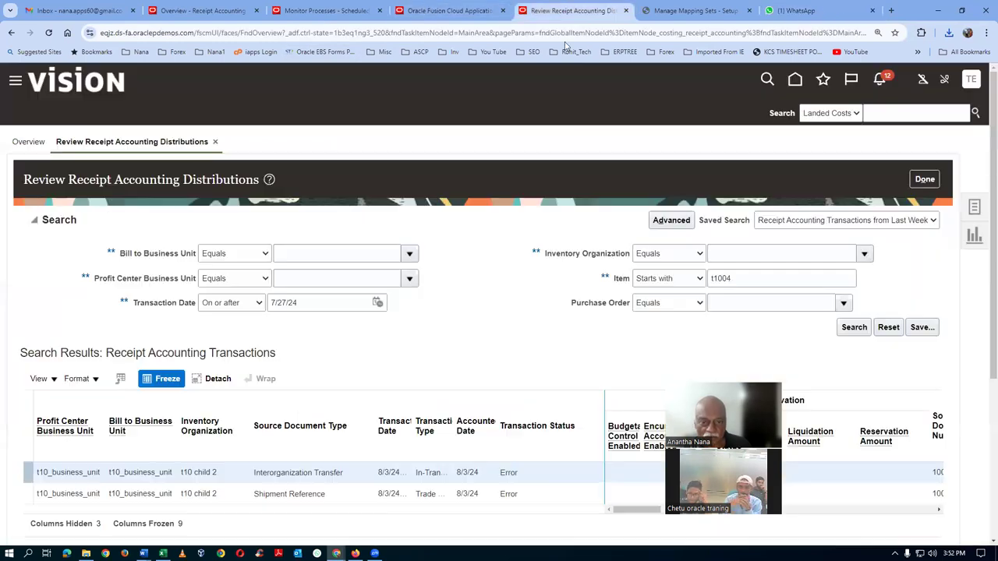
pyautogui.click(568, 11)
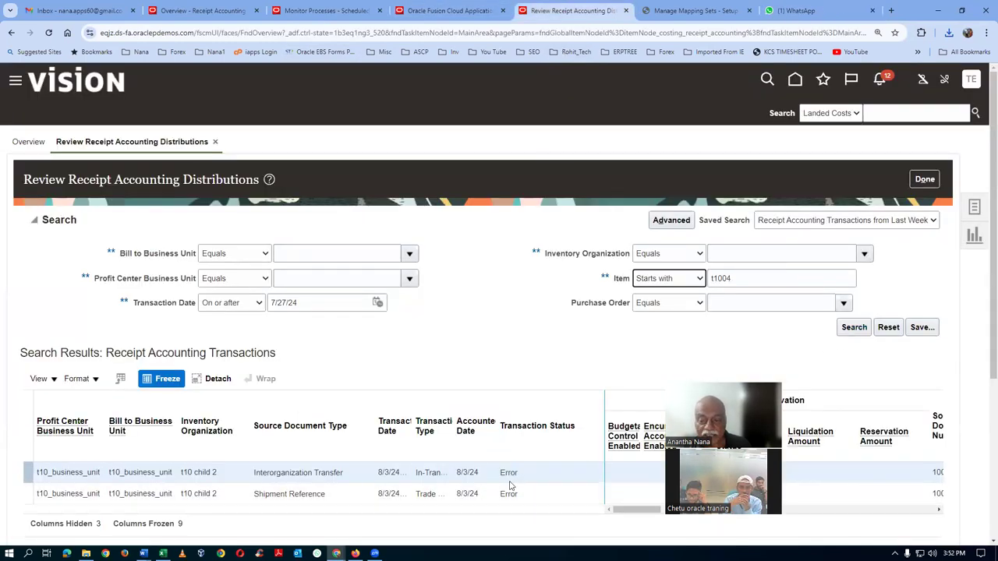
pyautogui.click(853, 327)
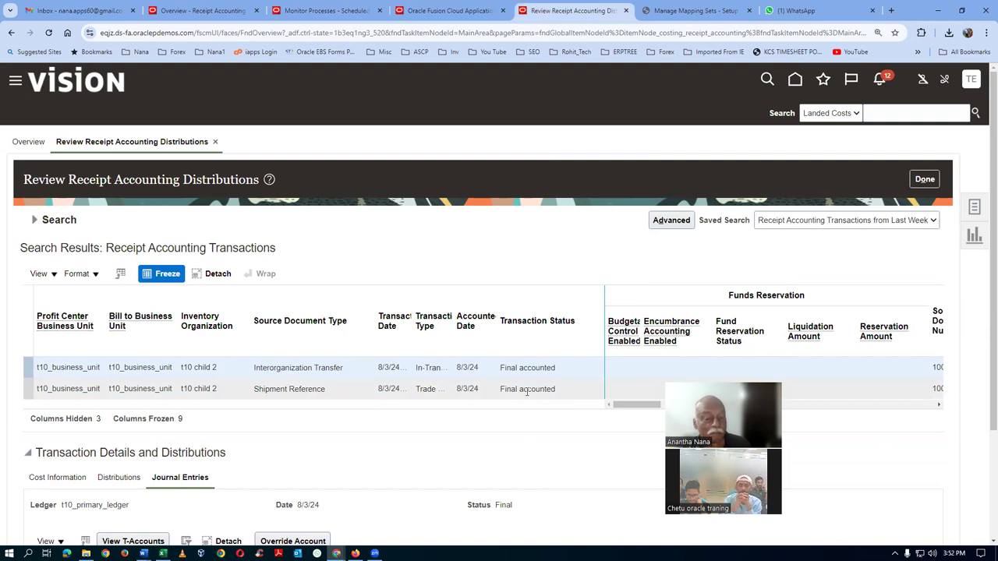
pyautogui.click(525, 389)
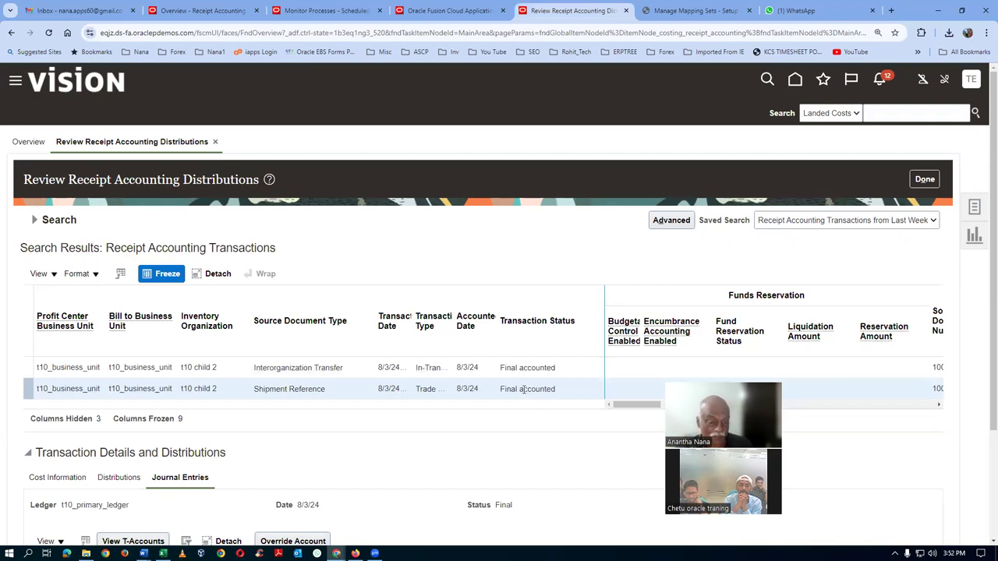
pyautogui.click(518, 369)
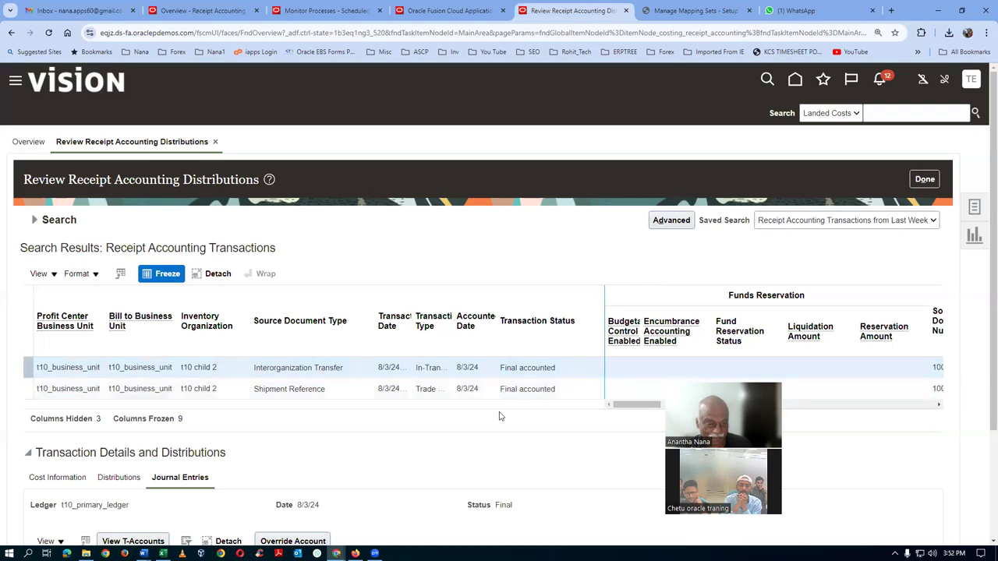
pyautogui.scroll(-2, 499, 417)
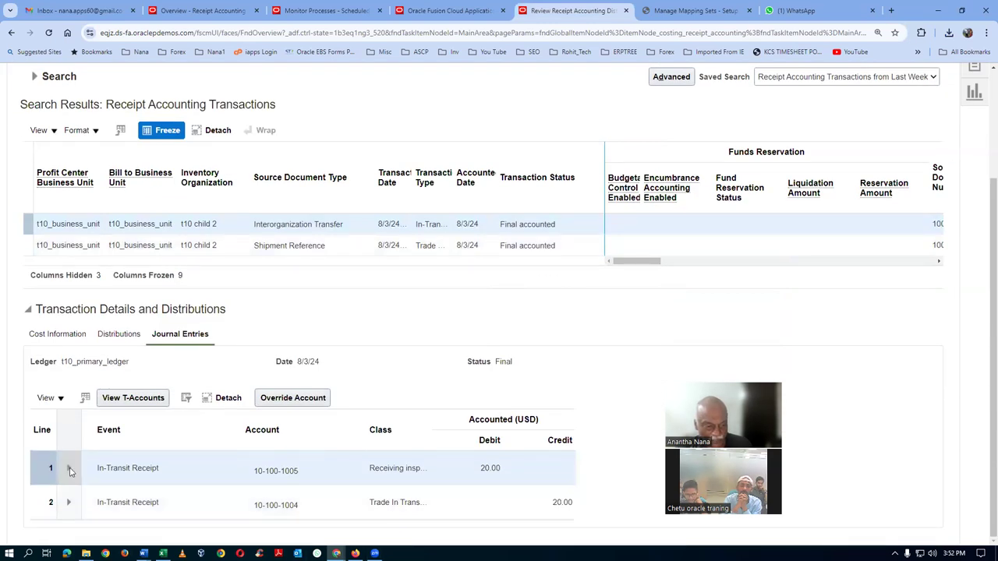
pyautogui.click(152, 491)
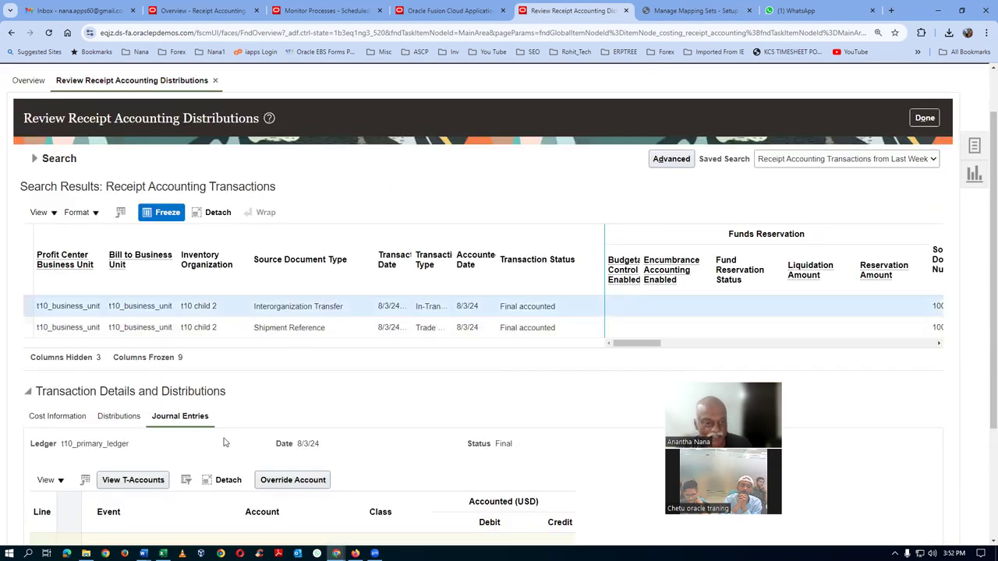
pyautogui.scroll(-2, 226, 442)
pyautogui.scroll(-1, 224, 441)
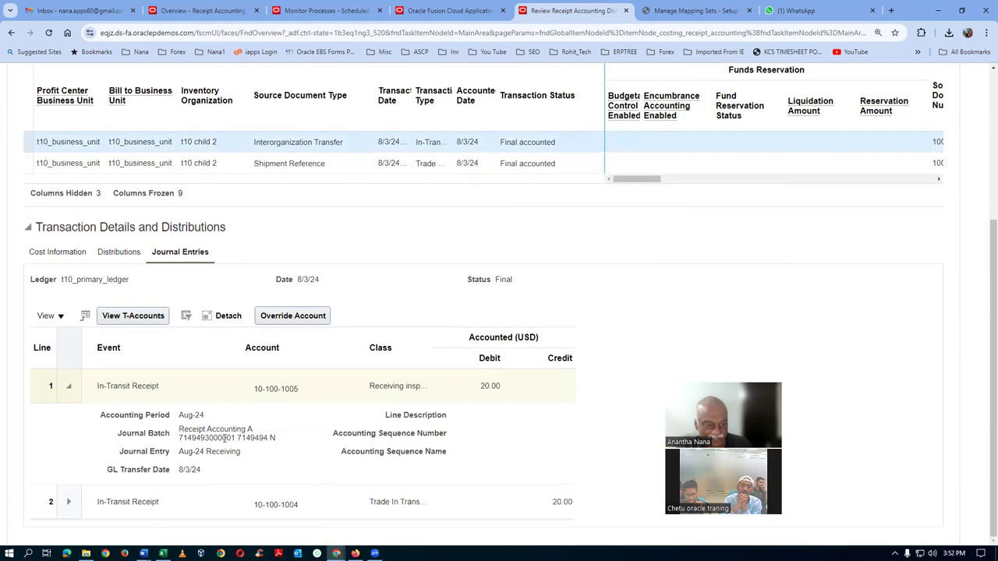
pyautogui.scroll(3, 689, 468)
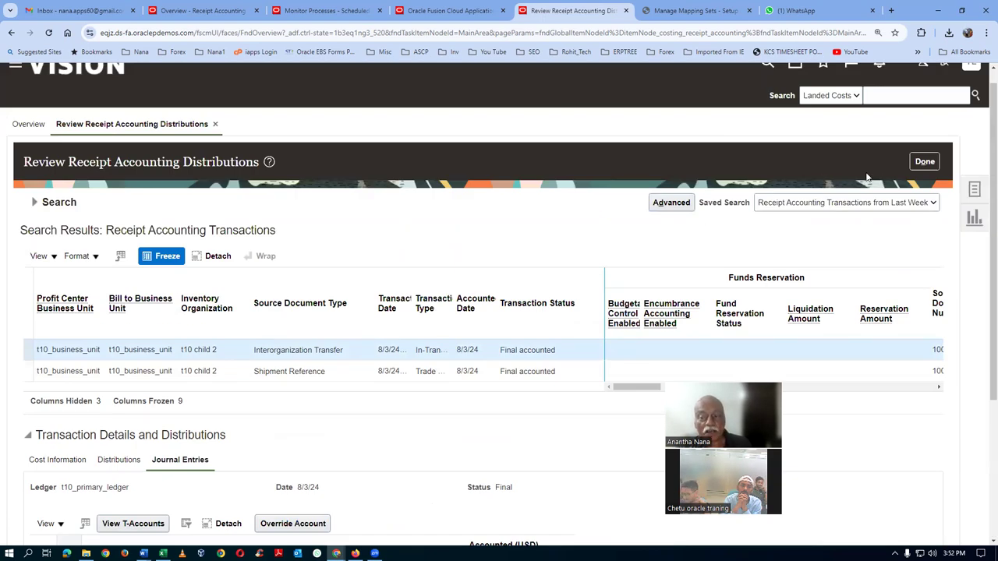
# Return to the Receipt Accounting overview, then switch to the Excel accounting notes
pyautogui.click(912, 162)
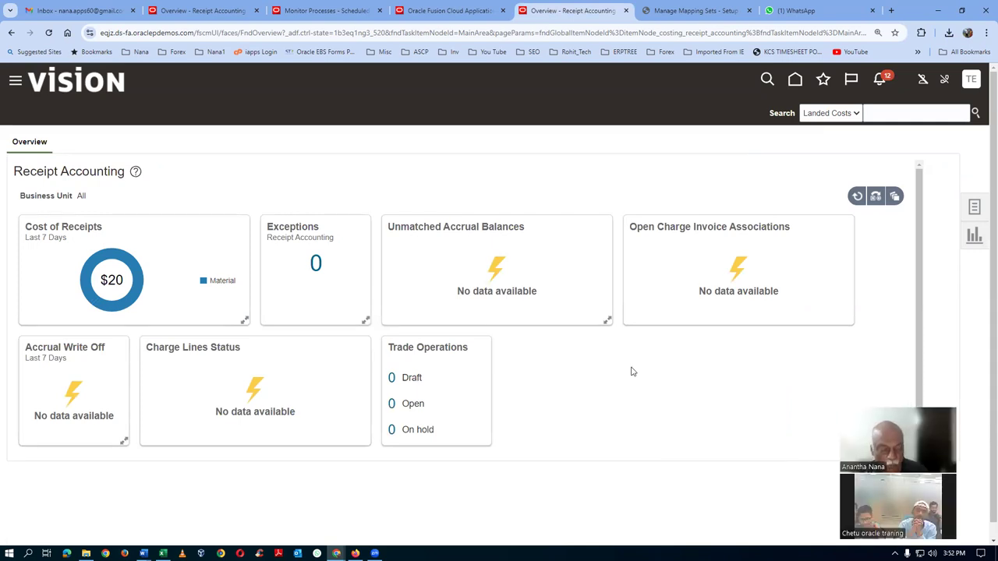
pyautogui.hotkey('alt', 'Tab')
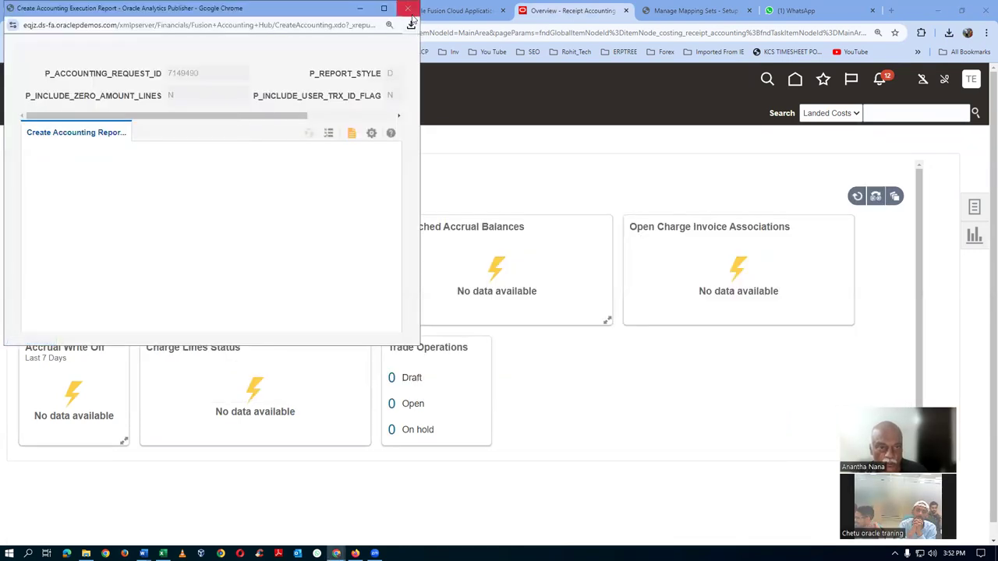
pyautogui.click(360, 291)
pyautogui.hotkey('alt', 'Tab')
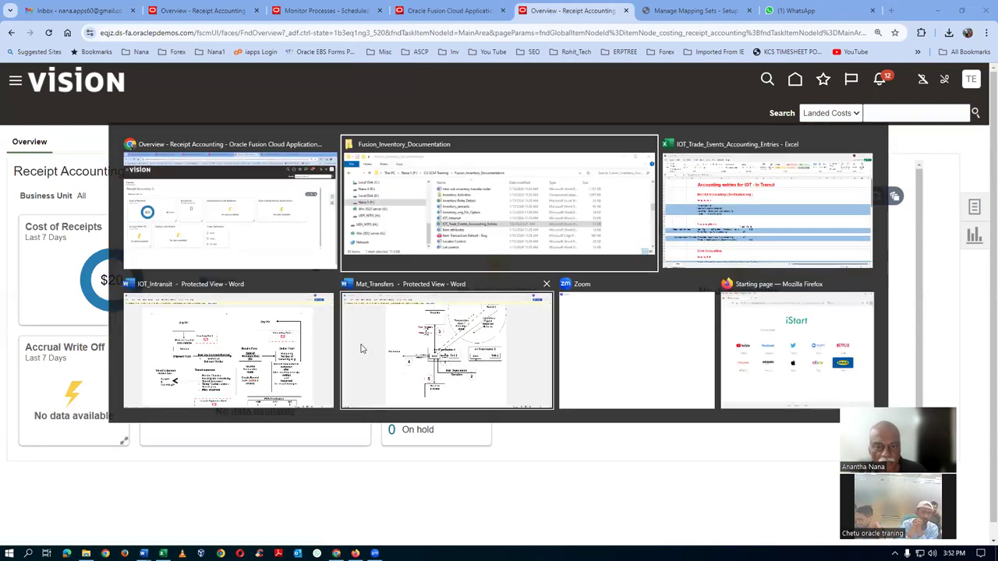
# Go over the five mapping sets, from Trade In-Transit Valuation through Receiving inspection
pyautogui.scroll(-2, 360, 345)
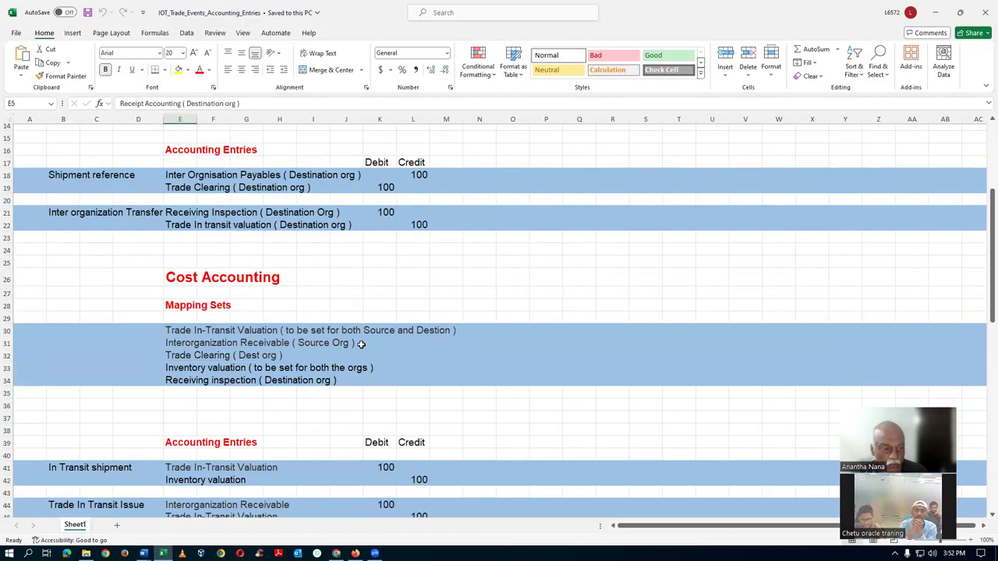
pyautogui.click(170, 331)
pyautogui.click(172, 343)
pyautogui.click(175, 357)
pyautogui.click(176, 369)
pyautogui.click(179, 390)
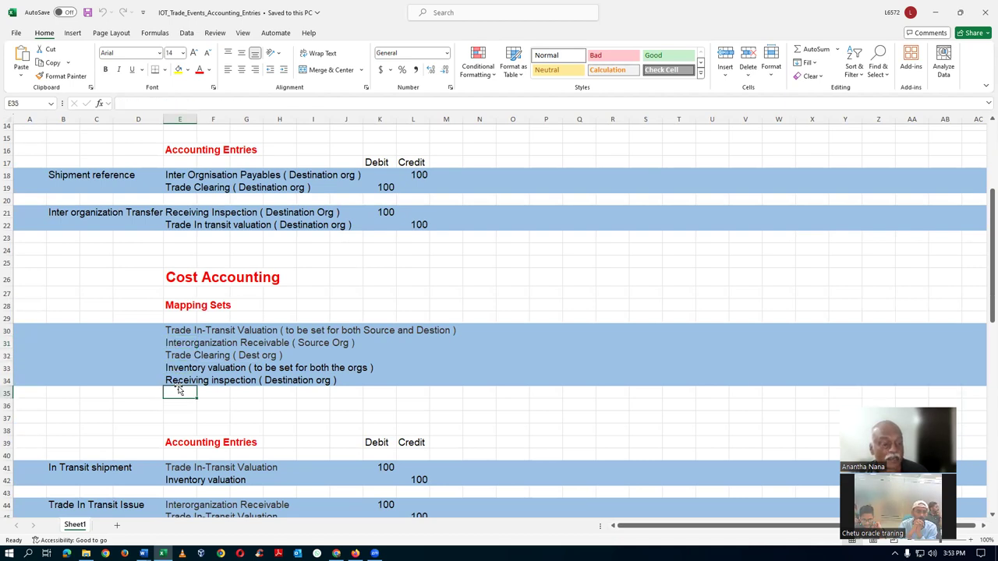
pyautogui.click(179, 381)
pyautogui.moveTo(177, 333); pyautogui.dragTo(231, 399)
pyautogui.scroll(-3, 236, 406)
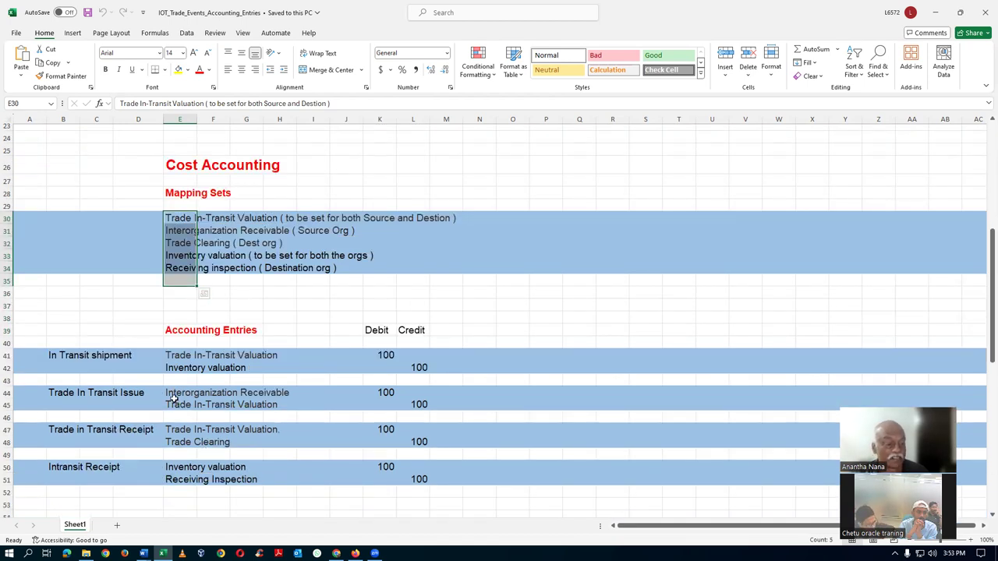
pyautogui.scroll(6, 173, 399)
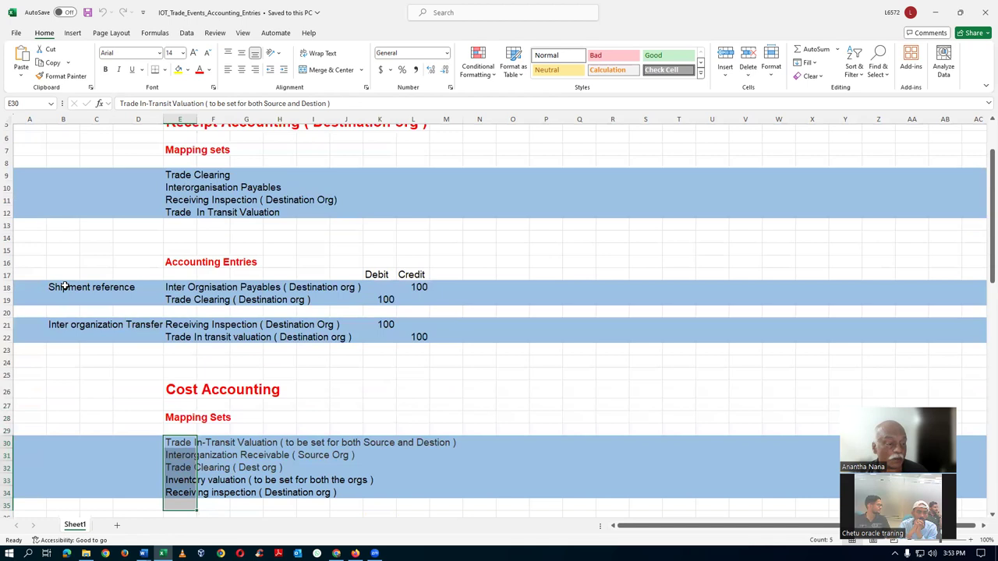
# Note the Shipment reference and Inter organization Transfer entries, recap the mapping sets, and return to Oracle
pyautogui.click(57, 288)
pyautogui.click(56, 327)
pyautogui.scroll(-7, 155, 361)
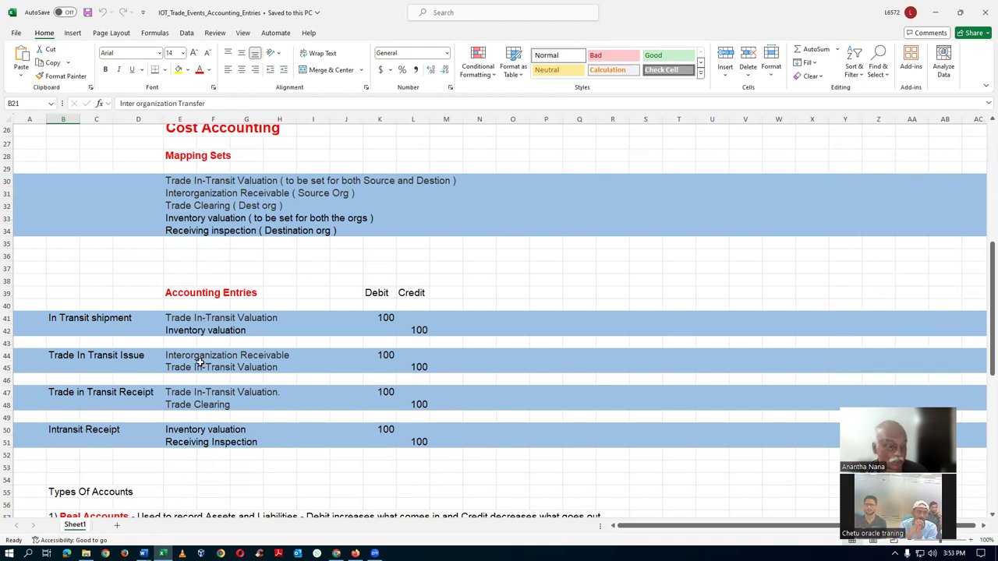
pyautogui.click(169, 182)
pyautogui.click(167, 194)
pyautogui.click(169, 206)
pyautogui.click(170, 220)
pyautogui.click(170, 231)
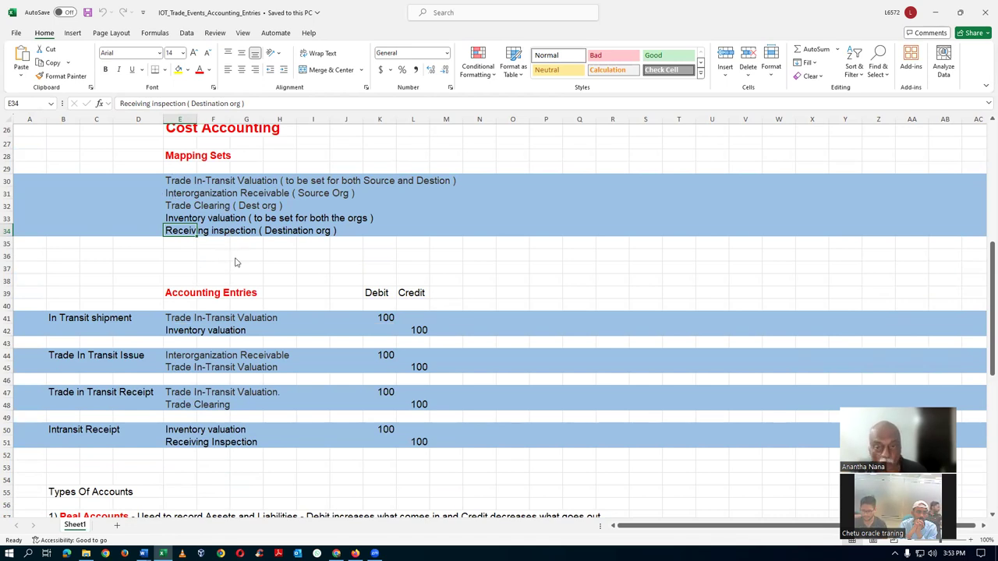
pyautogui.hotkey('alt', 'Tab')
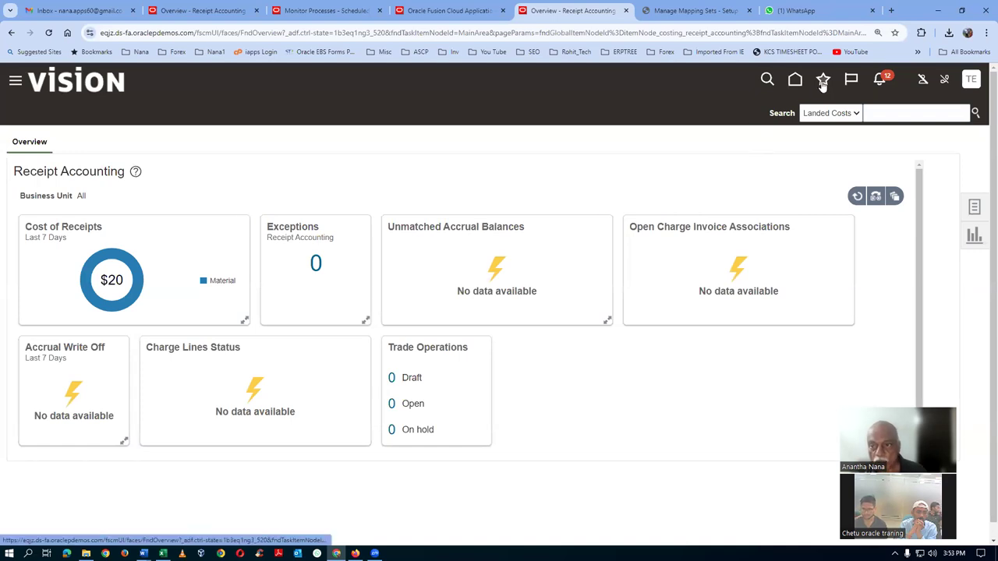
# Open Review Cost Accounting Distributions from the Costing Overview tasks
pyautogui.click(823, 81)
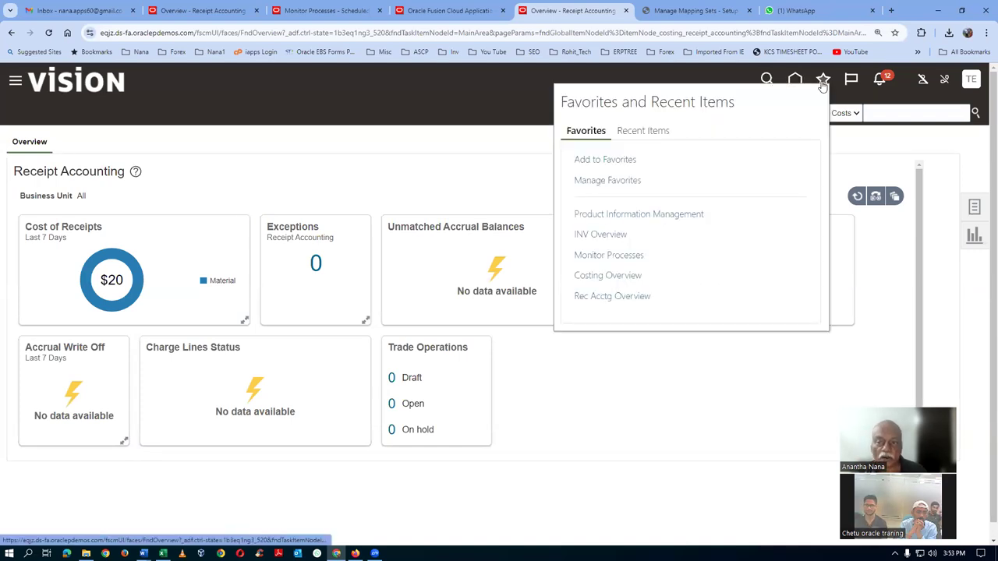
pyautogui.click(607, 276)
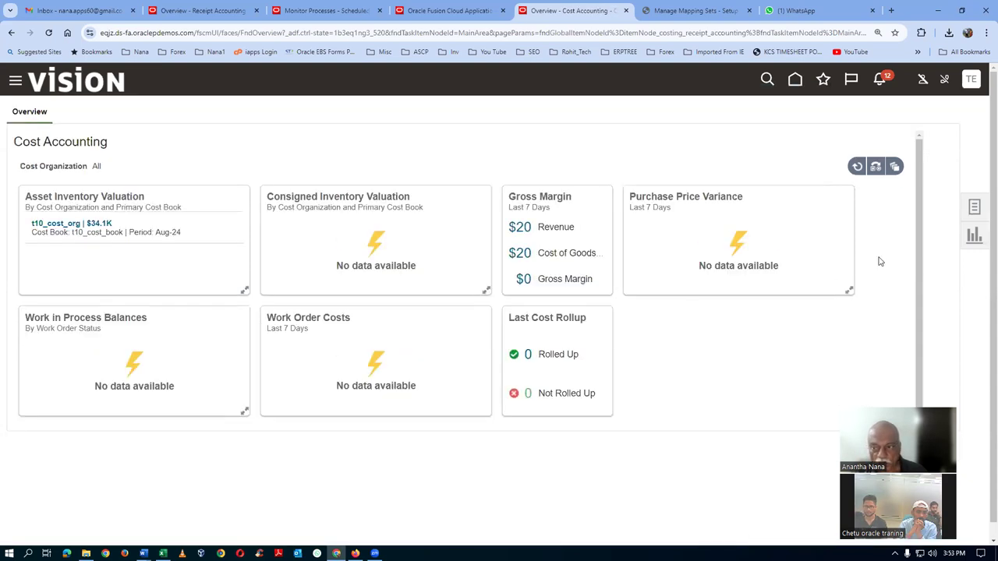
pyautogui.click(974, 206)
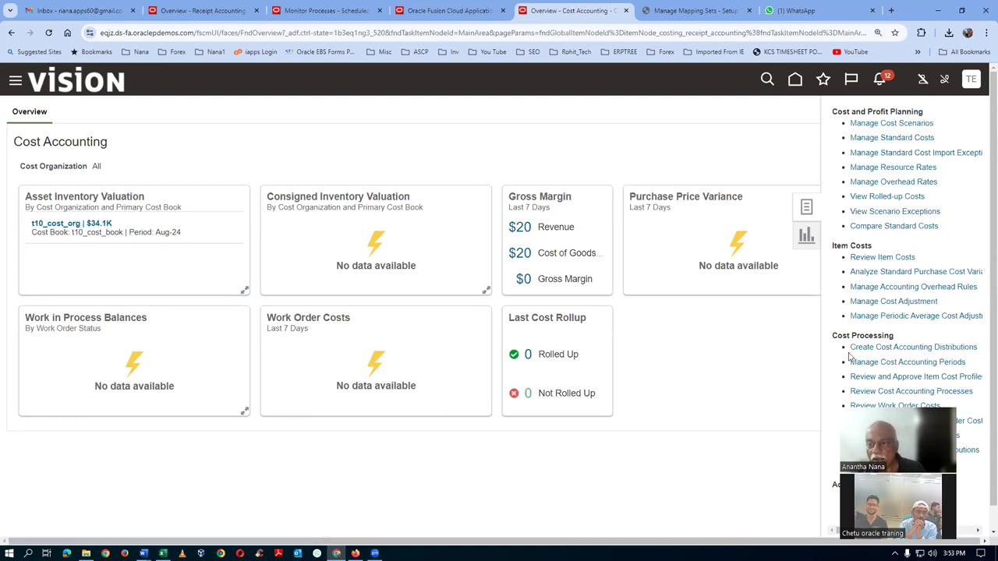
pyautogui.scroll(-1, 850, 356)
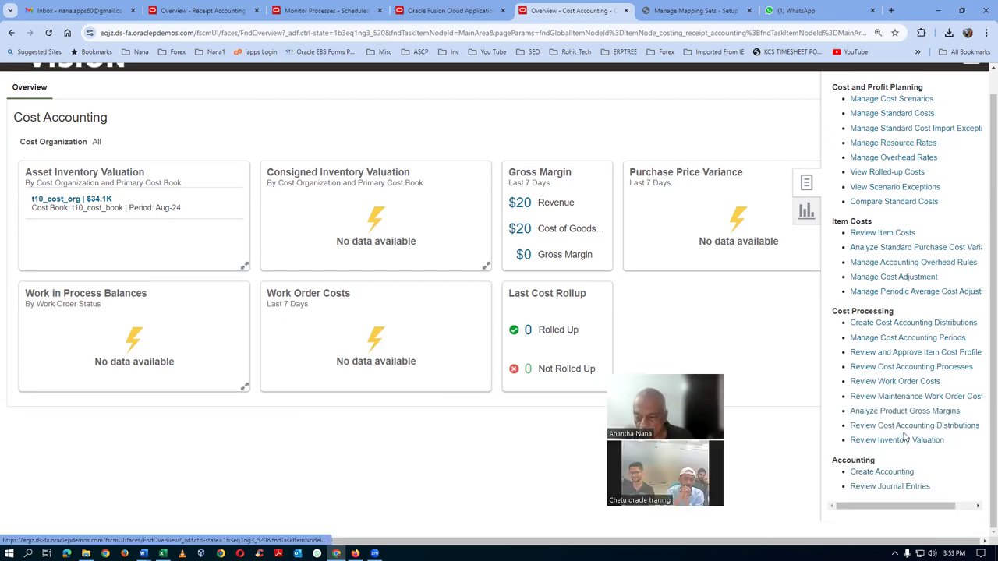
pyautogui.click(904, 427)
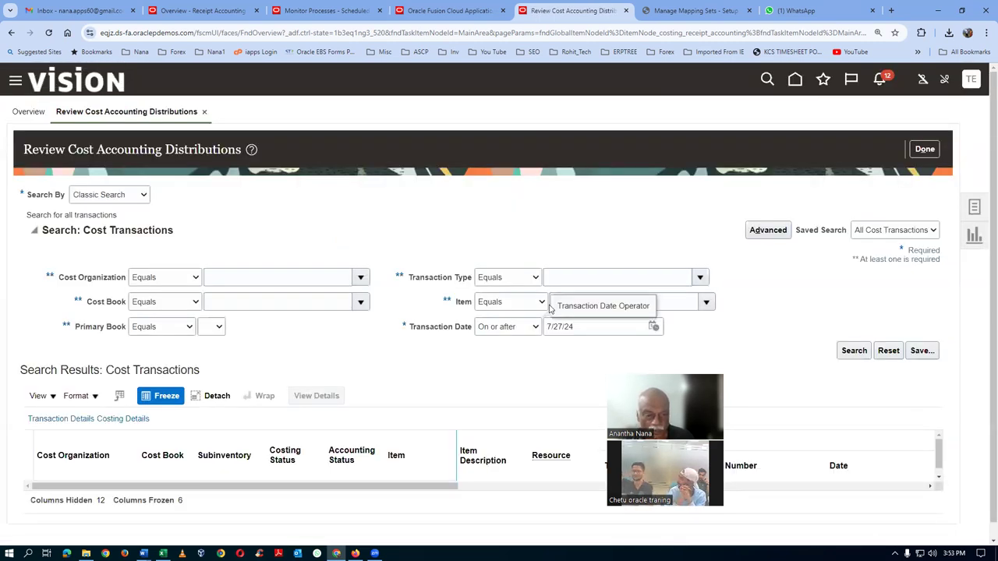
# Search for items starting with t1004, select the Miscellaneous Receipt, and switch to Excel
pyautogui.click(488, 301)
pyautogui.click(495, 316)
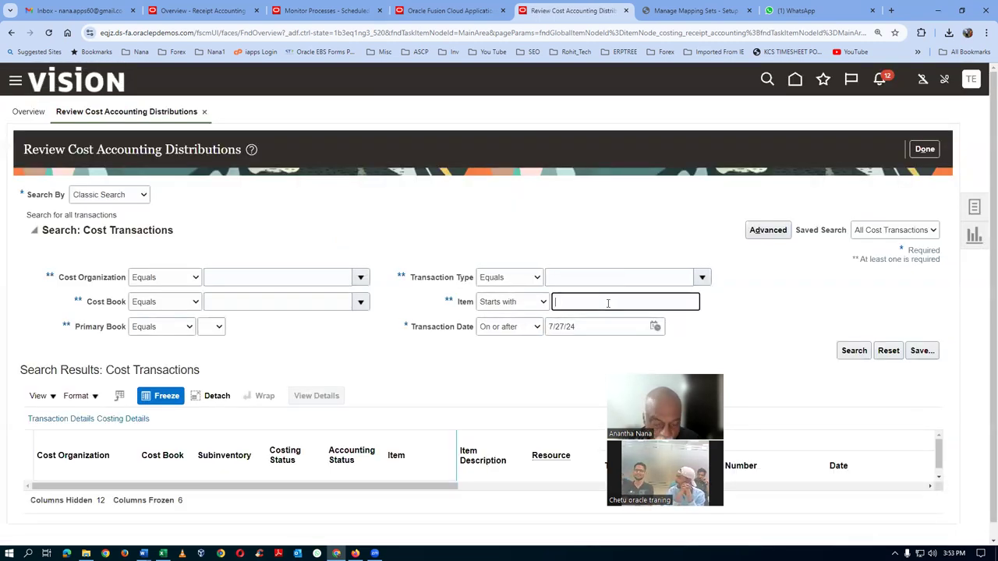
pyautogui.click(608, 304)
pyautogui.write('t1004')
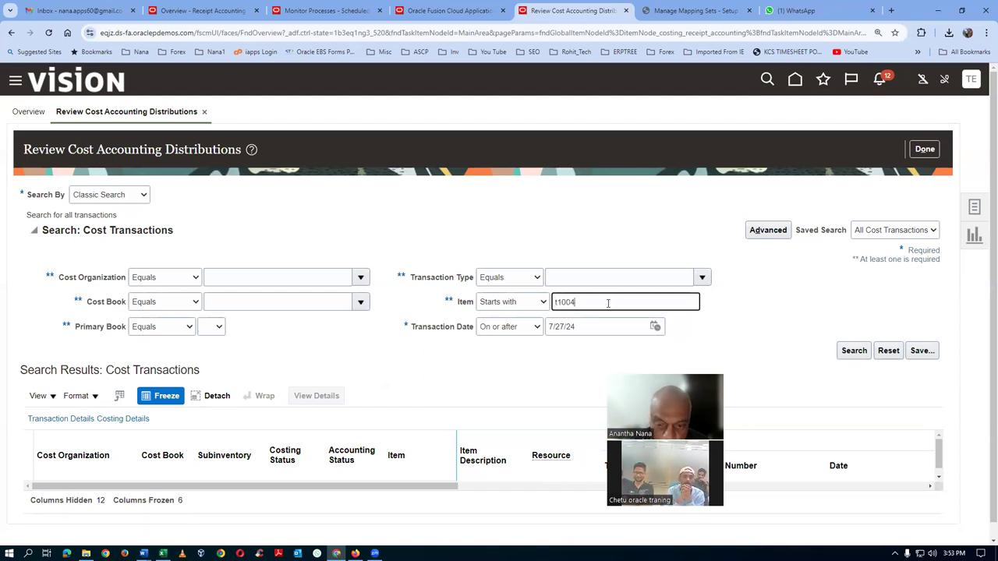
pyautogui.click(853, 350)
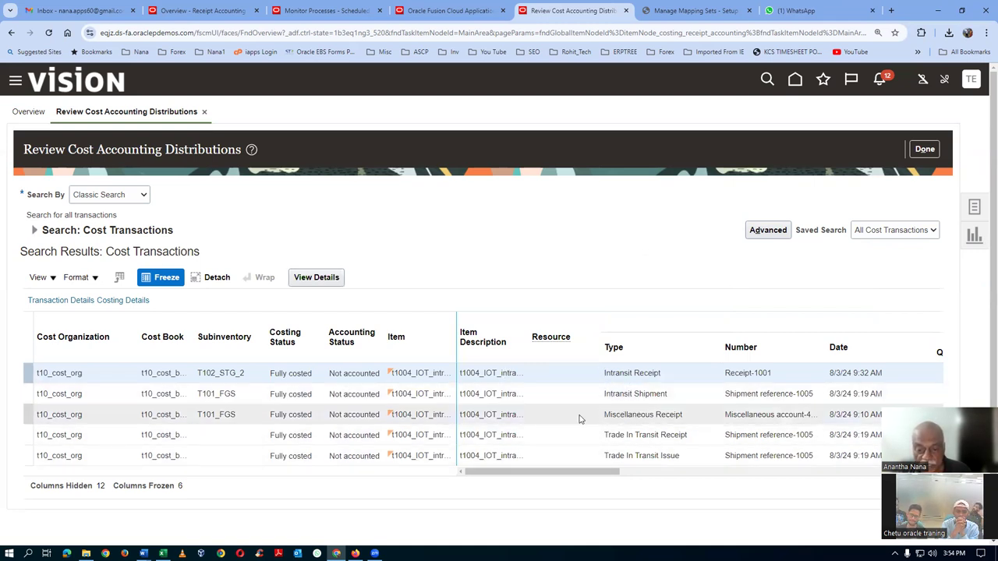
pyautogui.click(579, 419)
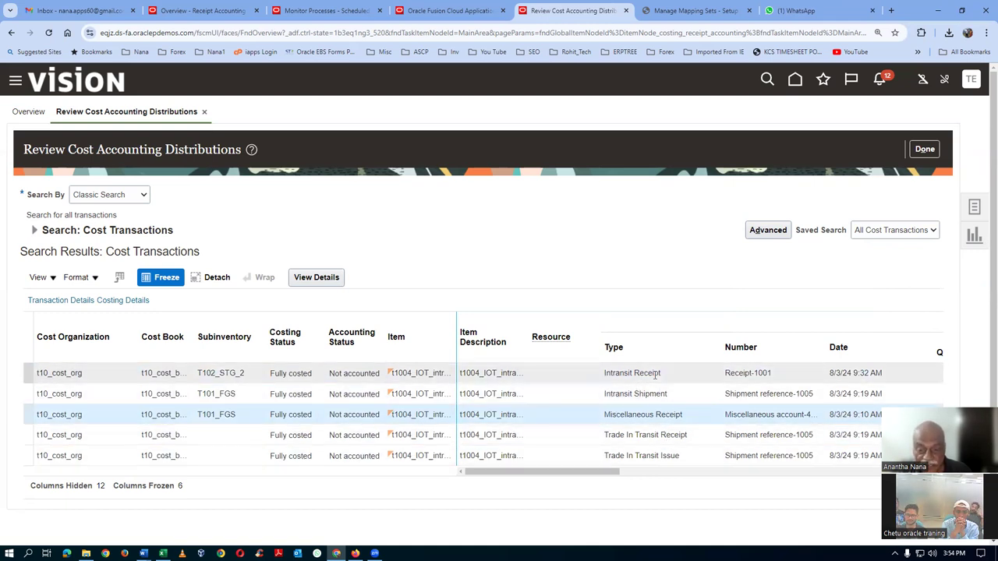
pyautogui.hotkey('alt', 'Tab')
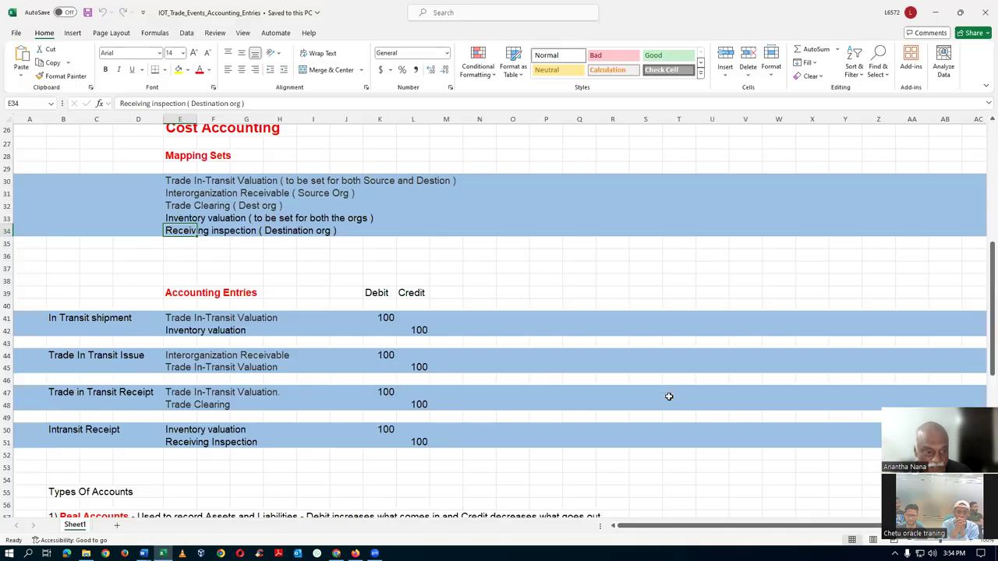
# Compare the In Transit shipment, Intransit Receipt, Trade In Transit Issue and Receipt entries, then return to Oracle
pyautogui.click(83, 320)
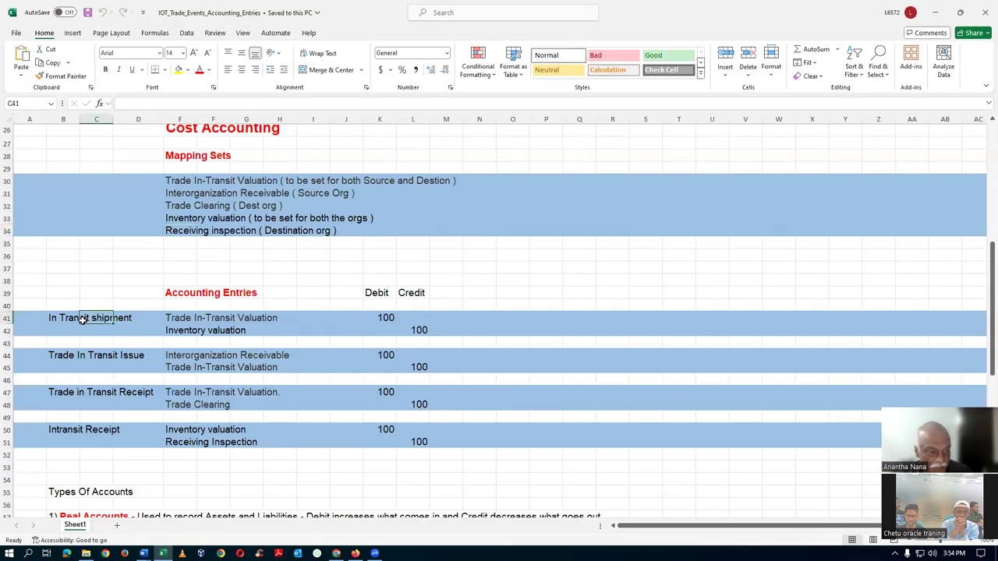
pyautogui.click(59, 432)
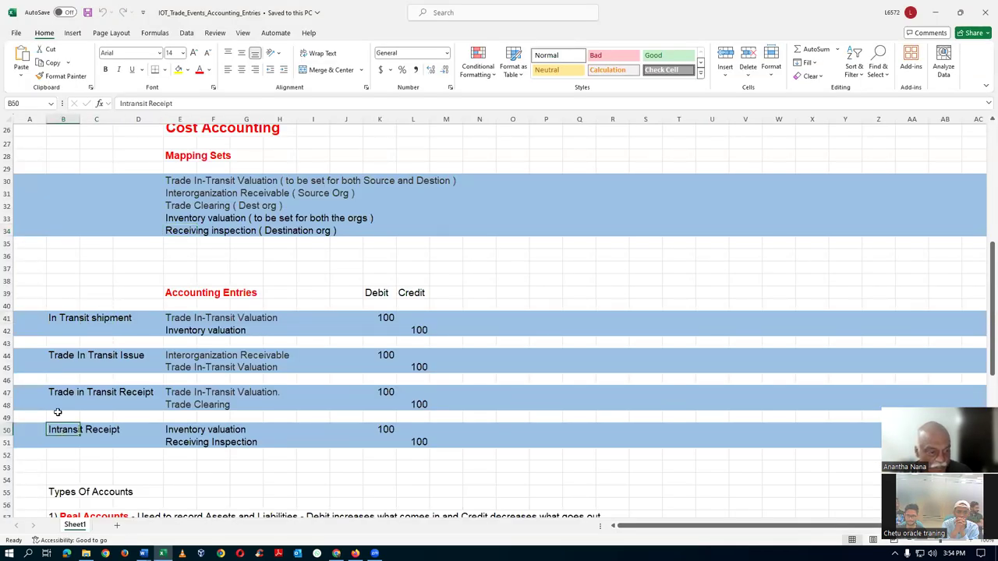
pyautogui.click(55, 358)
pyautogui.click(54, 393)
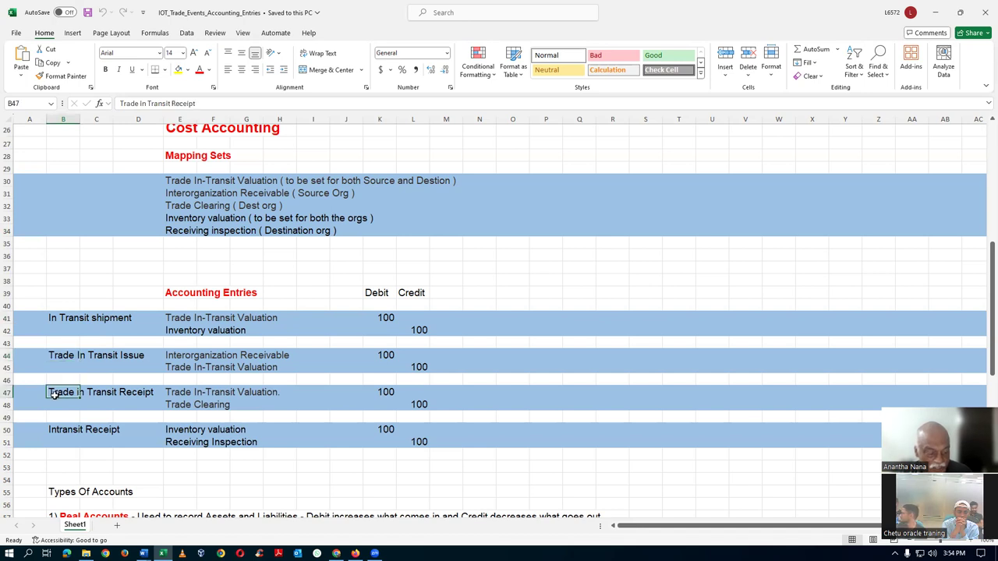
pyautogui.hotkey('alt', 'Tab')
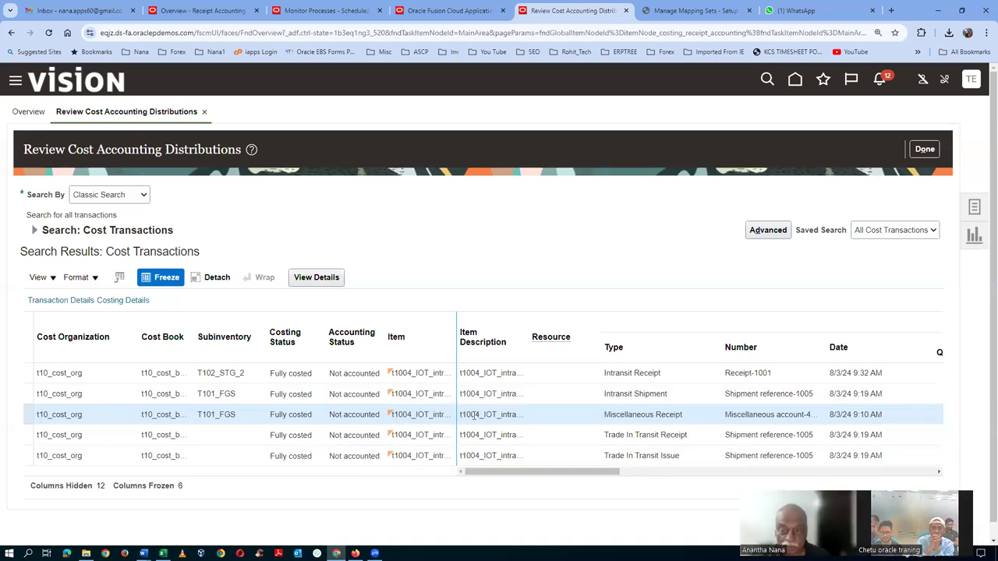
# Submit Create Accounting for Cost Management on ledger t10_primary_ledger as process 7149539
pyautogui.click(974, 208)
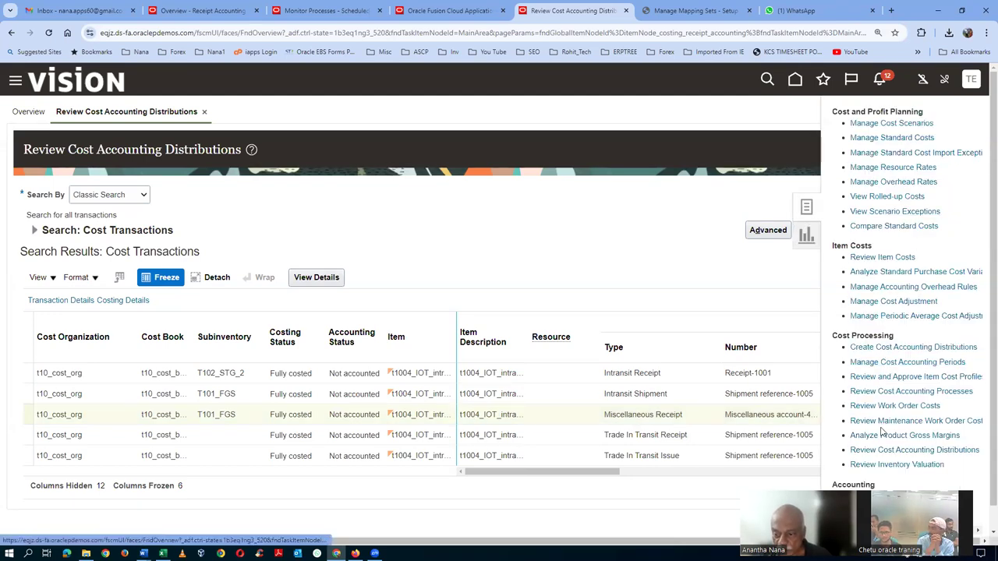
pyautogui.scroll(-1, 854, 472)
pyautogui.click(879, 473)
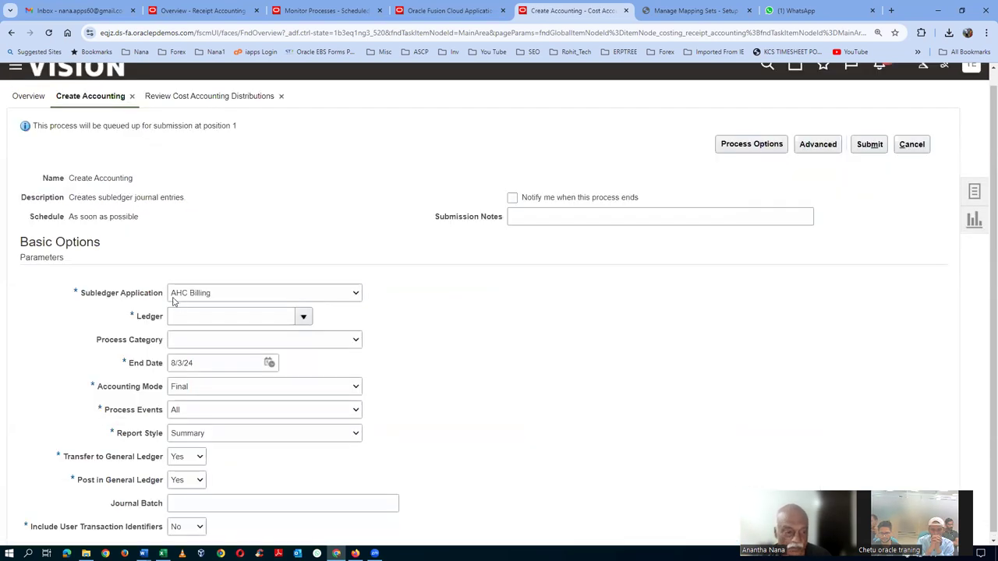
pyautogui.click(173, 297)
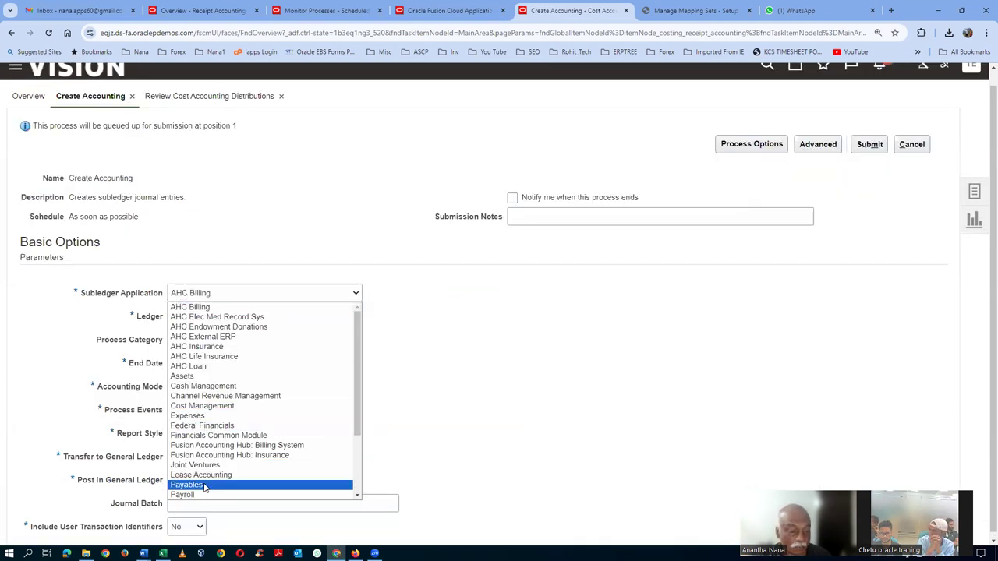
pyautogui.scroll(-3, 204, 486)
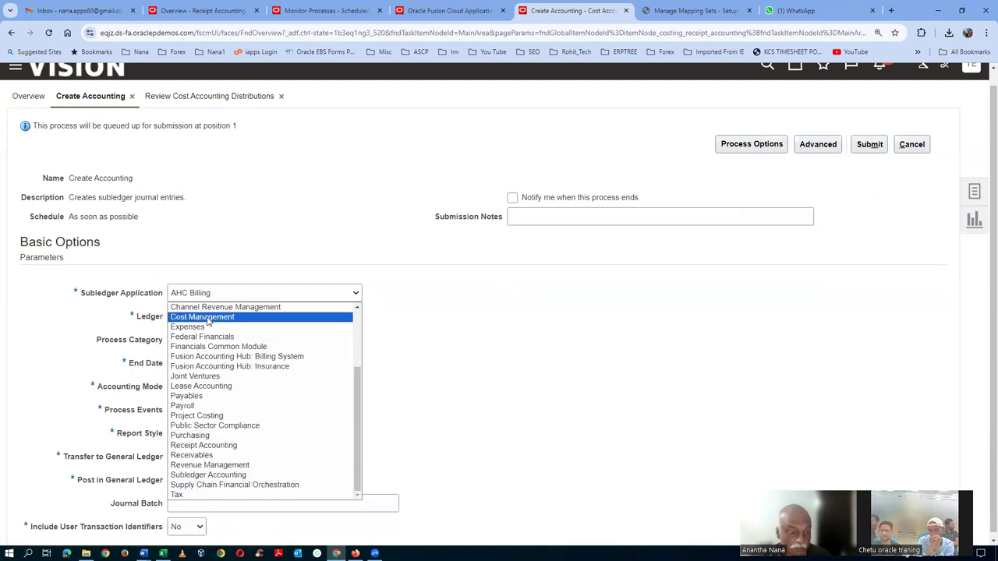
pyautogui.scroll(3, 206, 318)
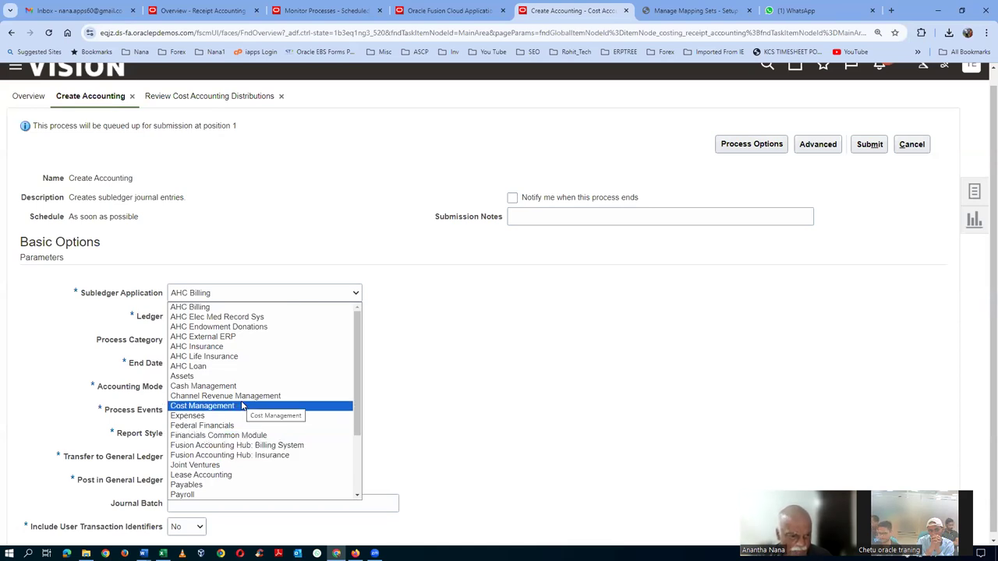
pyautogui.click(241, 406)
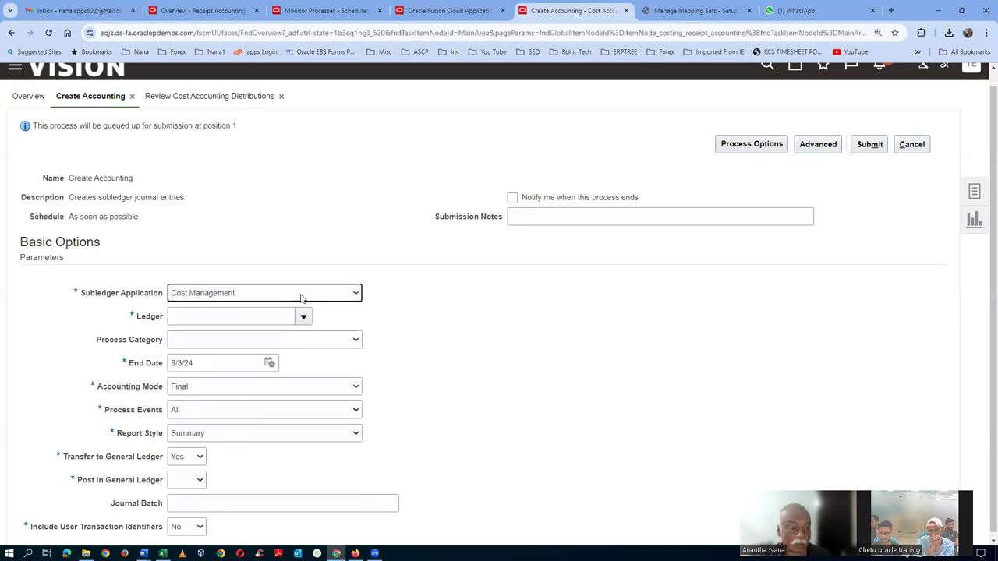
pyautogui.click(238, 316)
pyautogui.write('t10')
pyautogui.press('Tab')
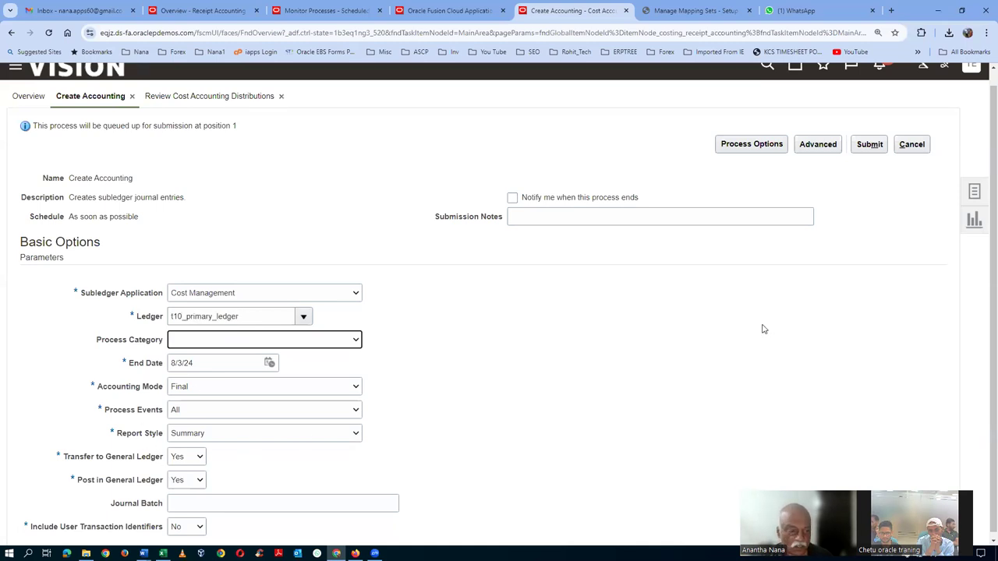
pyautogui.click(869, 144)
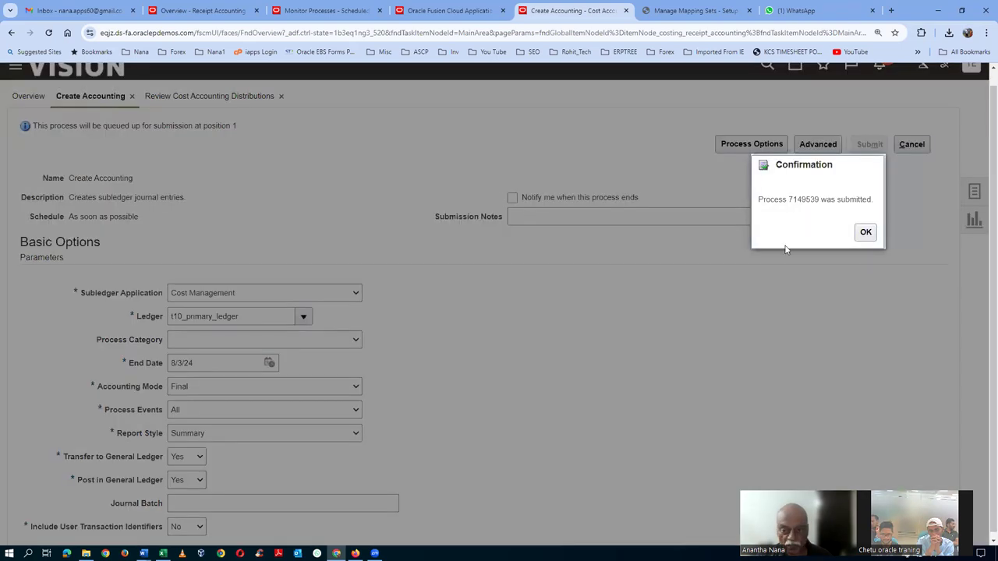
pyautogui.click(865, 232)
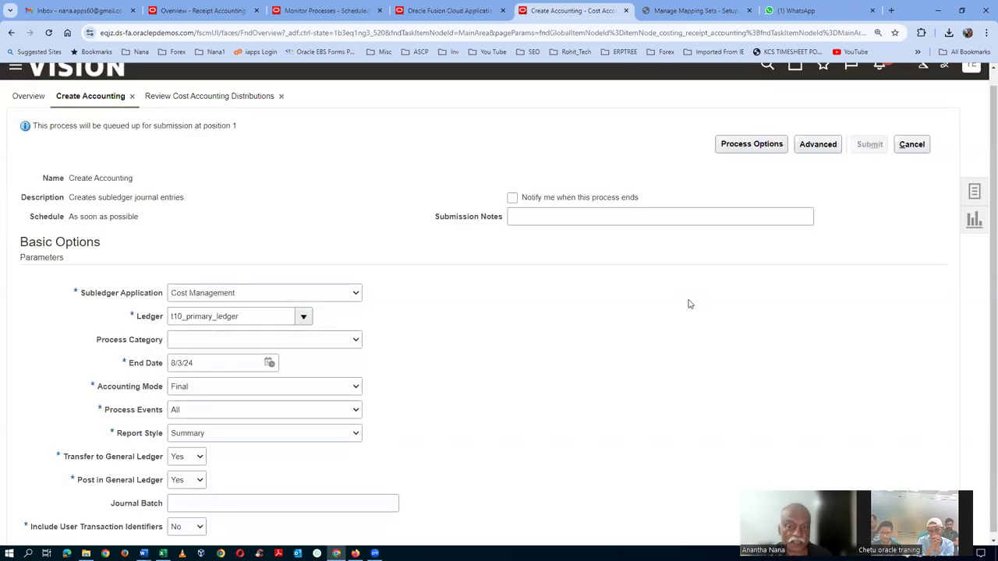
pyautogui.click(323, 10)
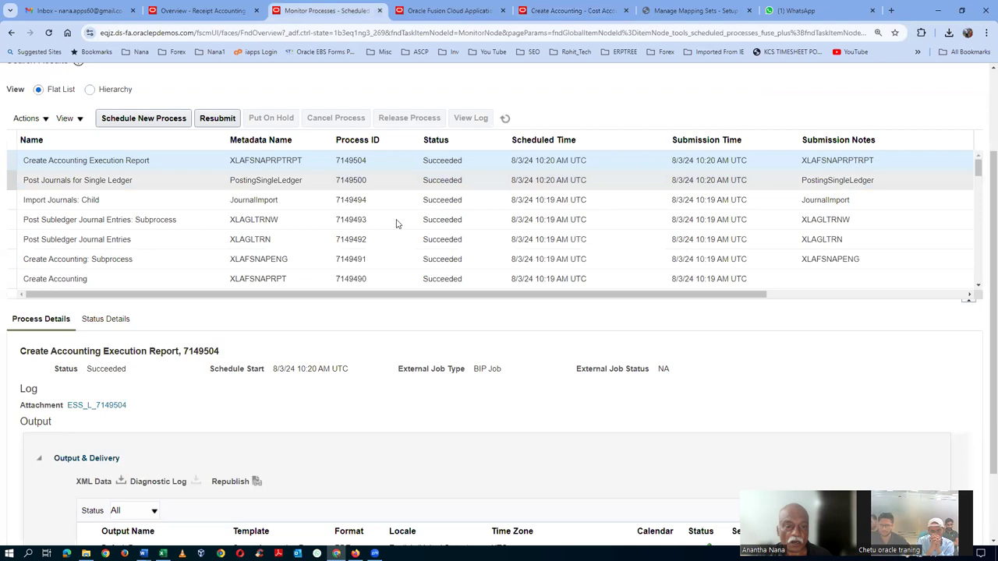
# Refresh the process list, then check the Trade In-Transit Valuation mapping set in the Excel notes
pyautogui.click(505, 118)
pyautogui.click(506, 222)
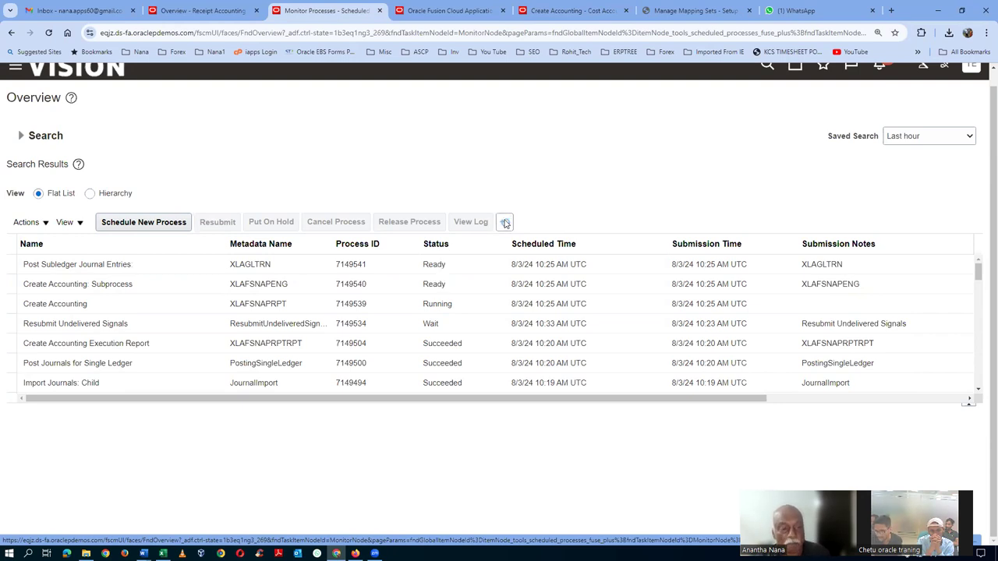
pyautogui.hotkey('alt', 'Tab')
pyautogui.click(504, 224)
pyautogui.click(172, 182)
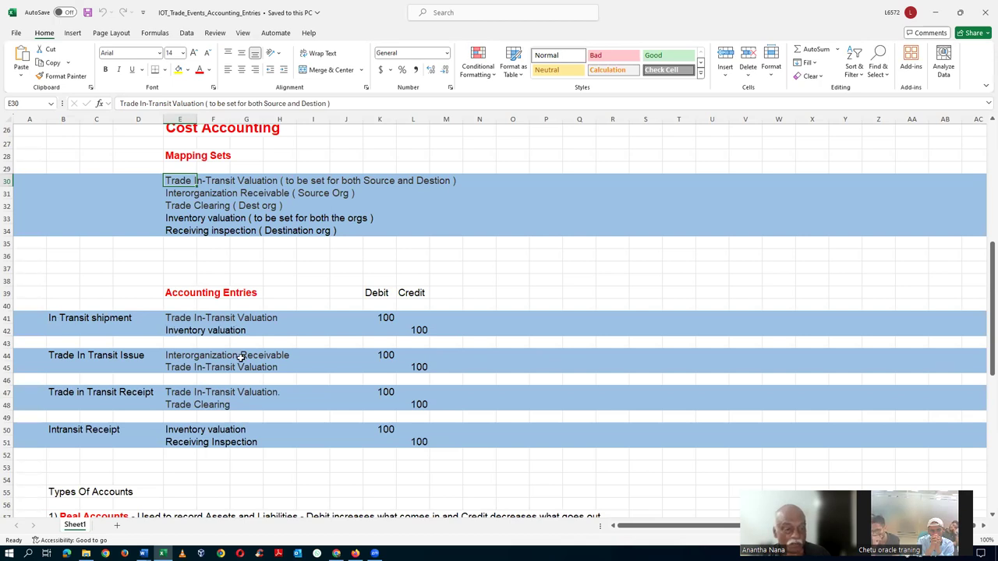
pyautogui.hotkey('alt', 'Tab')
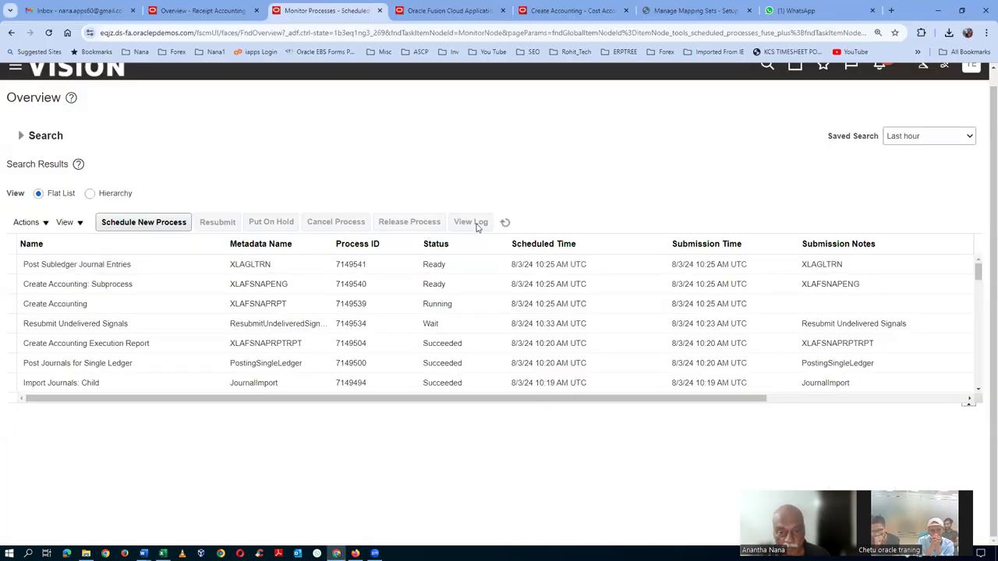
# Refresh until Execution Report 7149549 and Update Subledger Accounting Balances 7149548 succeed, then open the report's details
pyautogui.click(506, 224)
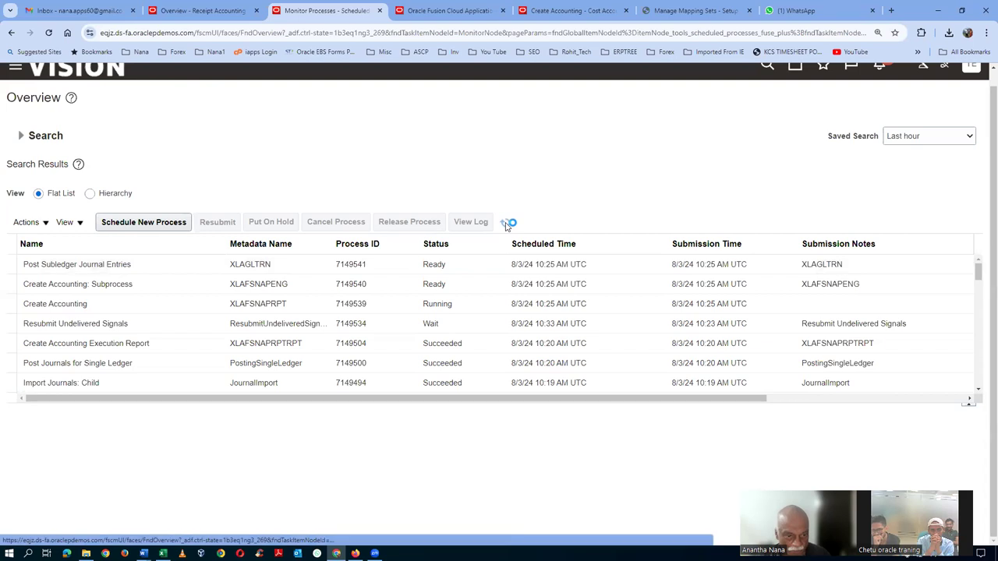
pyautogui.click(506, 224)
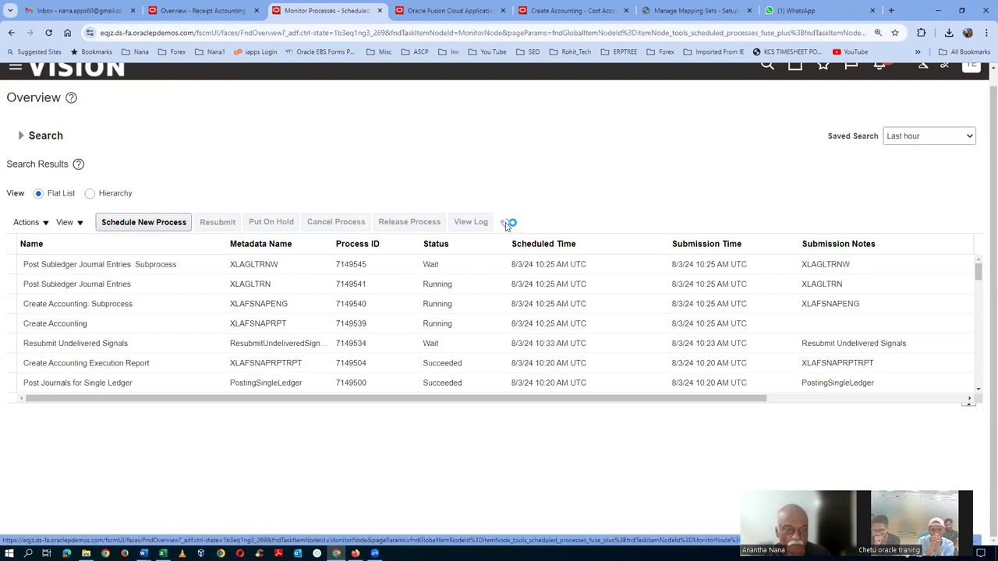
pyautogui.click(505, 223)
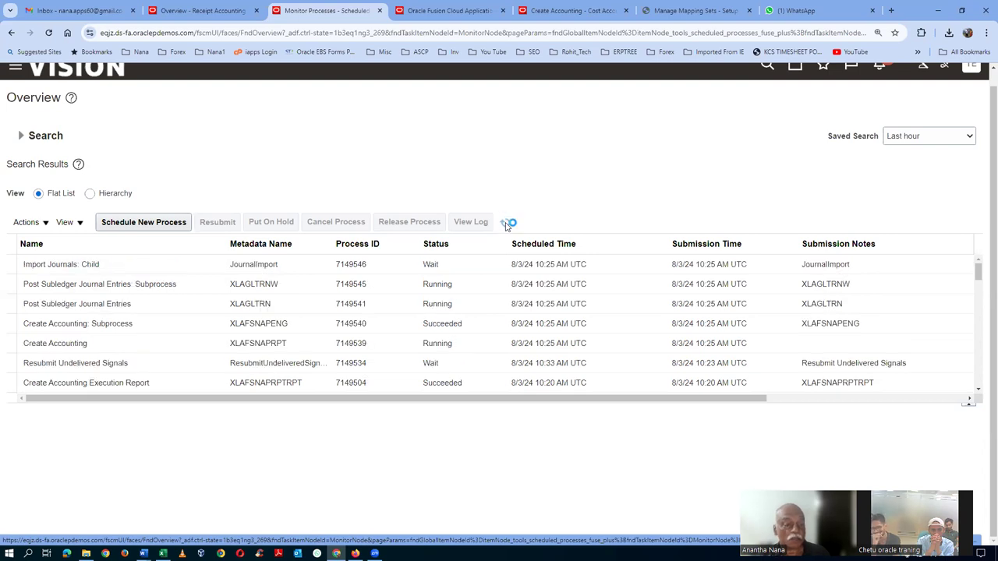
pyautogui.click(169, 266)
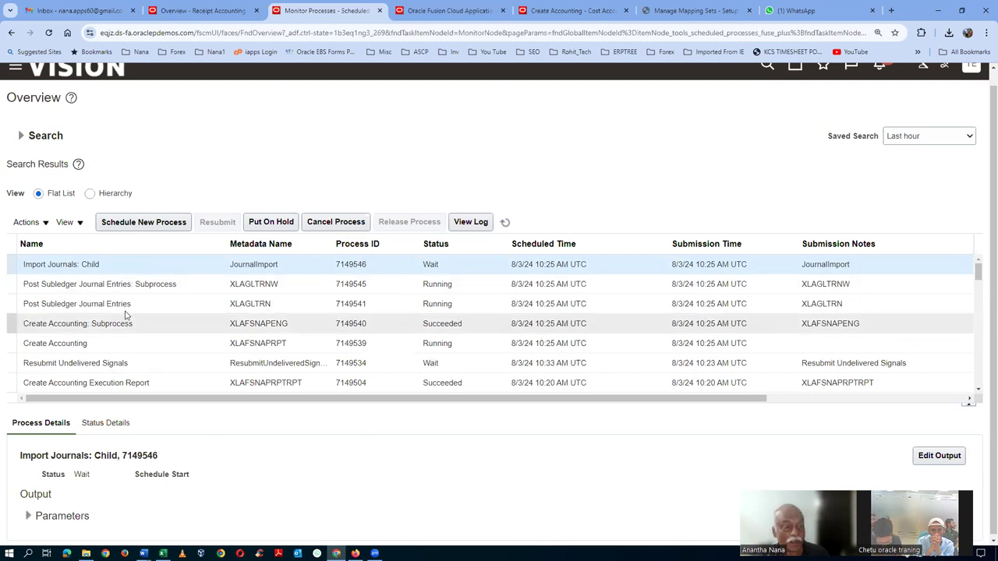
pyautogui.click(504, 225)
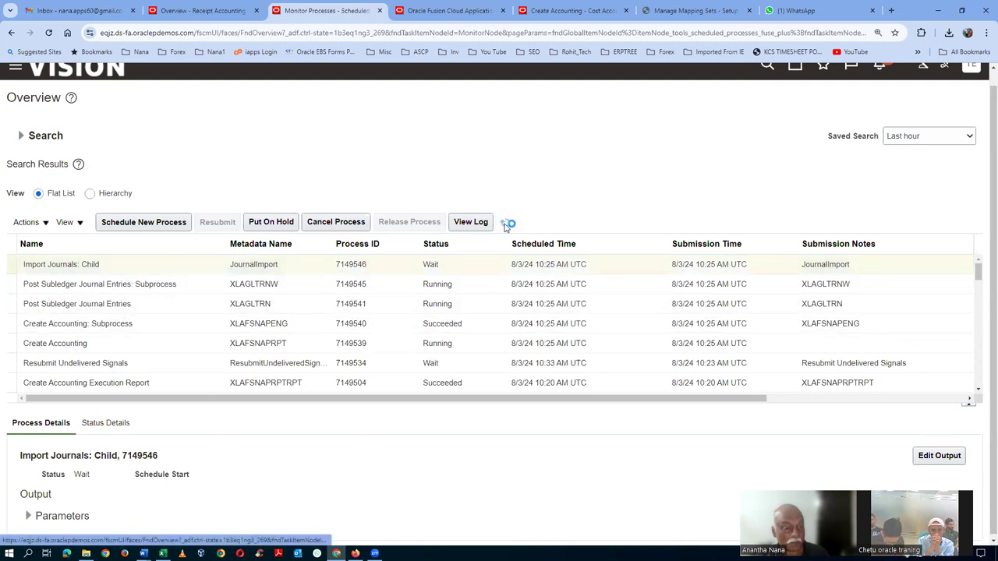
pyautogui.click(505, 225)
pyautogui.click(505, 224)
pyautogui.click(504, 225)
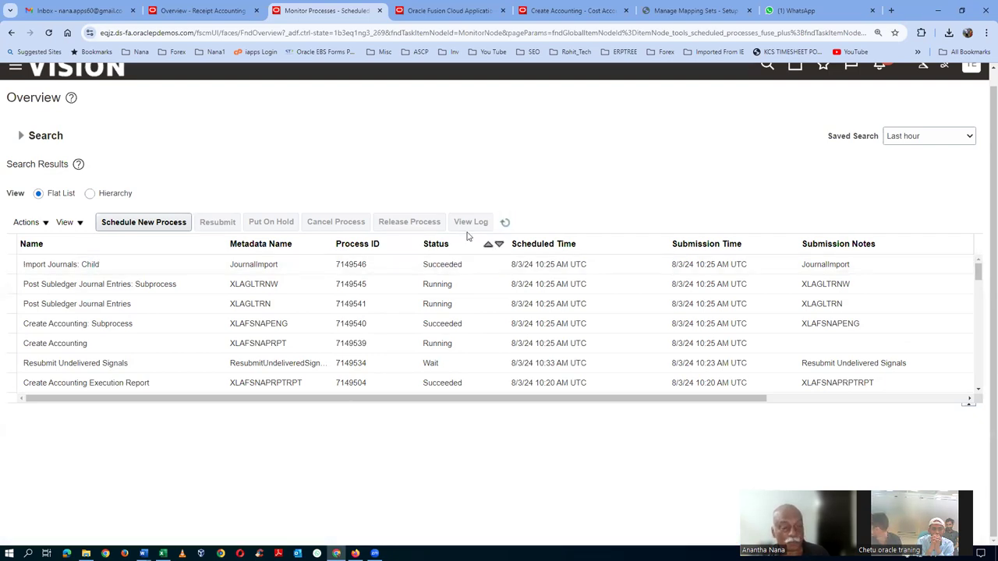
pyautogui.click(505, 224)
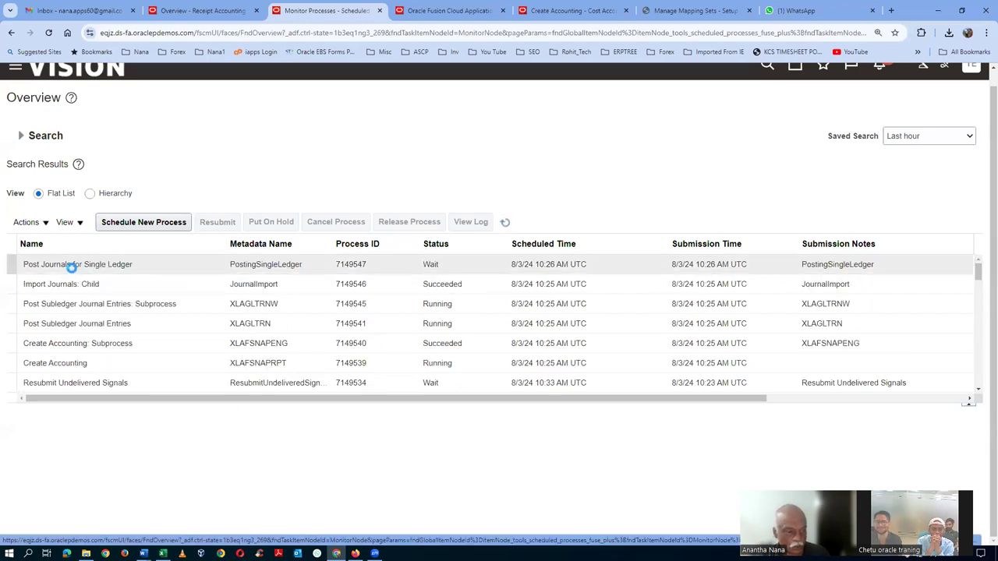
pyautogui.click(507, 224)
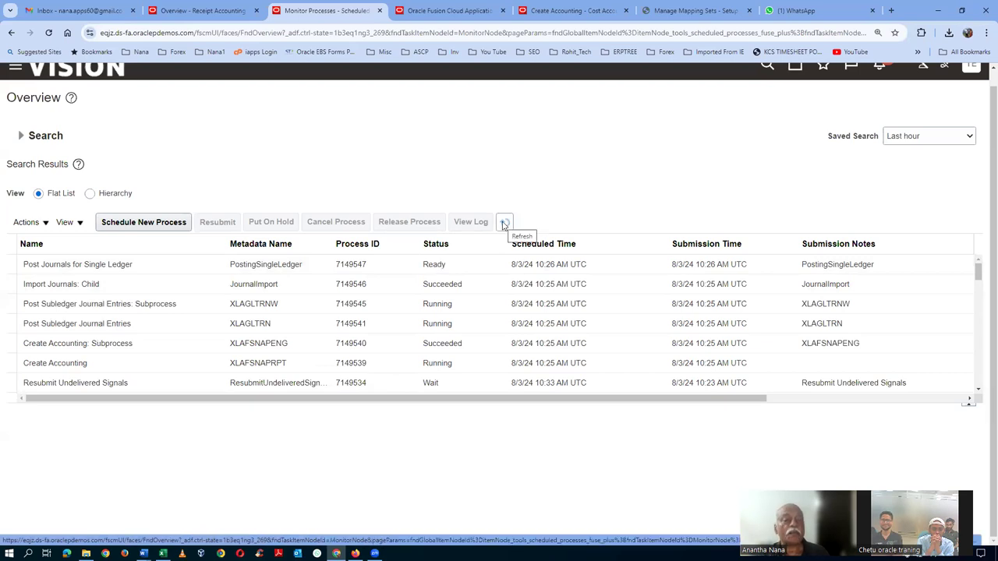
pyautogui.click(505, 223)
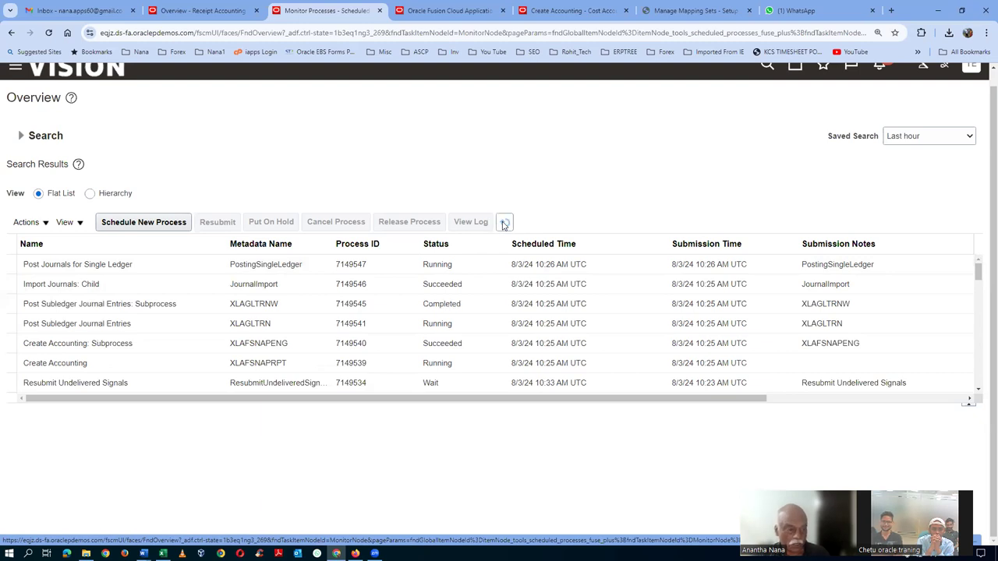
pyautogui.click(504, 224)
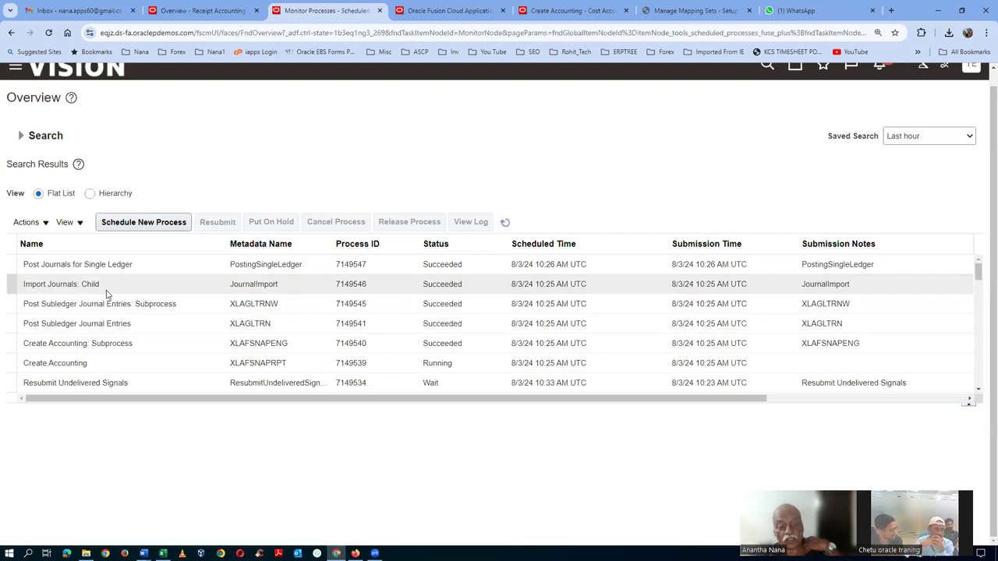
pyautogui.click(506, 223)
pyautogui.click(504, 224)
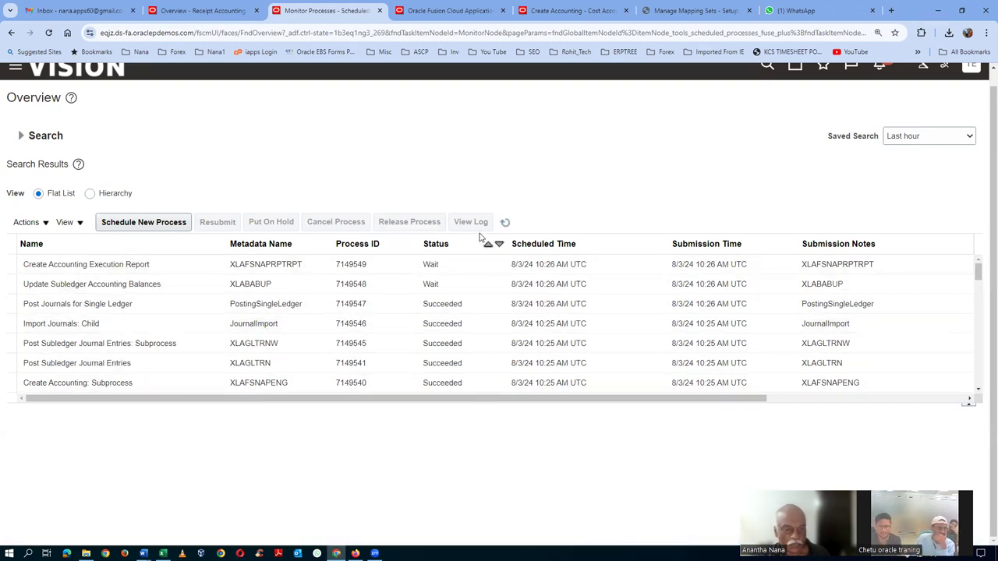
pyautogui.click(505, 224)
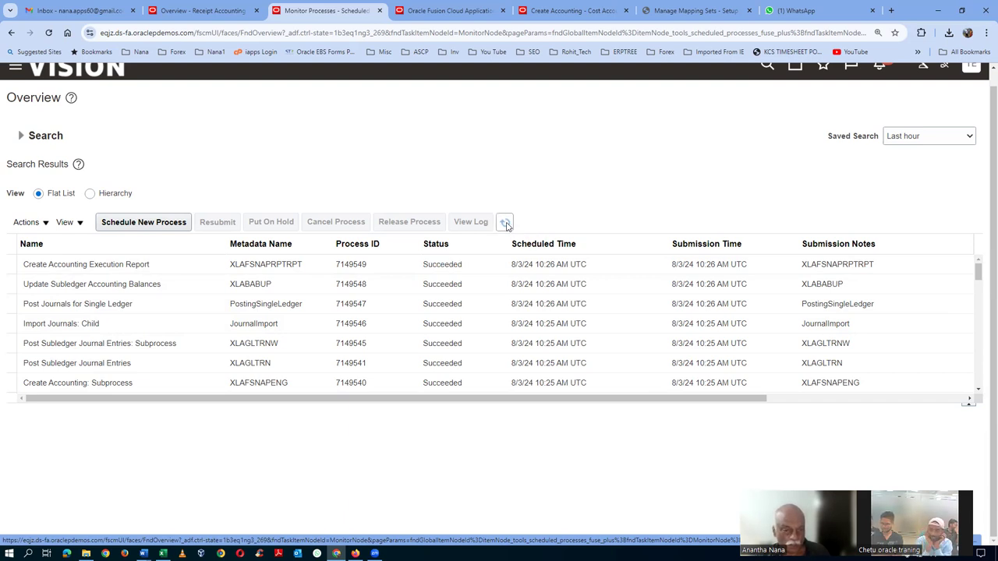
pyautogui.click(173, 267)
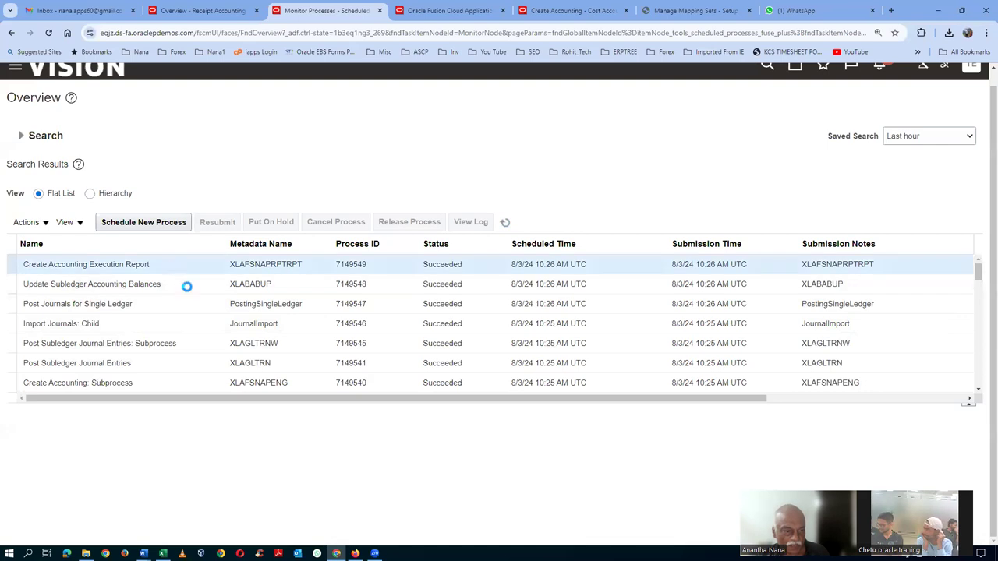
# Export the Create Accounting execution report output as a PDF and open it
pyautogui.scroll(-2, 216, 497)
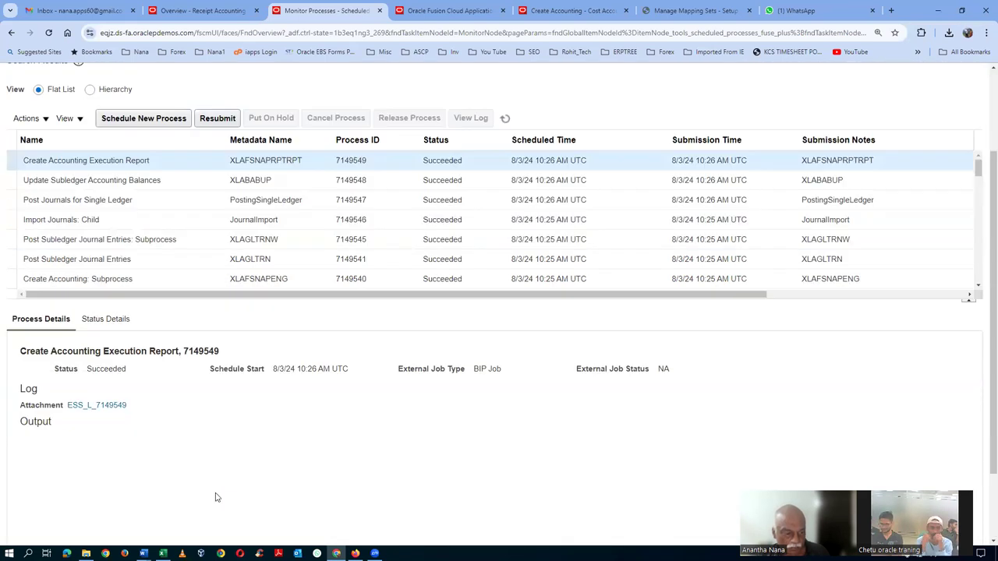
pyautogui.scroll(1, 217, 496)
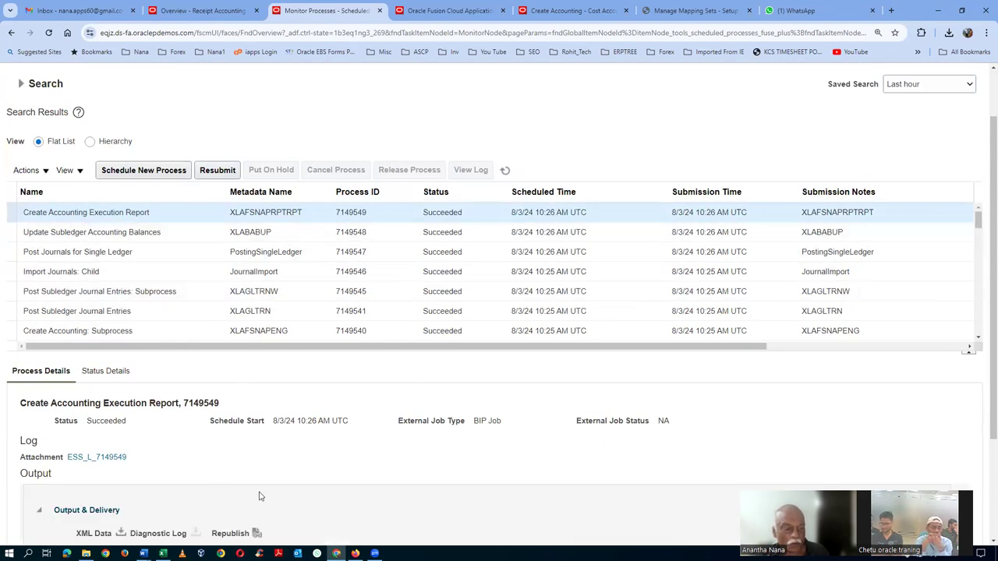
pyautogui.click(256, 534)
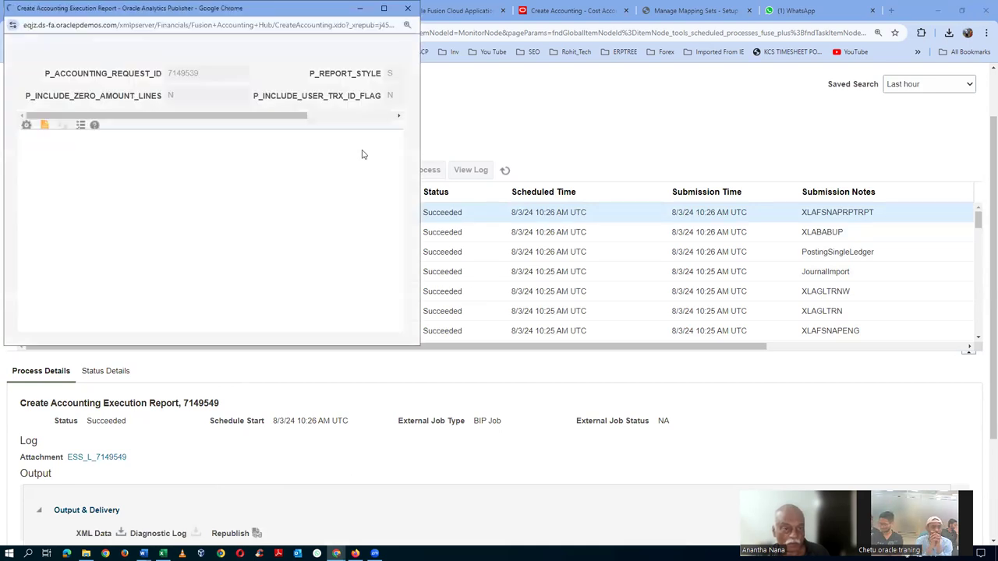
pyautogui.click(371, 133)
pyautogui.moveTo(365, 155)
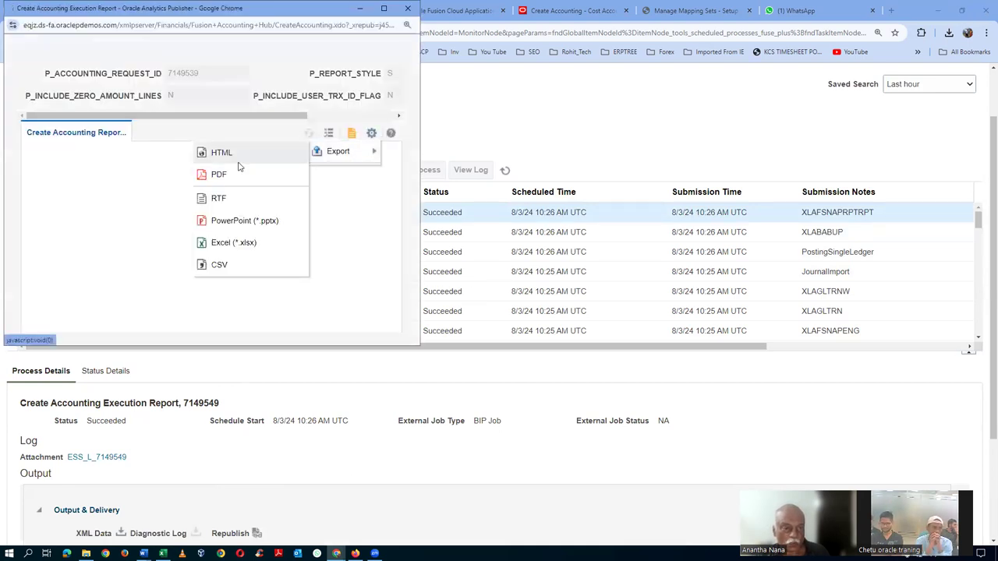
pyautogui.click(223, 153)
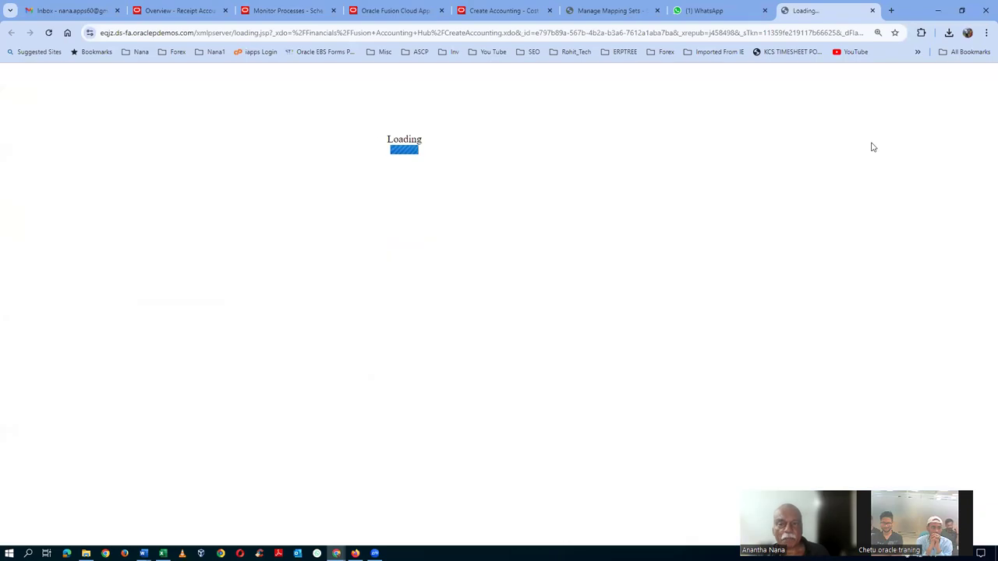
pyautogui.click(851, 71)
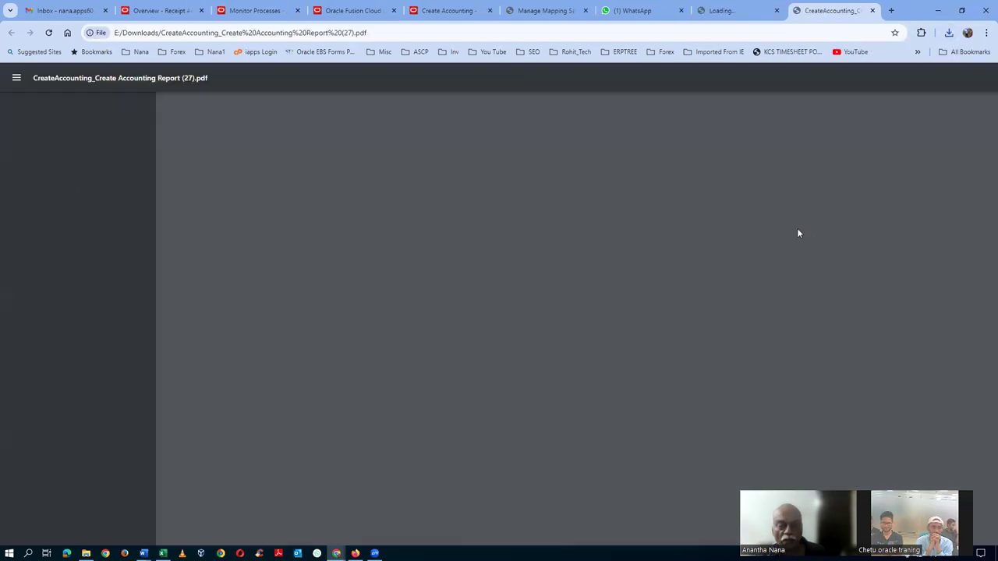
# Review the PDF's four invalid journal entries for transaction 1005, then switch to the workbook
pyautogui.scroll(-6, 678, 275)
pyautogui.scroll(-2, 684, 278)
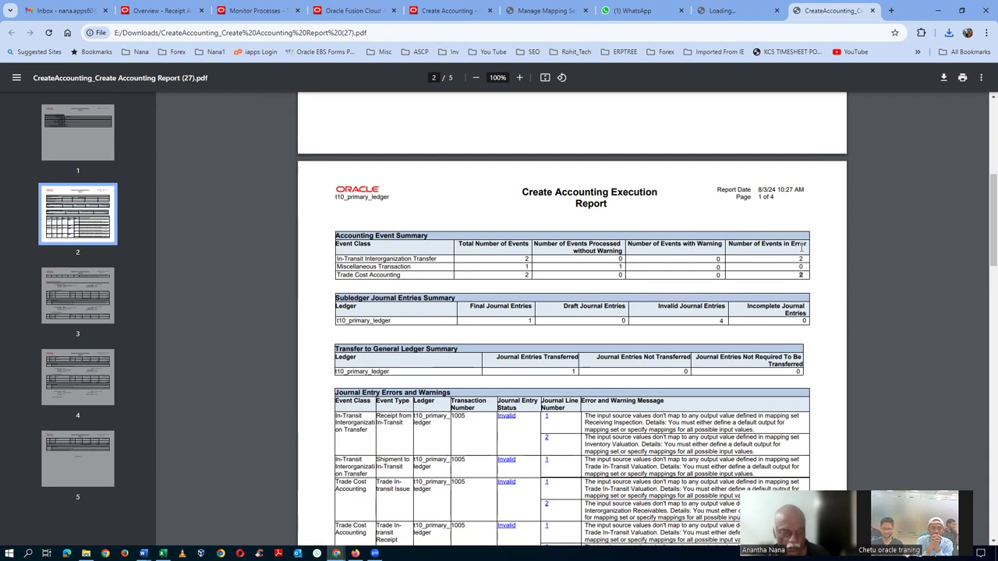
pyautogui.hotkey('alt', 'Tab')
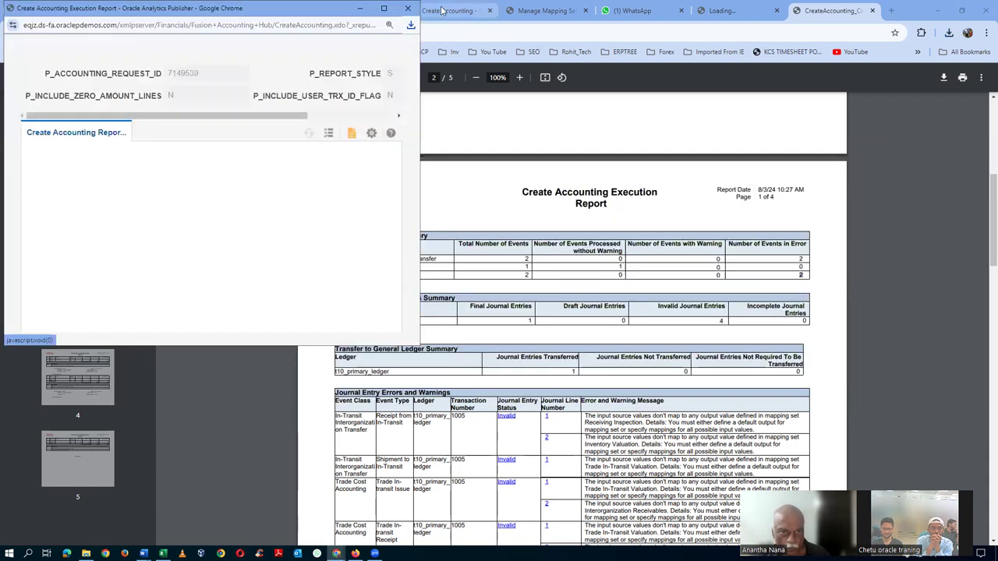
pyautogui.click(468, 172)
pyautogui.hotkey('alt', 'Tab')
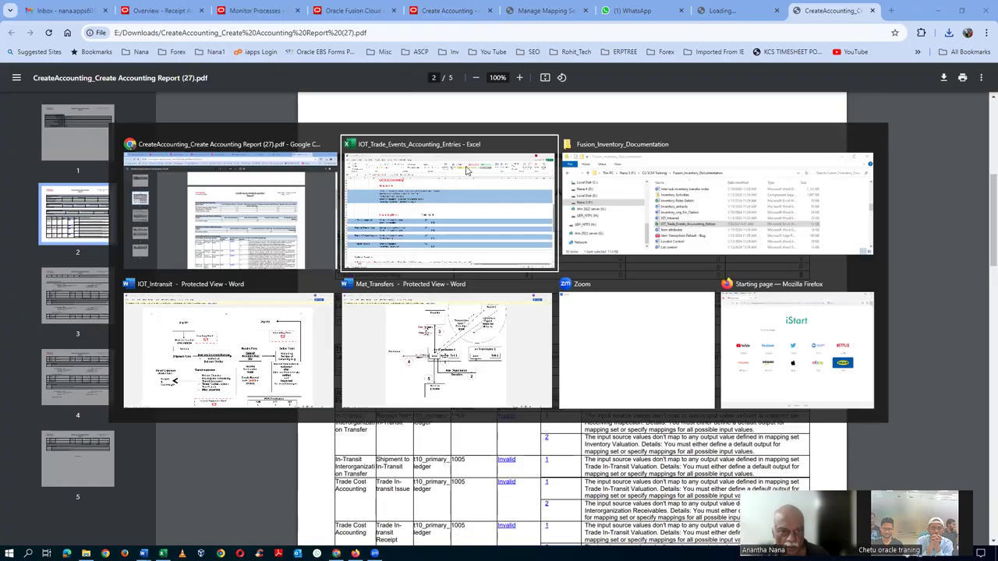
pyautogui.click(467, 169)
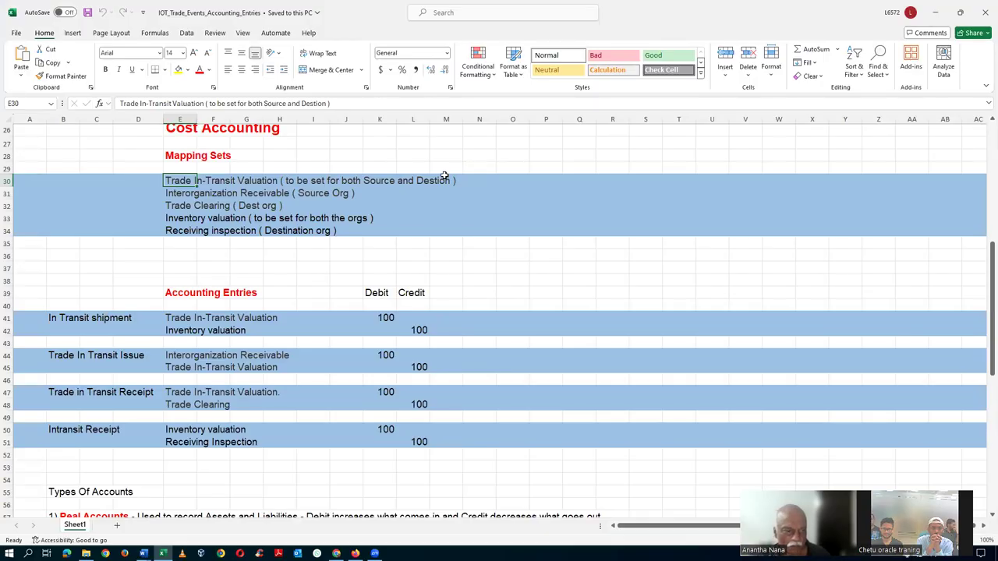
pyautogui.click(57, 318)
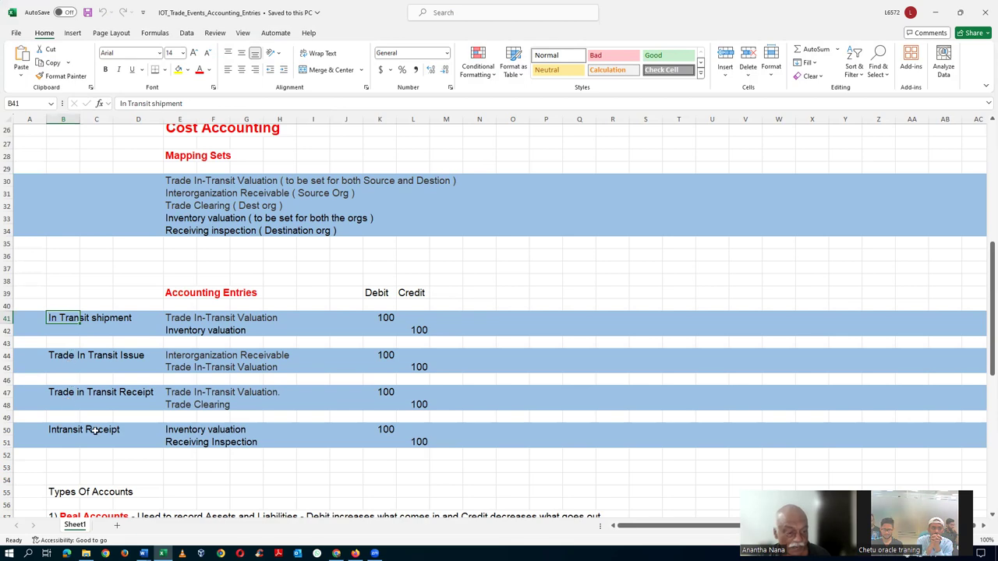
pyautogui.hotkey('alt', 'Tab')
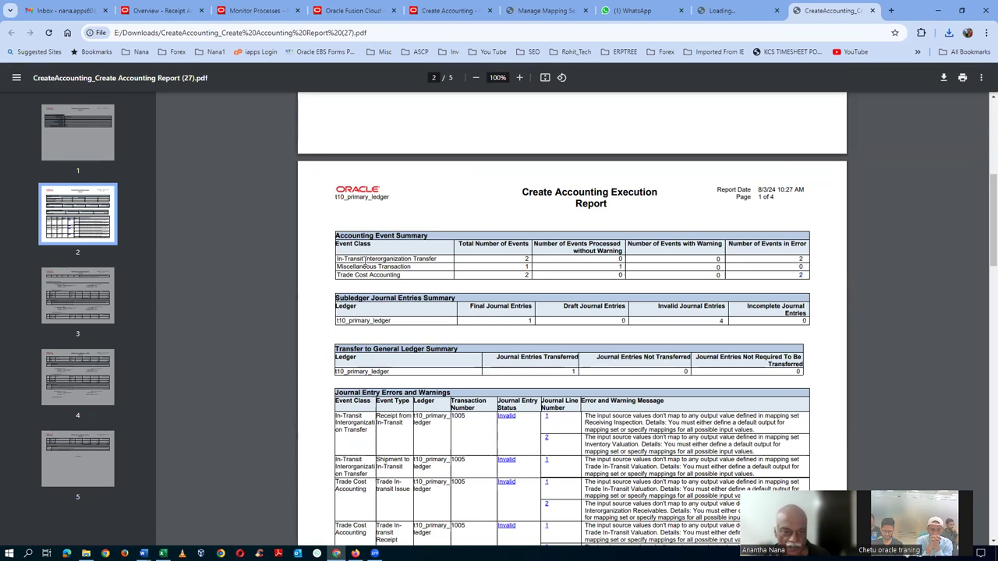
pyautogui.moveTo(401, 259); pyautogui.dragTo(365, 260)
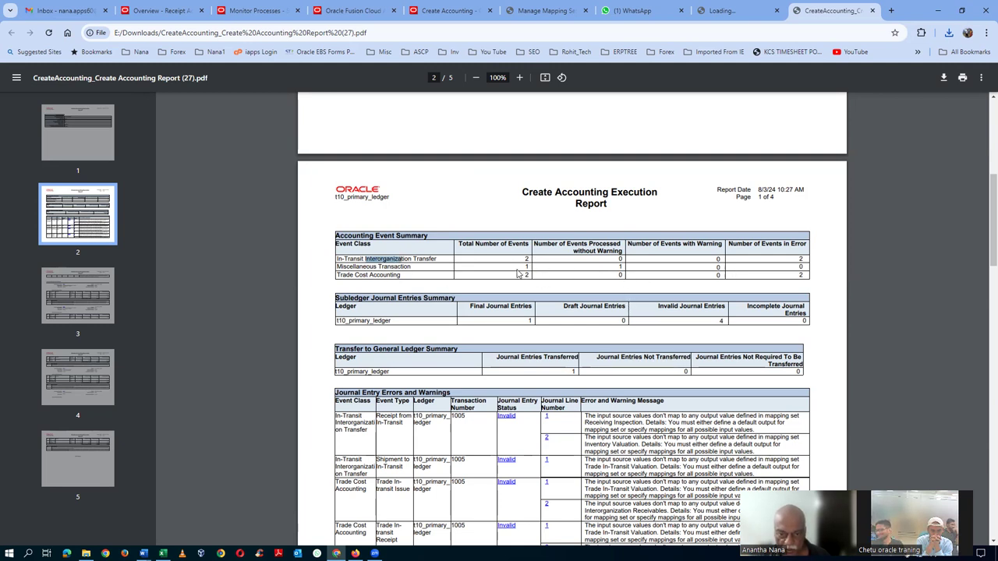
pyautogui.moveTo(337, 275); pyautogui.dragTo(621, 268)
pyautogui.click(620, 267)
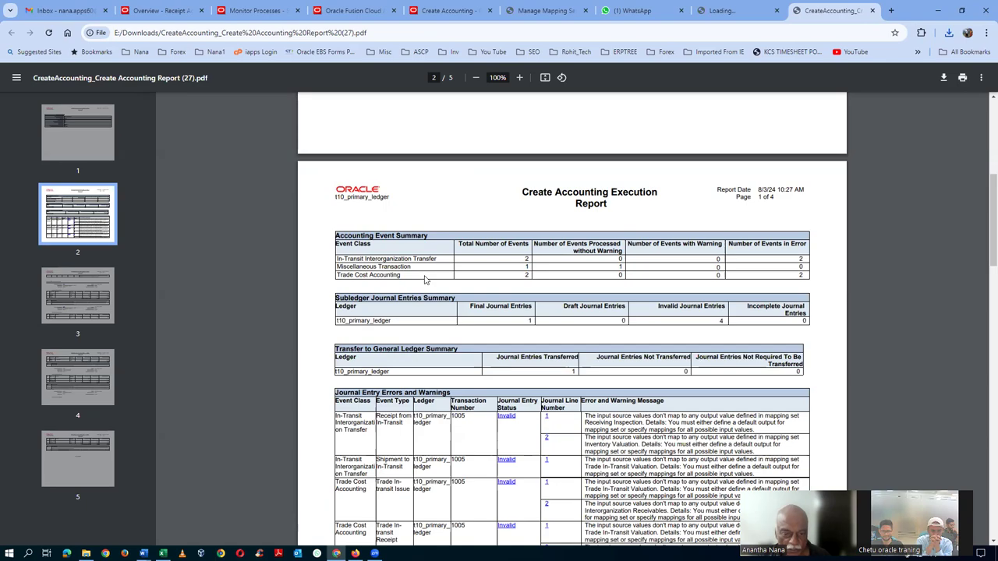
pyautogui.hotkey('alt', 'Tab')
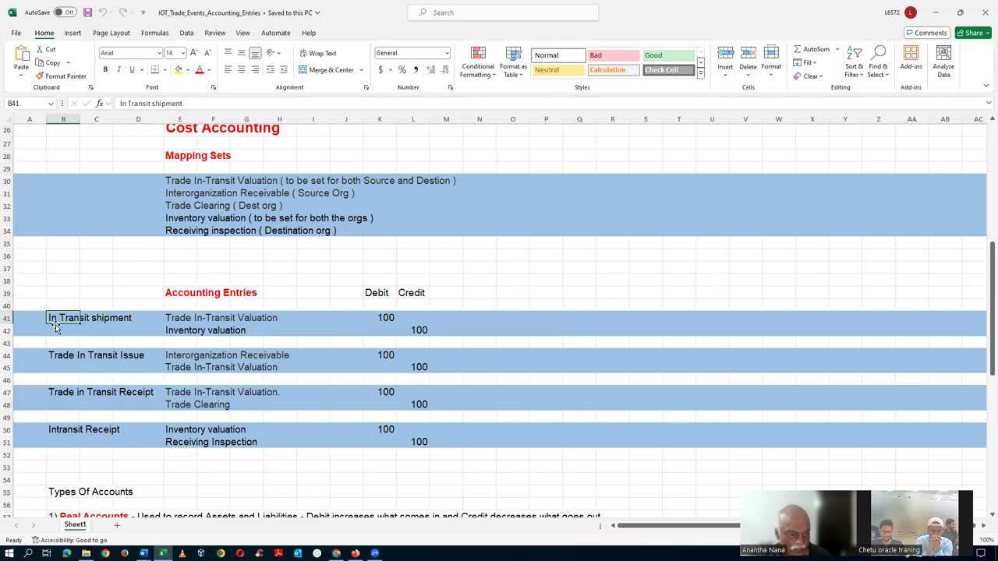
pyautogui.click(55, 433)
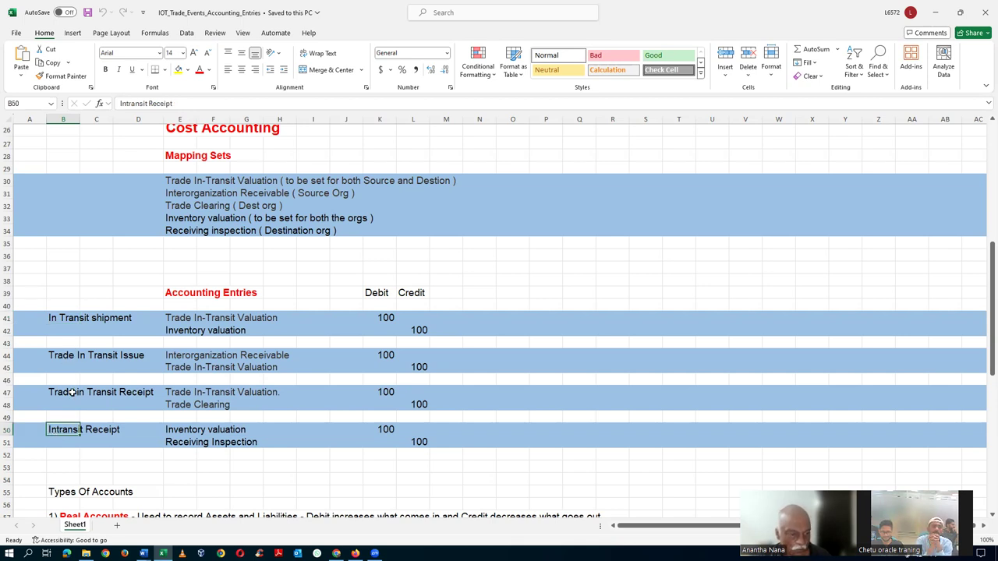
pyautogui.hotkey('alt', 'Tab')
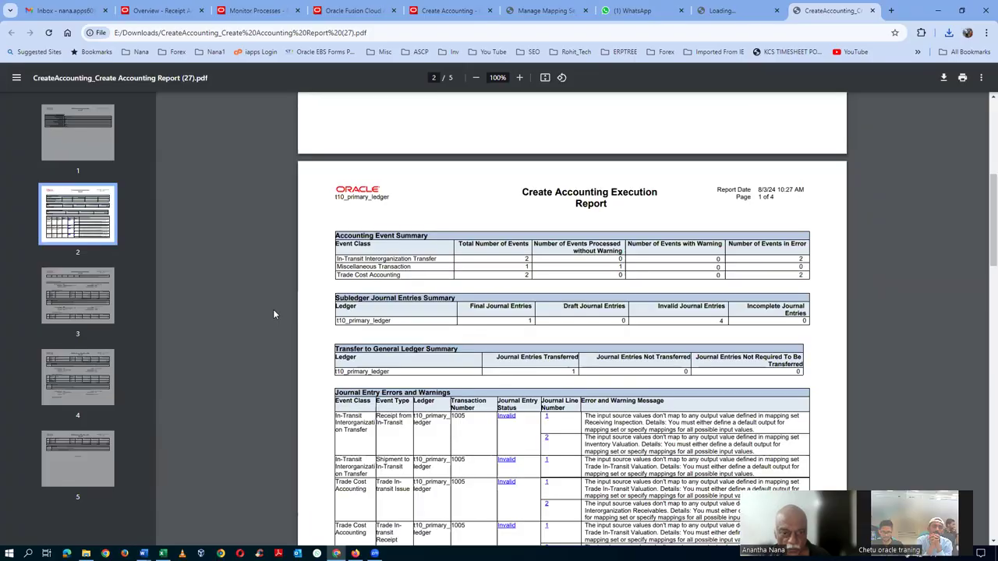
pyautogui.scroll(-2, 552, 318)
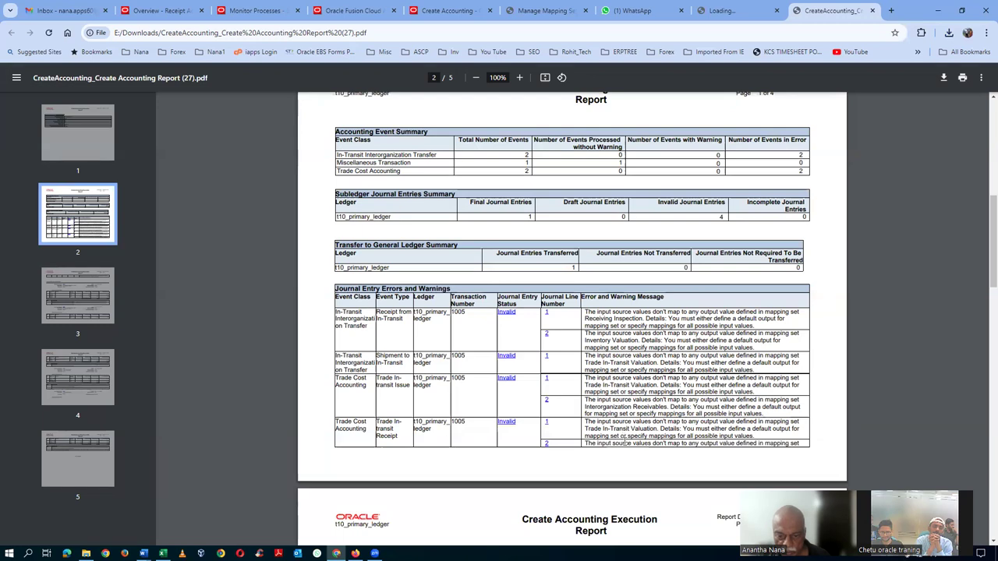
# Compare the report's mapping-set errors with the workbook's Trade Clearing and Trade In-Transit Valuation notes
pyautogui.scroll(-5, 624, 436)
pyautogui.scroll(-2, 624, 441)
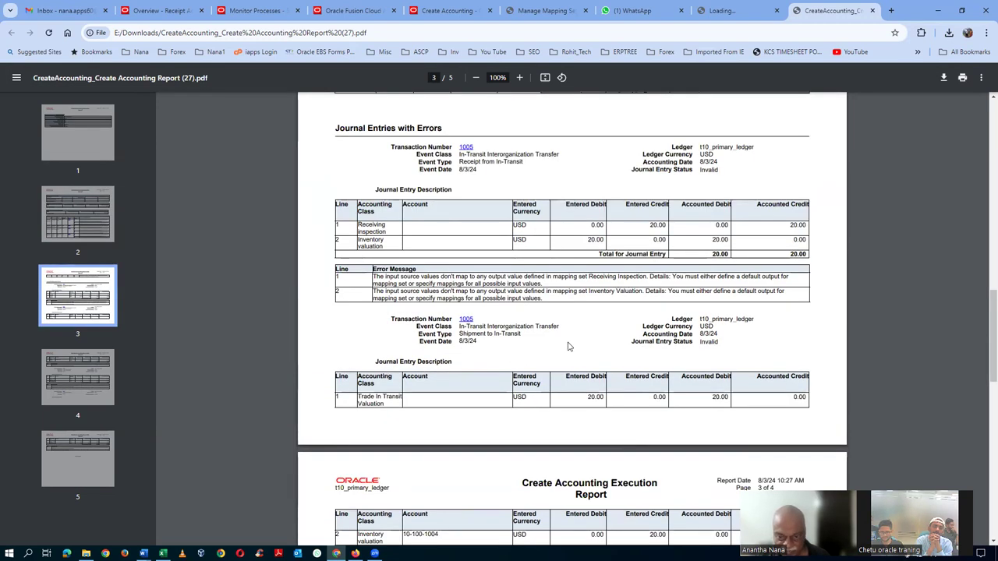
pyautogui.scroll(1, 568, 348)
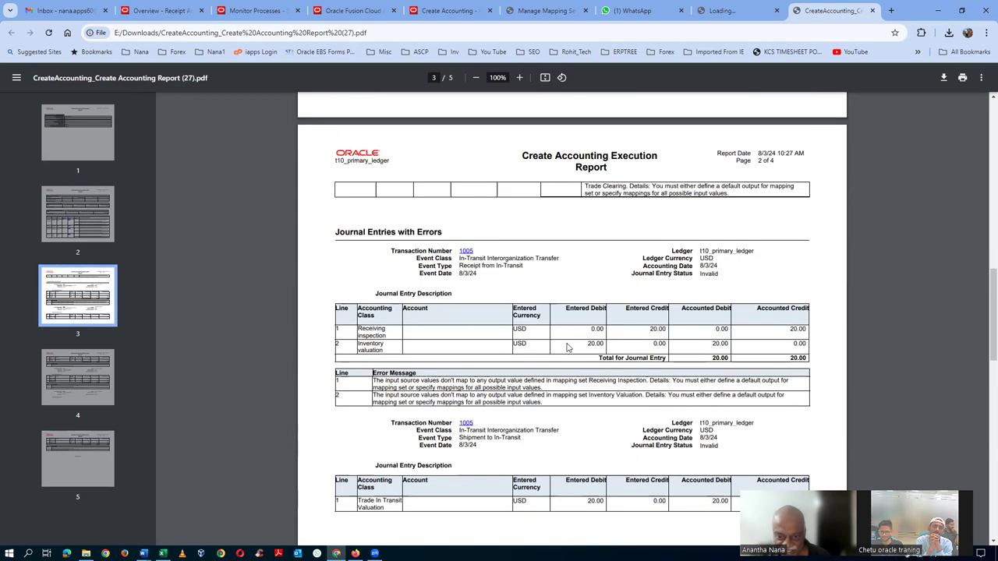
pyautogui.hotkey('alt', 'Tab')
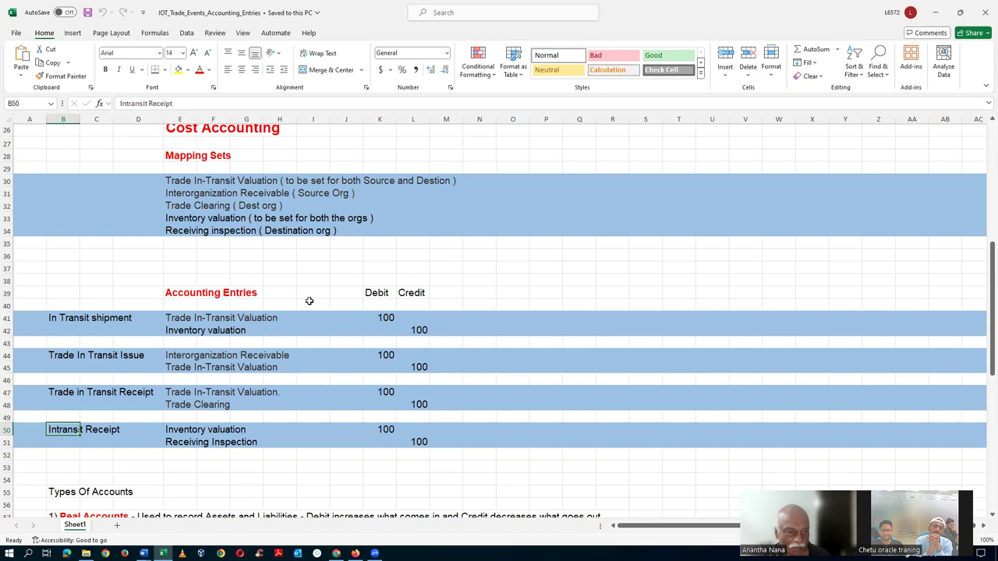
pyautogui.click(249, 208)
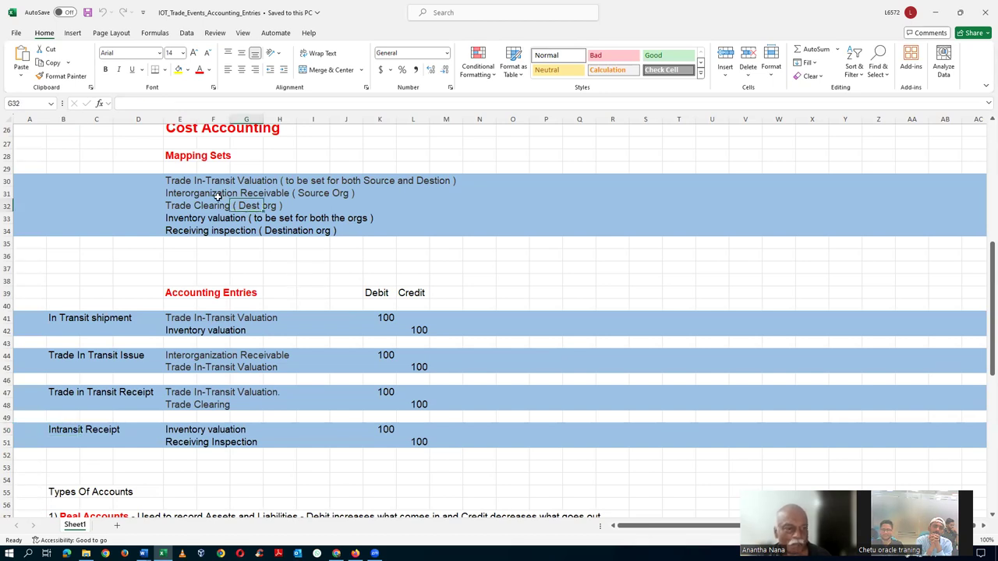
pyautogui.click(177, 180)
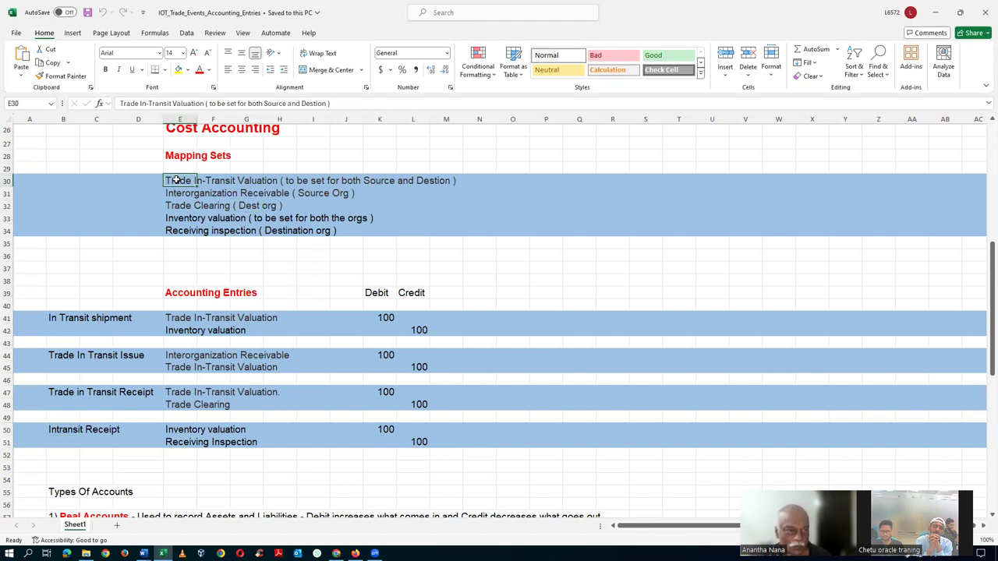
pyautogui.hotkey('alt', 'Tab')
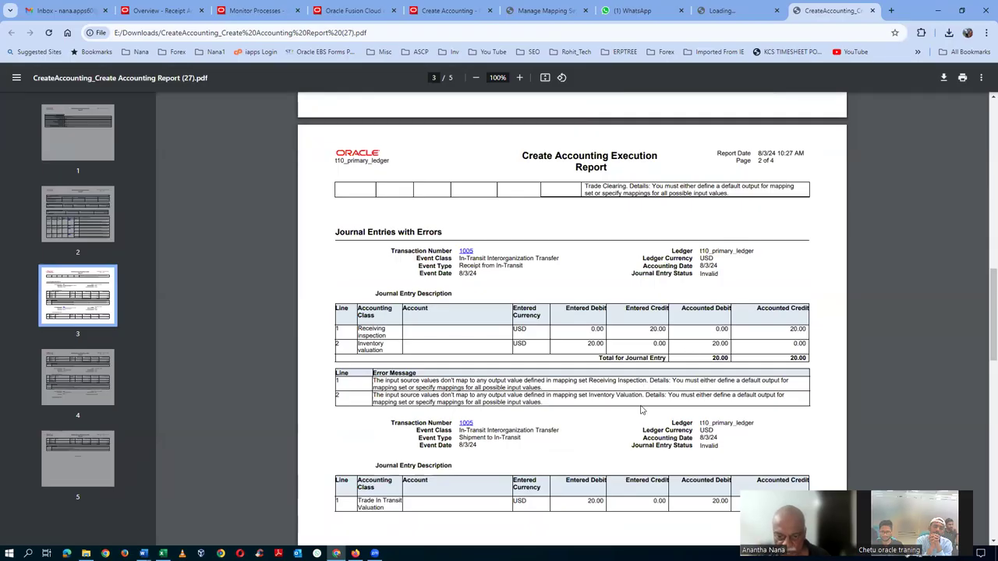
pyautogui.hotkey('alt', 'Tab')
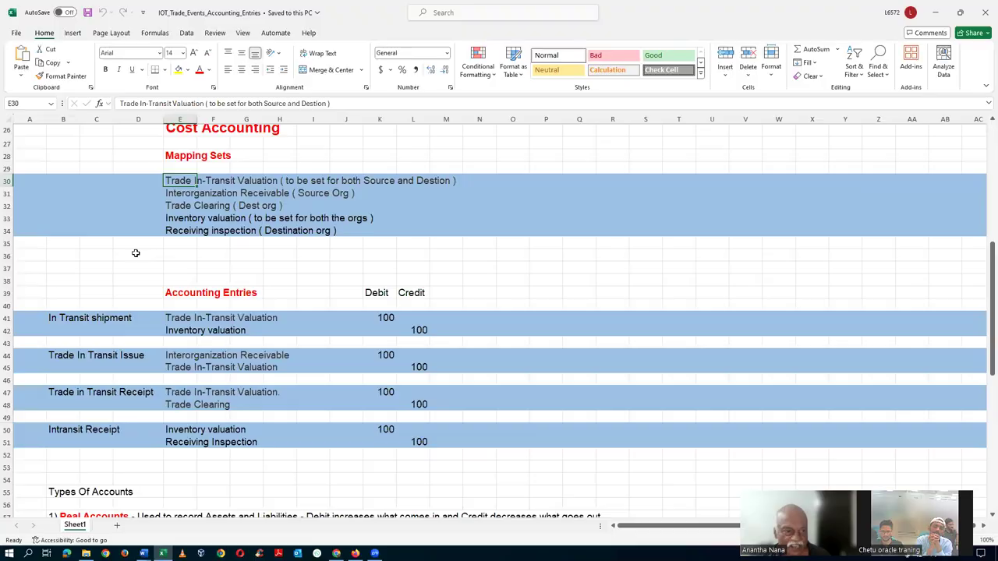
# Copy 'Trade In-Transit Valuation' from cell E30 and return to the Create Accounting page
pyautogui.click(178, 195)
pyautogui.doubleClick(167, 181)
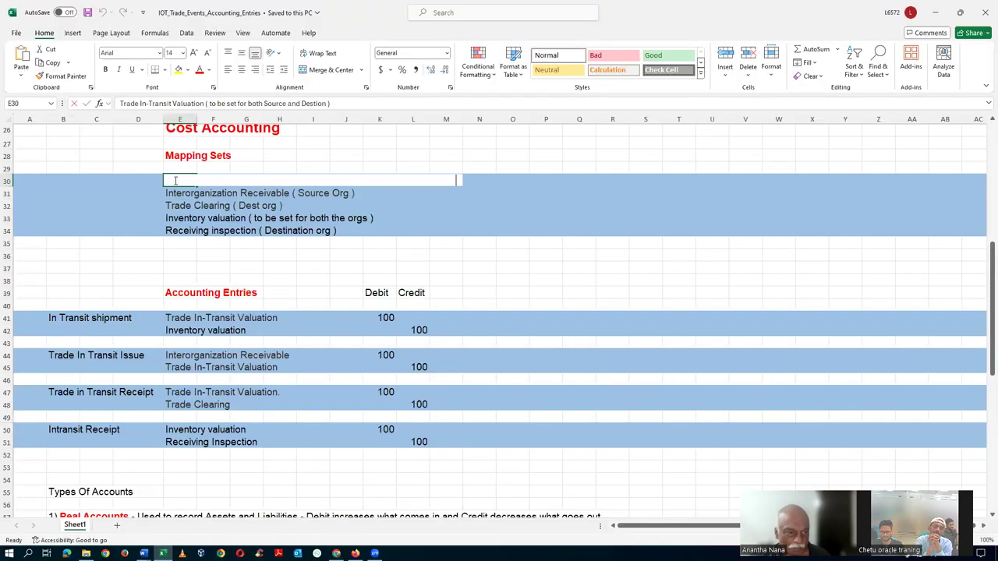
pyautogui.moveTo(167, 181); pyautogui.dragTo(252, 181)
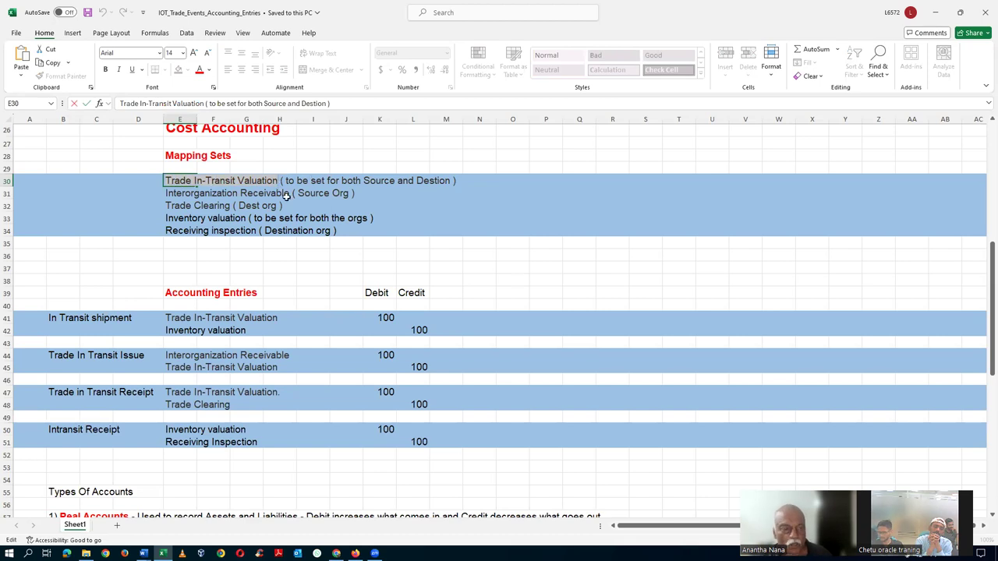
pyautogui.hotkey('alt', 'Tab')
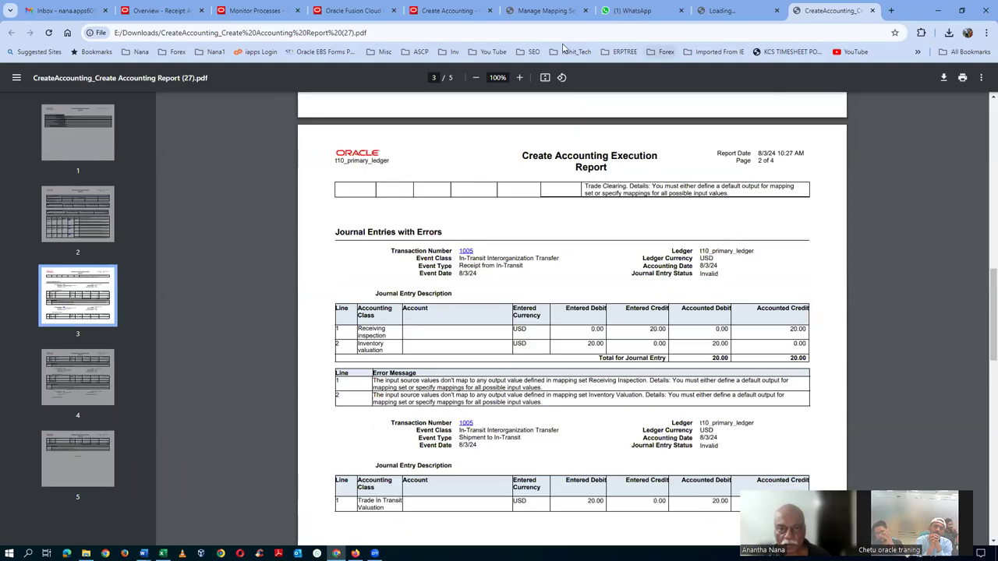
pyautogui.click(450, 12)
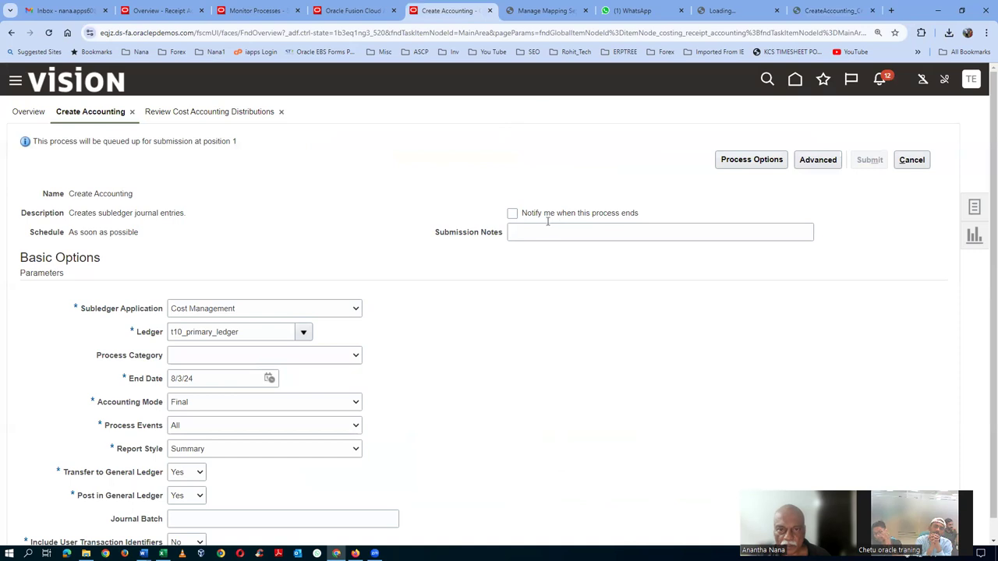
# Check the Receipt Accounting mapping sets Trade Clearing and Trade Clearing_RA, then close that page
pyautogui.click(530, 11)
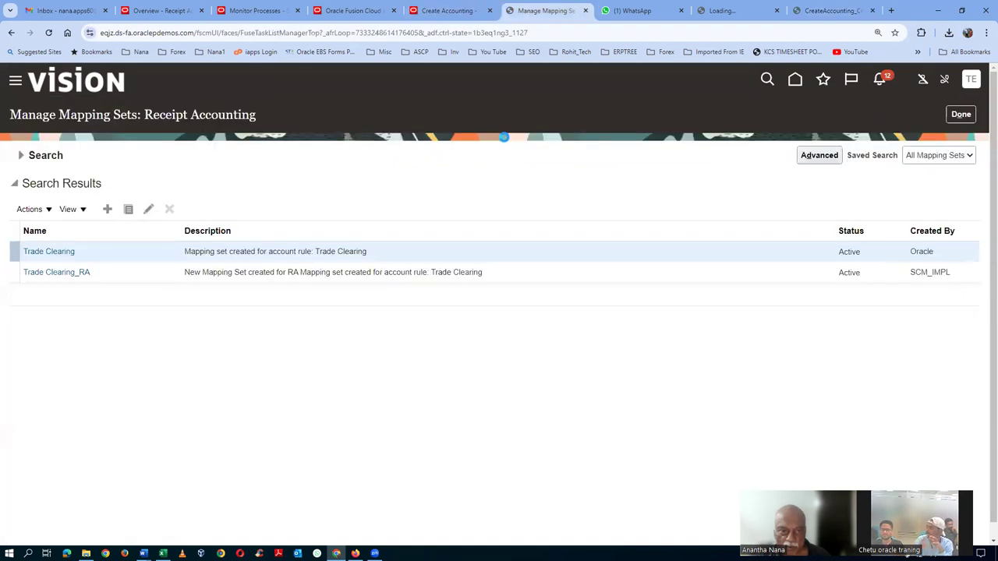
pyautogui.click(960, 114)
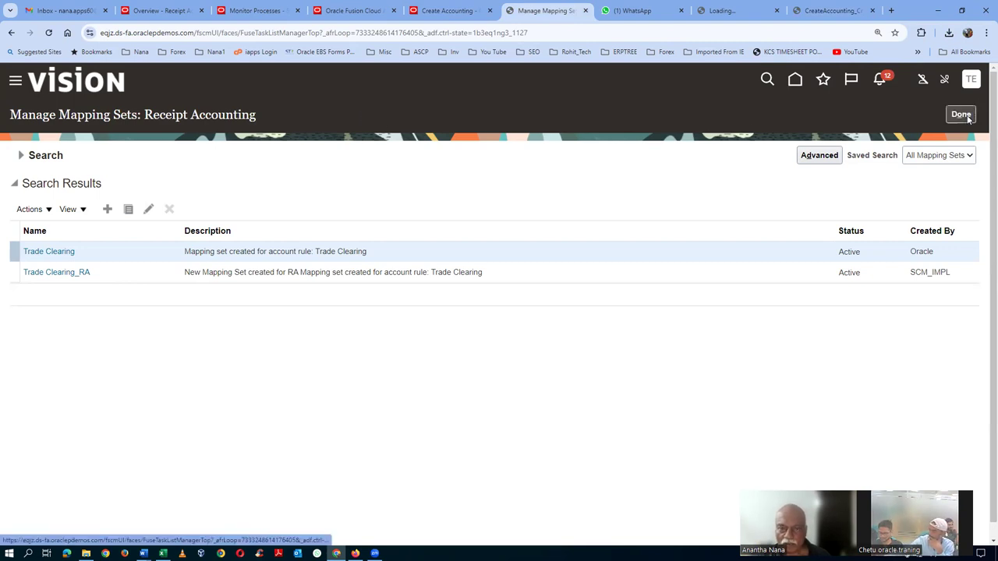
pyautogui.click(965, 115)
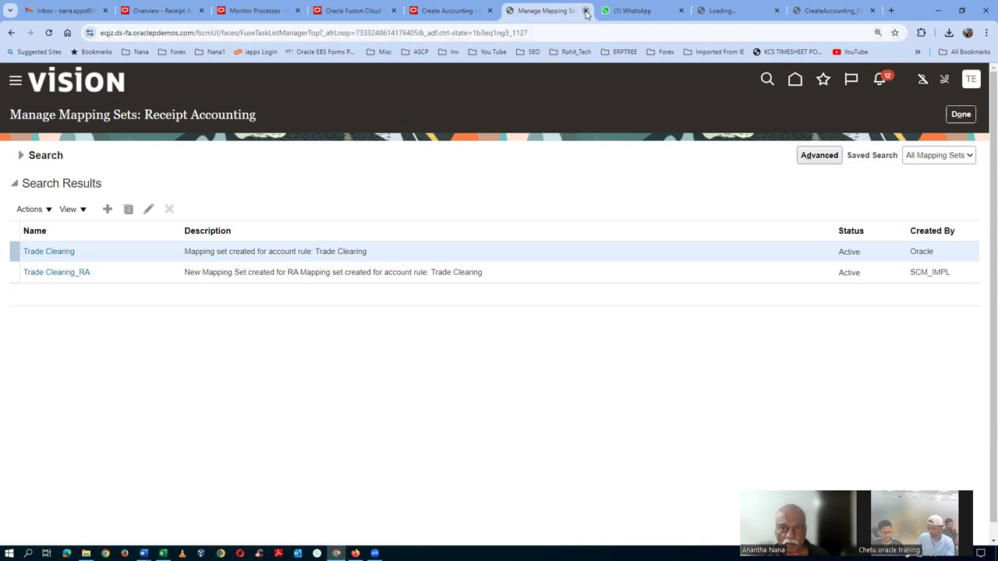
pyautogui.click(585, 13)
# Duplicate the Create Accounting page into a new browser tab
pyautogui.click(483, 11)
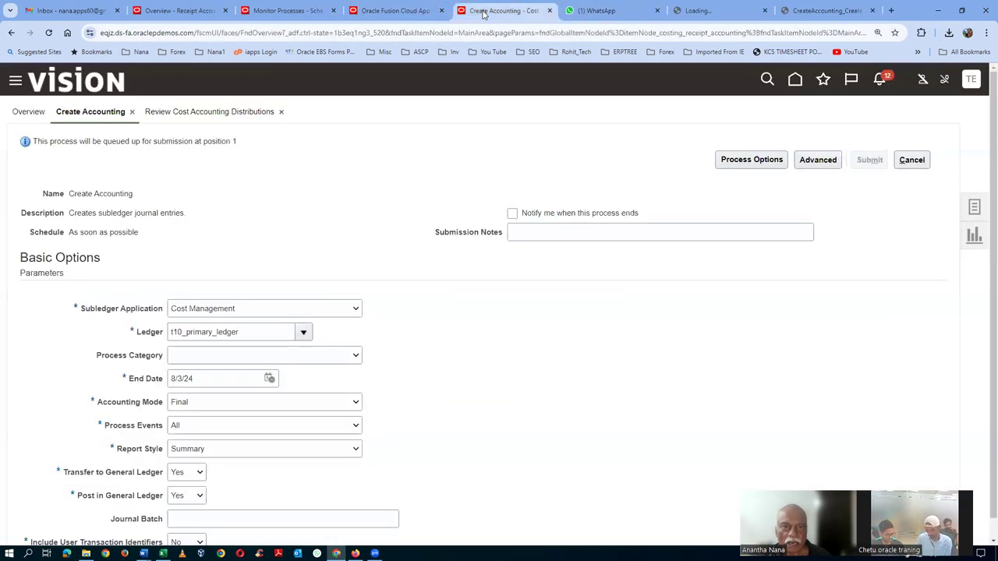
pyautogui.rightClick(484, 13)
pyautogui.click(519, 104)
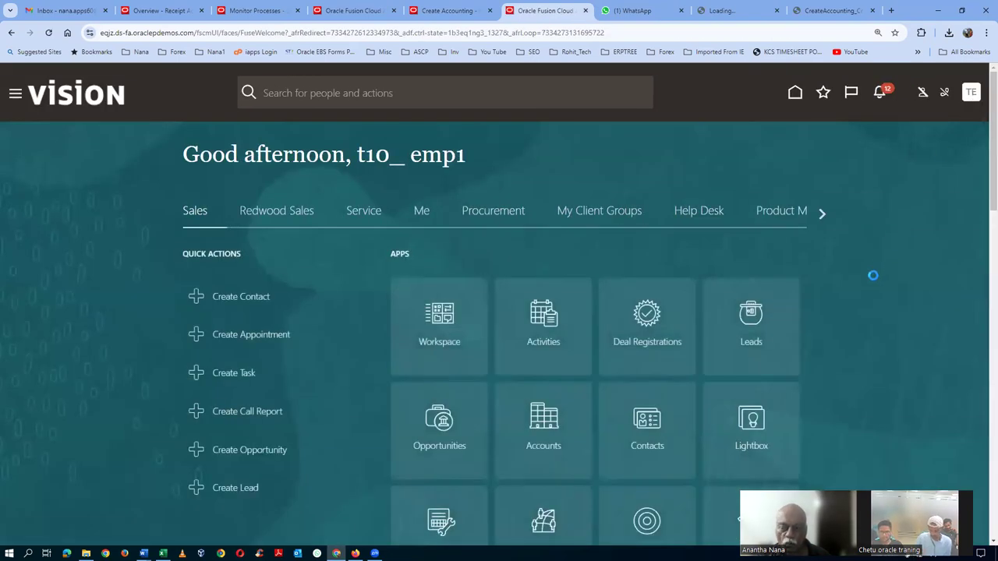
# Go to Setup and Maintenance and select the Manufacturing and Supply Chain Materials Management offering
pyautogui.click(970, 92)
pyautogui.click(748, 287)
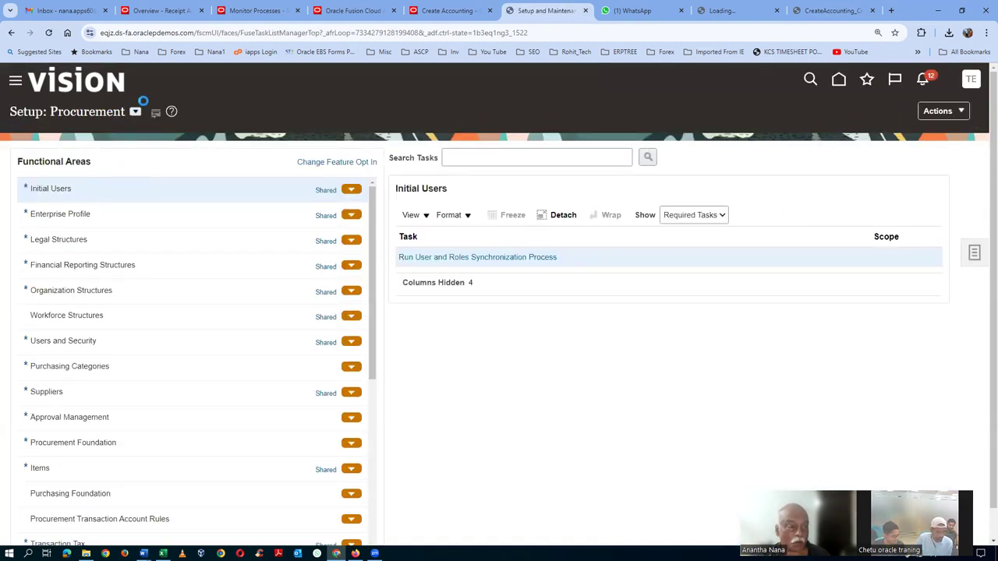
pyautogui.click(135, 112)
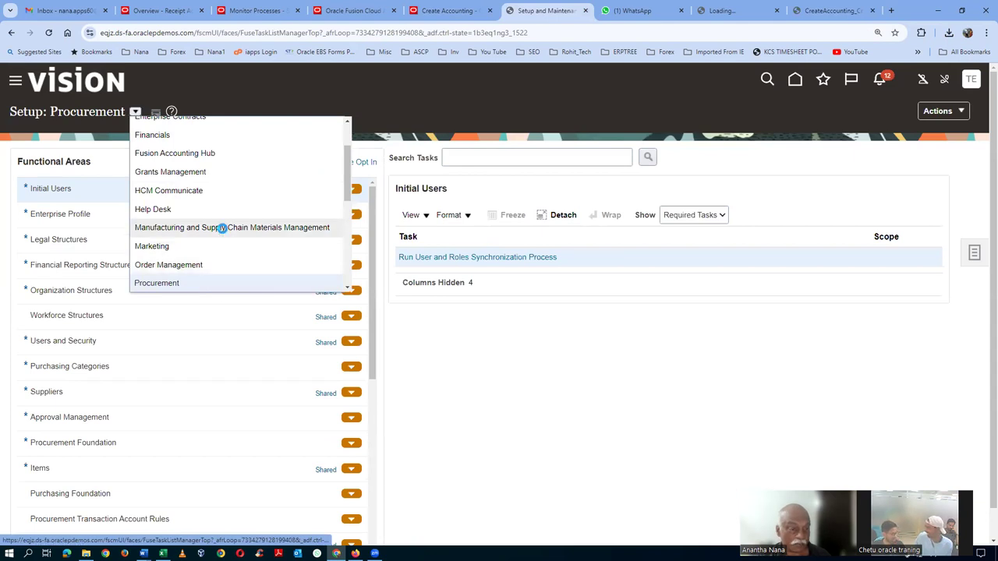
pyautogui.click(222, 228)
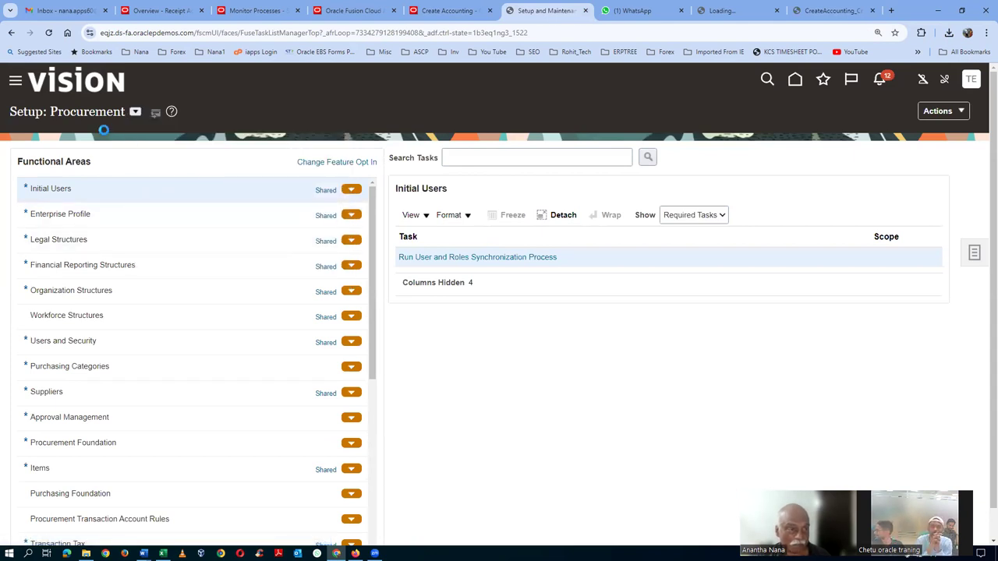
pyautogui.click(455, 158)
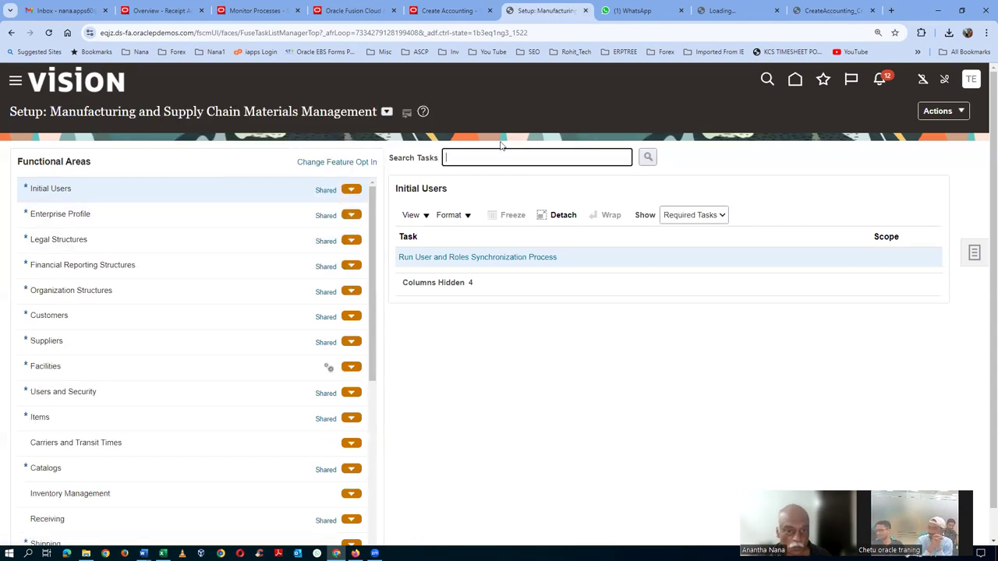
# Search setup tasks for 'man%map%se' and open Manage Mapping Sets for Cost Management
pyautogui.write('man%')
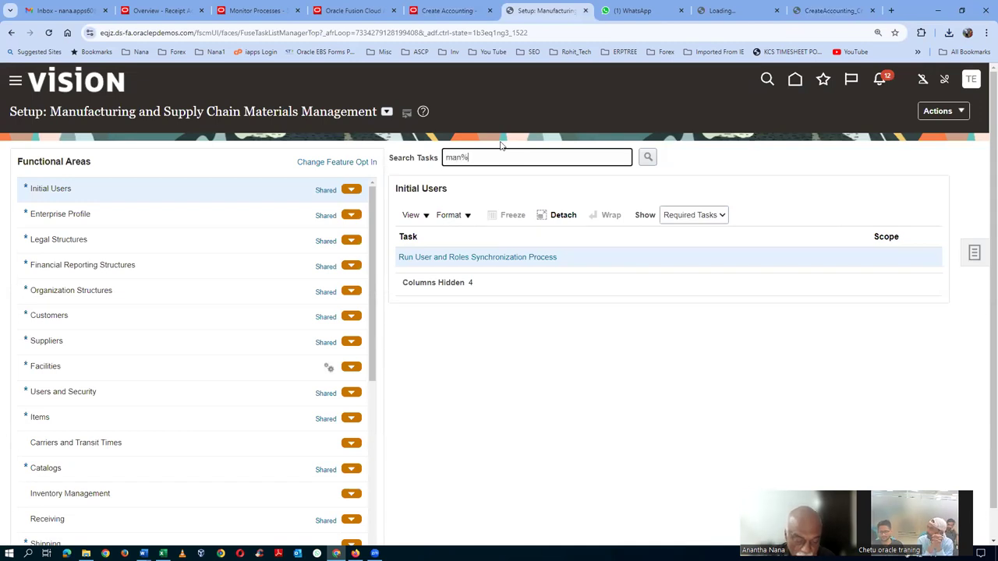
pyautogui.write('map%set%')
pyautogui.press('Return')
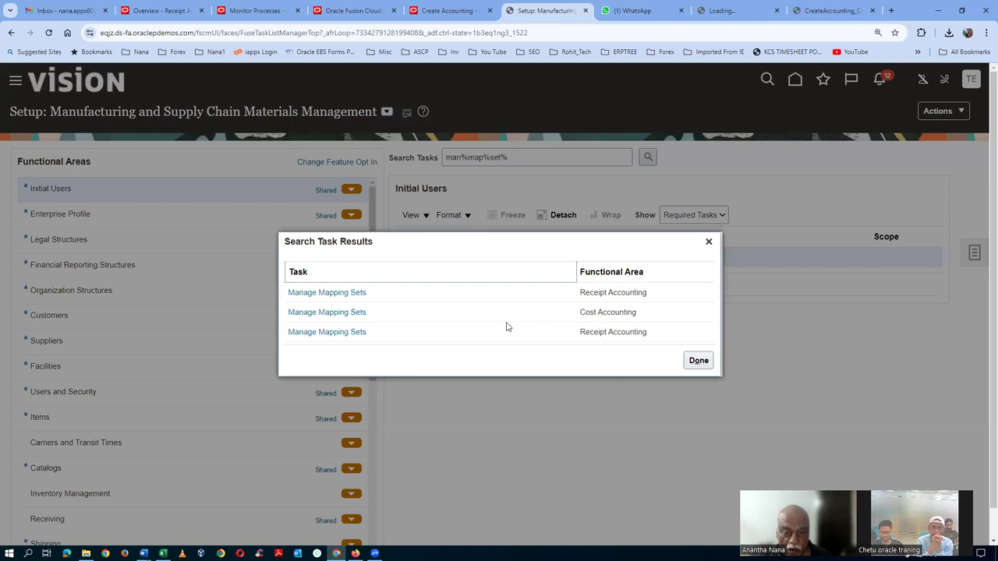
pyautogui.click(324, 313)
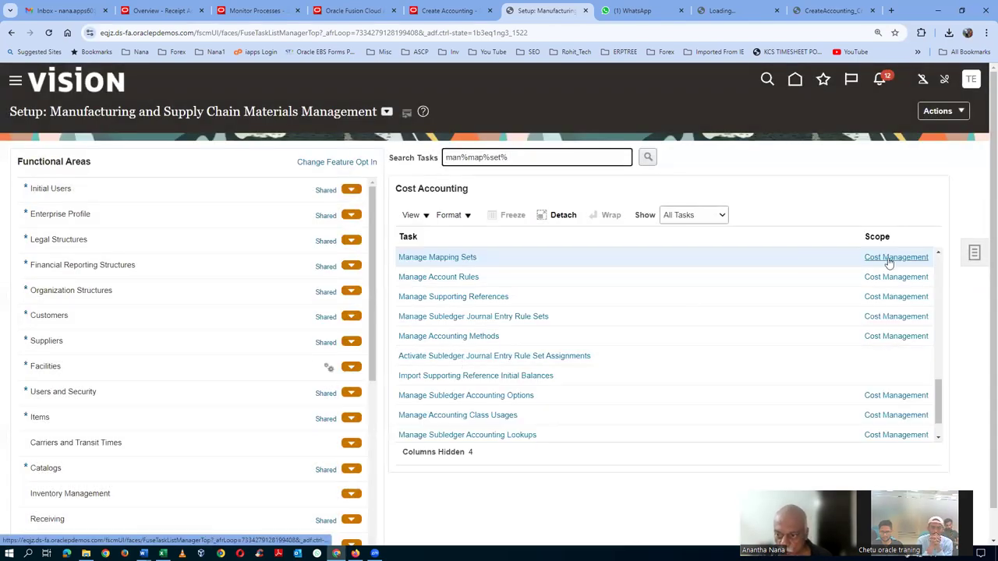
pyautogui.click(451, 258)
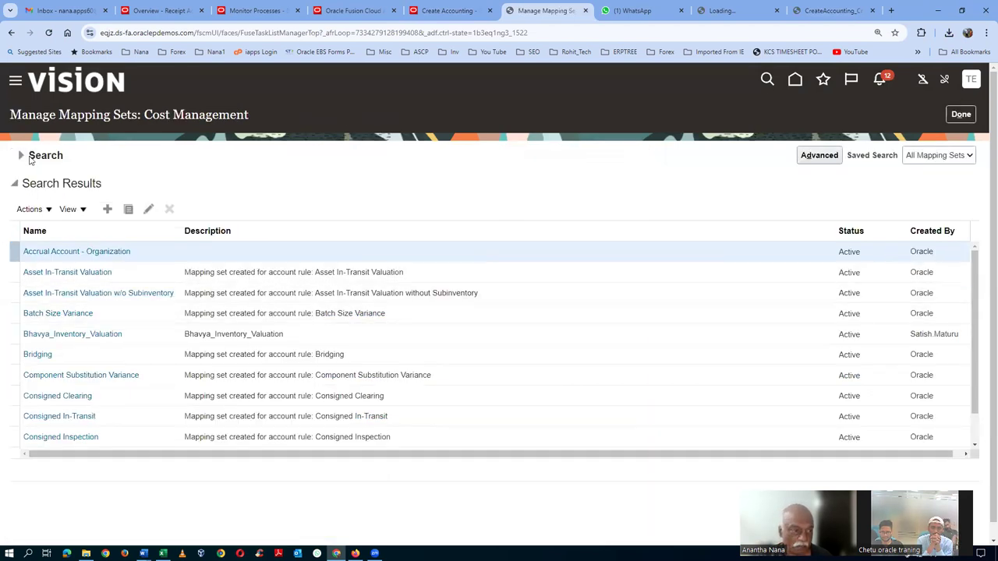
# Search mapping sets by the pasted name 'Trade In-Transit Valuation' and open it for editing
pyautogui.click(22, 156)
pyautogui.click(178, 186)
pyautogui.write('Trade In-Transit Valuation')
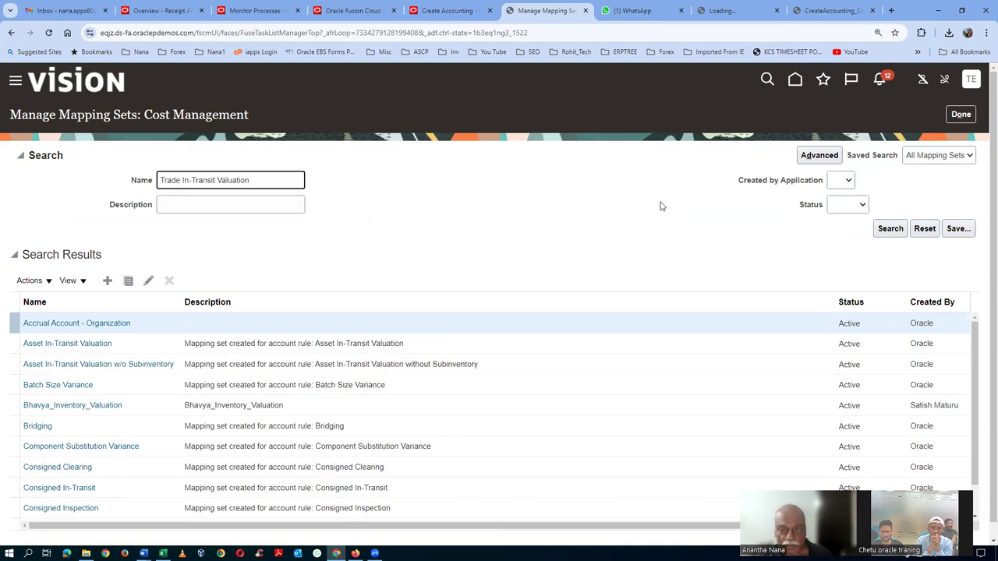
pyautogui.click(886, 234)
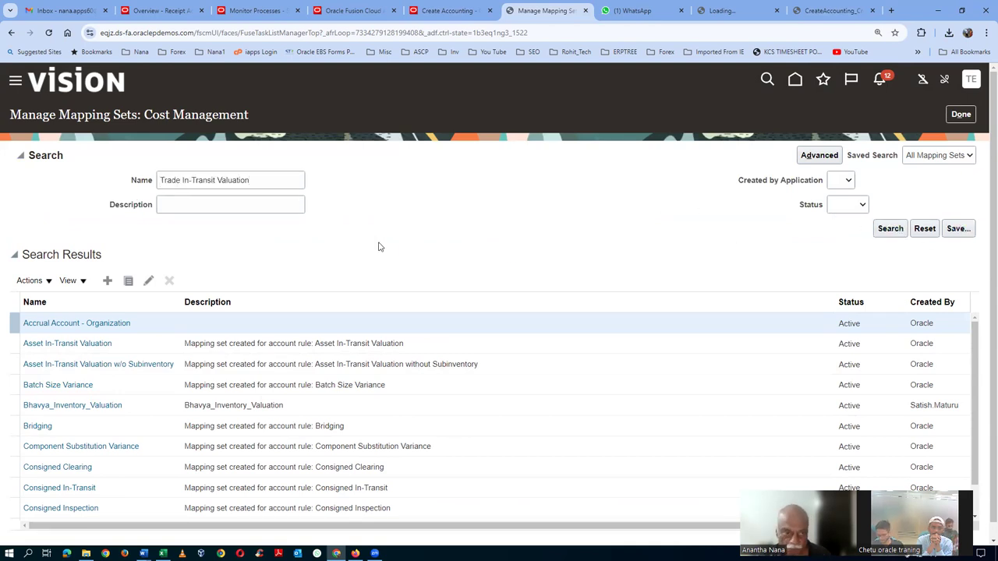
pyautogui.click(56, 253)
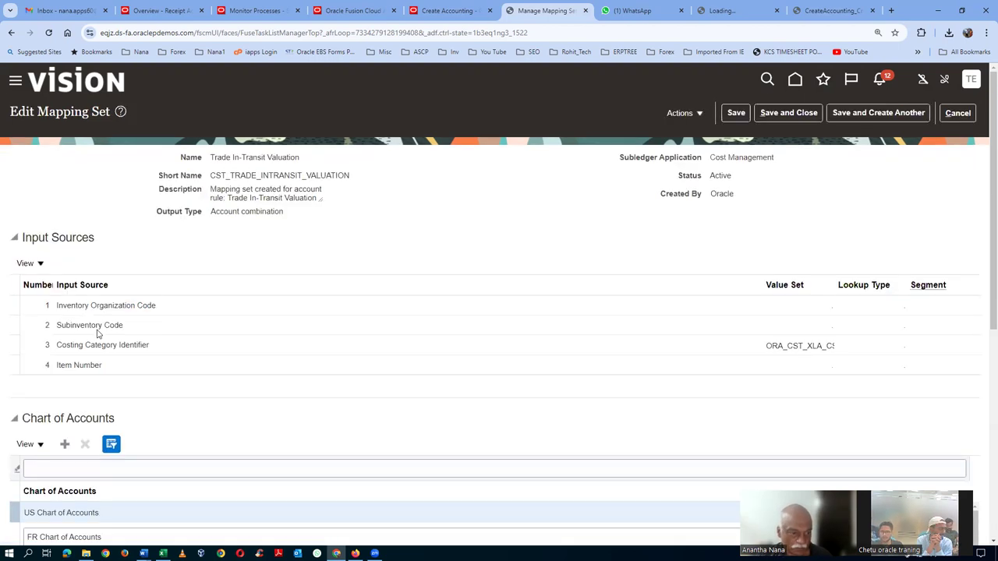
pyautogui.scroll(-2, 97, 334)
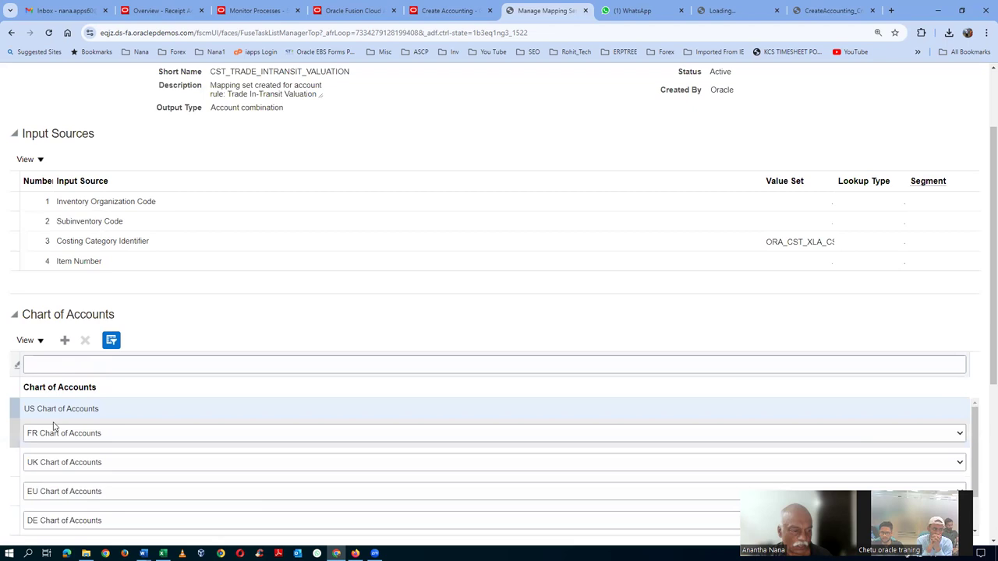
# Add the t10_COA chart of accounts with a mapping row whose output is 10-100-1004
pyautogui.click(64, 340)
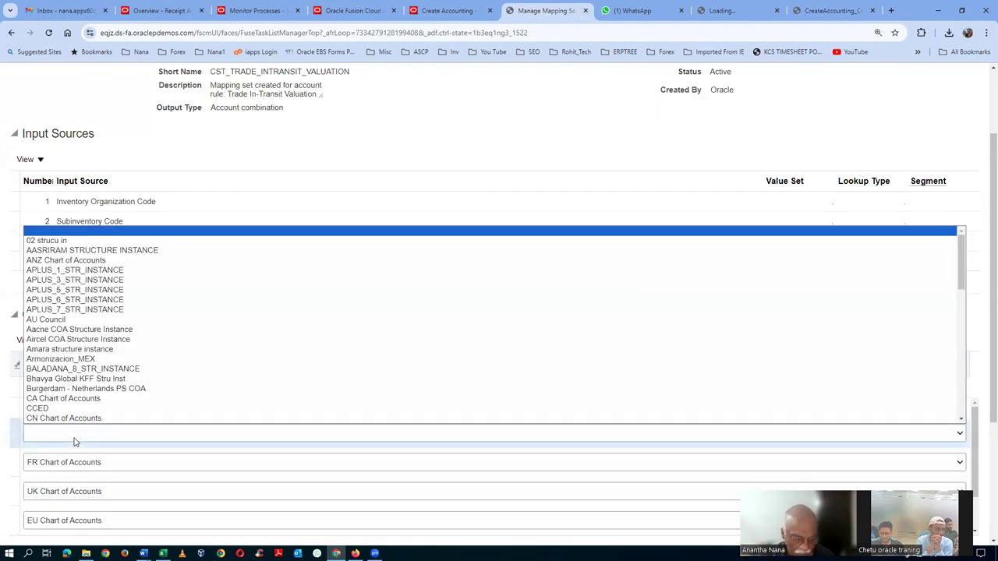
pyautogui.press('End')
pyautogui.press('Return')
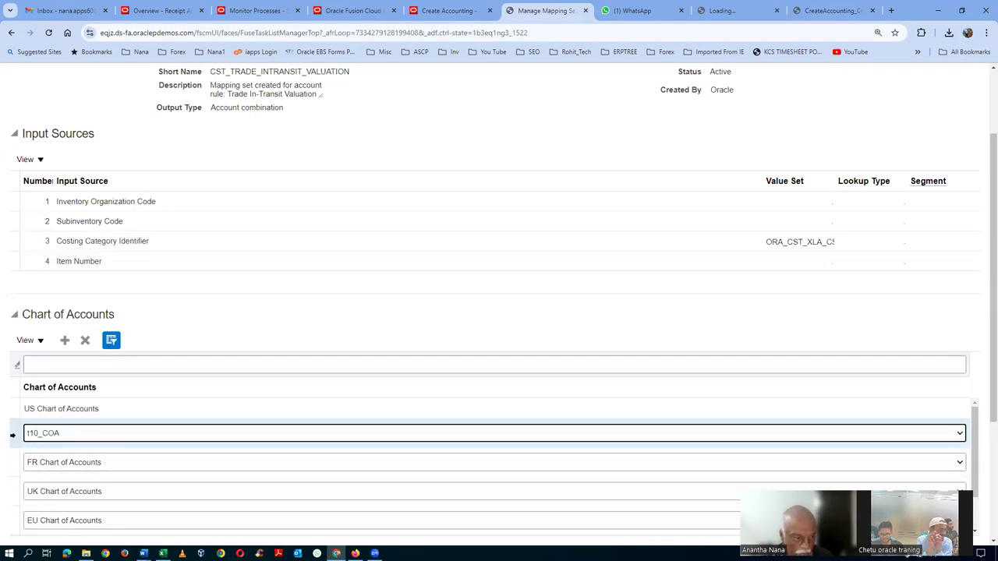
pyautogui.scroll(-1, 984, 412)
pyautogui.scroll(-3, 983, 412)
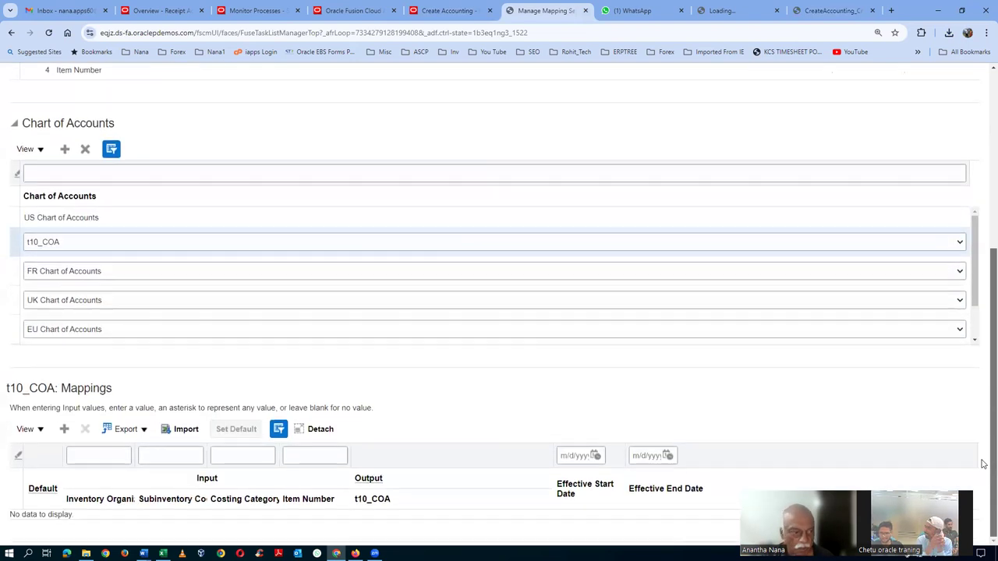
pyautogui.click(64, 429)
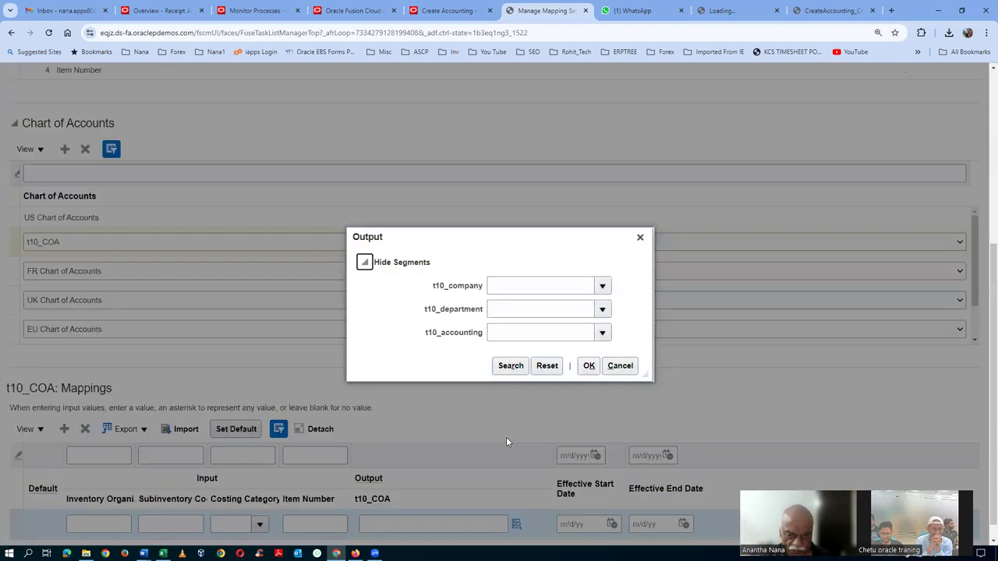
pyautogui.click(508, 366)
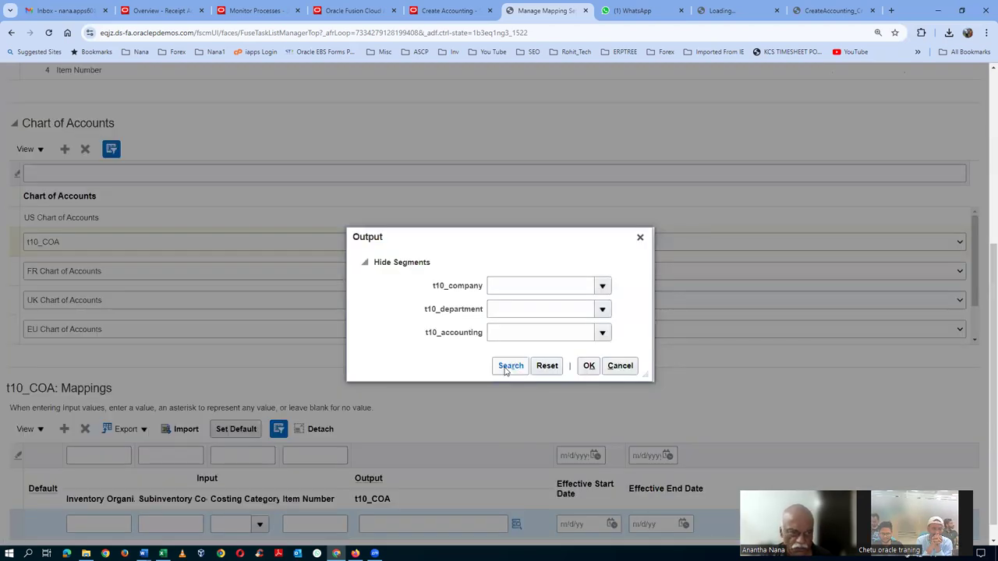
pyautogui.click(499, 348)
pyautogui.click(588, 372)
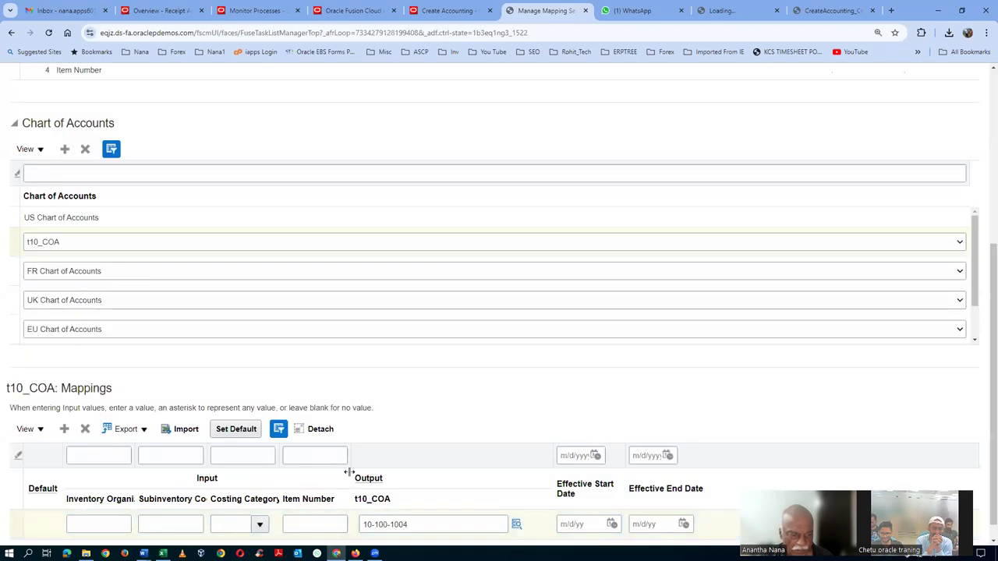
# Make the 10-100-1004 row the default mapping and save and close the mapping set
pyautogui.click(234, 429)
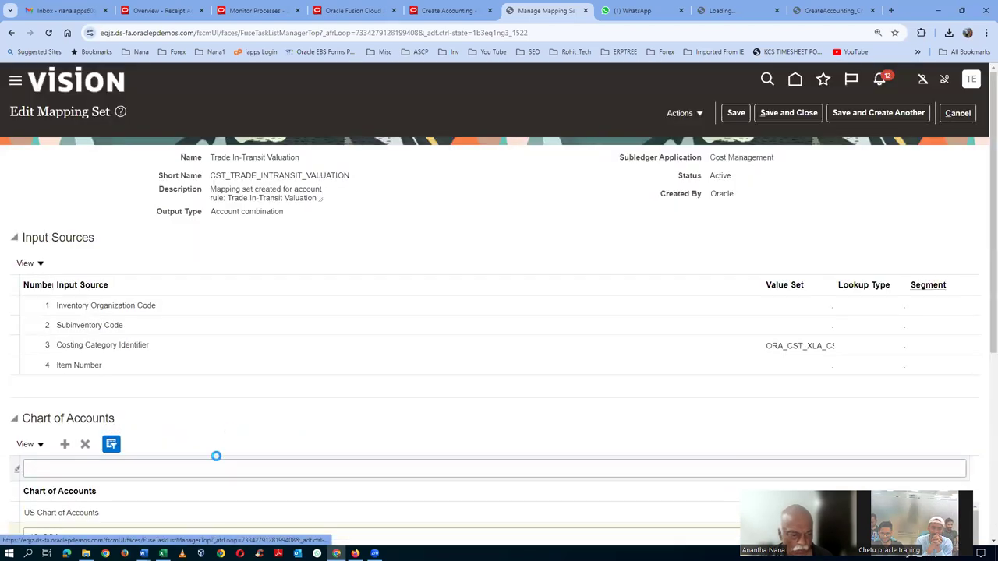
pyautogui.scroll(-2, 263, 471)
pyautogui.scroll(-2, 260, 478)
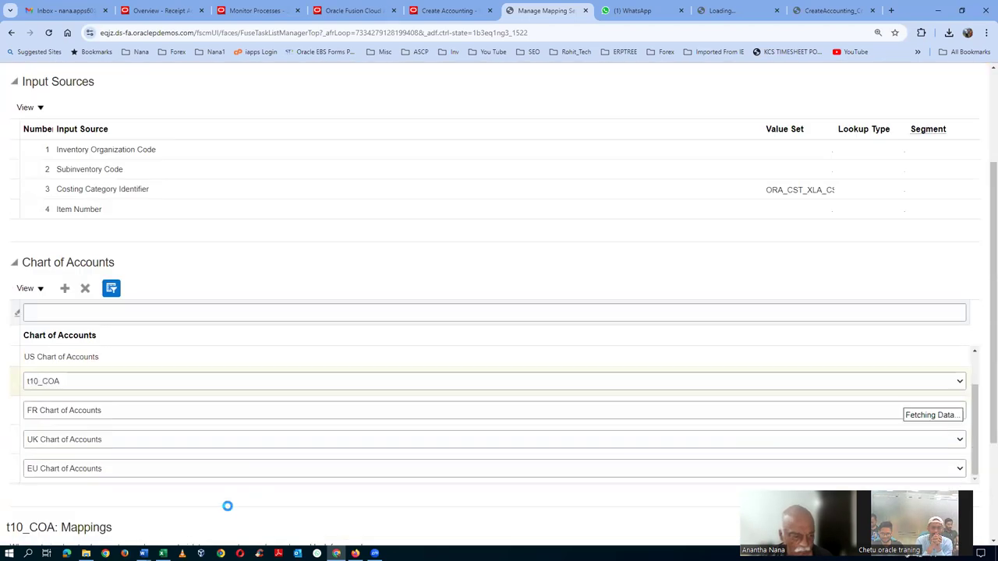
pyautogui.moveTo(989, 393); pyautogui.dragTo(984, 487)
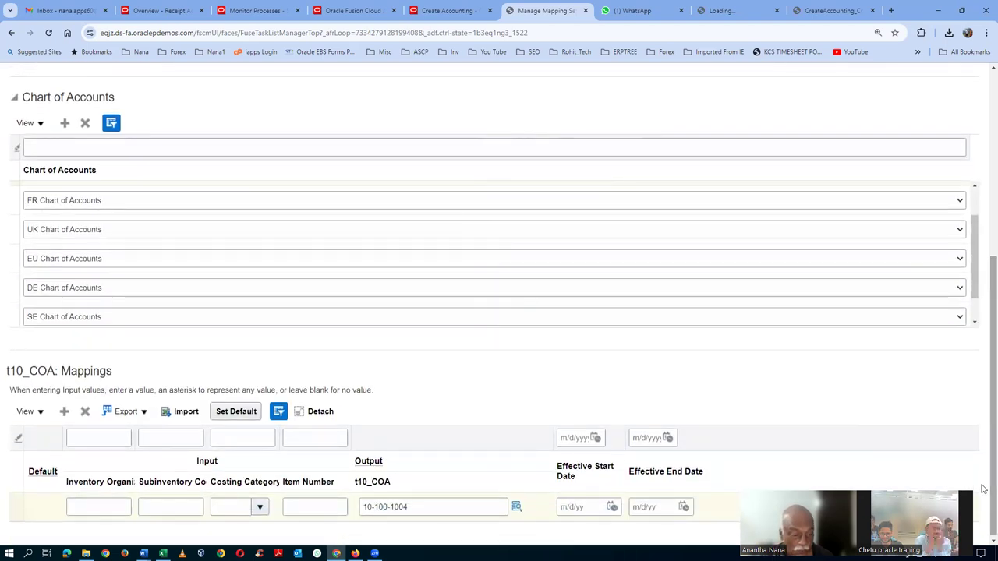
pyautogui.click(236, 411)
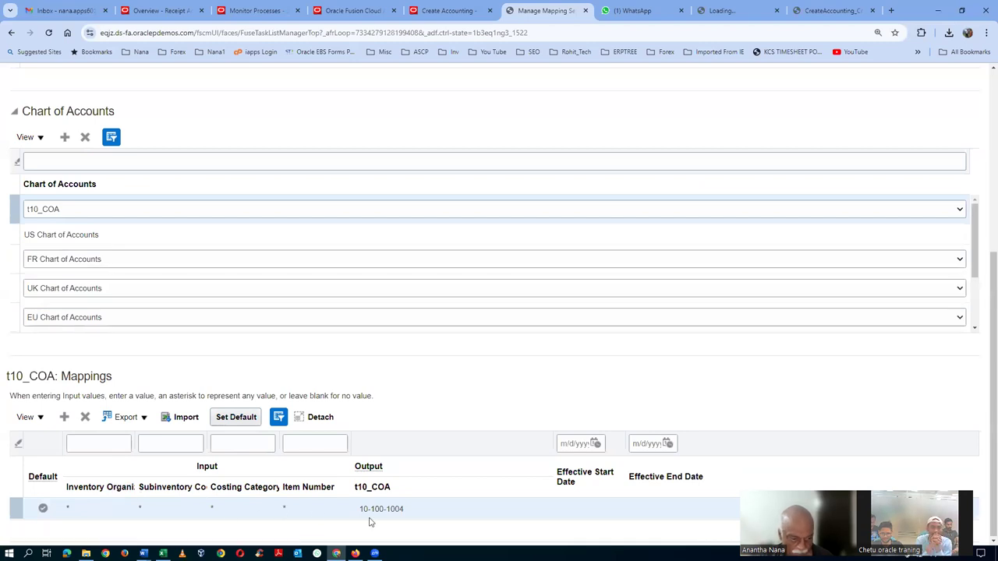
pyautogui.scroll(5, 804, 233)
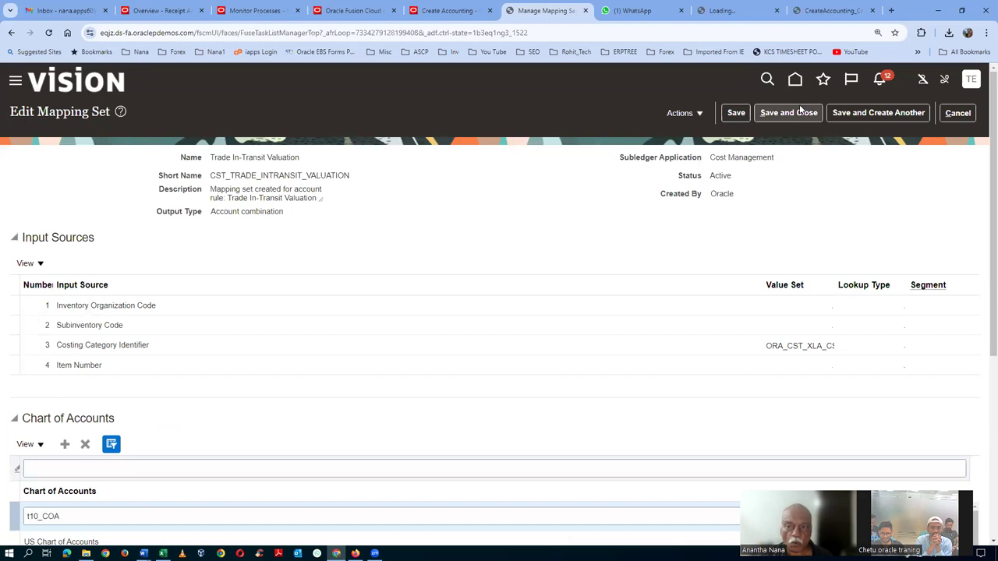
pyautogui.click(797, 113)
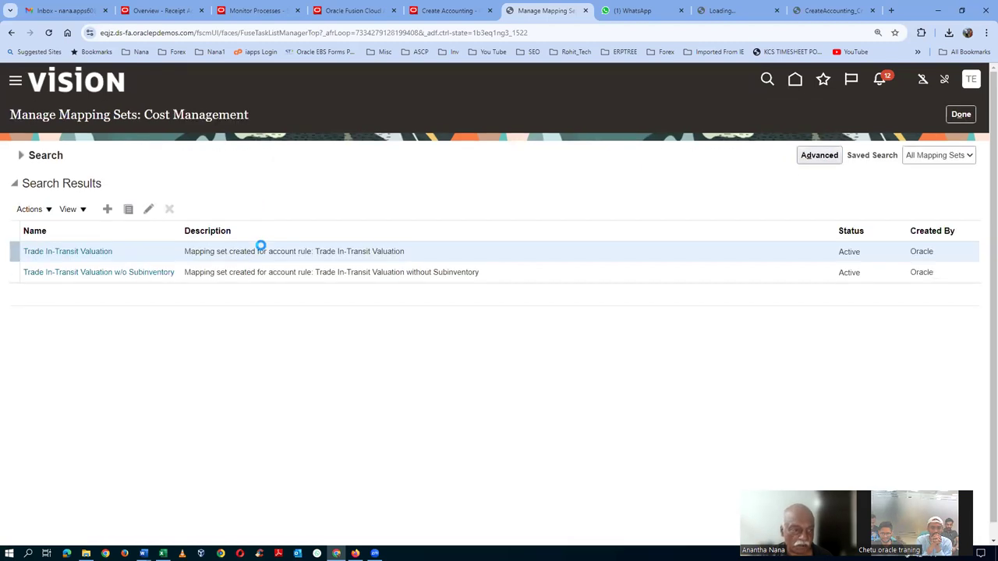
# Reopen Trade In-Transit Valuation, filter the charts of accounts to t10, and switch to Excel
pyautogui.click(76, 252)
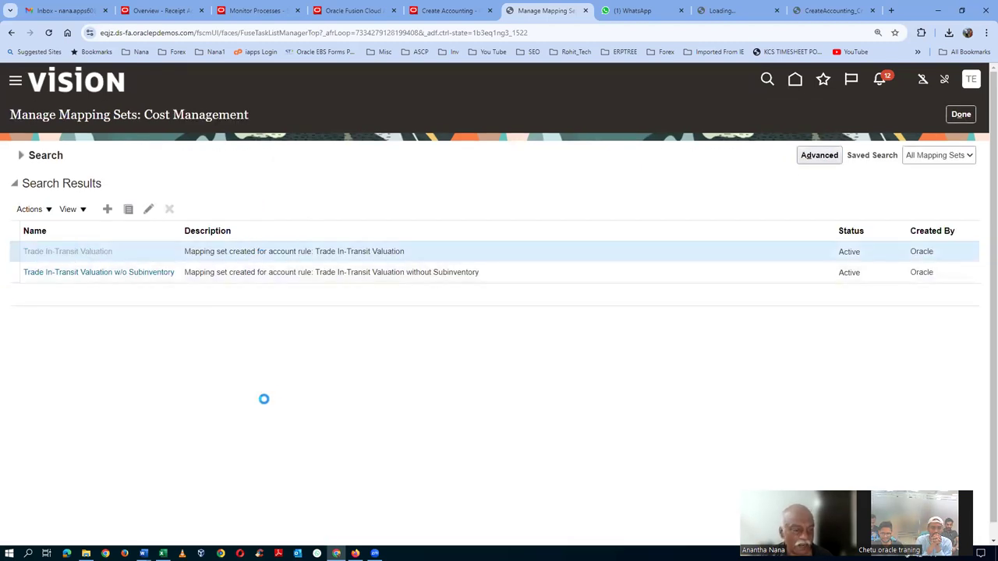
pyautogui.scroll(-3, 263, 403)
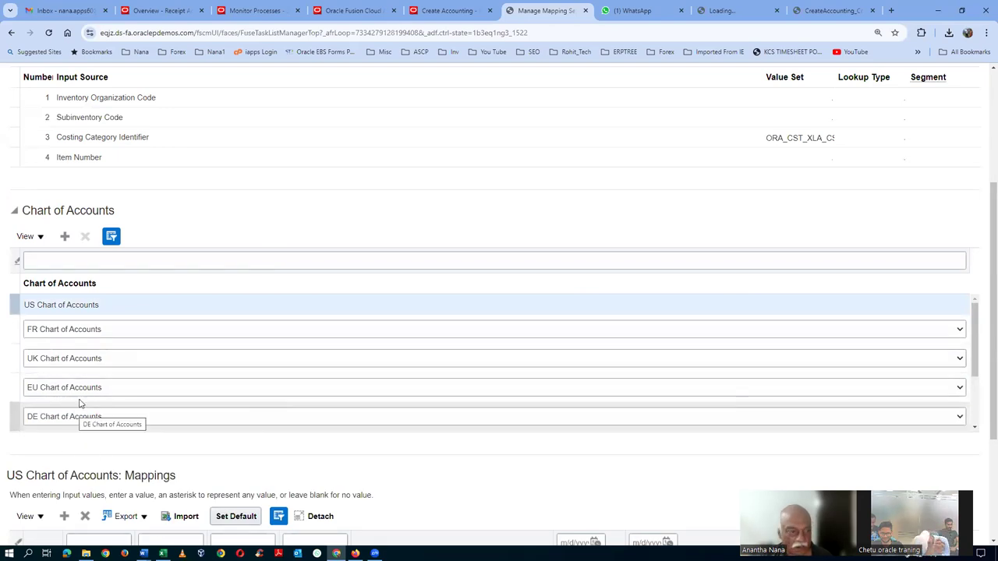
pyautogui.click(85, 262)
pyautogui.write('t10')
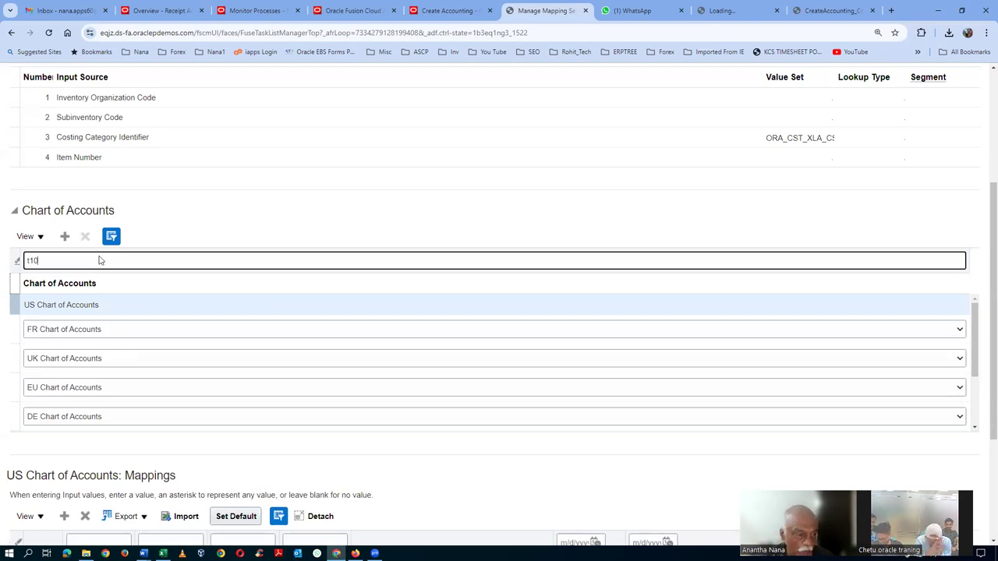
pyautogui.press('Return')
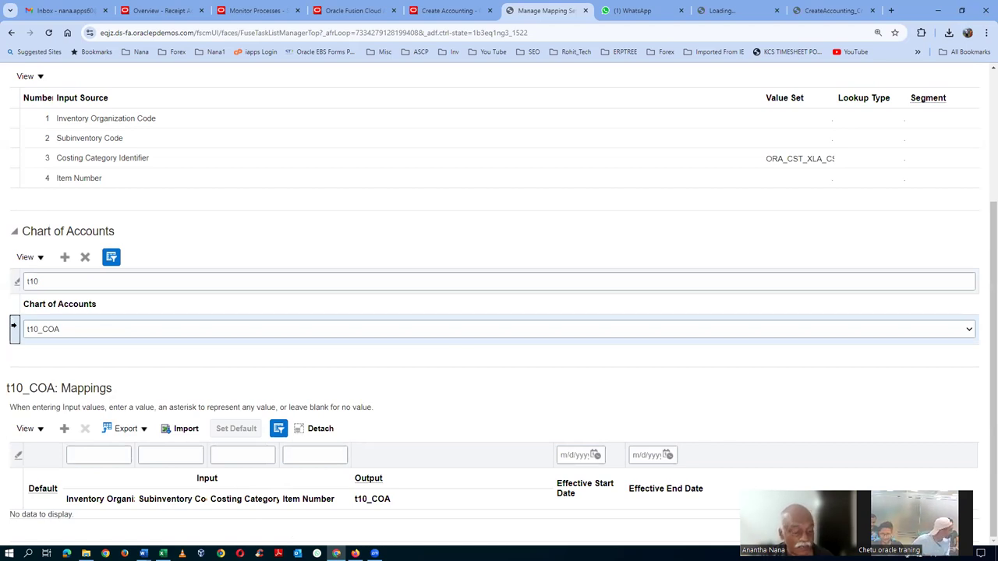
pyautogui.hotkey('alt', 'Tab')
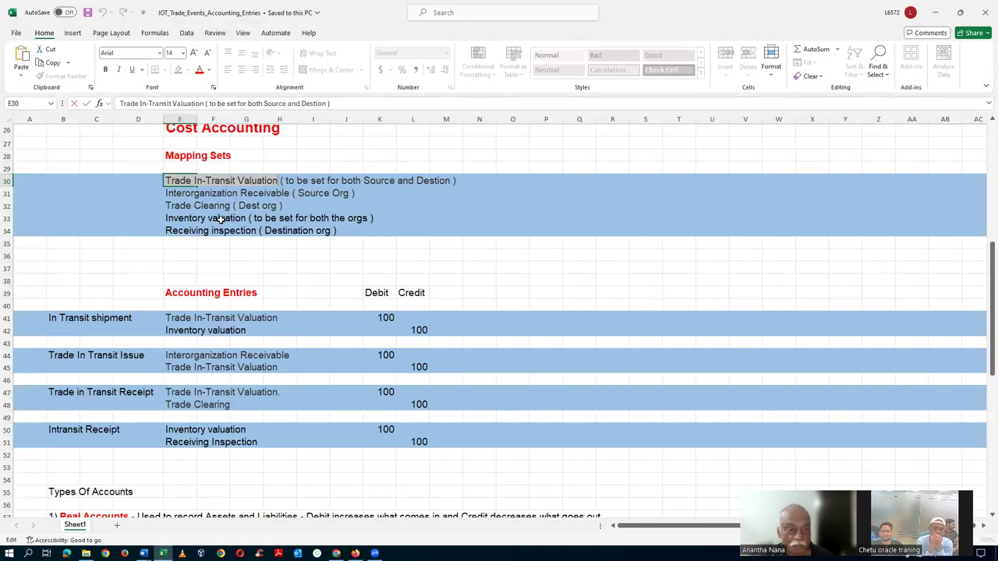
# Exit cell editing in the Excel notes and return to the Oracle mapping set page
pyautogui.press('Escape')
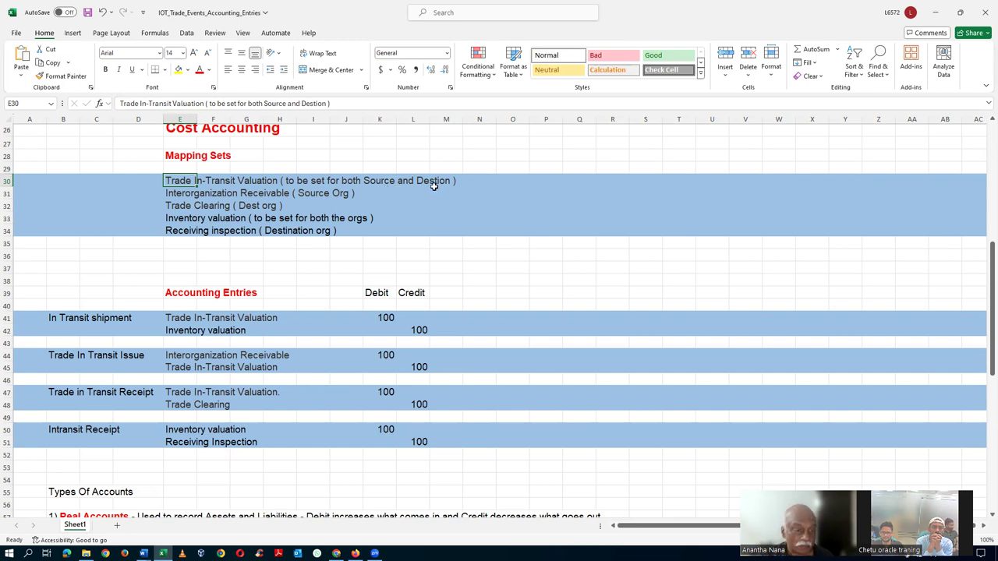
pyautogui.hotkey('alt', 'Tab')
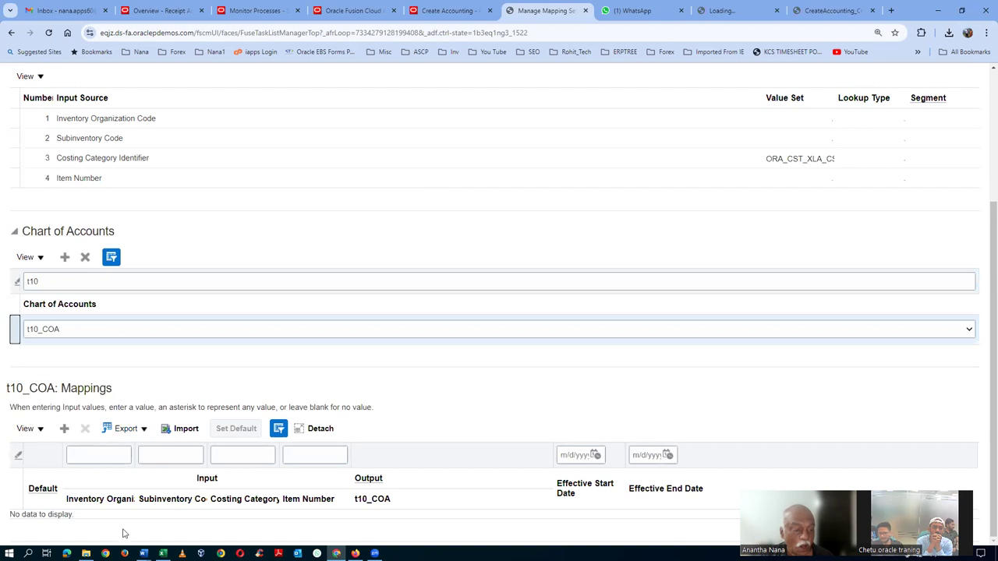
# Add a t10_COA mapping row sending inventory organization T101 to output account 10-100-1004
pyautogui.click(63, 428)
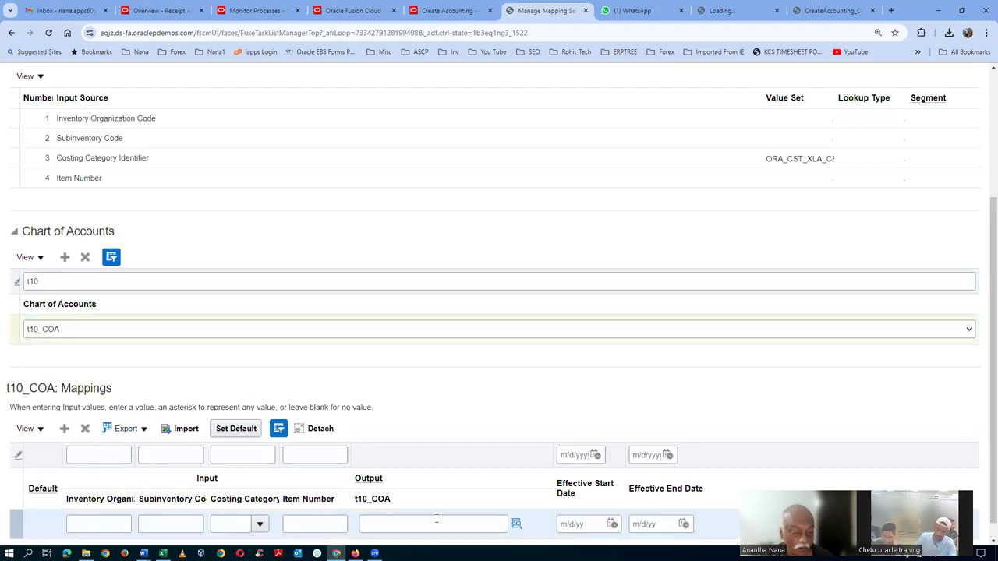
pyautogui.click(477, 524)
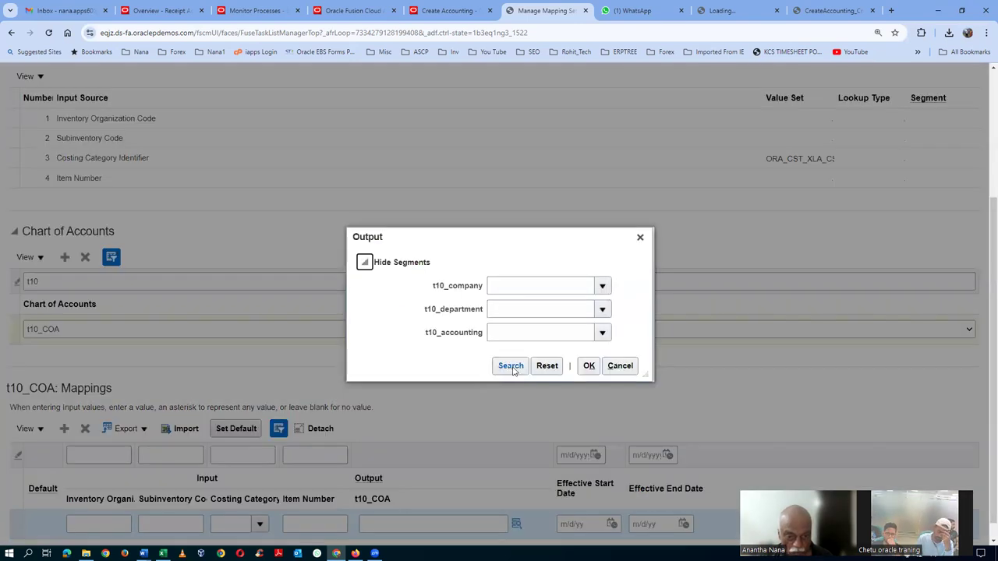
pyautogui.click(510, 370)
pyautogui.click(588, 372)
pyautogui.scroll(3, 97, 526)
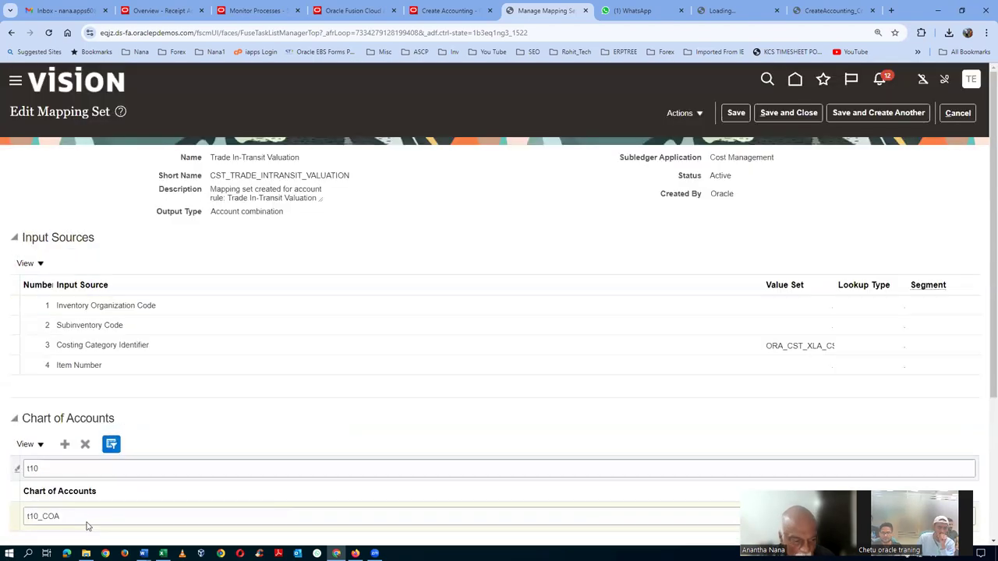
pyautogui.scroll(-3, 92, 526)
pyautogui.write('T101')
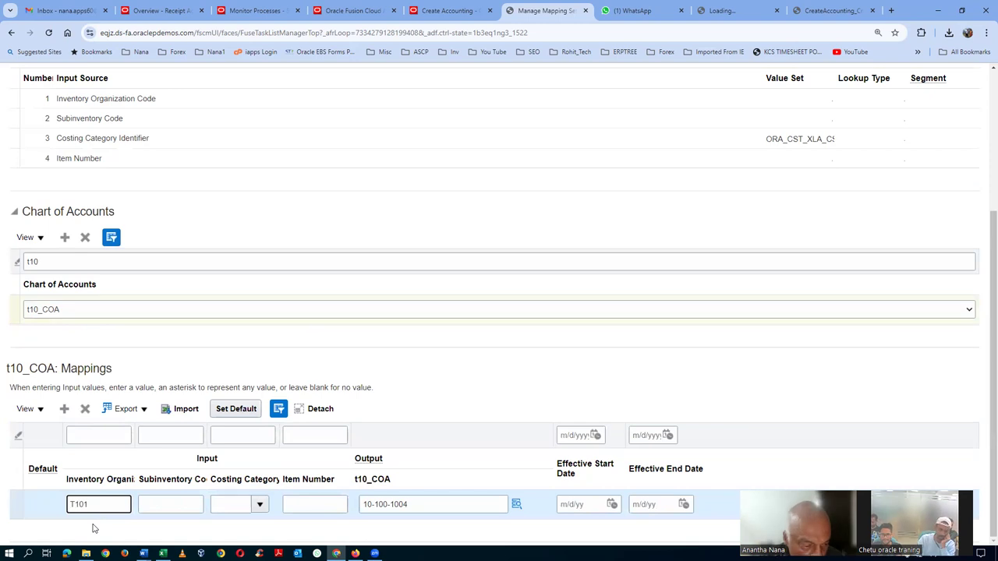
# Add a T102 row with output 10-100-1004, then save and close the mapping set
pyautogui.click(165, 423)
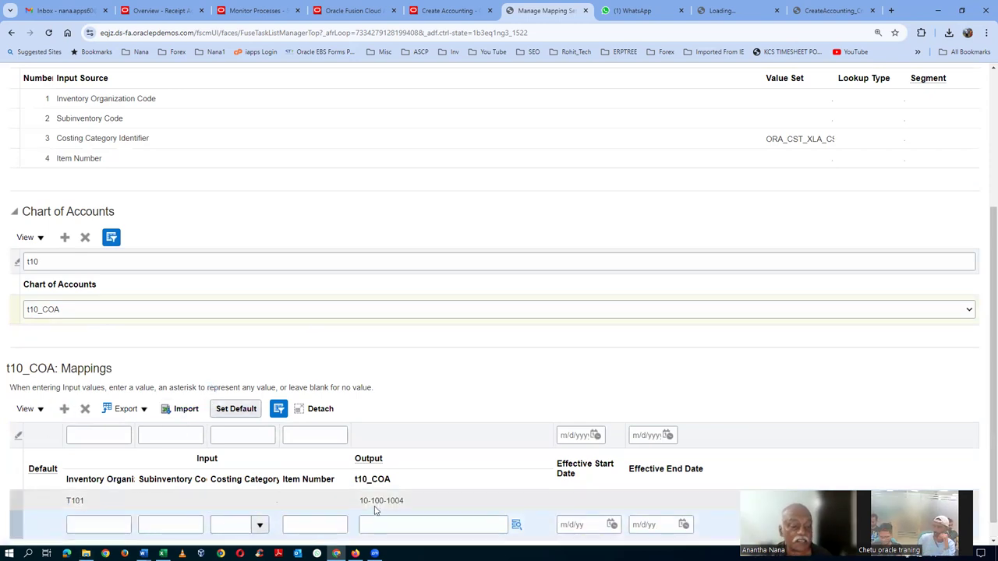
pyautogui.click(376, 525)
pyautogui.write('10-100-1004')
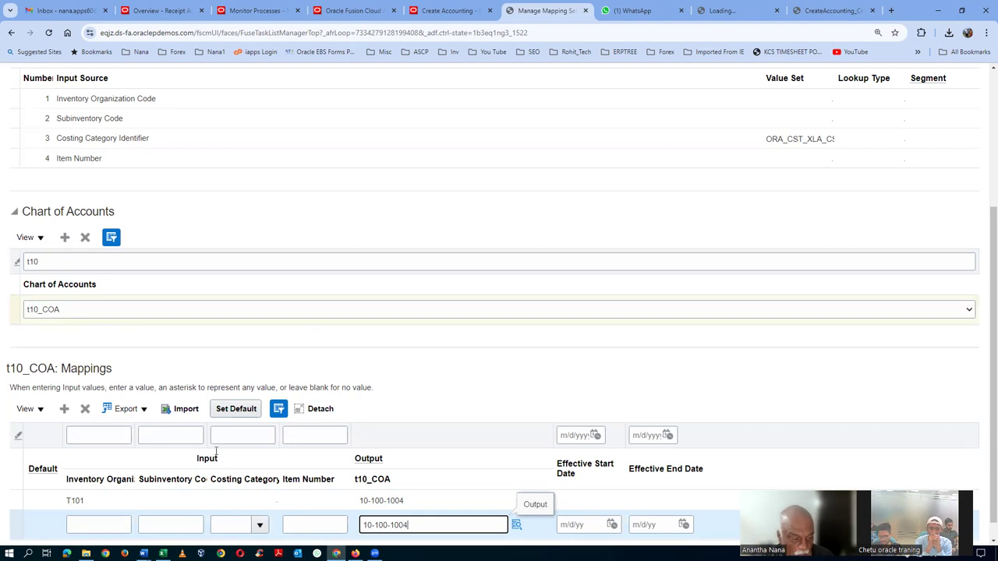
pyautogui.click(86, 527)
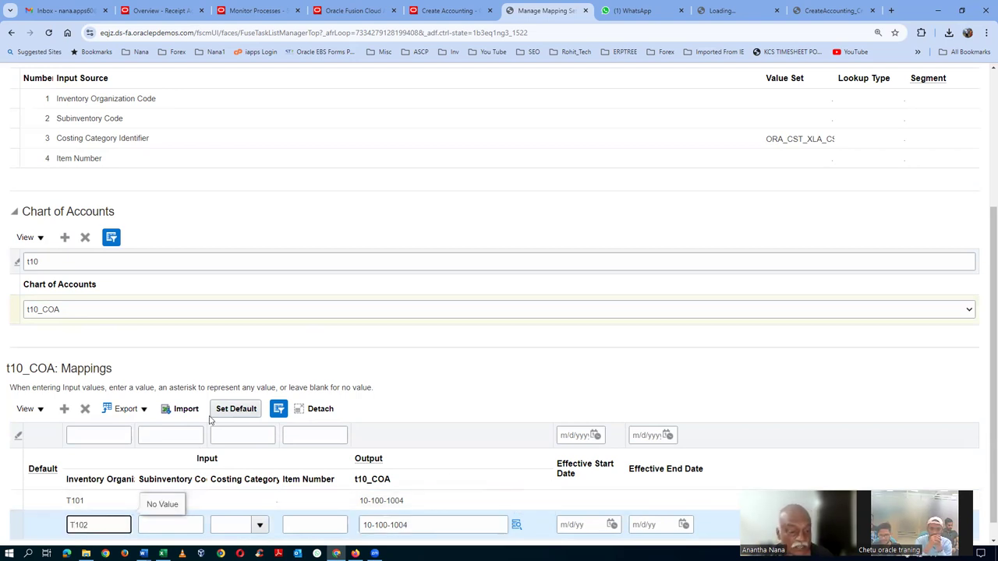
pyautogui.click(467, 377)
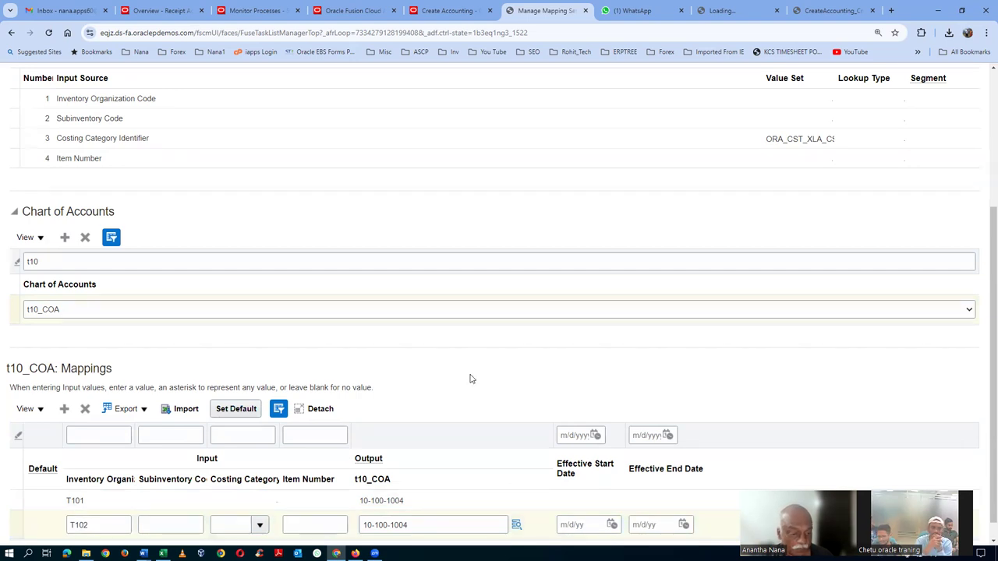
pyautogui.scroll(5, 470, 379)
pyautogui.click(799, 114)
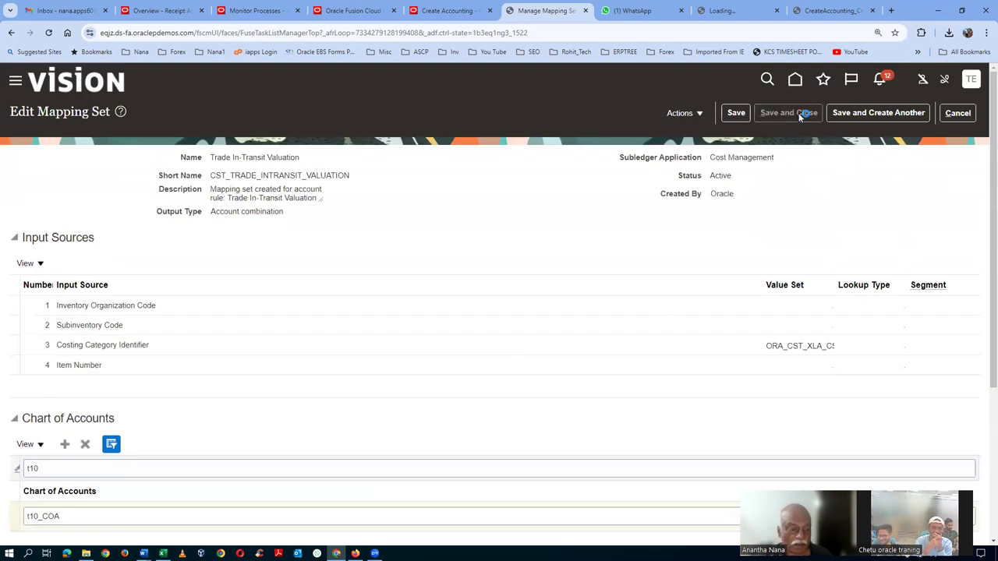
# Reopen the Trade In-Transit Valuation mapping set to review its t10_COA rows mapped to 10-100-1004
pyautogui.click(51, 254)
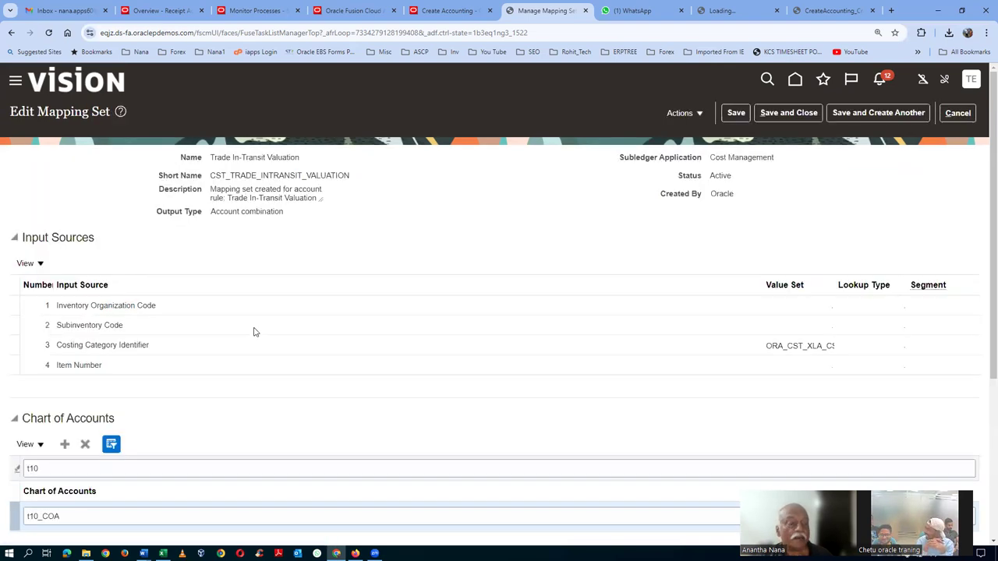
pyautogui.scroll(-3, 253, 332)
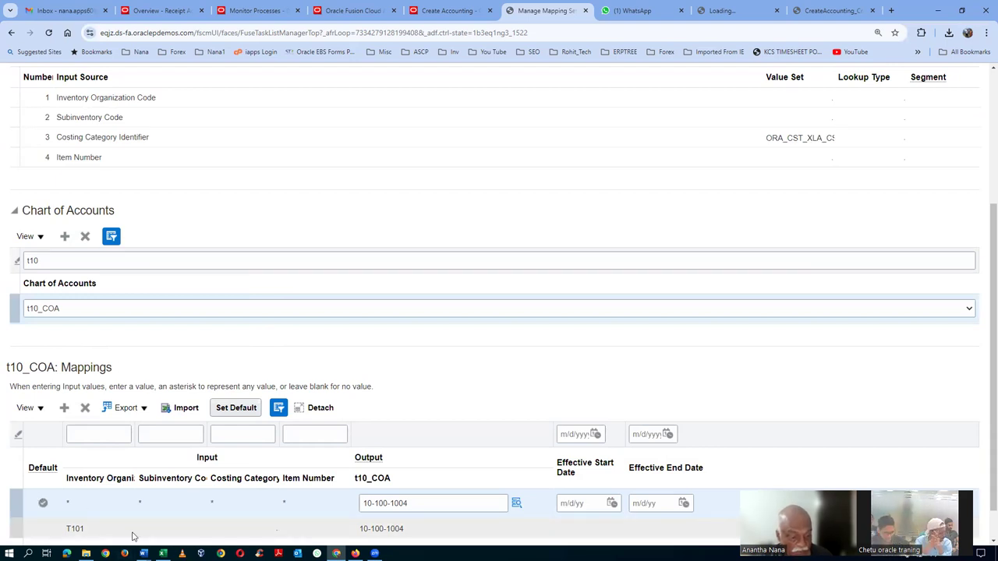
pyautogui.scroll(-1, 133, 536)
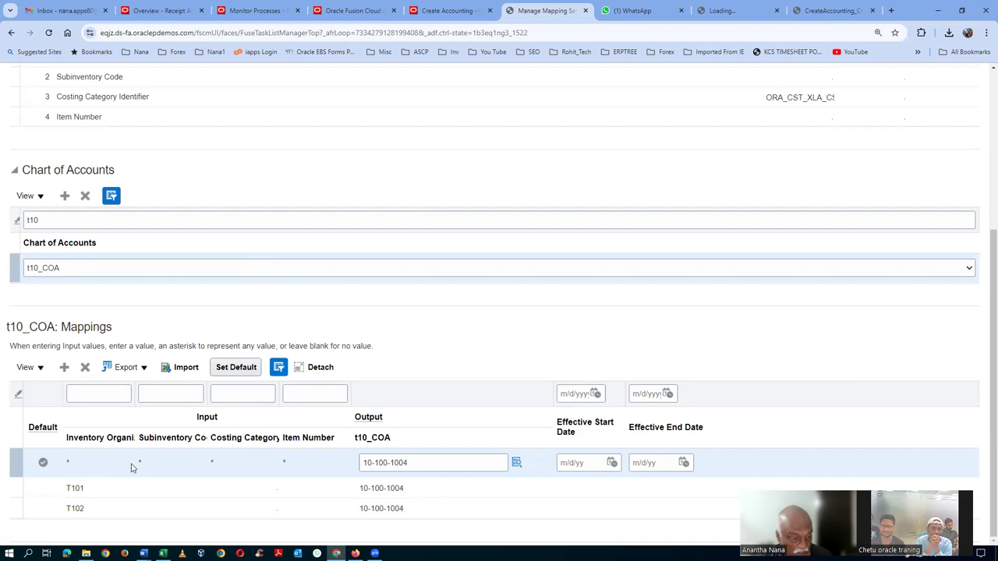
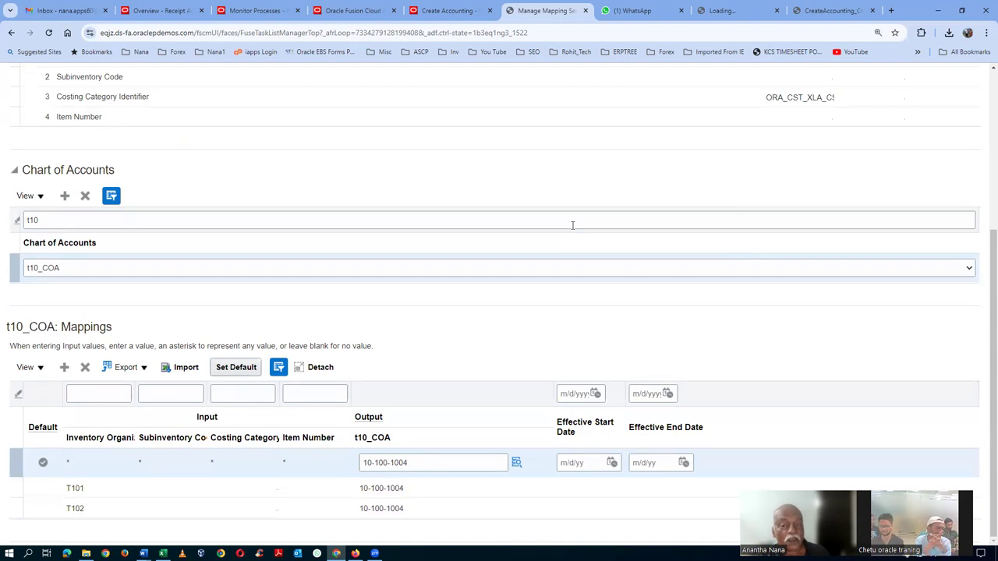
# Save and close the Trade In-Transit Valuation mapping set, then switch to the Excel workbook
pyautogui.scroll(3, 572, 226)
pyautogui.click(788, 112)
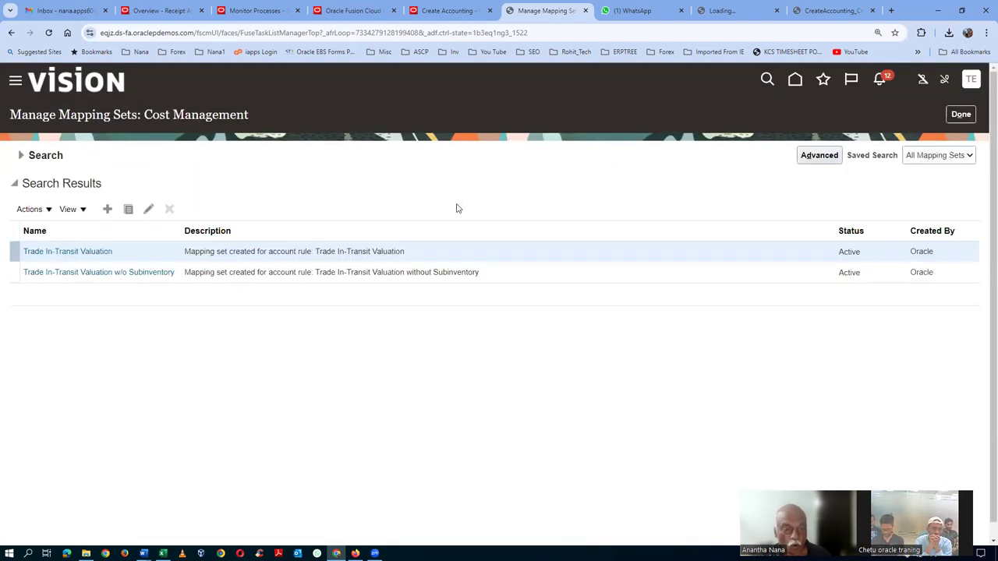
pyautogui.hotkey('alt', 'Tab')
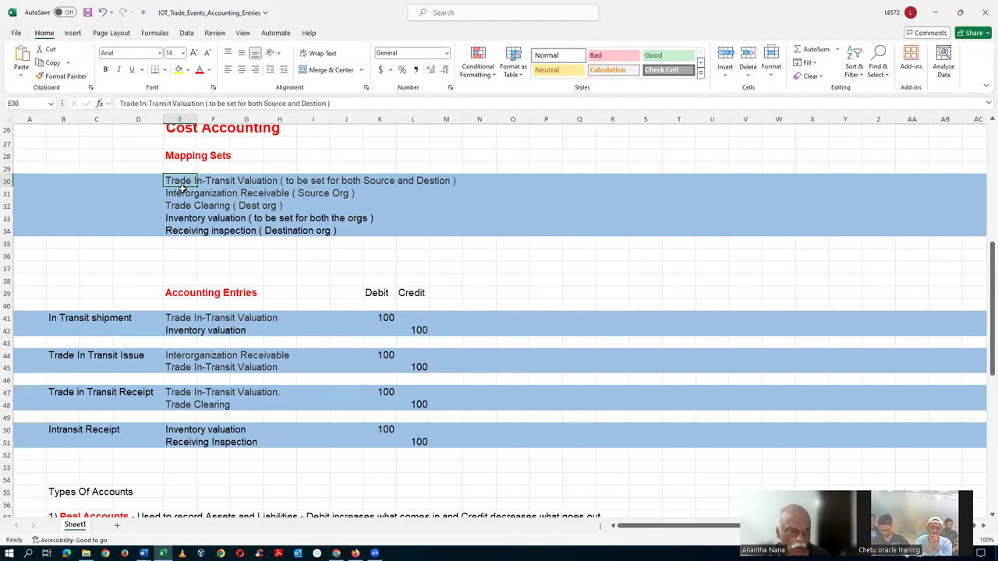
# Copy 'Interorganization Receivable' from notes cell E31 and return to the Oracle mapping sets page
pyautogui.doubleClick(178, 192)
pyautogui.moveTo(166, 195); pyautogui.dragTo(240, 189)
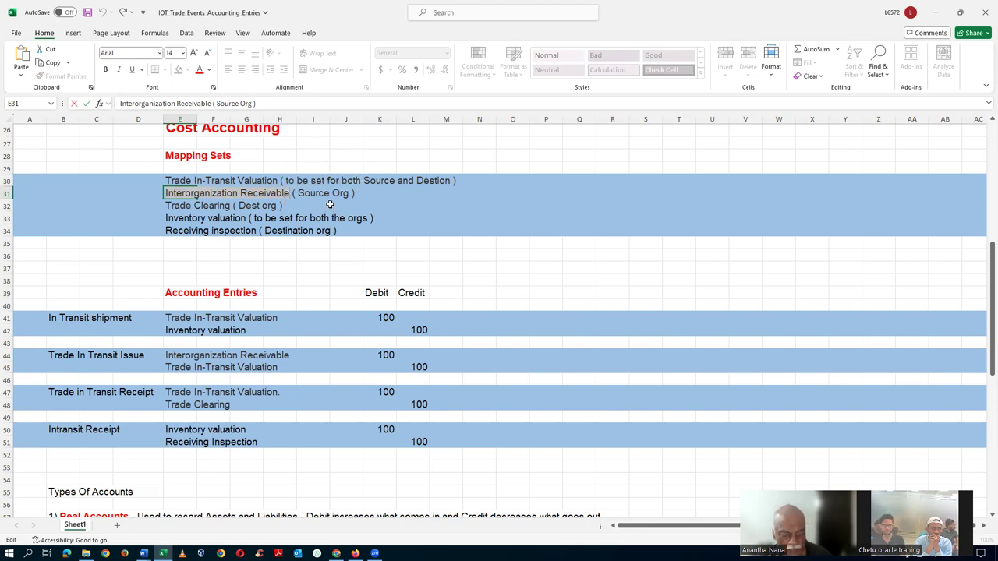
pyautogui.hotkey('alt', 'Tab')
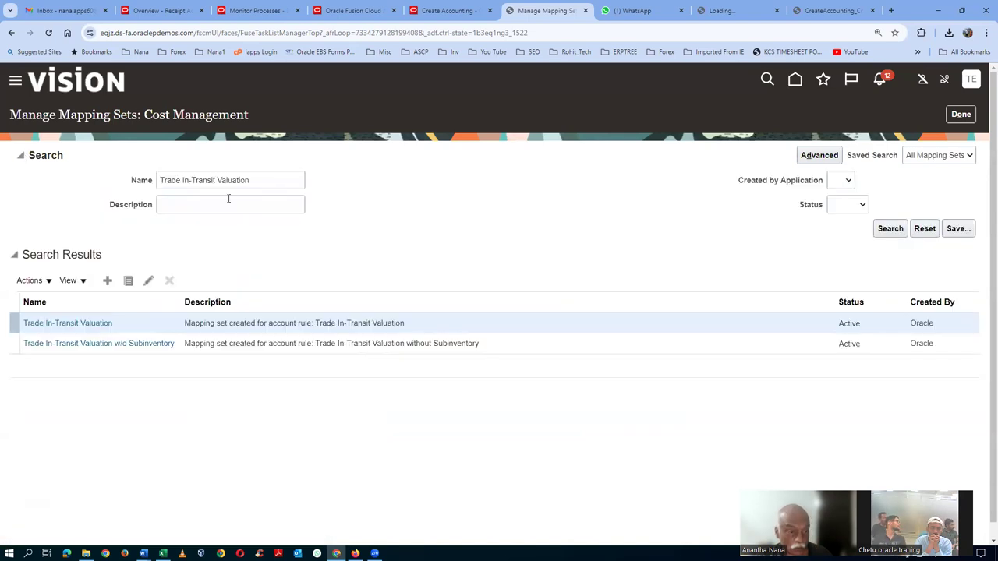
# Search for Interorganization Receivable and add the t10_COA chart of accounts to its mapping set
pyautogui.write('Interorganization Receivable')
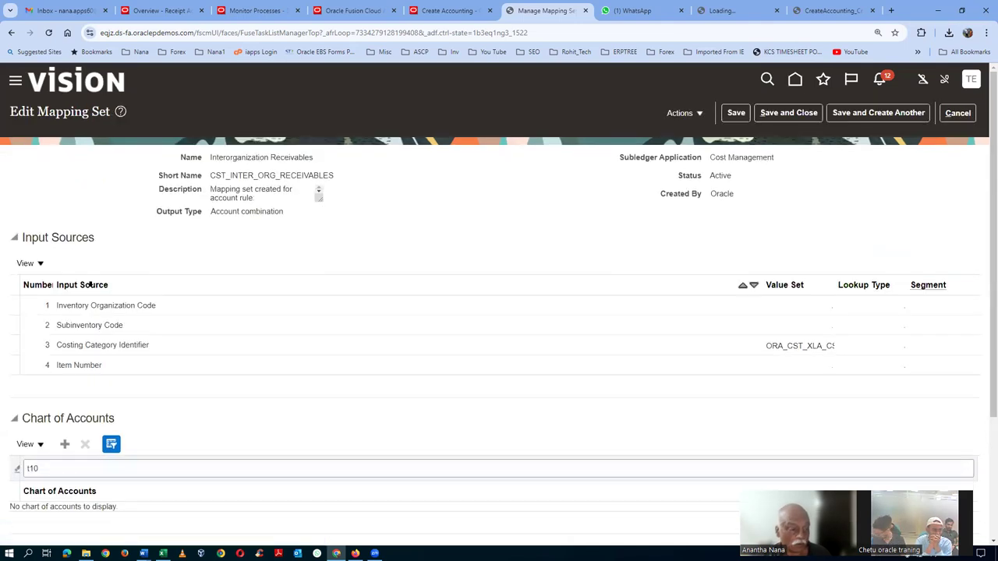
pyautogui.scroll(-2, 92, 292)
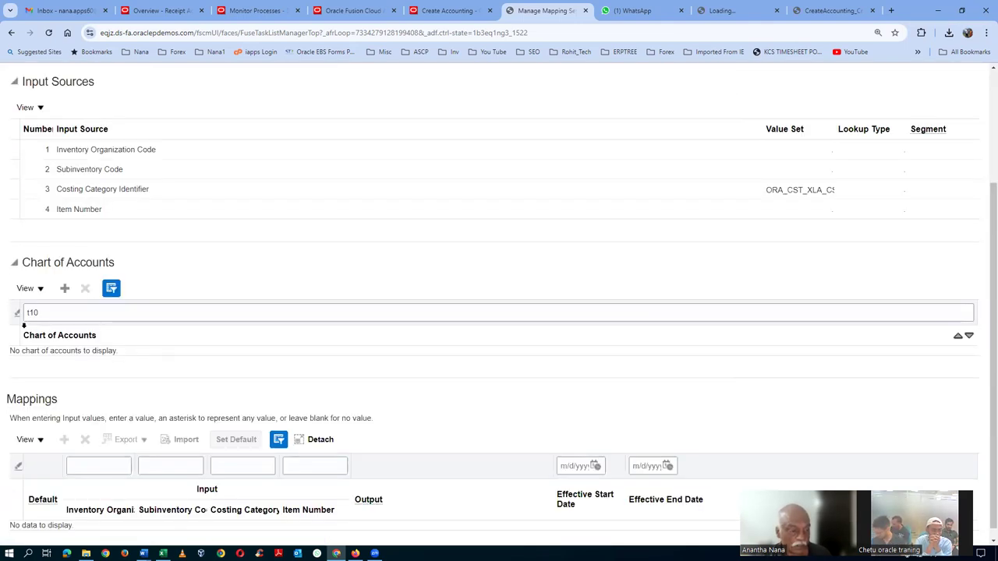
pyautogui.click(64, 288)
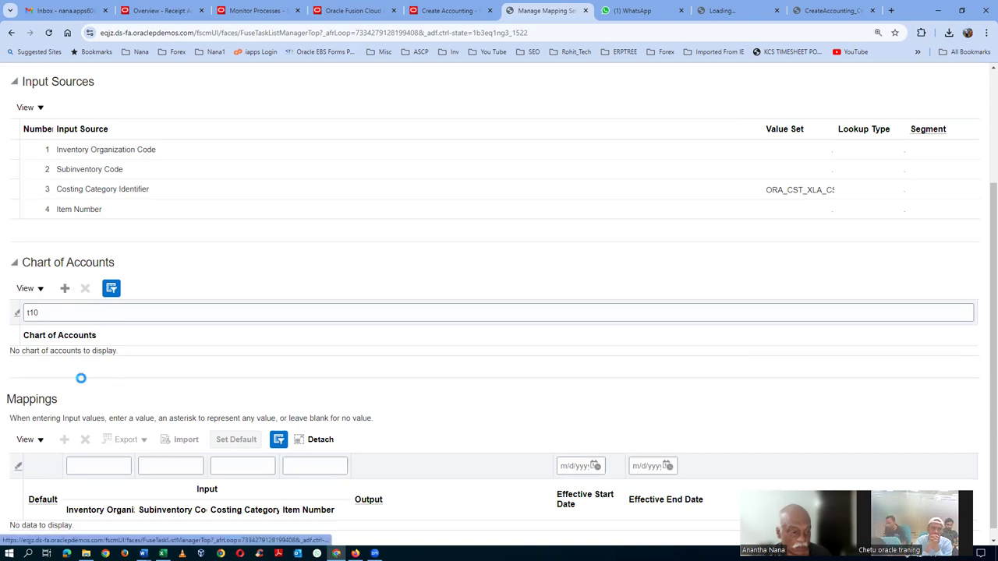
pyautogui.click(78, 363)
pyautogui.write('t10_COA')
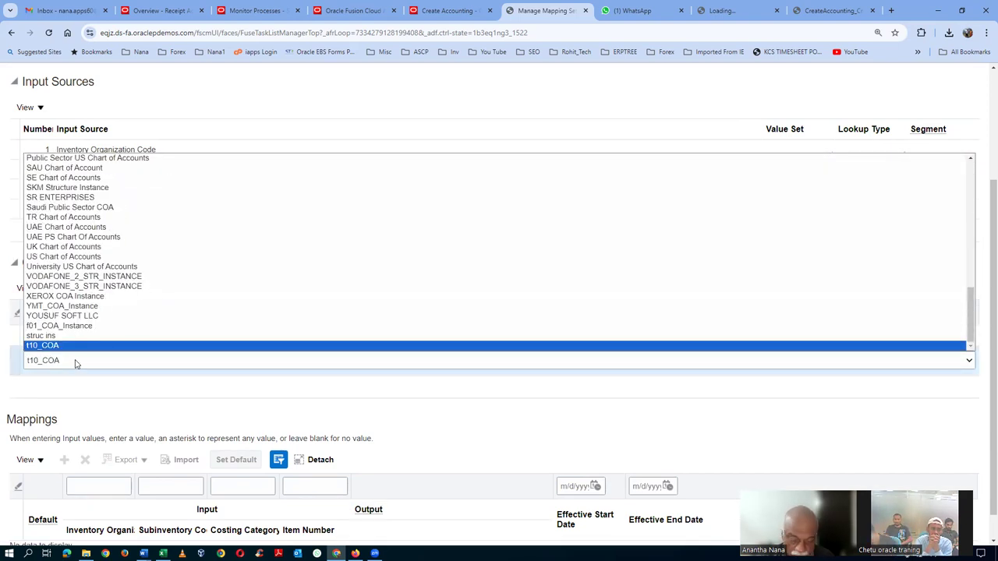
pyautogui.press('Return')
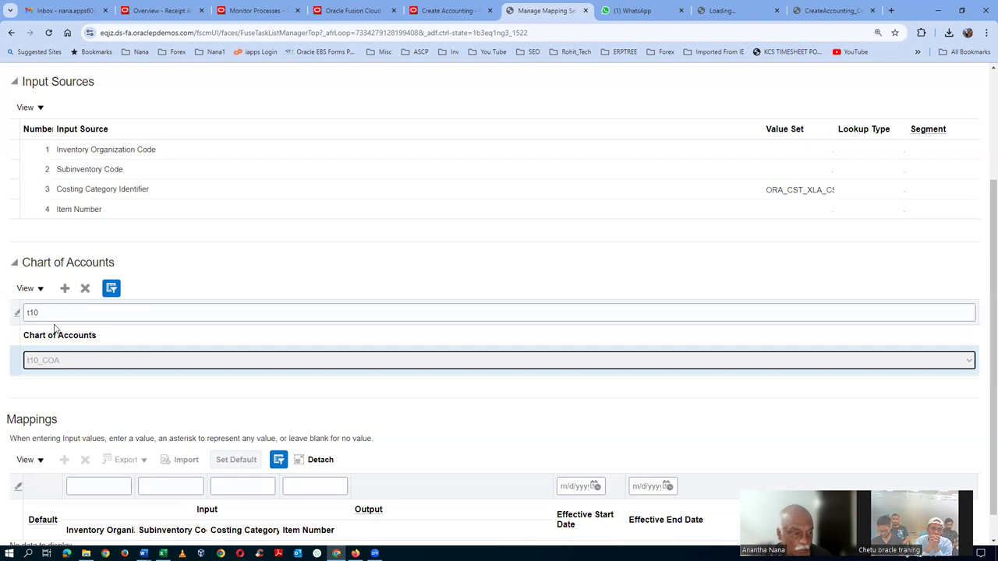
# Add a t10_COA mapping row with output account 10-100-1004
pyautogui.scroll(-1, 180, 448)
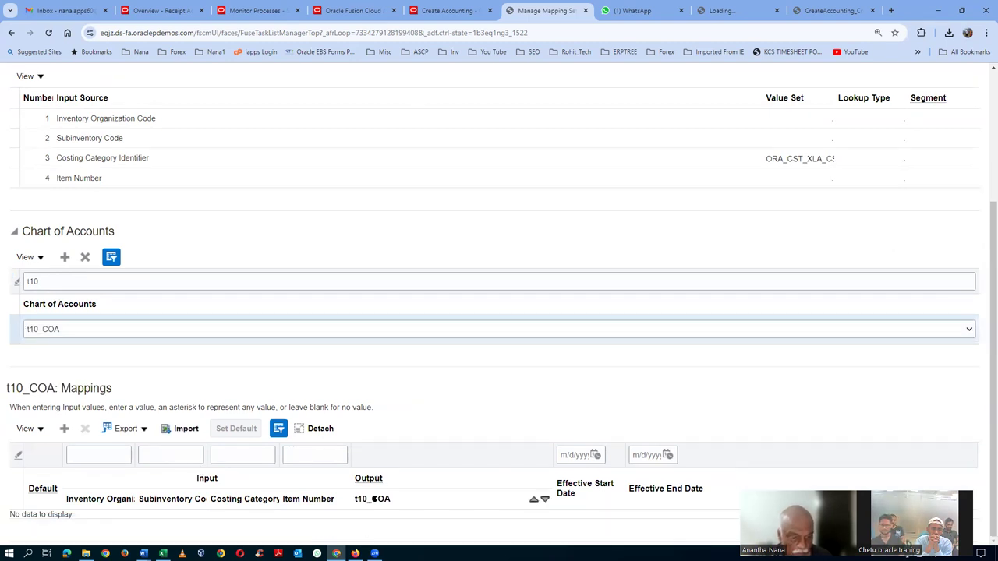
pyautogui.click(64, 428)
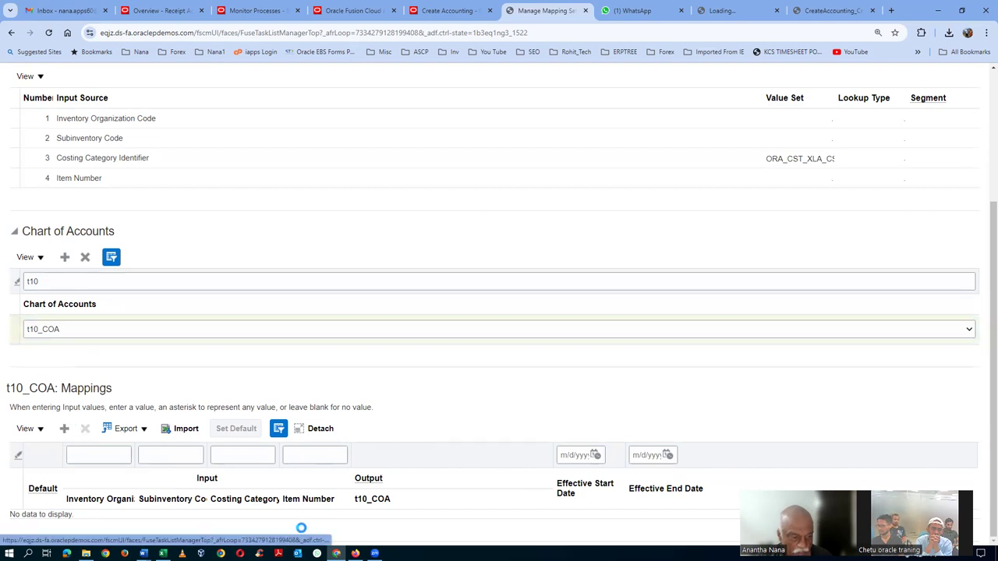
pyautogui.click(515, 524)
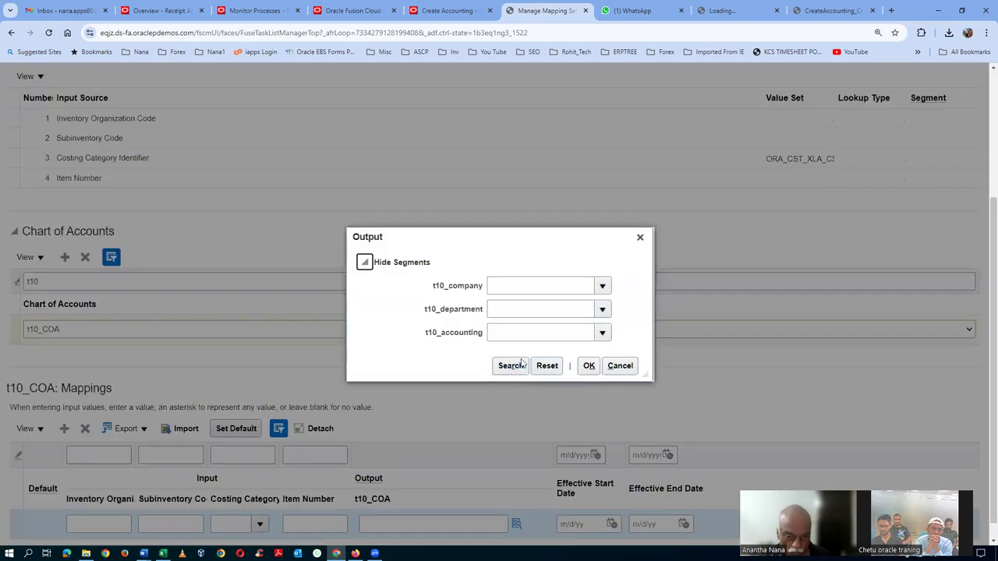
pyautogui.click(512, 365)
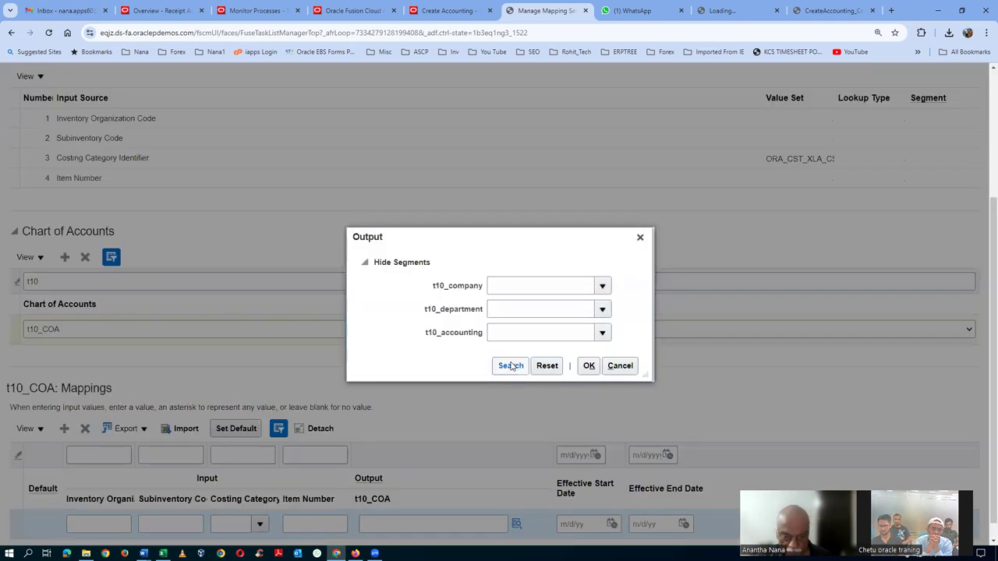
pyautogui.click(508, 345)
pyautogui.click(589, 372)
# Fill the row's inputs: organization T101, subinventory *, costing category *, item *
pyautogui.click(97, 524)
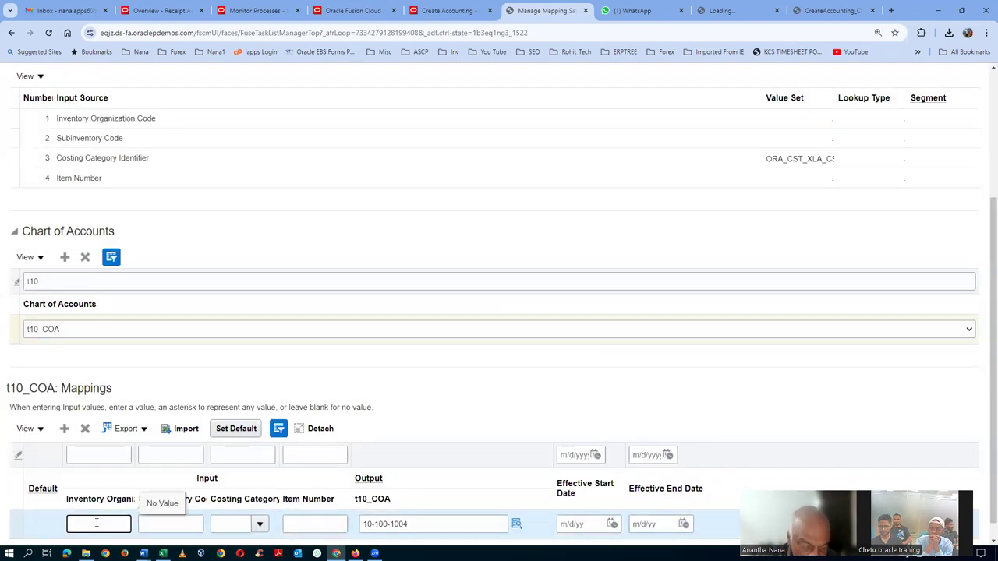
pyautogui.write('T101')
pyautogui.press('Tab')
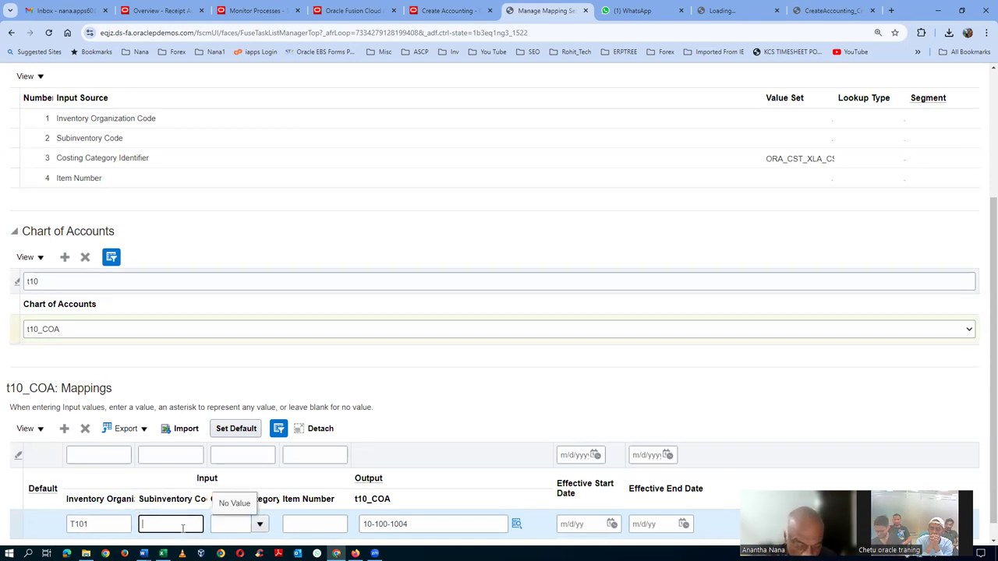
pyautogui.write('*')
pyautogui.press('Tab')
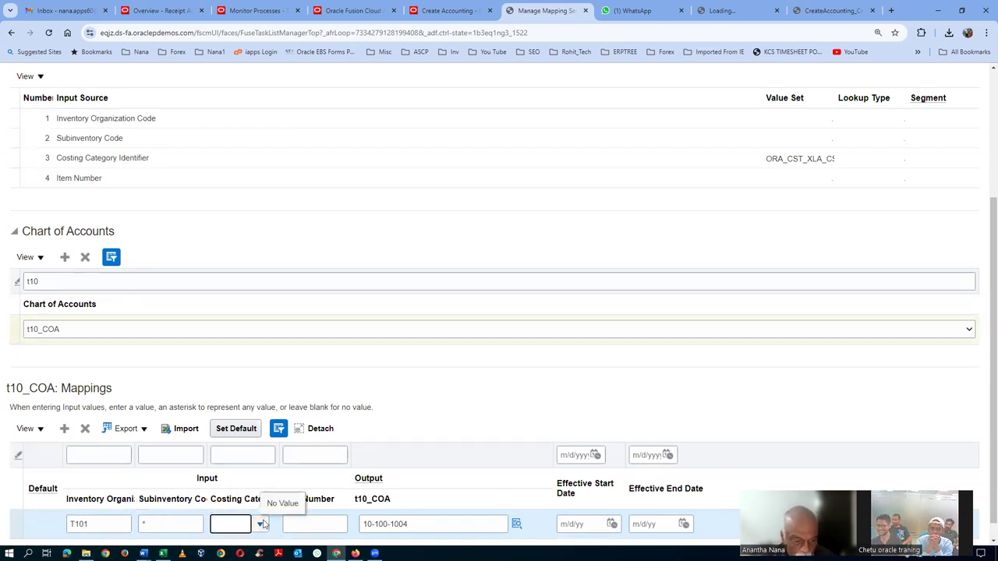
pyautogui.click(260, 524)
pyautogui.click(241, 311)
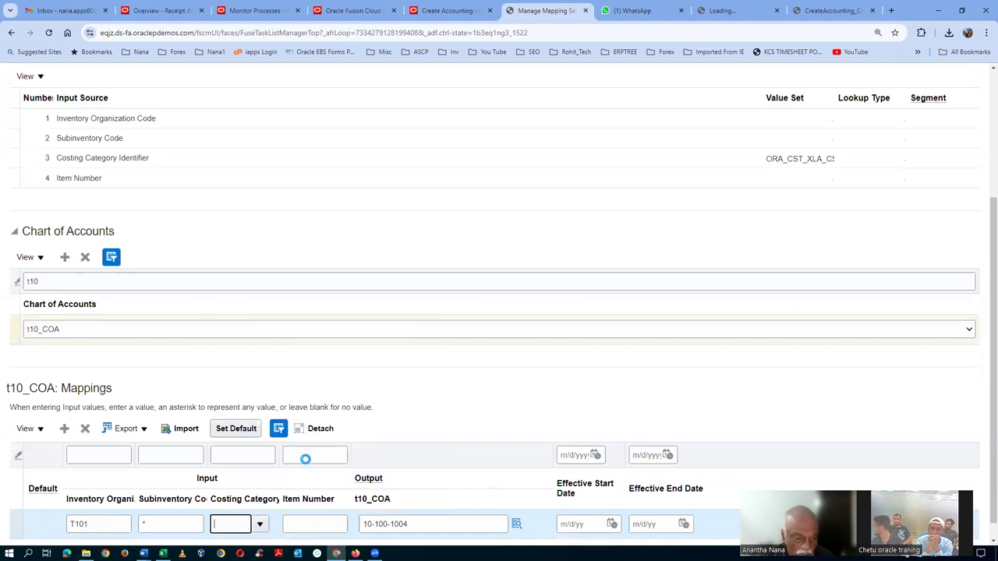
pyautogui.click(328, 528)
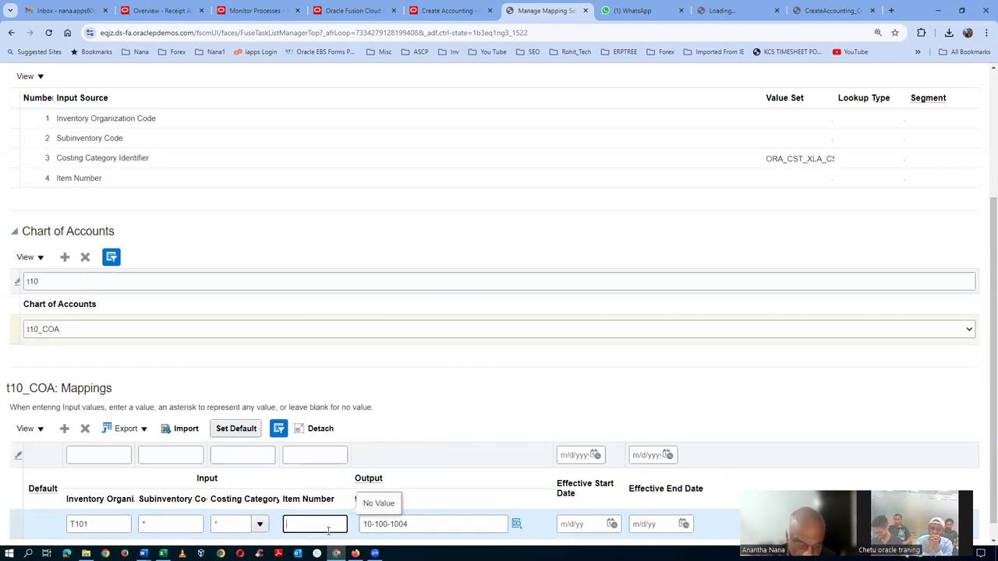
pyautogui.write('*')
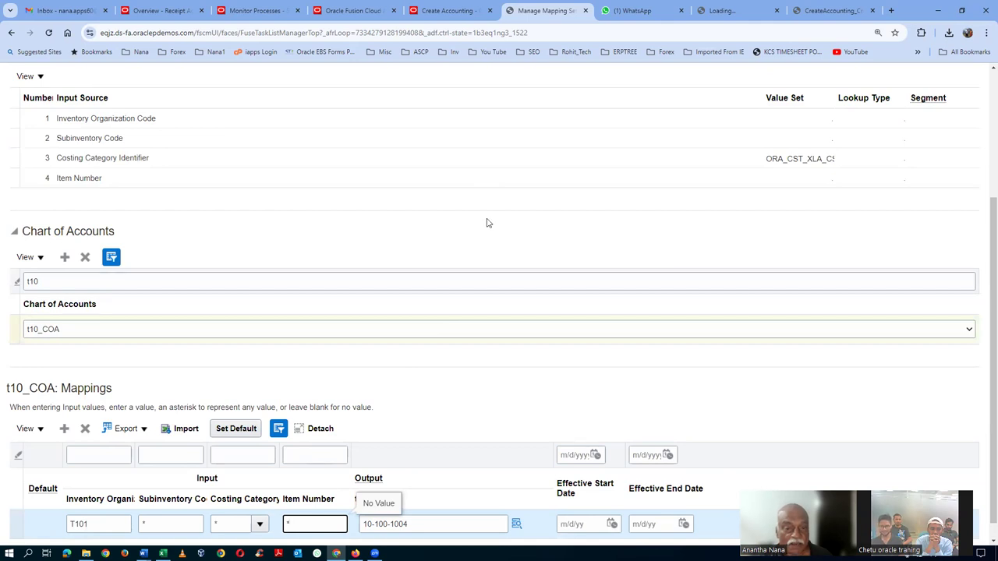
# Save the Interorganization Receivables mapping set, verify it, save again, and return to Excel
pyautogui.scroll(3, 706, 234)
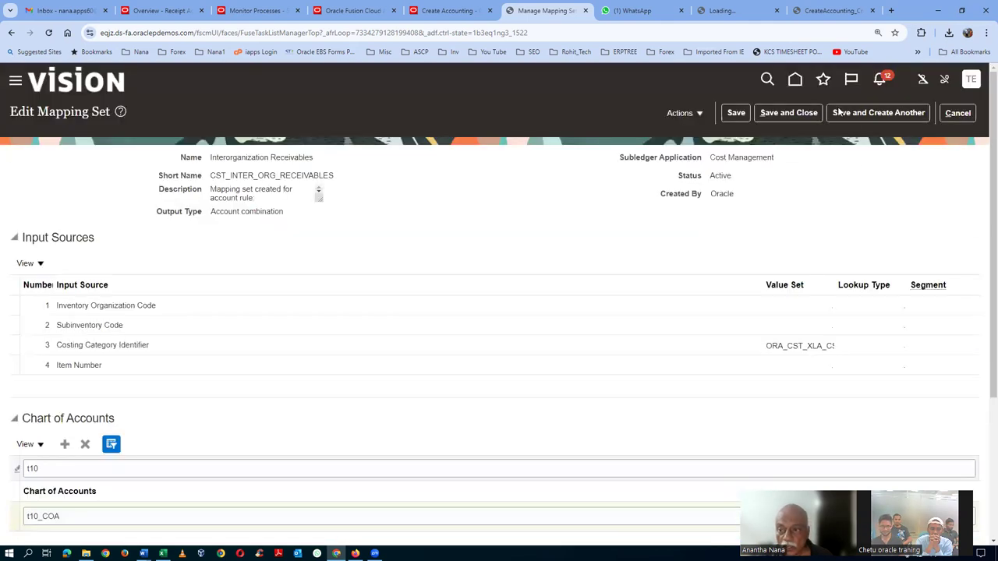
pyautogui.click(789, 113)
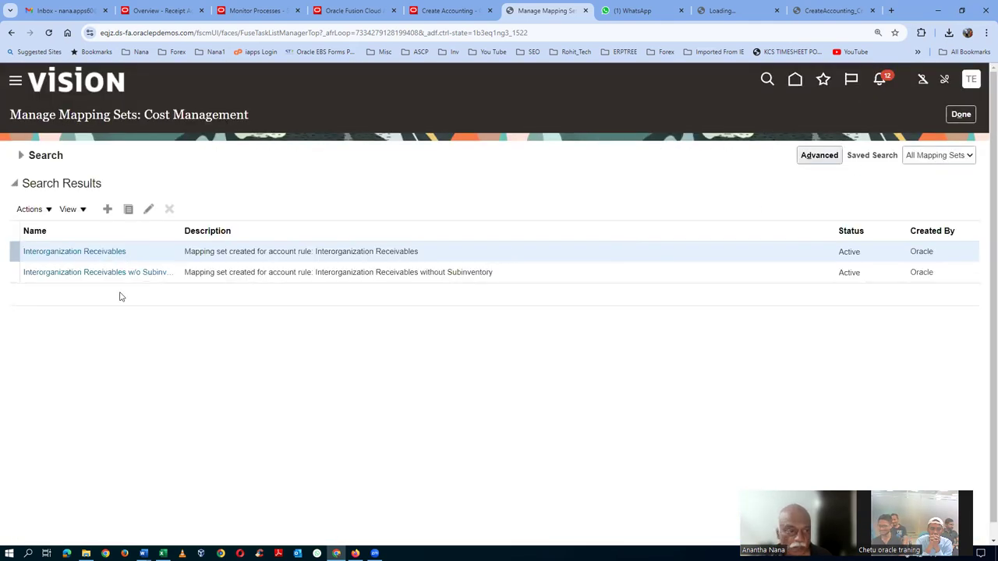
pyautogui.click(111, 252)
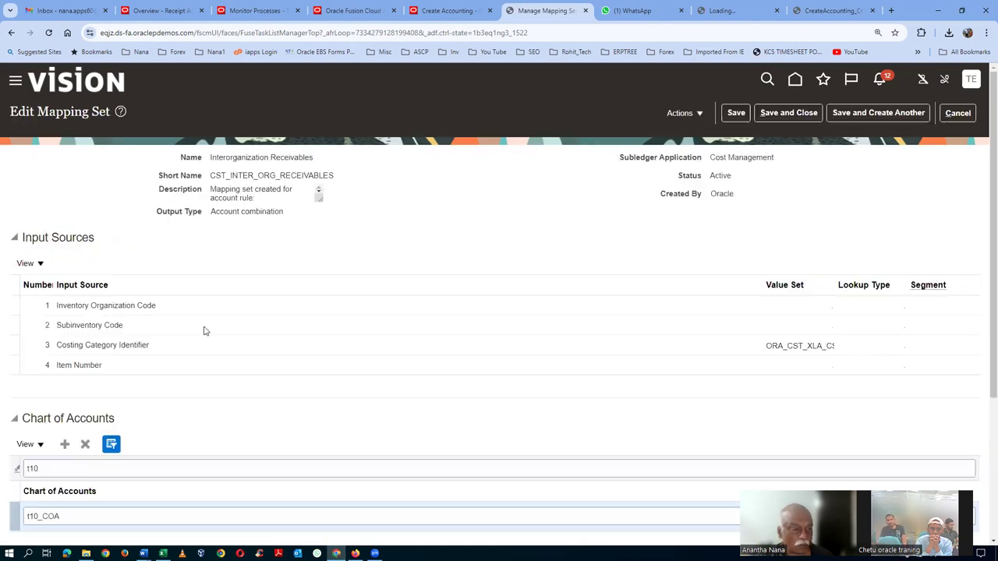
pyautogui.scroll(-2, 31, 427)
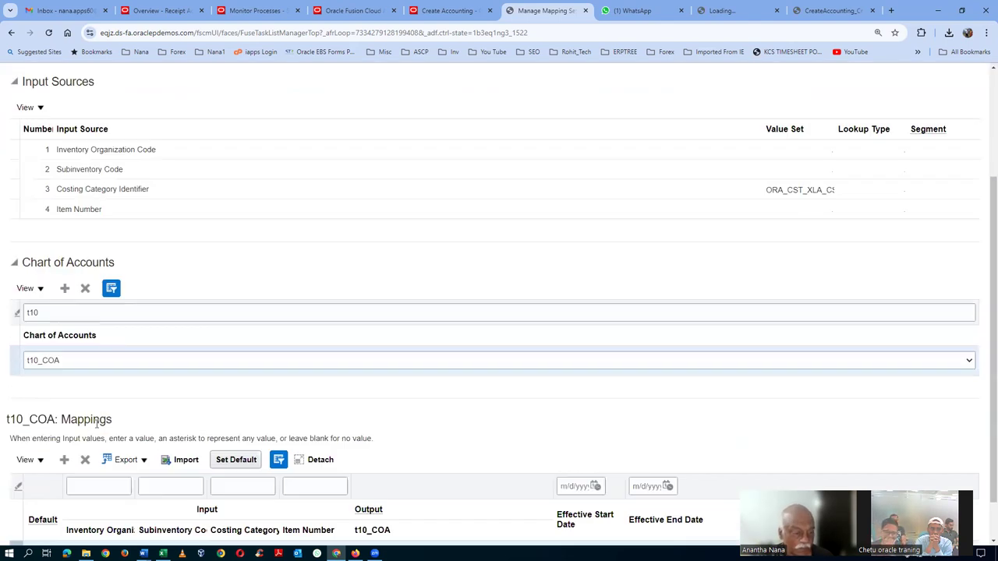
pyautogui.scroll(-1, 97, 423)
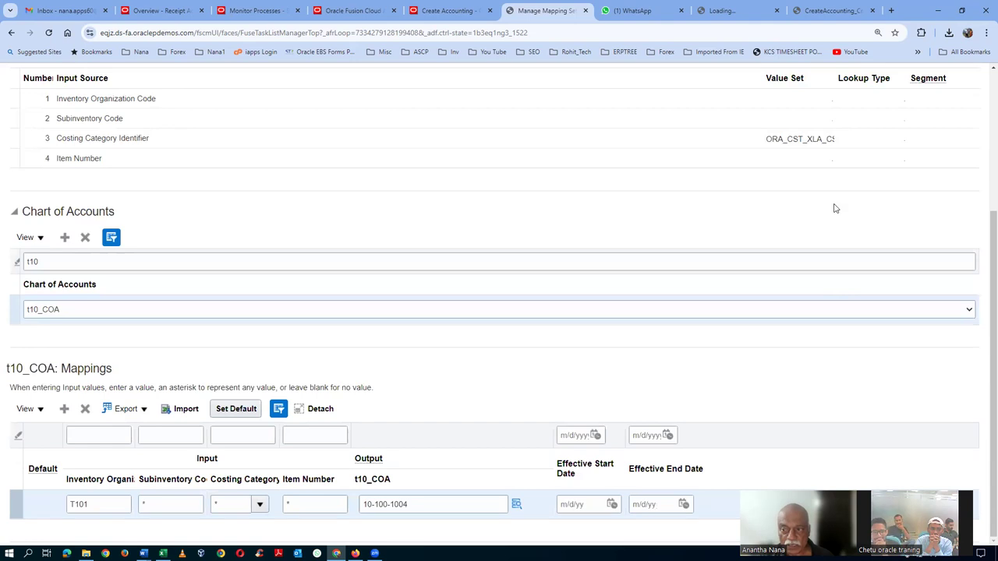
pyautogui.scroll(3, 834, 208)
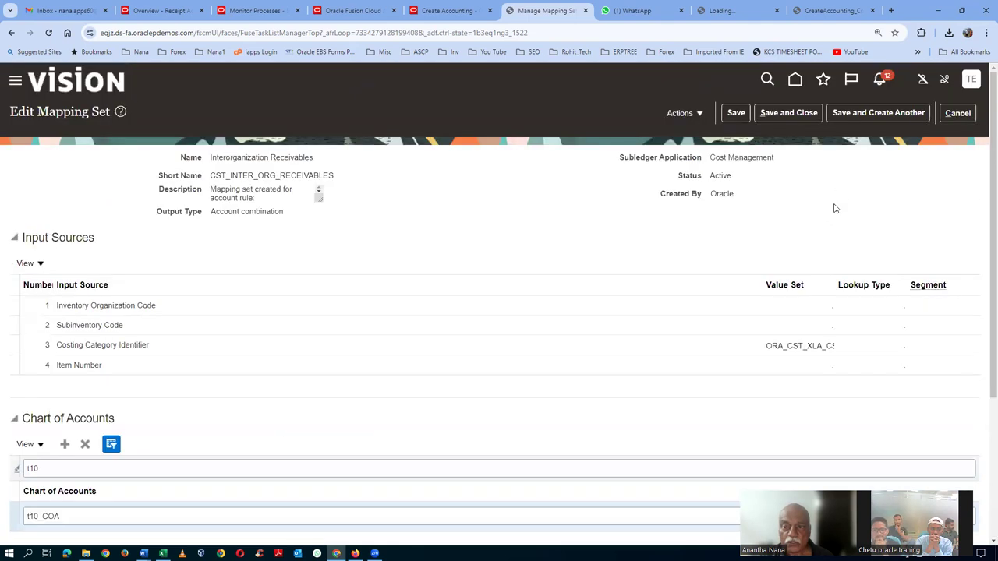
pyautogui.click(788, 112)
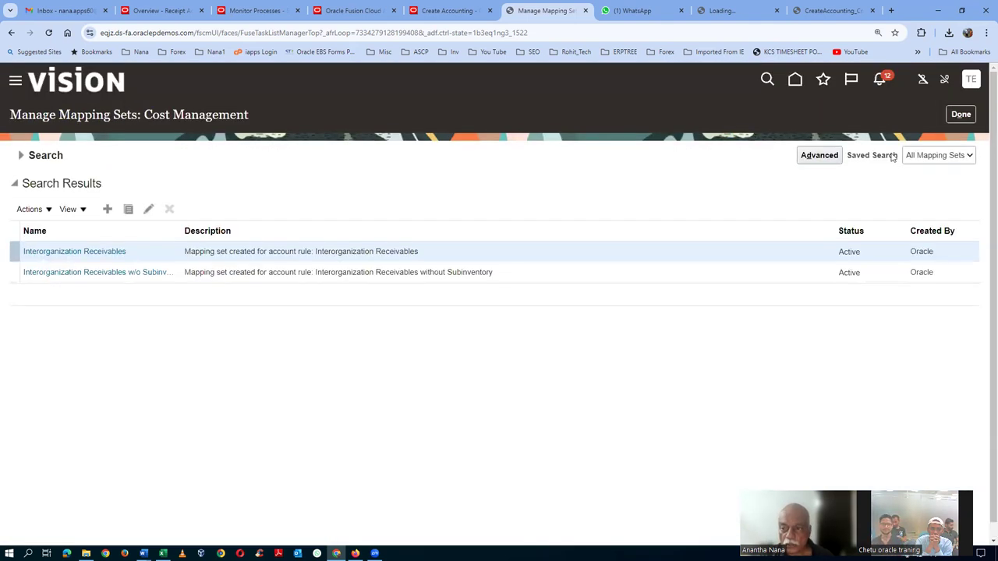
pyautogui.hotkey('alt', 'Tab')
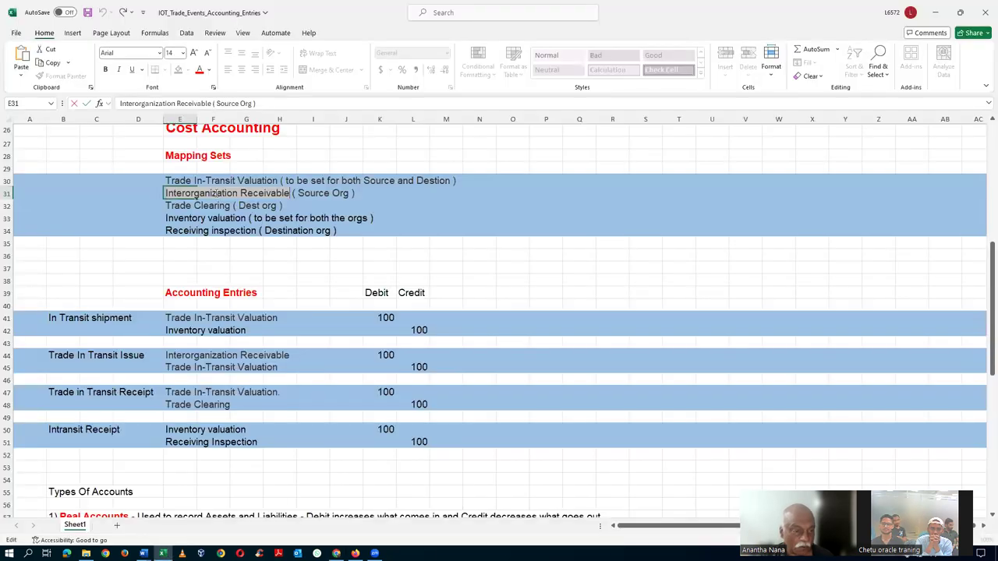
# Select 'Trade Clearing' in cell E32, return to Oracle and expand the mapping set search
pyautogui.click(169, 206)
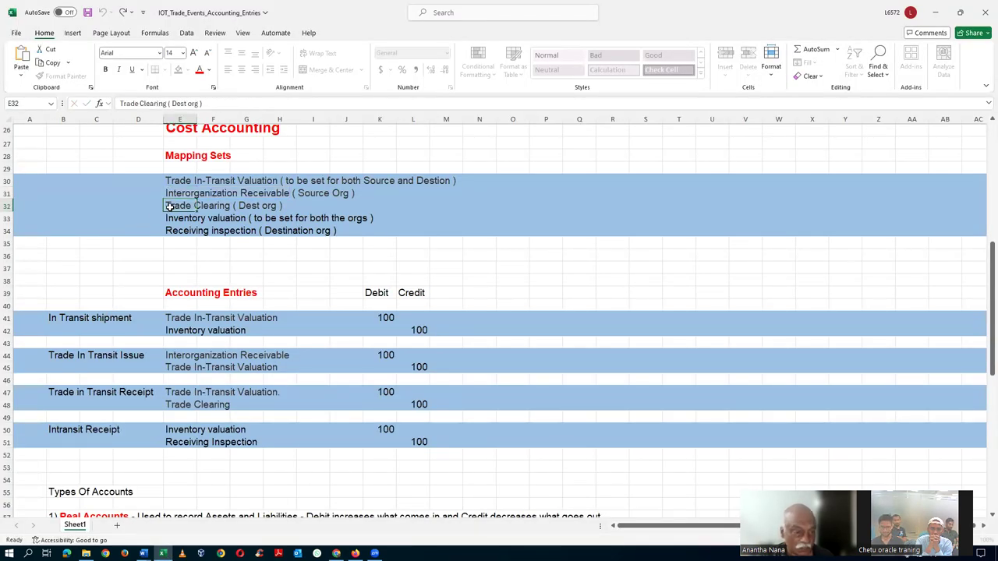
pyautogui.moveTo(166, 207); pyautogui.dragTo(231, 206)
pyautogui.hotkey('ctrl', 'c')
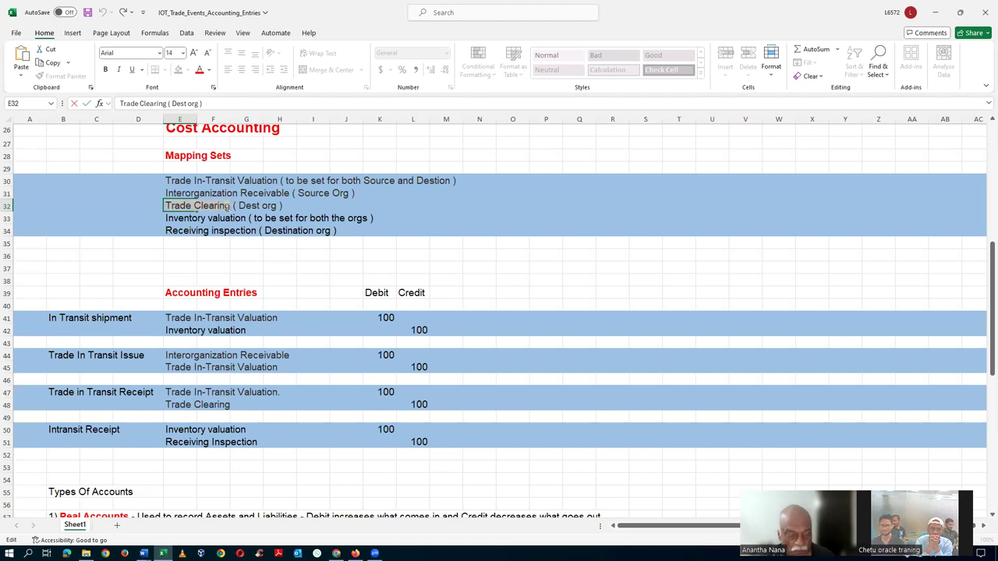
pyautogui.hotkey('alt', 'Tab')
pyautogui.click(19, 156)
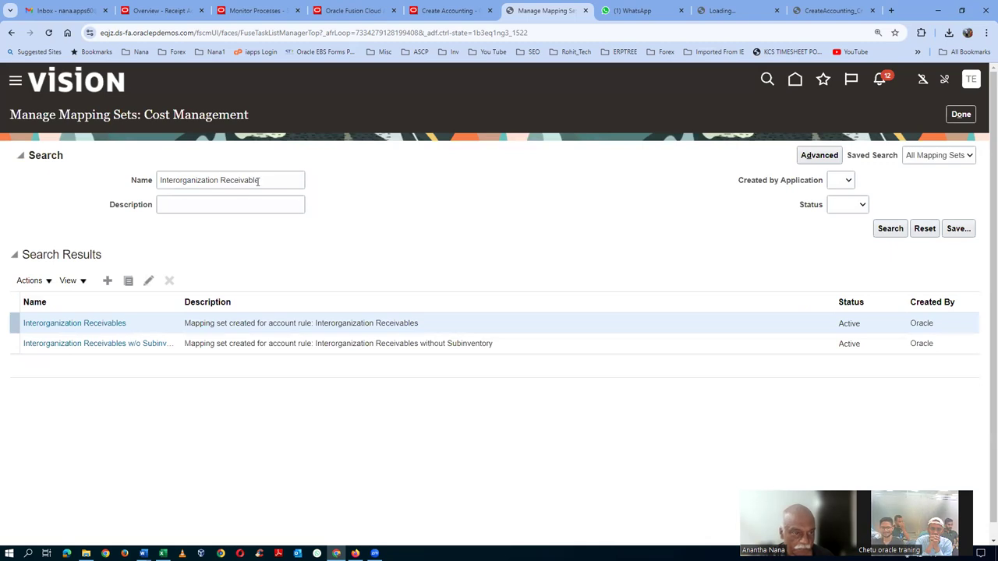
# Search for Trade Clearing, open it, and add the t10_COA chart of accounts
pyautogui.moveTo(263, 179); pyautogui.dragTo(1, 215)
pyautogui.hotkey('ctrl', 'v')
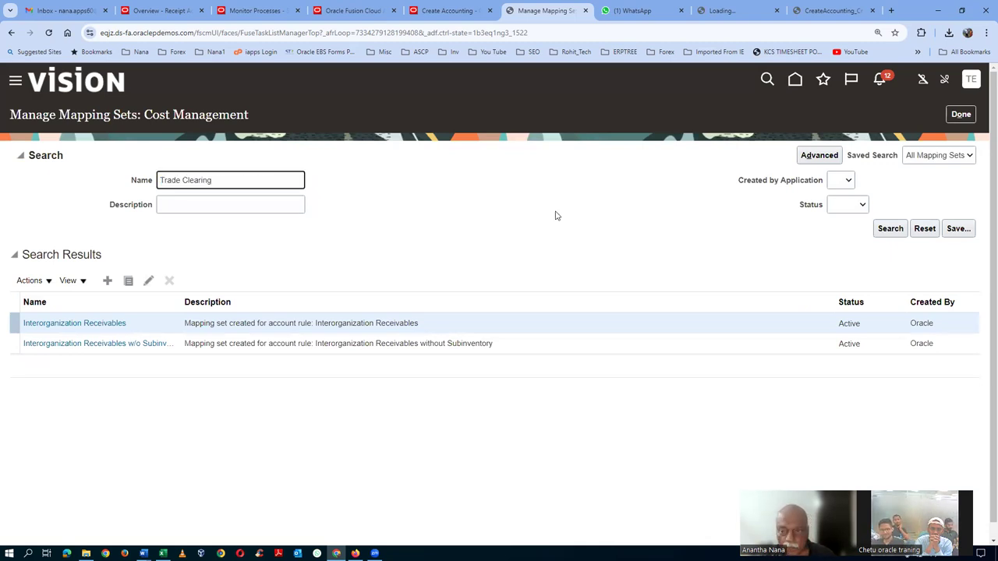
pyautogui.click(893, 231)
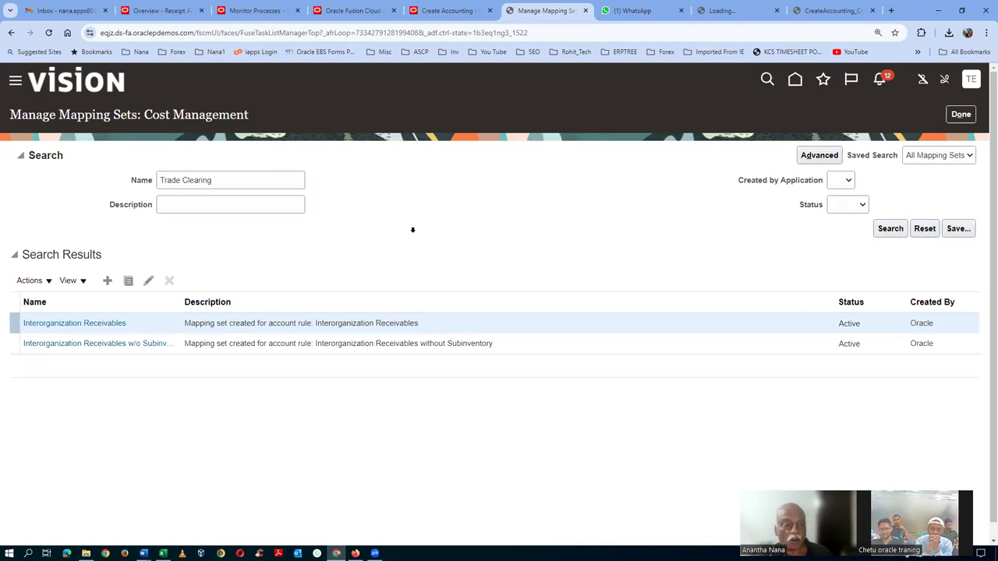
pyautogui.click(47, 251)
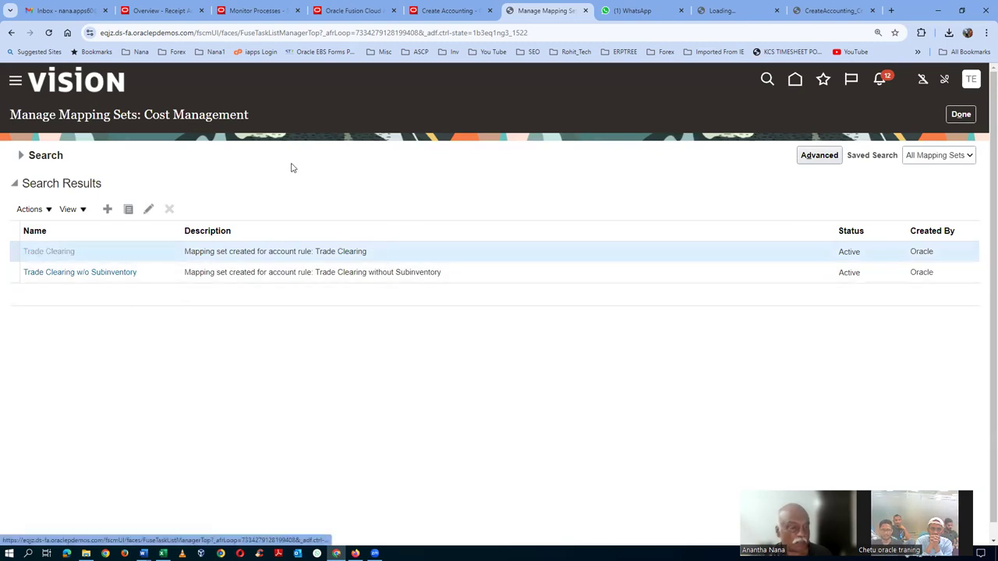
pyautogui.scroll(-2, 174, 346)
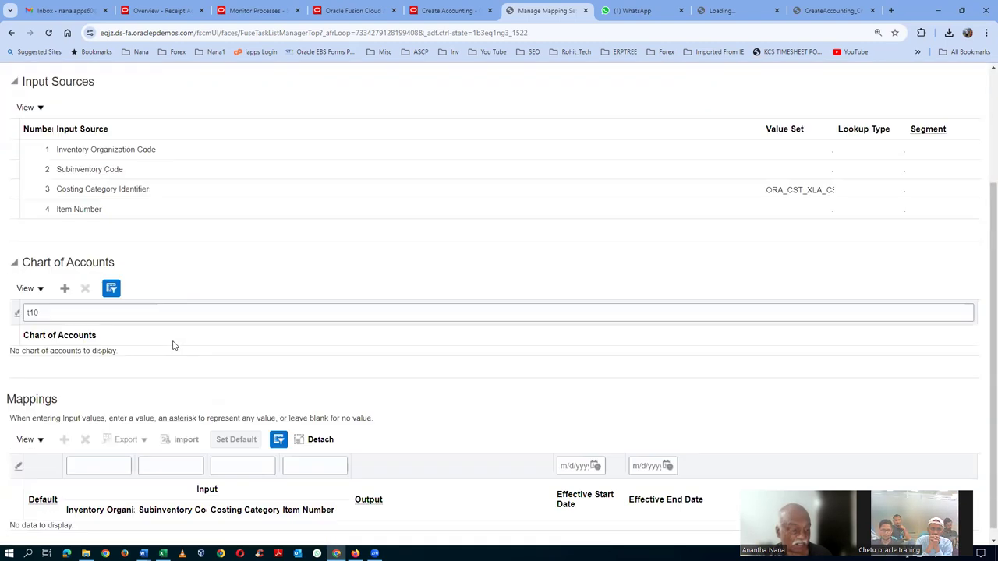
pyautogui.click(65, 289)
pyautogui.click(71, 359)
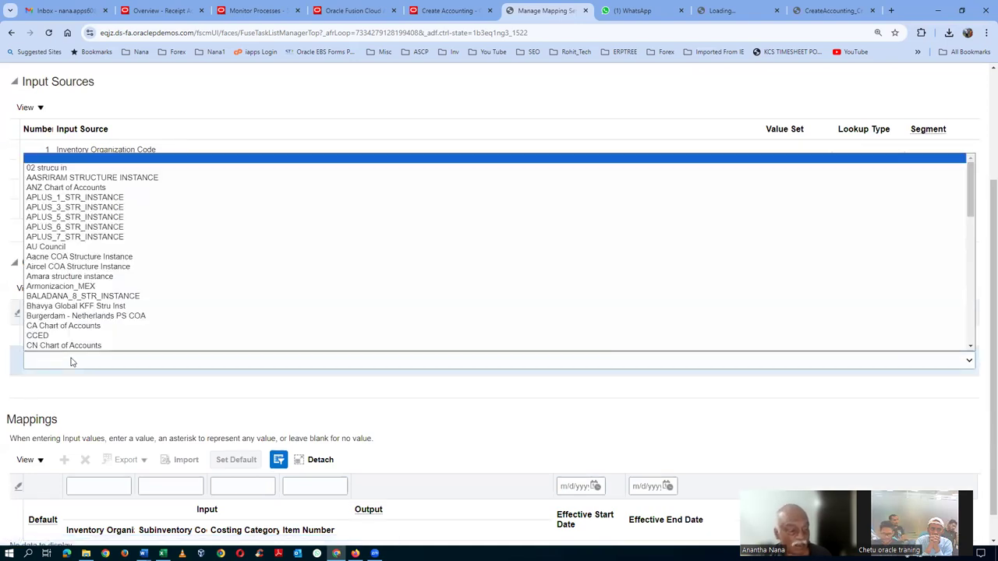
pyautogui.scroll(-10, 70, 343)
pyautogui.click(71, 355)
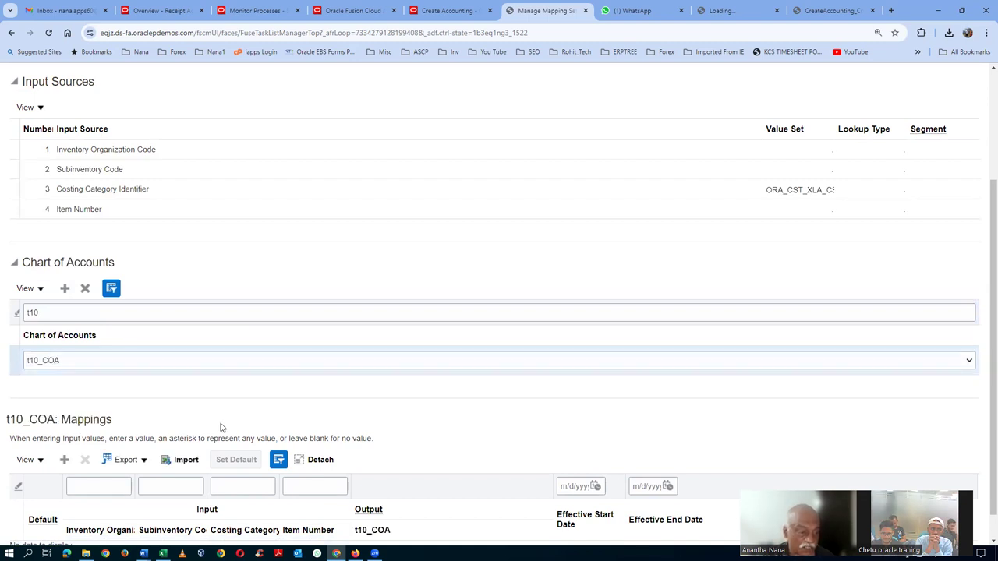
# Set the new mapping row's output account to 10-100-1004
pyautogui.scroll(-1, 249, 420)
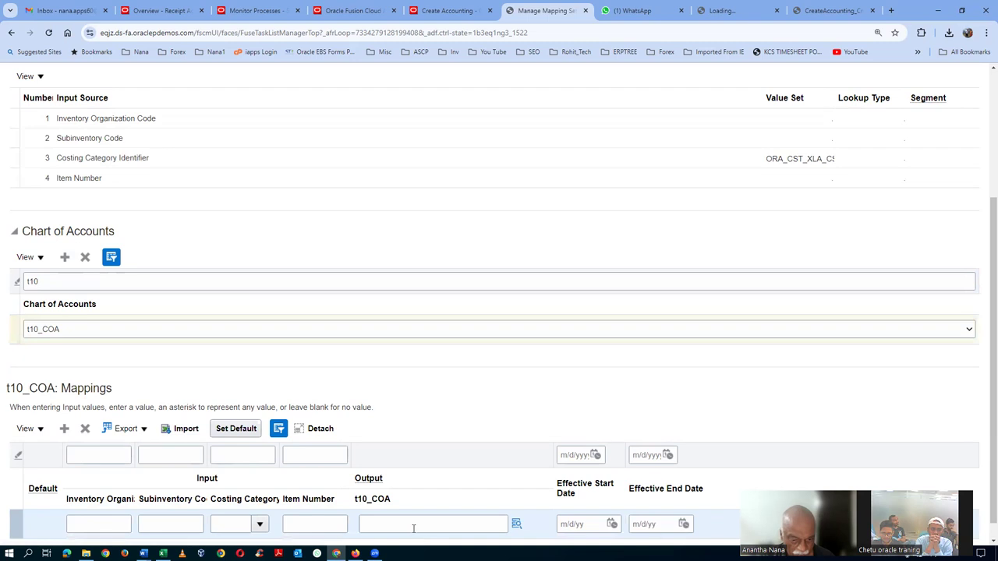
pyautogui.click(413, 528)
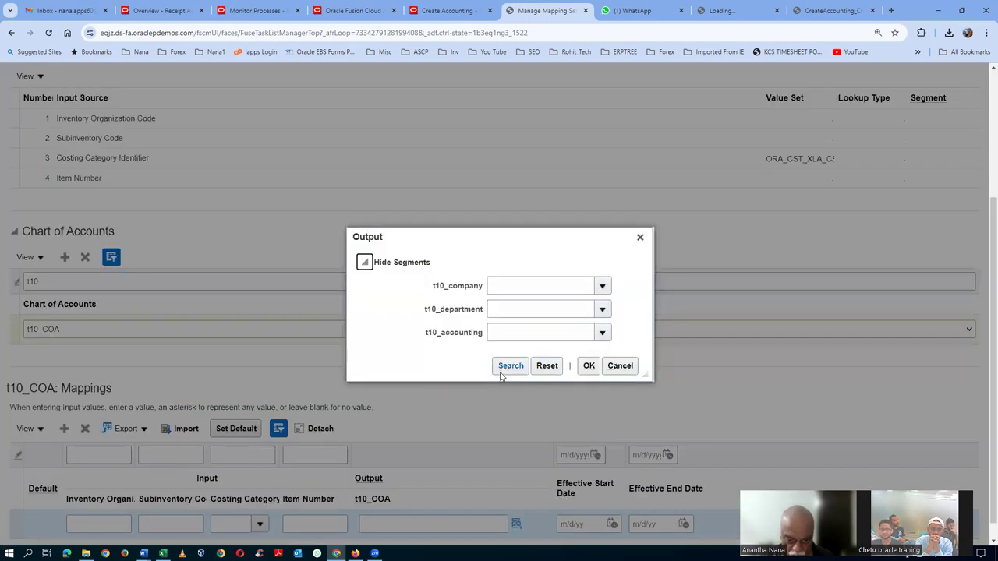
pyautogui.click(505, 378)
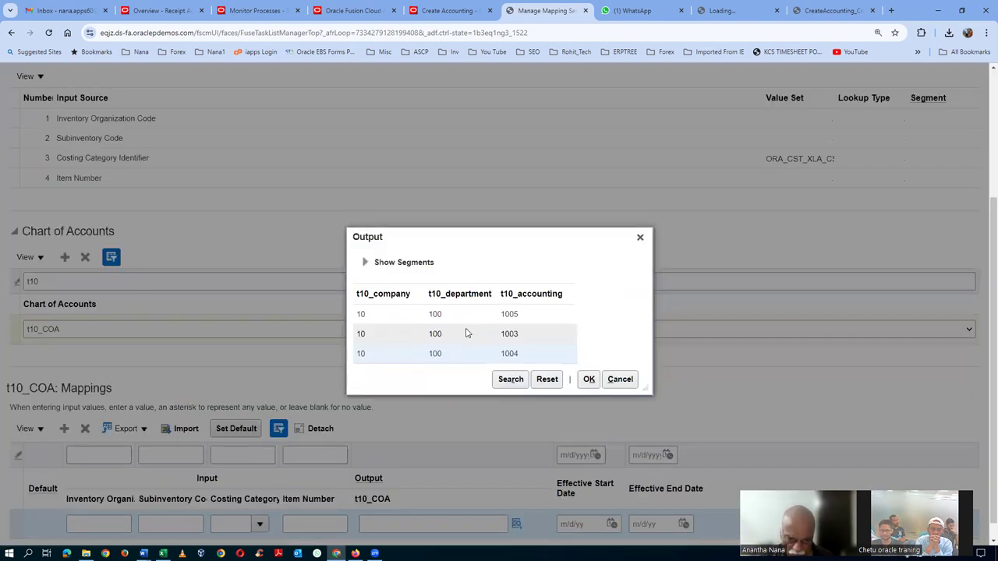
pyautogui.click(588, 372)
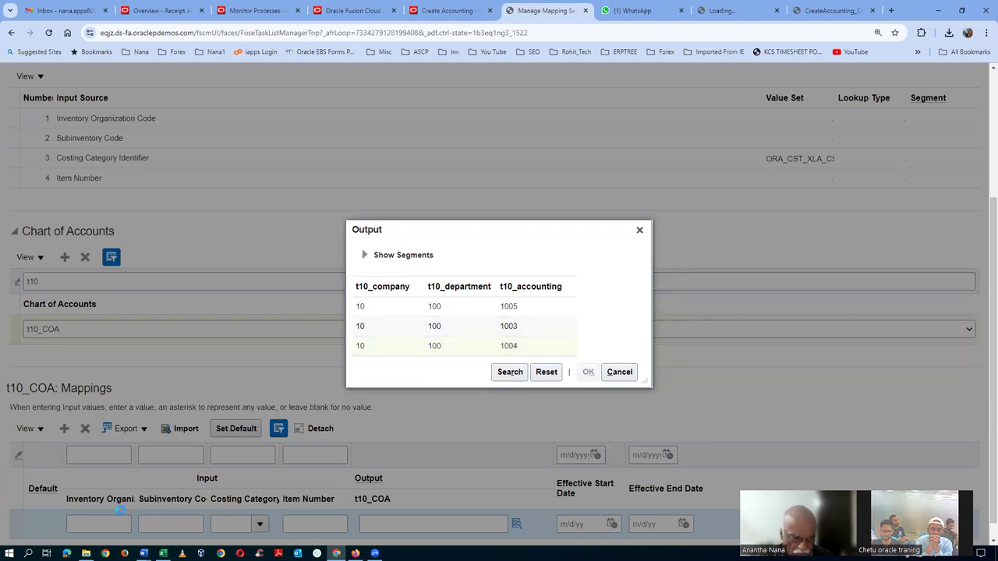
pyautogui.scroll(3, 87, 527)
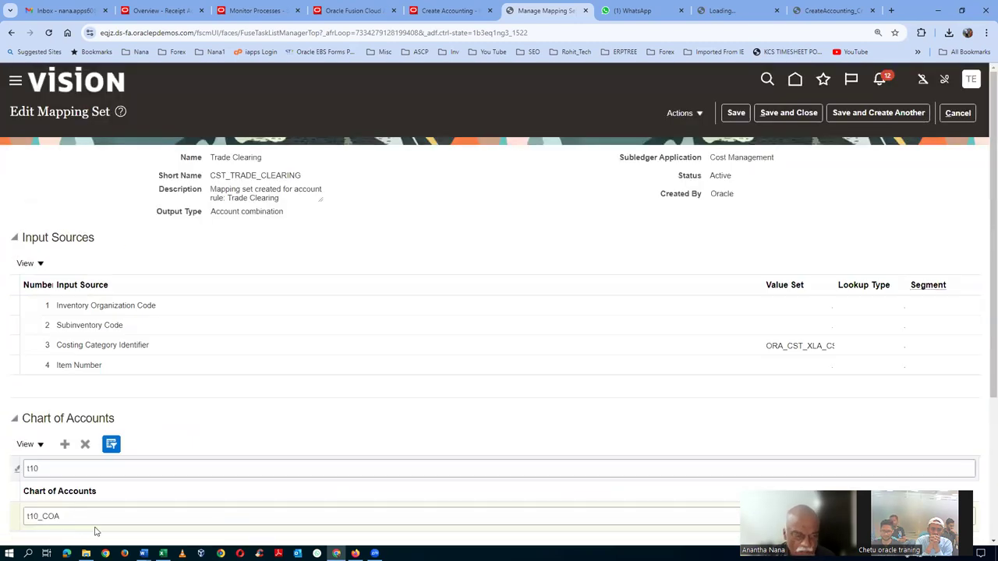
pyautogui.hotkey('alt', 'Tab')
pyautogui.hotkey('alt', 'Tab')
pyautogui.scroll(-2, 69, 493)
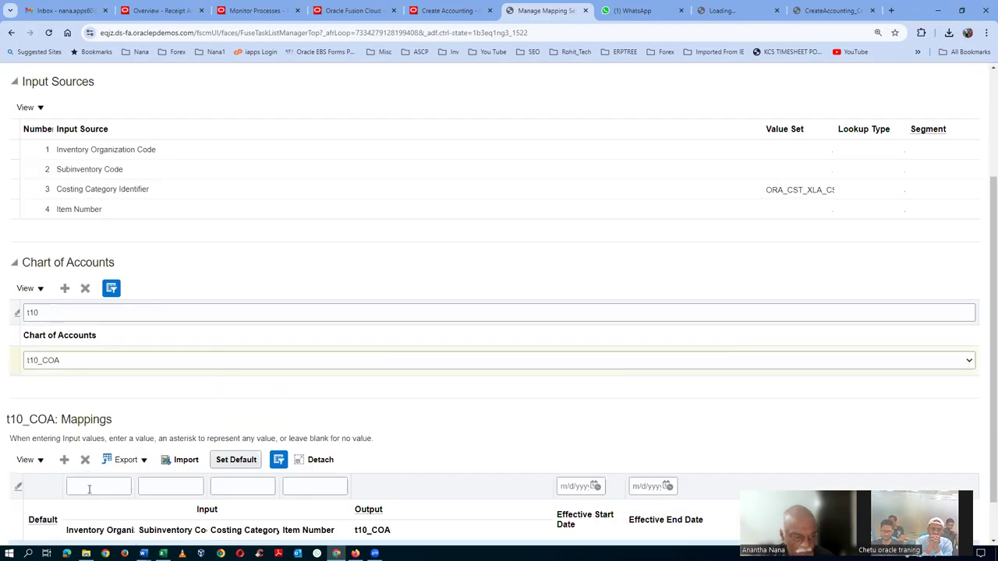
pyautogui.scroll(-1, 89, 489)
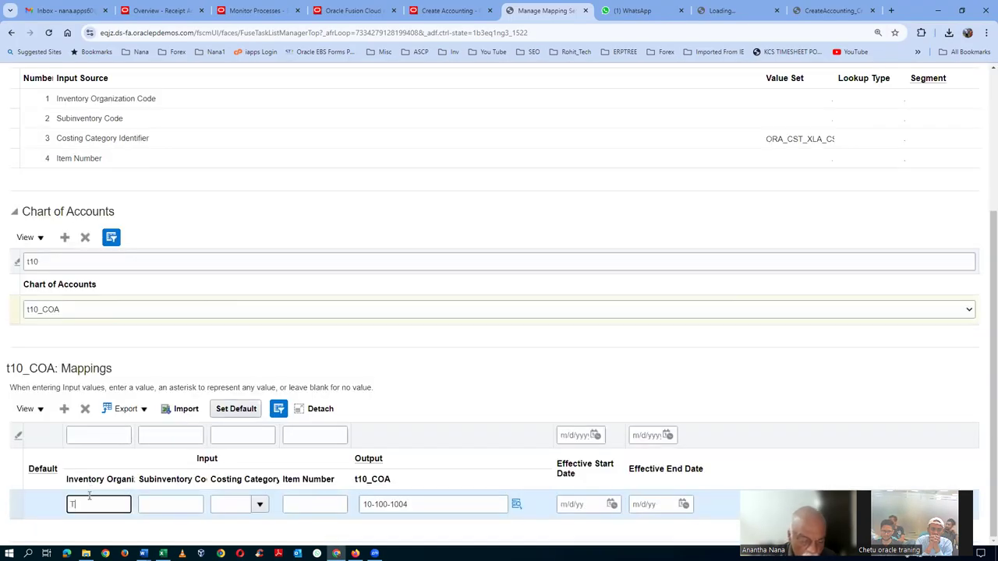
# Map organization T102 with wildcard subinventory, costing category and item number
pyautogui.press('Tab')
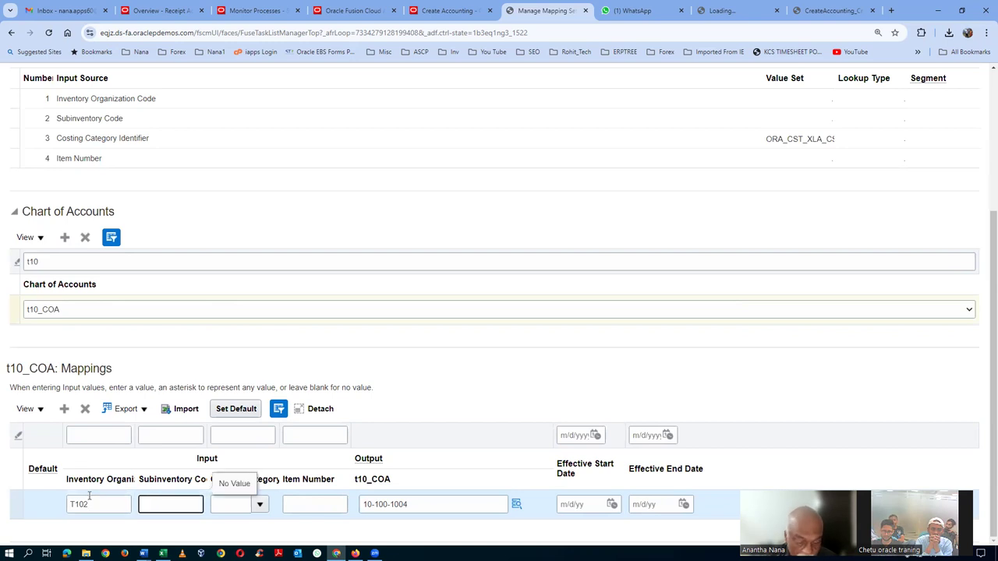
pyautogui.write('*')
pyautogui.press('Tab')
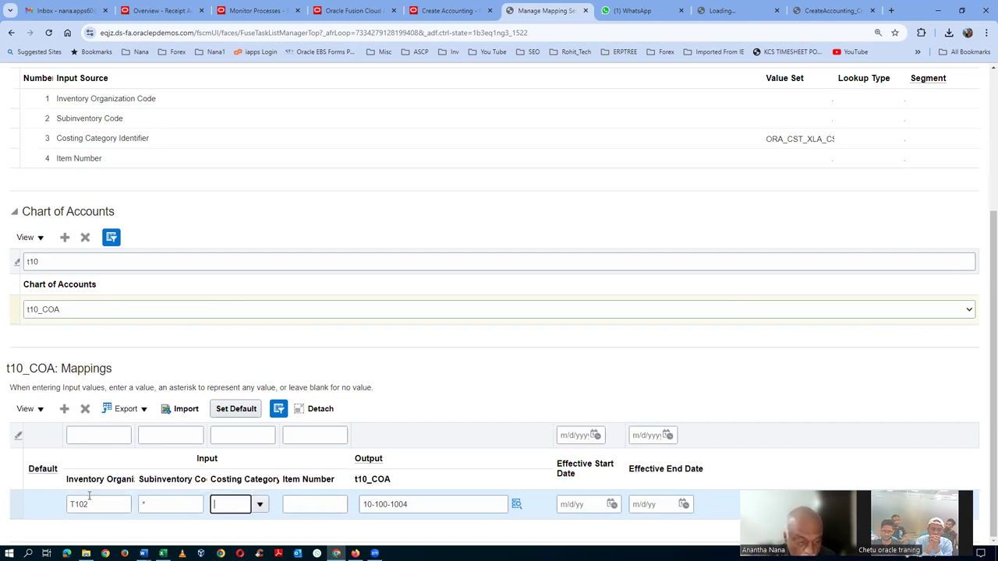
pyautogui.click(260, 504)
pyautogui.click(237, 294)
pyautogui.click(317, 505)
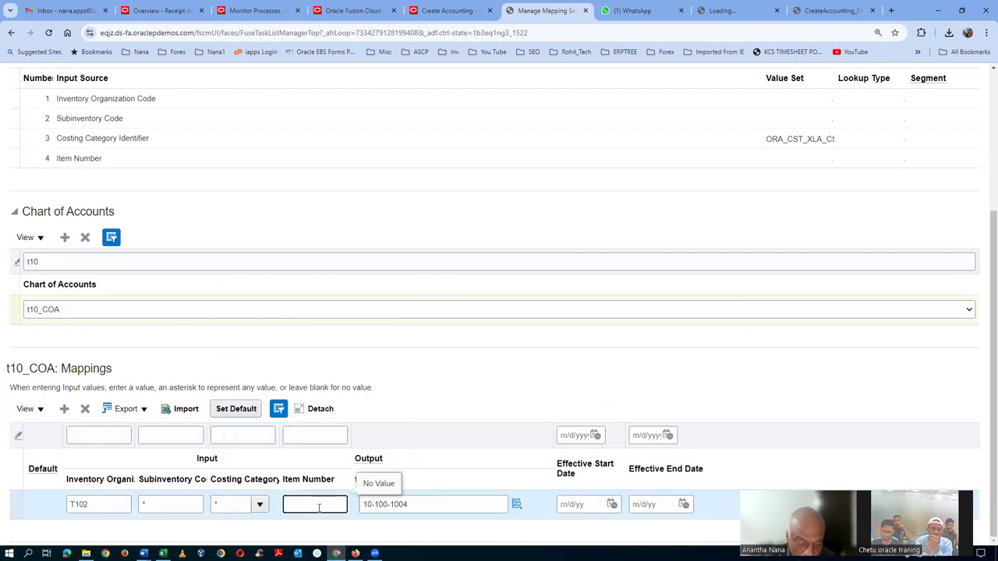
pyautogui.write('*')
# Save the Trade Clearing mapping set, check the saved mapping, and return to the Excel notes
pyautogui.scroll(5, 912, 257)
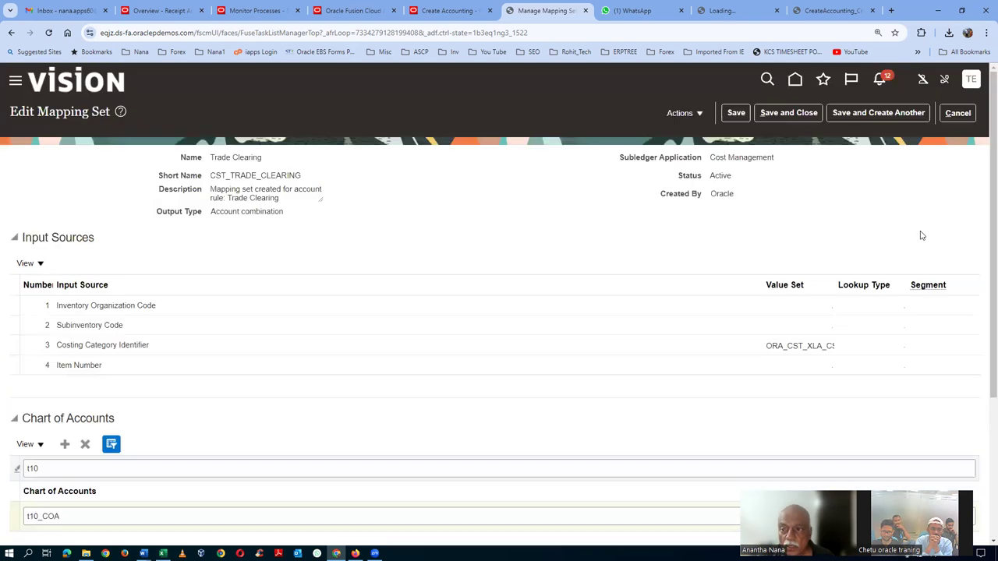
pyautogui.click(788, 113)
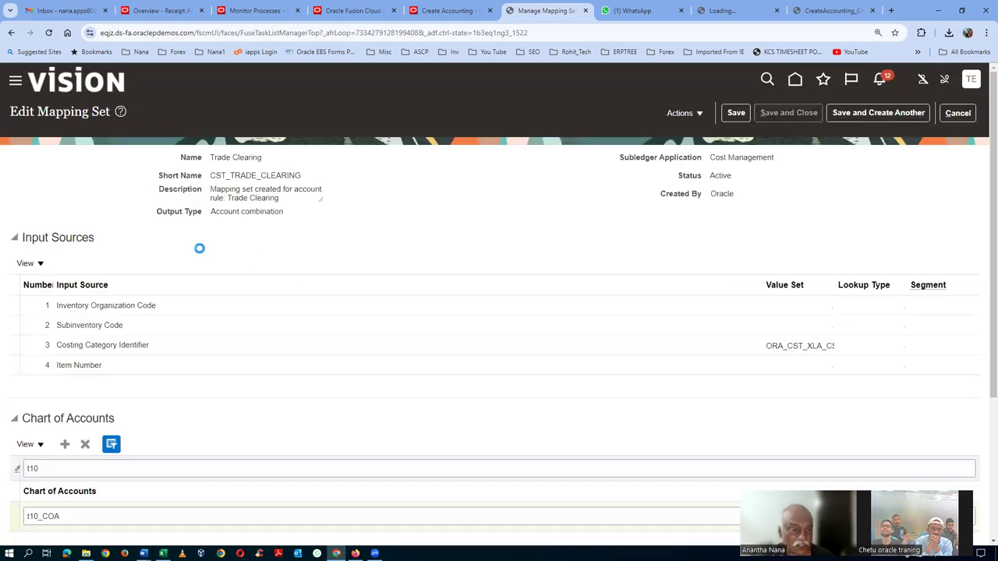
pyautogui.click(49, 251)
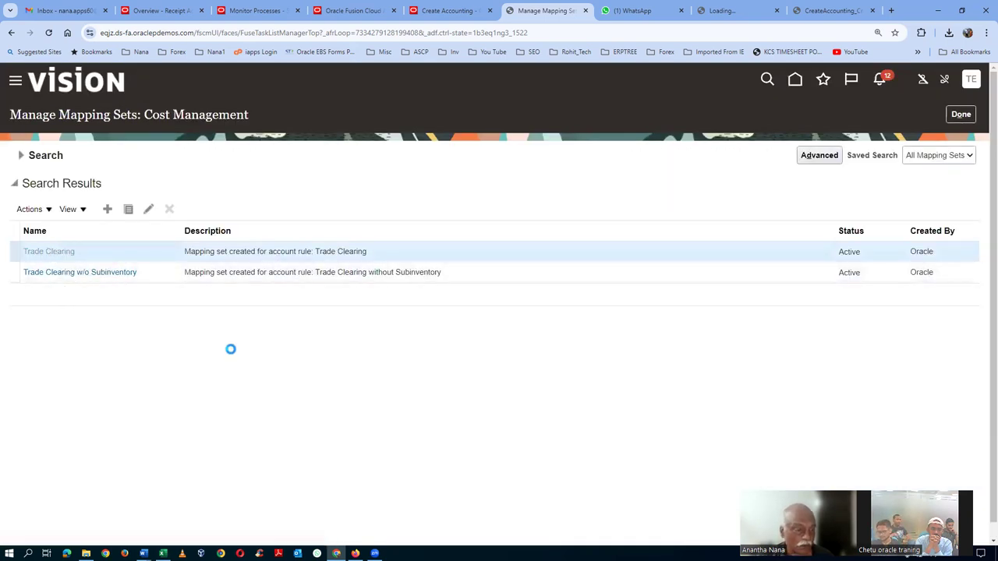
pyautogui.scroll(-5, 230, 351)
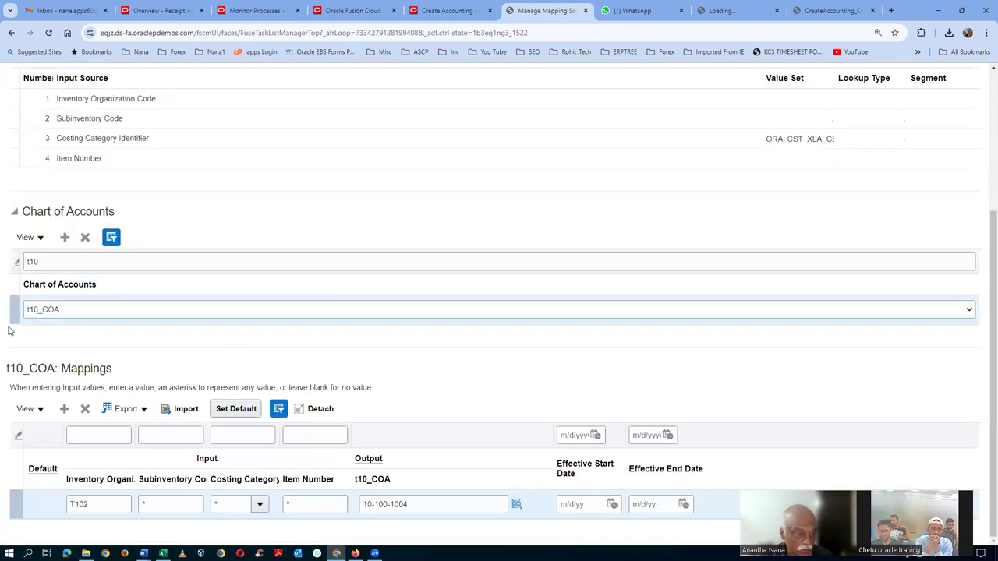
pyautogui.scroll(3, 869, 219)
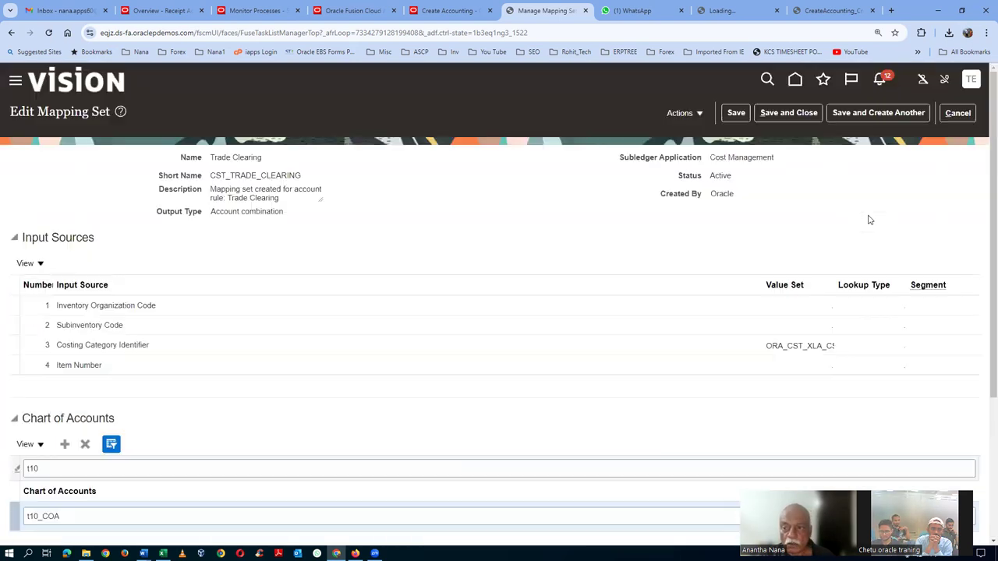
pyautogui.click(956, 114)
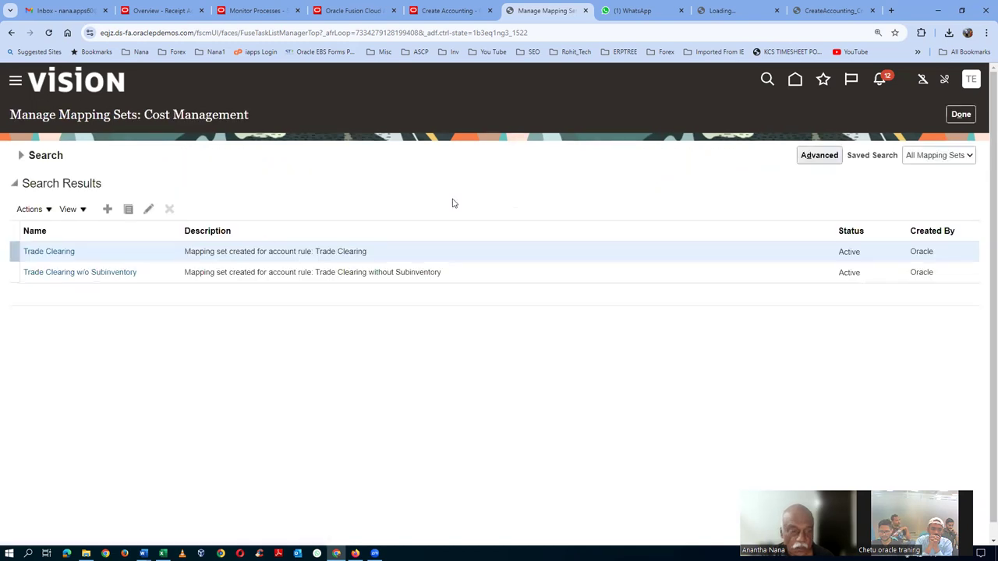
pyautogui.hotkey('alt', 'Tab')
pyautogui.click(174, 219)
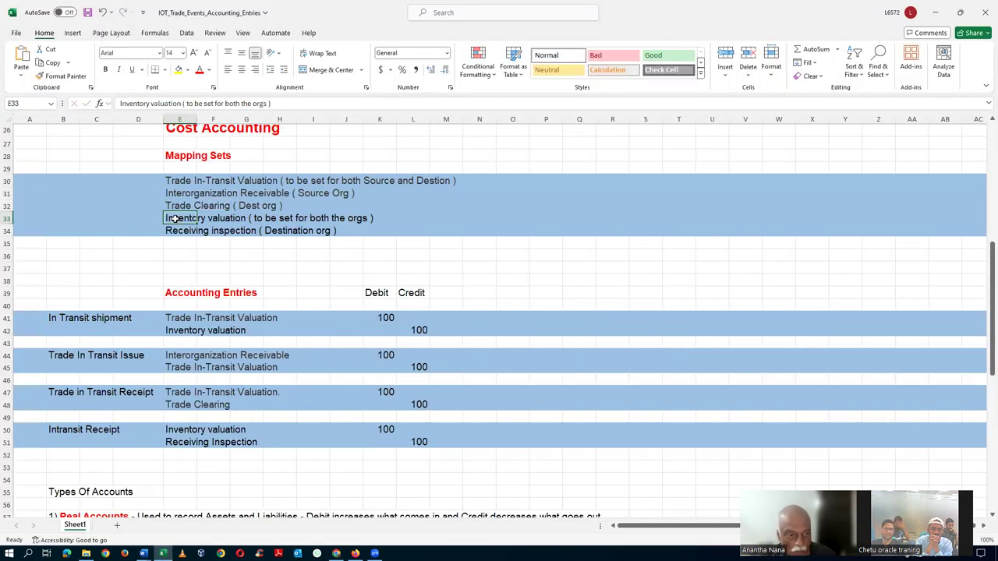
# Copy the Inventory valuation name from cell E33, search it in Oracle, and open that mapping set
pyautogui.hotkey('ctrl', 'c')
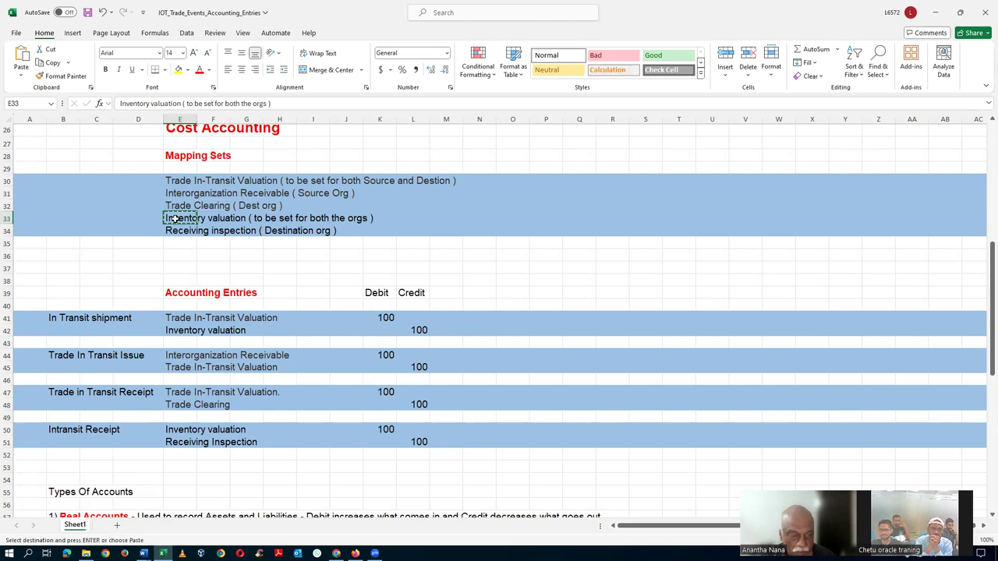
pyautogui.hotkey('alt', 'Tab')
pyautogui.click(31, 156)
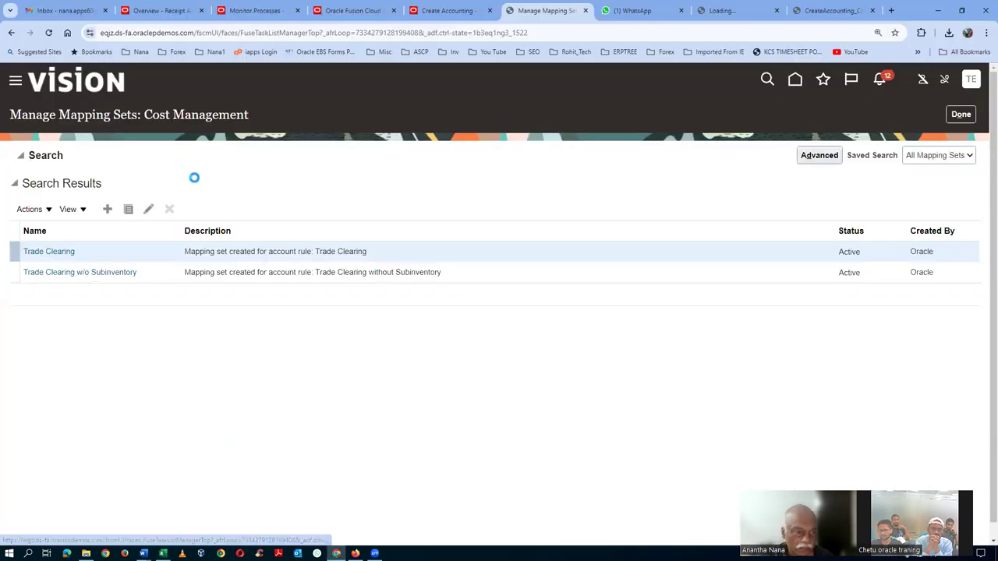
pyautogui.hotkey('ctrl', 'a')
pyautogui.hotkey('ctrl', 'v')
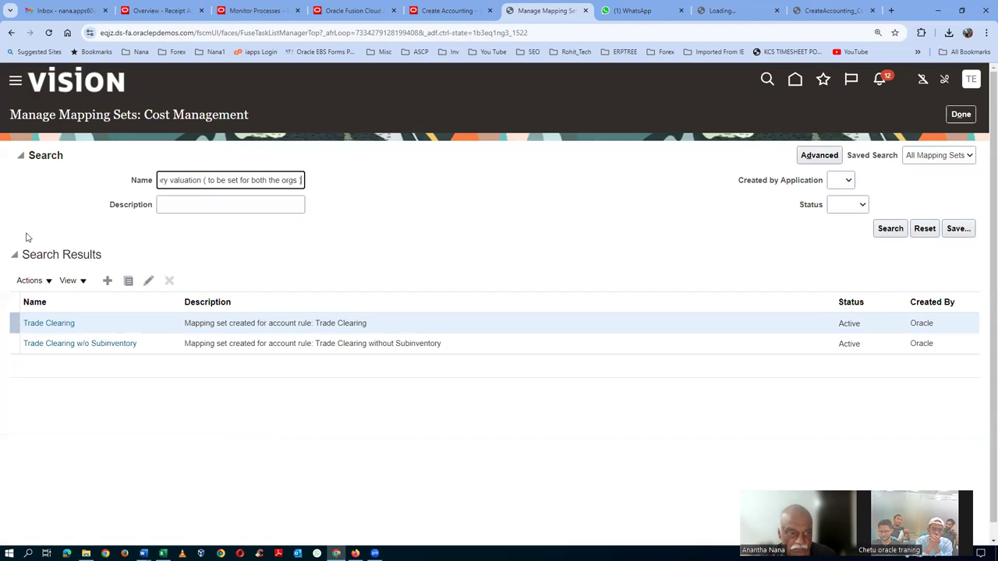
pyautogui.press('BackSpace')
pyautogui.press('BackSpace')
pyautogui.press('BackSpace')
pyautogui.press('BackSpace')
pyautogui.press('BackSpace')
pyautogui.press('BackSpace')
pyautogui.press('BackSpace')
pyautogui.press('BackSpace')
pyautogui.press('BackSpace')
pyautogui.press('BackSpace')
pyautogui.press('BackSpace')
pyautogui.press('BackSpace')
pyautogui.press('BackSpace')
pyautogui.press('BackSpace')
pyautogui.press('BackSpace')
pyautogui.press('BackSpace')
pyautogui.press('BackSpace')
pyautogui.press('BackSpace')
pyautogui.press('BackSpace')
pyautogui.press('BackSpace')
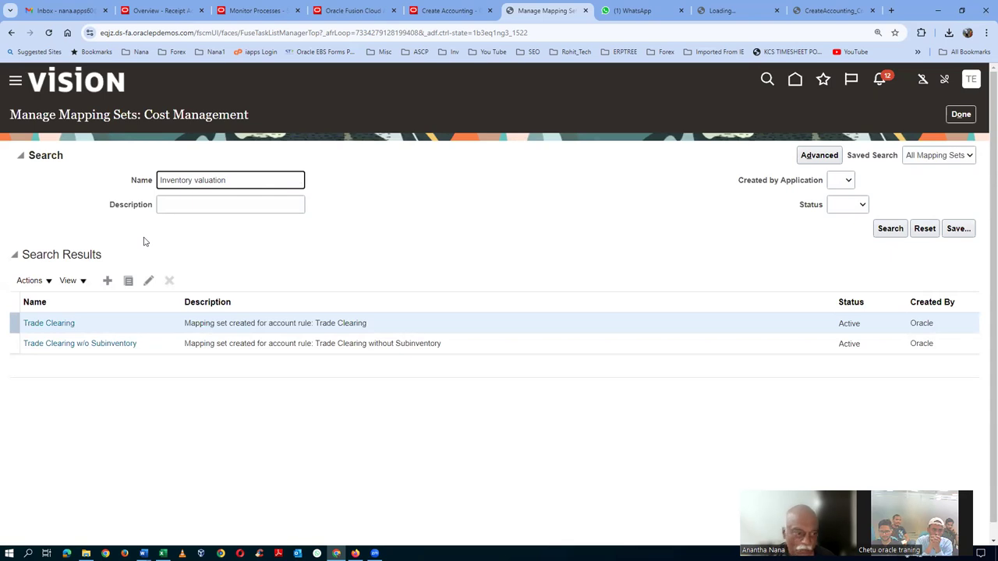
pyautogui.press('Return')
pyautogui.click(69, 252)
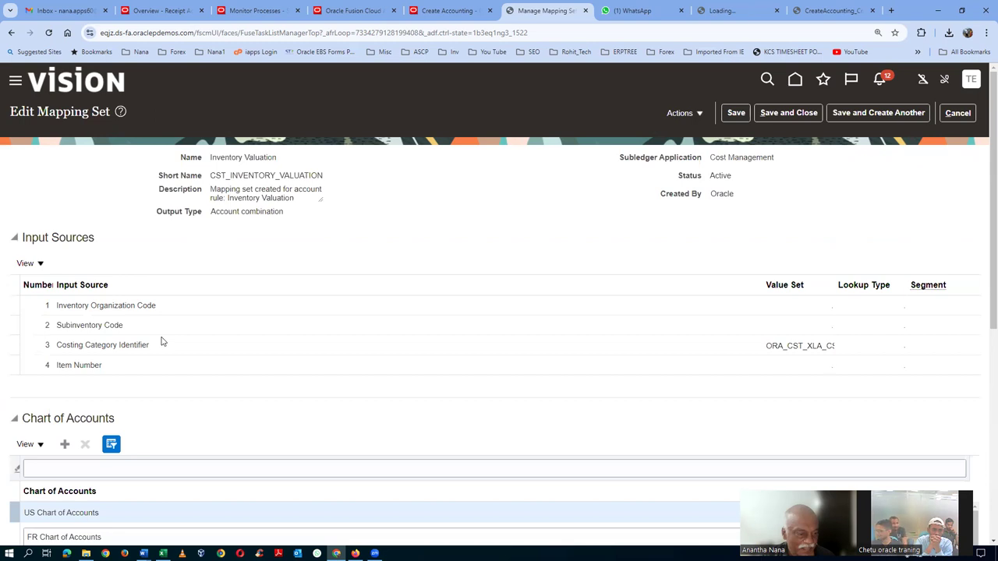
# Filter the charts of accounts to t10_COA and add a new mapping row beside T101
pyautogui.scroll(-2, 162, 342)
pyautogui.click(93, 313)
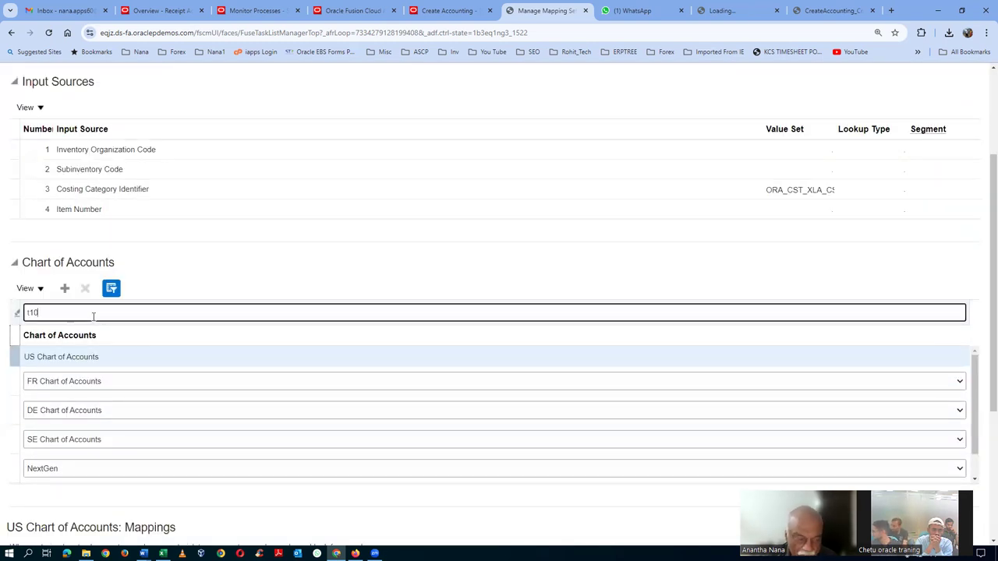
pyautogui.press('Return')
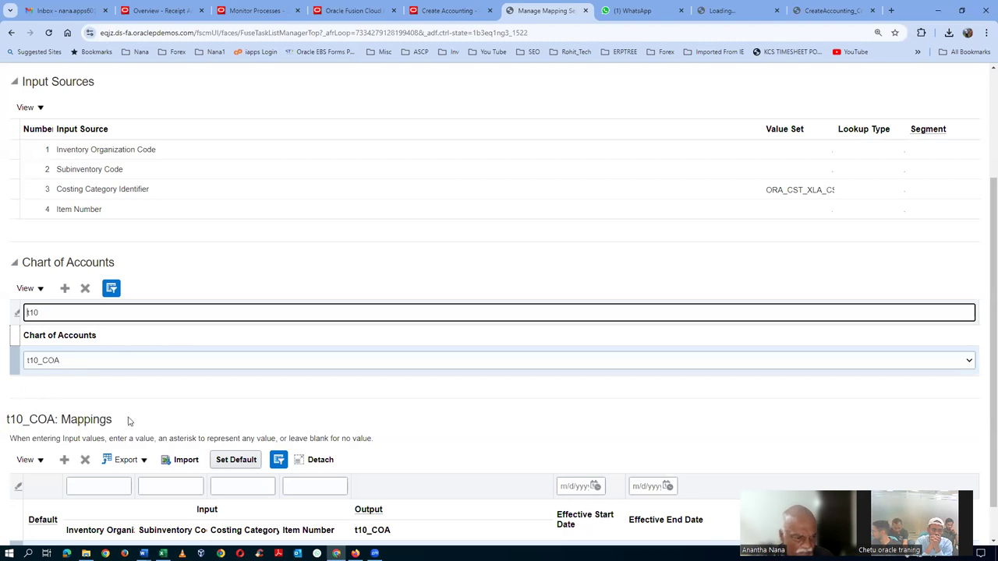
pyautogui.scroll(-1, 128, 421)
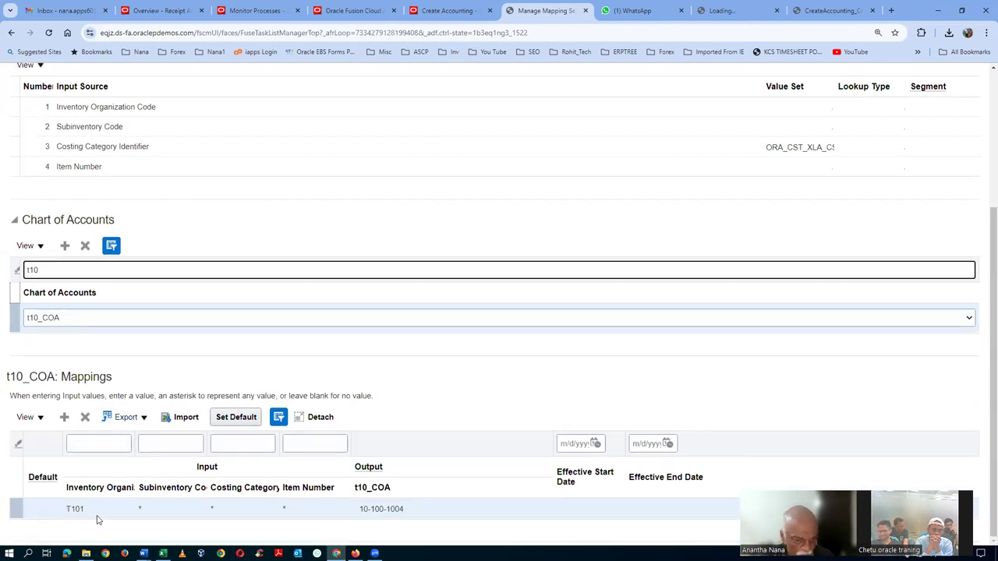
pyautogui.click(20, 509)
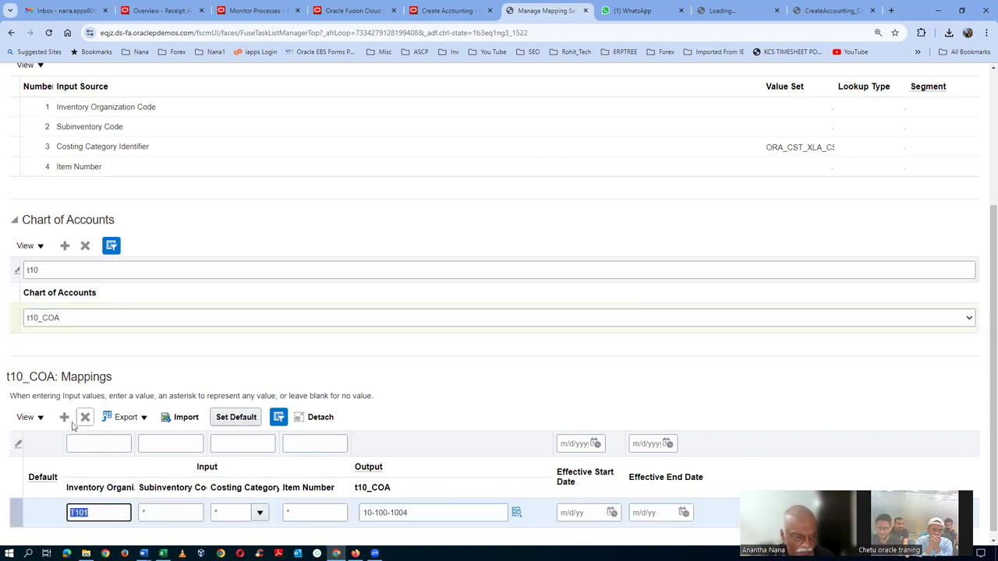
pyautogui.click(89, 431)
pyautogui.click(388, 529)
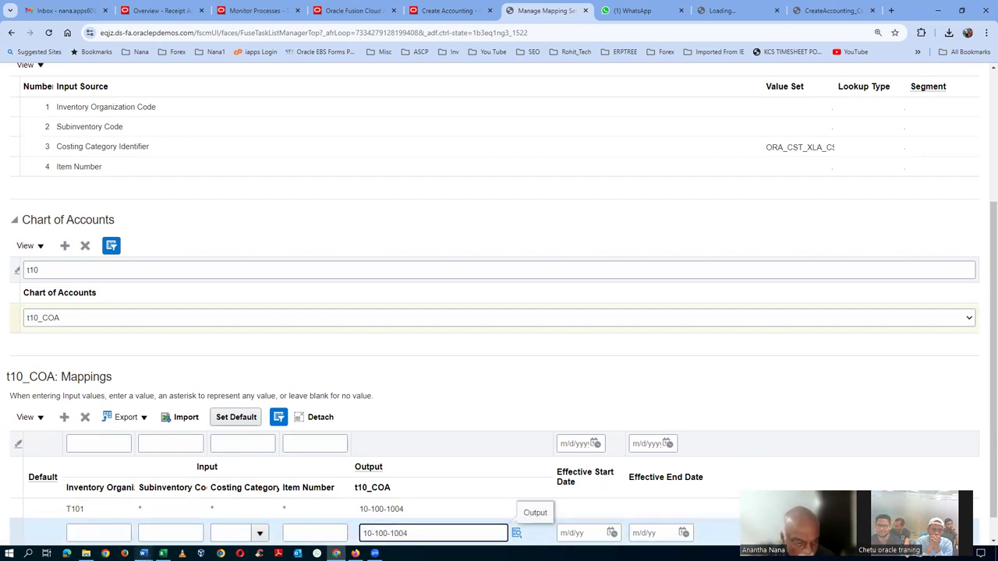
# Fill the new row with organization T102 and wildcard subinventory, costing category and item
pyautogui.click(91, 532)
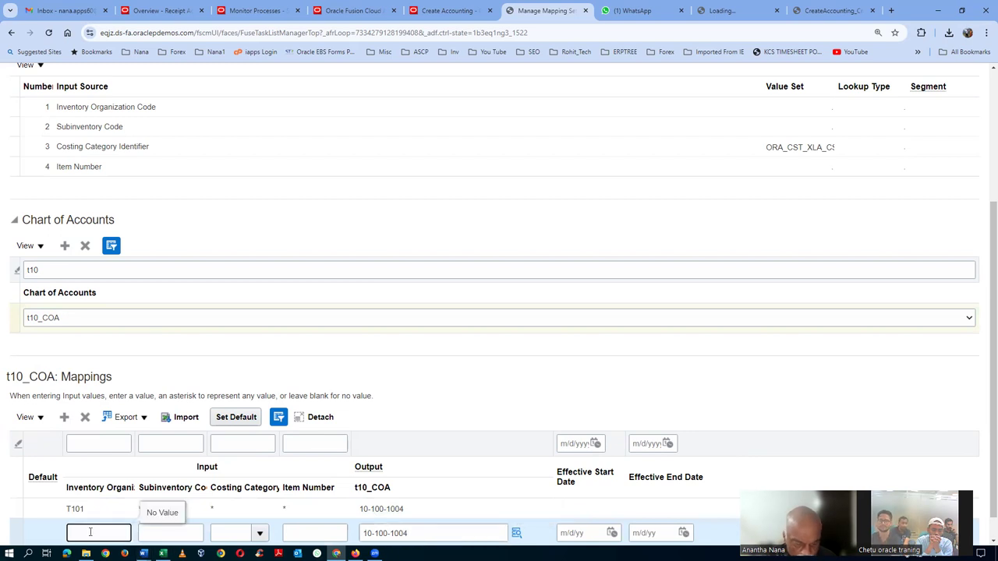
pyautogui.write('T102')
pyautogui.press('Tab')
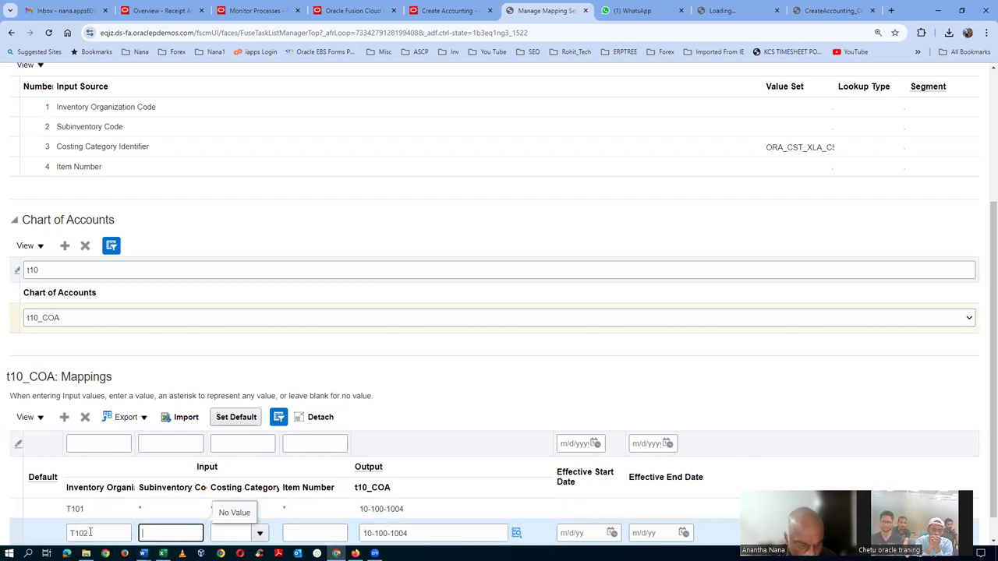
pyautogui.write('*')
pyautogui.press('Tab')
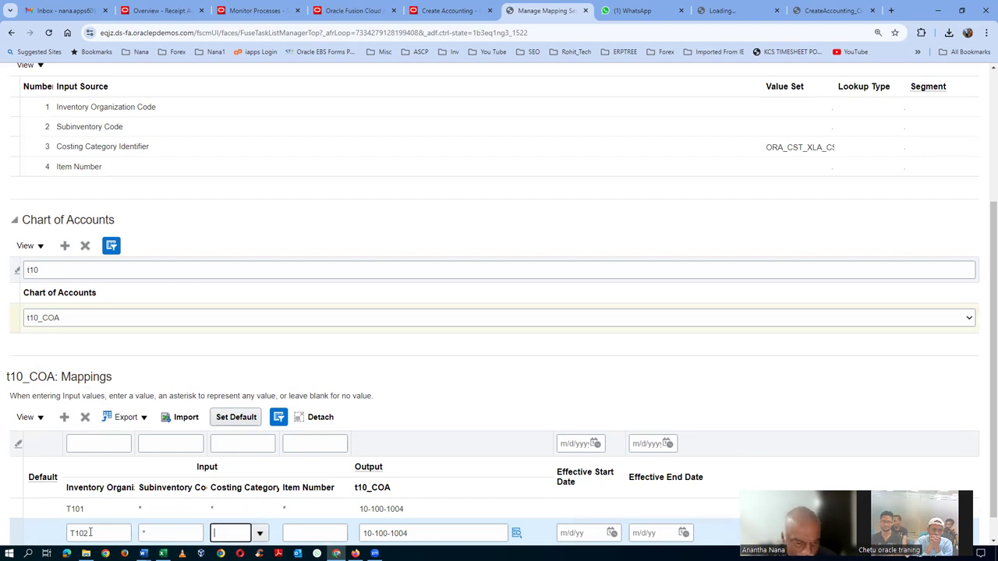
pyautogui.click(260, 533)
pyautogui.click(257, 326)
pyautogui.click(315, 533)
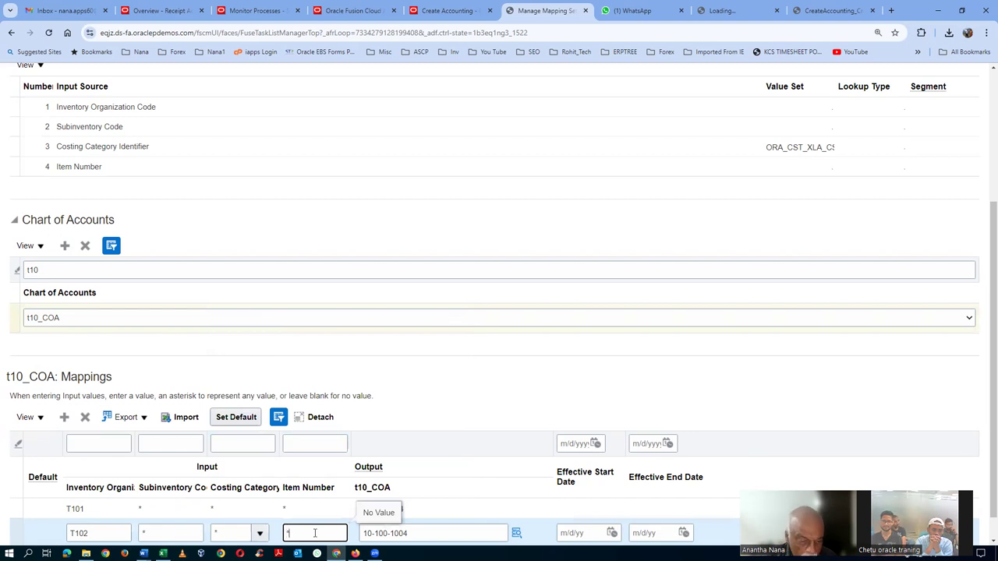
pyautogui.write('*')
pyautogui.click(420, 217)
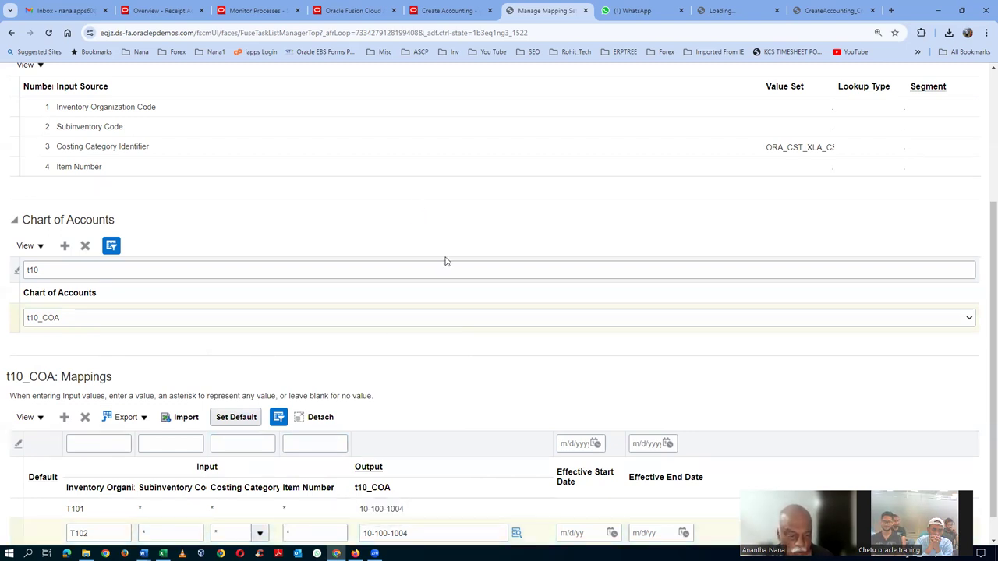
# Save Inventory Valuation, reopen it to verify the T101 and T102 mappings, then return to Excel
pyautogui.scroll(-1, 445, 261)
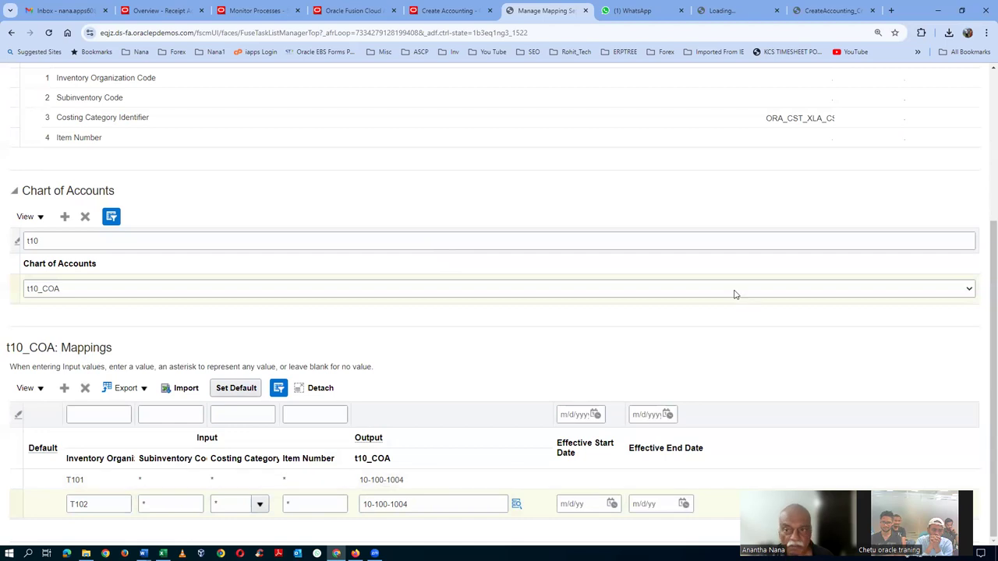
pyautogui.scroll(3, 735, 289)
pyautogui.click(775, 123)
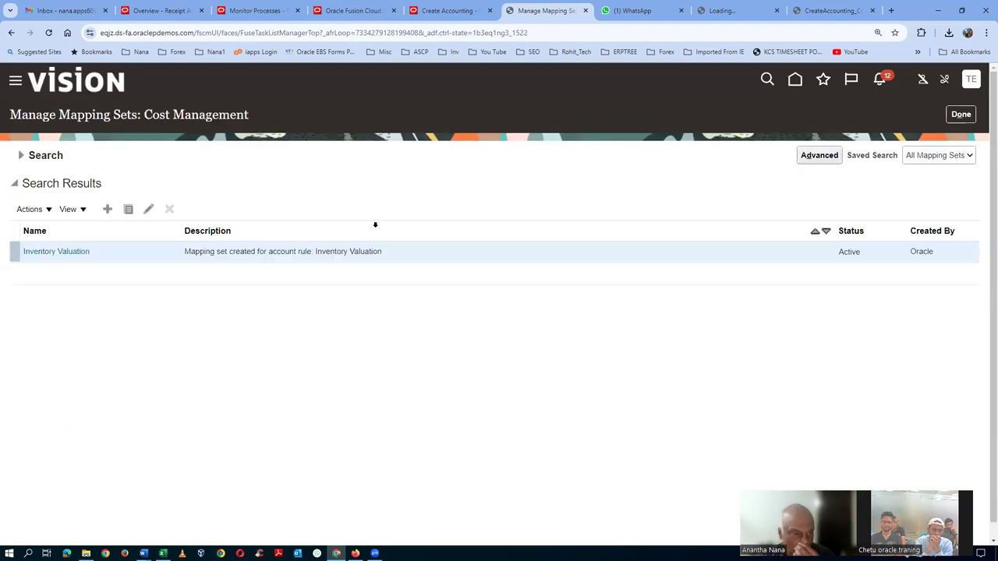
pyautogui.click(55, 255)
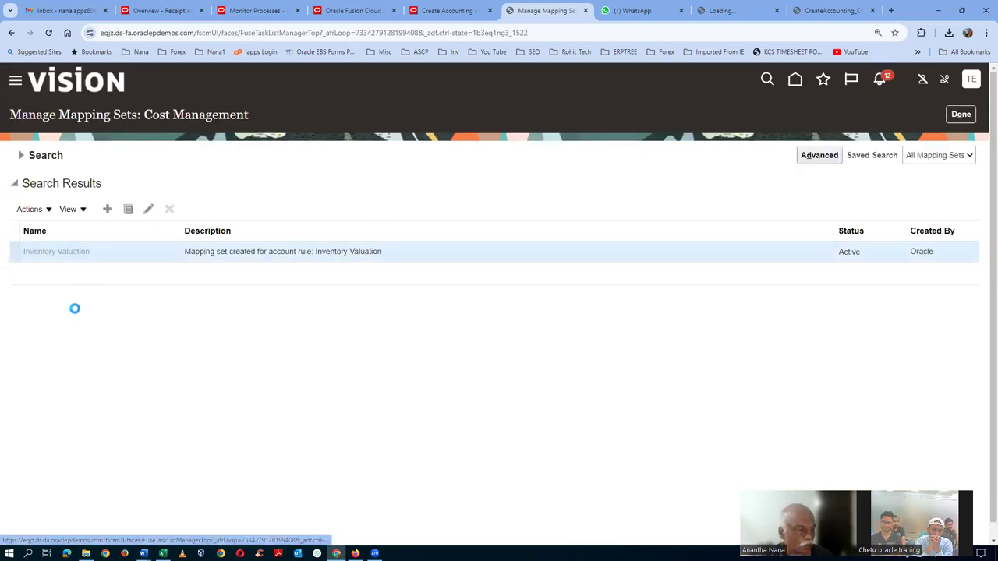
pyautogui.scroll(-2, 91, 306)
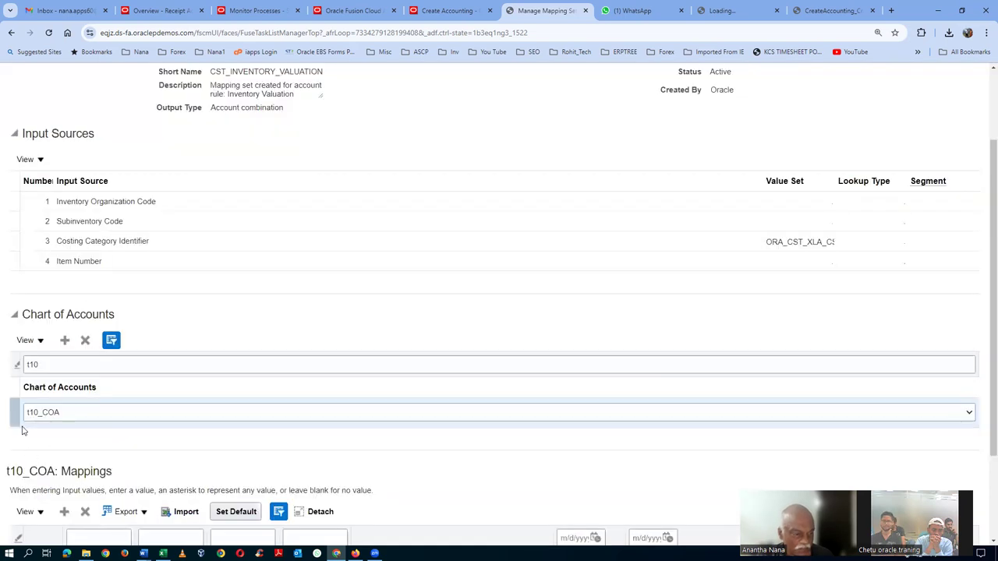
pyautogui.scroll(-2, 174, 437)
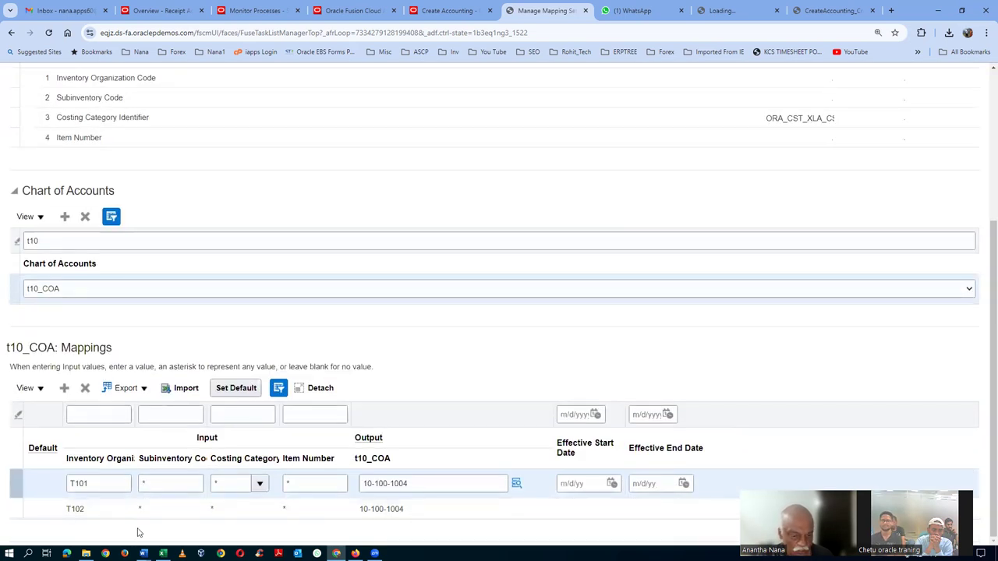
pyautogui.scroll(4, 756, 232)
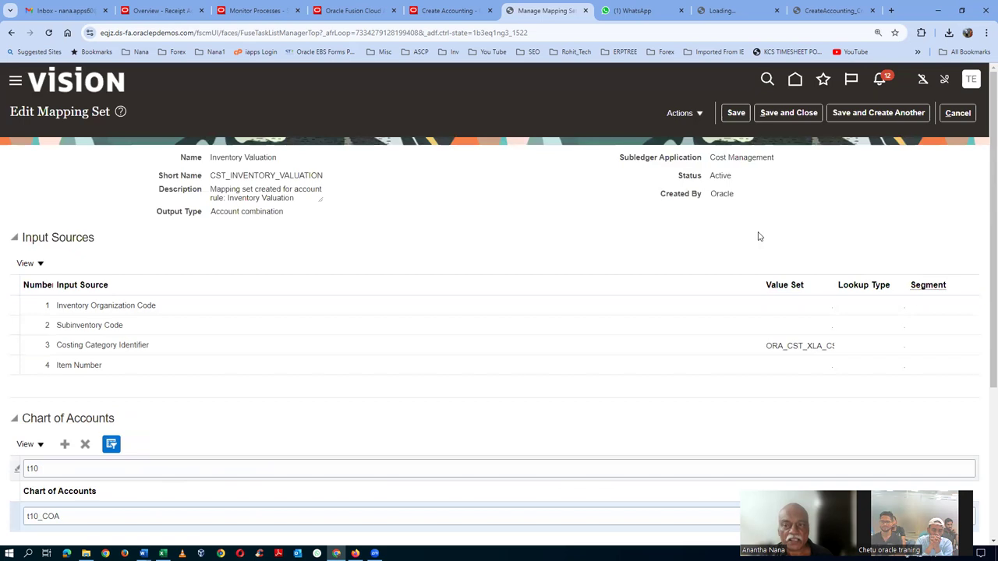
pyautogui.click(958, 113)
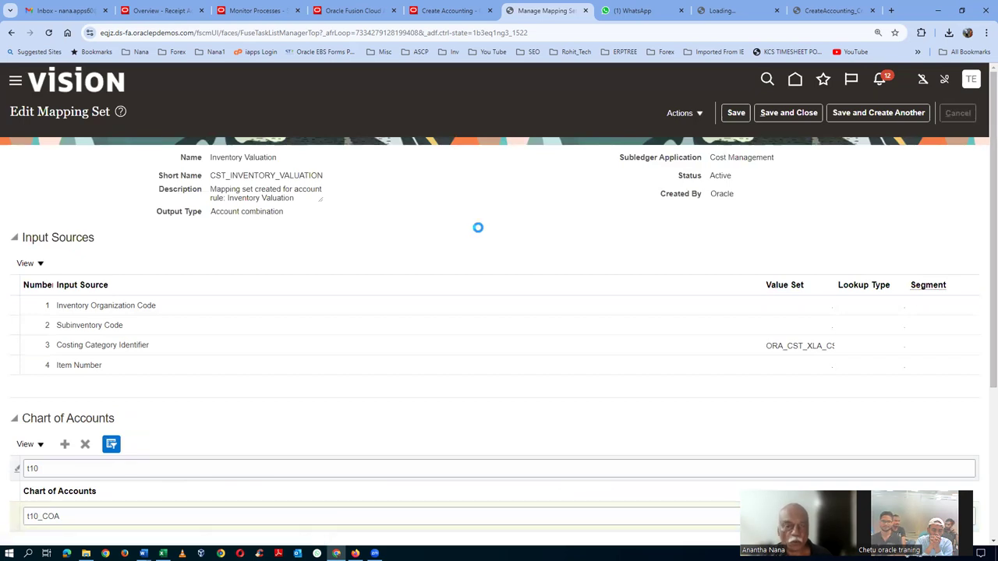
pyautogui.hotkey('alt', 'Tab')
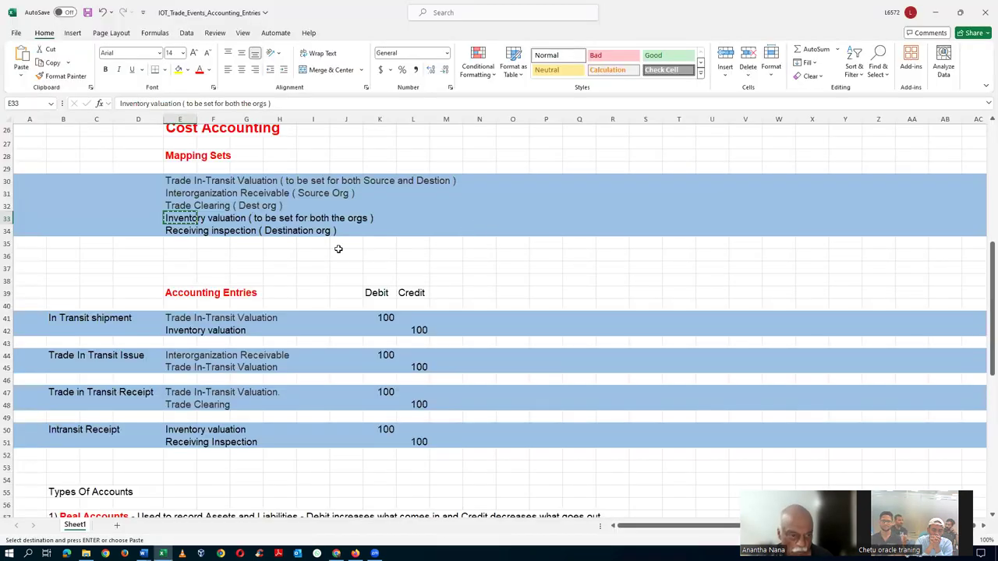
# Copy the Receiving inspection name, search it in Oracle, and open the Receiving Inspection mapping set
pyautogui.click(176, 233)
pyautogui.hotkey('ctrl', 'c')
pyautogui.hotkey('alt', 'Tab')
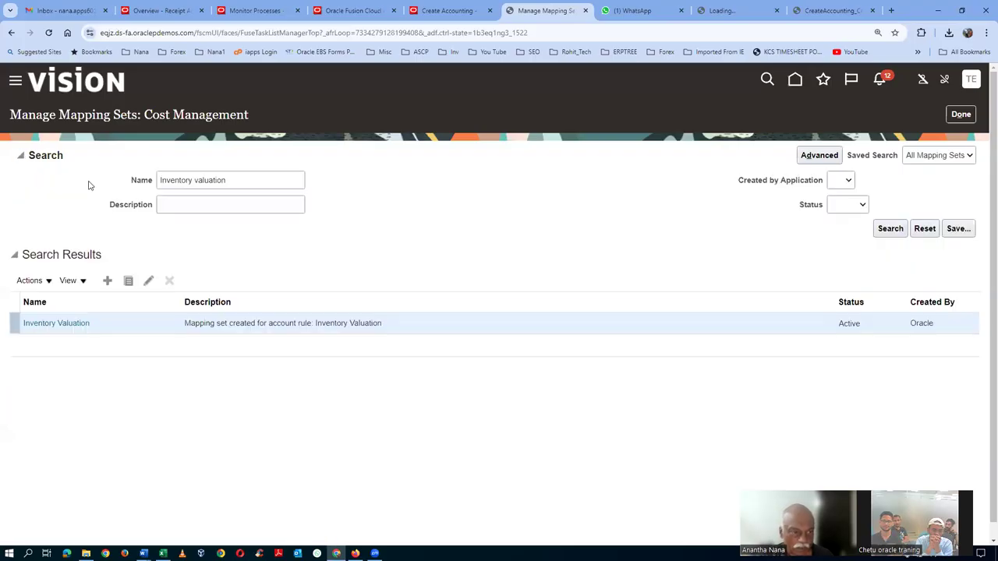
pyautogui.moveTo(234, 180); pyautogui.dragTo(2, 216)
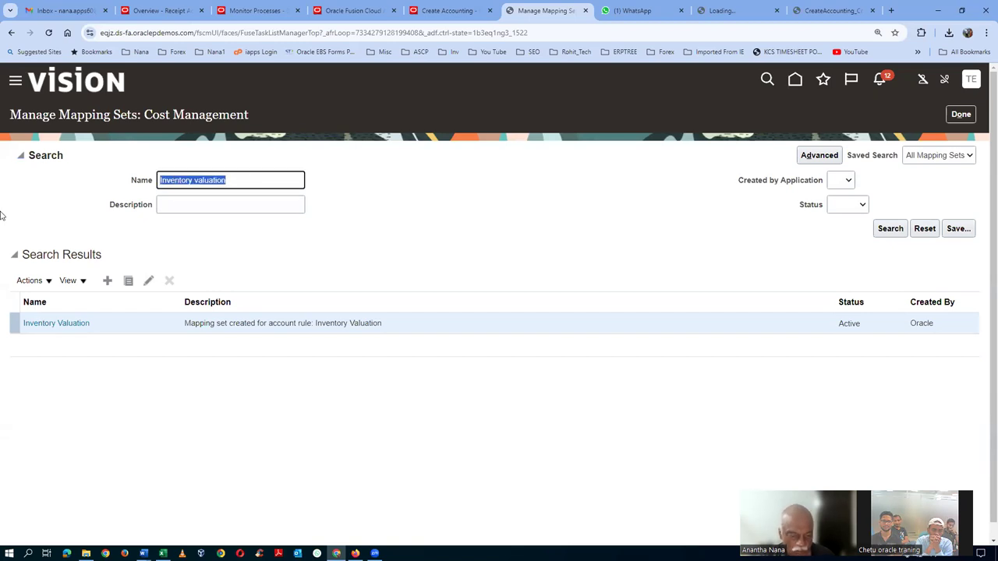
pyautogui.hotkey('ctrl', 'v')
pyautogui.press('BackSpace')
pyautogui.press('BackSpace')
pyautogui.press('BackSpace')
pyautogui.press('BackSpace')
pyautogui.press('BackSpace')
pyautogui.press('BackSpace')
pyautogui.press('BackSpace')
pyautogui.press('BackSpace')
pyautogui.press('BackSpace')
pyautogui.press('BackSpace')
pyautogui.press('BackSpace')
pyautogui.press('BackSpace')
pyautogui.press('BackSpace')
pyautogui.press('BackSpace')
pyautogui.press('BackSpace')
pyautogui.press('BackSpace')
pyautogui.press('Return')
pyautogui.click(56, 251)
pyautogui.hotkey('alt', 'Tab')
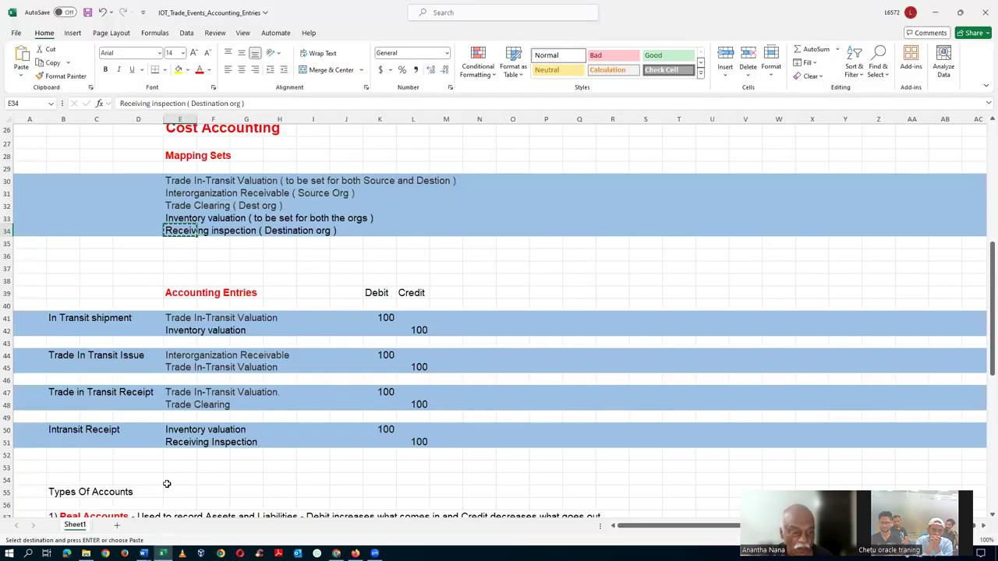
pyautogui.hotkey('alt', 'Tab')
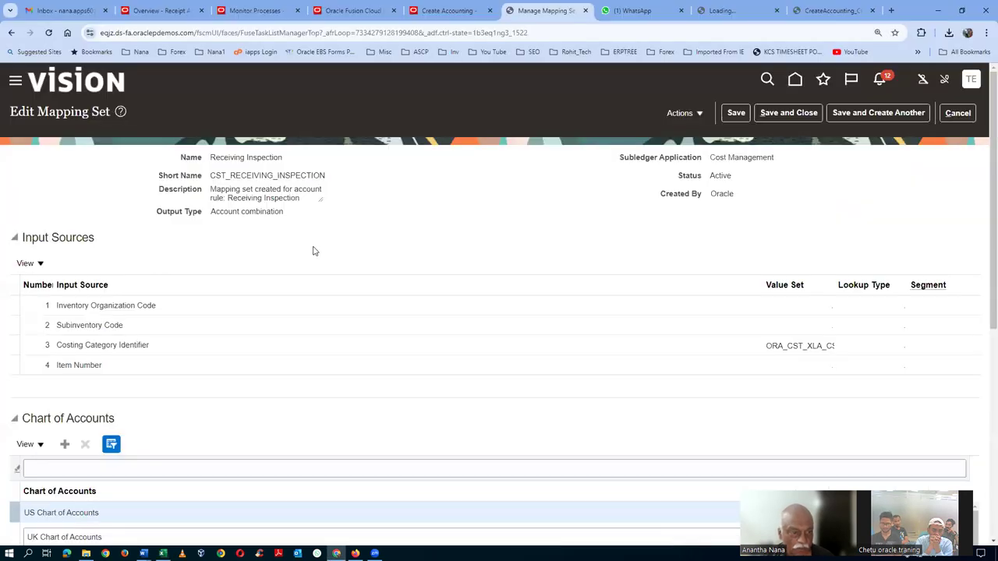
# Add the t10_COA chart of accounts and a mapping row with output account 10-100-1005
pyautogui.scroll(-2, 100, 463)
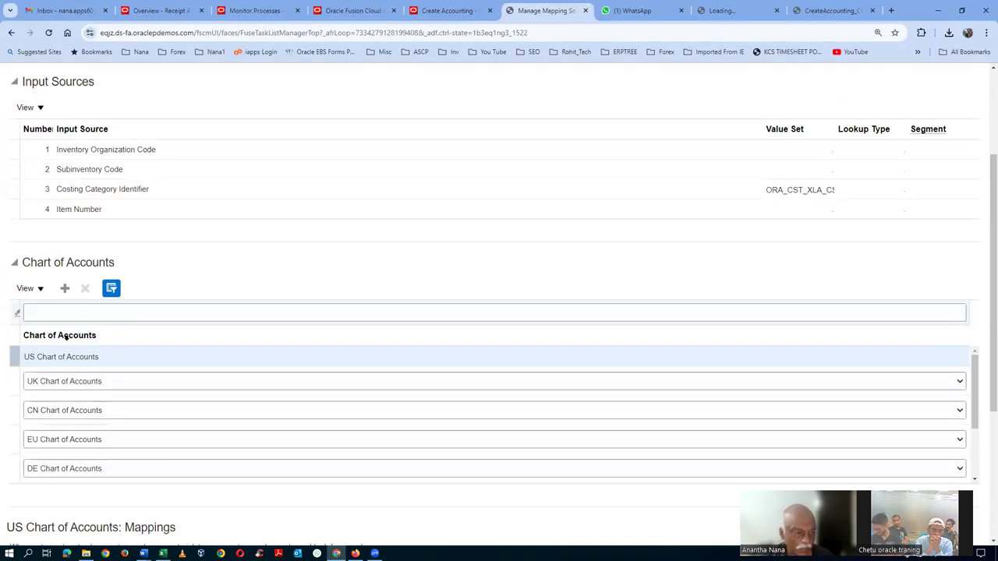
pyautogui.click(65, 289)
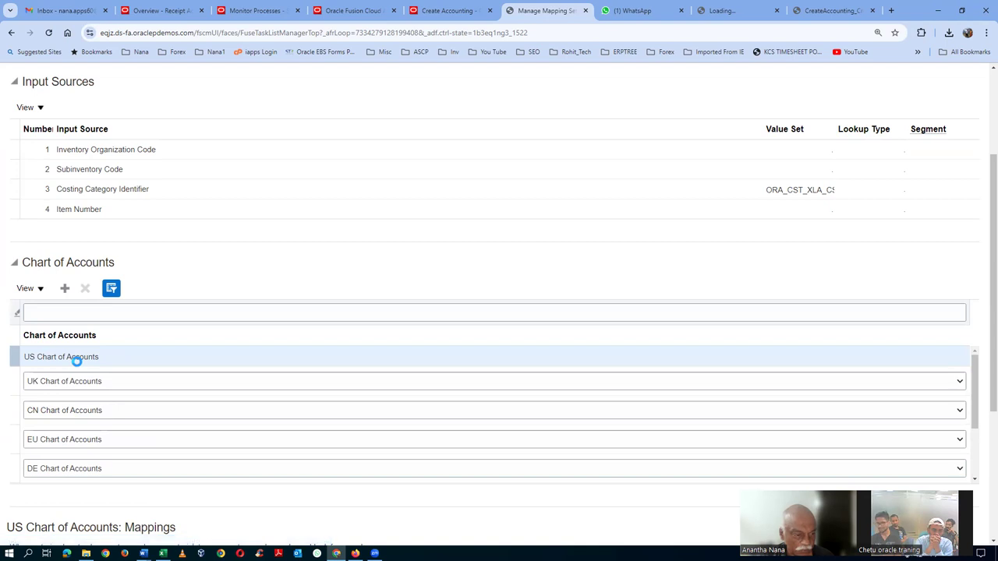
pyautogui.click(78, 381)
pyautogui.press('End')
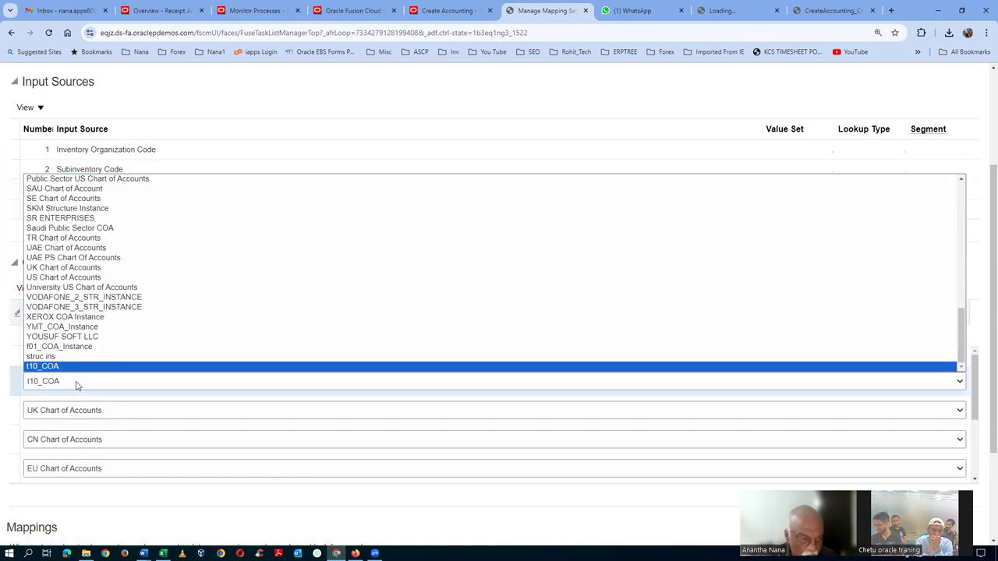
pyautogui.press('Return')
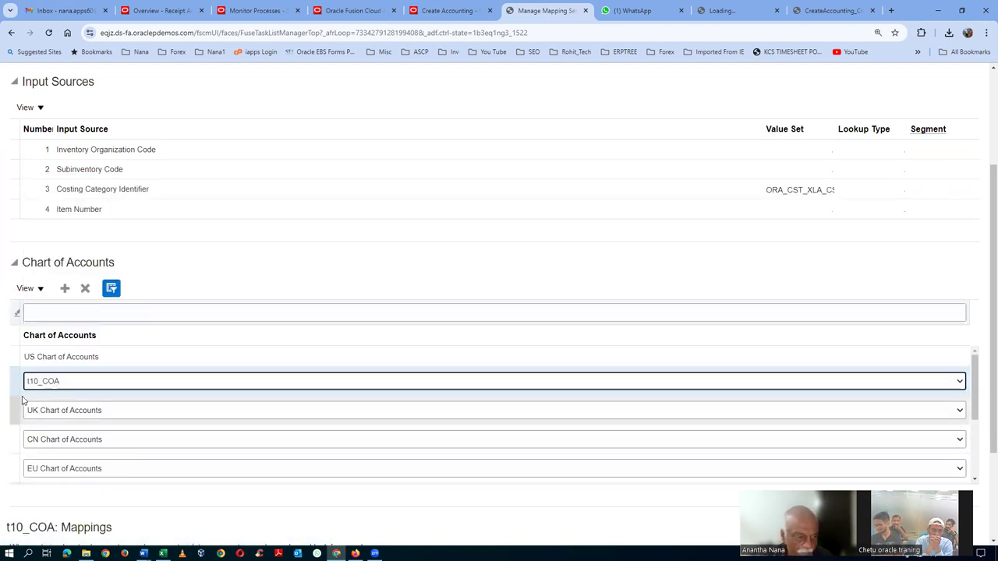
pyautogui.scroll(-5, 261, 417)
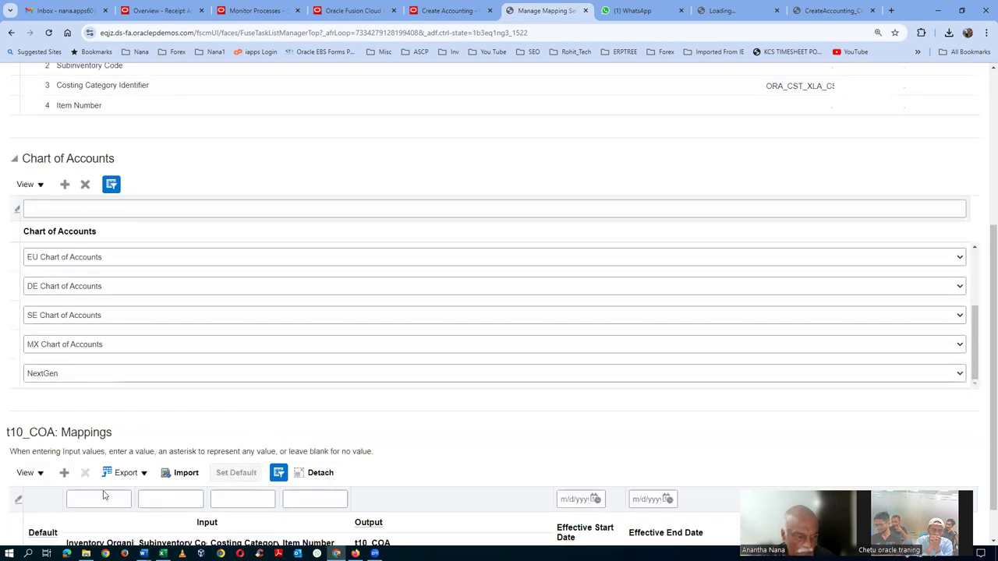
pyautogui.scroll(-1, 251, 493)
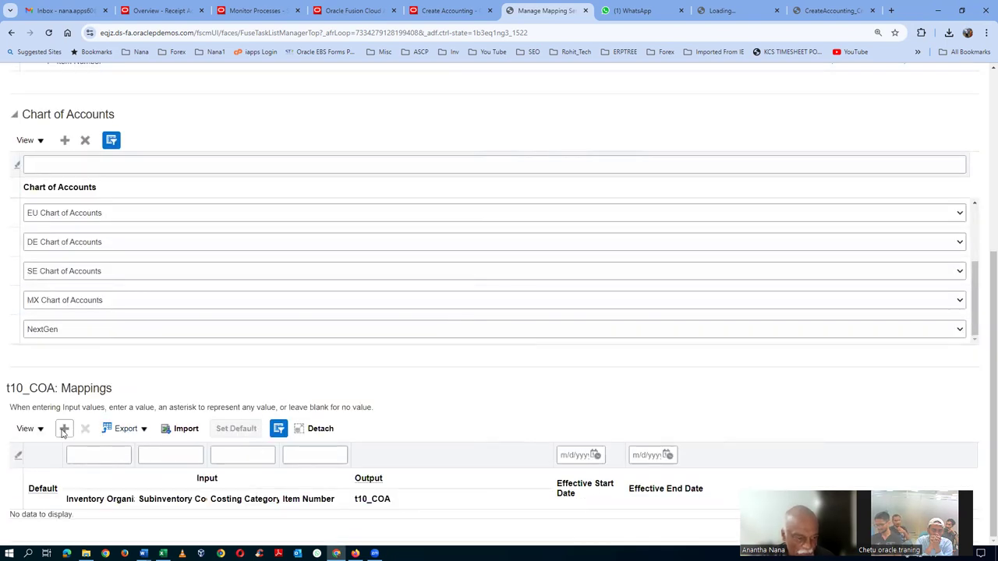
pyautogui.click(369, 524)
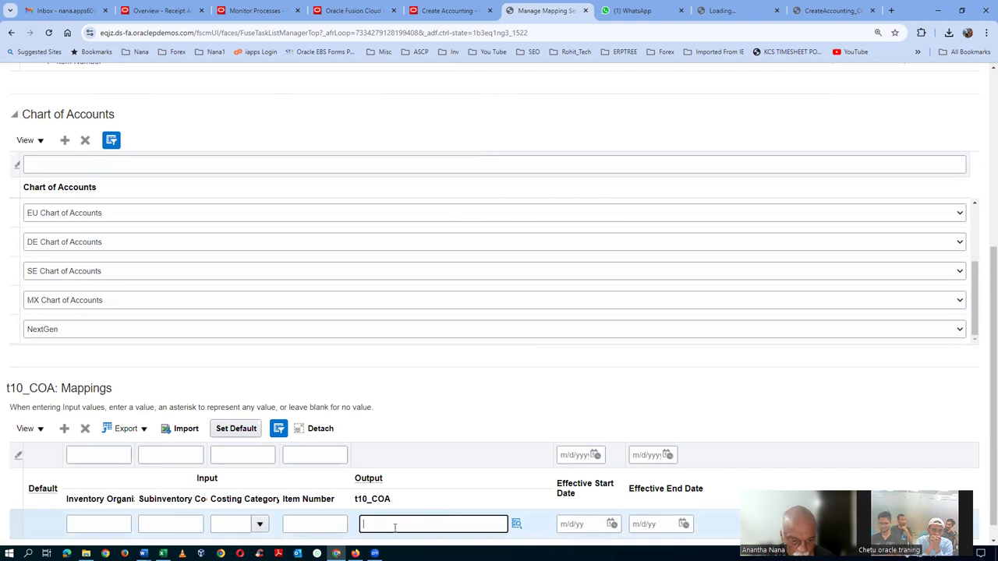
pyautogui.click(516, 524)
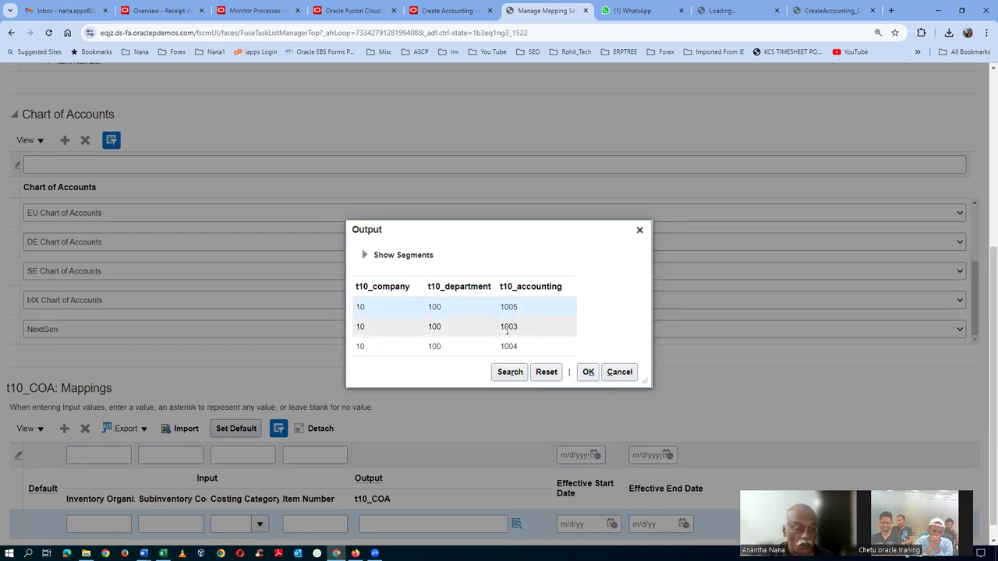
pyautogui.click(588, 372)
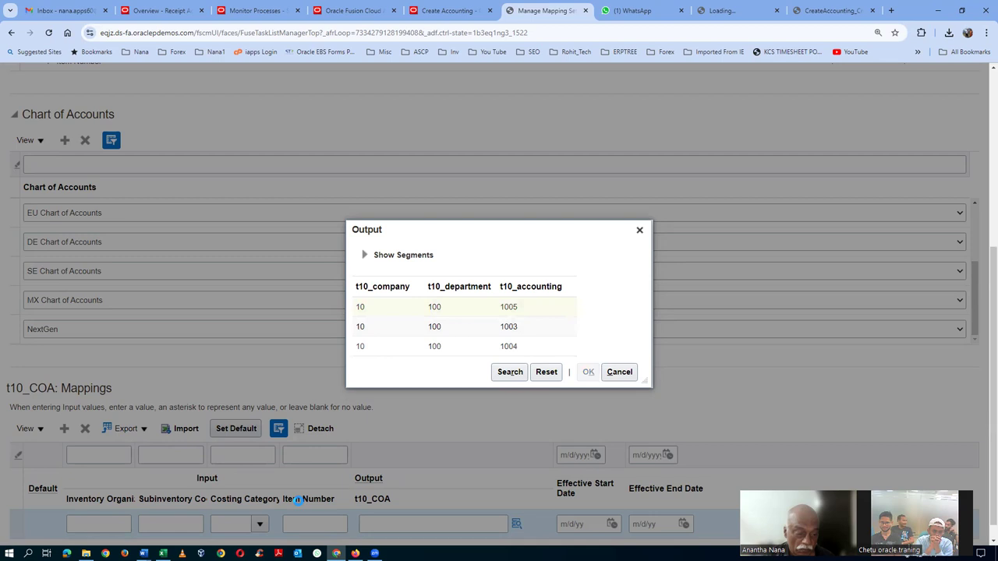
# Enter organization T102 with wildcard subinventory, category and item, then save and close
pyautogui.click(113, 523)
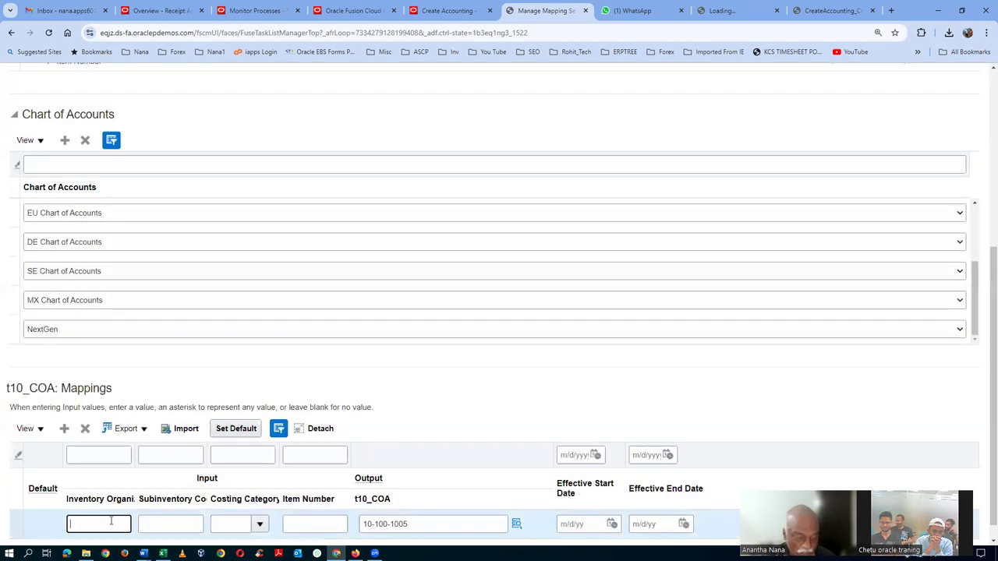
pyautogui.write('T102')
pyautogui.press('Tab')
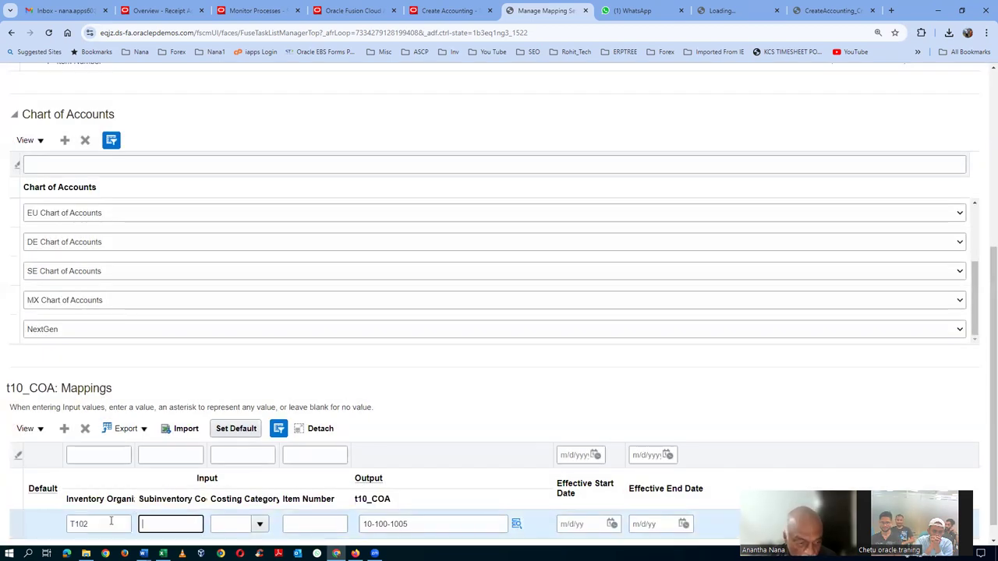
pyautogui.write('*')
pyautogui.press('Tab')
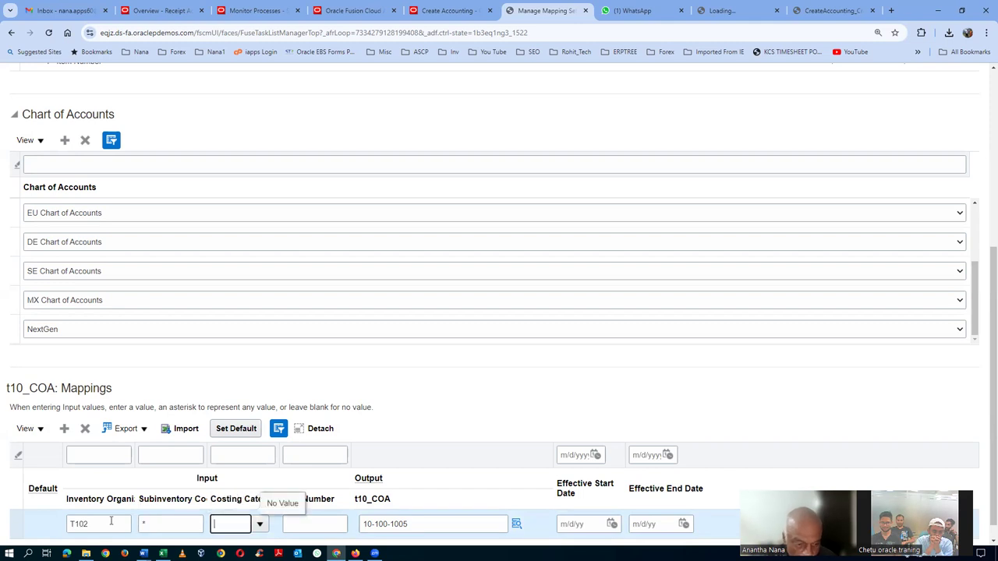
pyautogui.click(260, 524)
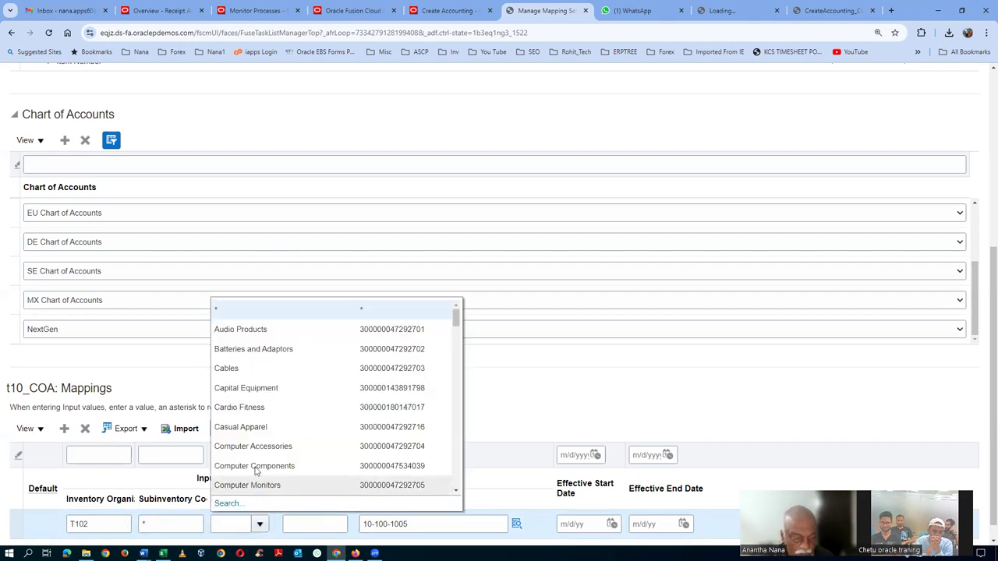
pyautogui.click(244, 312)
pyautogui.click(310, 524)
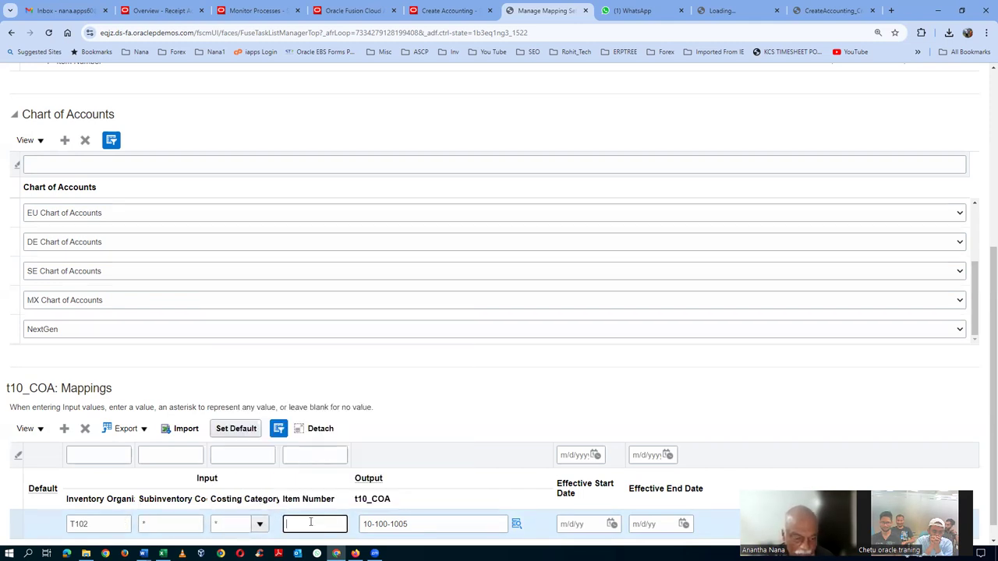
pyautogui.write('*')
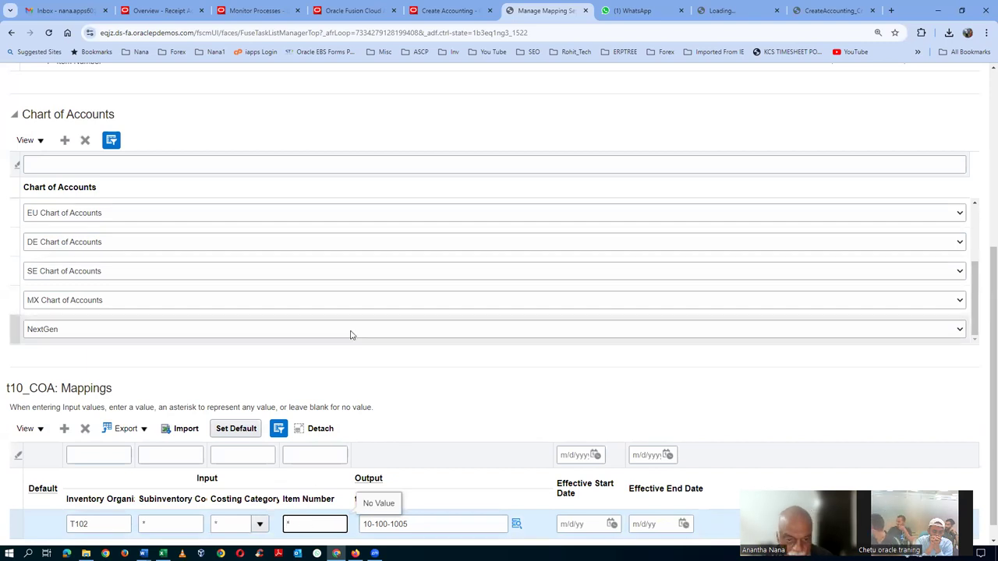
pyautogui.click(435, 407)
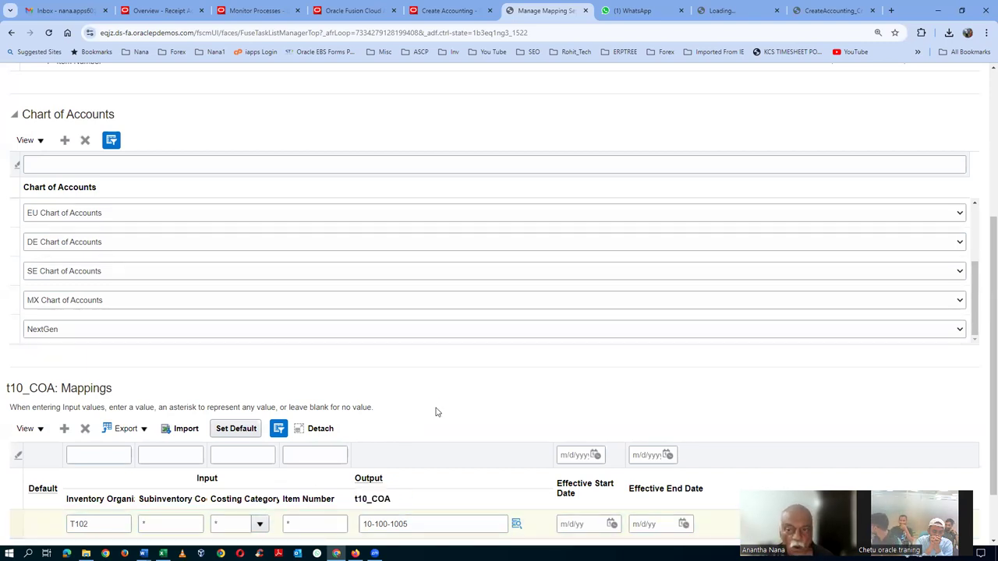
pyautogui.click(785, 114)
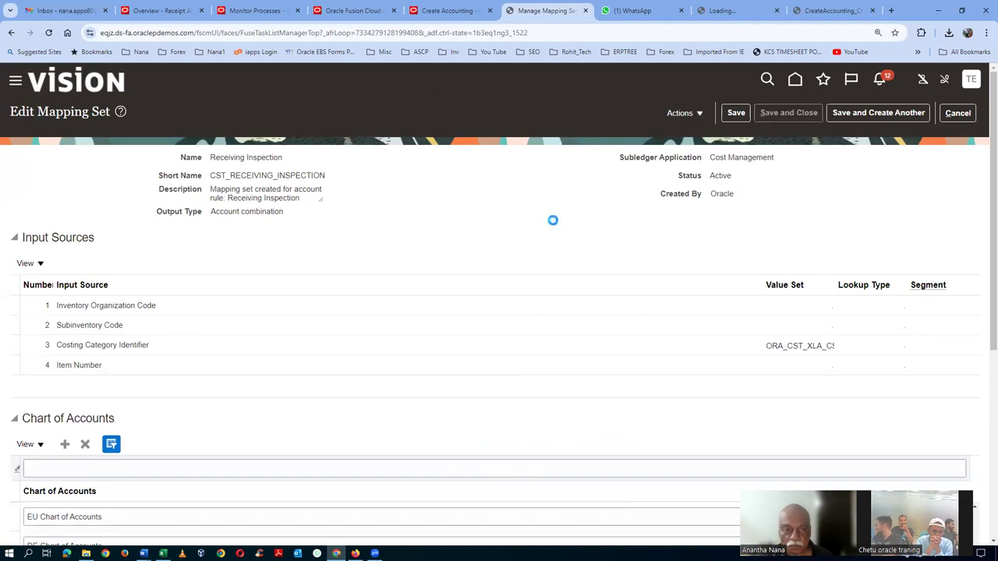
# Check that the Receiving Inspection mapping set still maps T102 to 10-100-1005, comparing with the Excel notes
pyautogui.click(43, 252)
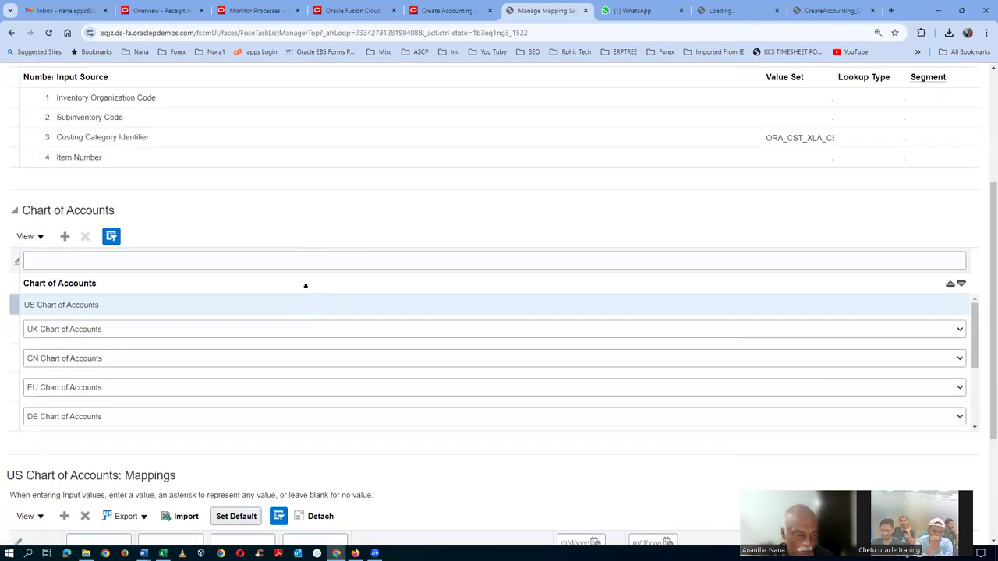
pyautogui.scroll(-5, 200, 323)
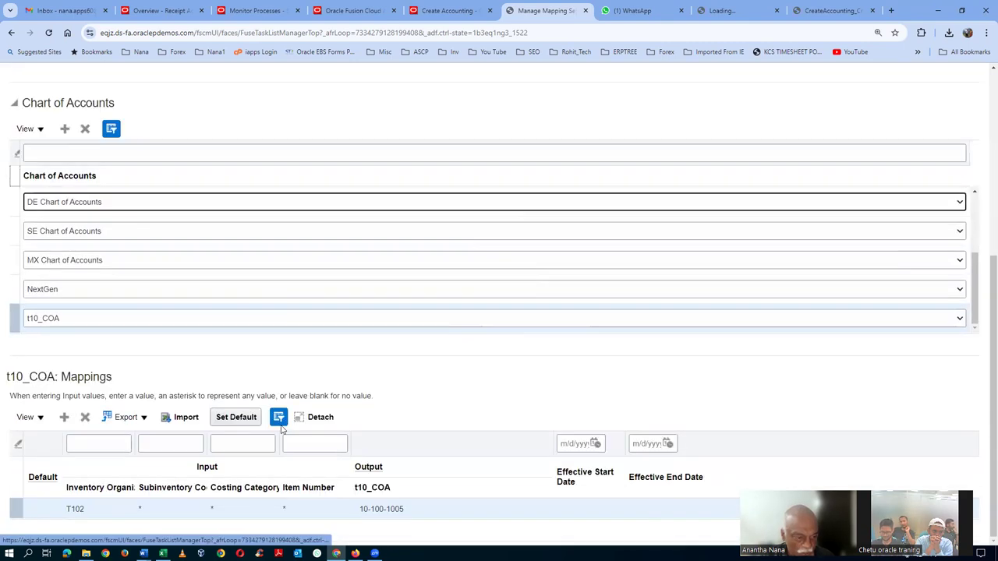
pyautogui.hotkey('alt', 'Tab')
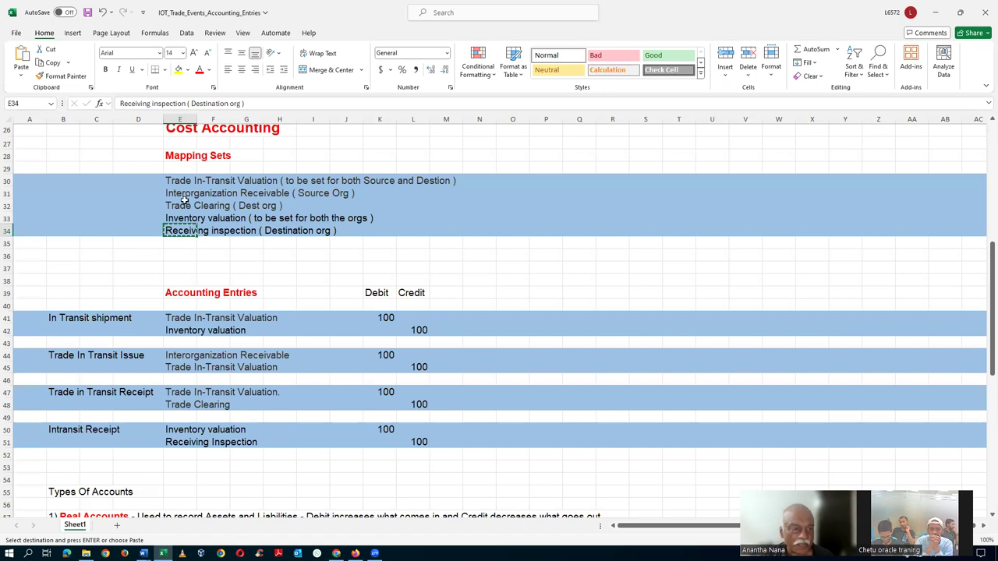
pyautogui.click(230, 267)
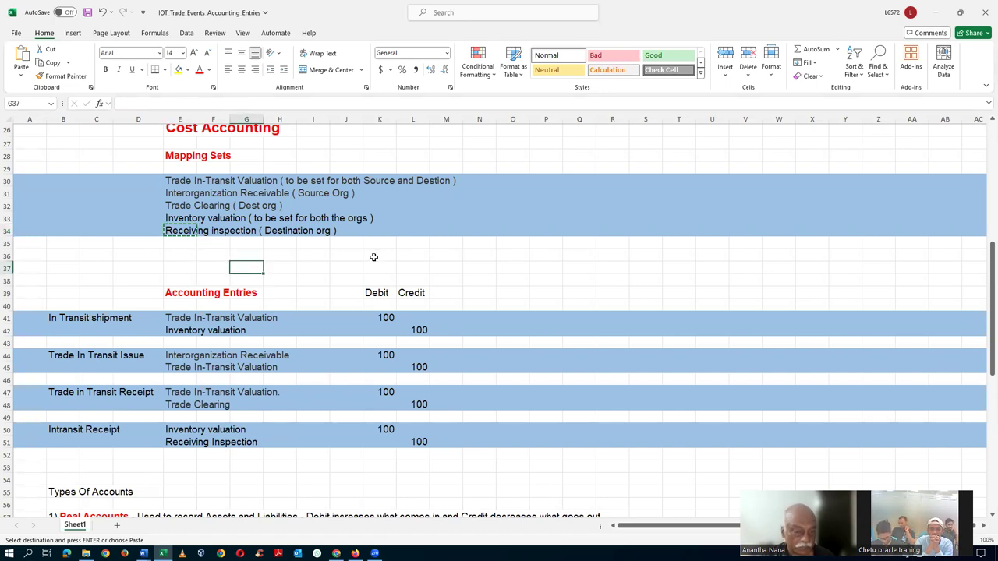
pyautogui.hotkey('alt', 'Tab')
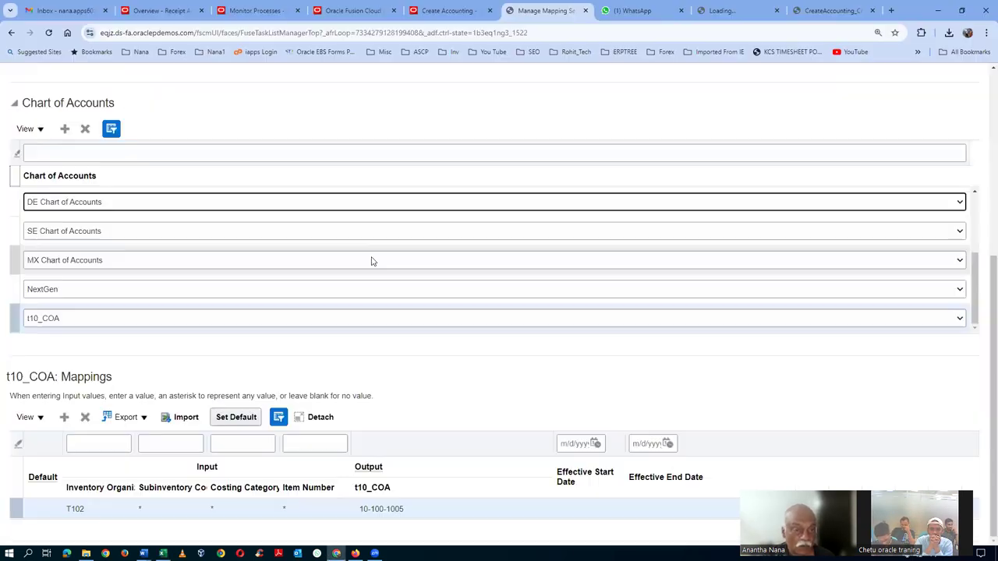
pyautogui.scroll(3, 835, 171)
pyautogui.scroll(2, 837, 173)
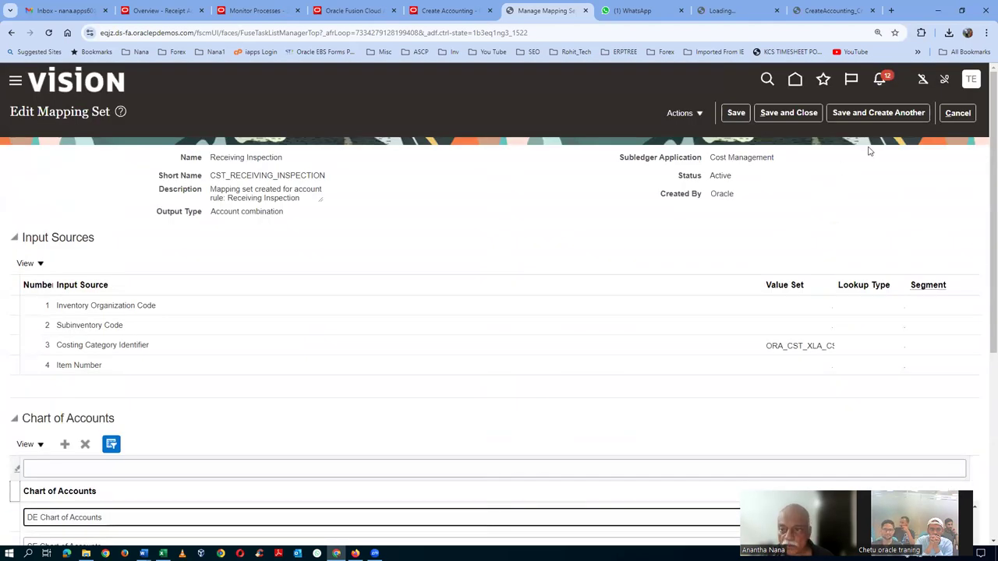
# Leave the mapping set unchanged and cancel the open Create Accounting page
pyautogui.click(954, 114)
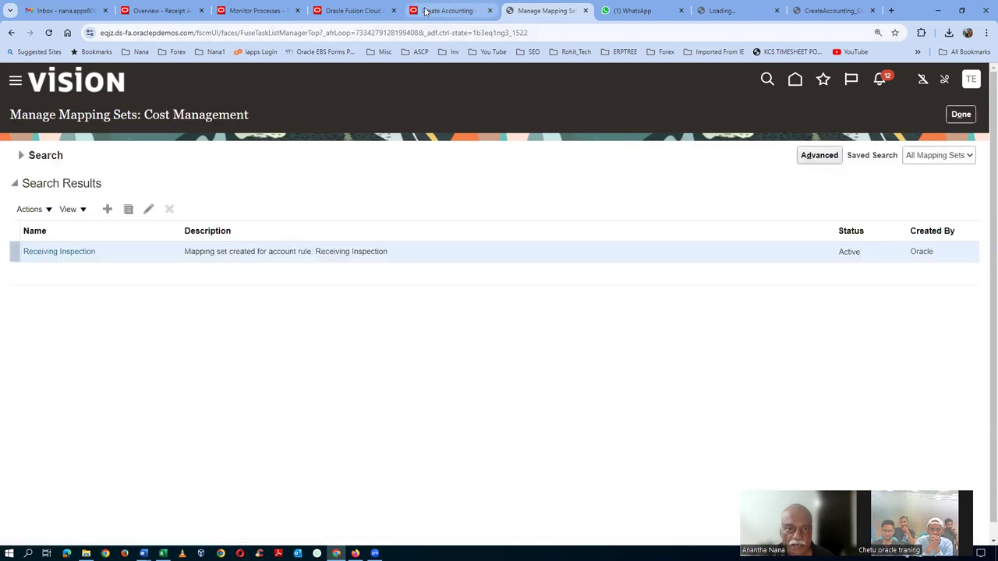
pyautogui.click(426, 11)
pyautogui.click(911, 160)
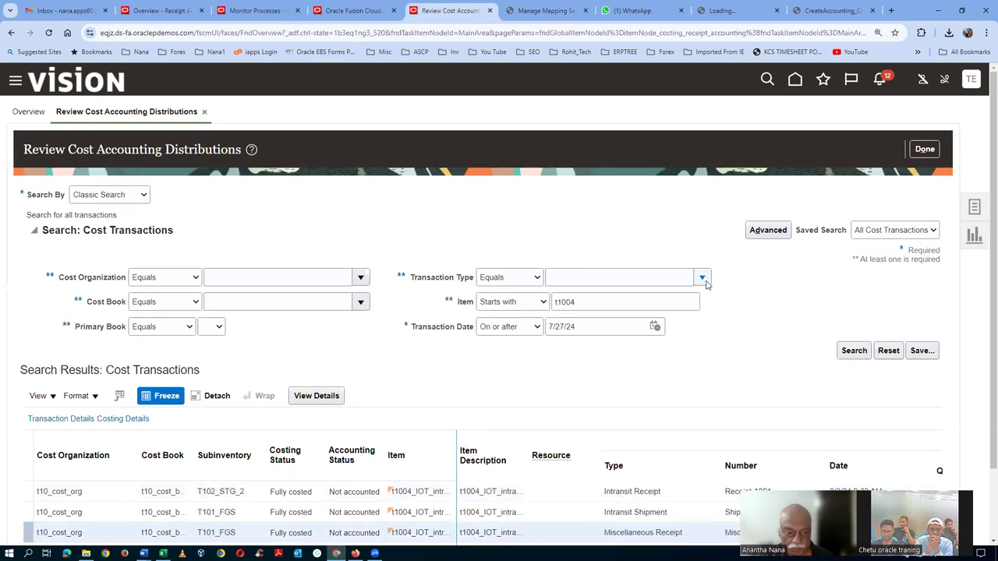
# Rerun the t1004 cost transaction search, widen Accounting Status to read it, and launch Create Accounting
pyautogui.scroll(-1, 706, 285)
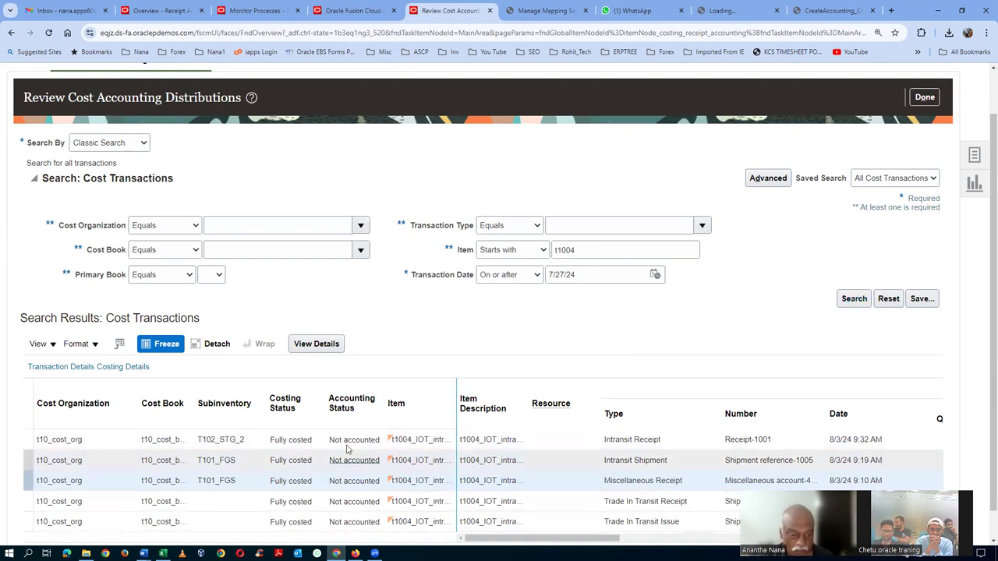
pyautogui.click(854, 299)
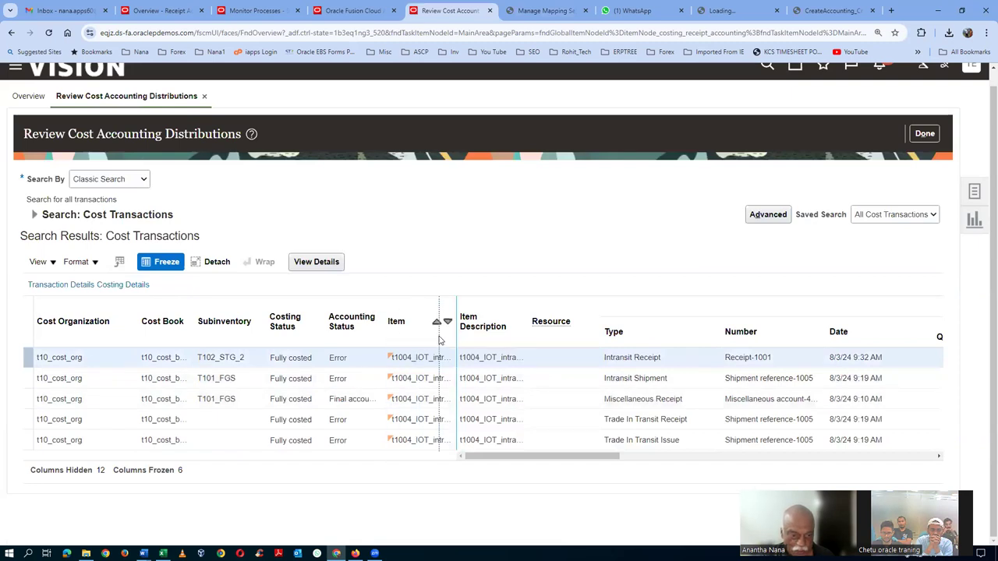
pyautogui.moveTo(439, 340); pyautogui.dragTo(440, 341)
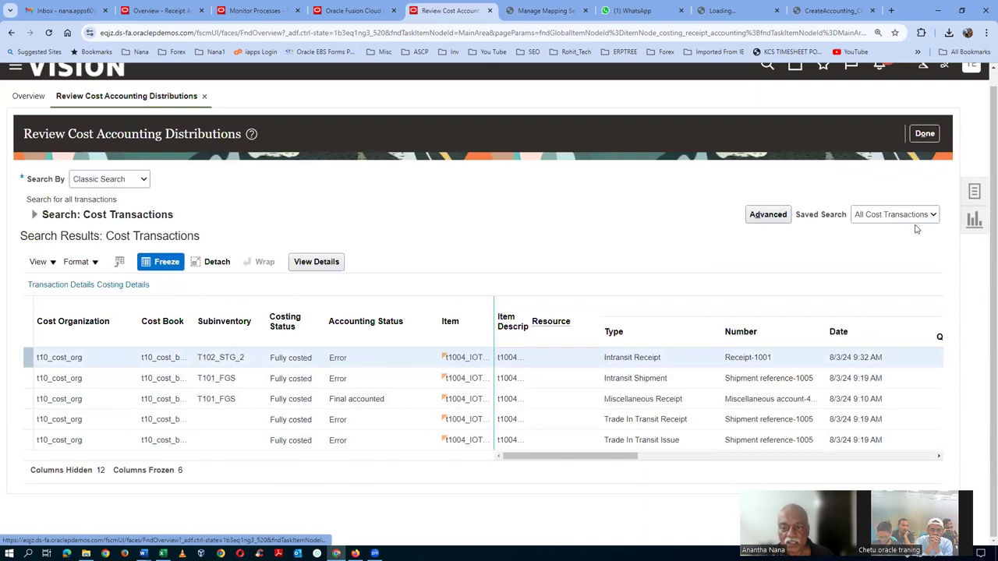
pyautogui.scroll(-1, 905, 327)
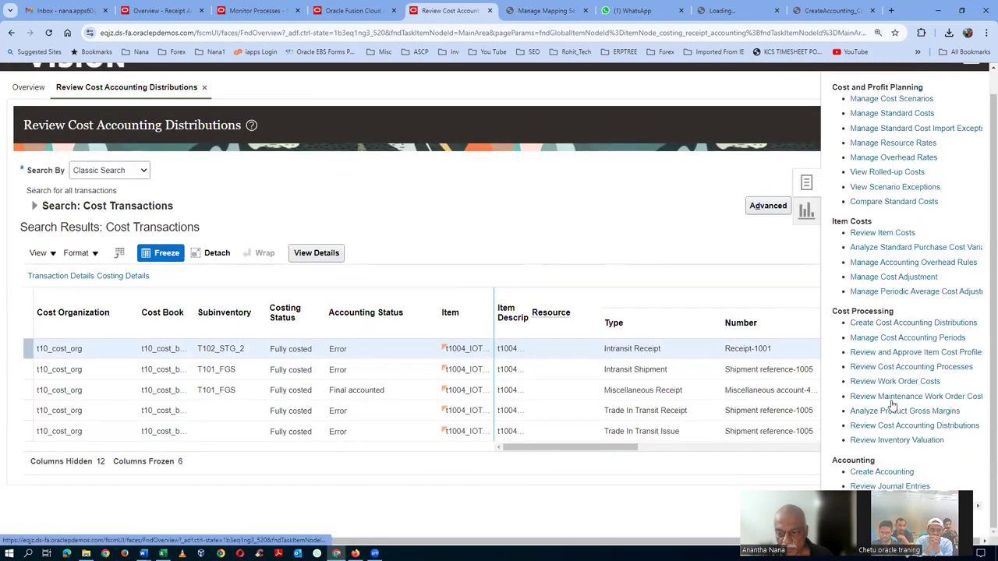
pyautogui.click(880, 474)
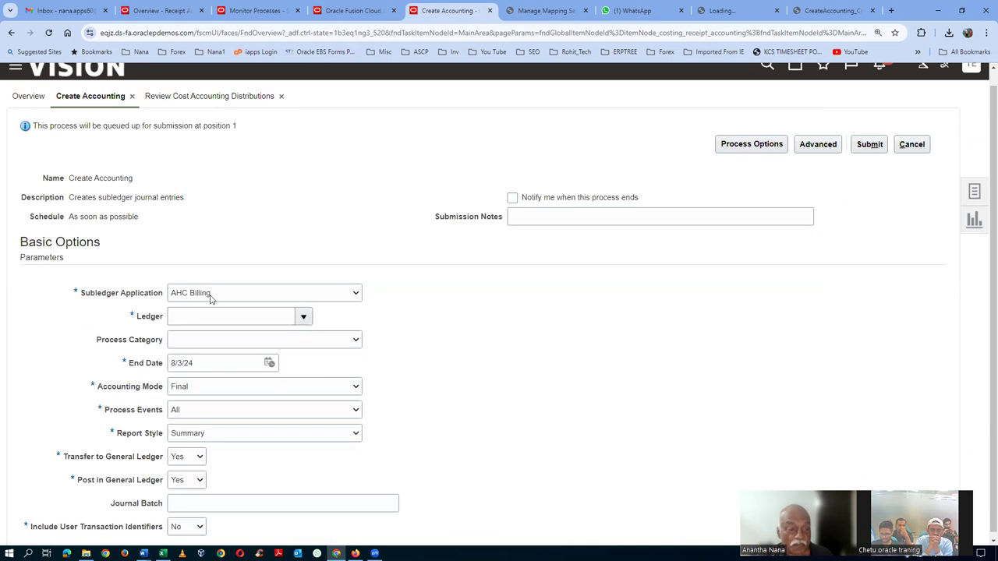
# Set Create Accounting to Cost Management, ledger t10_primary_ledger, and Detail report style
pyautogui.click(210, 296)
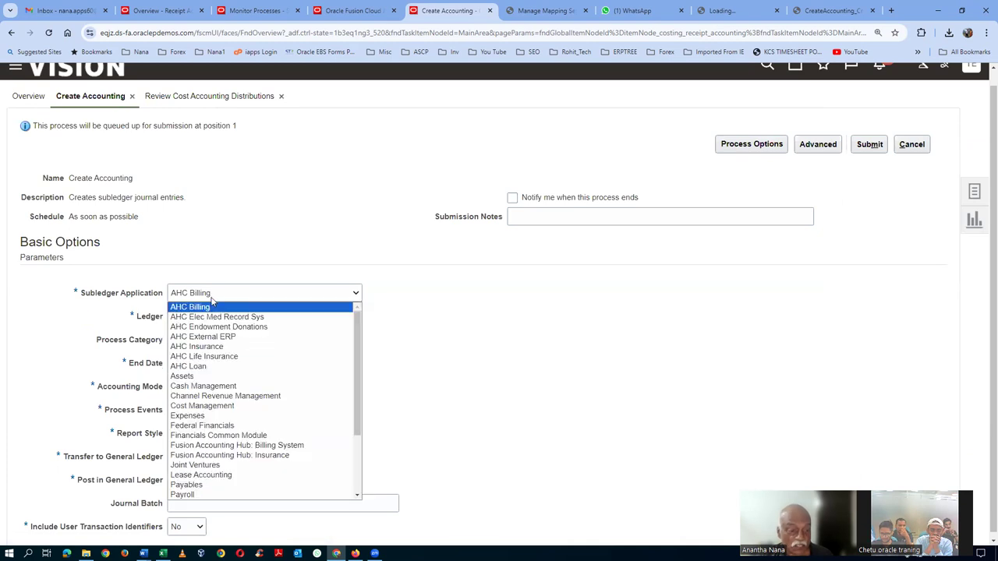
pyautogui.click(201, 408)
pyautogui.click(188, 318)
pyautogui.write('t10')
pyautogui.press('Tab')
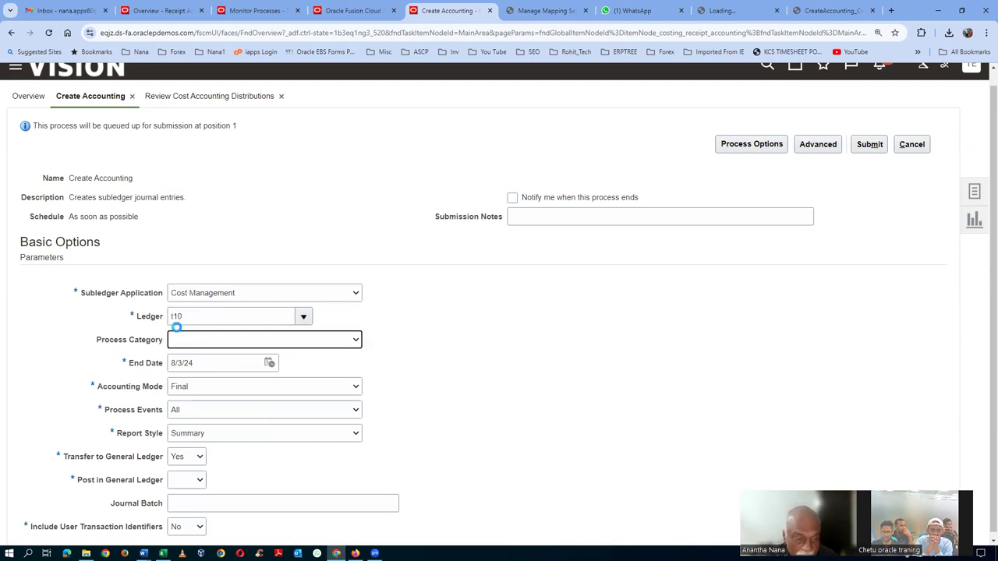
pyautogui.click(201, 442)
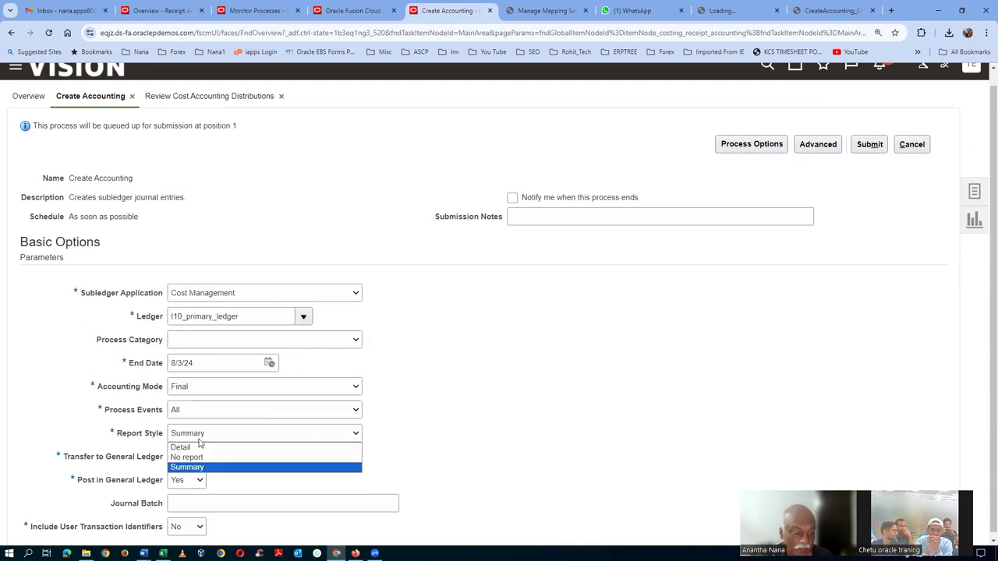
pyautogui.click(210, 446)
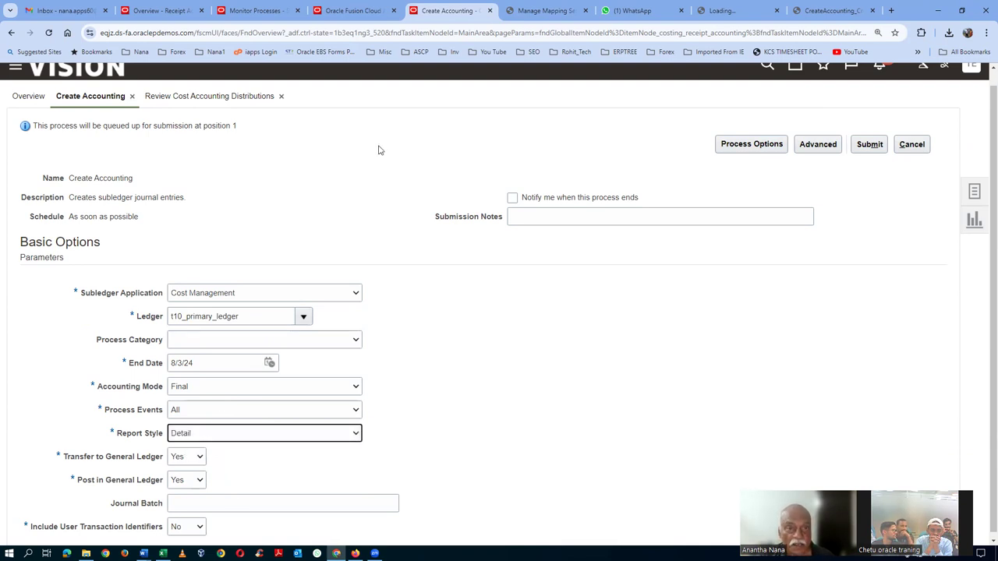
# Glance at the Receiving Inspection mapping set, then submit Create Accounting and dismiss the confirmation
pyautogui.click(560, 11)
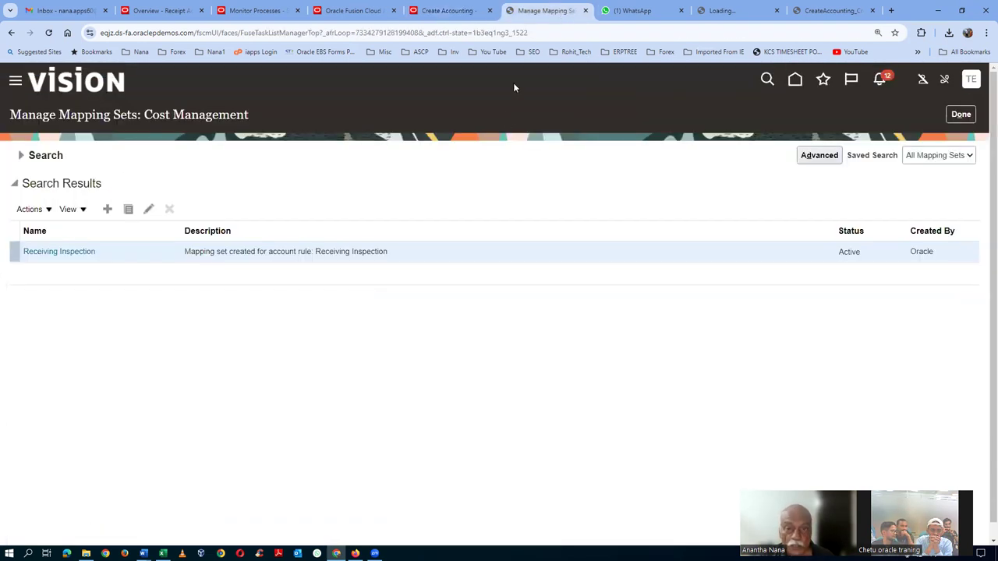
pyautogui.click(446, 10)
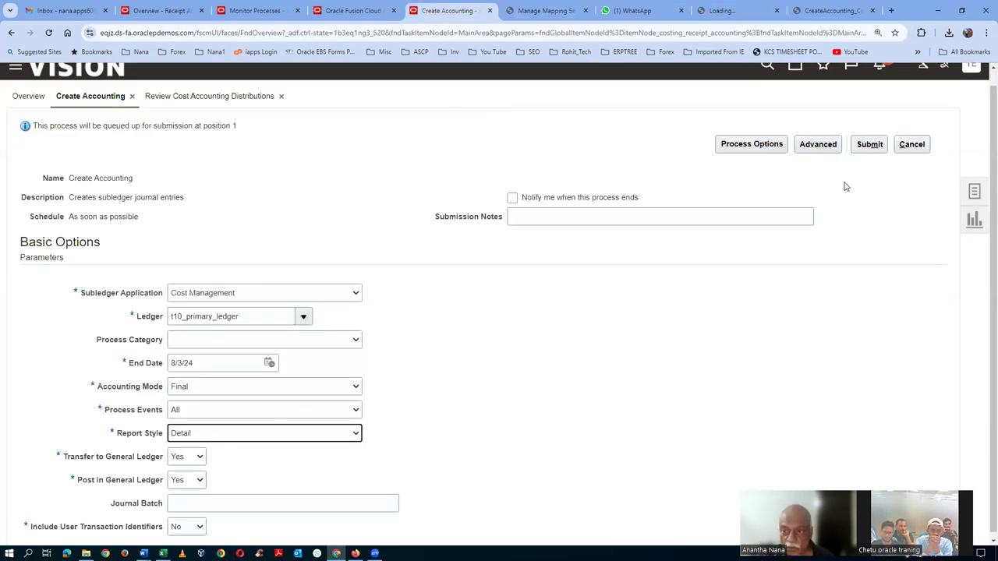
pyautogui.click(869, 145)
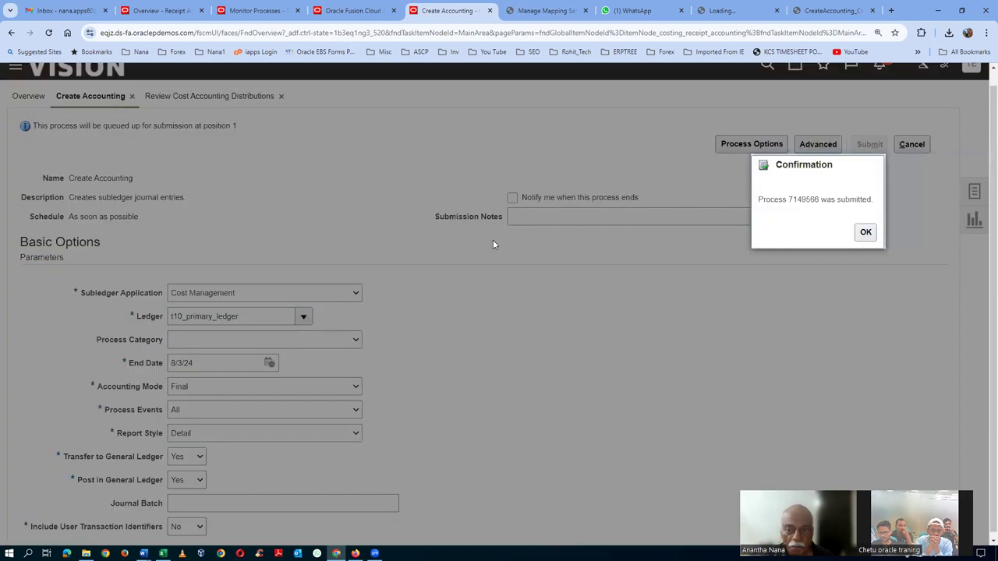
pyautogui.click(866, 233)
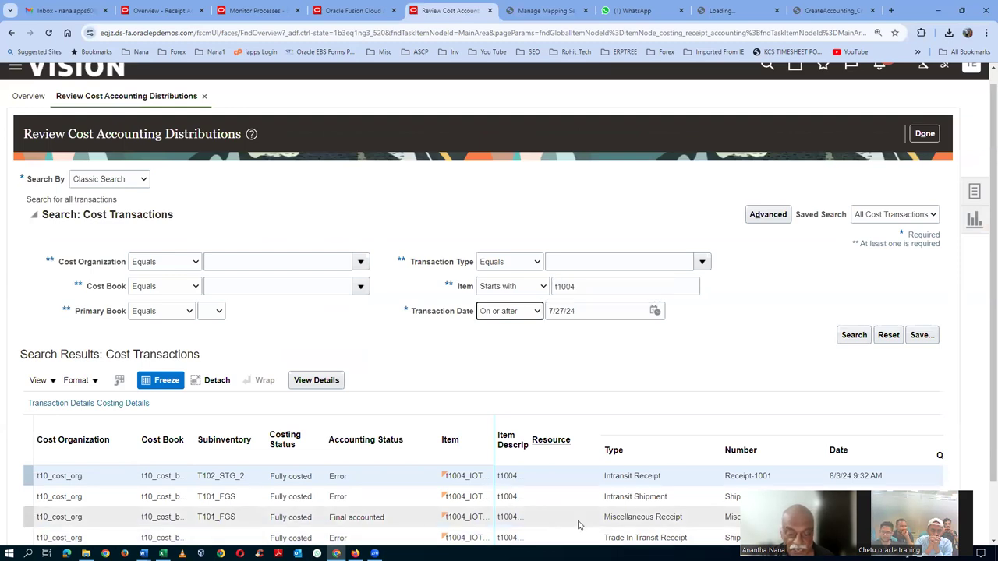
# Filter the scheduled processes list to jobs submitted by user t10
pyautogui.scroll(-2, 399, 503)
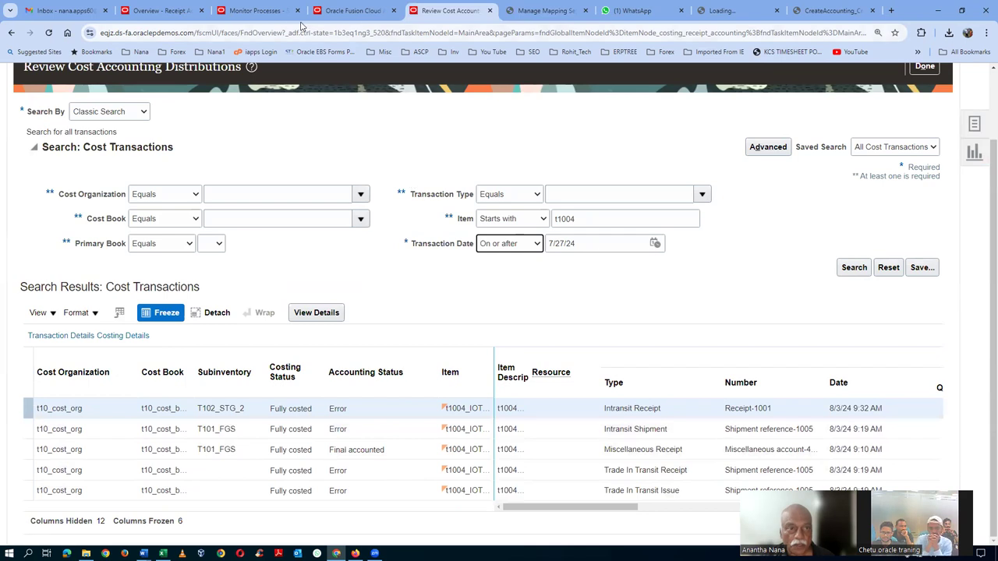
pyautogui.click(261, 12)
pyautogui.click(505, 171)
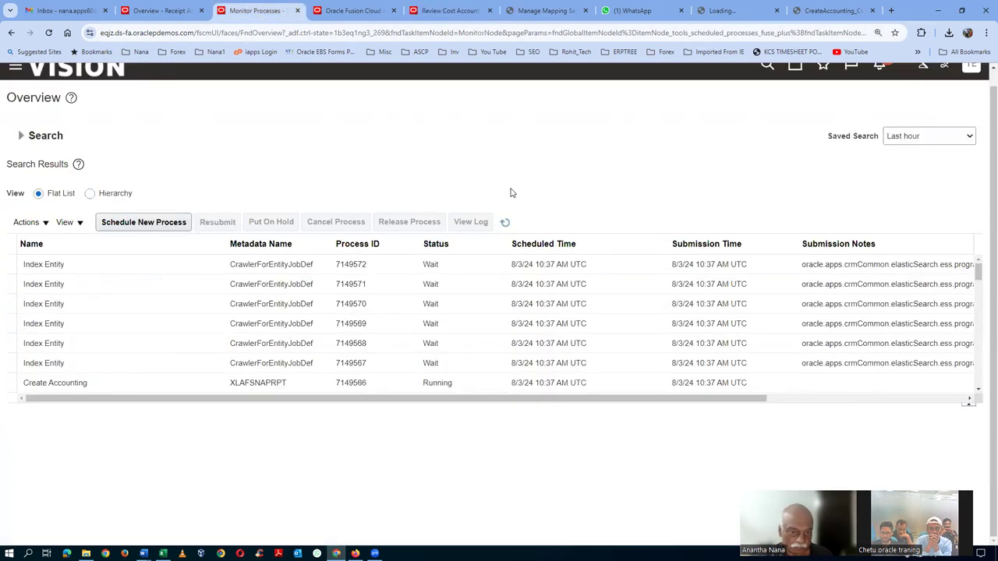
pyautogui.click(507, 224)
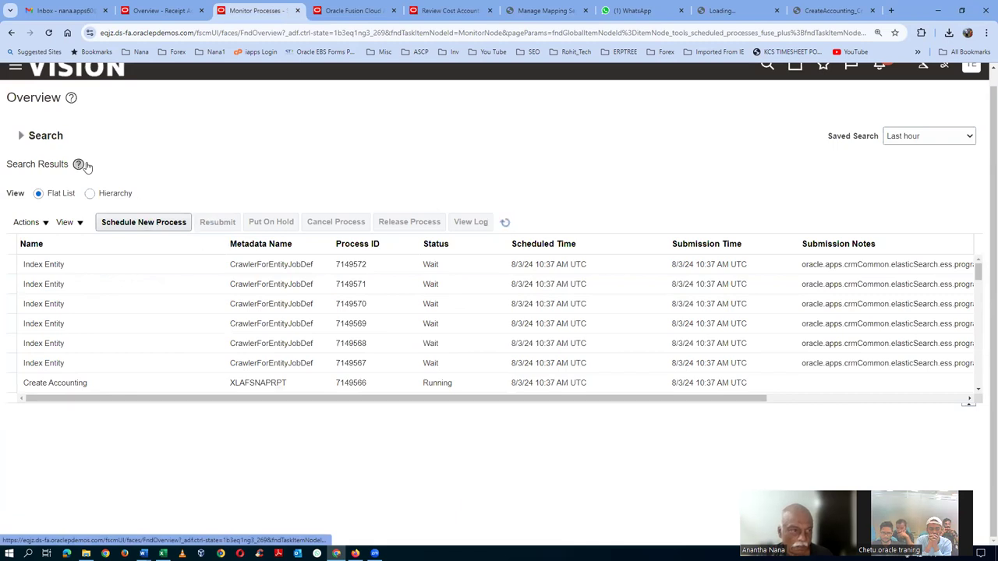
pyautogui.click(20, 137)
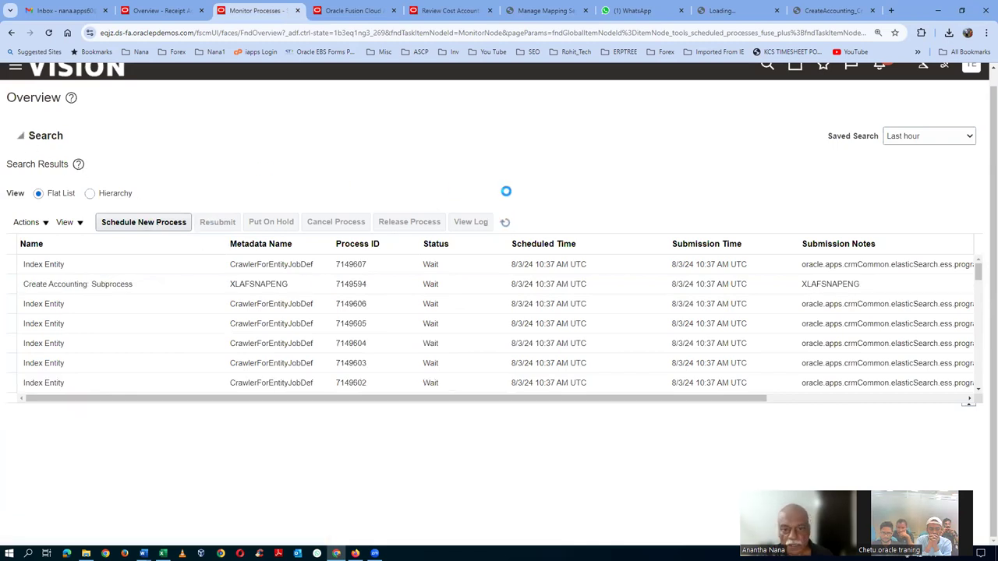
pyautogui.click(548, 209)
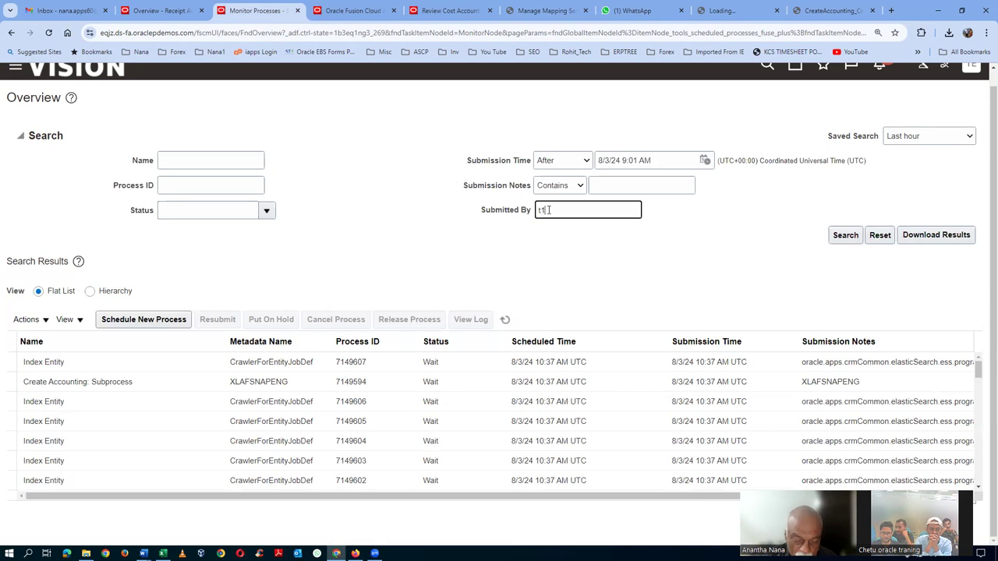
pyautogui.write('t10')
pyautogui.click(845, 234)
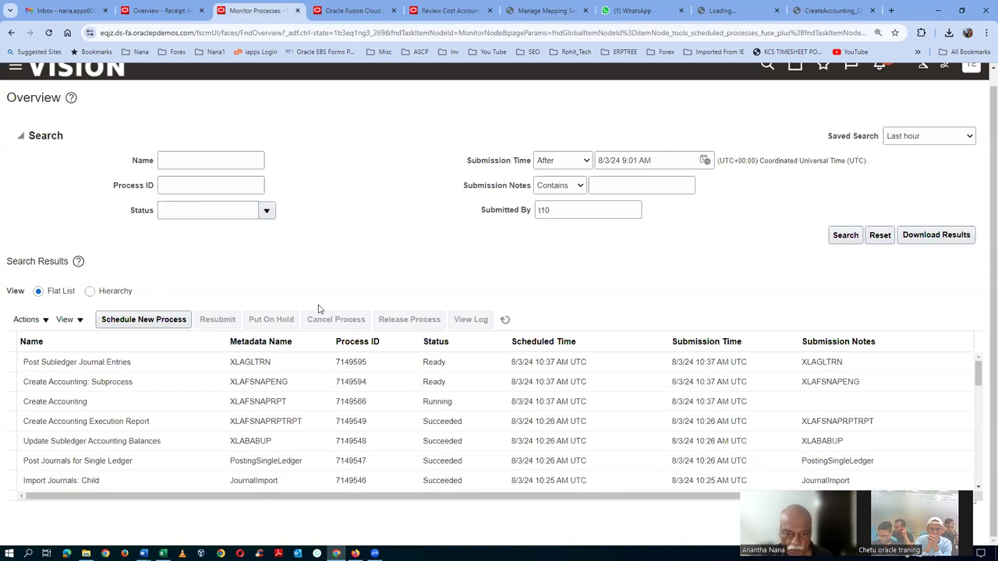
# Refresh the process list repeatedly until Create Accounting, journal import and posting show Succeeded
pyautogui.click(506, 321)
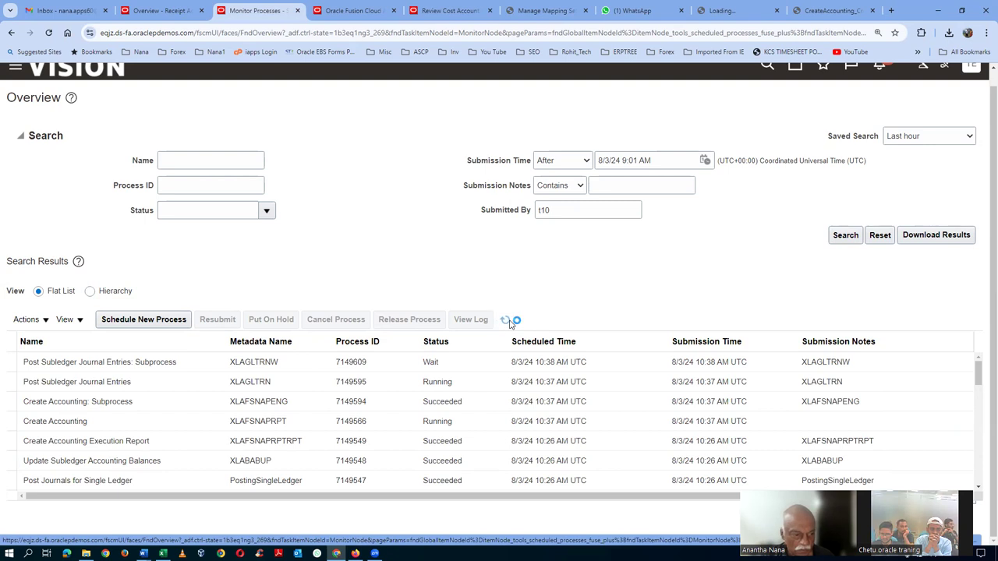
pyautogui.click(507, 321)
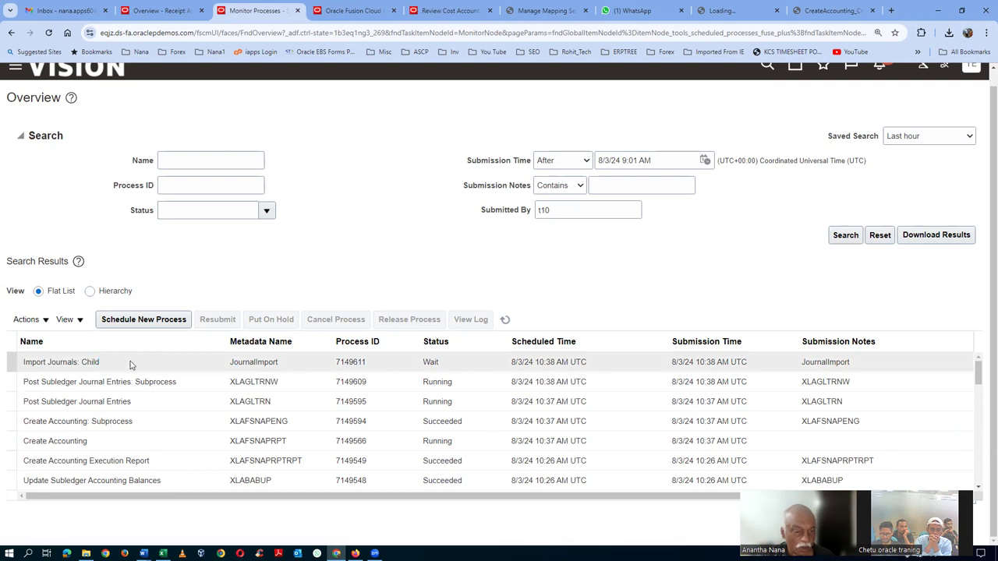
pyautogui.click(505, 320)
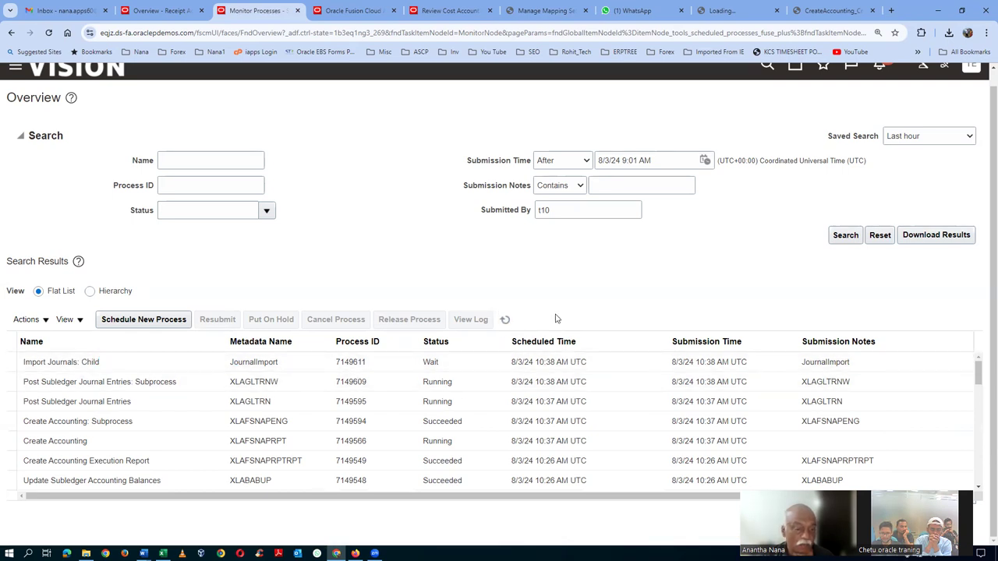
pyautogui.click(506, 320)
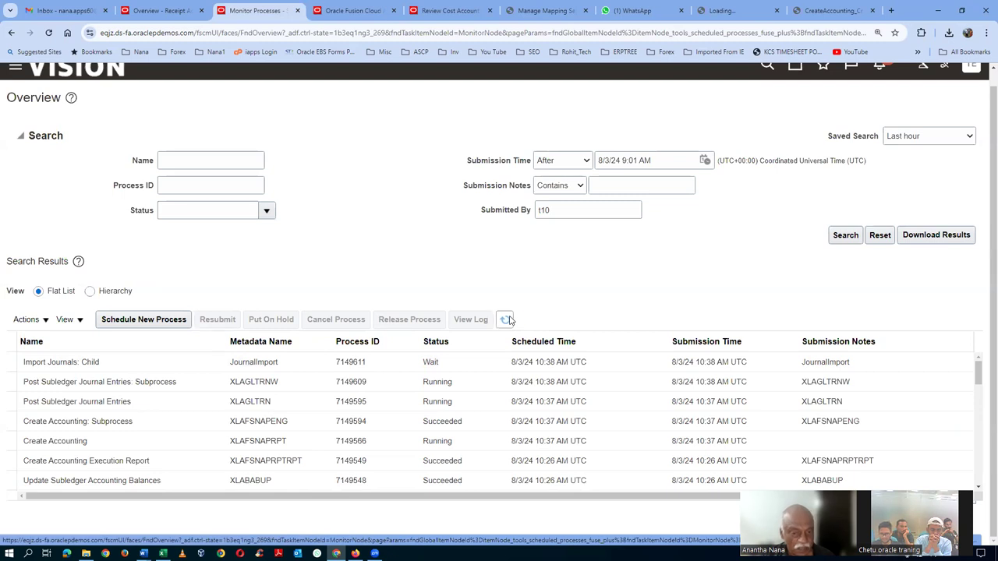
pyautogui.click(507, 320)
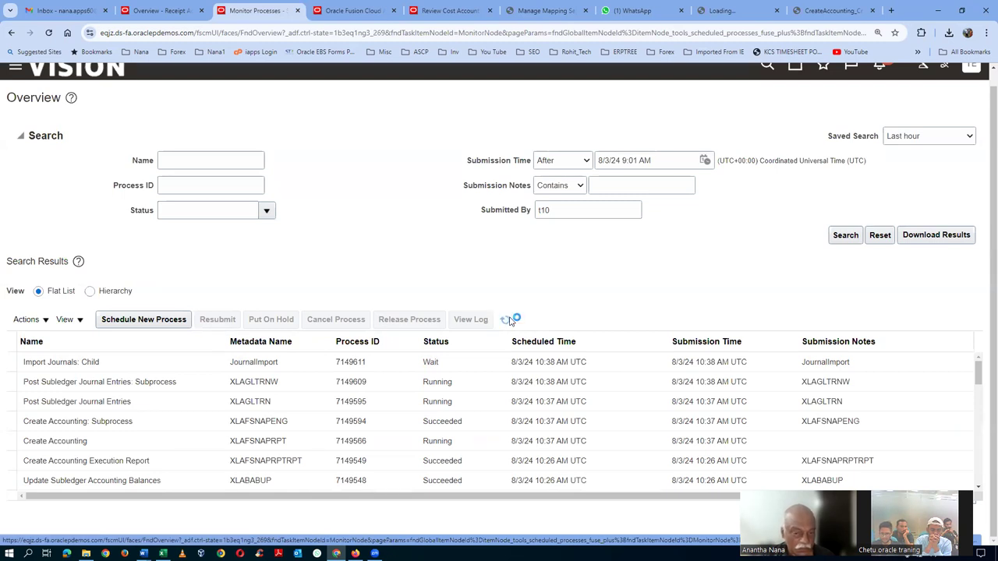
pyautogui.click(507, 319)
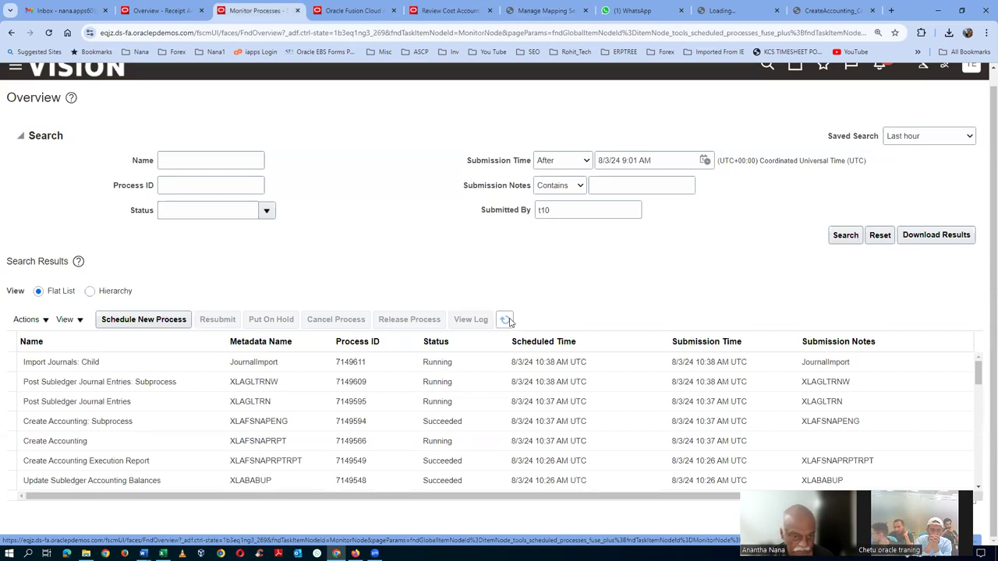
pyautogui.click(507, 319)
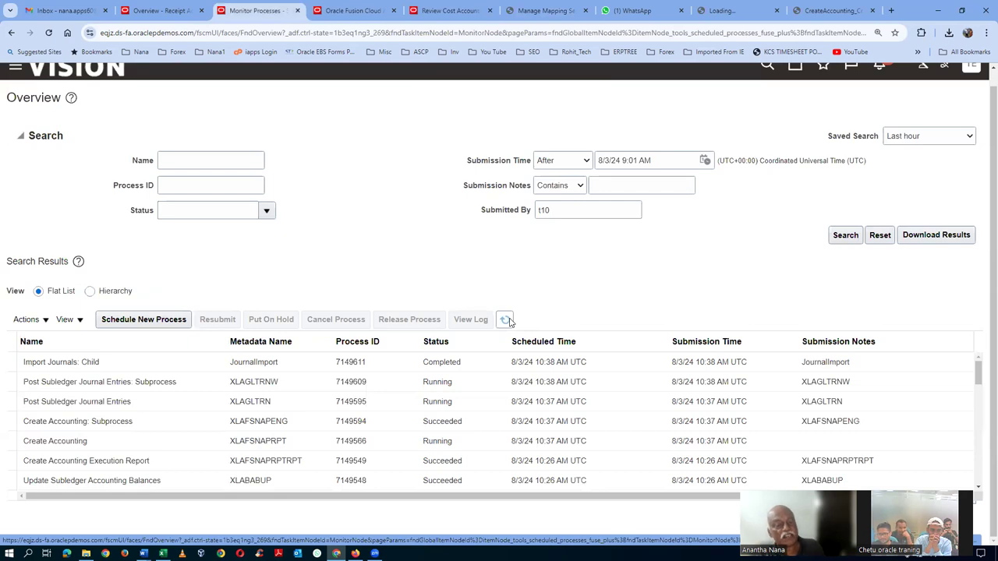
pyautogui.click(507, 320)
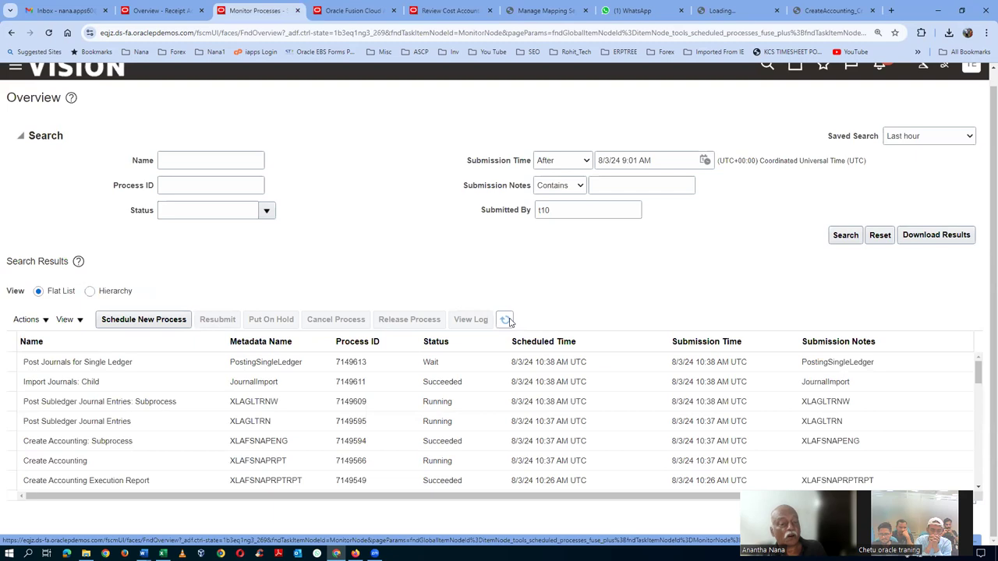
pyautogui.click(507, 320)
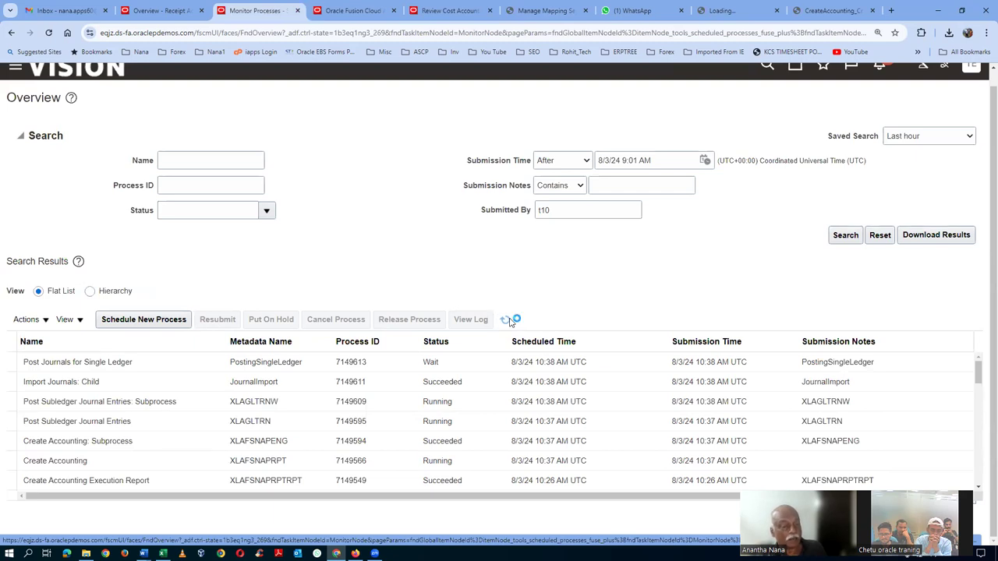
pyautogui.click(506, 320)
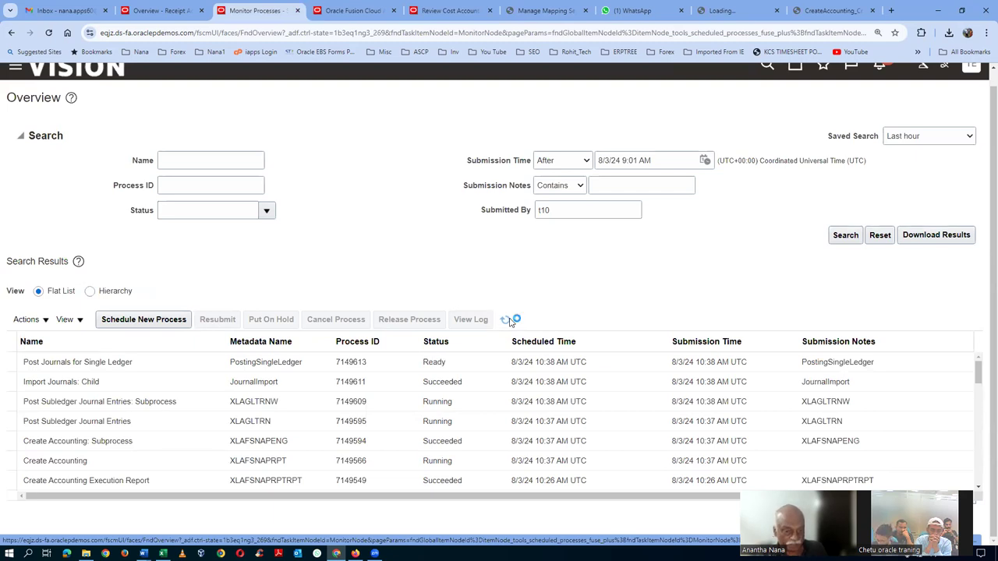
pyautogui.click(507, 321)
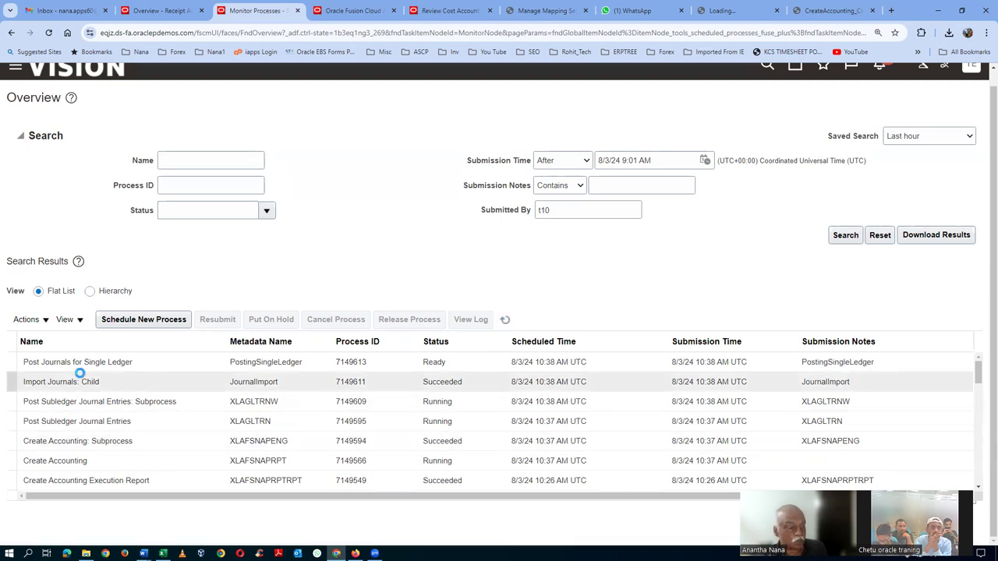
pyautogui.click(505, 320)
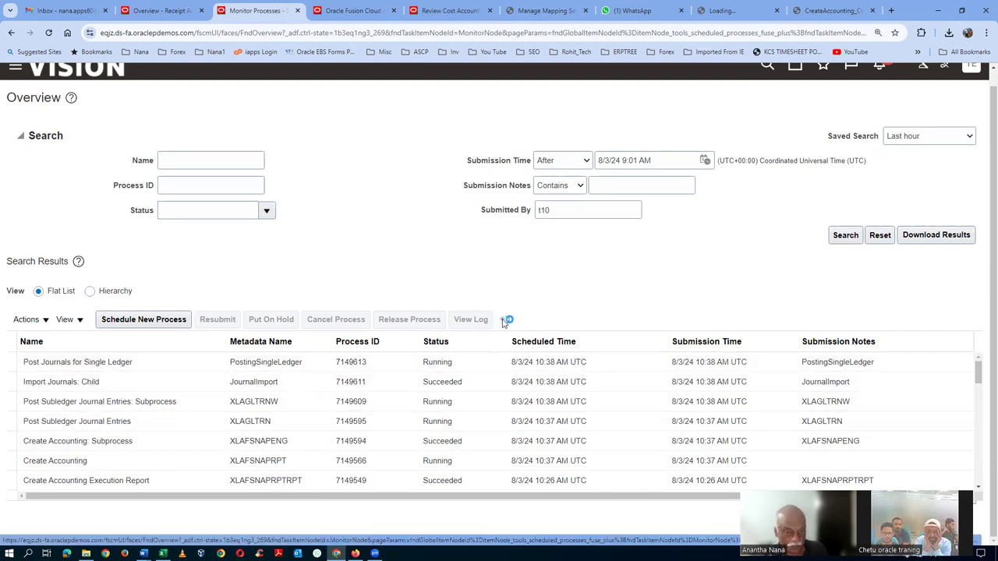
pyautogui.click(507, 321)
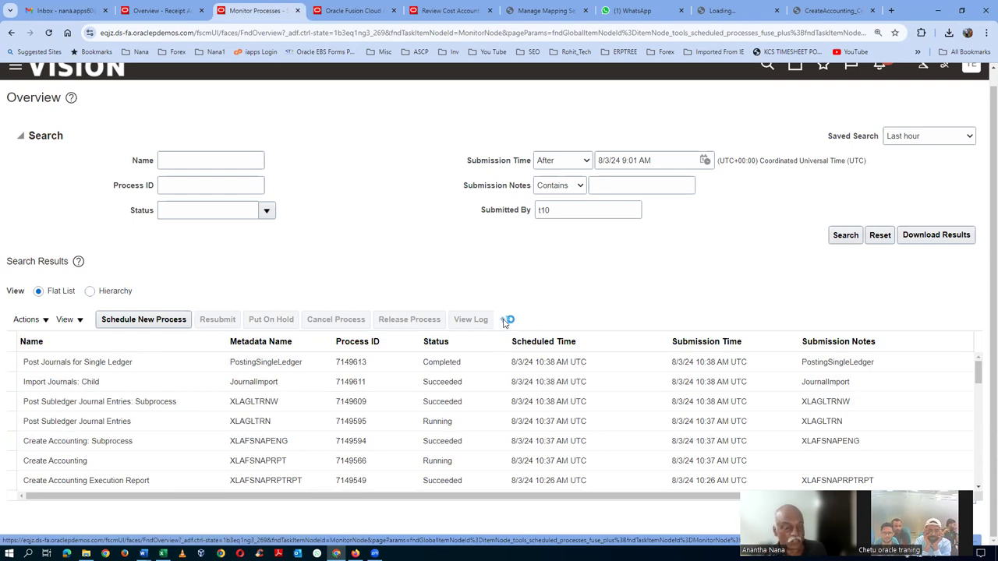
pyautogui.click(505, 321)
pyautogui.click(505, 321)
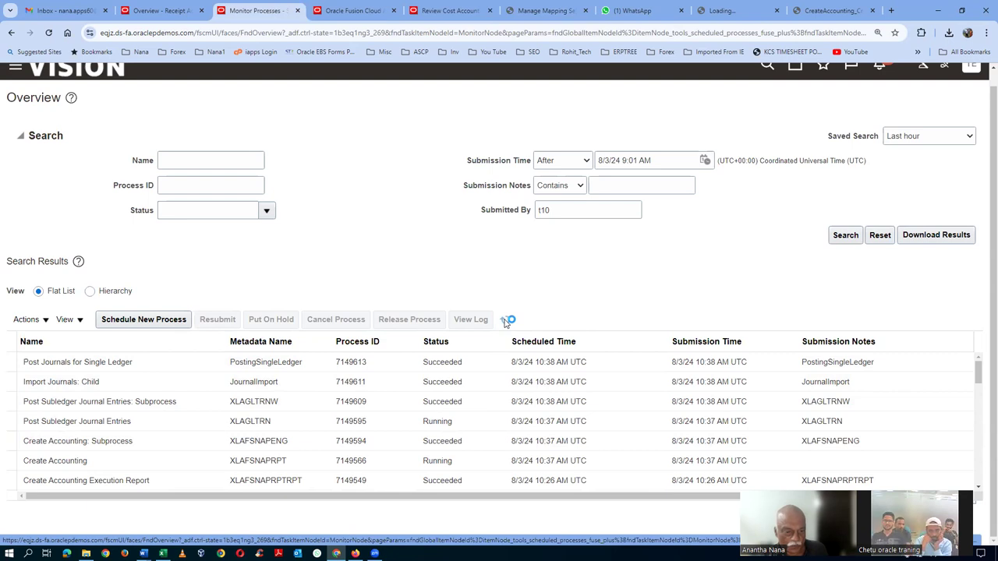
pyautogui.click(506, 321)
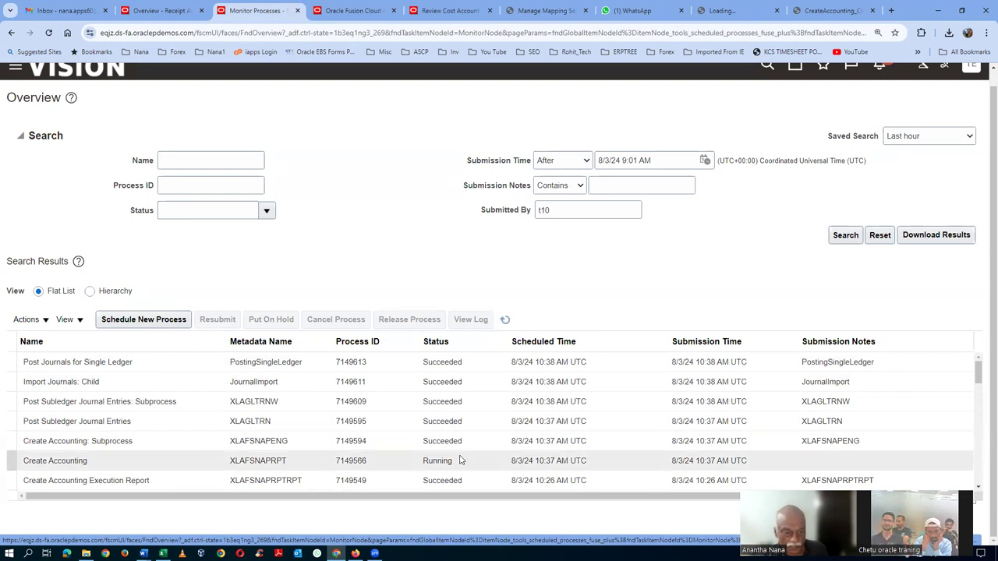
pyautogui.click(505, 321)
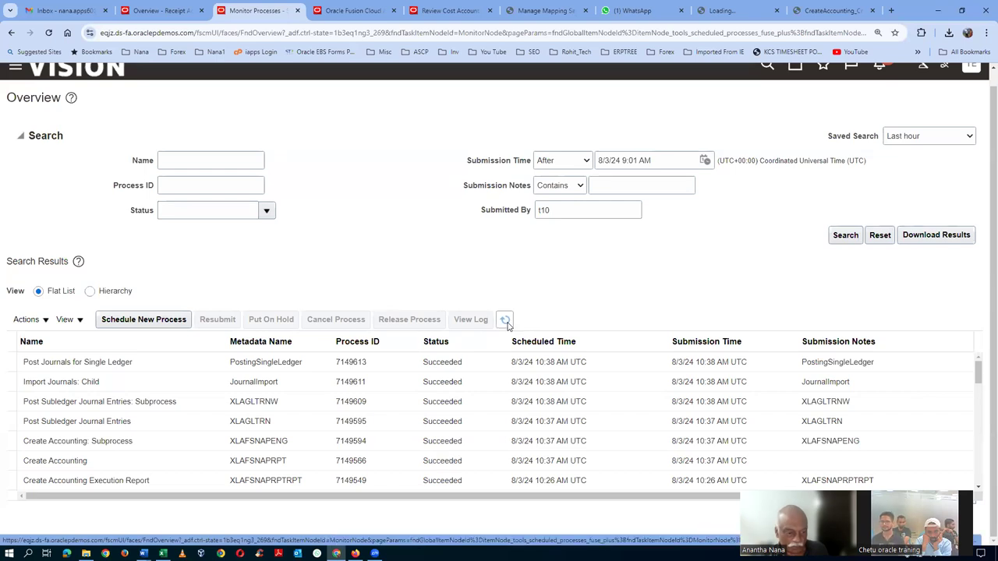
pyautogui.click(506, 321)
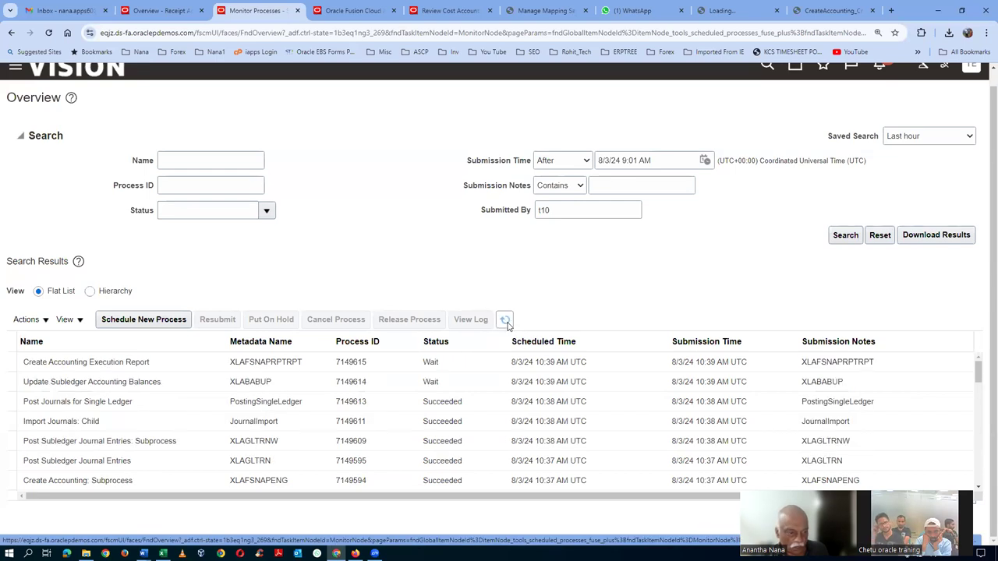
pyautogui.click(507, 321)
pyautogui.click(507, 319)
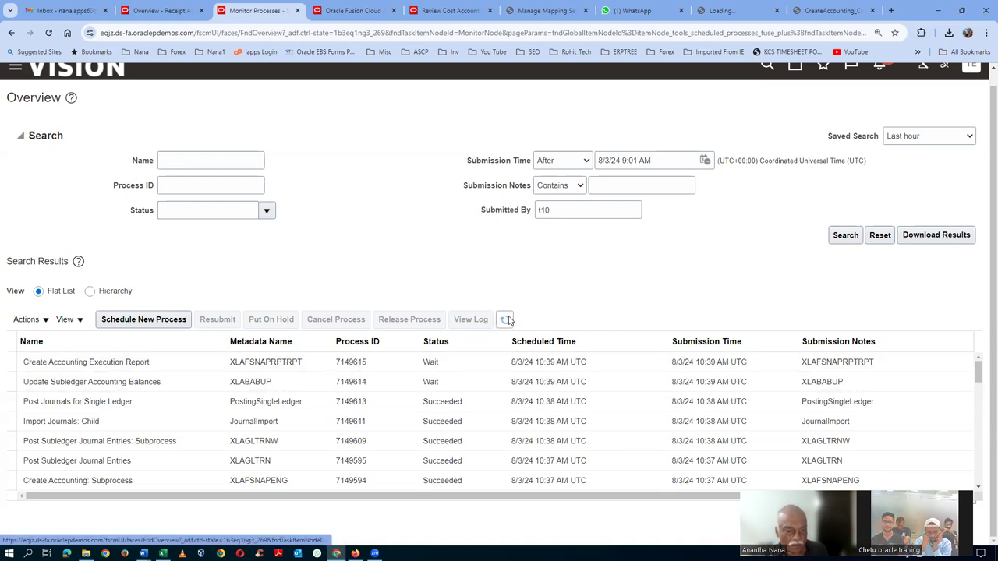
pyautogui.click(505, 320)
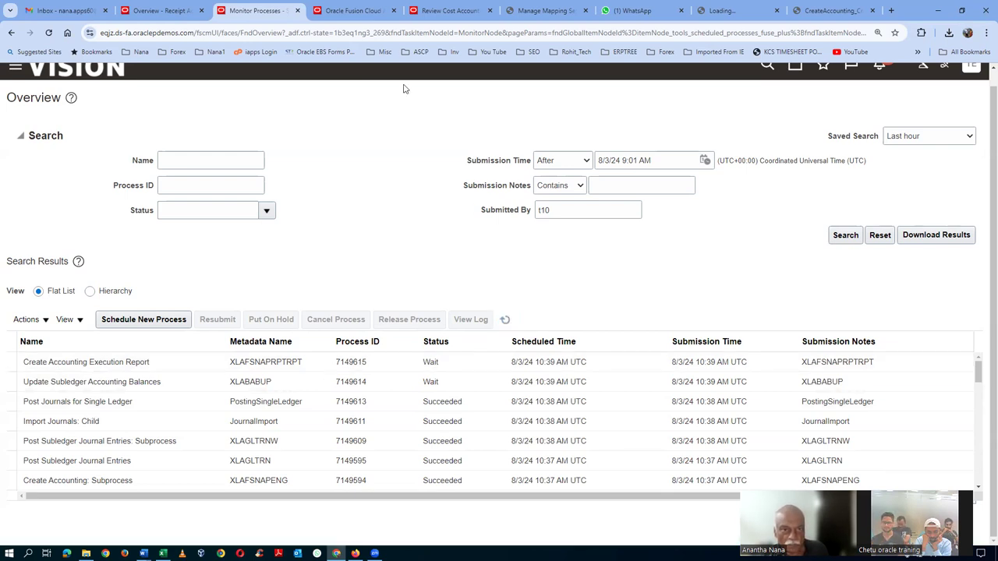
# Rerun the t1004 cost transaction search to confirm all five are Final accounted, then return to processes
pyautogui.click(448, 11)
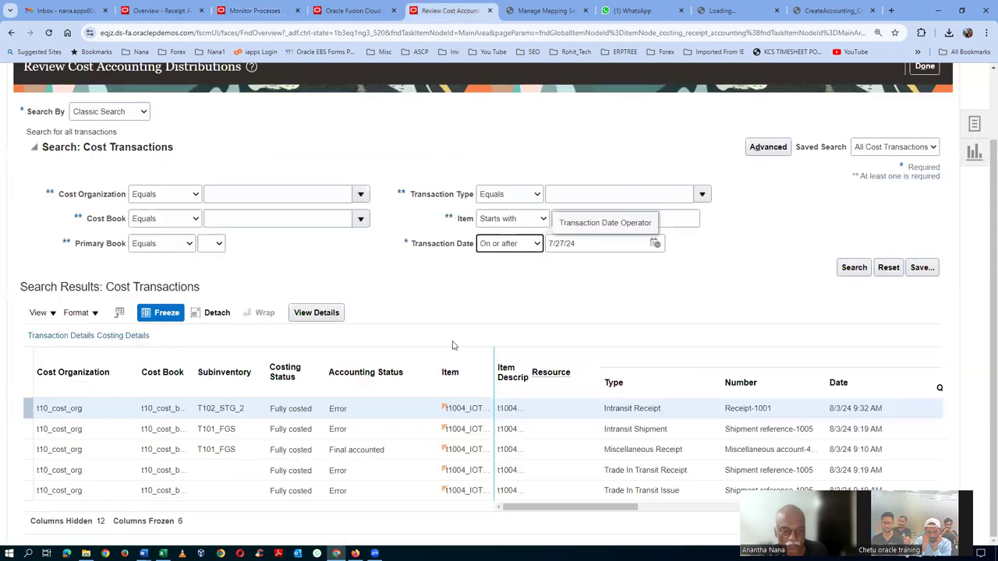
pyautogui.click(858, 270)
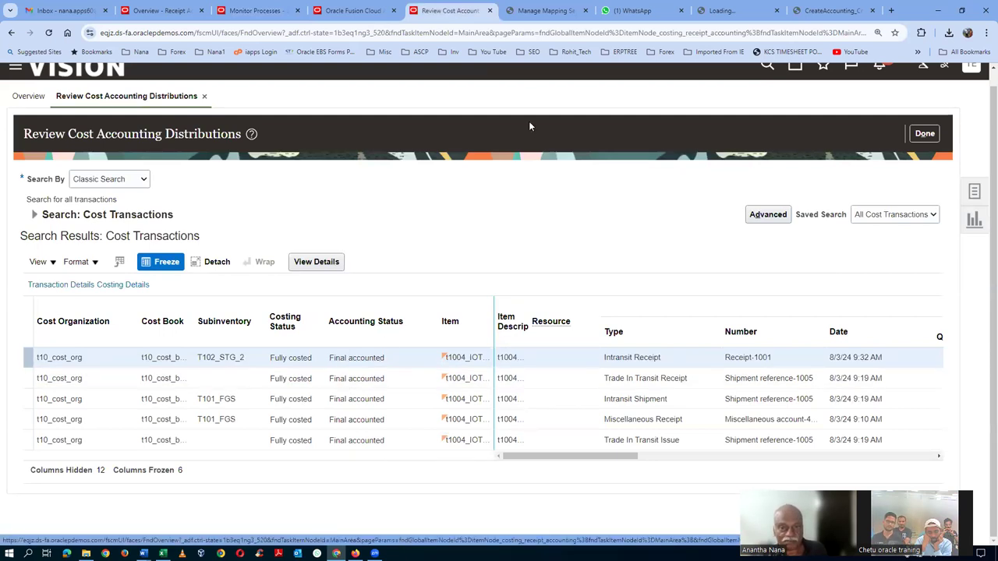
pyautogui.click(257, 11)
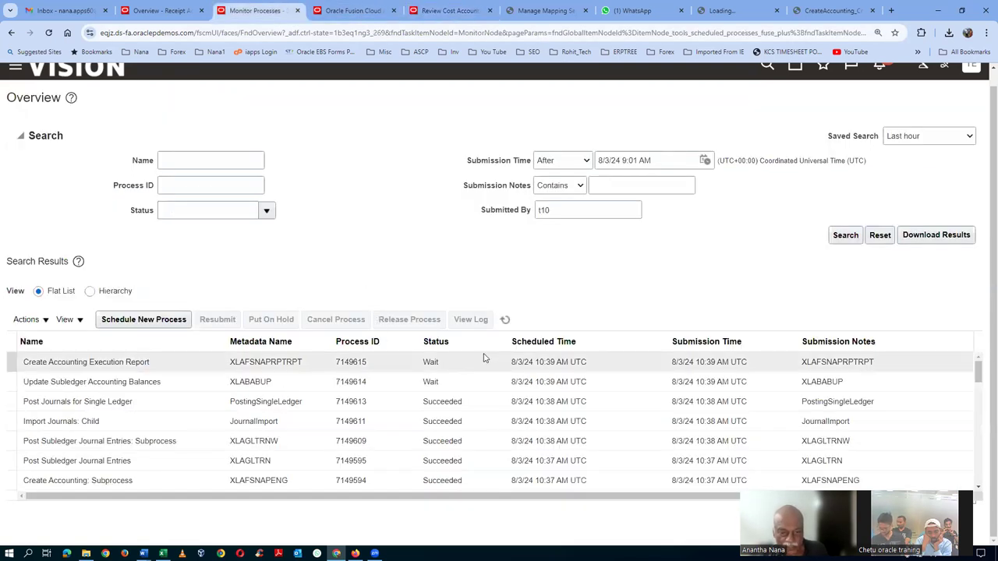
# Select the finished Create Accounting Execution Report job, view its output, and export it as PDF
pyautogui.click(506, 321)
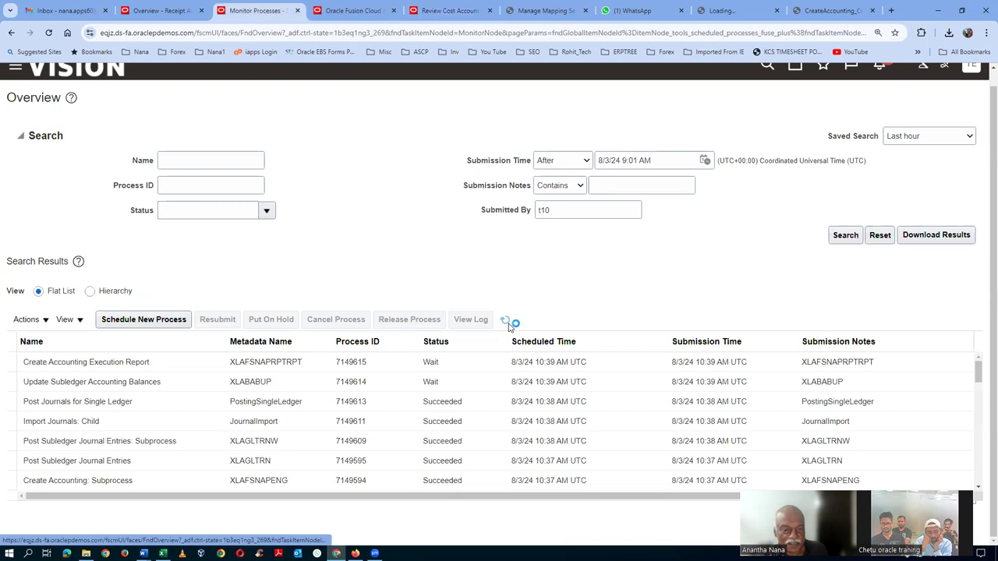
pyautogui.click(195, 360)
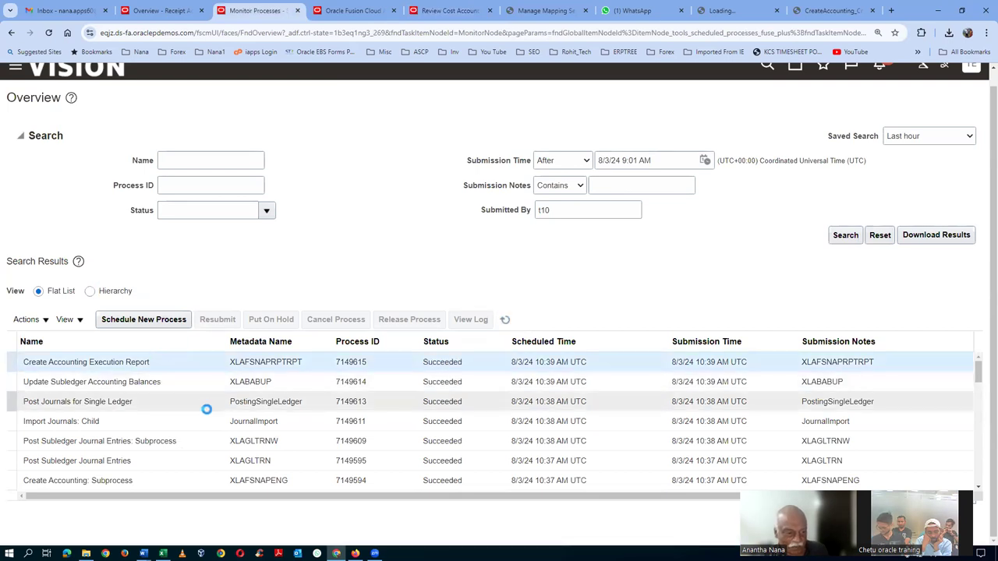
pyautogui.scroll(-8, 211, 419)
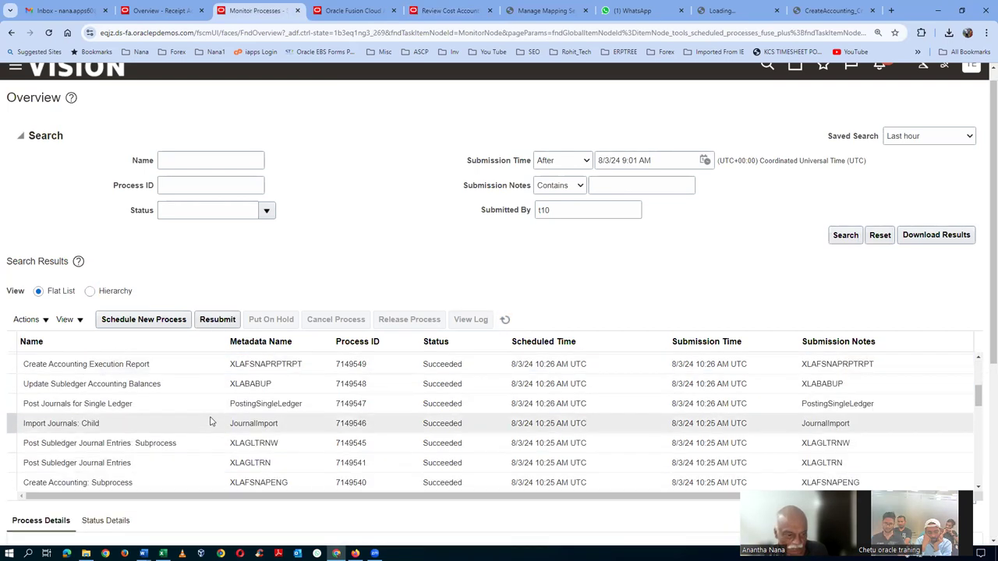
pyautogui.moveTo(982, 333); pyautogui.dragTo(982, 452)
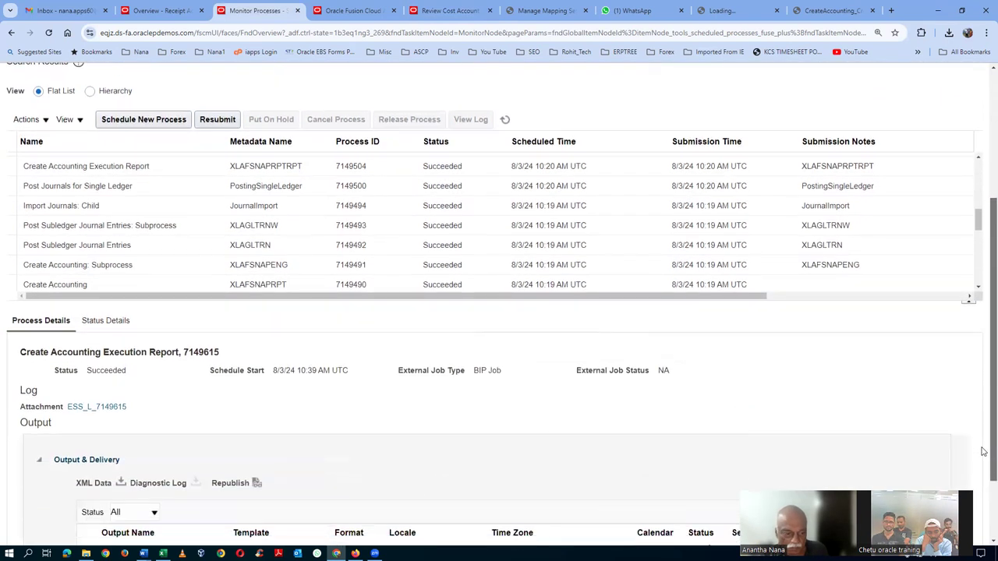
pyautogui.click(258, 484)
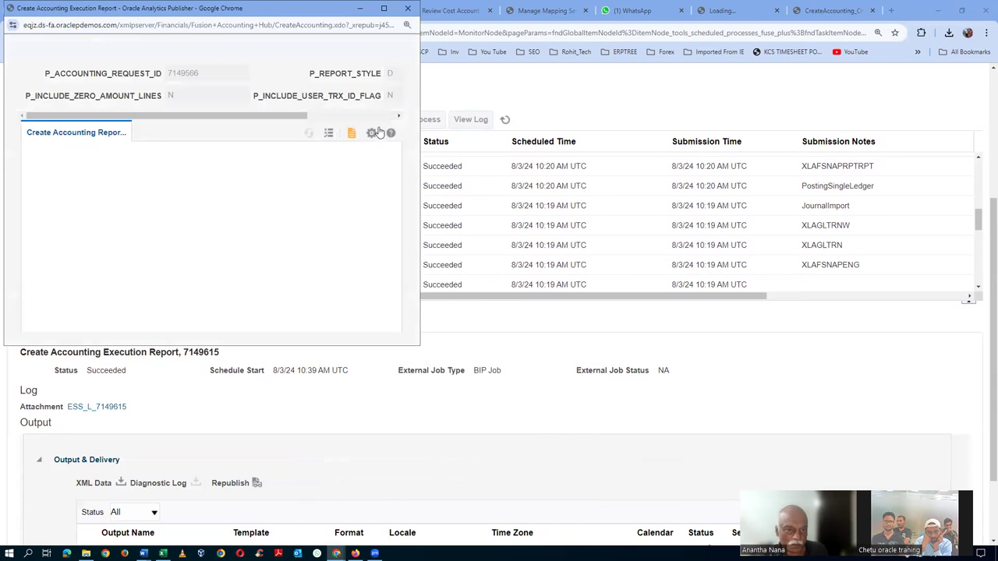
pyautogui.click(372, 133)
pyautogui.moveTo(335, 150)
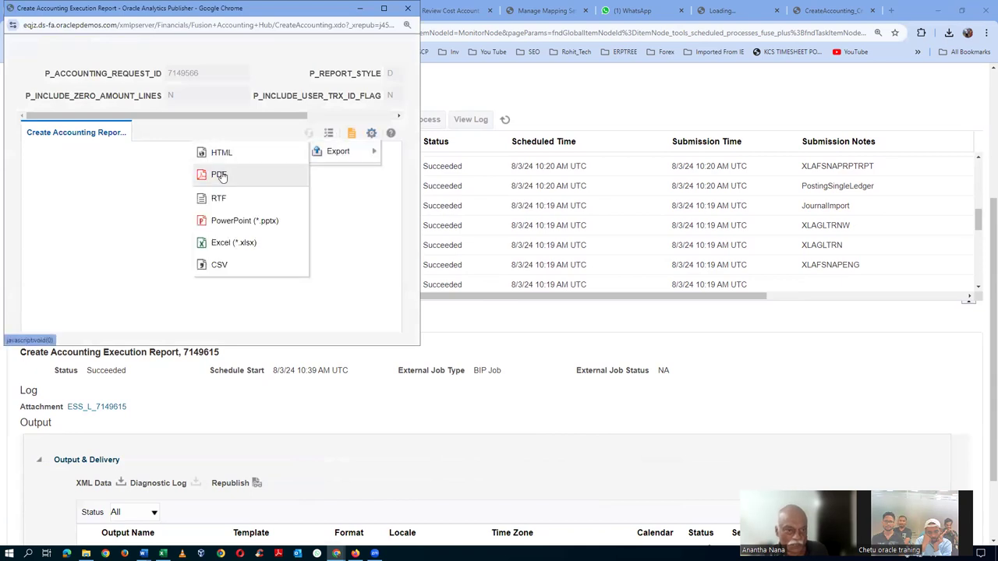
pyautogui.click(219, 176)
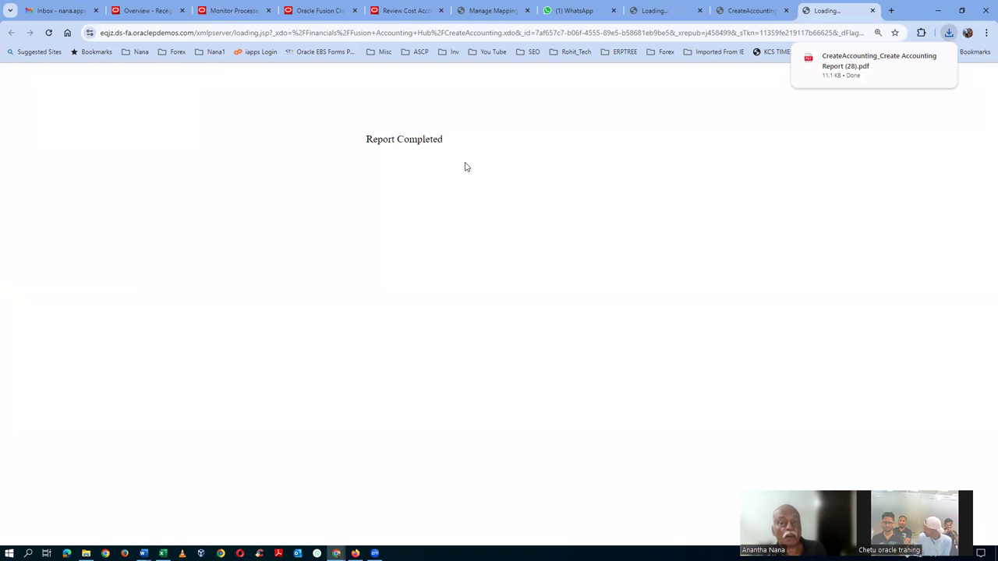
# Open the downloaded report PDF and review transaction 1005's journal entries, including Receiving Inspection
pyautogui.click(850, 64)
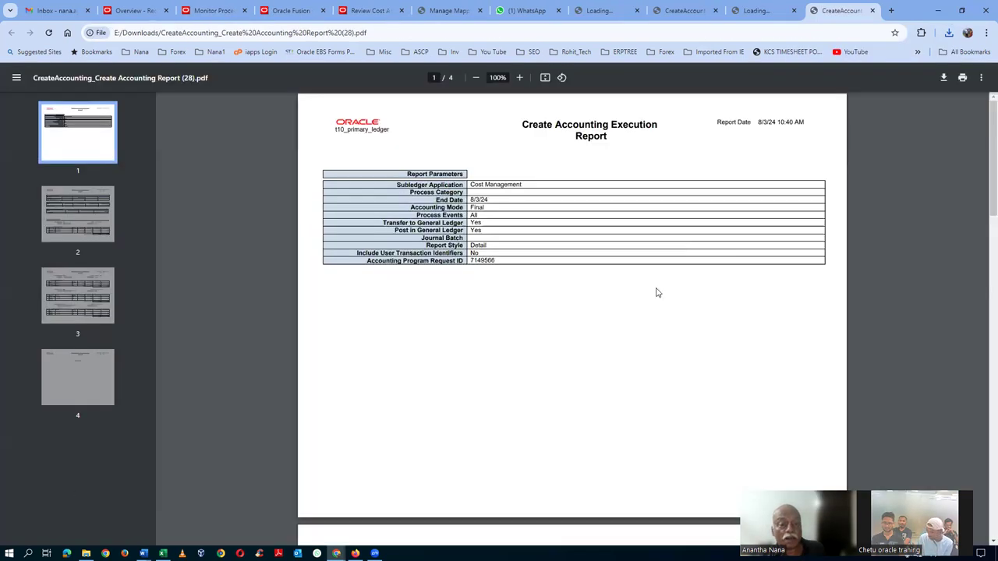
pyautogui.scroll(-4, 646, 320)
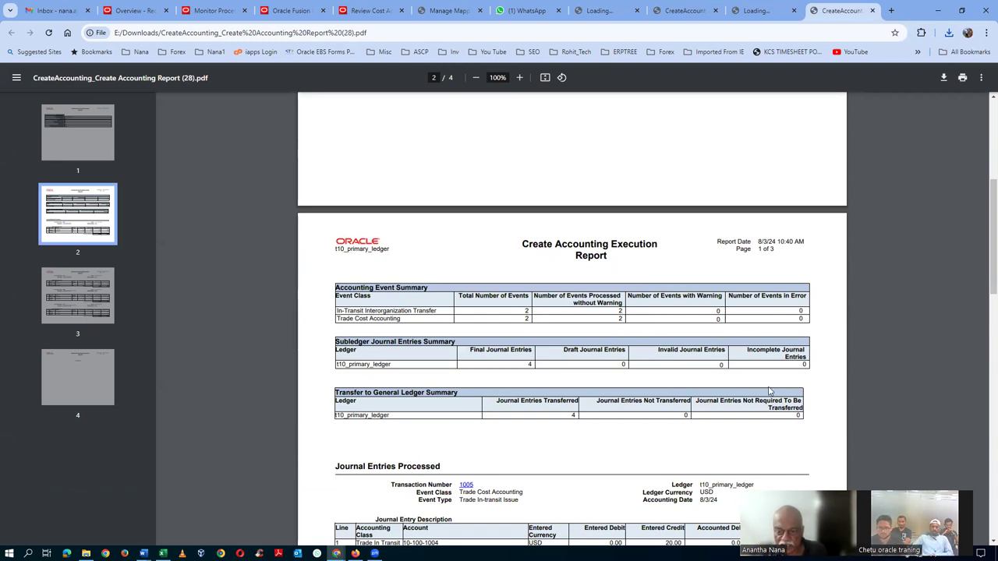
pyautogui.scroll(-3, 769, 391)
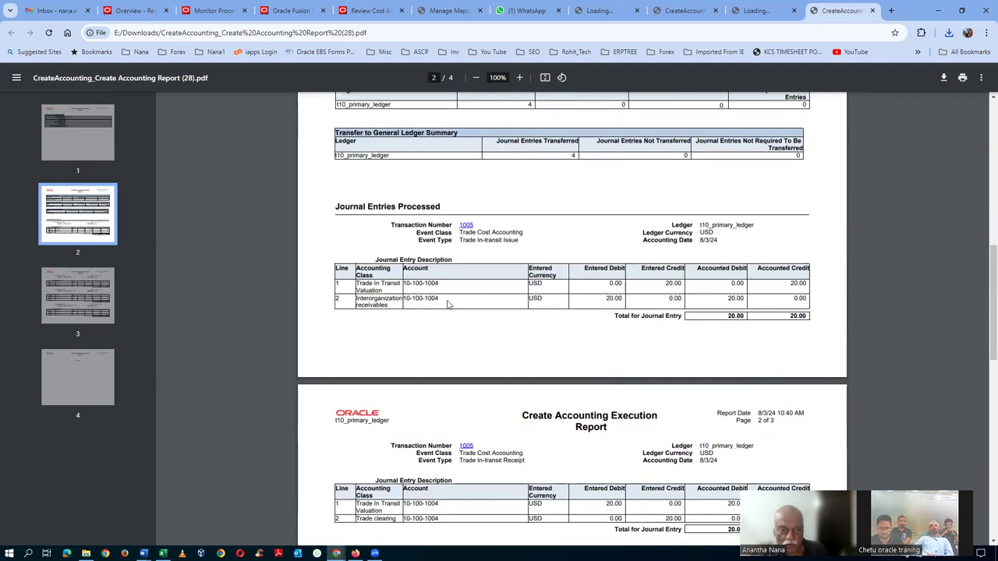
pyautogui.scroll(1, 448, 318)
pyautogui.scroll(-1, 433, 401)
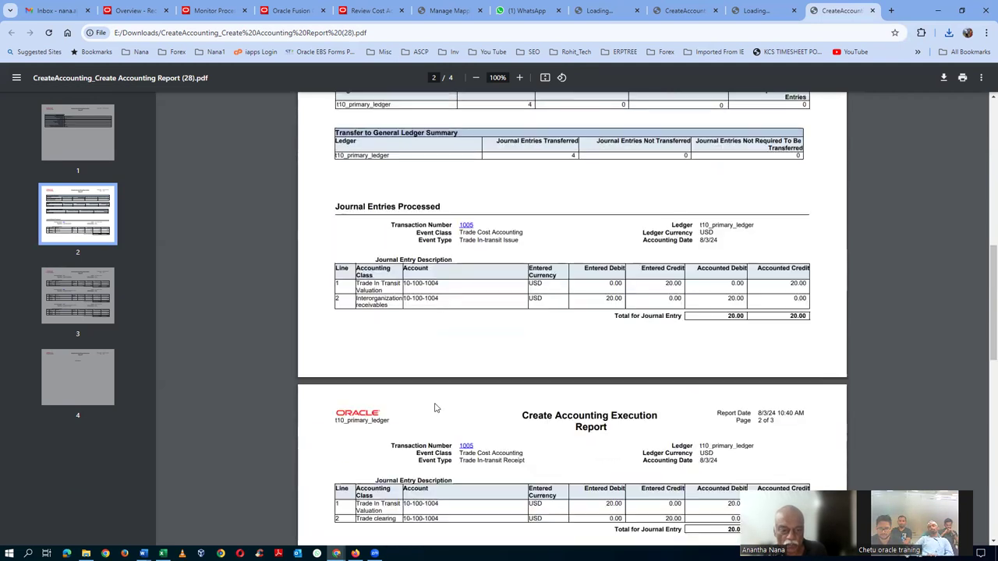
pyautogui.scroll(-1, 450, 451)
pyautogui.scroll(-2, 451, 456)
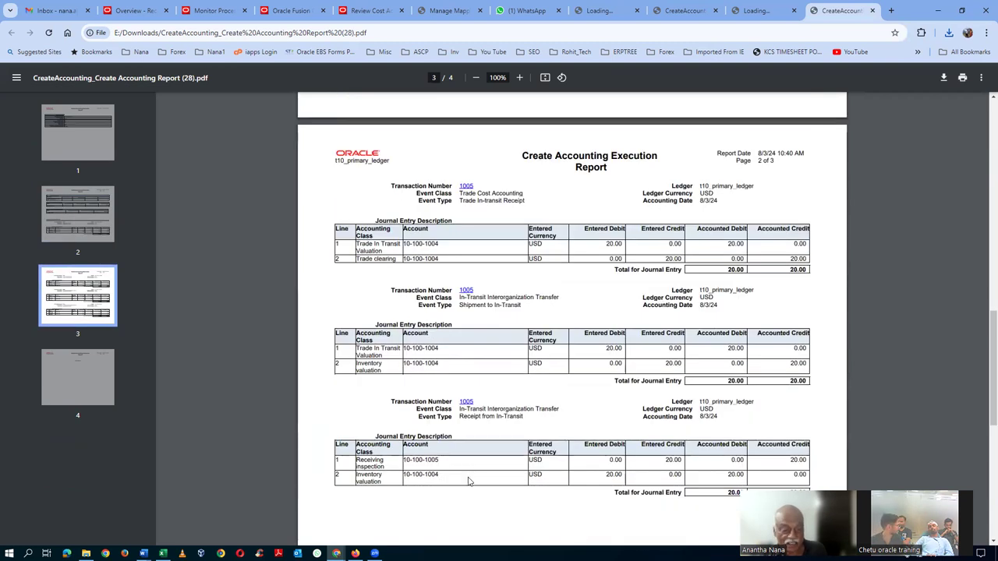
pyautogui.scroll(2, 449, 245)
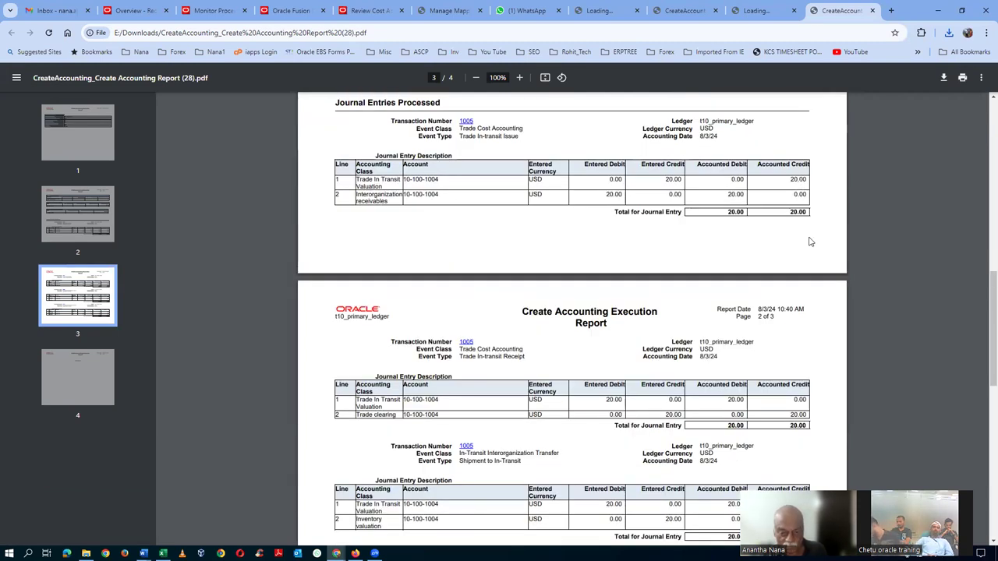
pyautogui.scroll(-1, 810, 241)
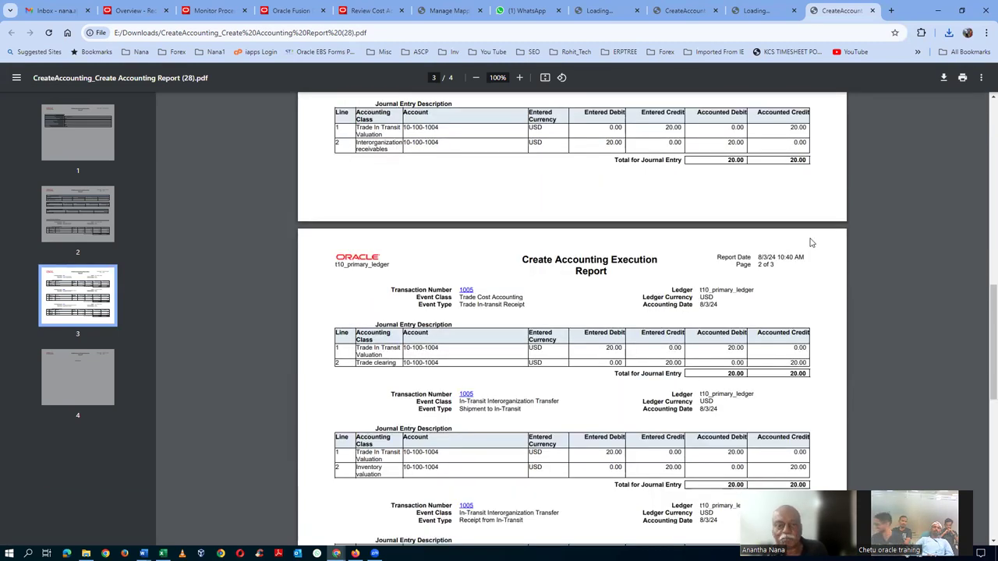